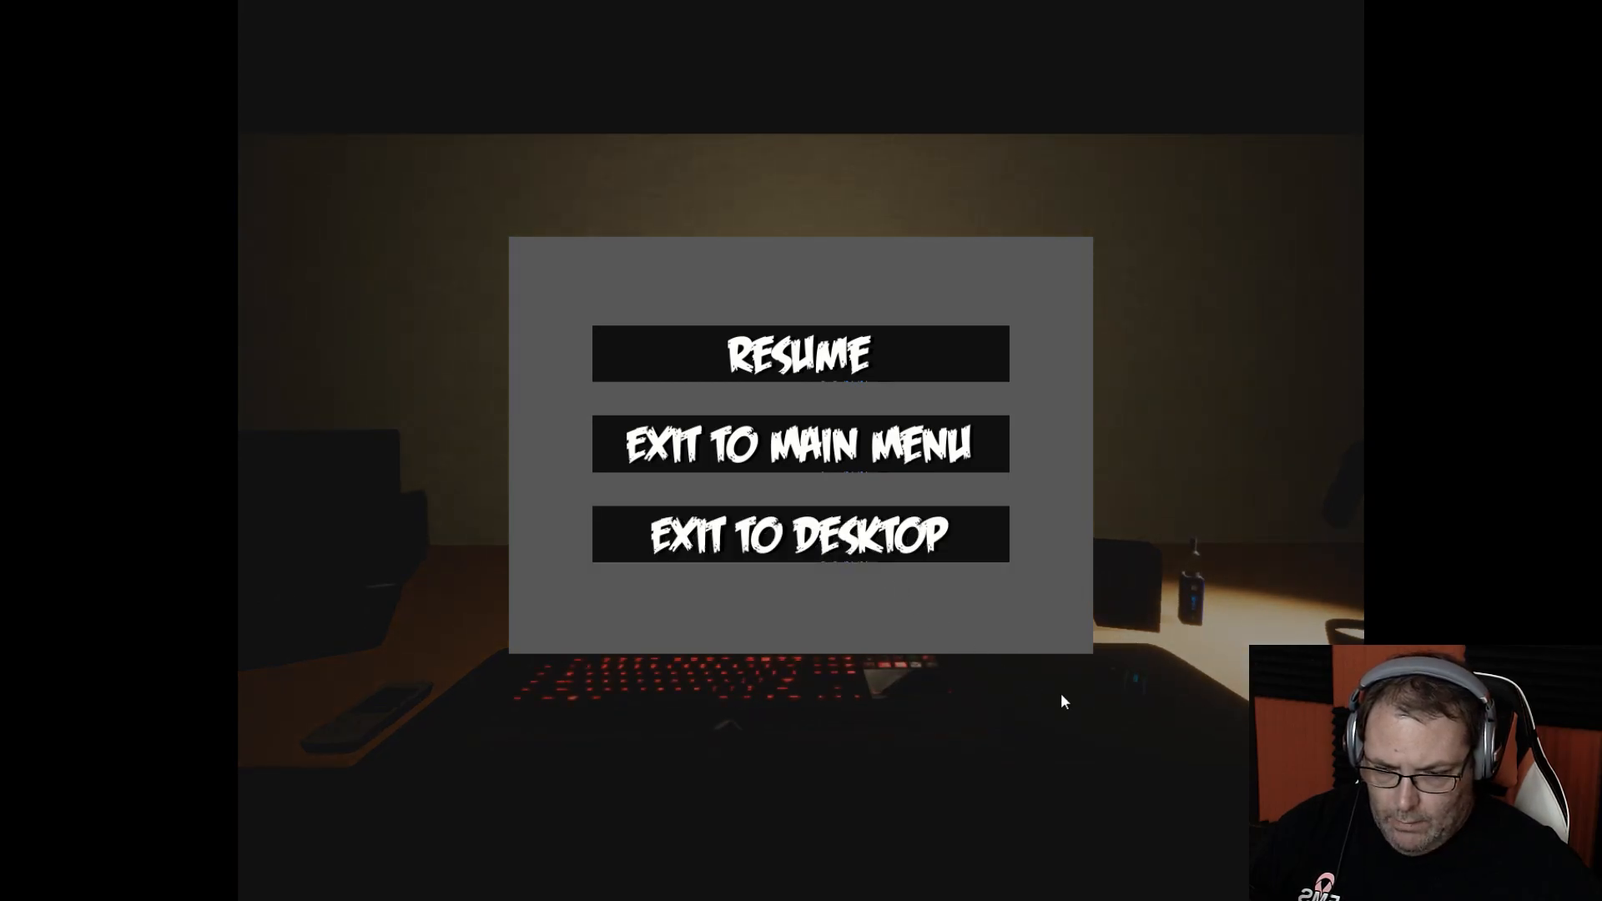
# Step: Leave to the main menu, check the graphics options and return to the menu
pyautogui.click(813, 463)
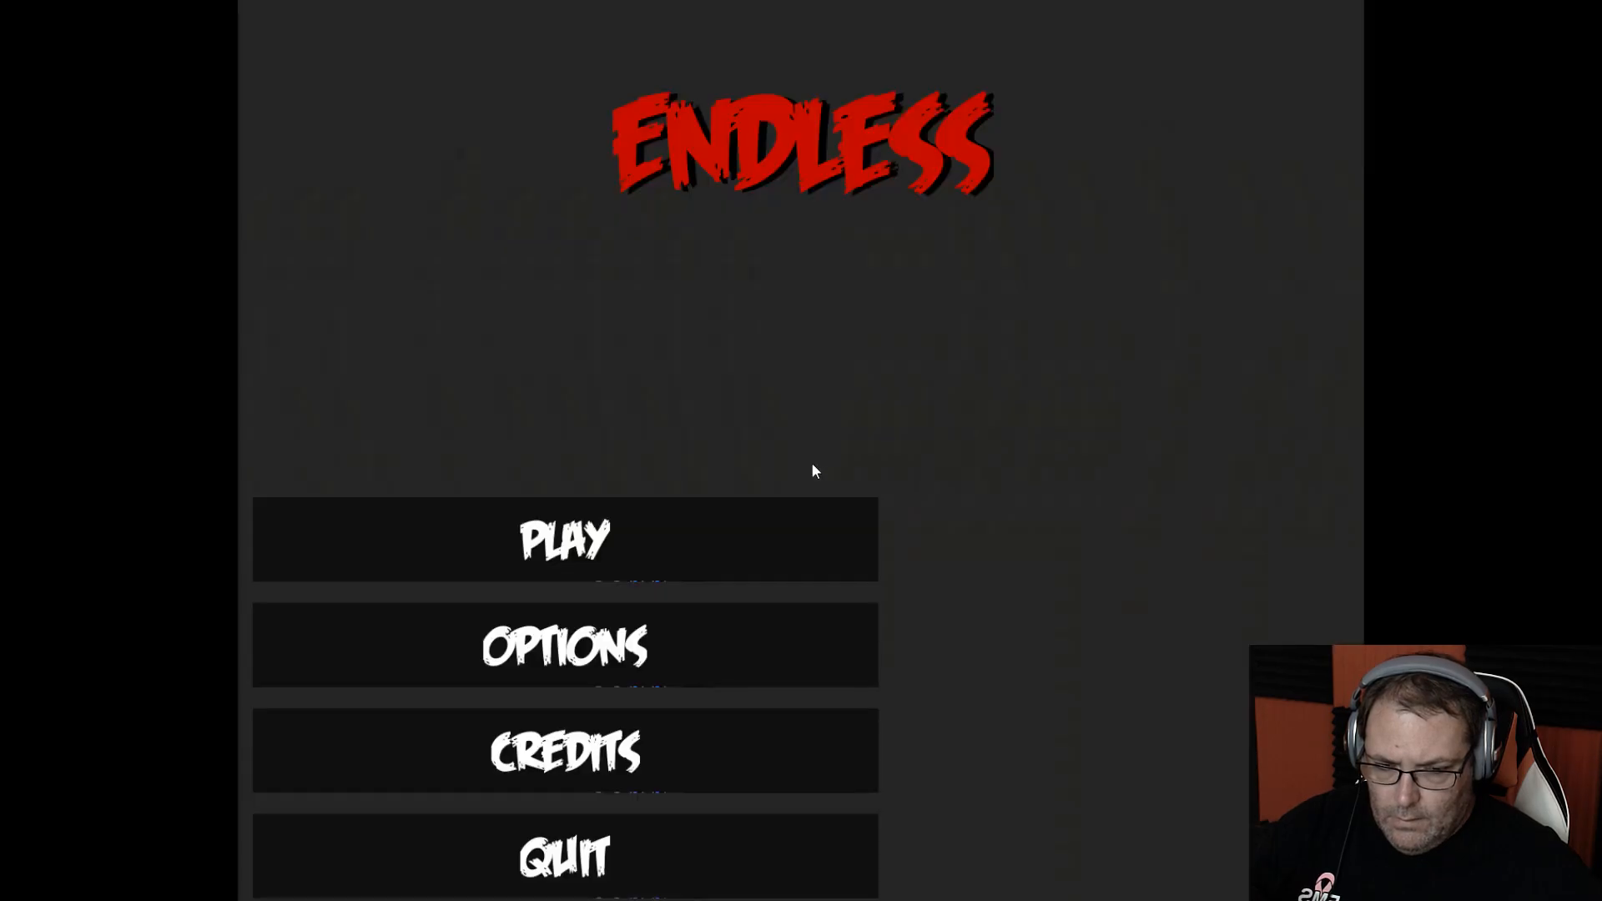
pyautogui.click(651, 641)
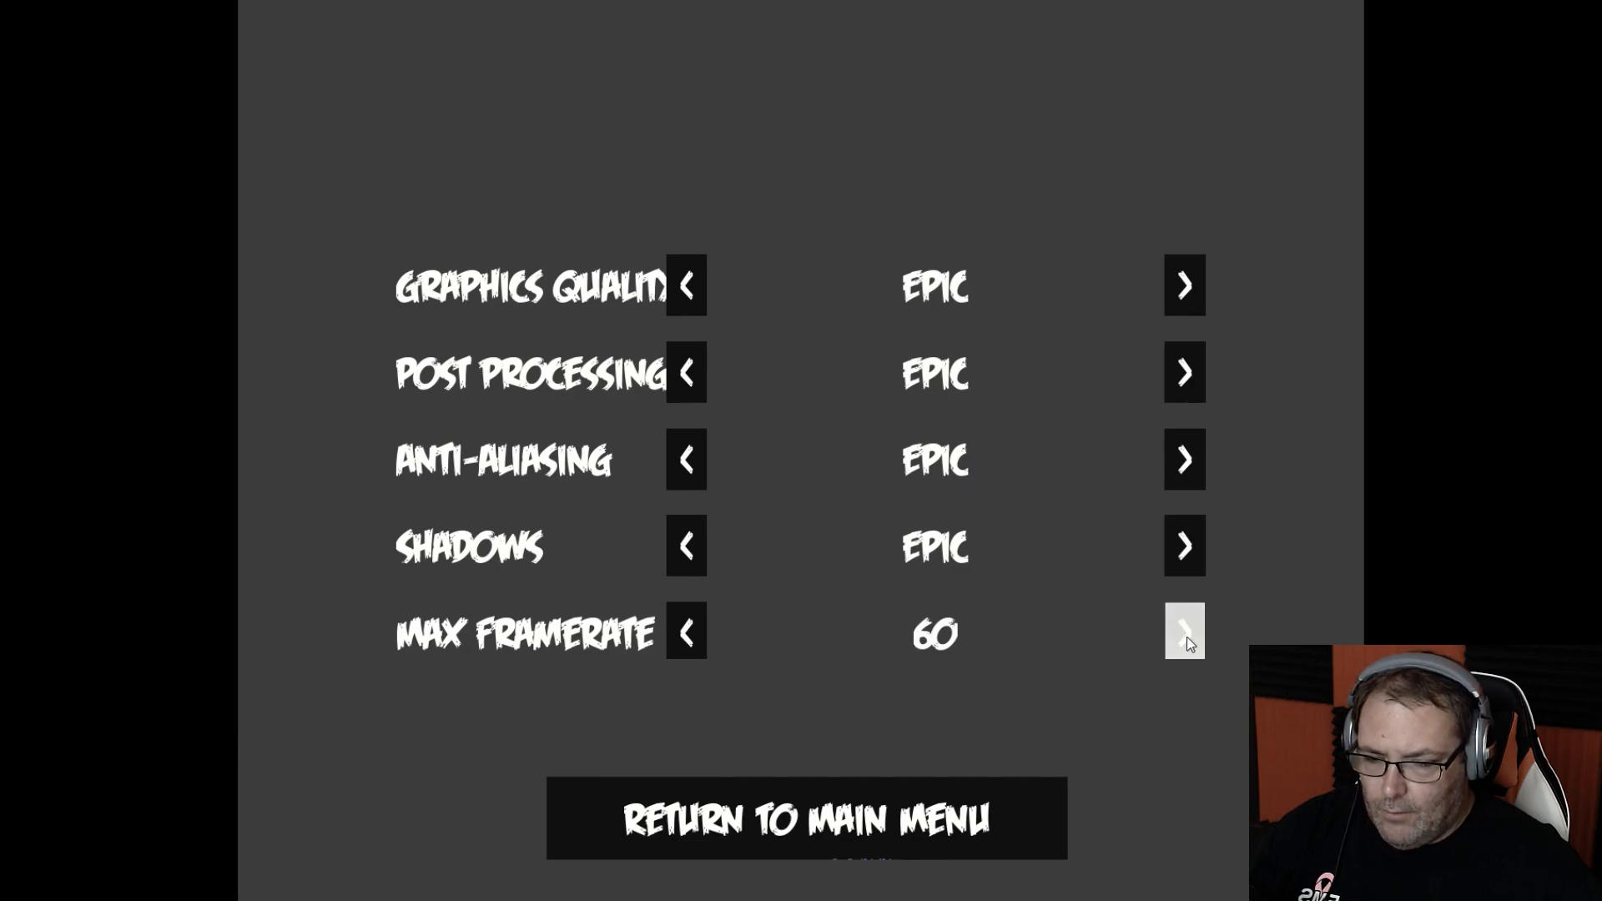
pyautogui.click(849, 813)
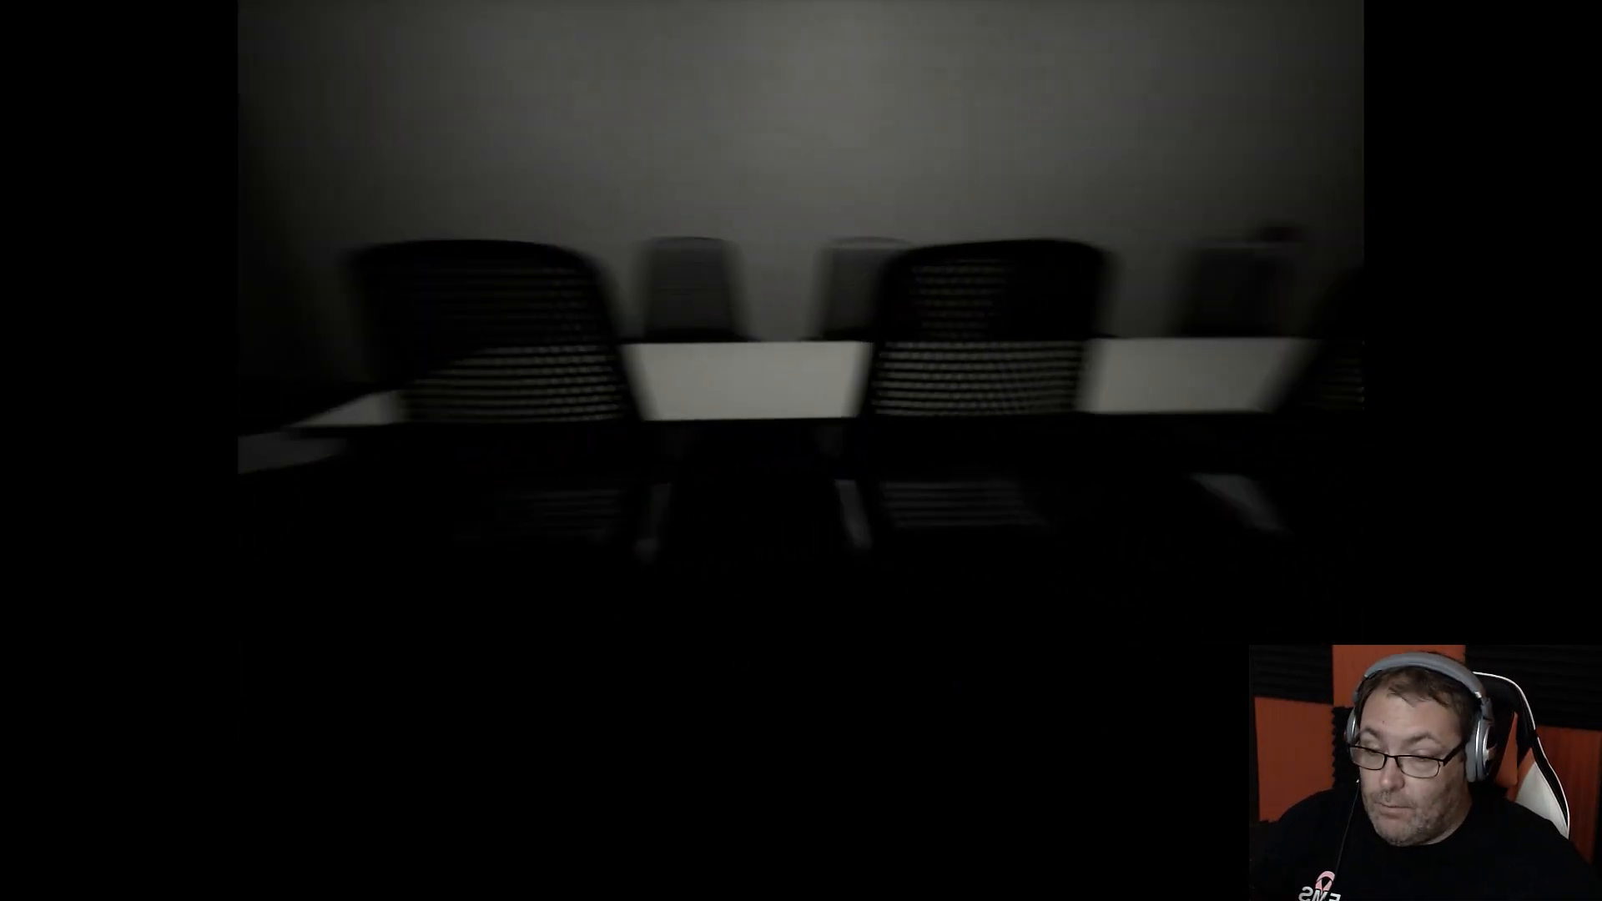
# Step: Walk into the long white hallway and look over the elevator indicator, doorway and desk corner
pyautogui.press('w')
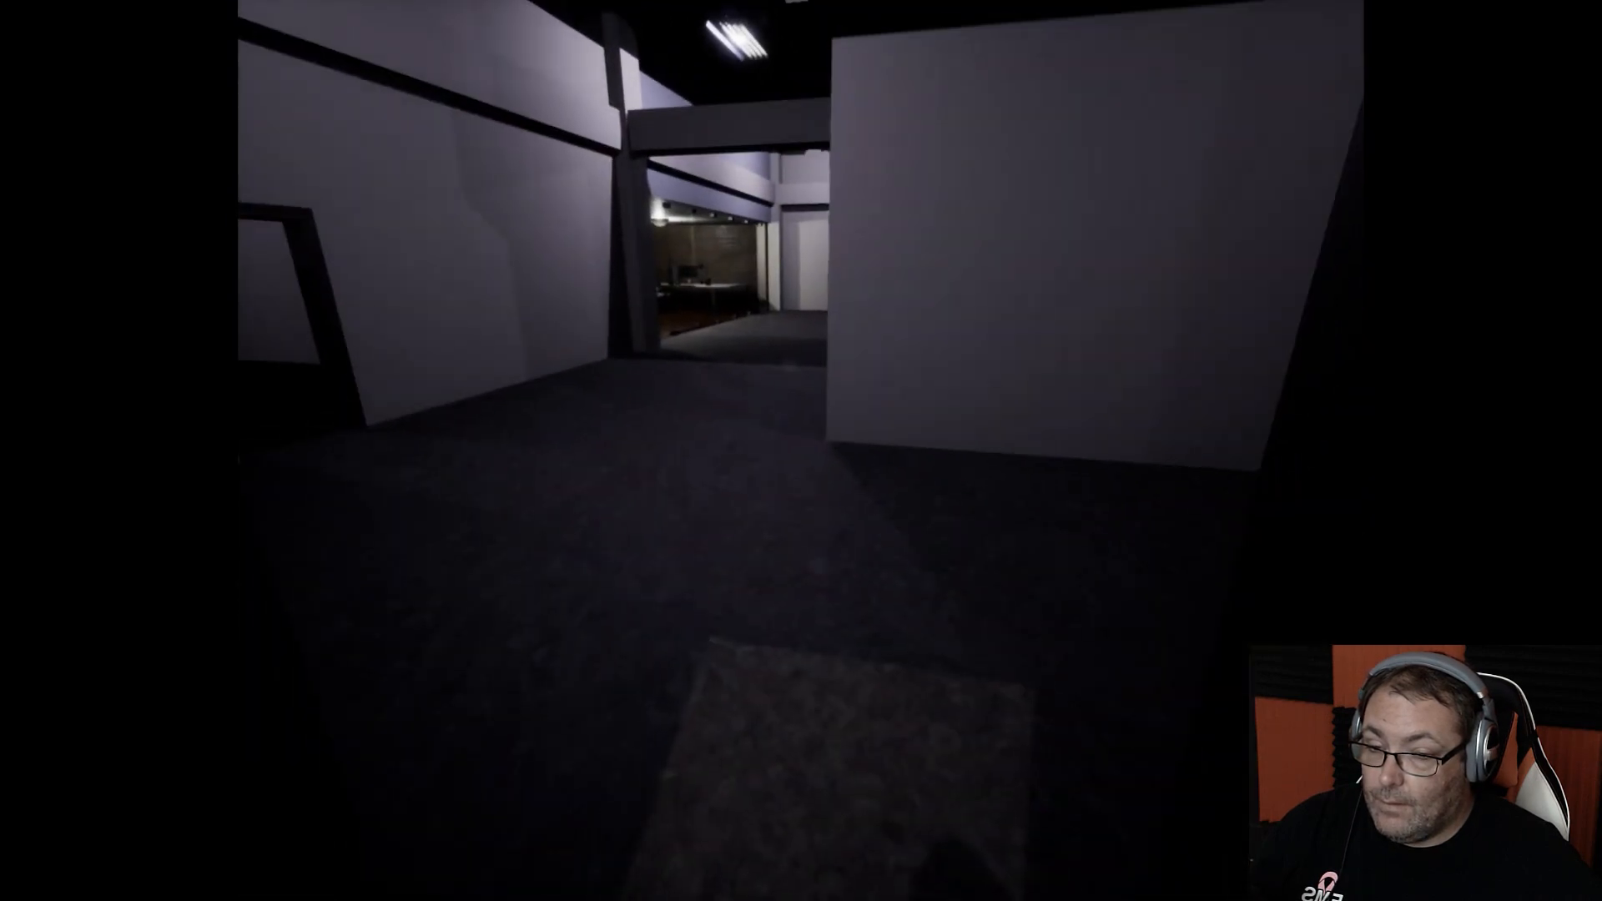
pyautogui.press('w')
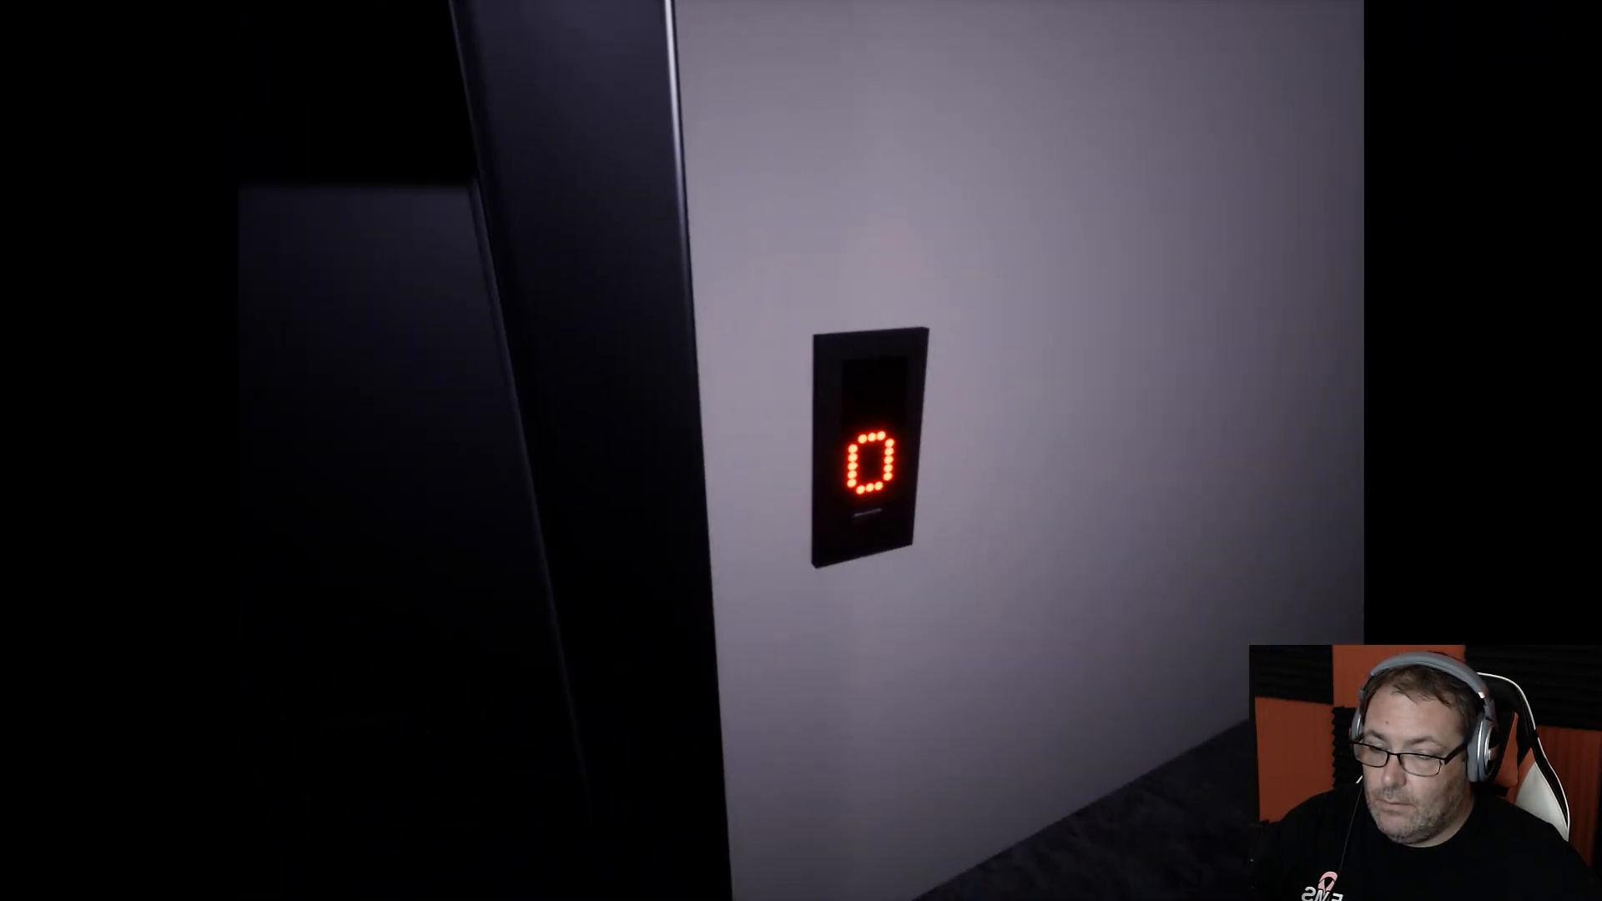
pyautogui.moveTo(801, 451); pyautogui.dragTo(952, 450)
pyautogui.moveTo(802, 451)
pyautogui.mouseDown()
pyautogui.moveTo(1026, 451)
pyautogui.moveTo(913, 452)
pyautogui.mouseUp()
pyautogui.moveTo(801, 451); pyautogui.dragTo(627, 450)
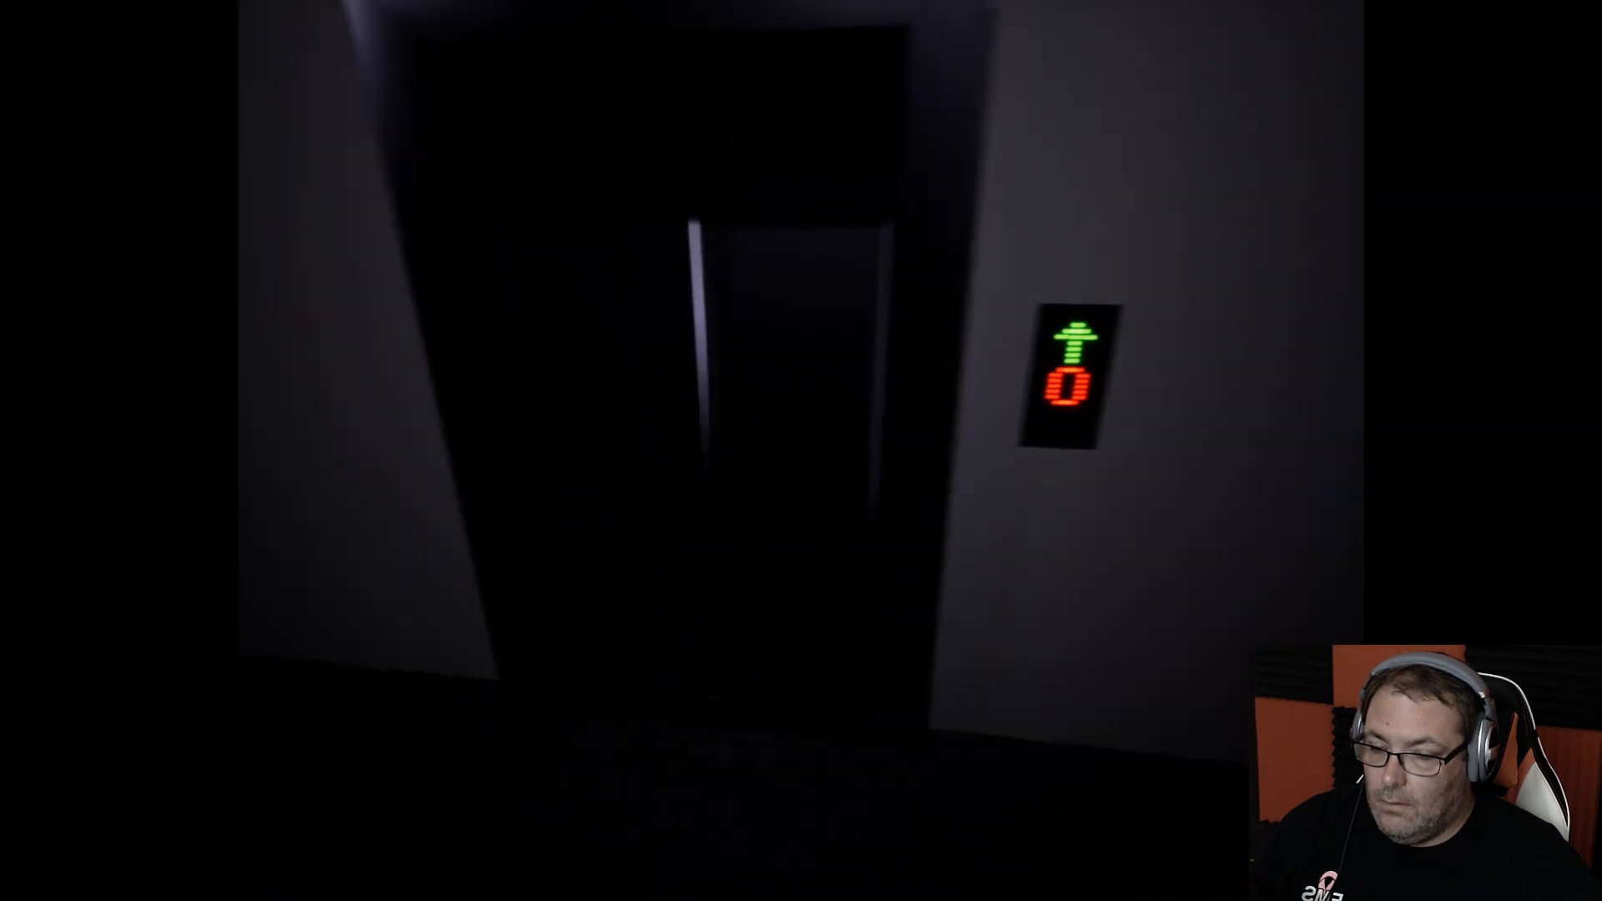
pyautogui.moveTo(801, 451)
pyautogui.mouseDown()
pyautogui.moveTo(500, 452)
pyautogui.moveTo(952, 450)
pyautogui.mouseUp()
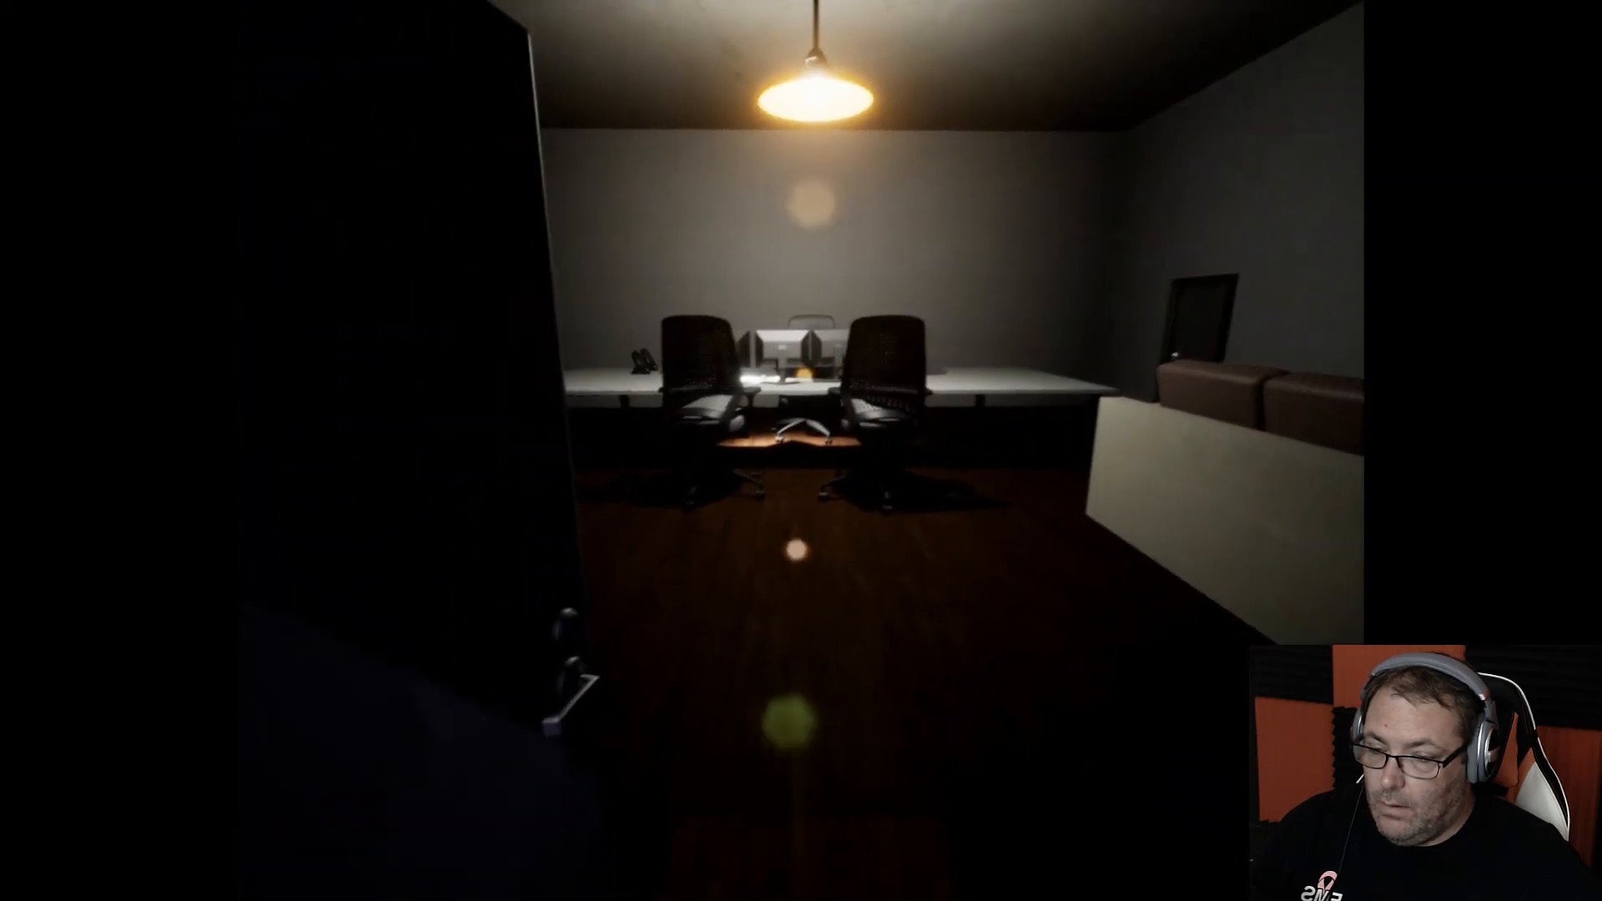
pyautogui.moveTo(802, 451); pyautogui.dragTo(500, 451)
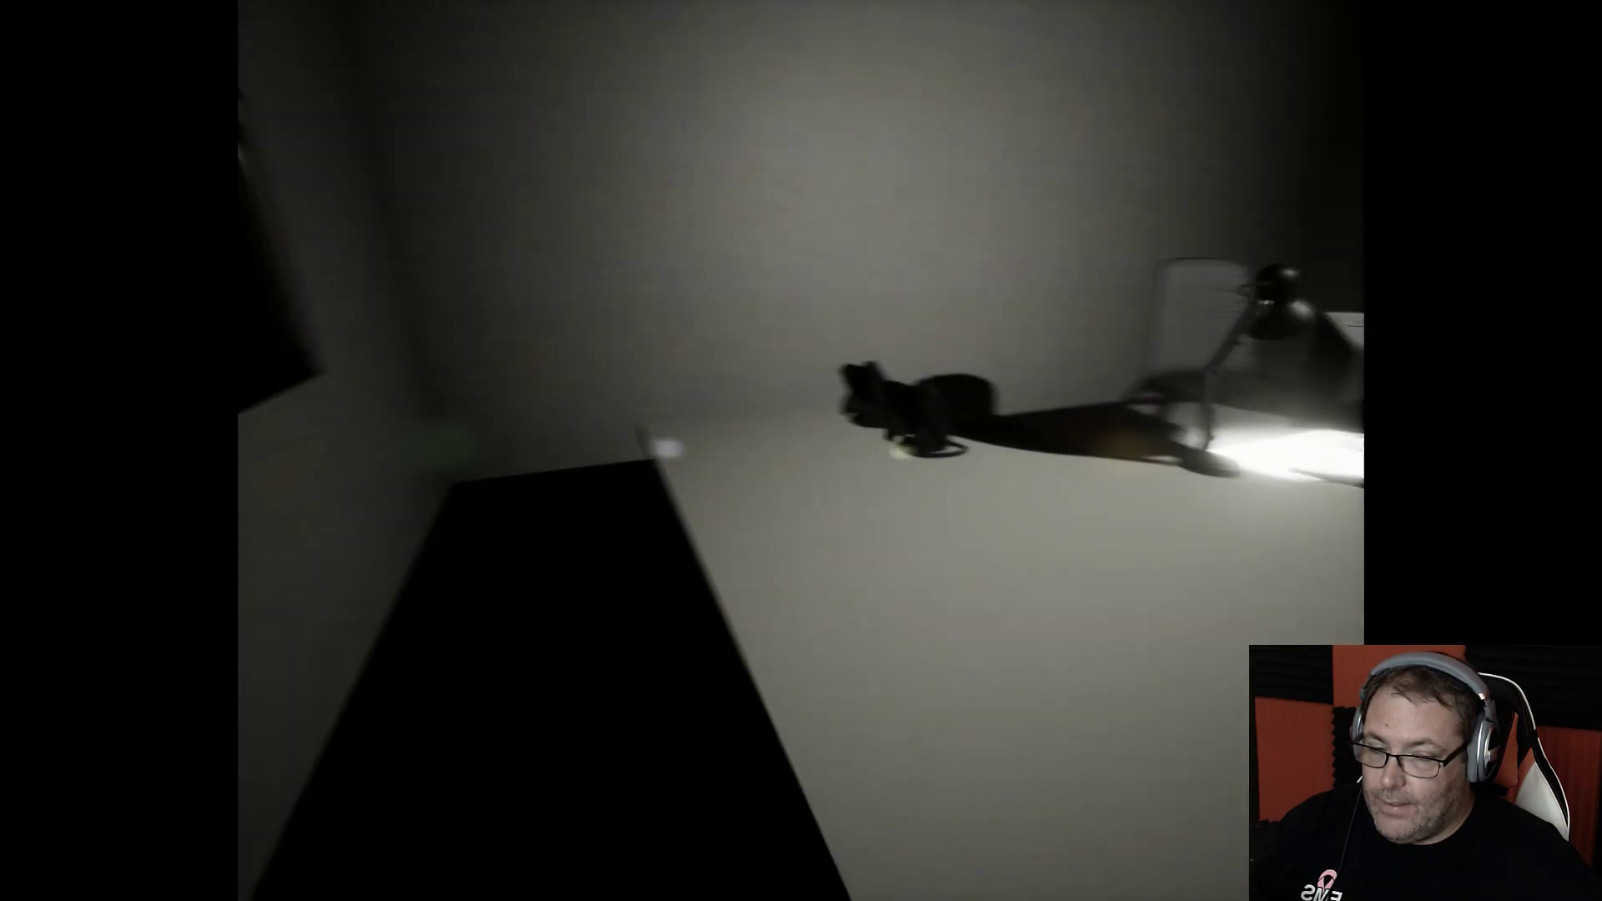
pyautogui.moveTo(801, 451); pyautogui.dragTo(1127, 450)
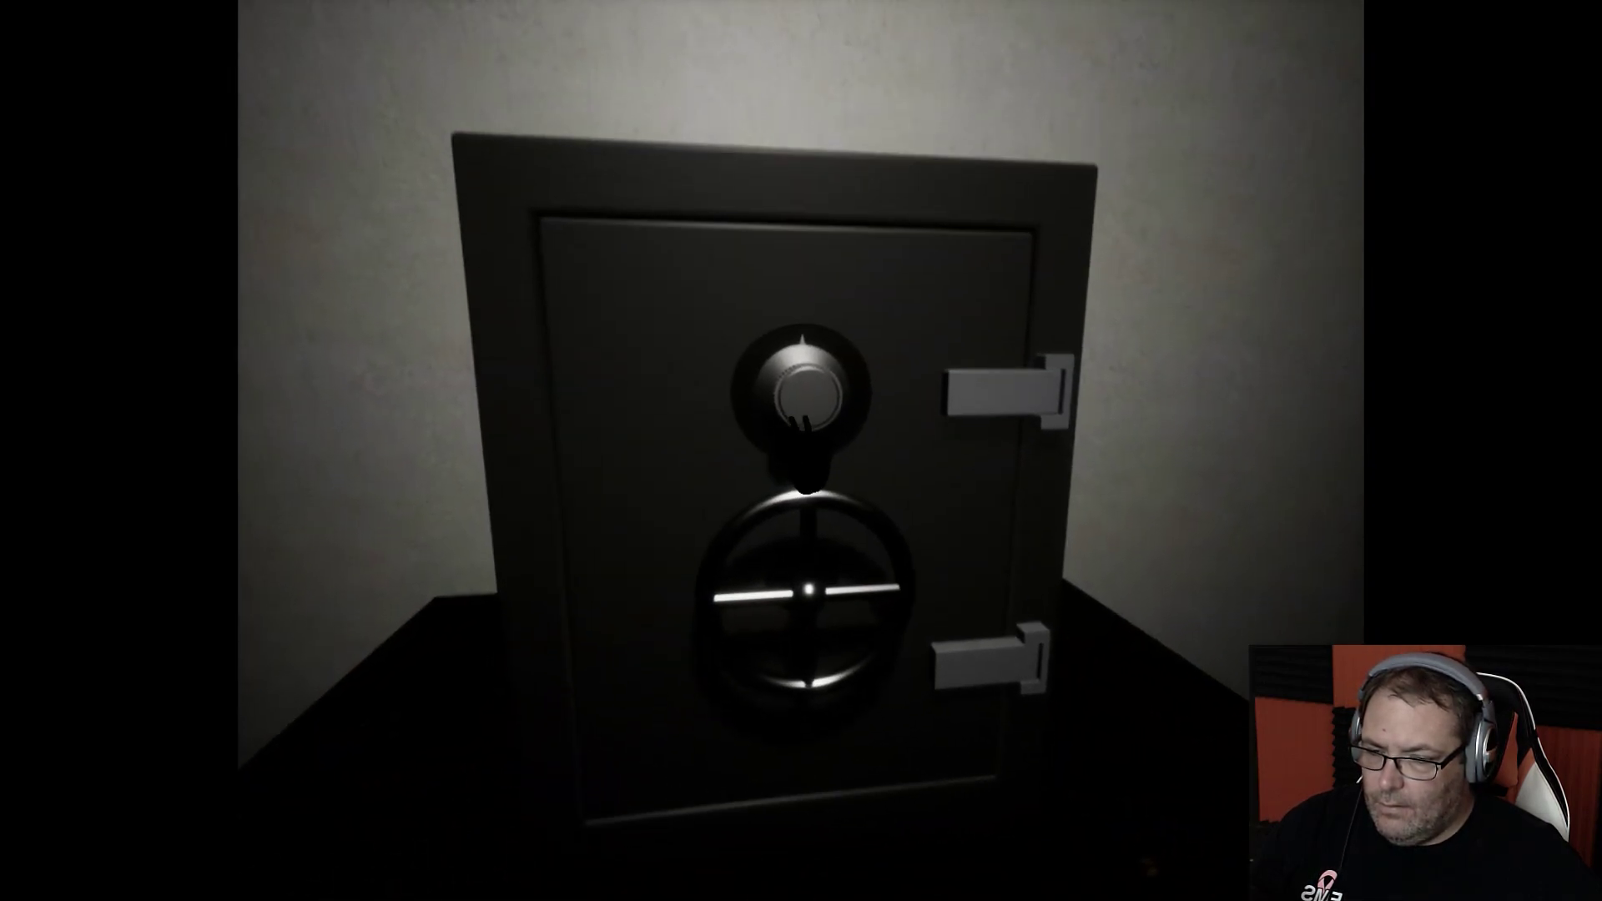
# Step: Enter the safe's password, then head through the lit room and white corridor to shut the end door
pyautogui.click(801, 458)
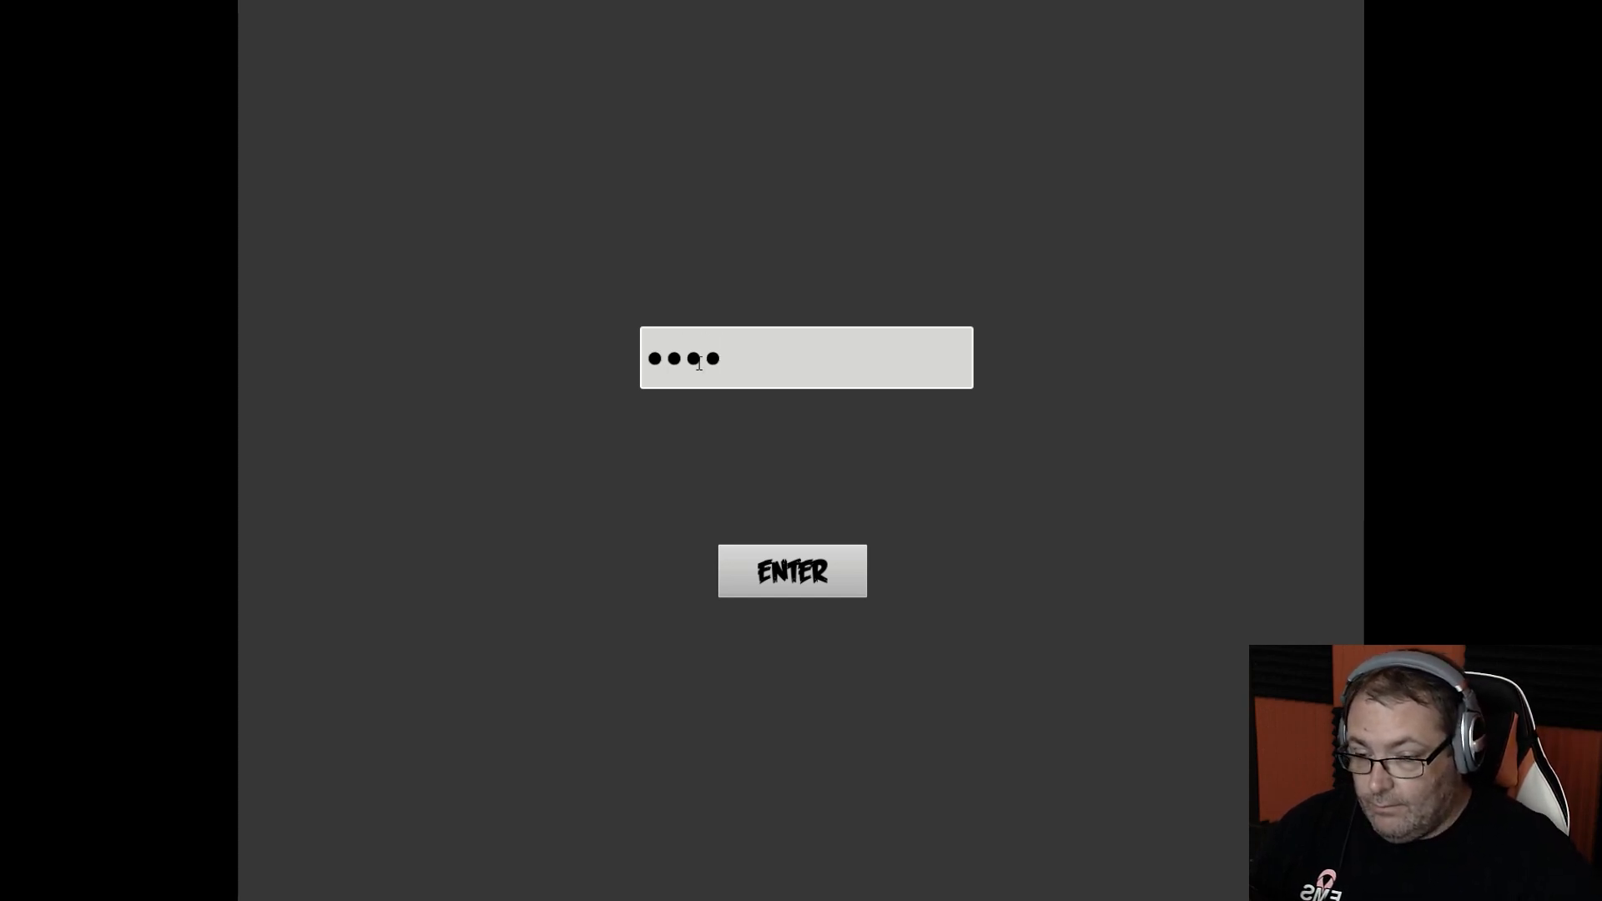
pyautogui.click(805, 548)
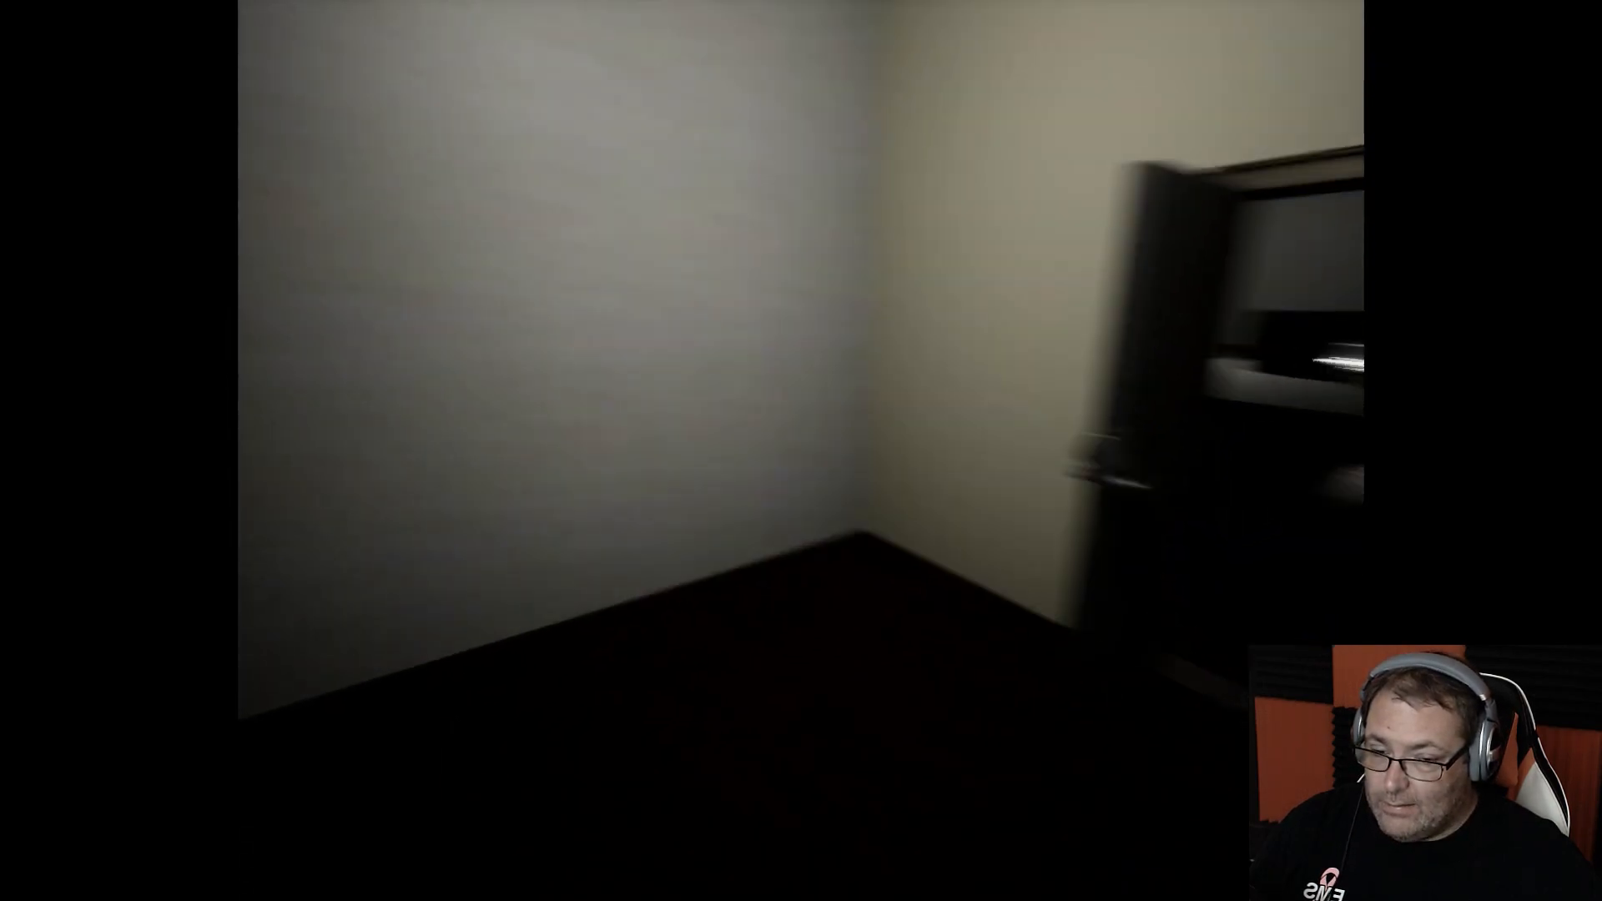
pyautogui.press('w')
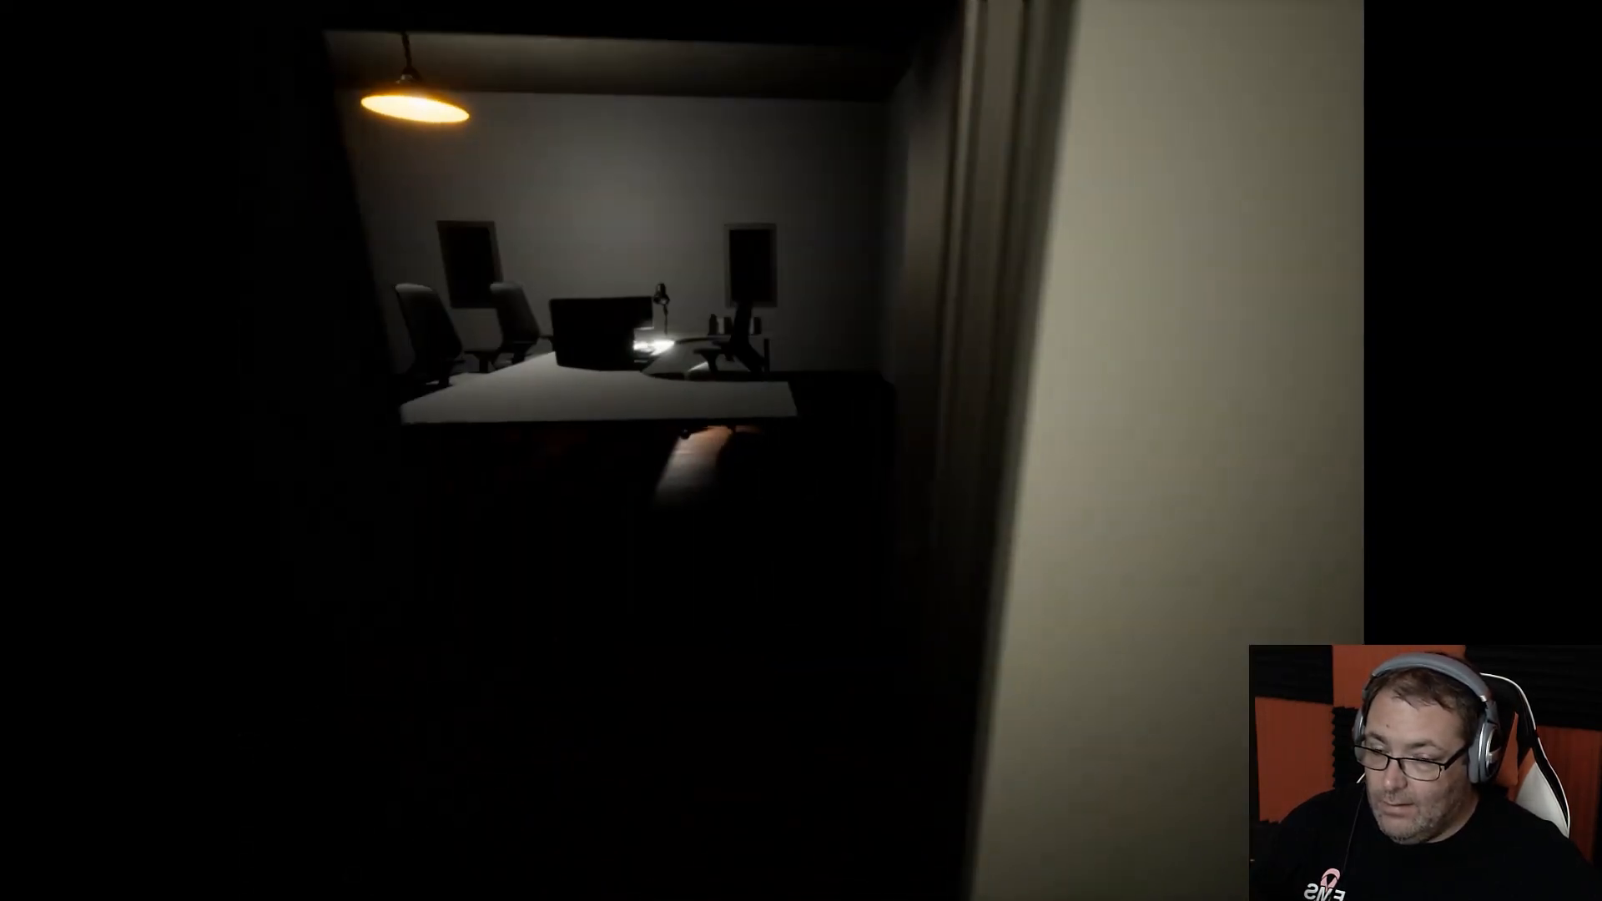
pyautogui.press('w')
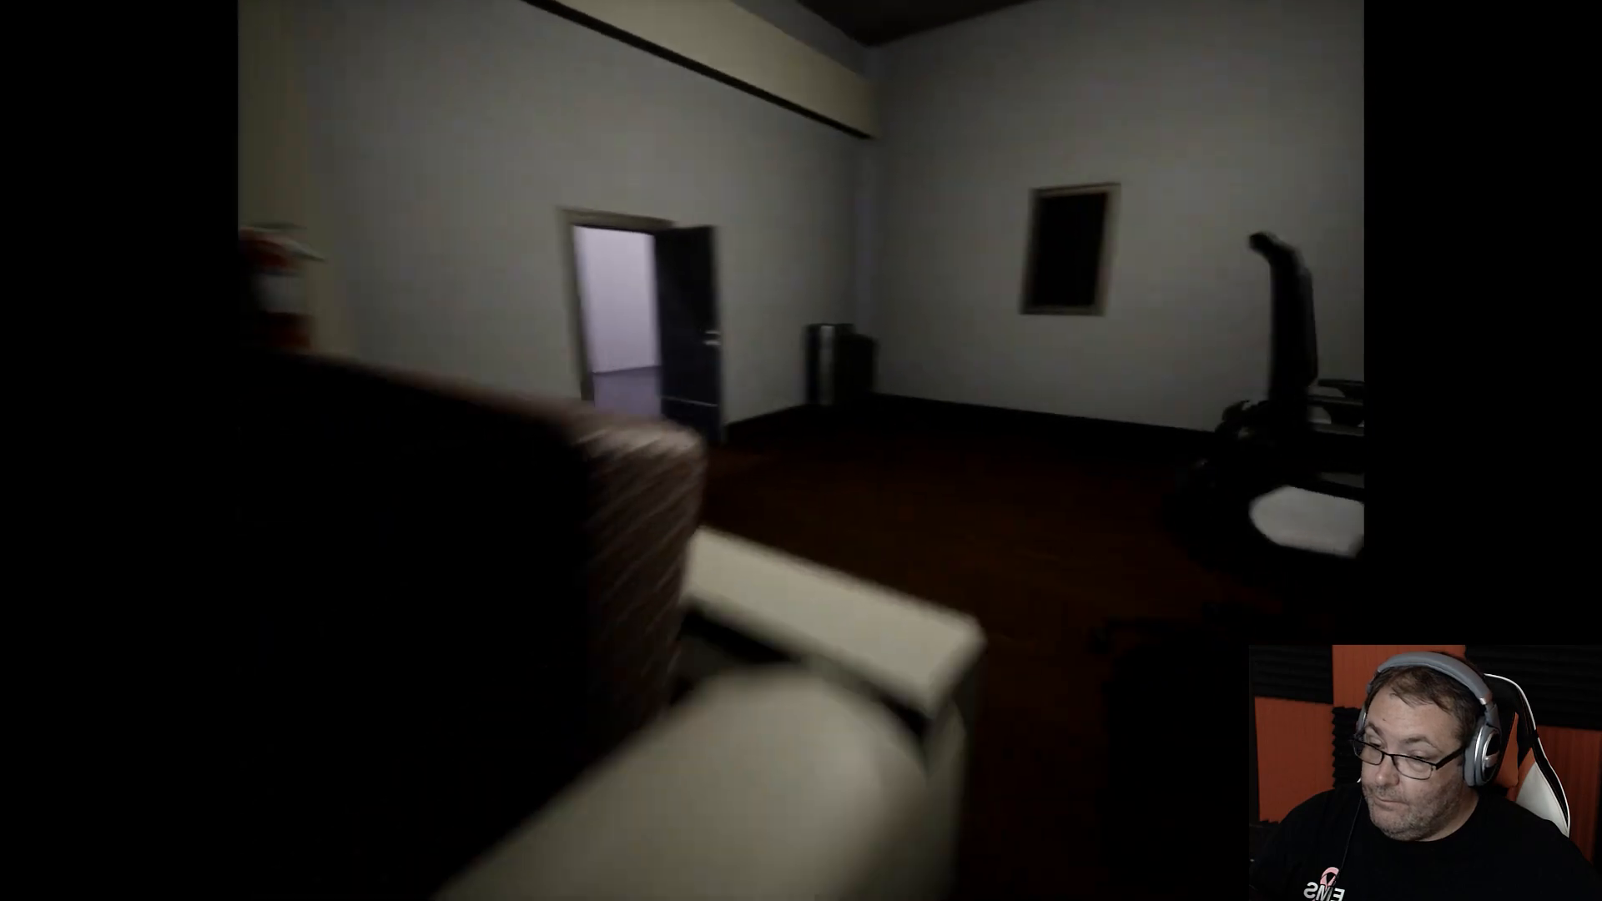
pyautogui.press('w')
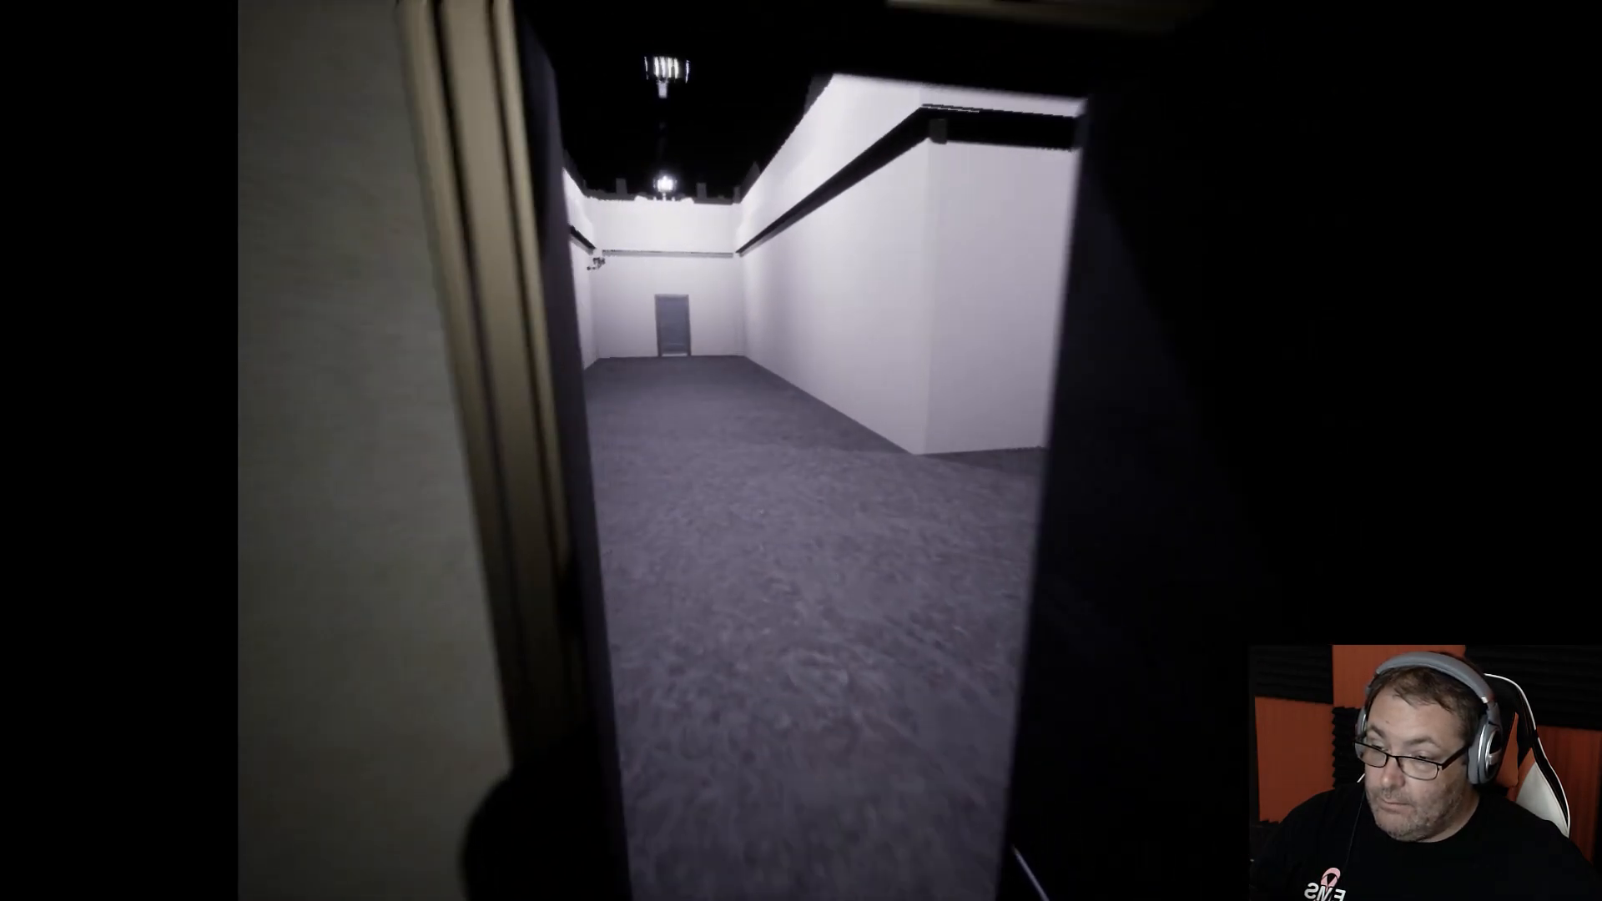
pyautogui.press('w')
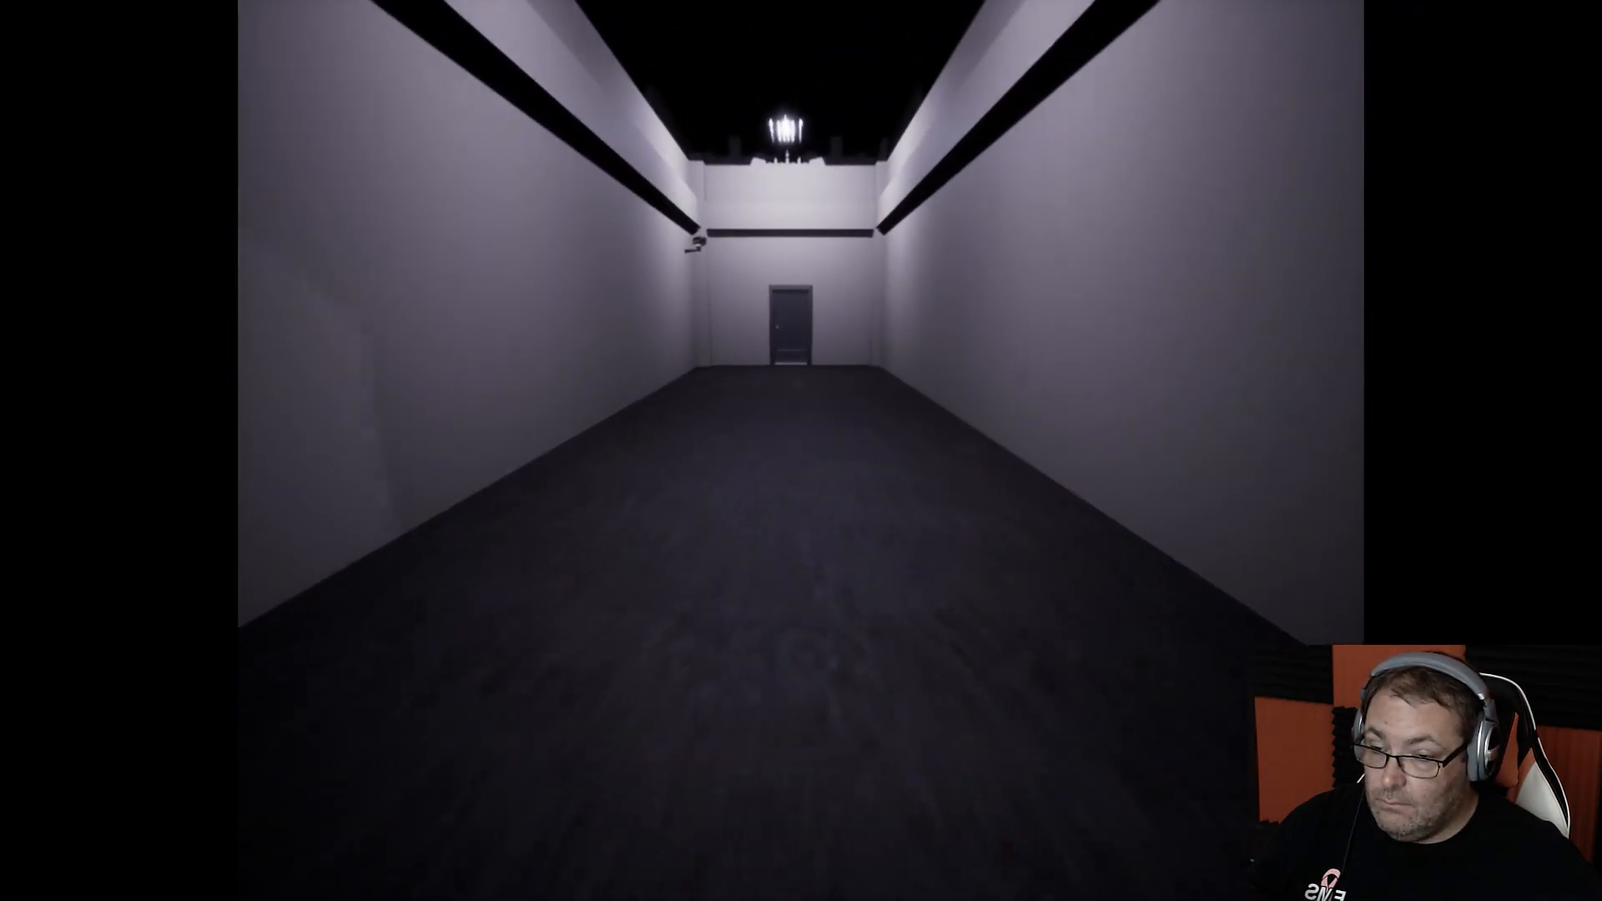
pyautogui.press('w')
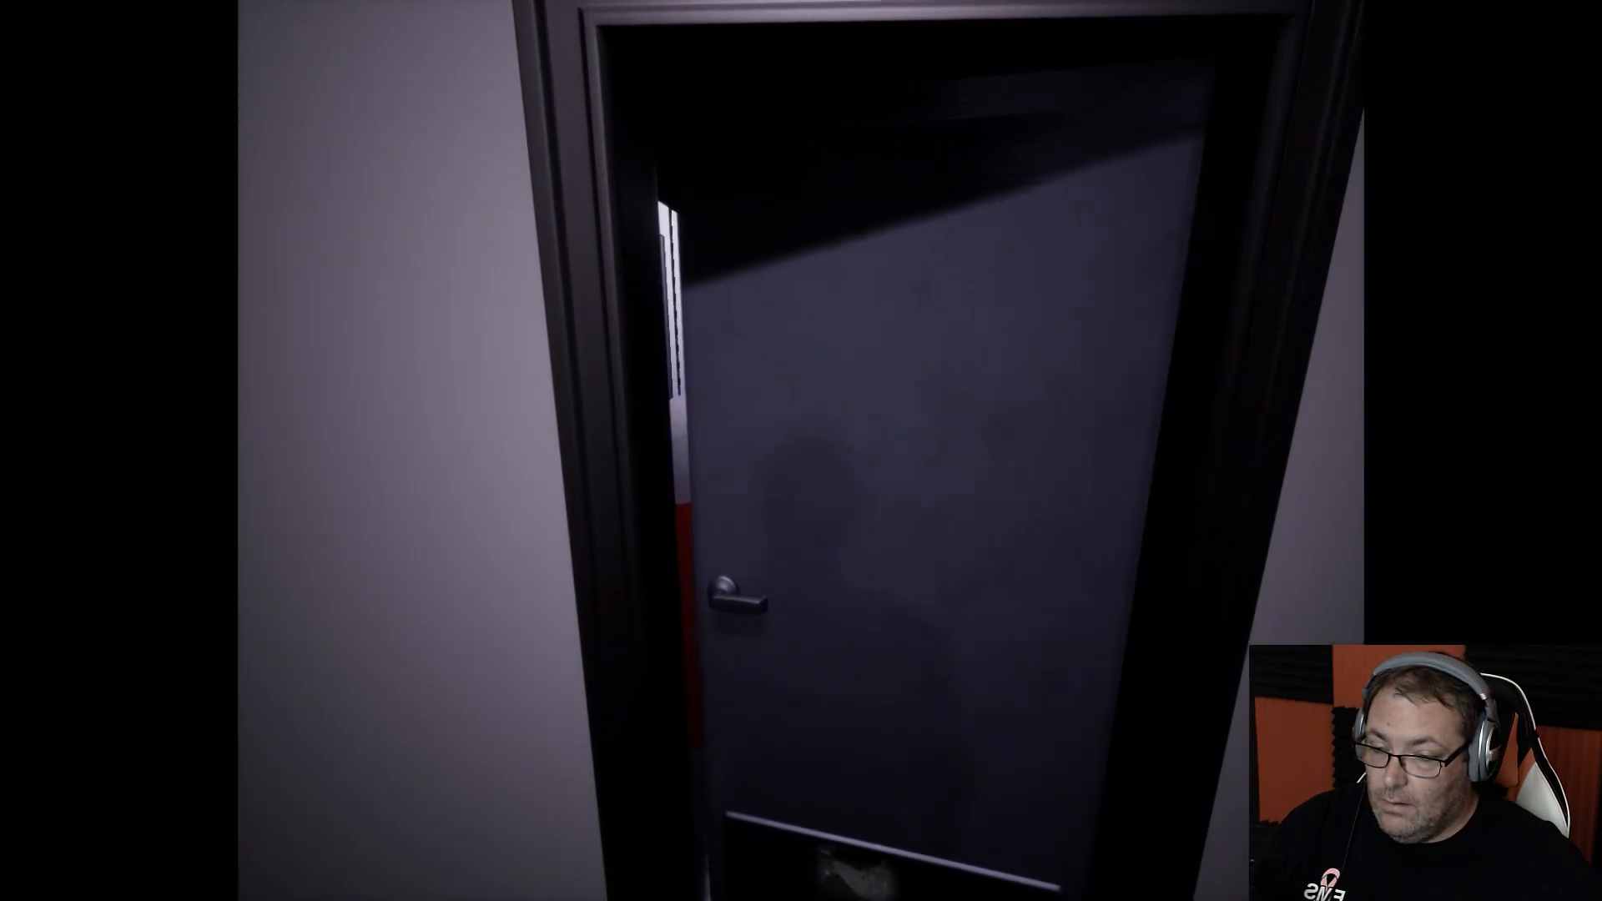
pyautogui.press('w')
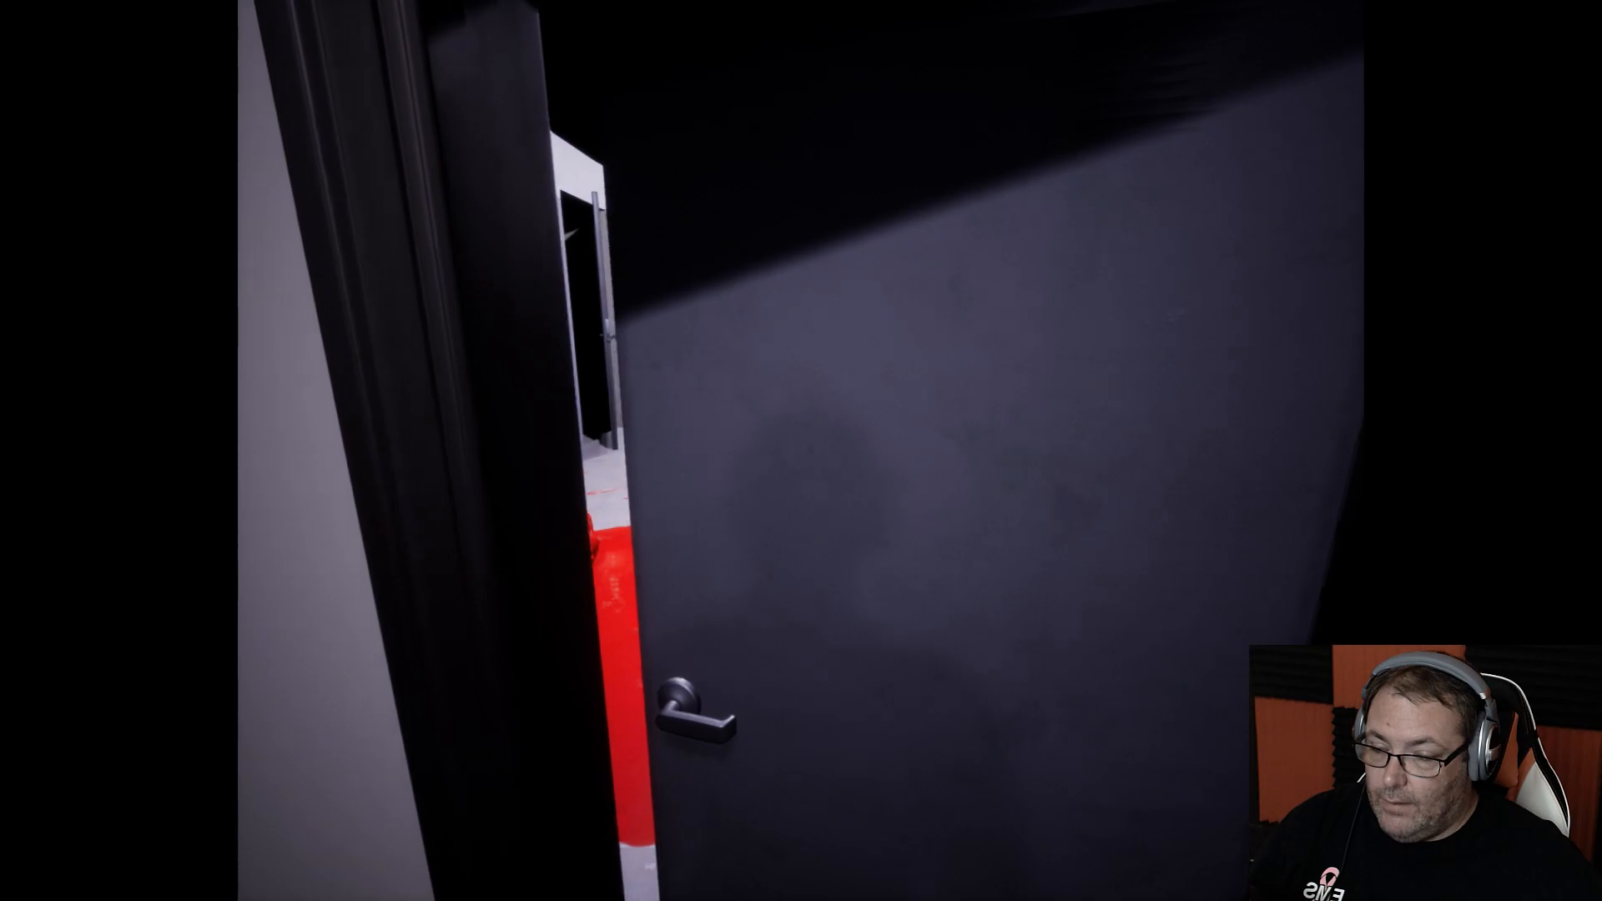
pyautogui.press('w')
pyautogui.press('w')
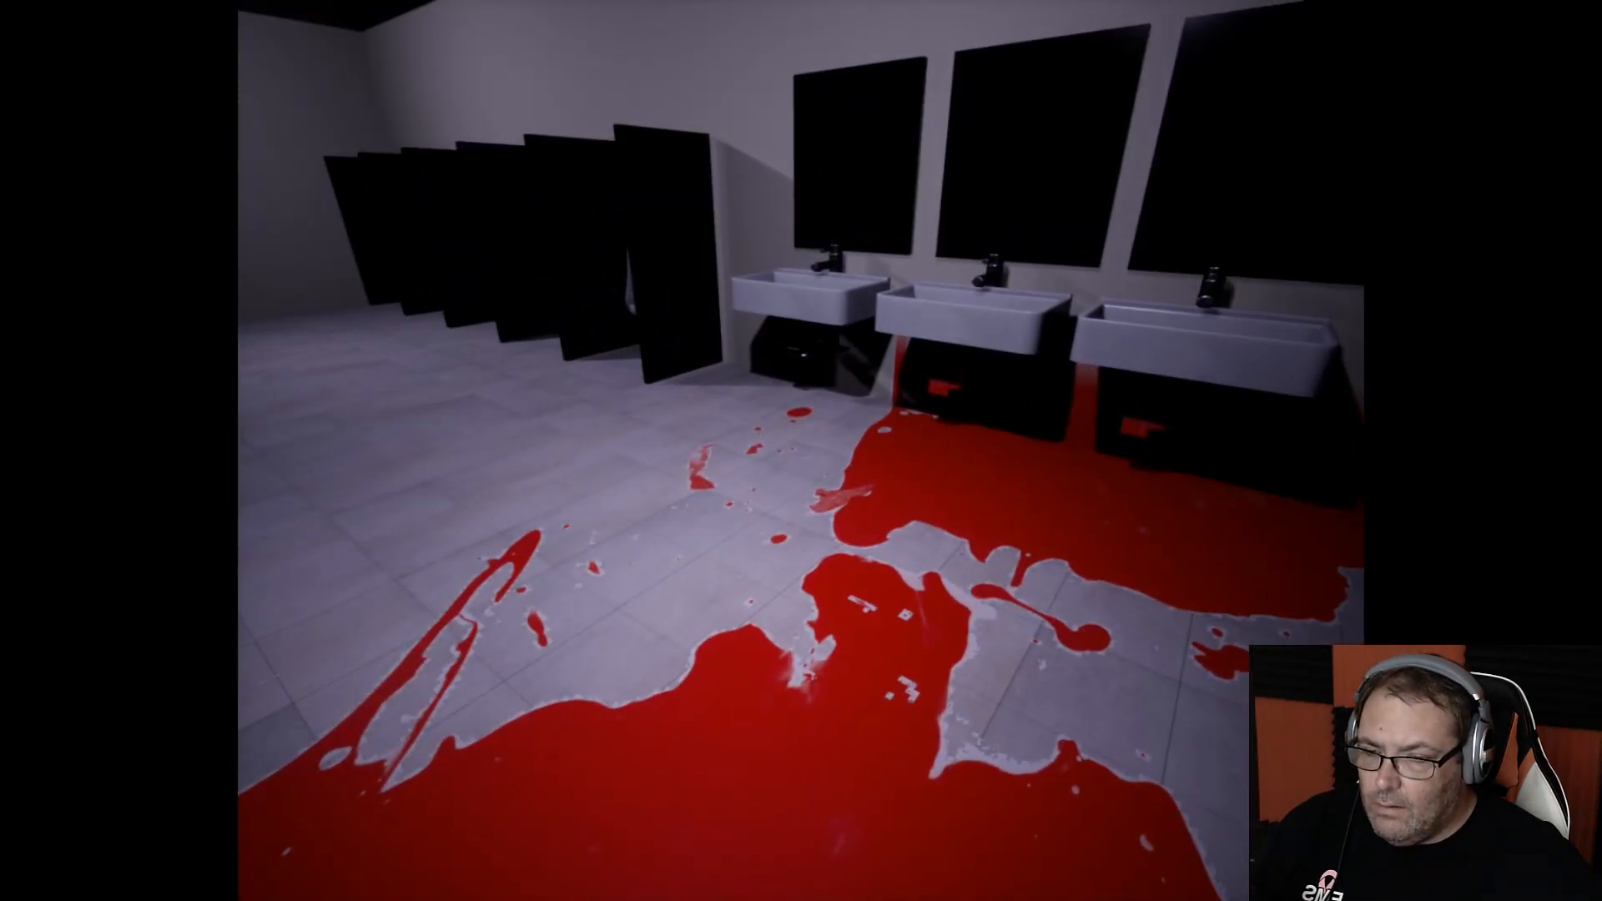
# Step: Move from the bloody sinks through the stalls and corridor into the open elevator facing its buttons
pyautogui.press('w')
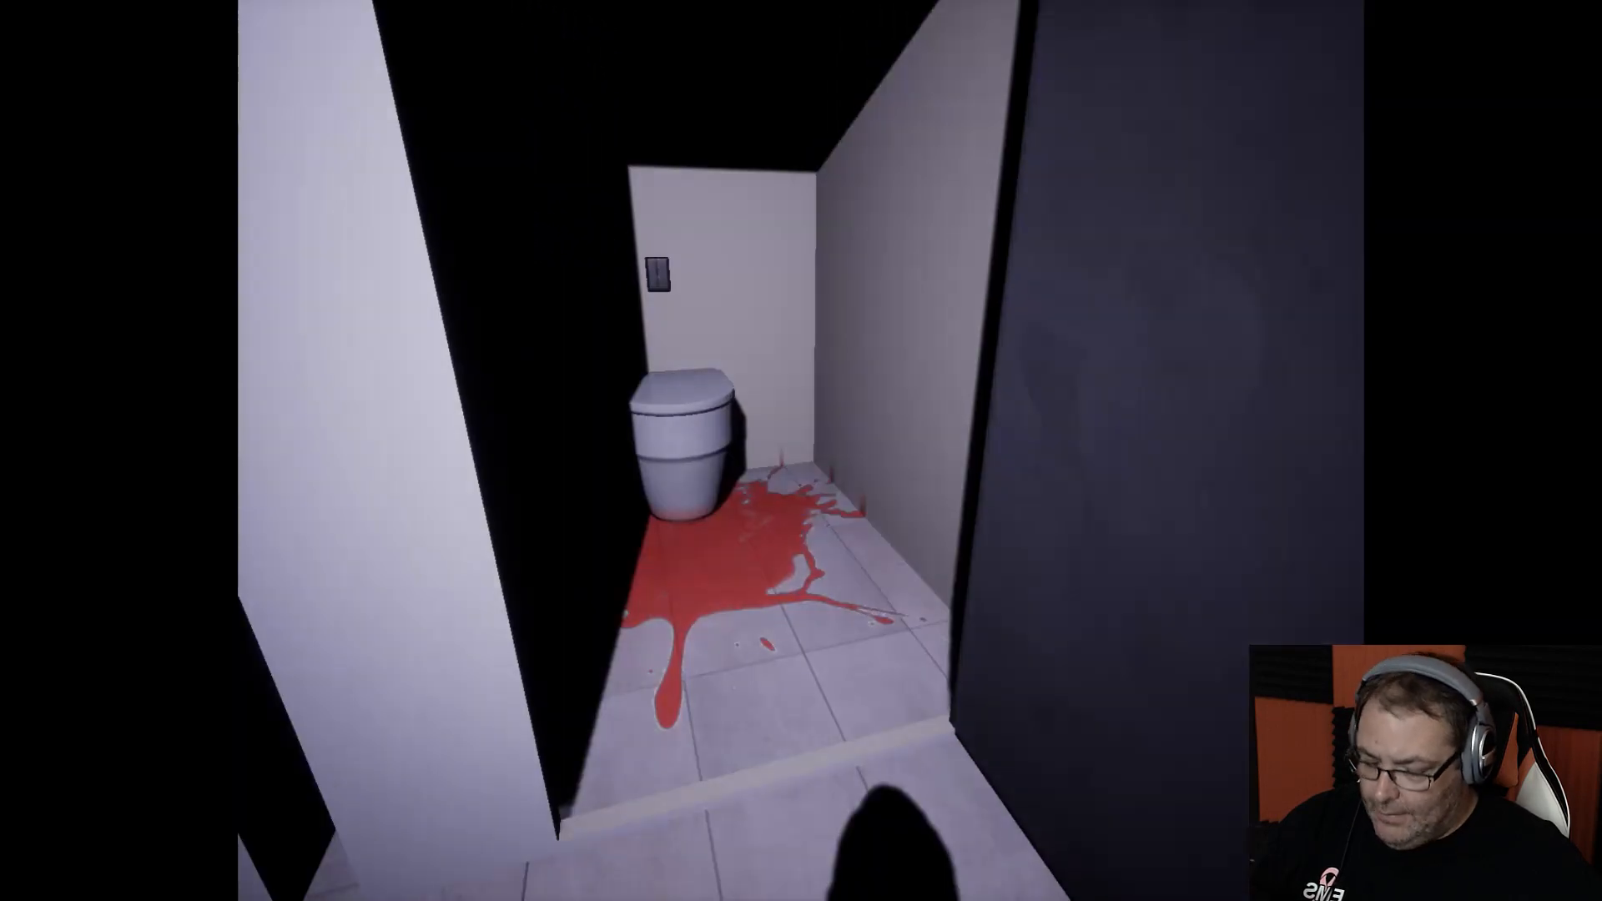
pyautogui.press('w')
pyautogui.press('w')
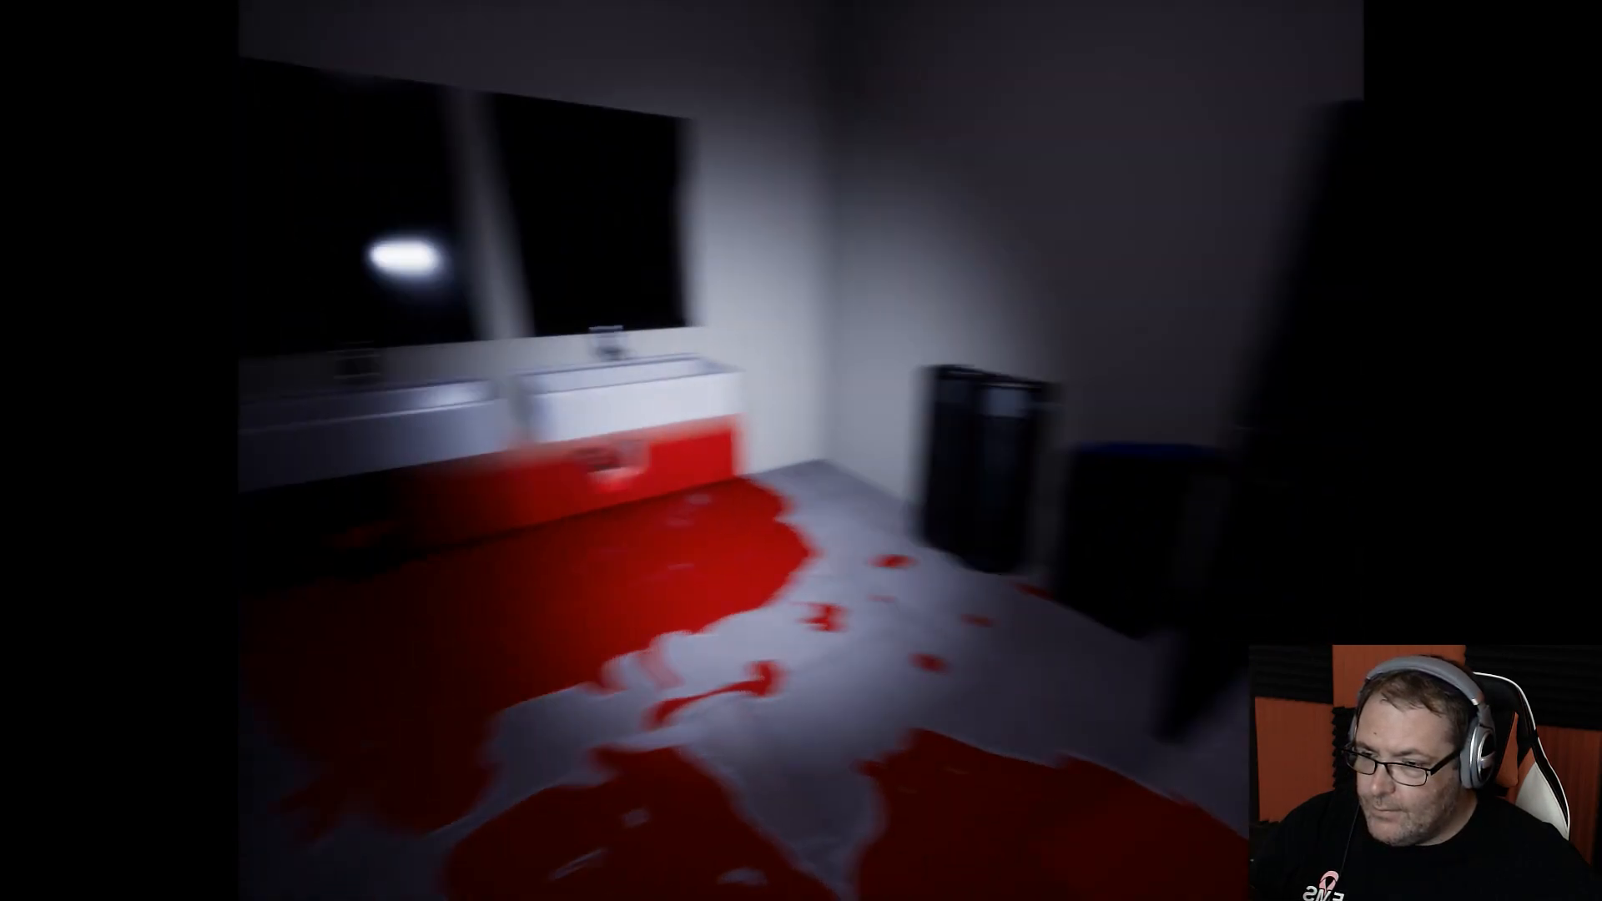
pyautogui.press('w')
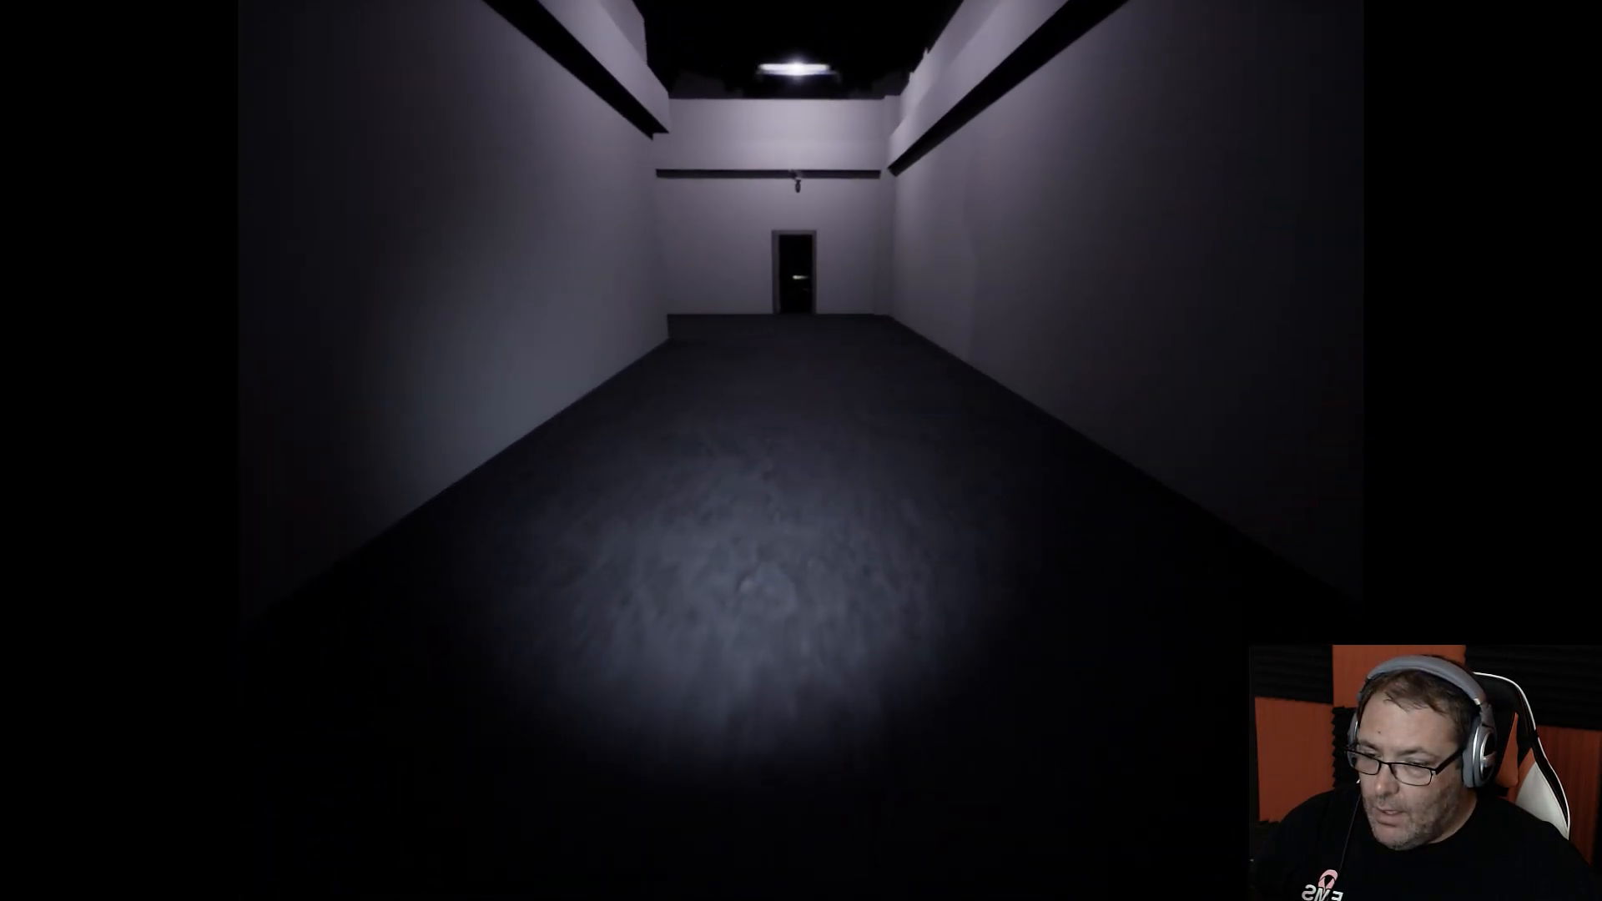
pyautogui.press('w')
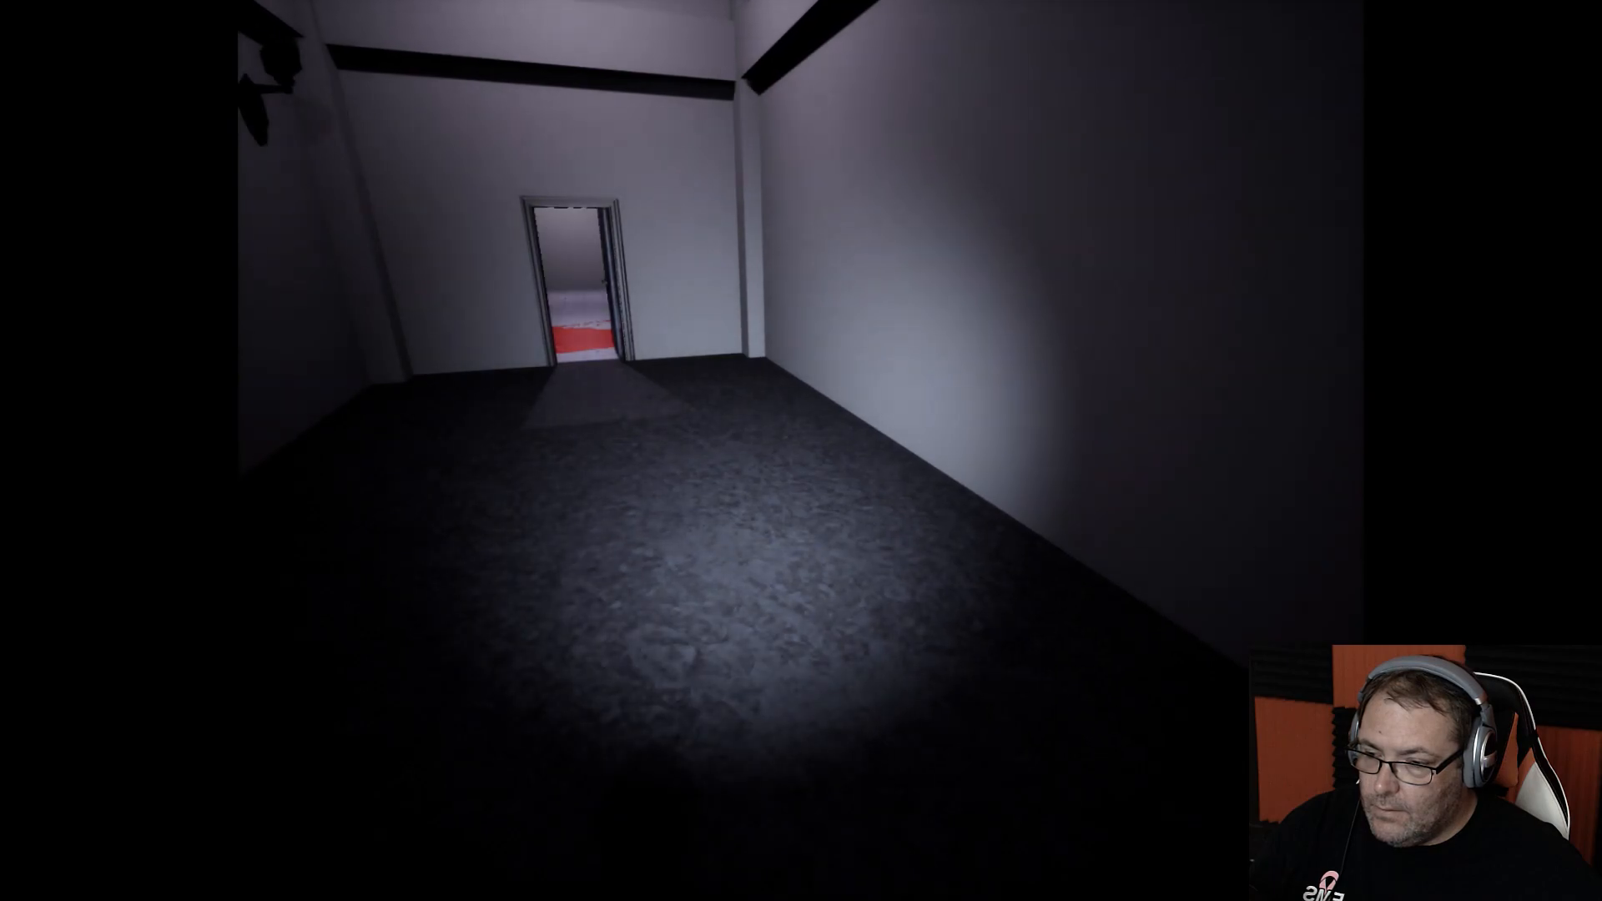
pyautogui.press('w')
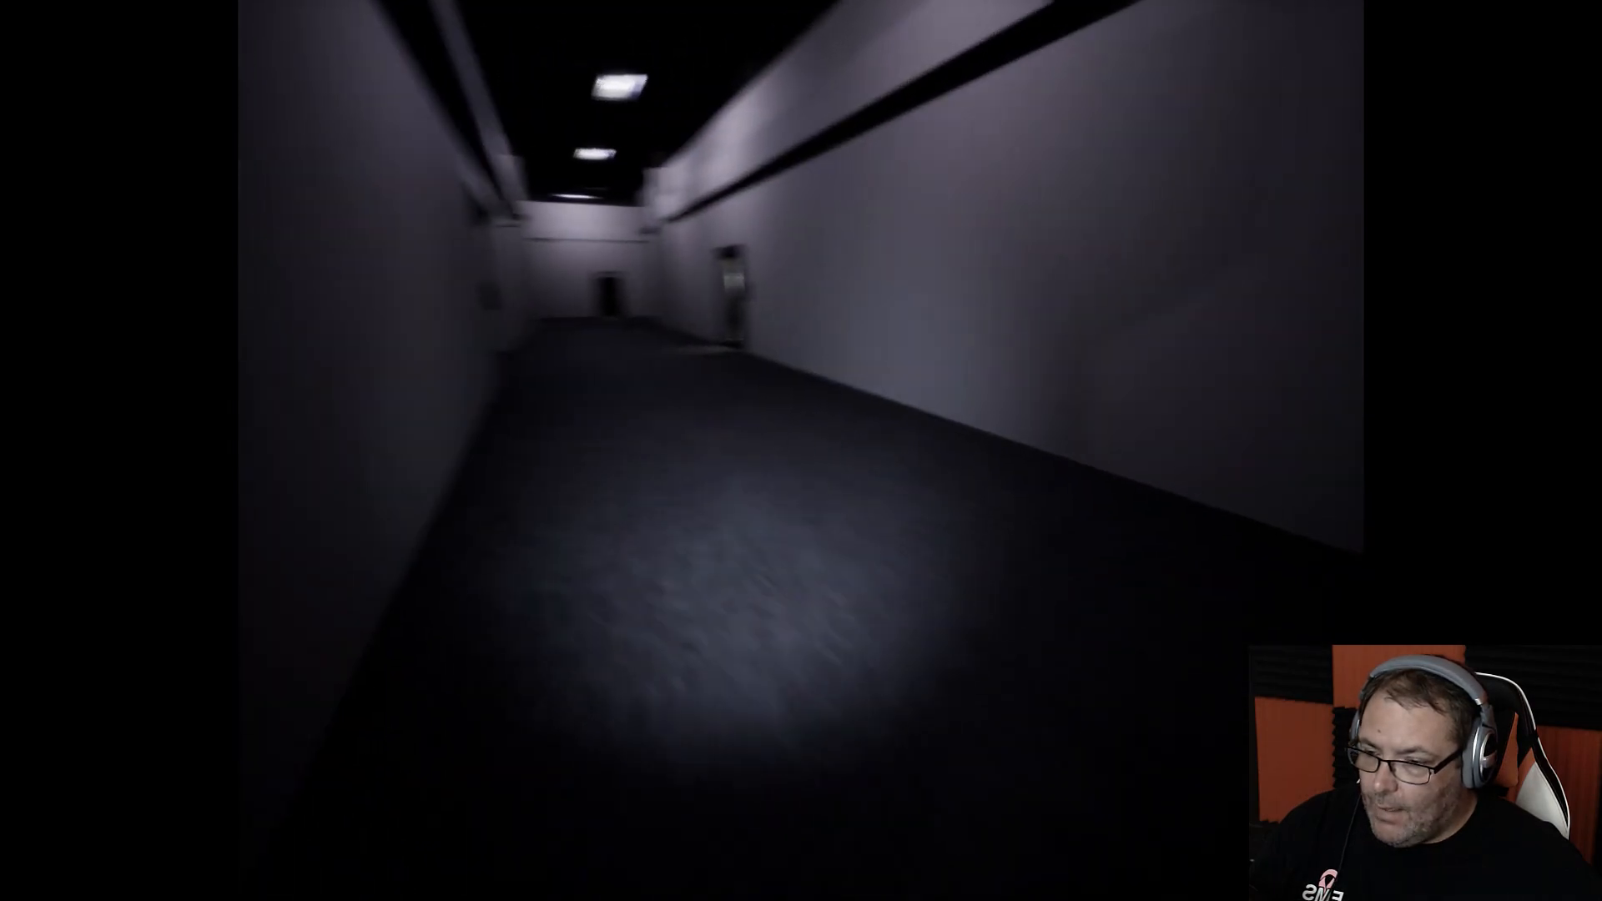
pyautogui.press('w')
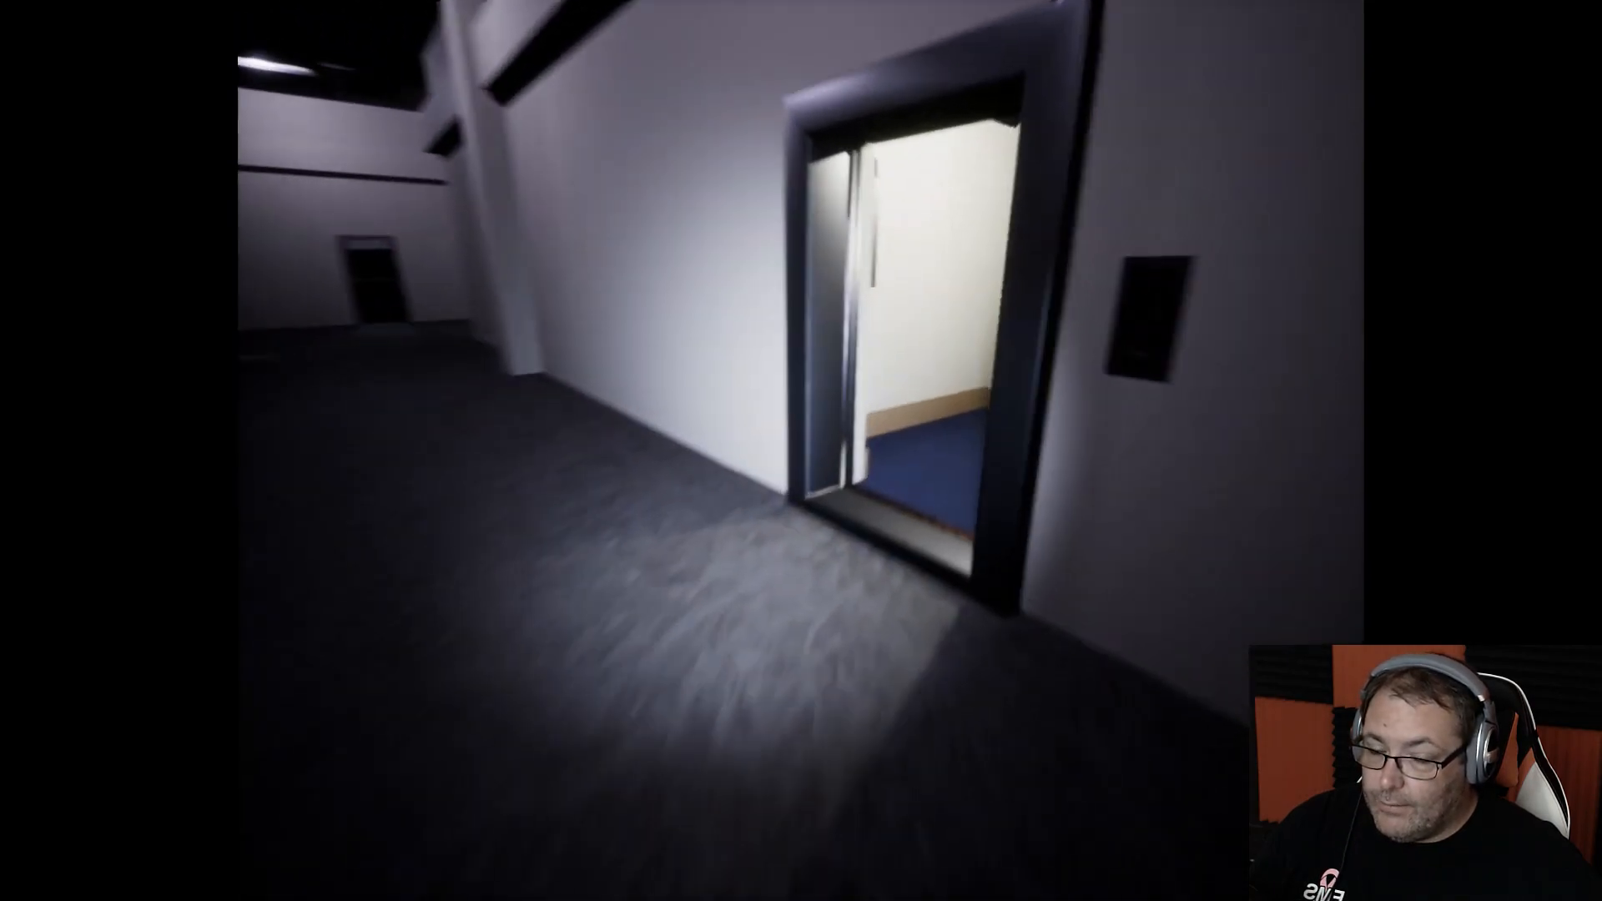
pyautogui.press('w')
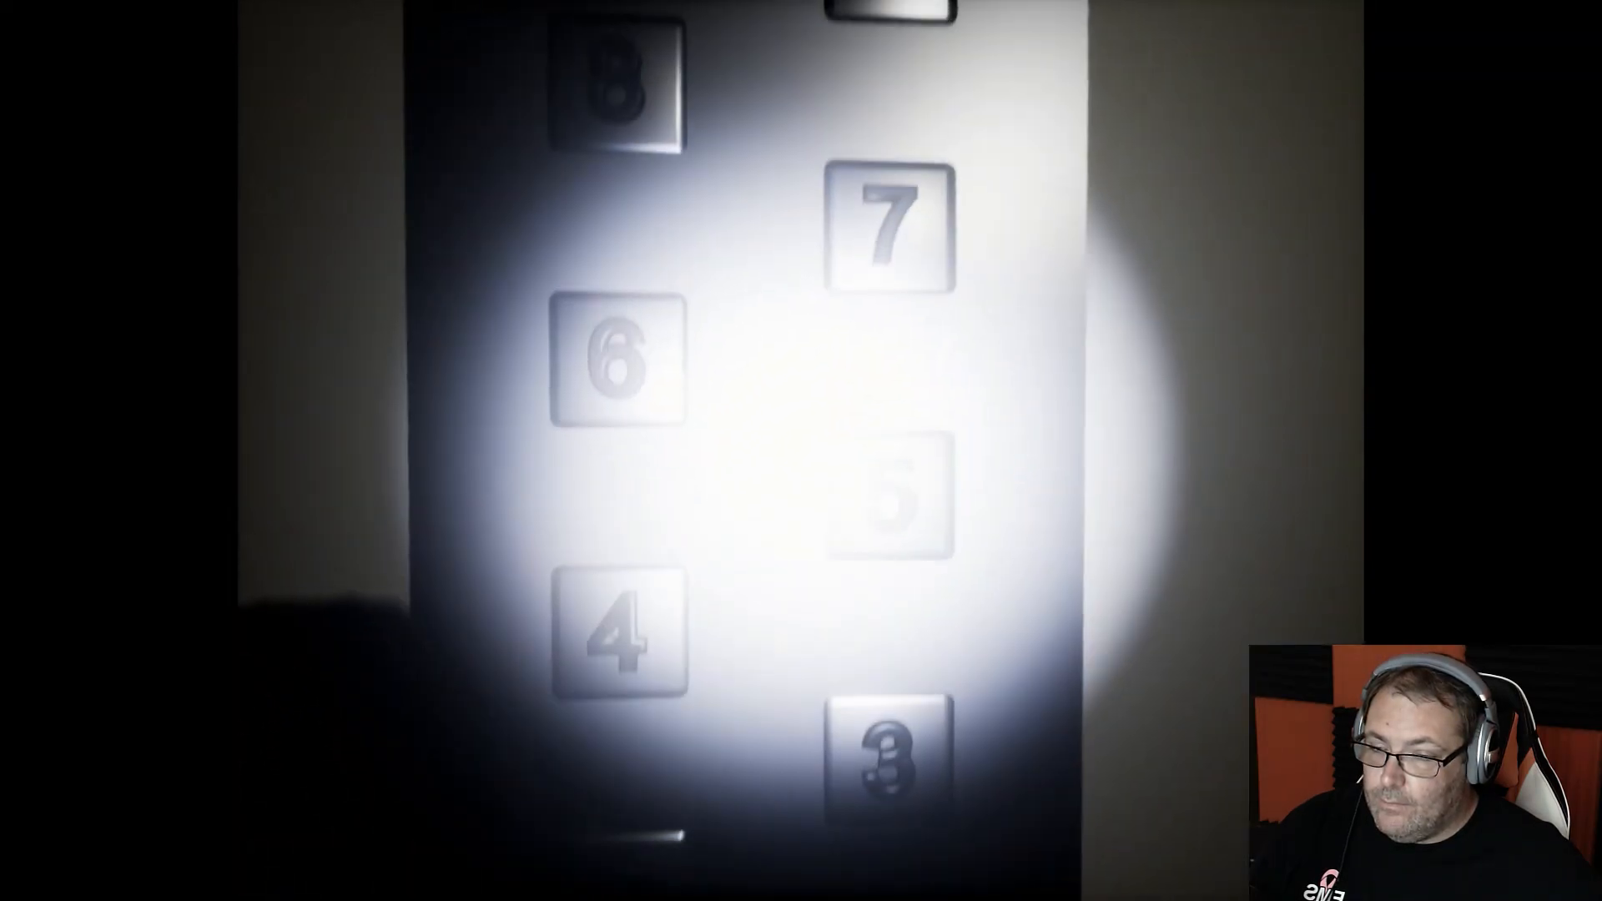
pyautogui.press('s')
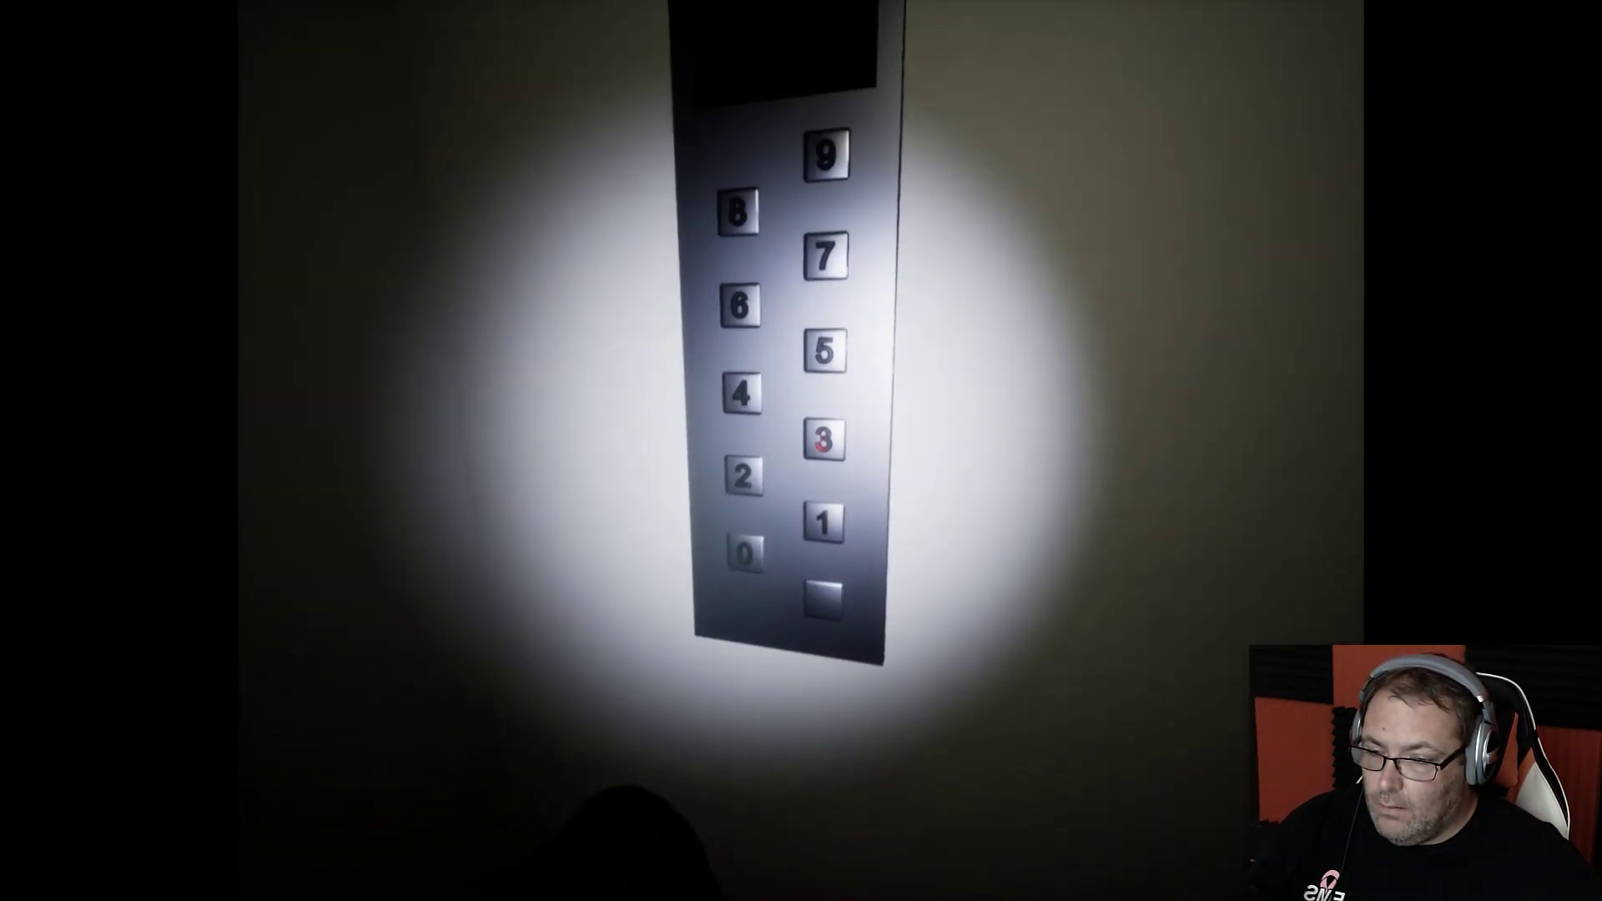
# Step: Ride the elevator to floor 9, walk the corridor to the desk with the monitor and enter the room
pyautogui.click(802, 450)
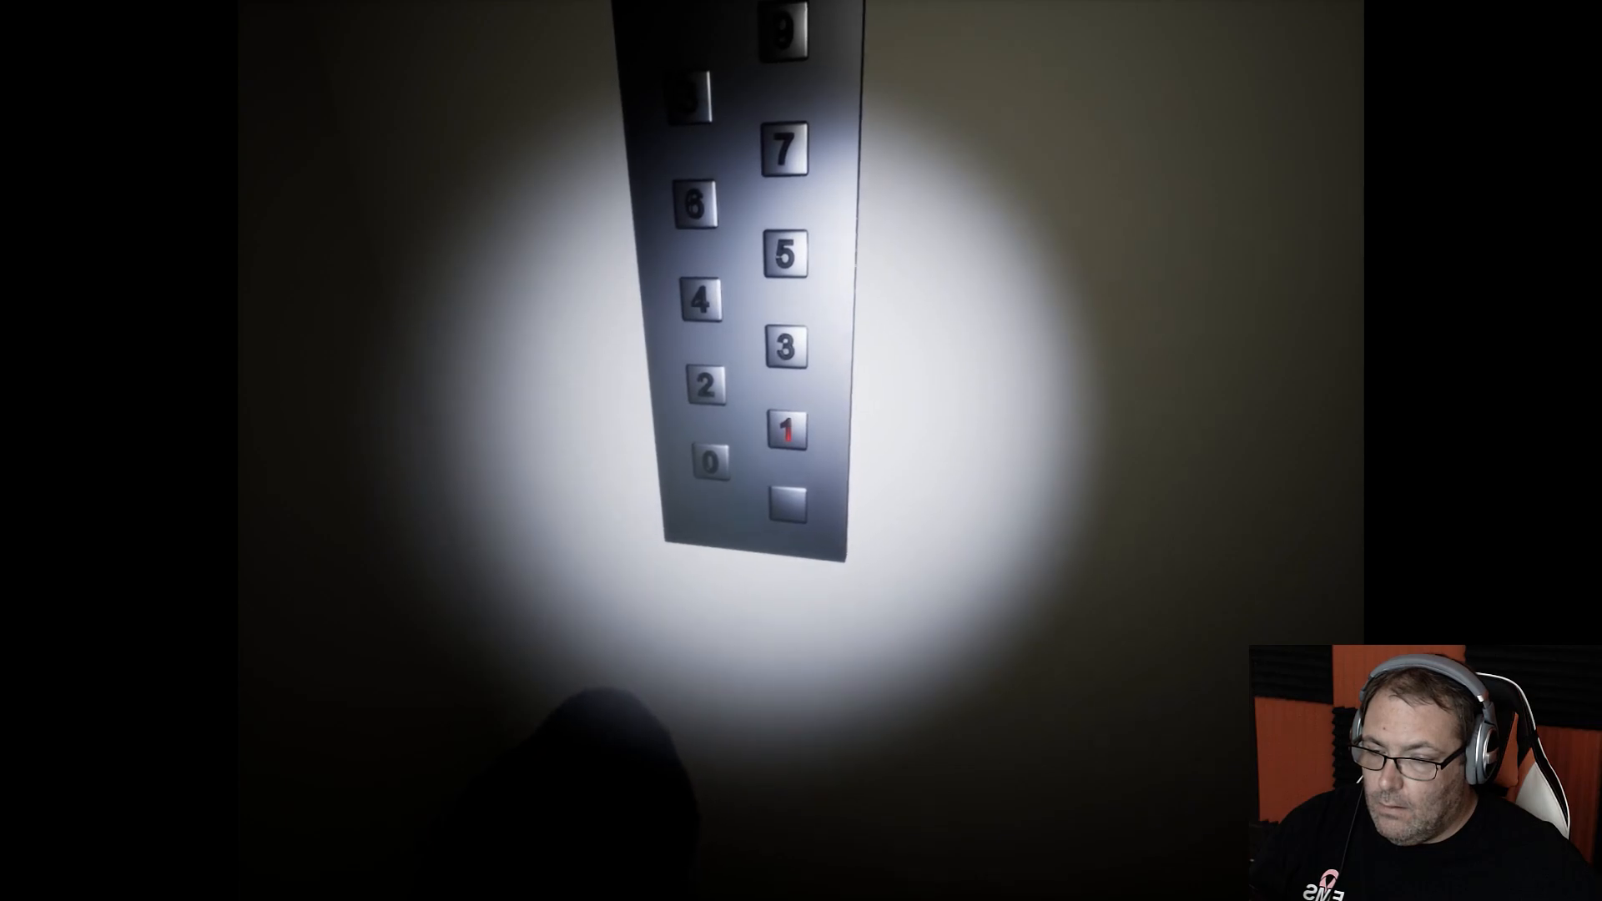
pyautogui.press('s')
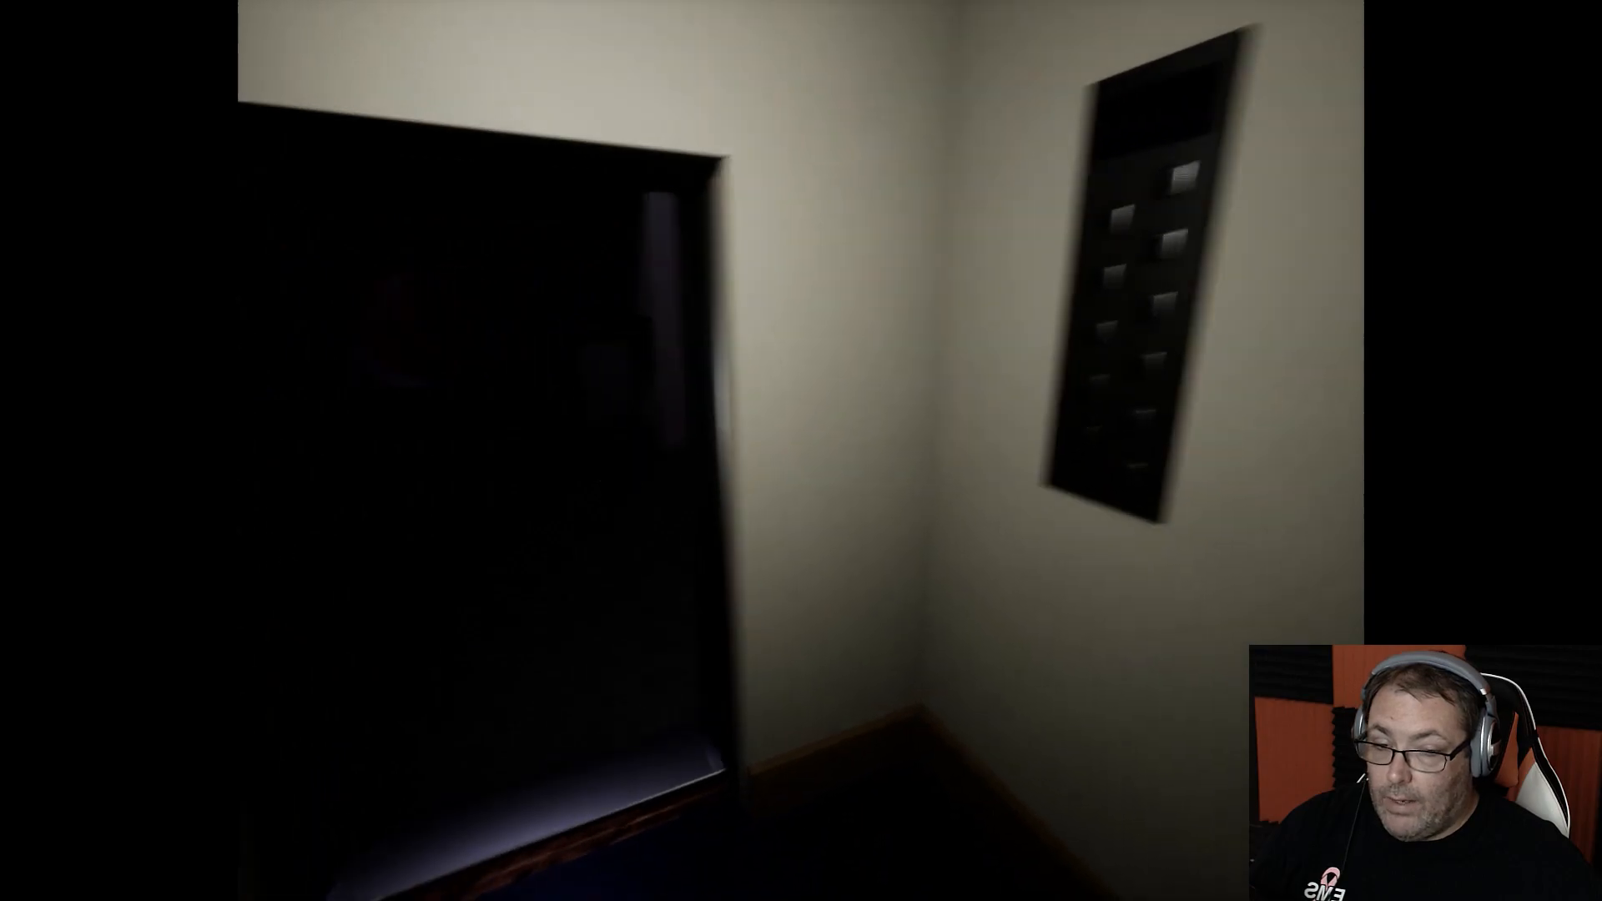
pyautogui.press('w')
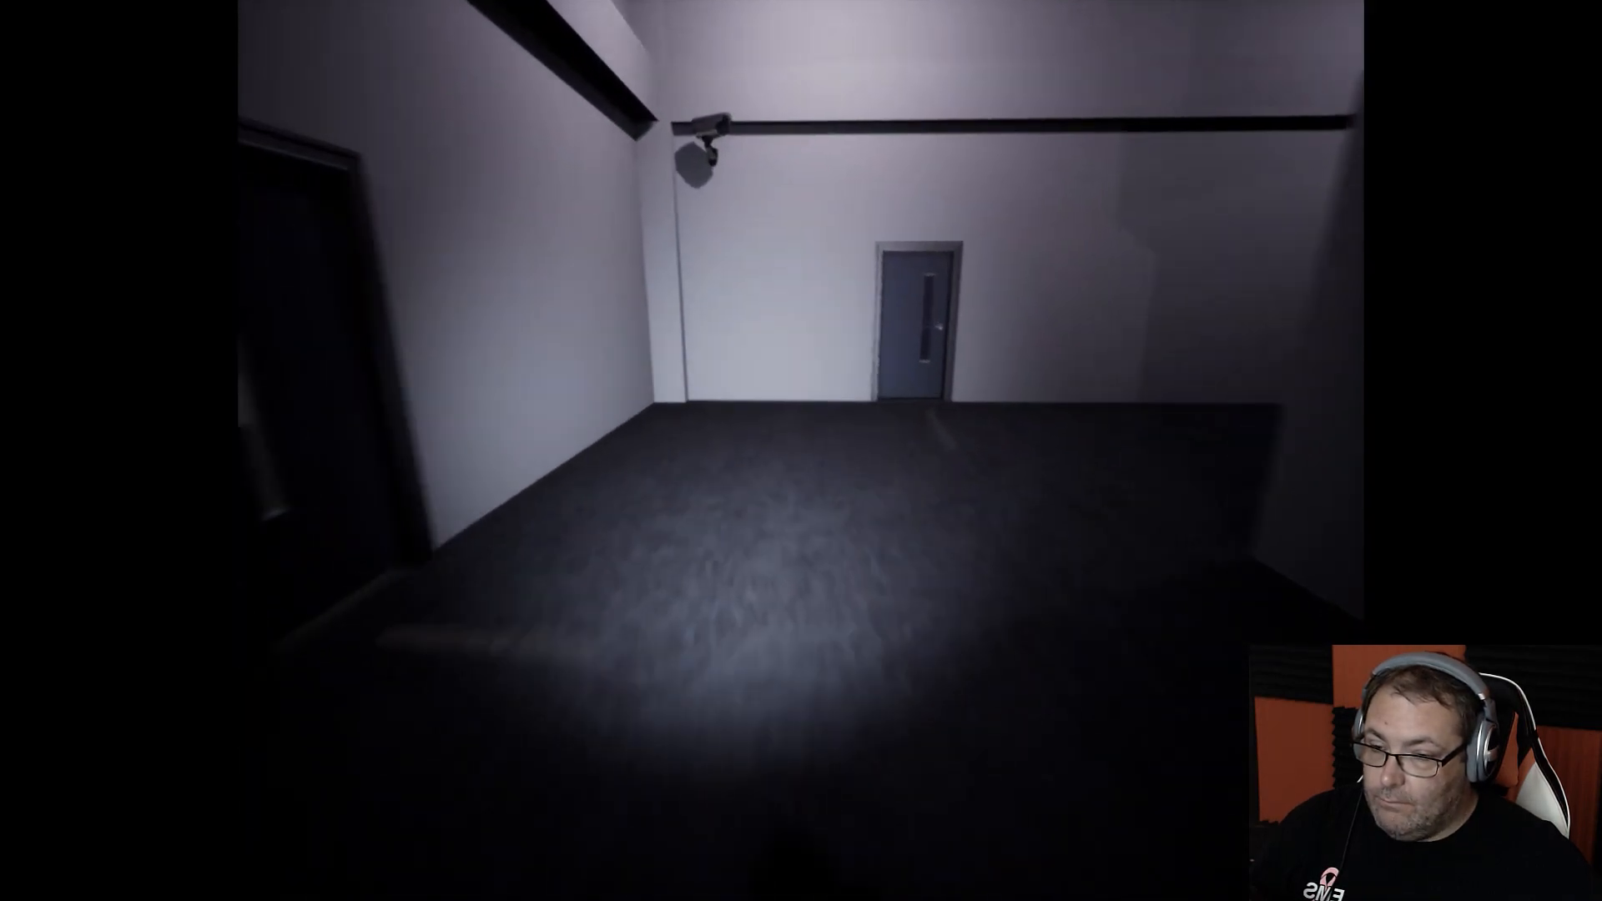
pyautogui.press('w')
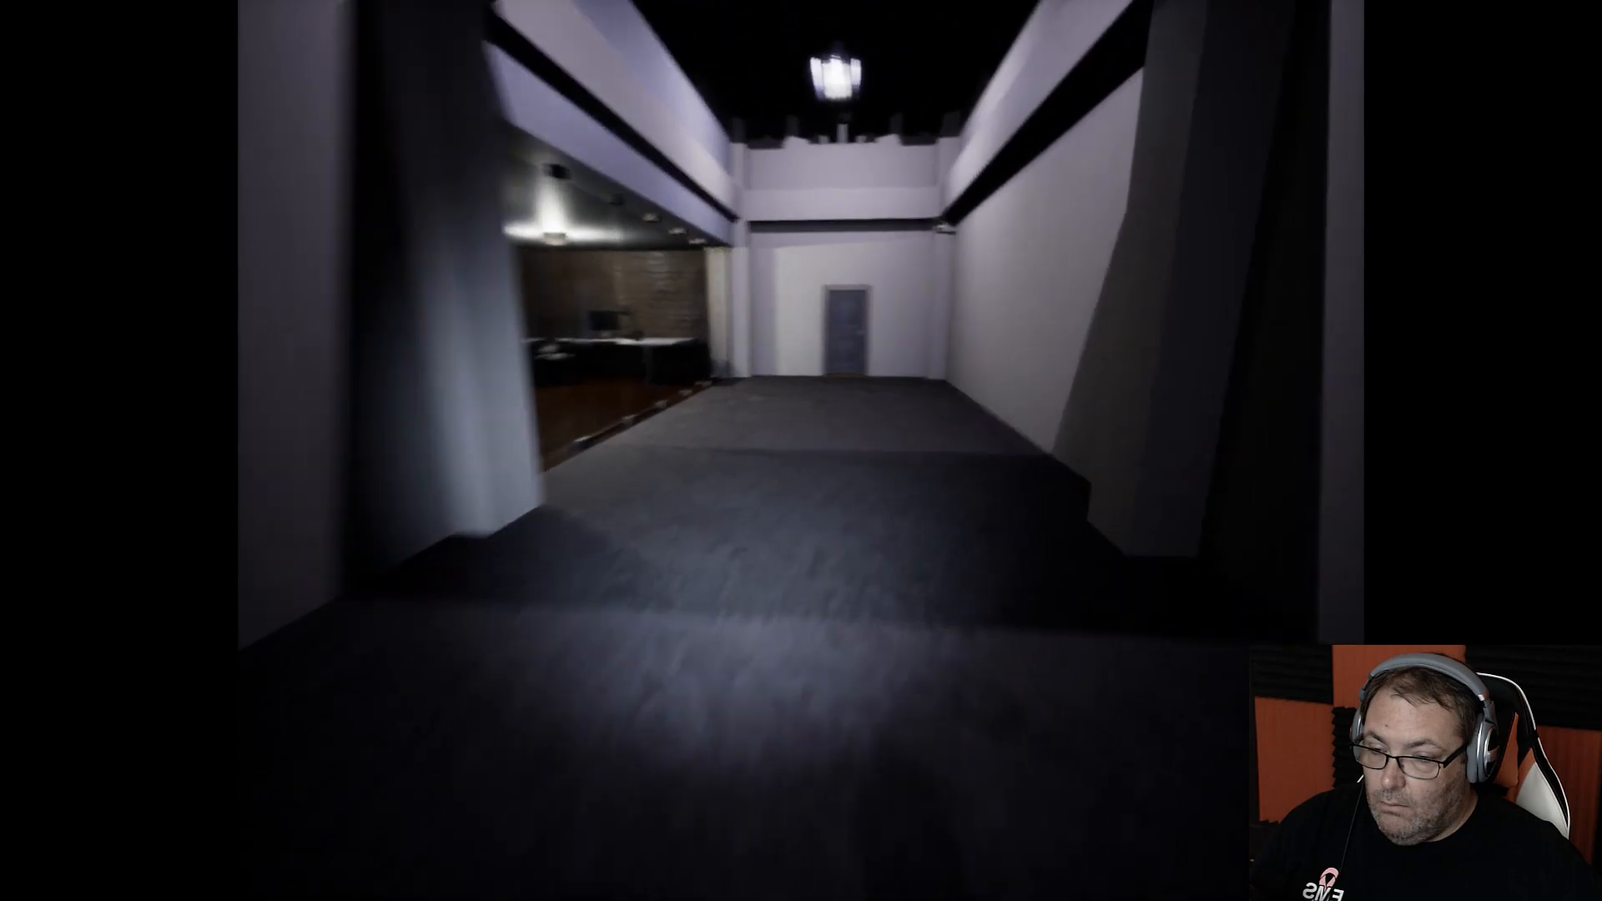
pyautogui.press('w')
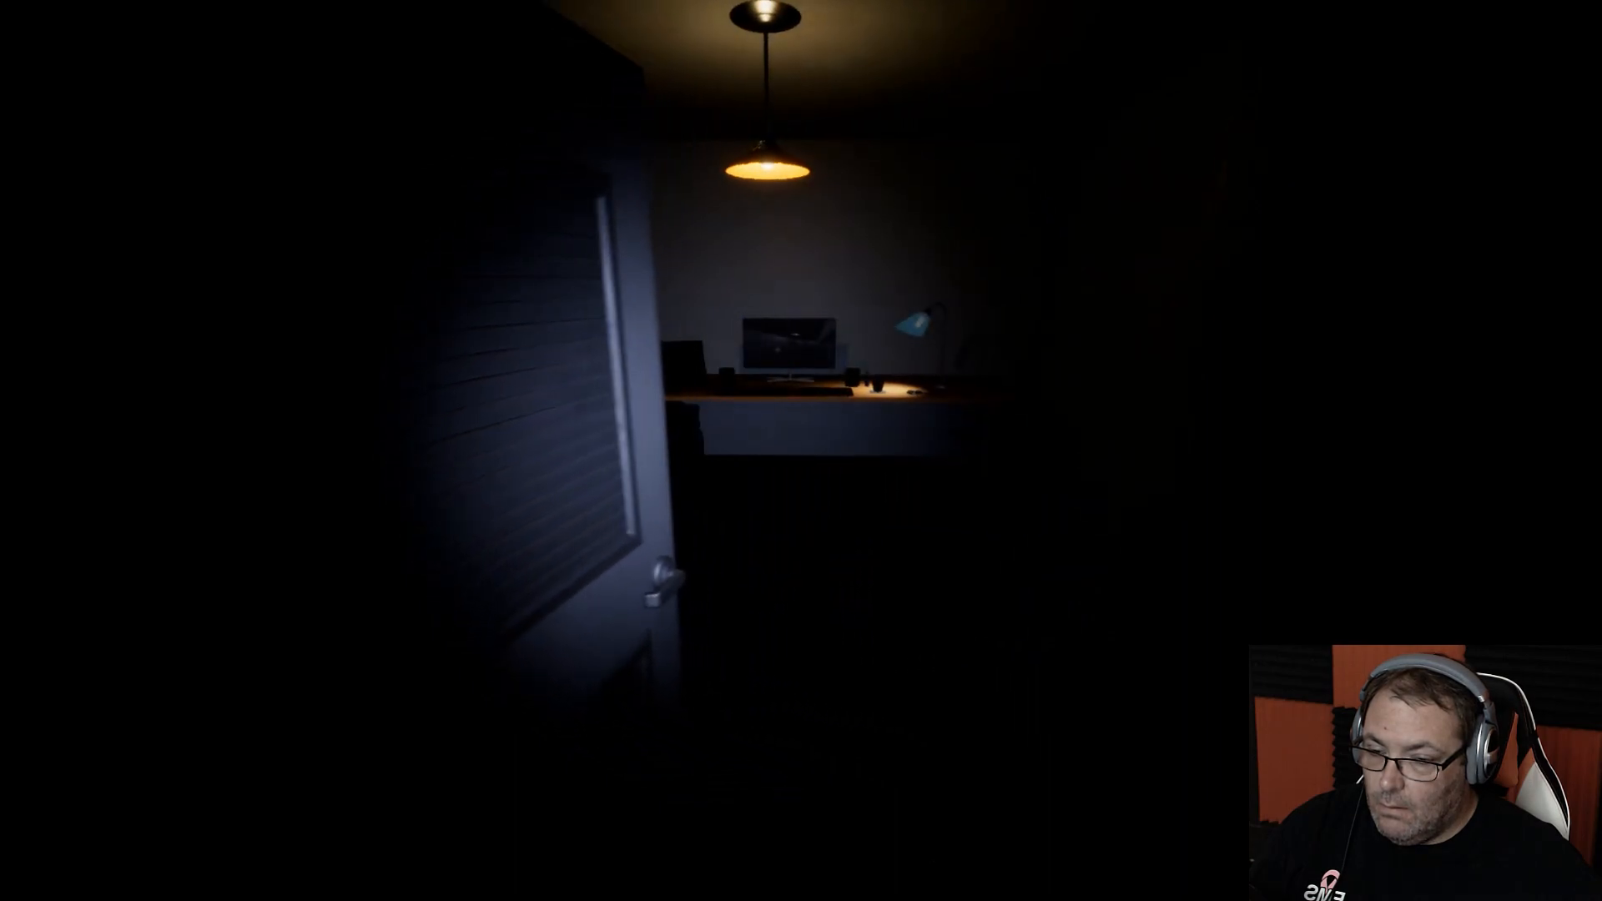
pyautogui.press('w')
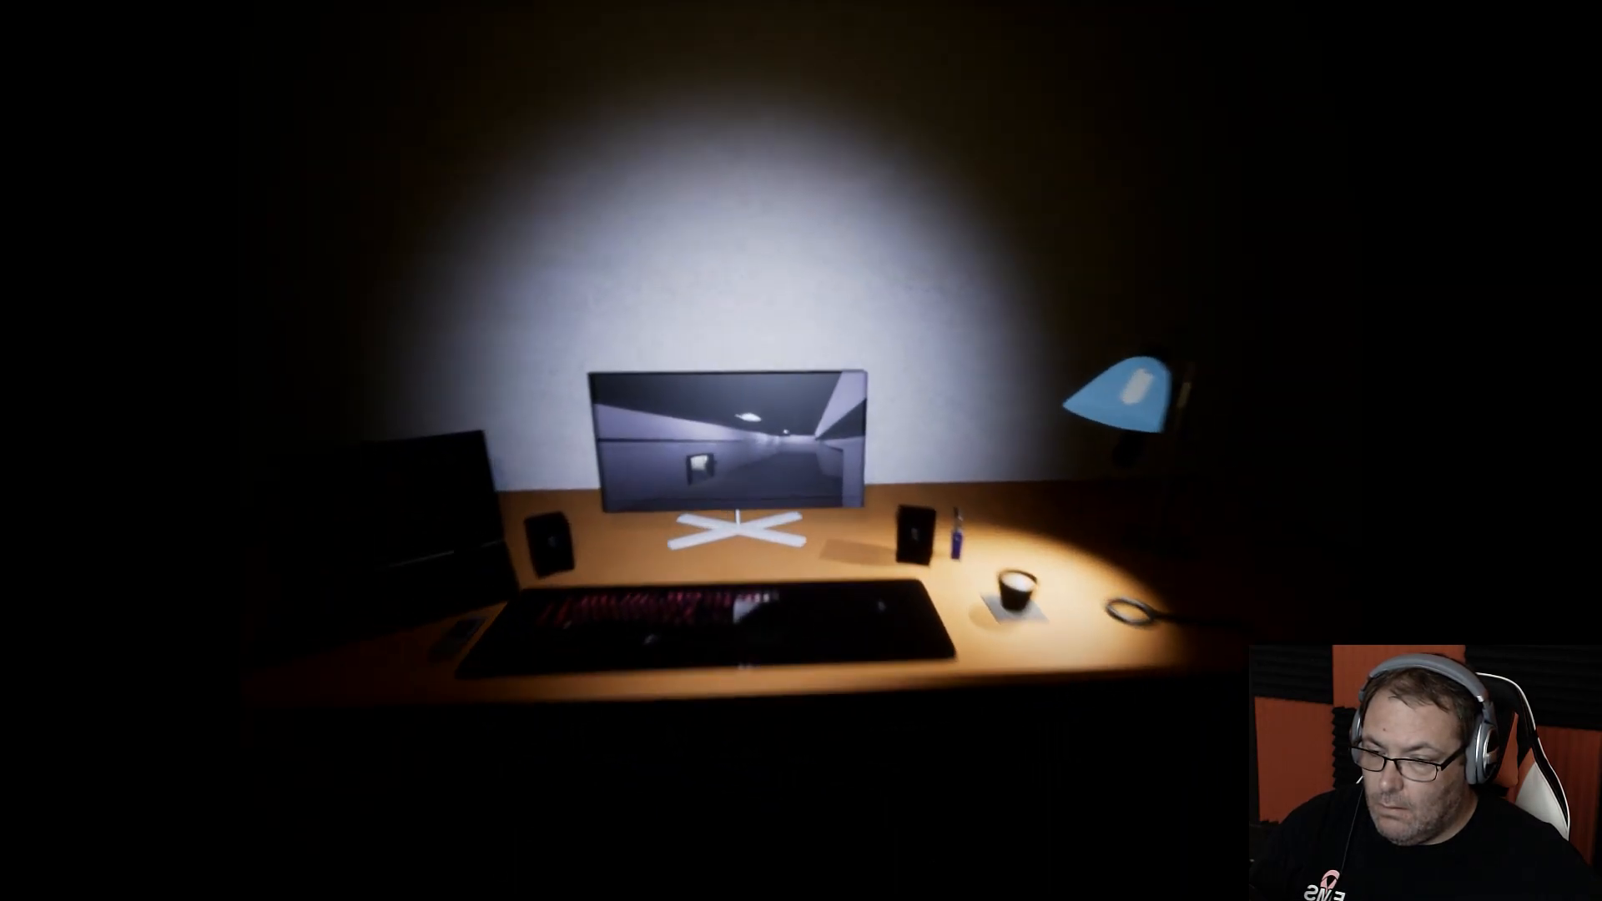
pyautogui.press('w')
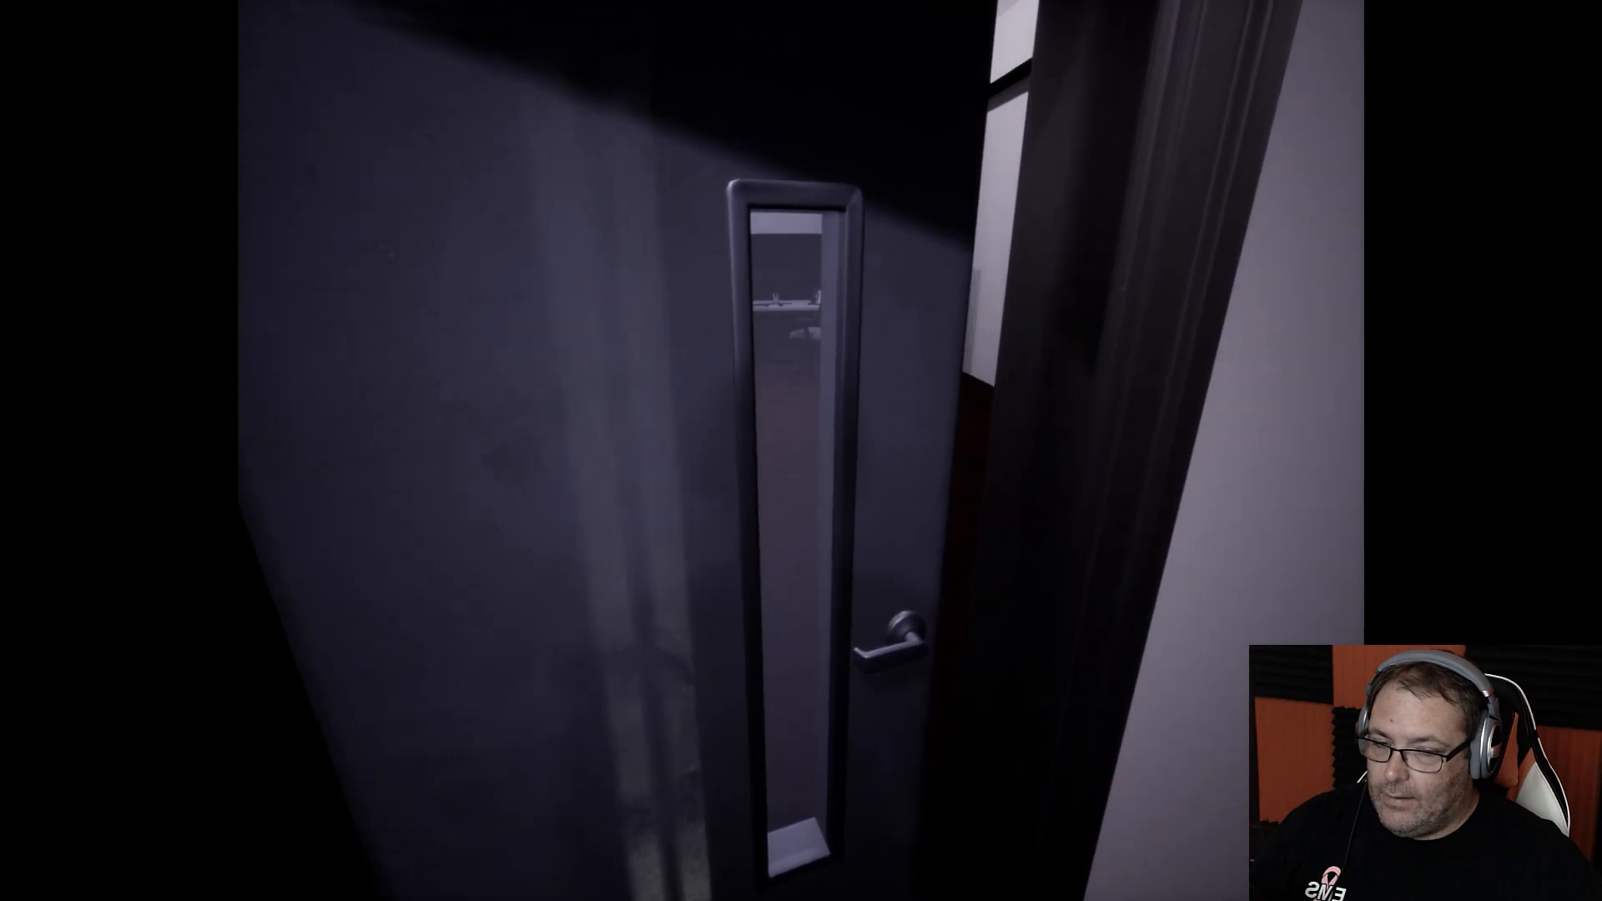
pyautogui.press('e')
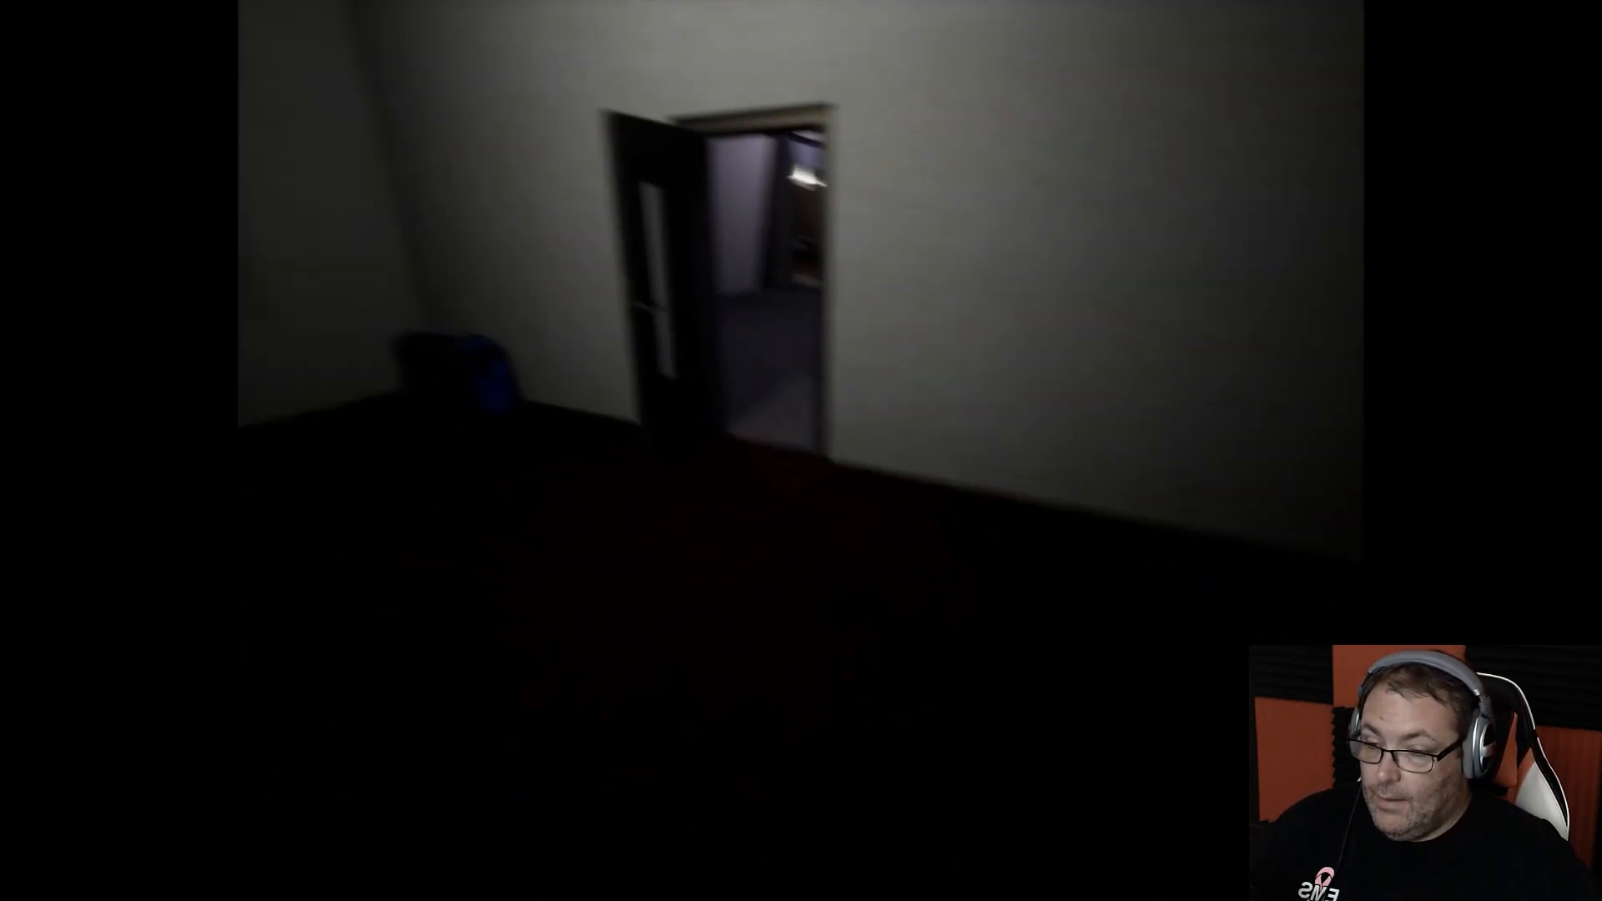
# Step: Go down the hallway past the elevator into the dark red-lit room and view the three-monitor desk
pyautogui.press('w')
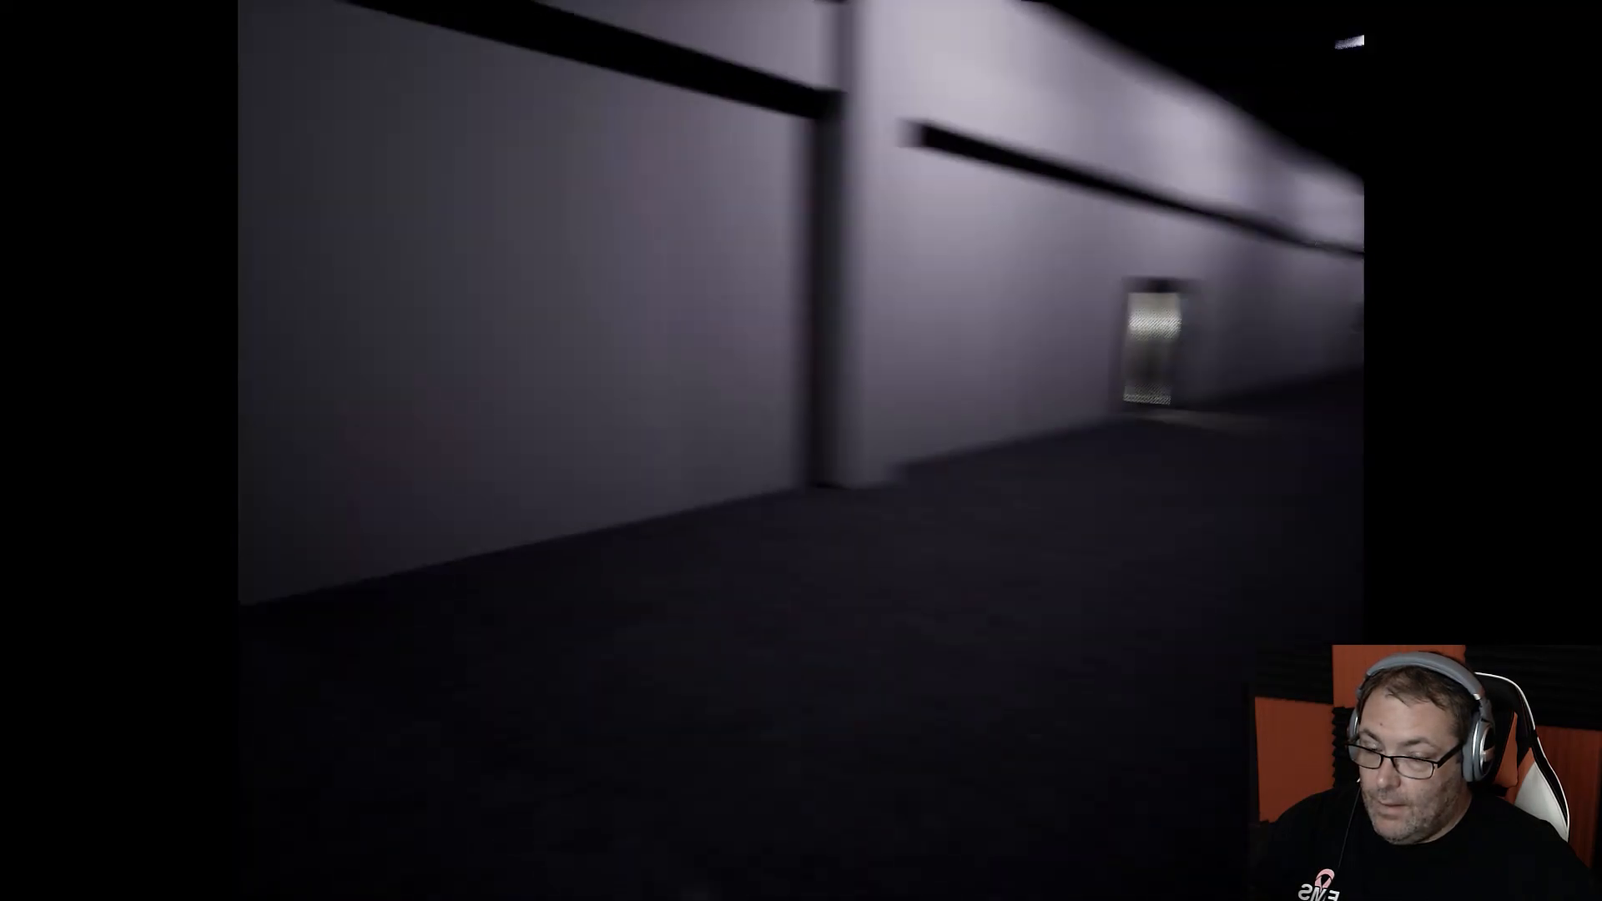
pyautogui.press('w')
pyautogui.press('w')
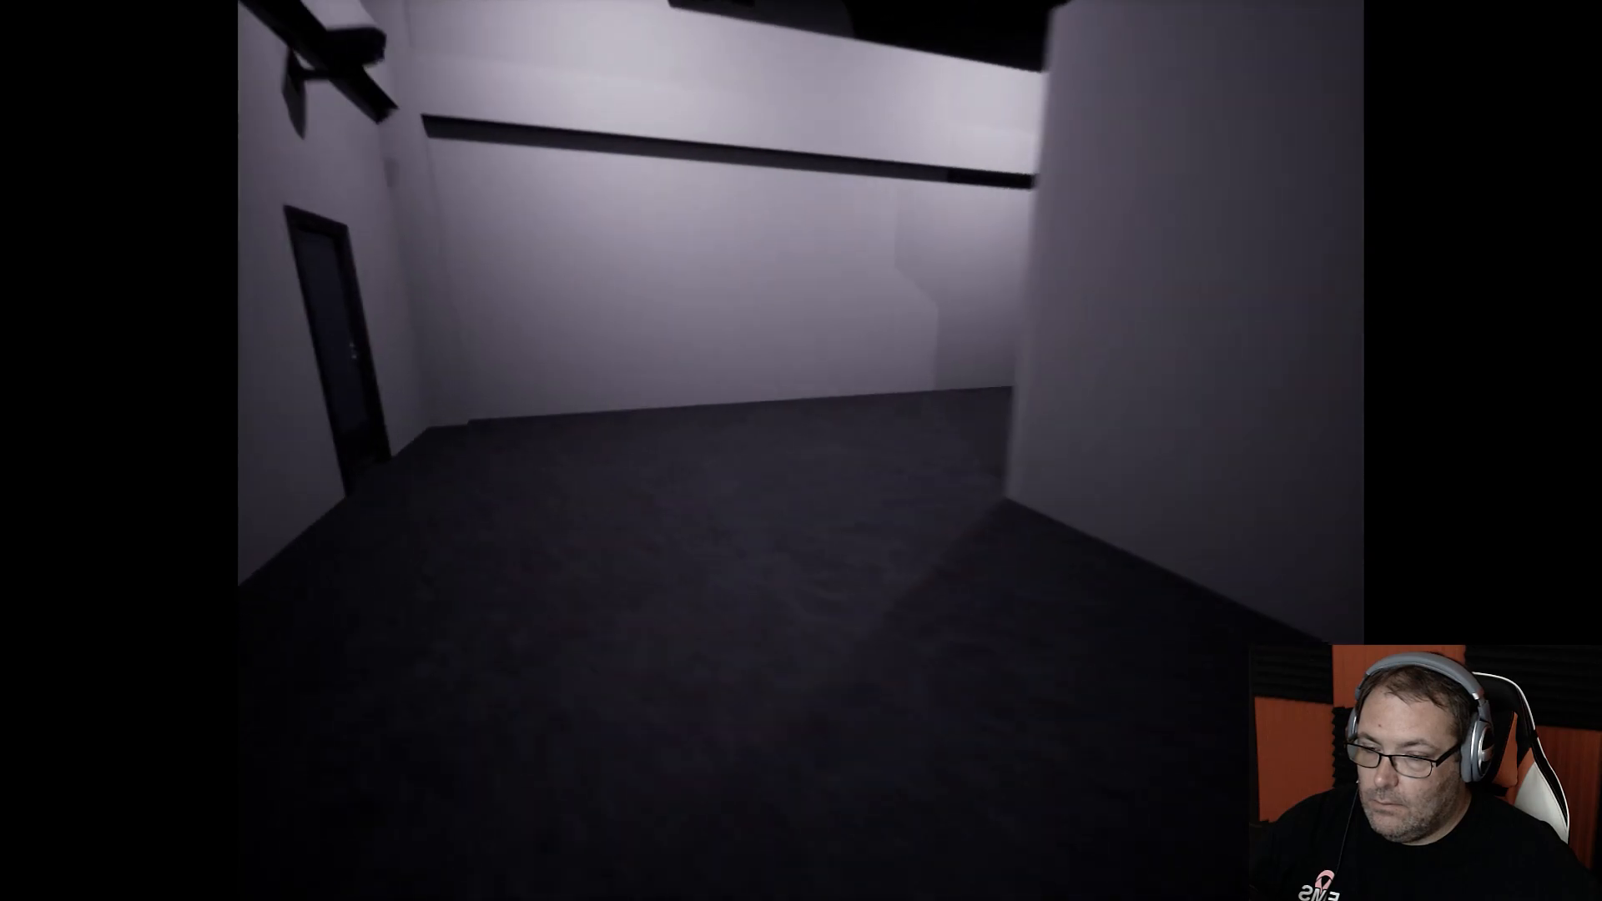
pyautogui.press('w')
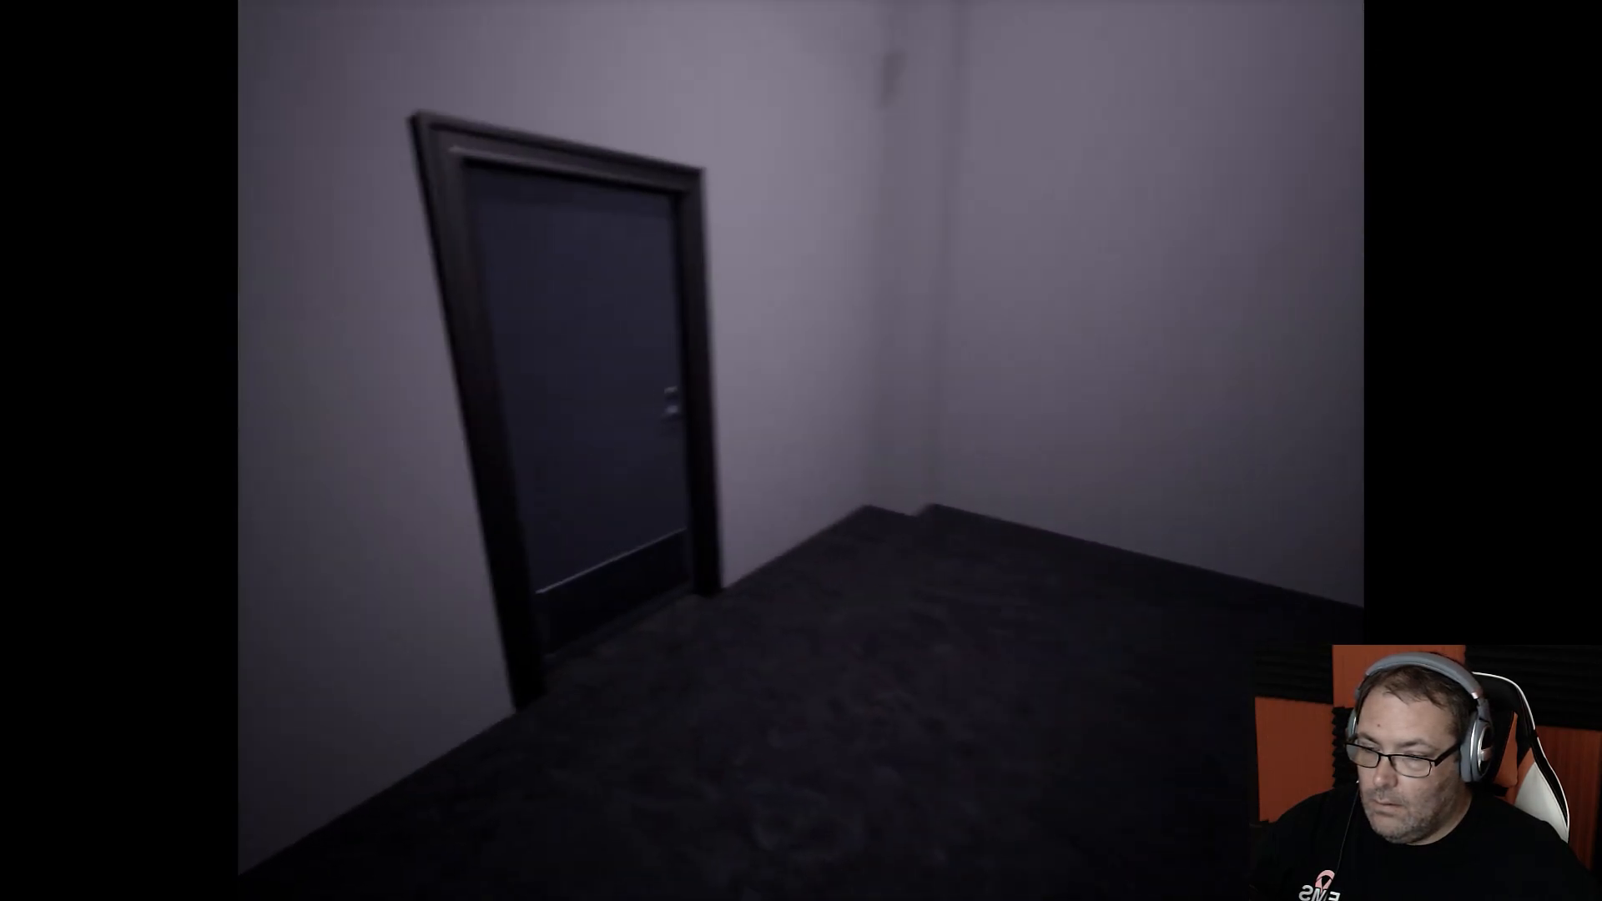
pyautogui.press('w')
pyautogui.press('e')
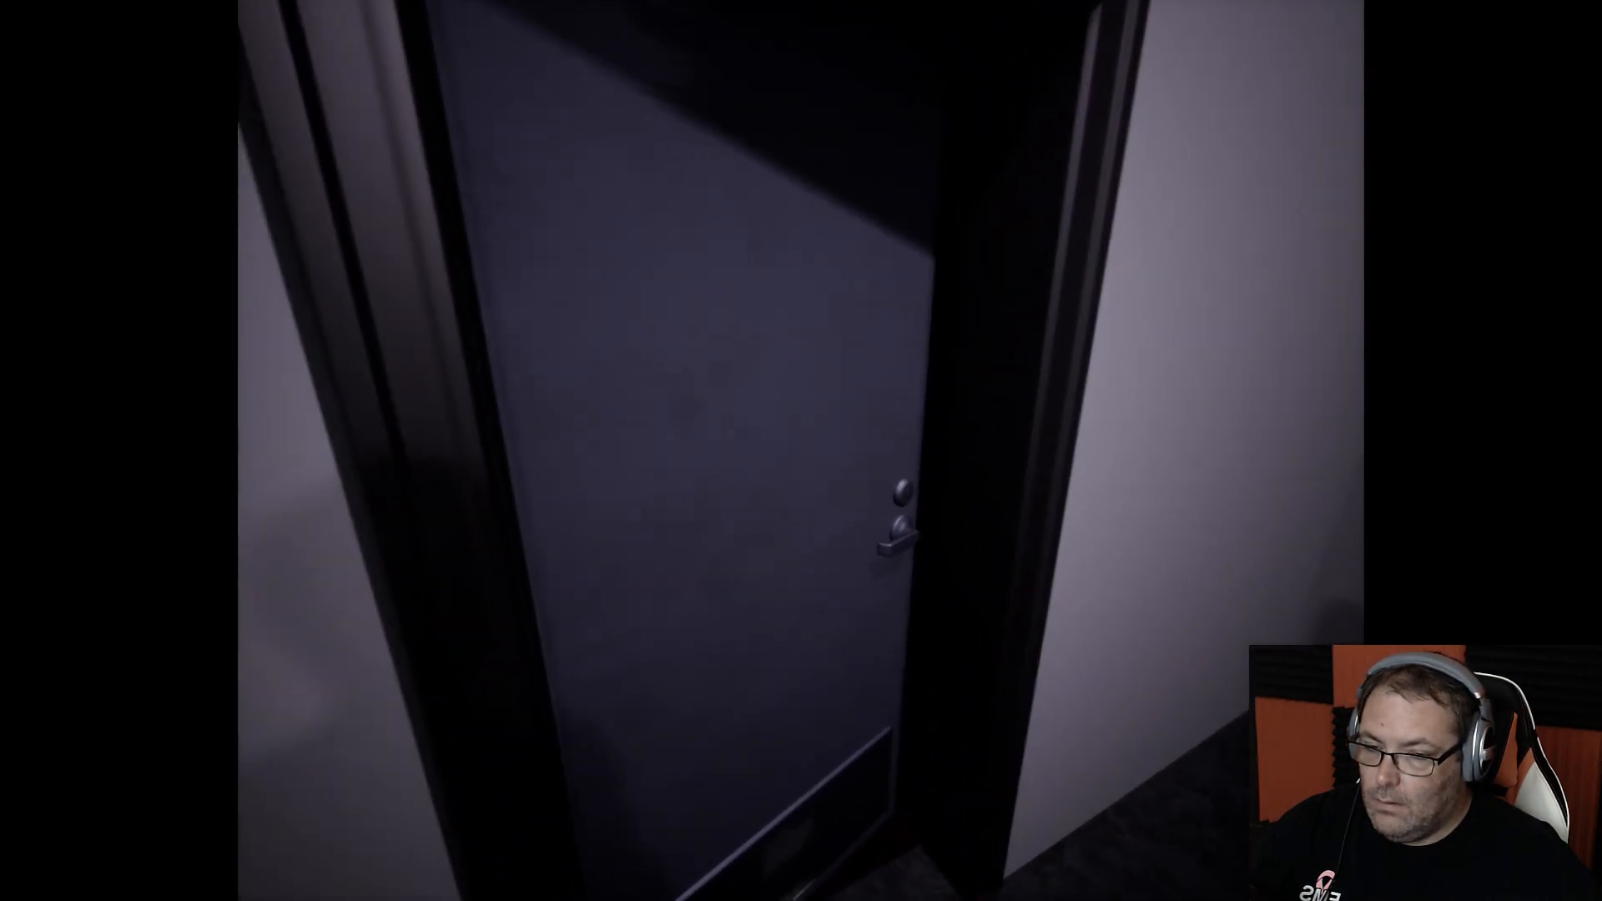
pyautogui.press('w')
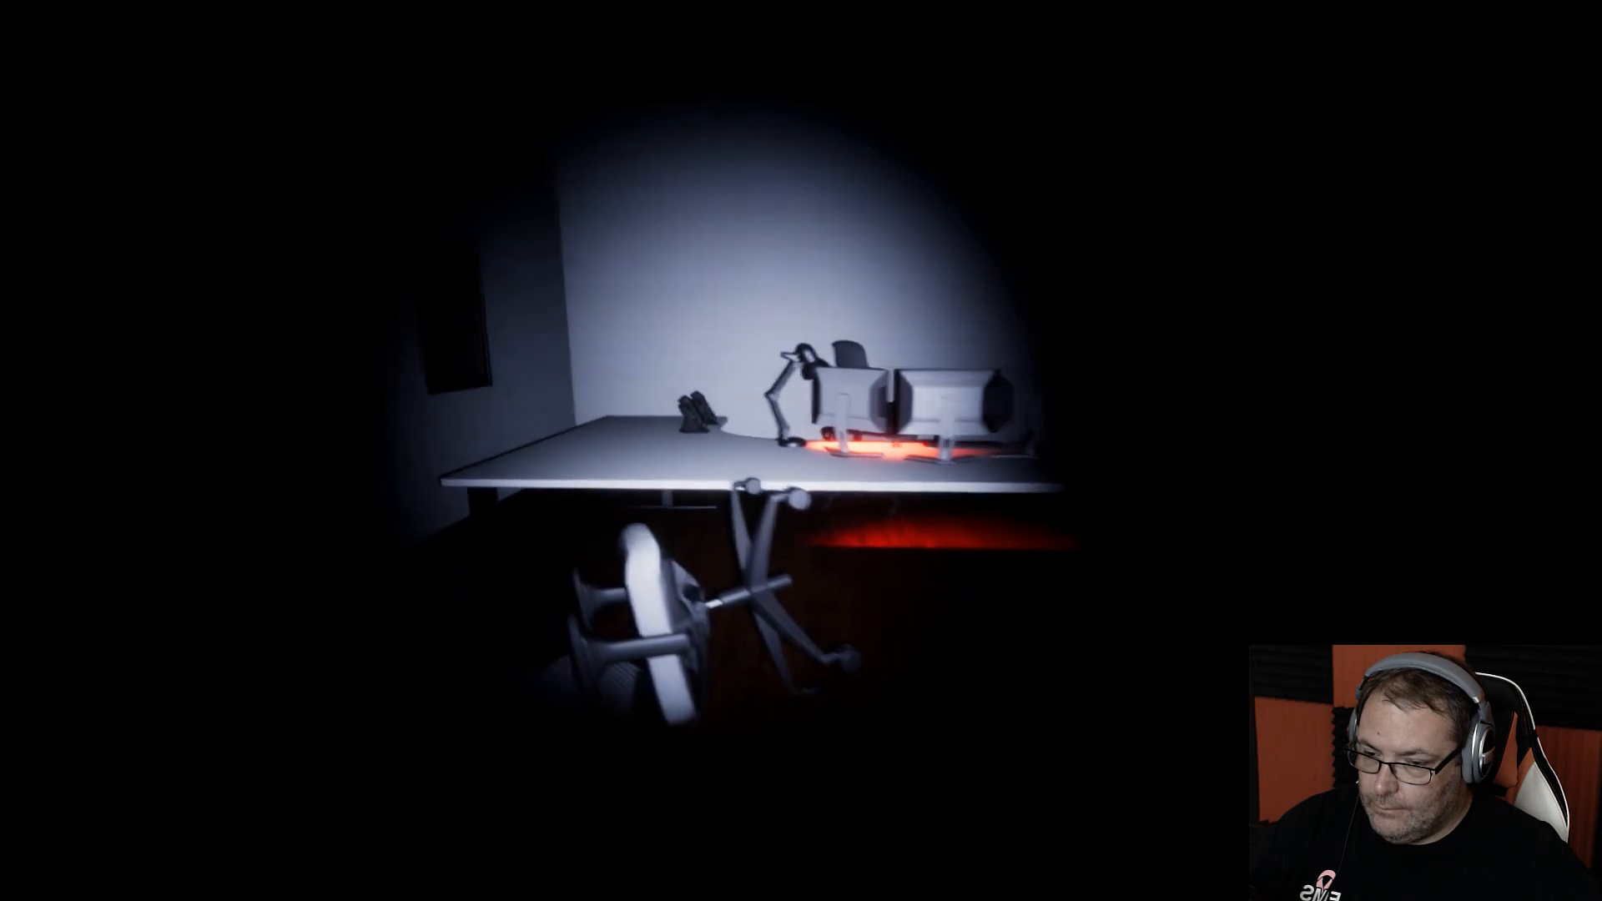
pyautogui.press('w')
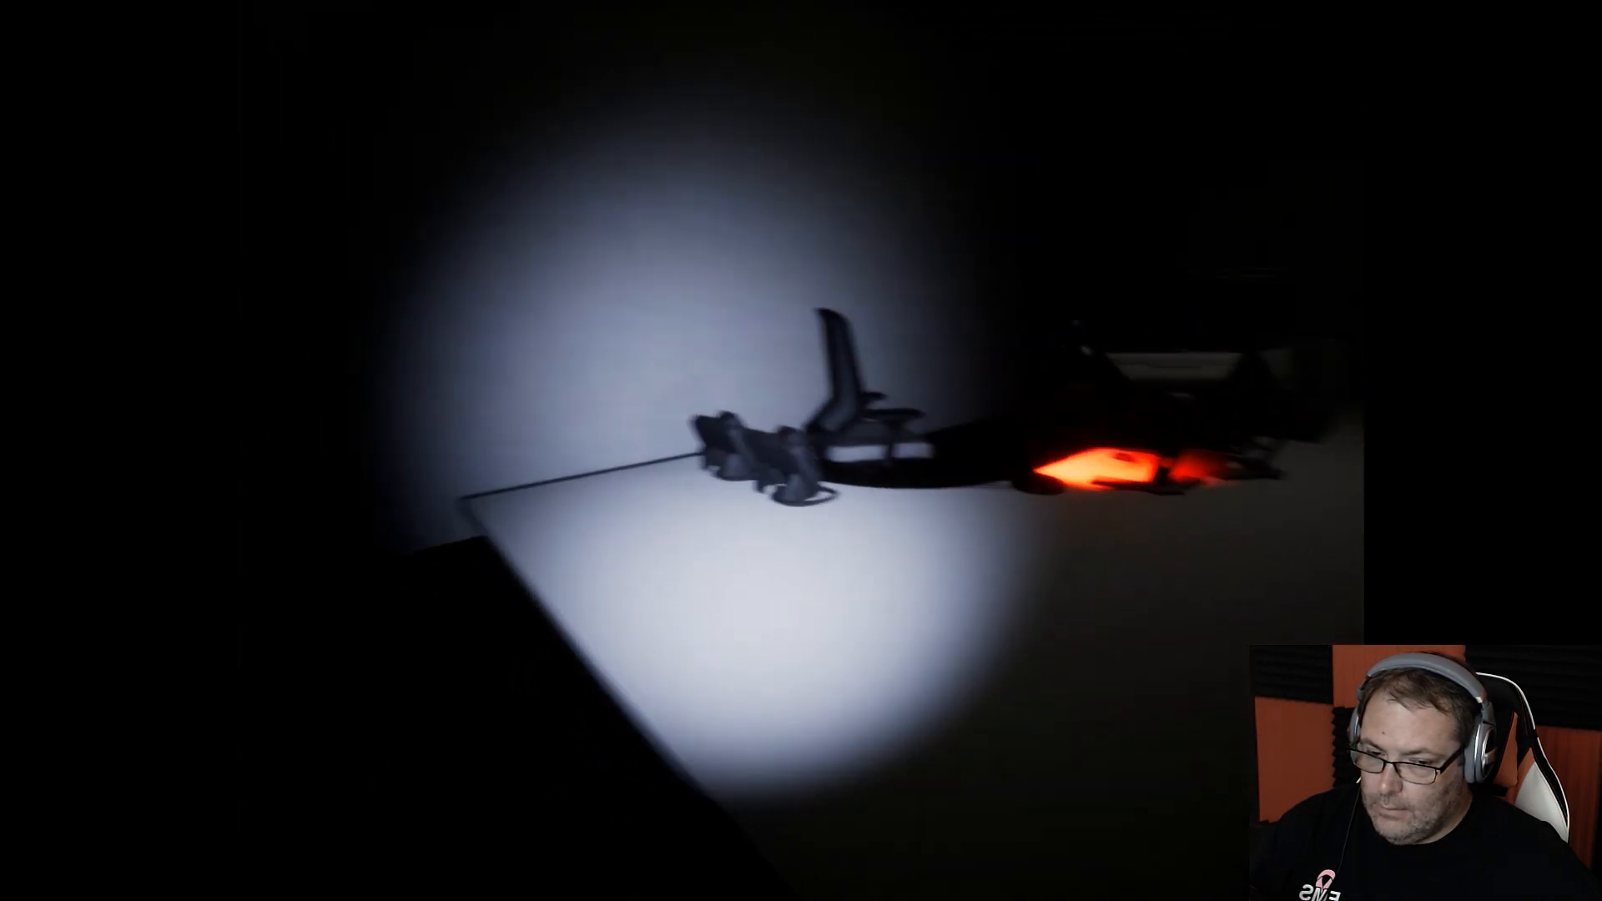
pyautogui.press('w')
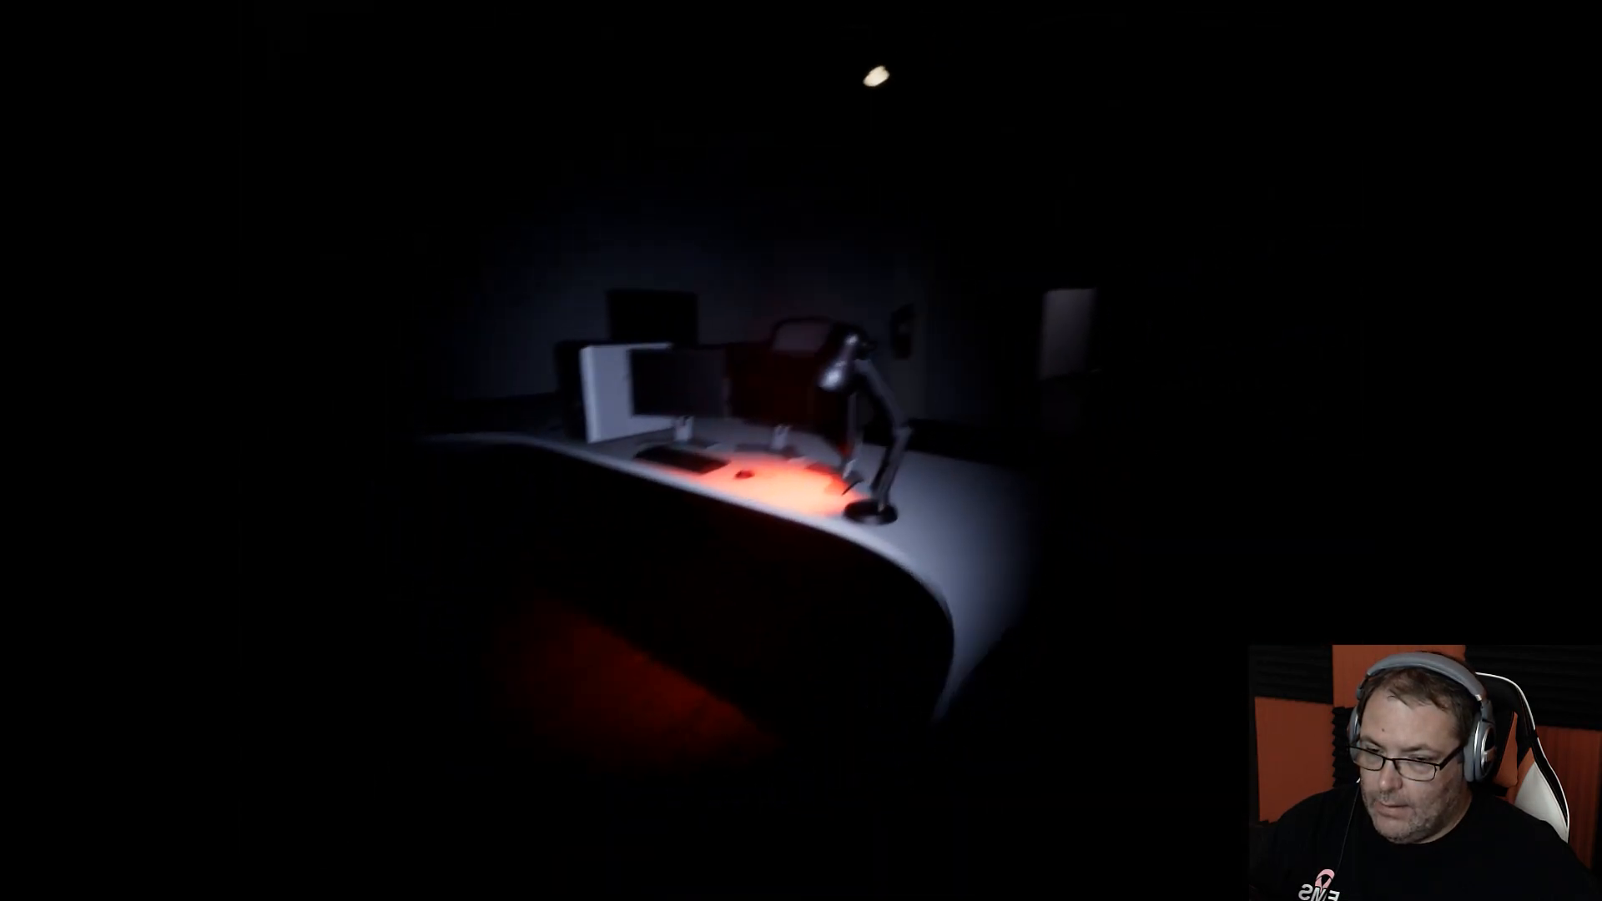
pyautogui.press('s')
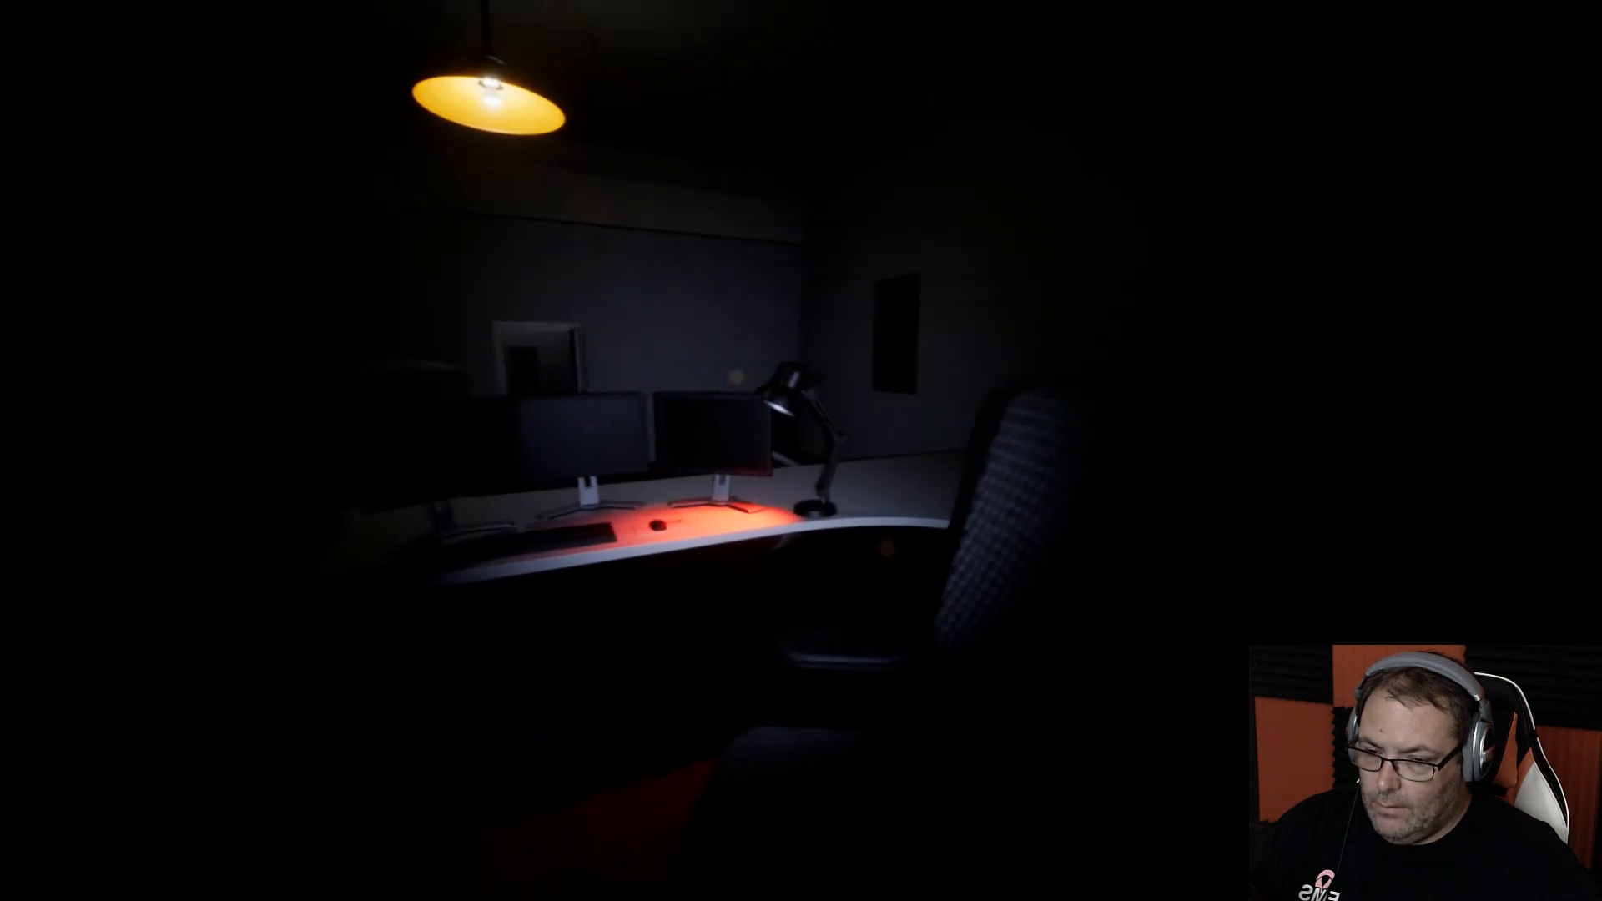
# Step: With the flashlight on, reach the keypad-locked door and submit the safe's password to open it
pyautogui.press('f')
pyautogui.press('w')
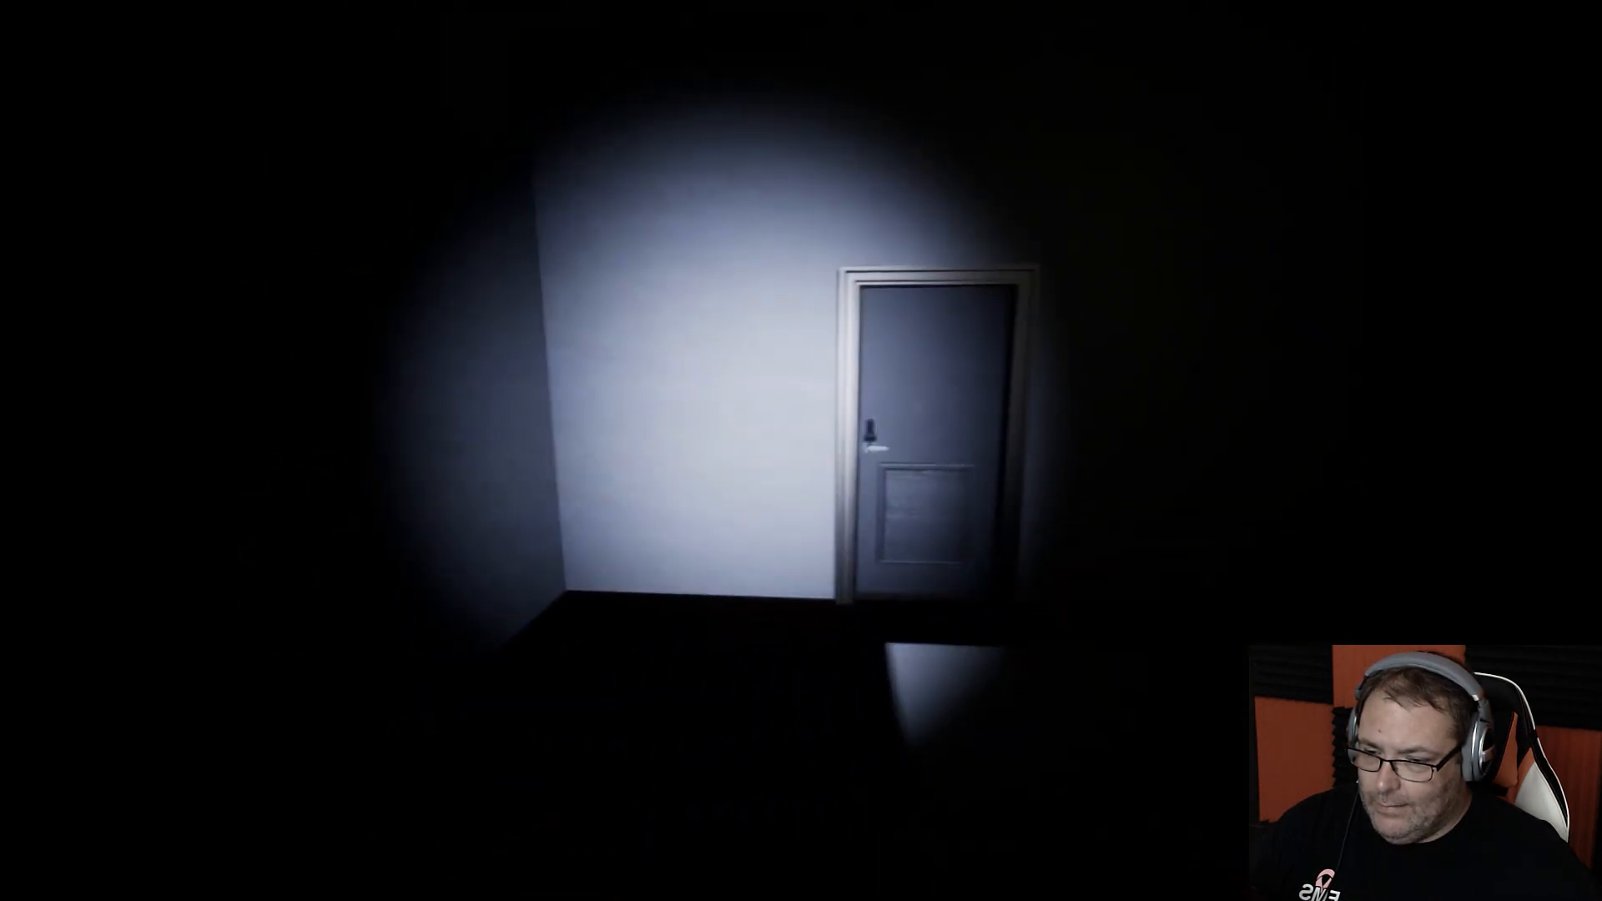
pyautogui.press('w')
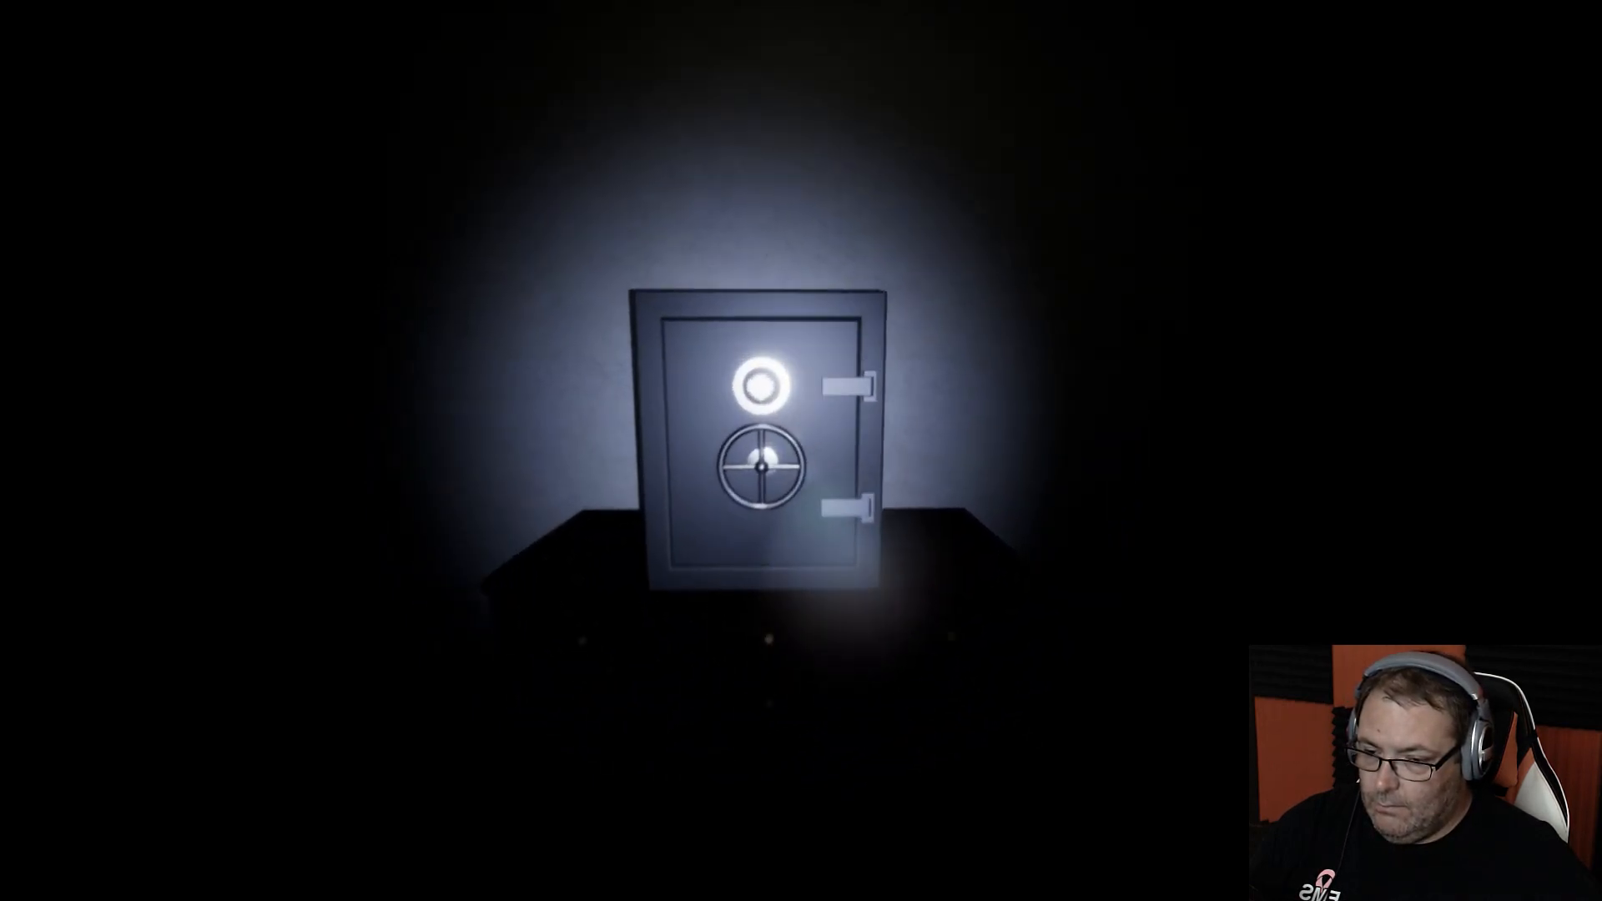
pyautogui.press('e')
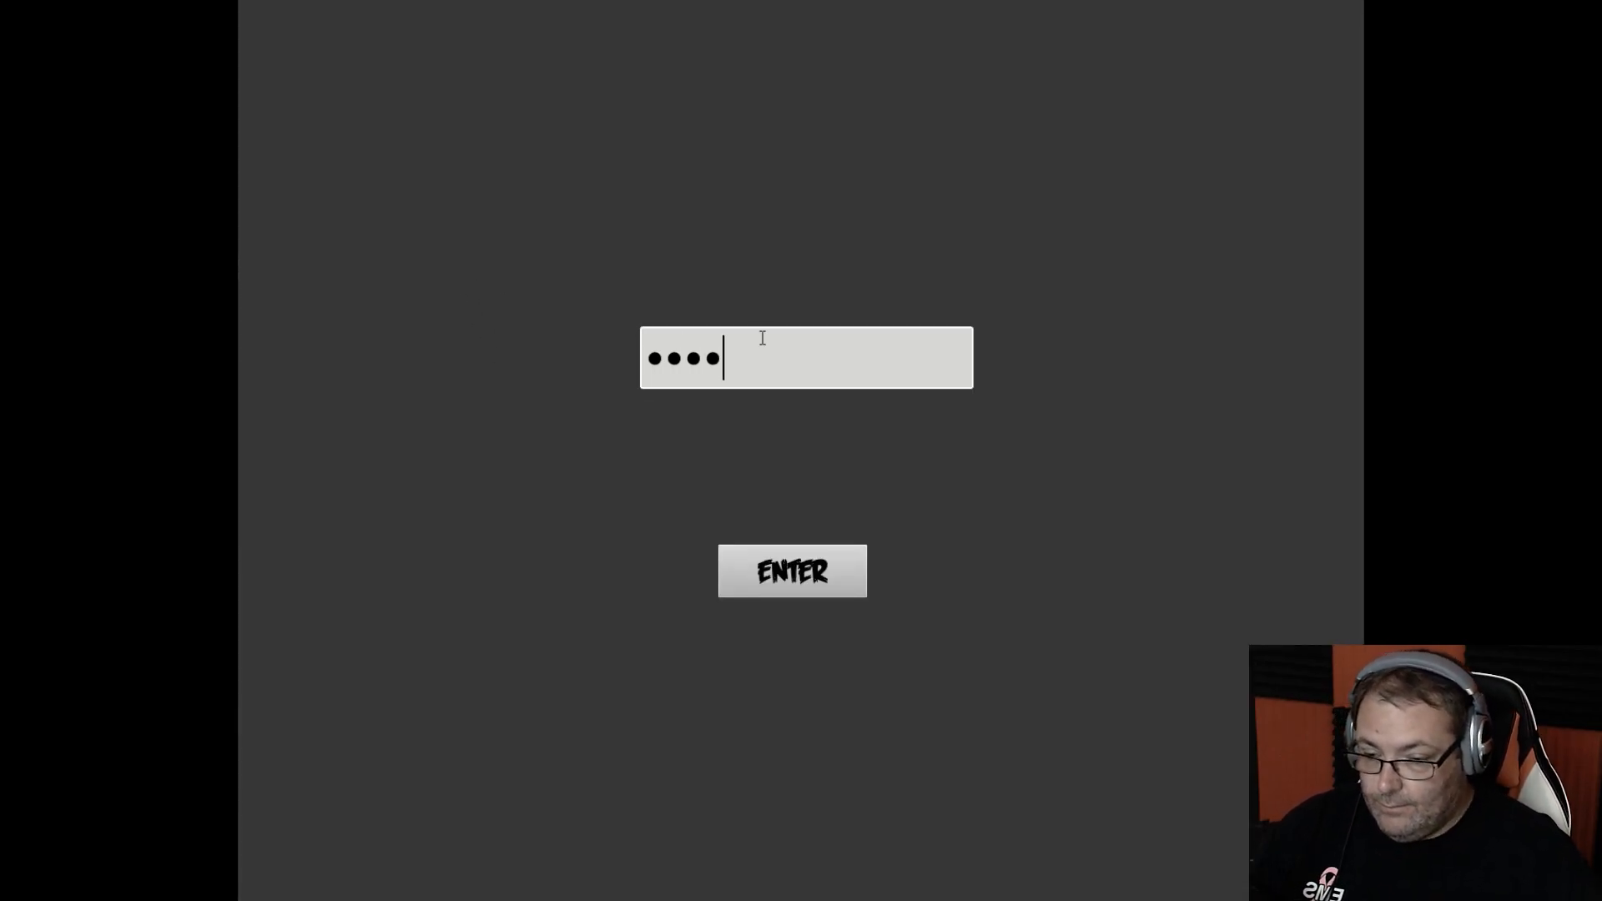
pyautogui.click(800, 574)
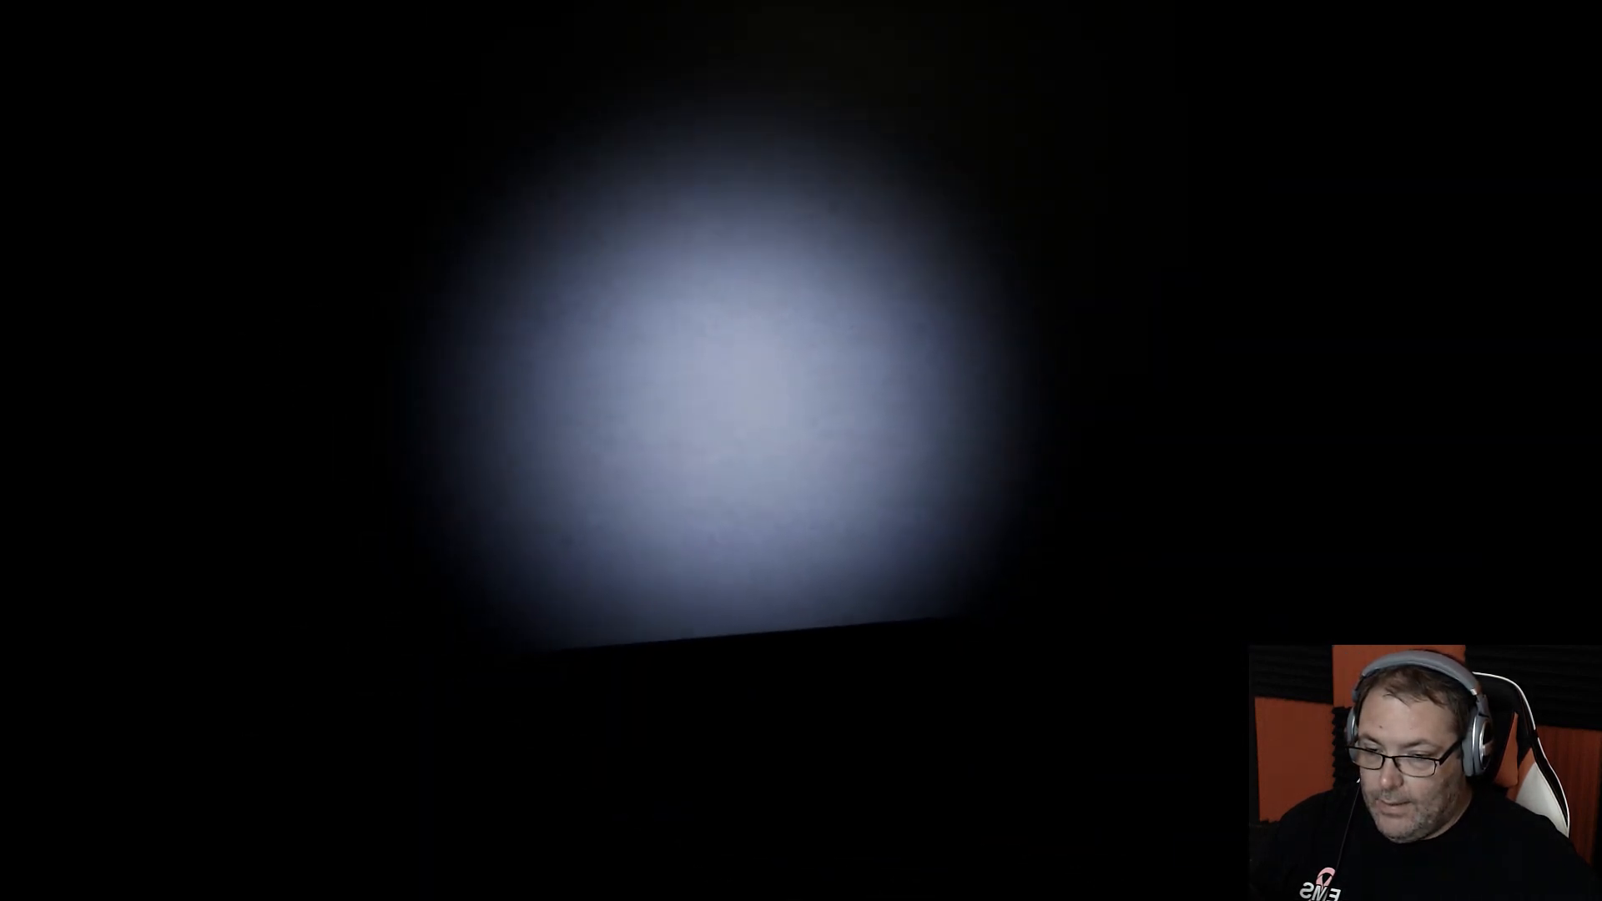
# Step: Cross the dark office and follow the corridor to the door at its end
pyautogui.press('w')
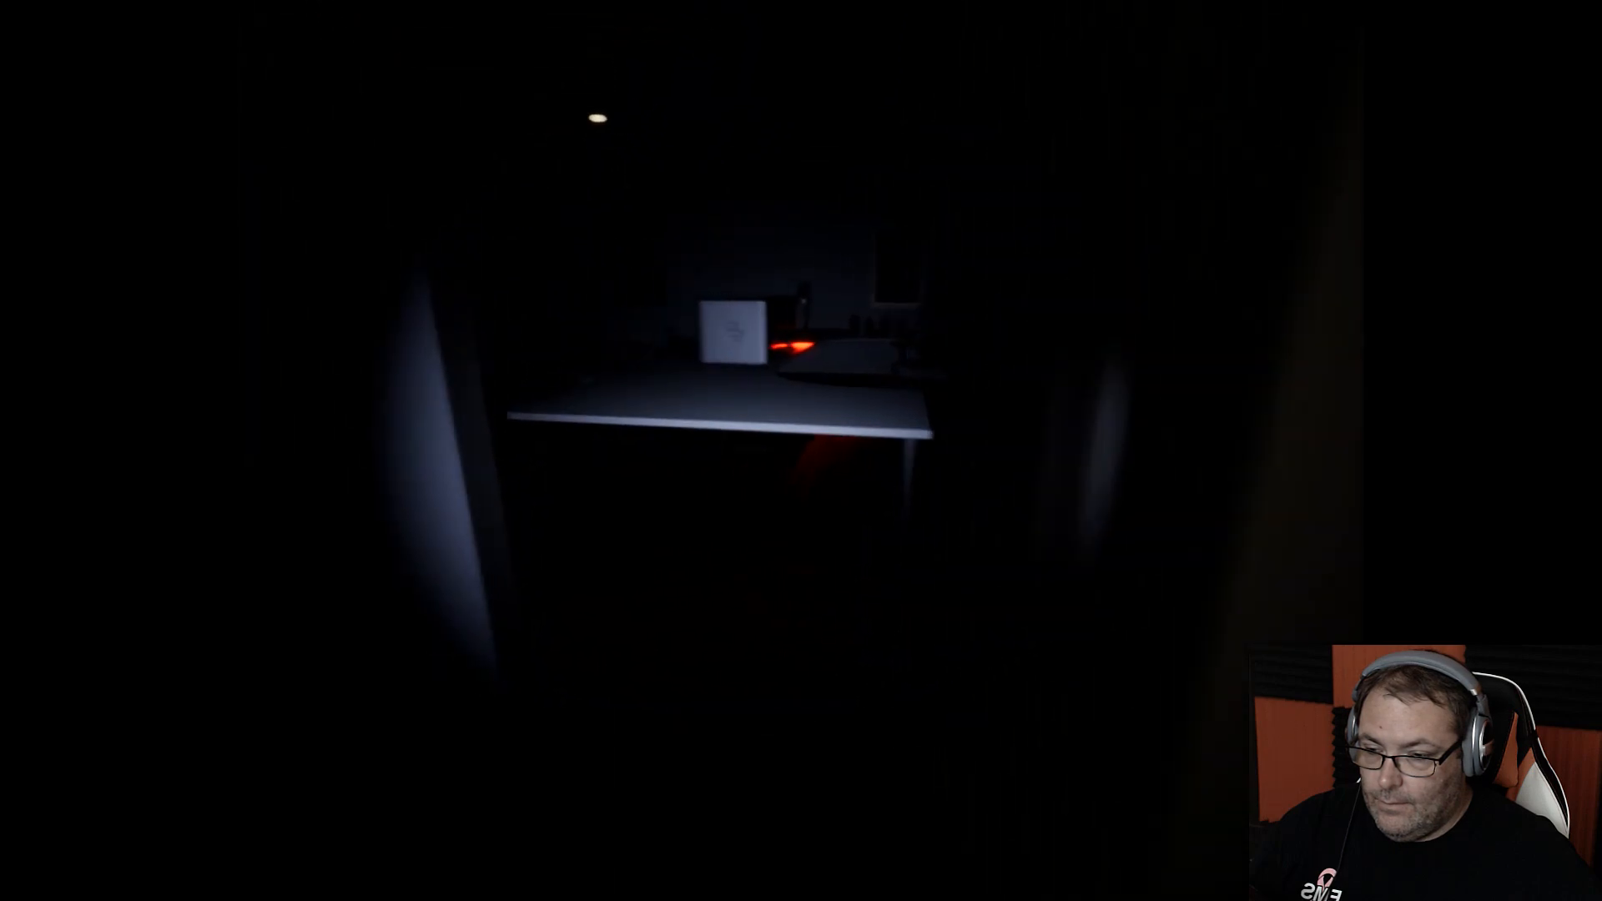
pyautogui.press('w')
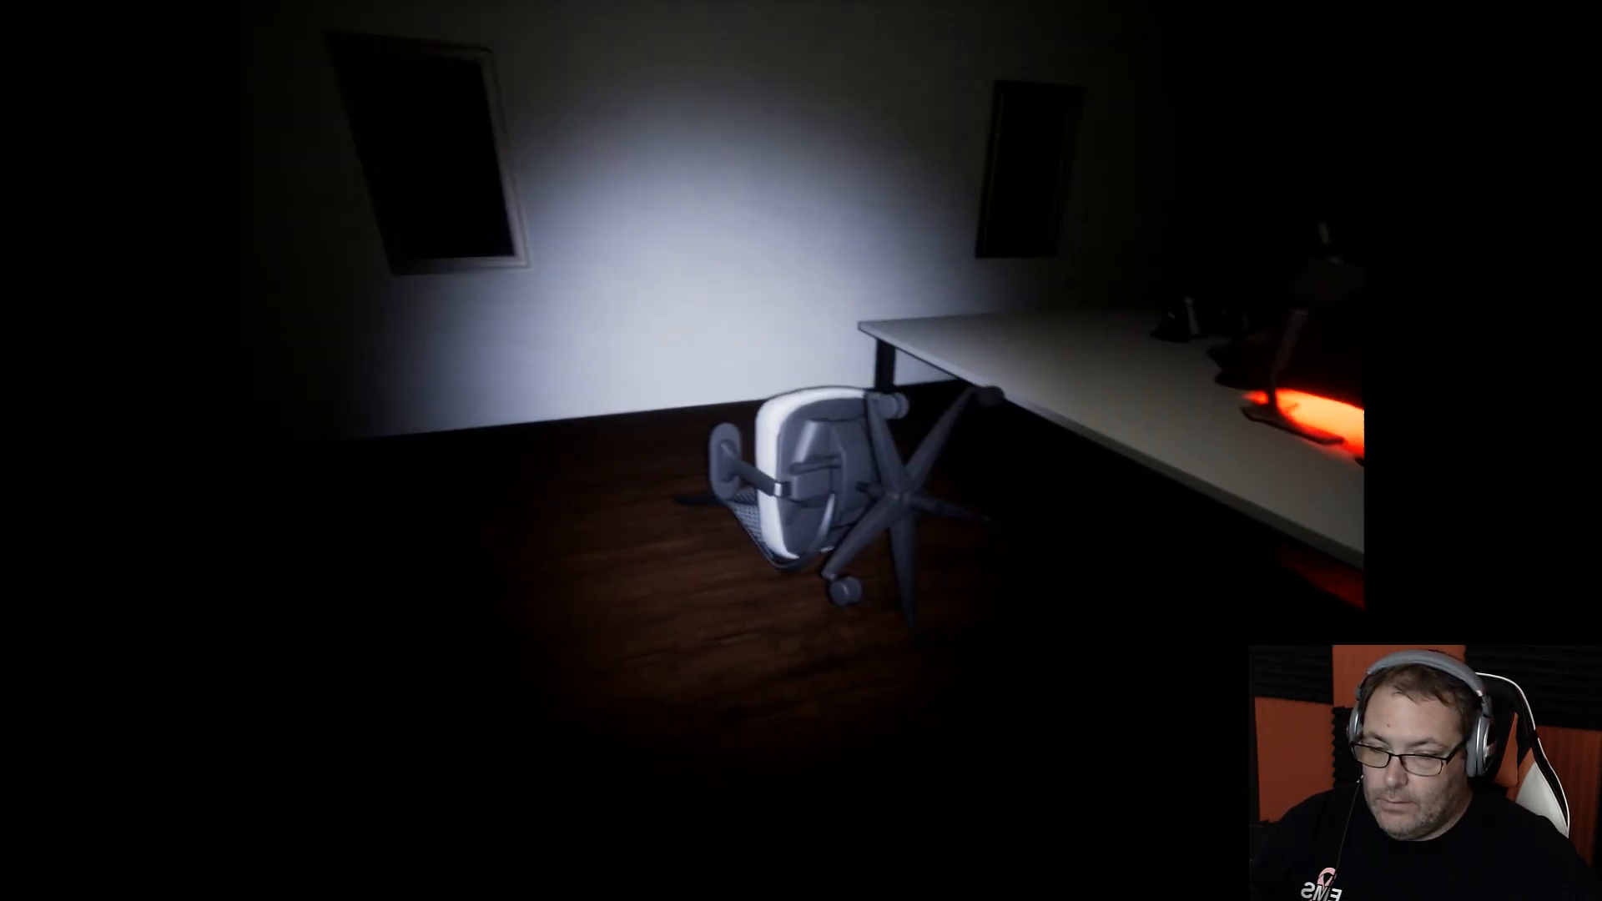
pyautogui.press('w')
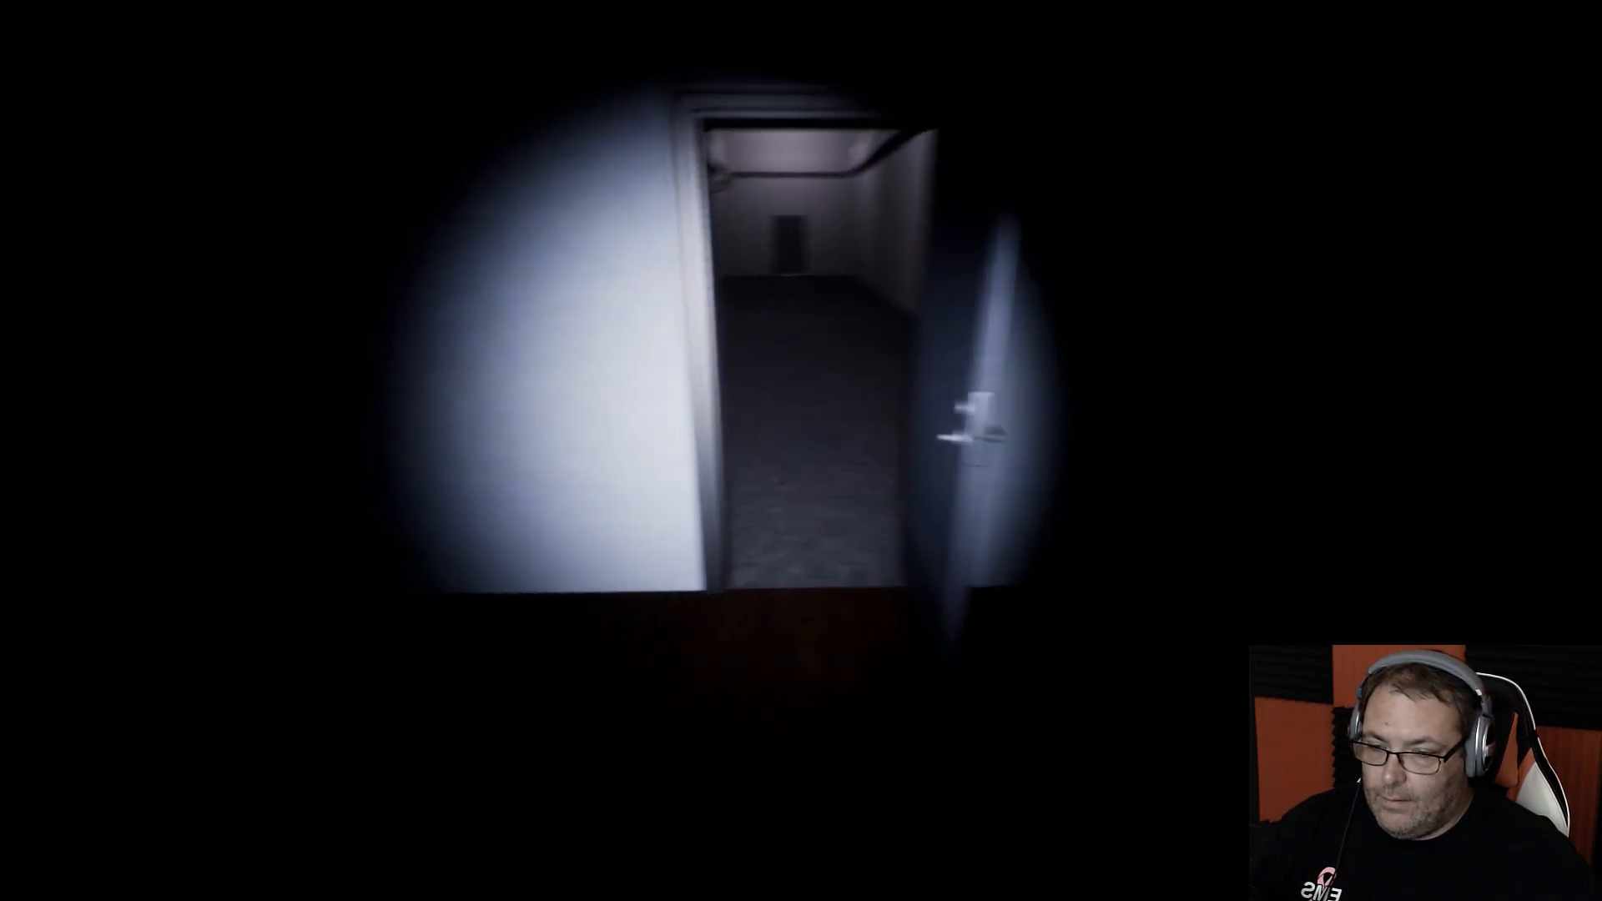
pyautogui.press('w')
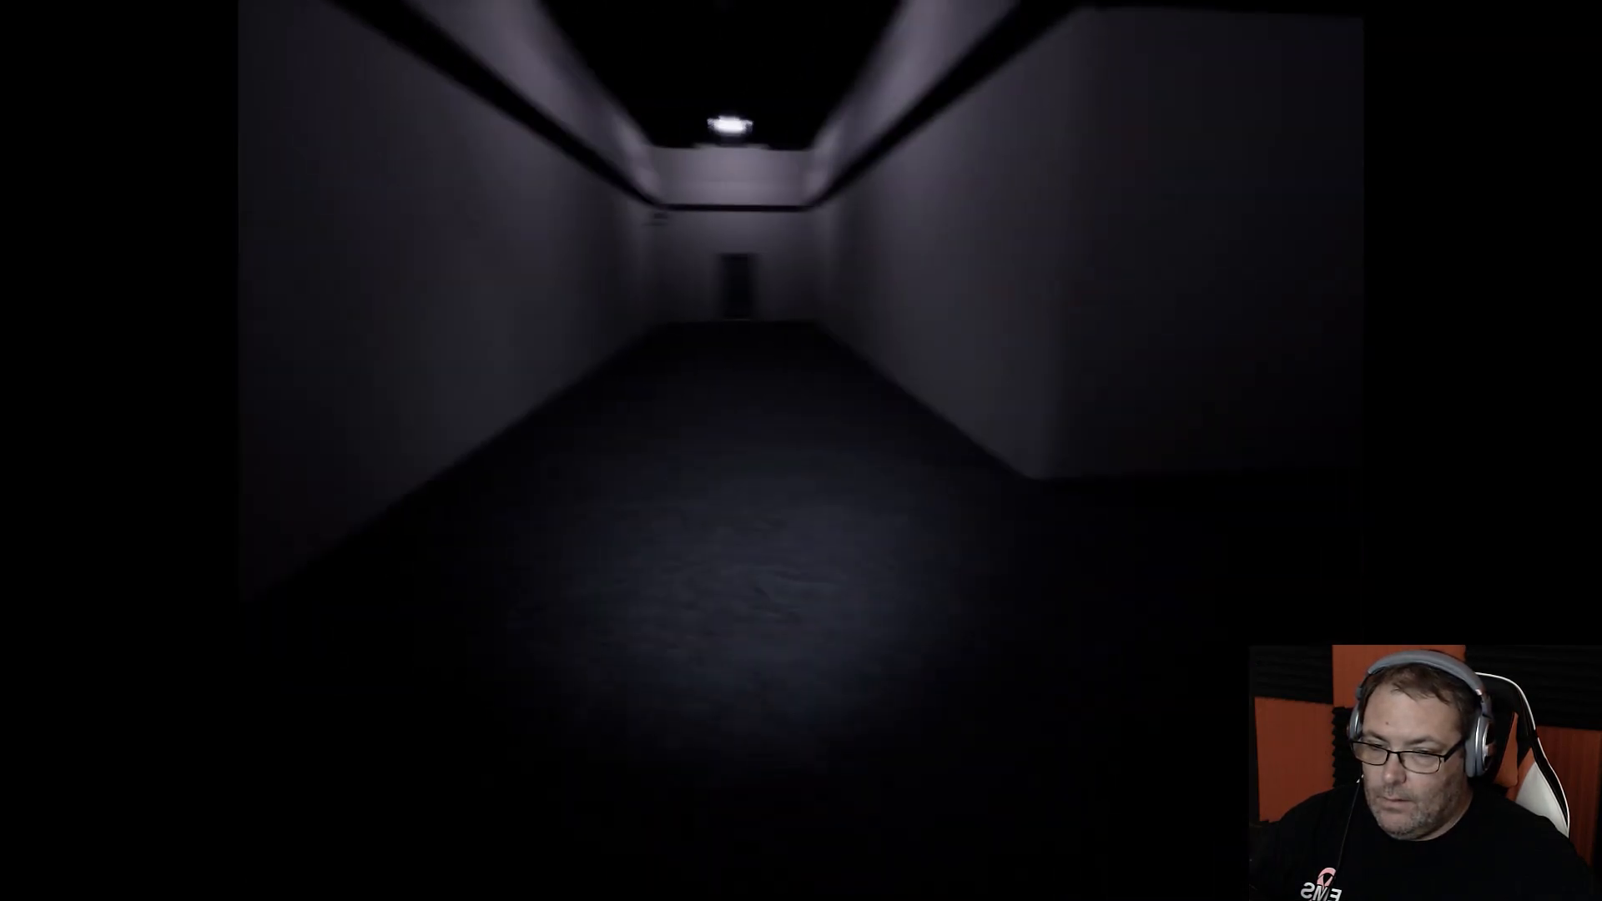
pyautogui.press('w')
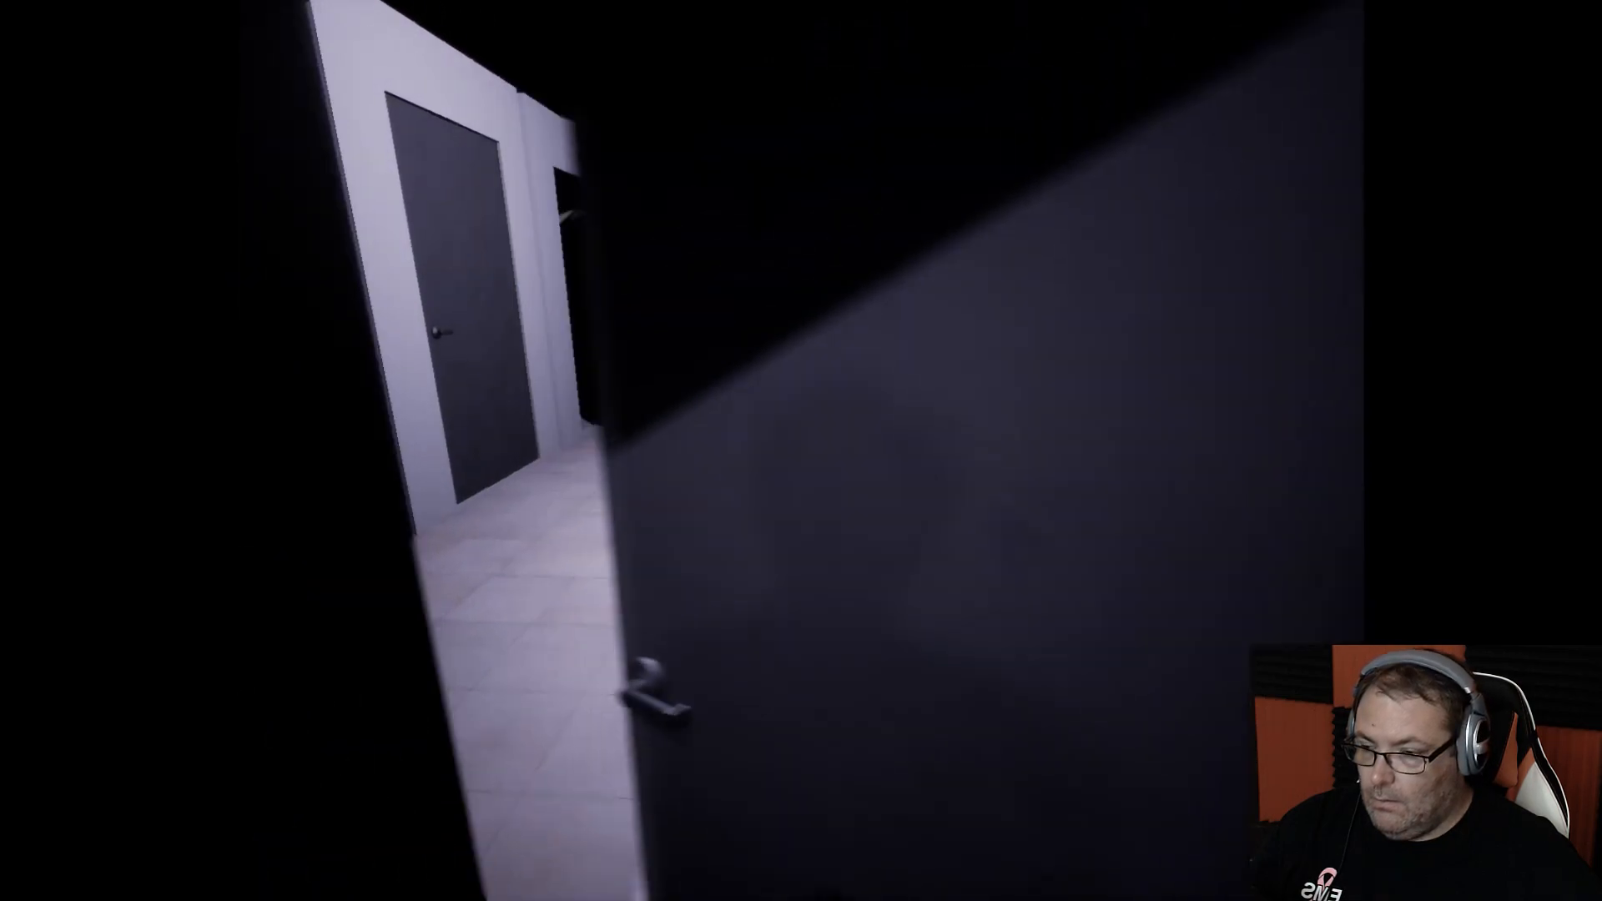
# Step: Back out of the doorway, turn down the lit corridor and step into the elevator
pyautogui.press('s')
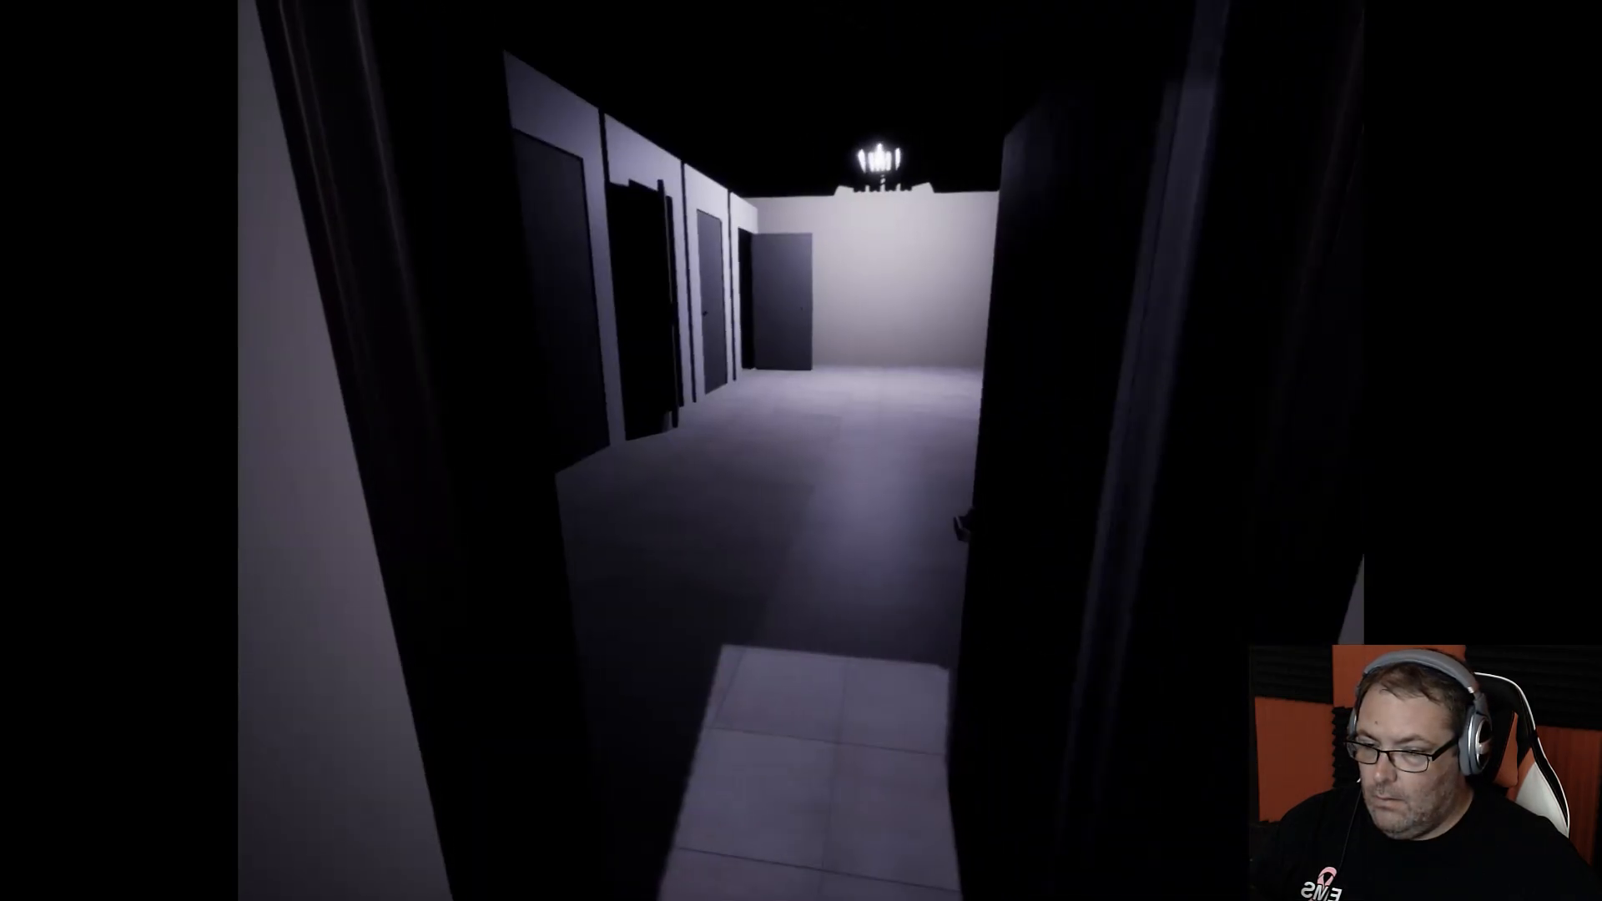
pyautogui.press('s')
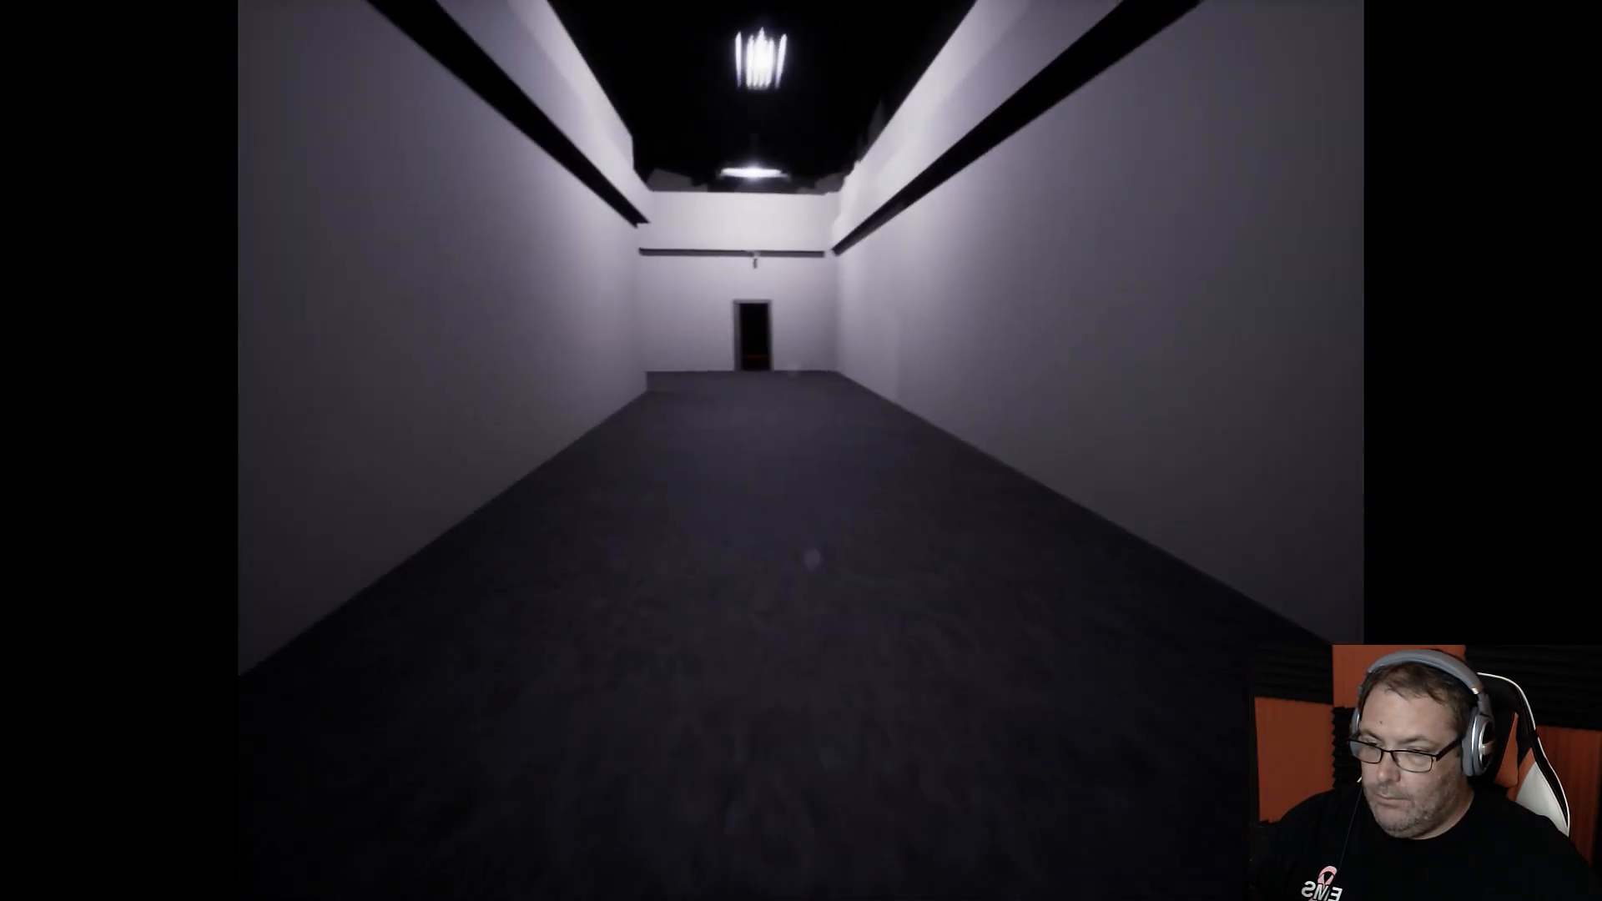
pyautogui.press('w')
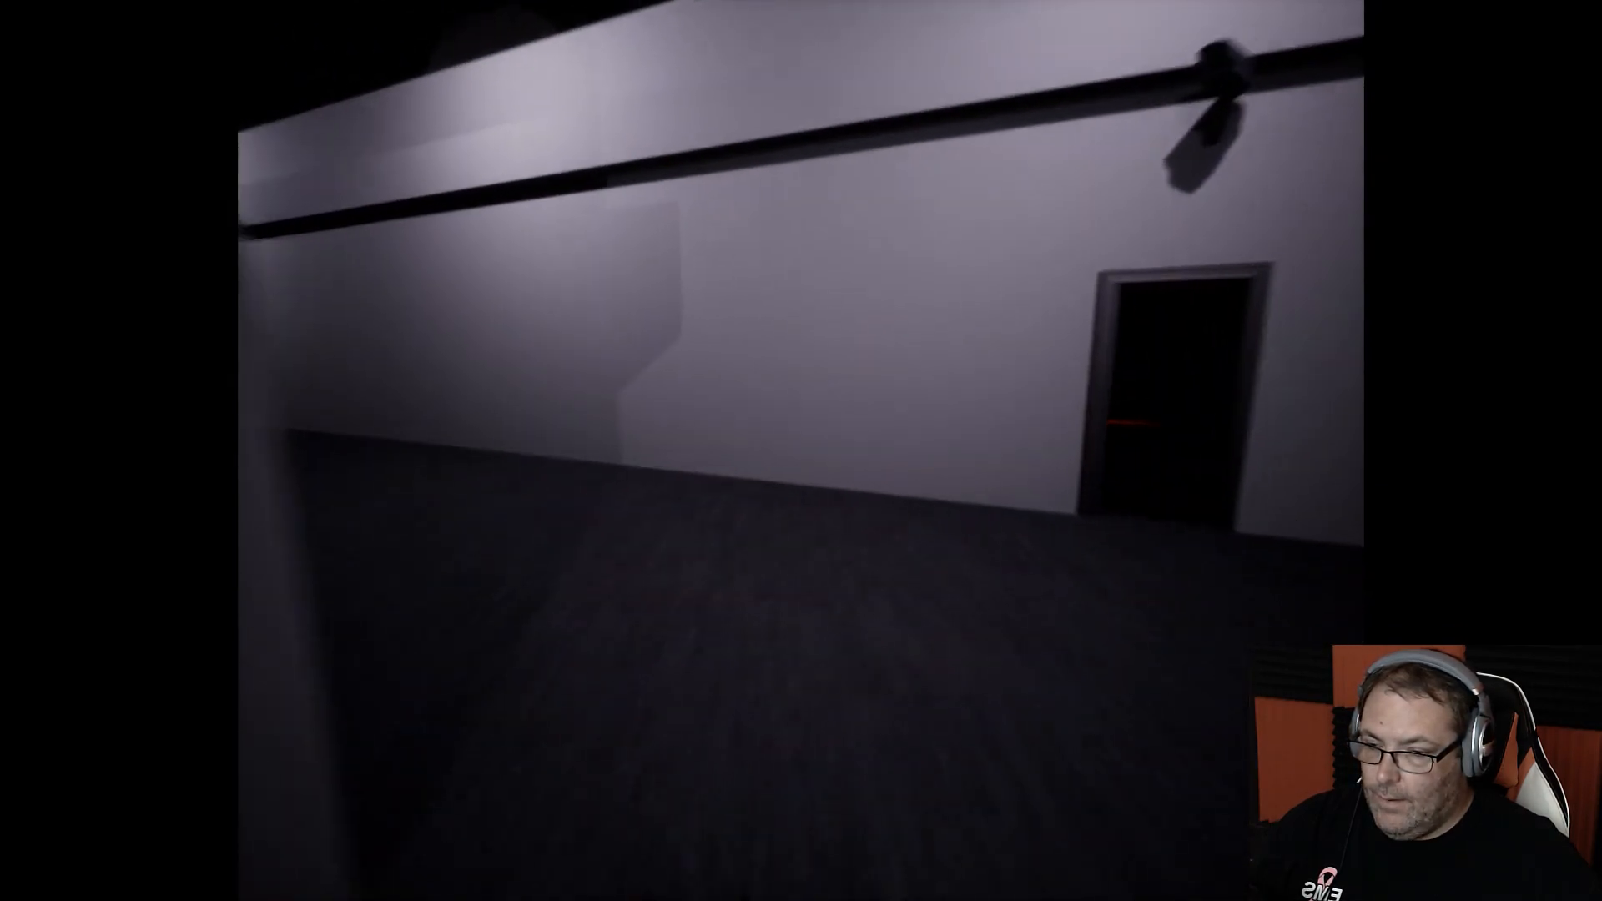
pyautogui.press('w')
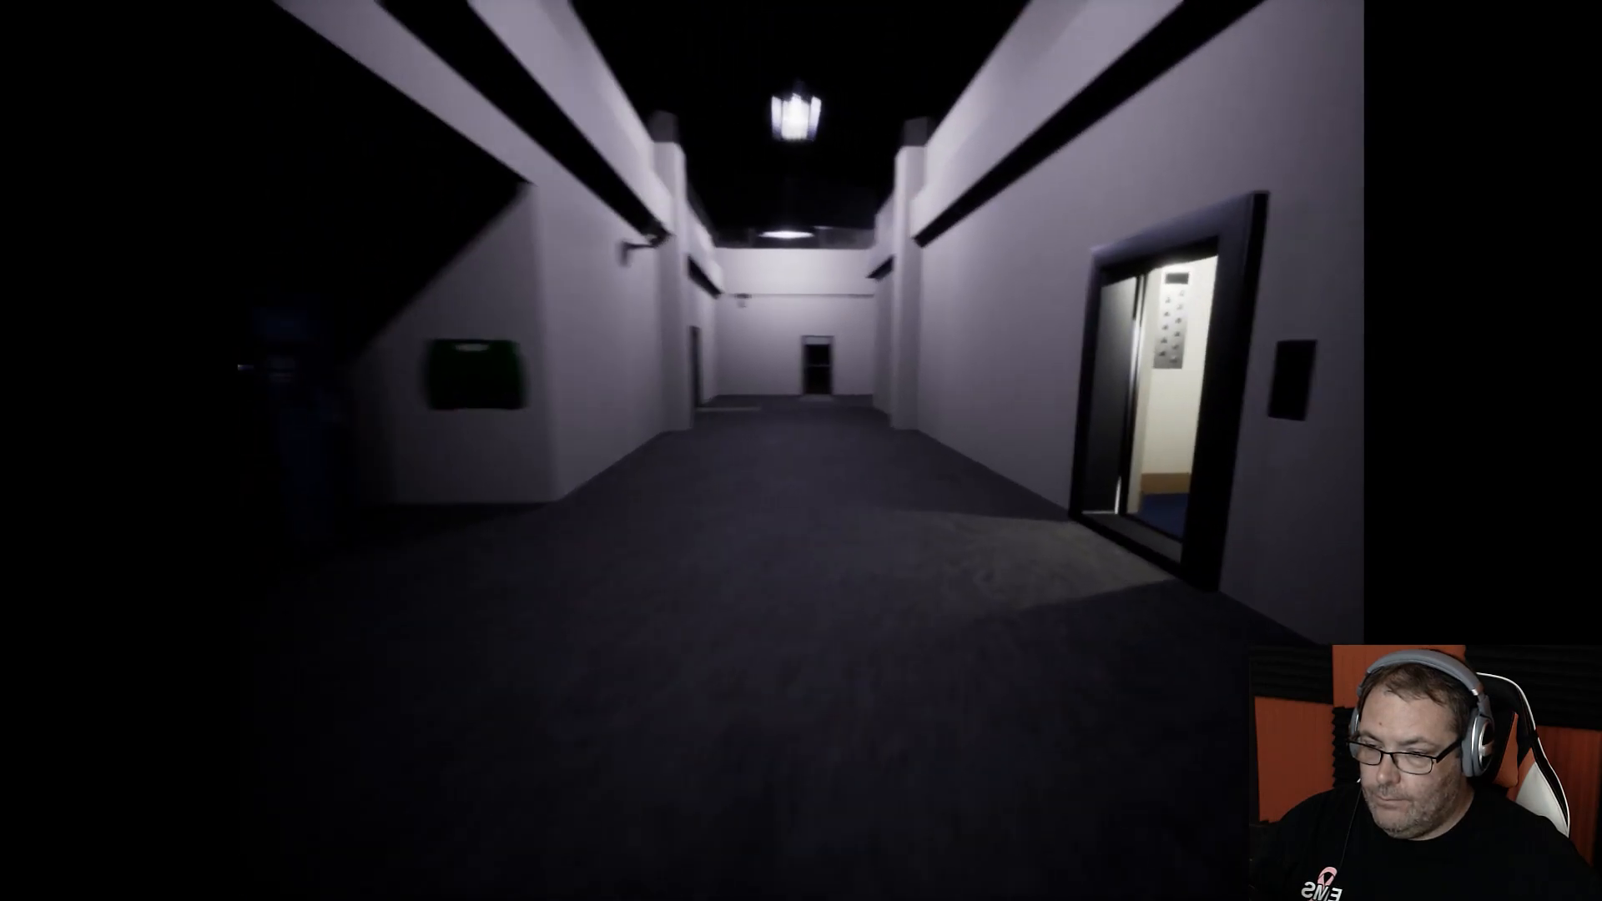
pyautogui.press('w')
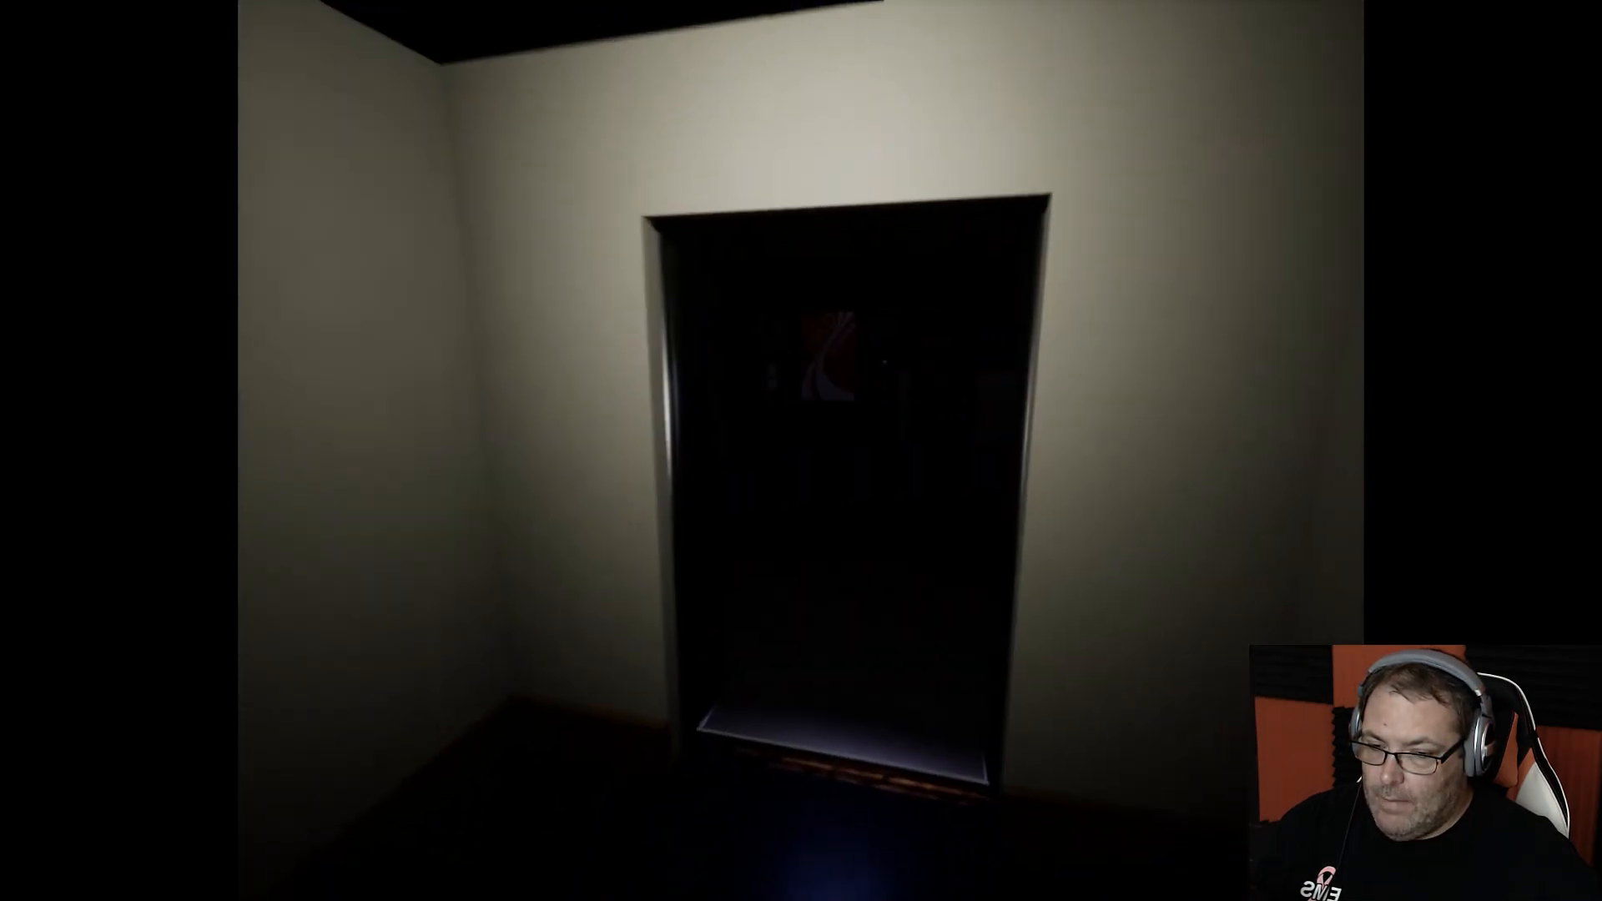
pyautogui.press('w')
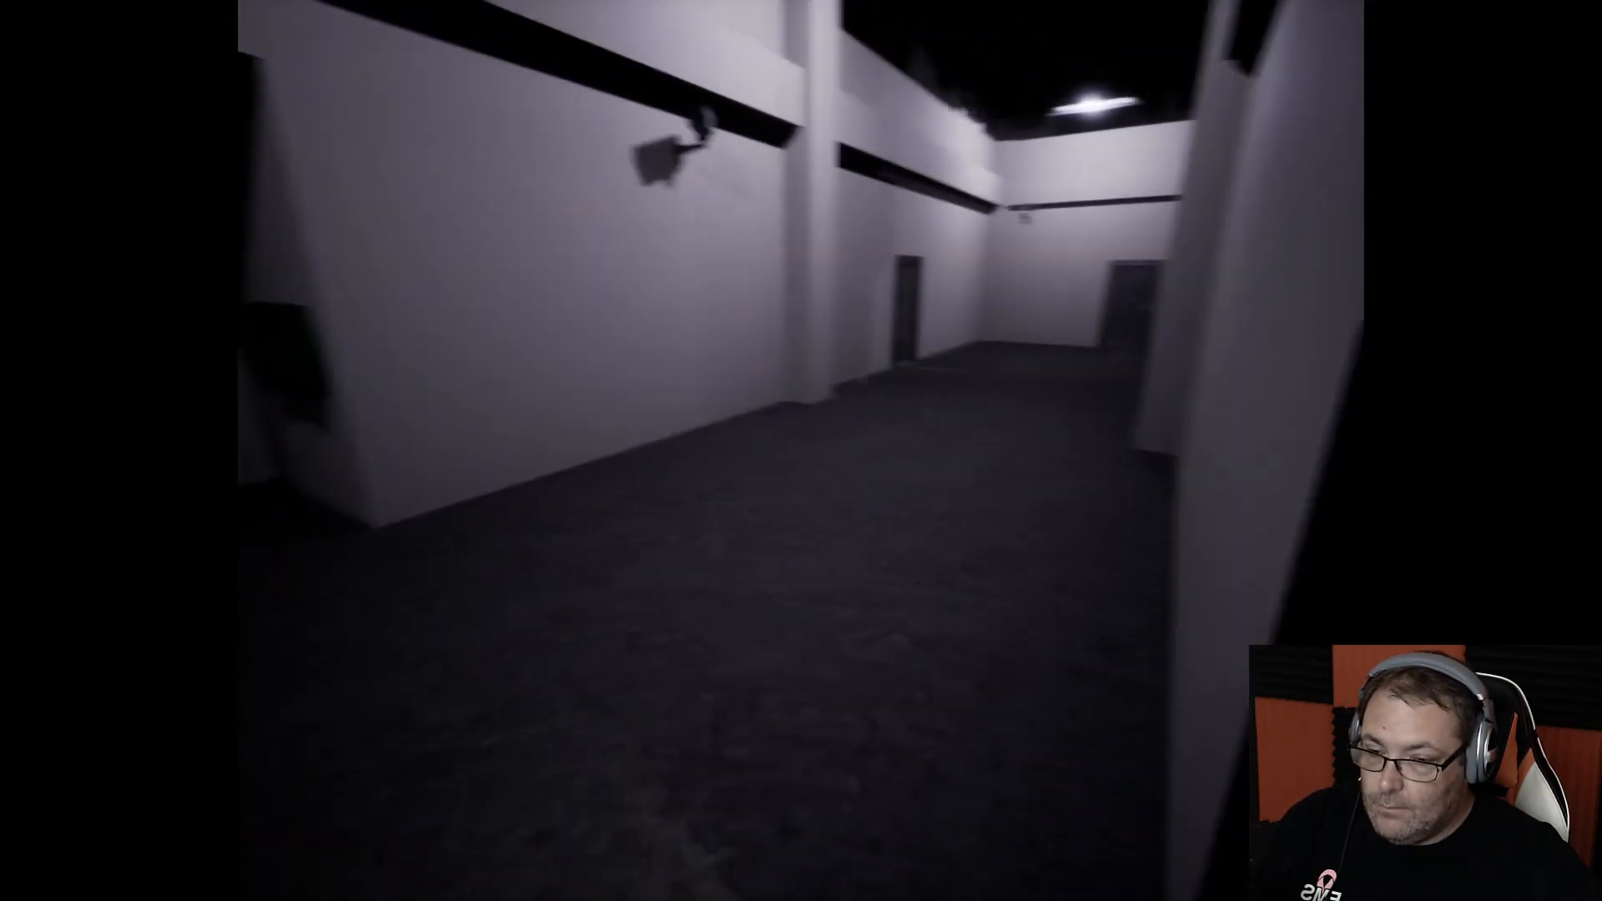
pyautogui.press('w')
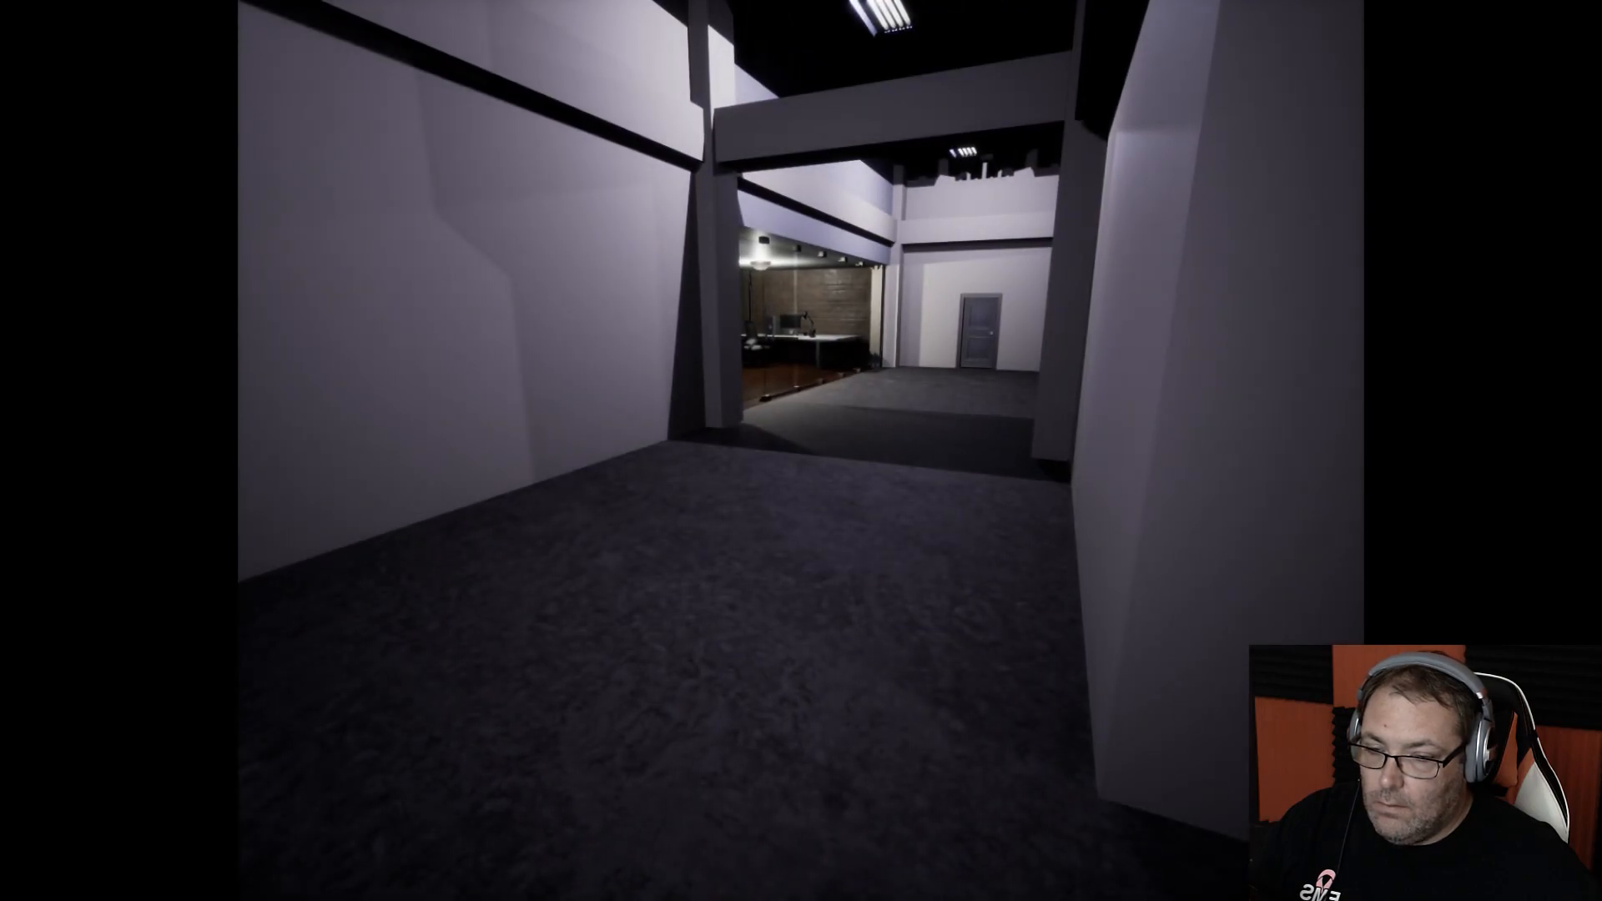
# Step: Leave the elevator, pass the dark door to the brick office and inspect the desk behind the louvred door
pyautogui.press('w')
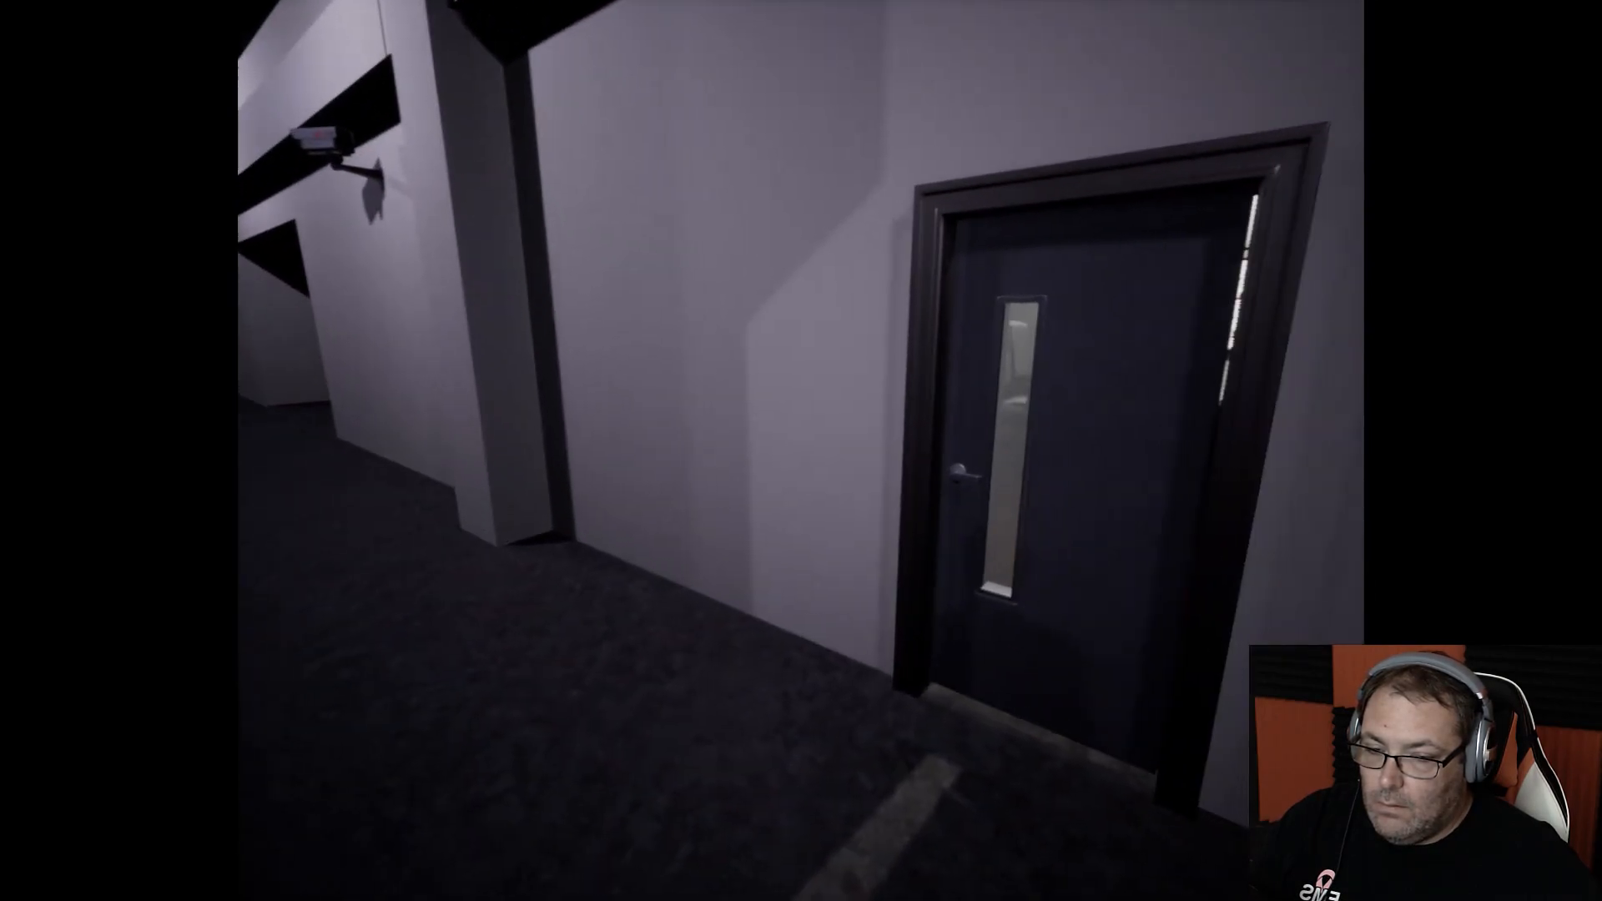
pyautogui.press('w')
pyautogui.press('w')
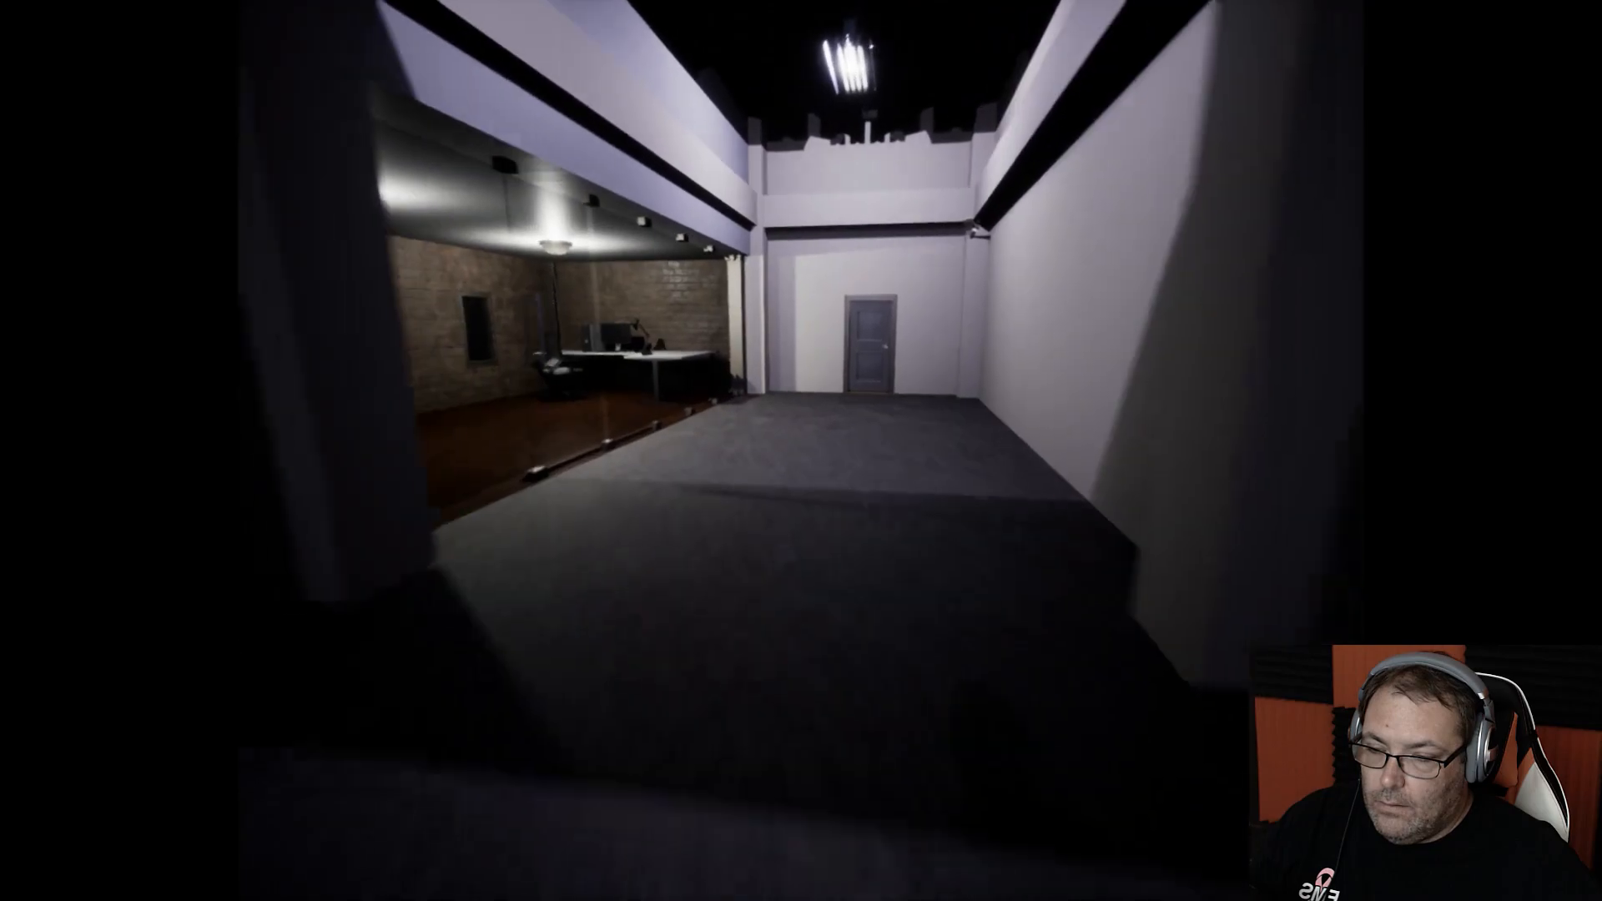
pyautogui.press('w')
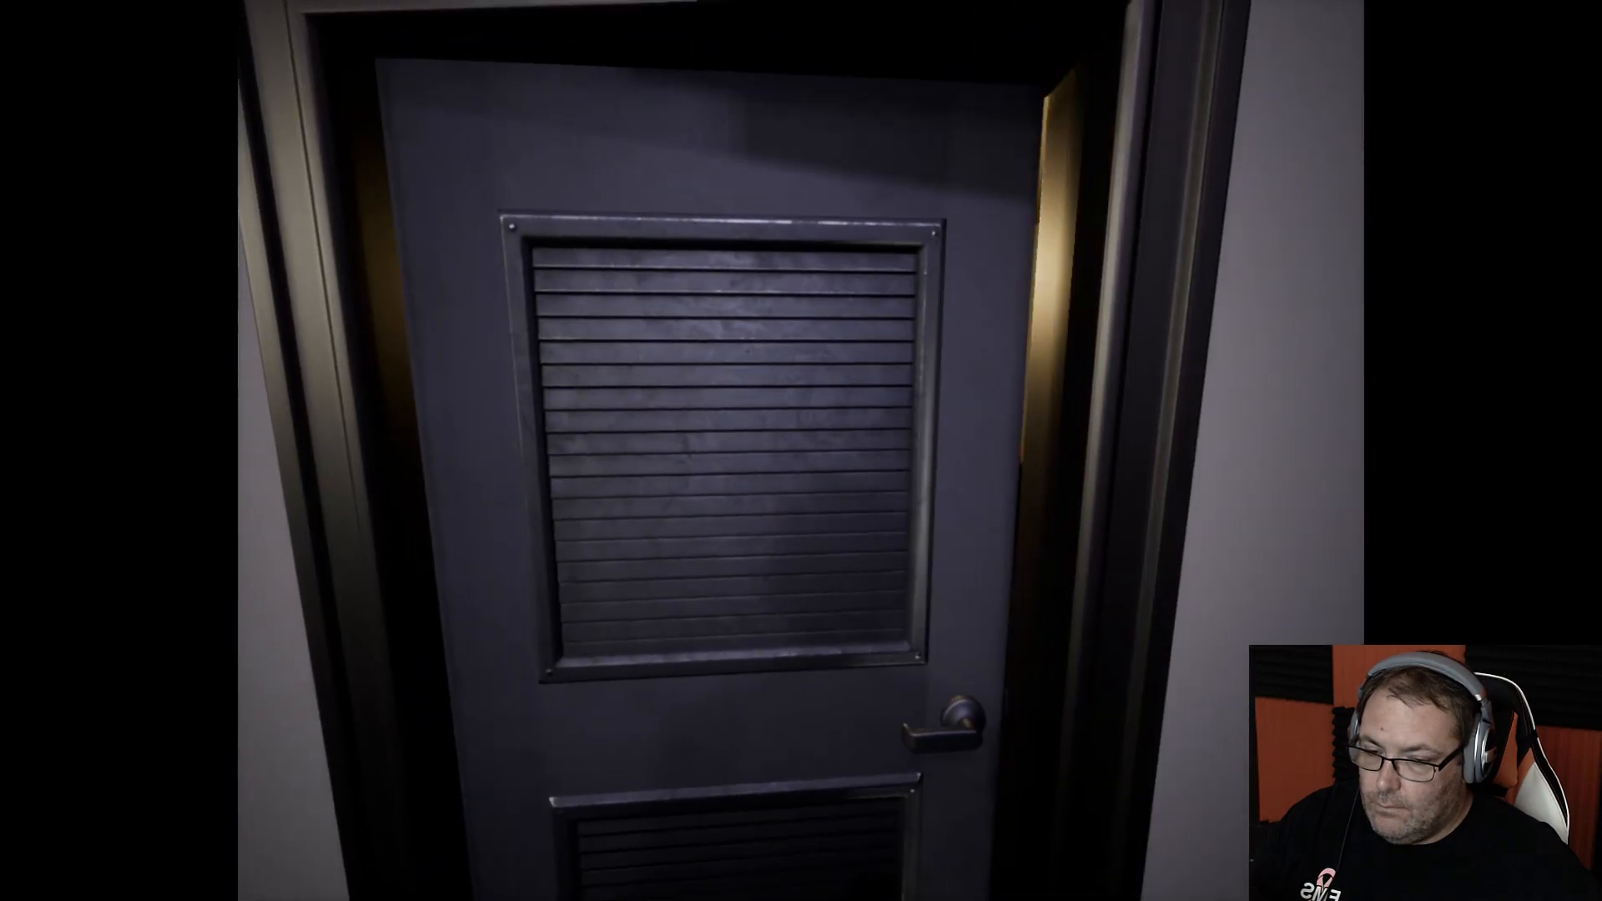
pyautogui.press('w')
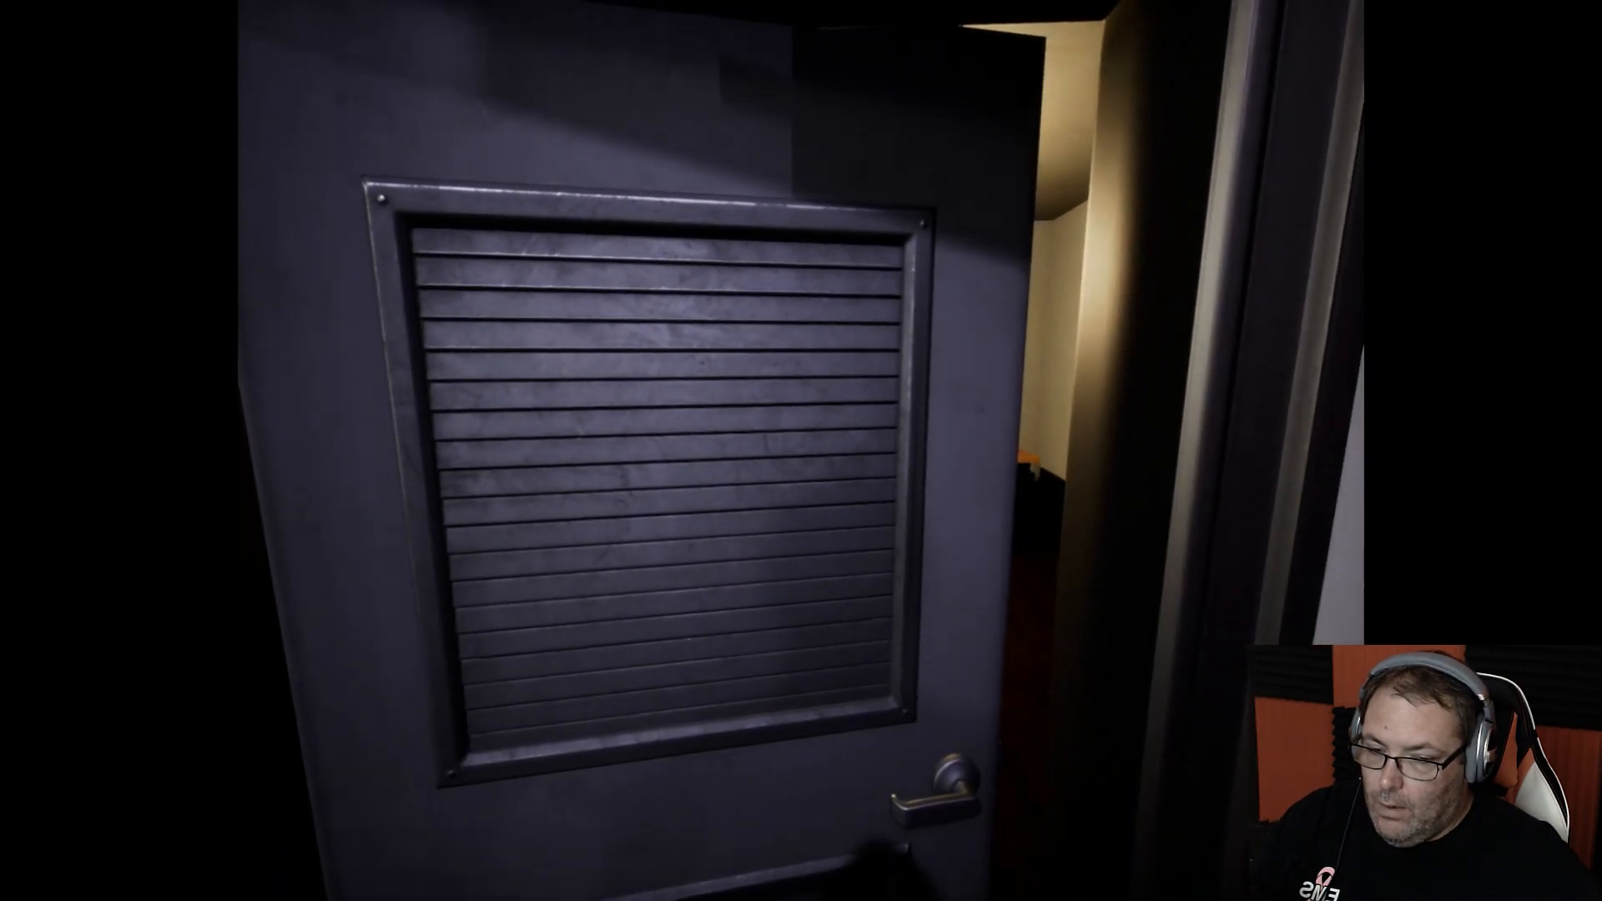
pyautogui.press('e')
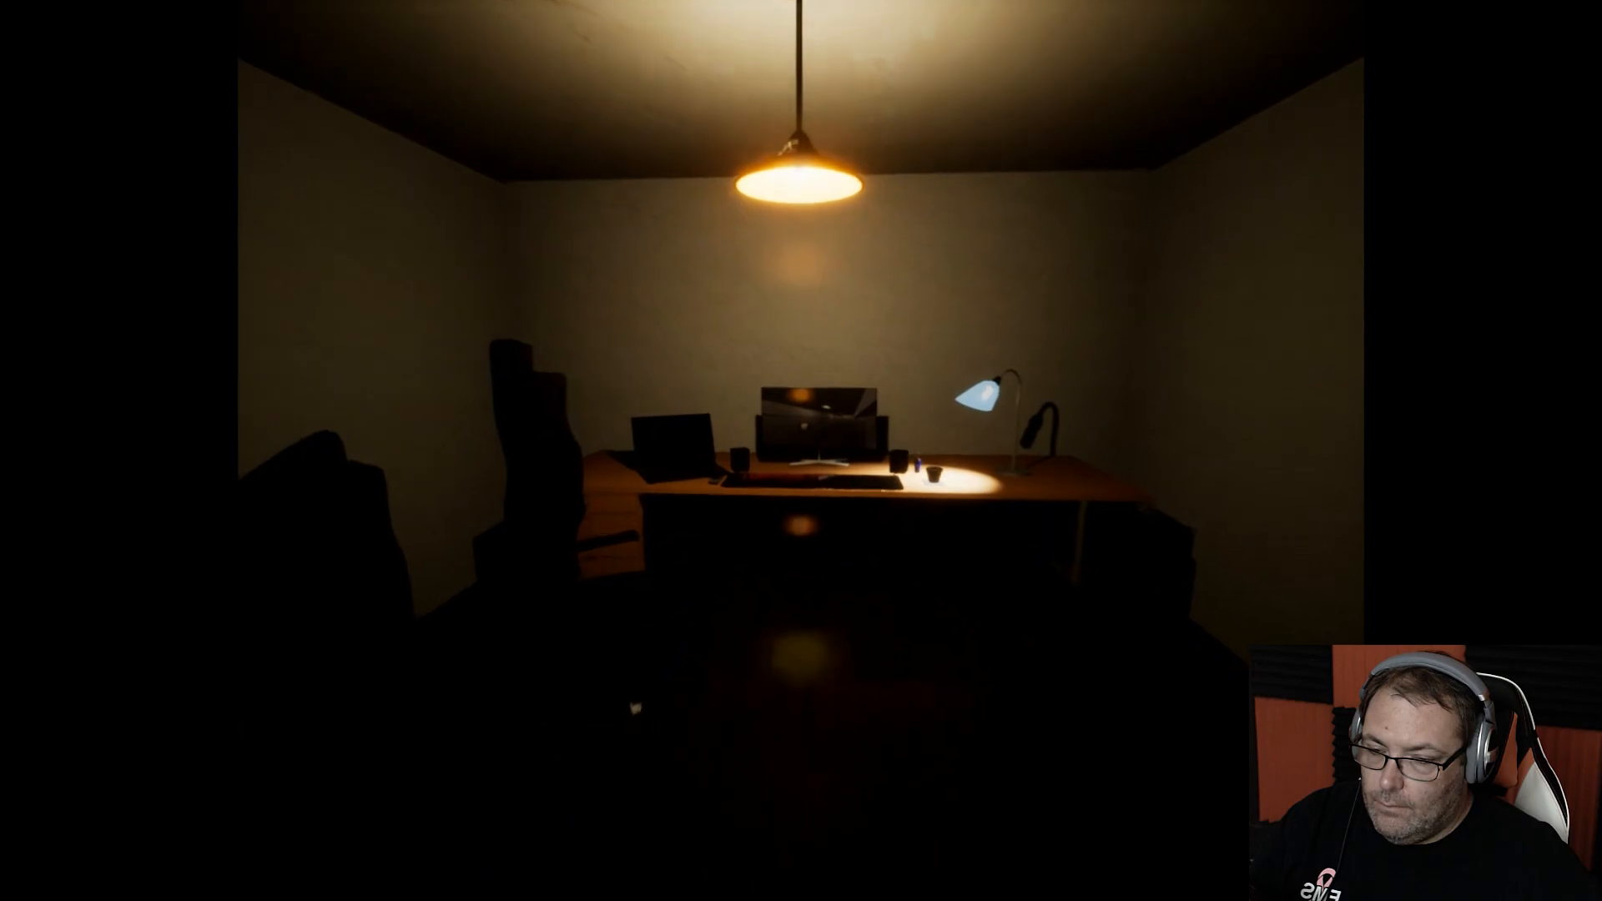
pyautogui.press('w')
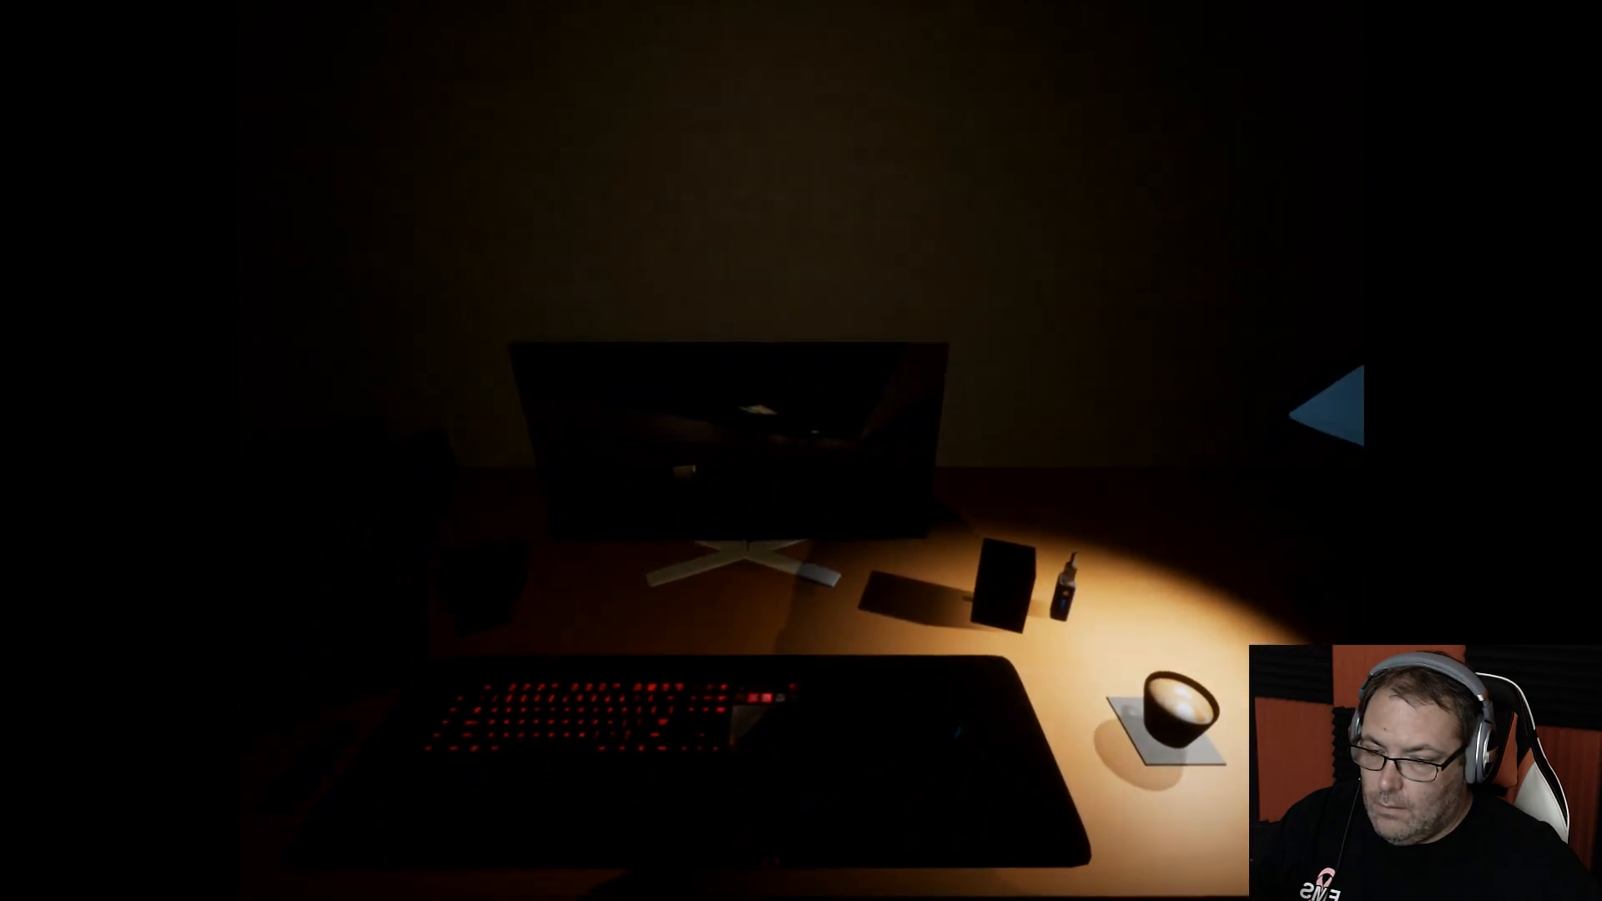
pyautogui.press('w')
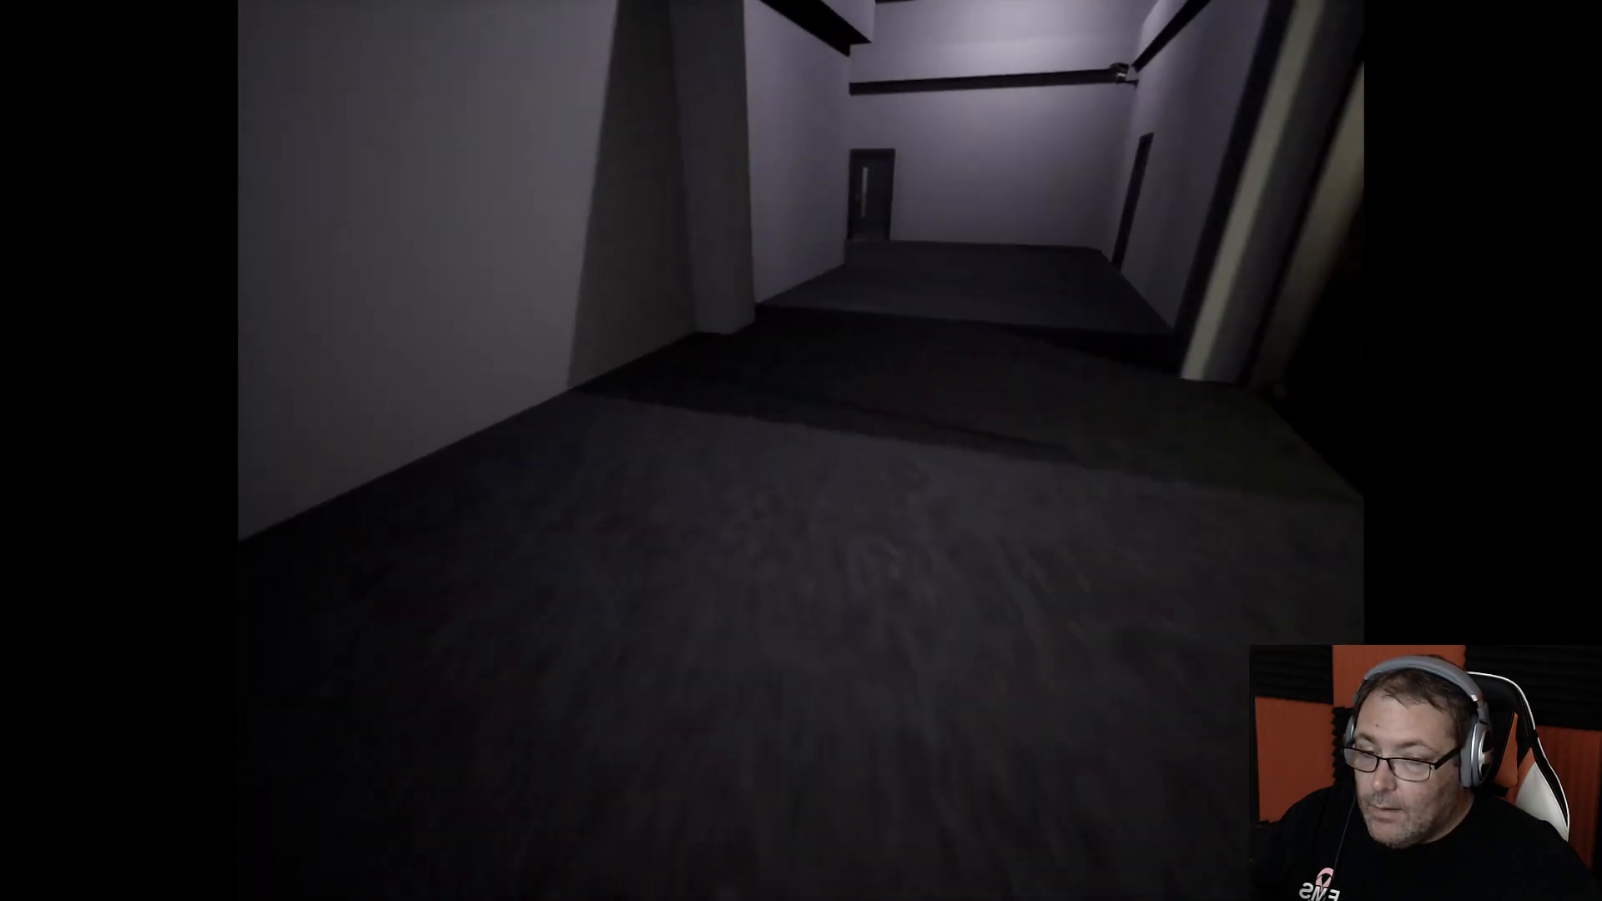
# Step: Follow the lilac corridor into the dark office and find the key on the tower-PC desk
pyautogui.press('w')
pyautogui.press('w')
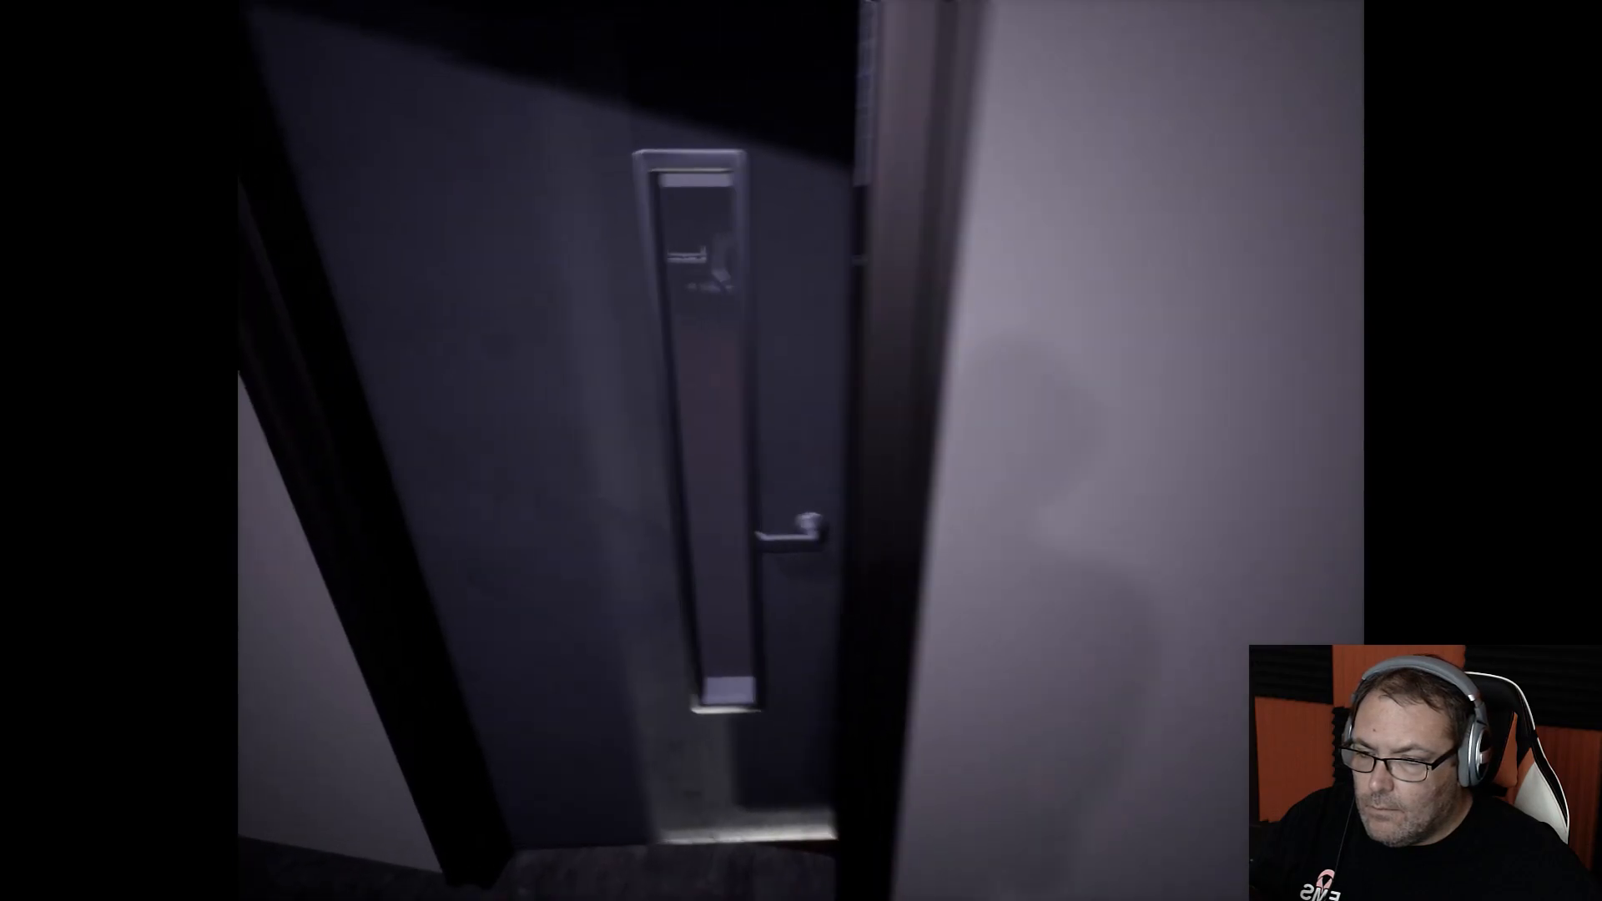
pyautogui.press('w')
pyautogui.press('w')
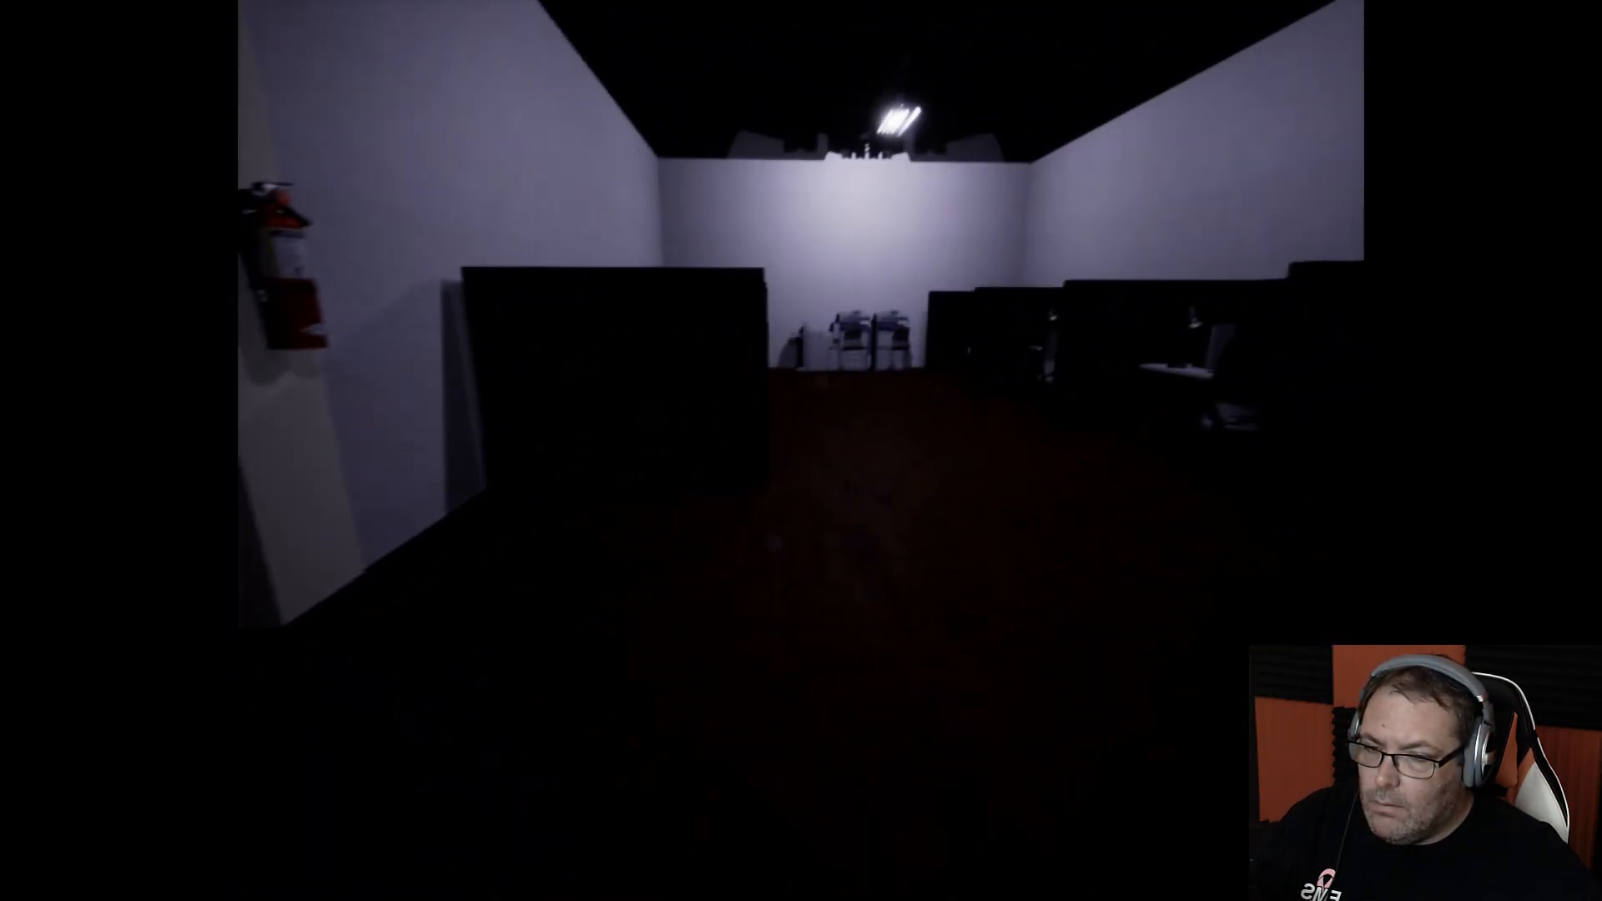
pyautogui.press('w')
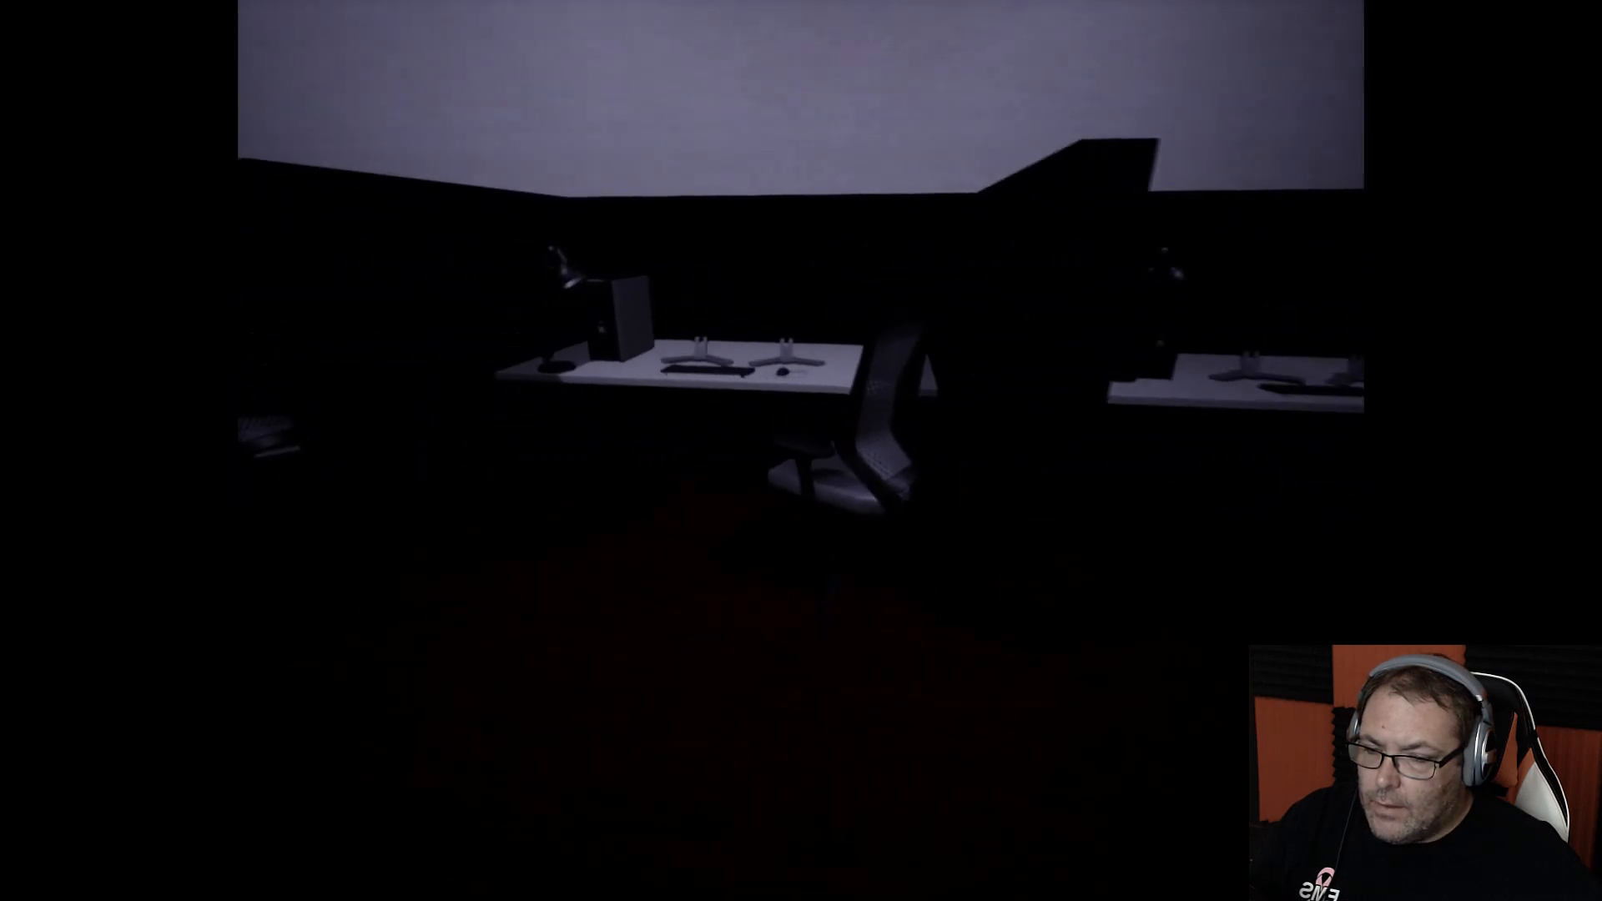
pyautogui.press('w')
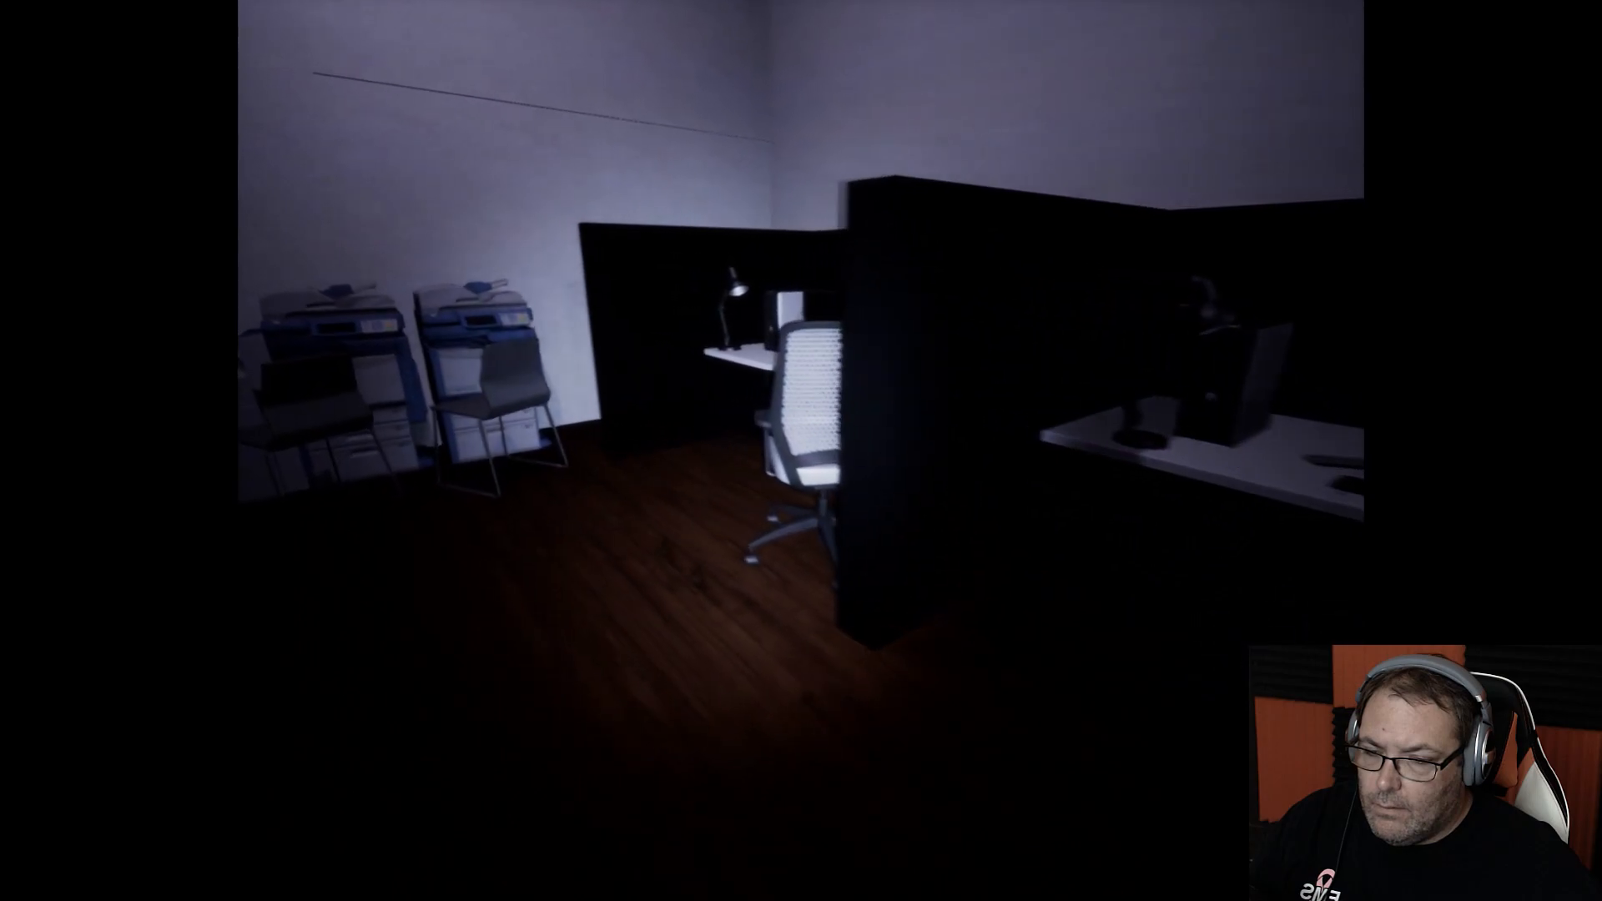
pyautogui.press('w')
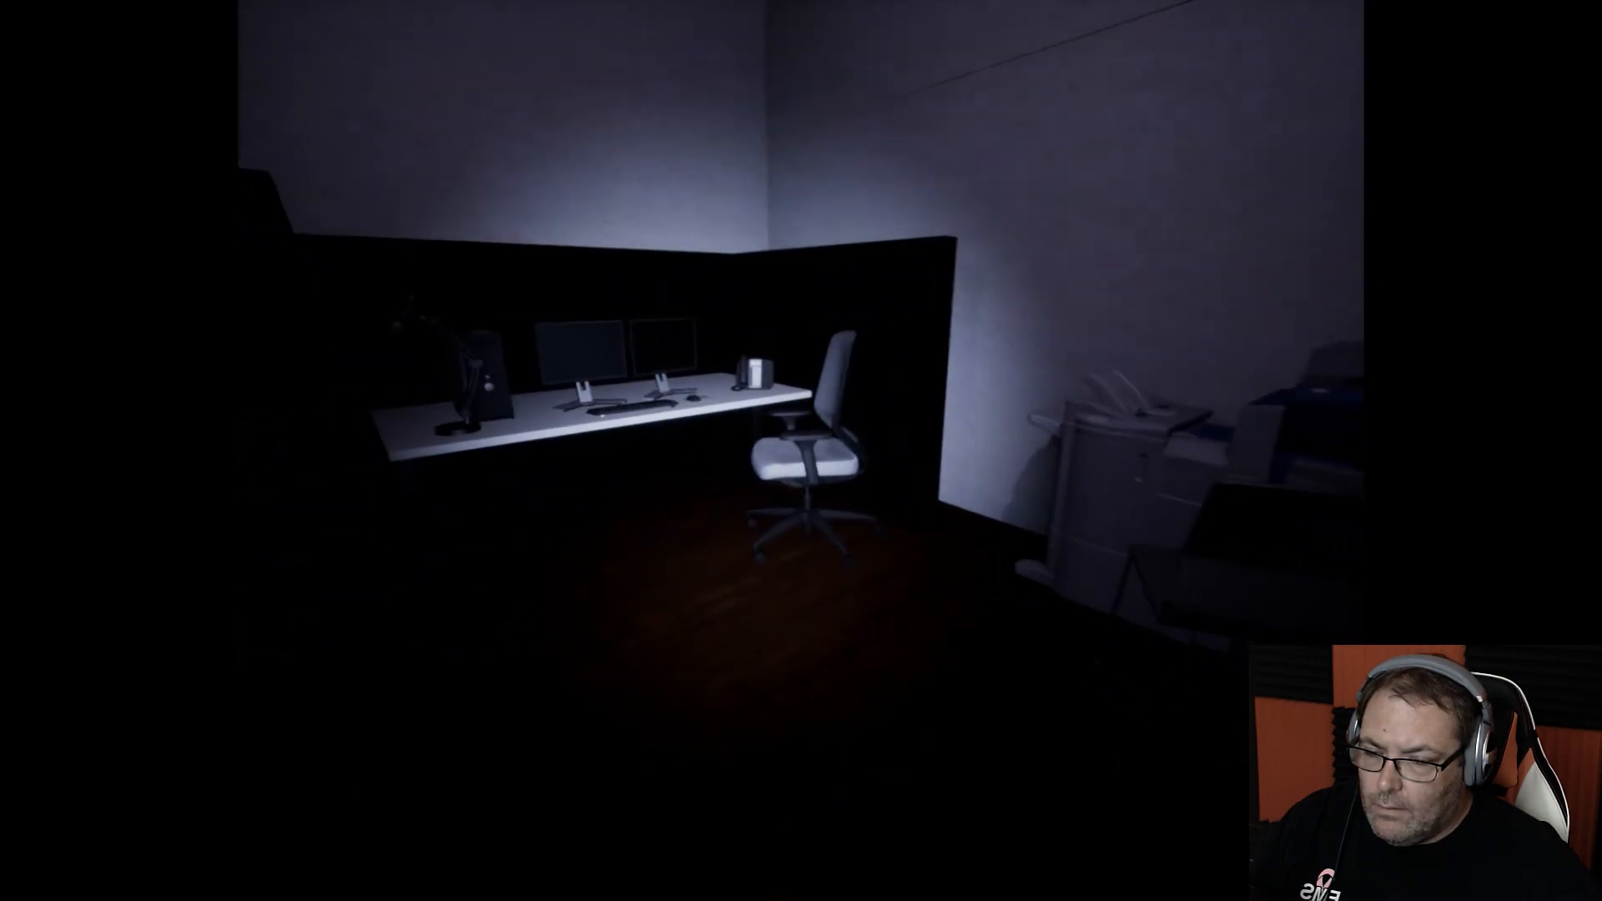
pyautogui.press('w')
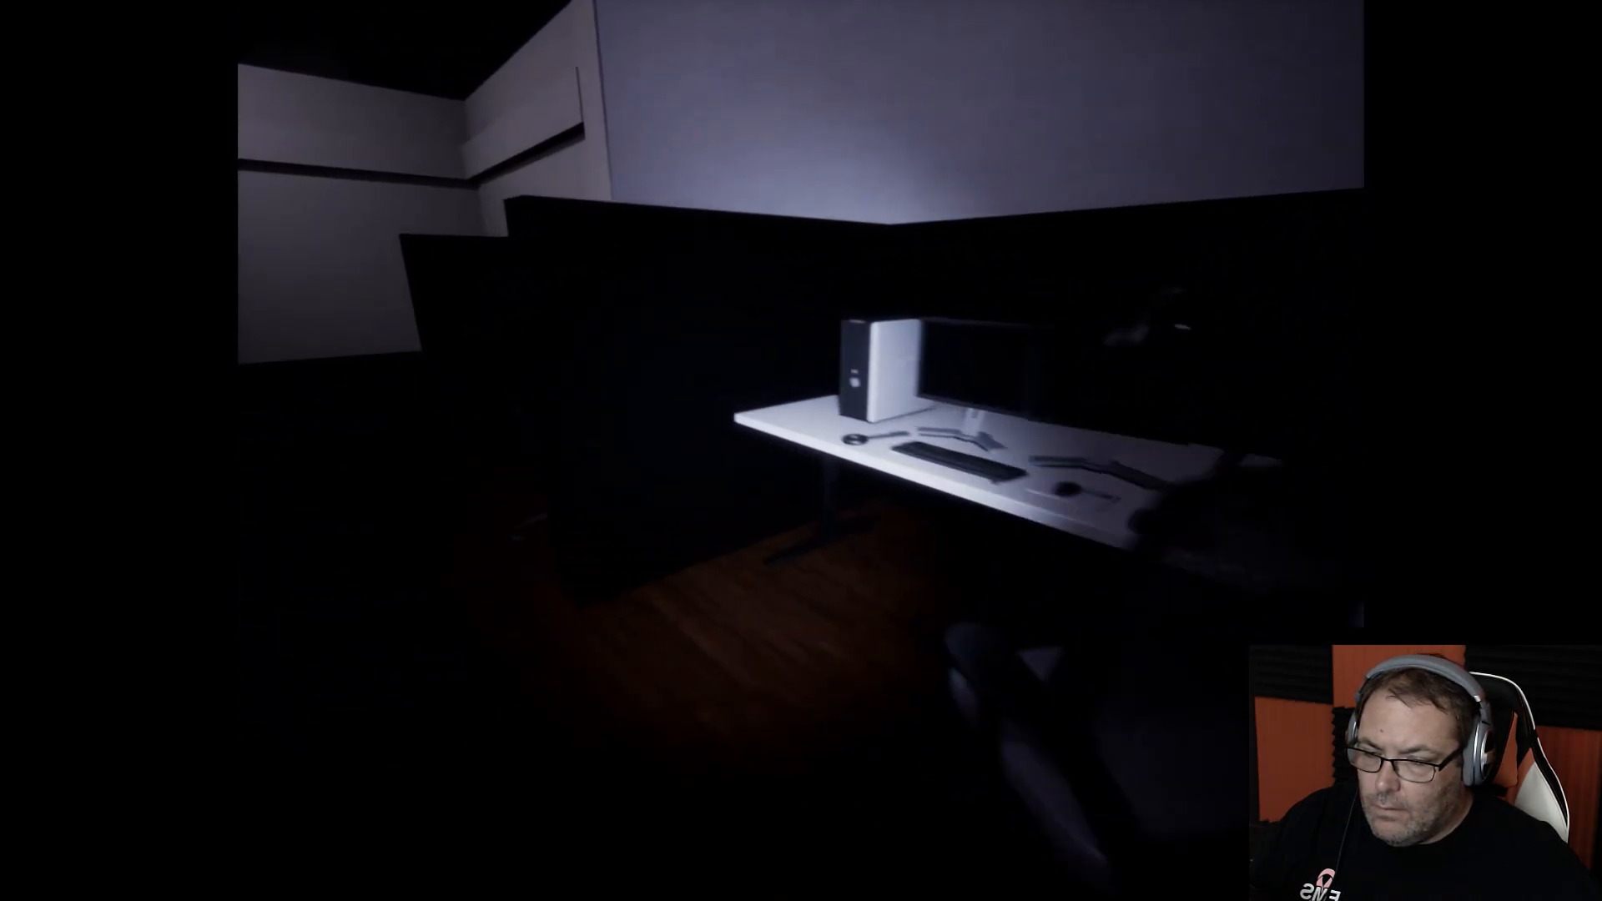
pyautogui.press('w')
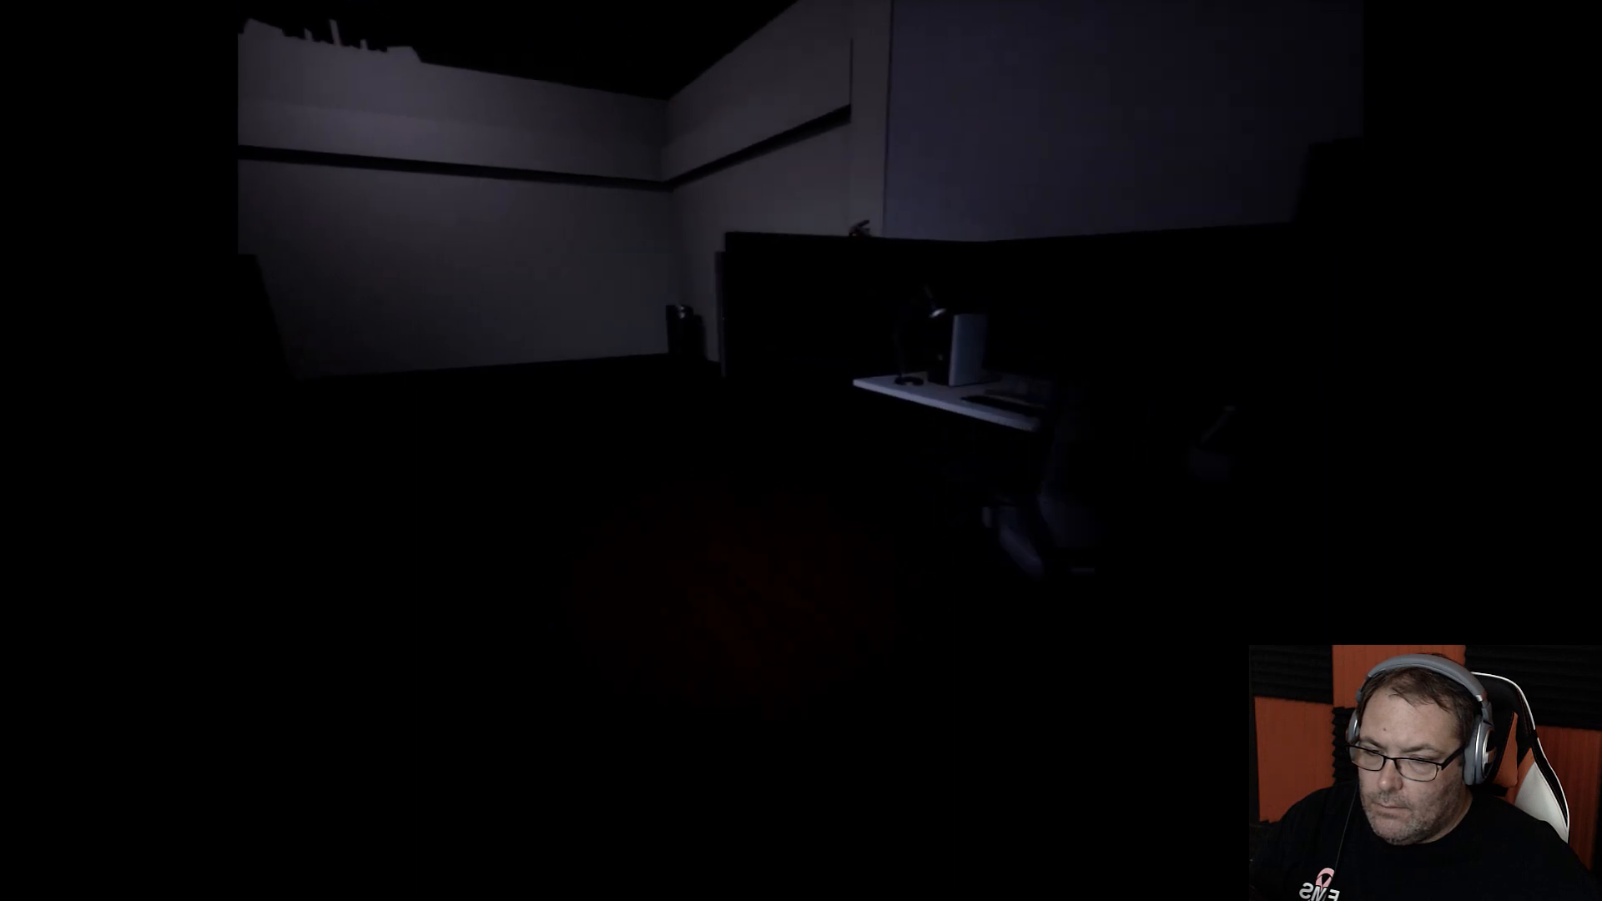
pyautogui.press('w')
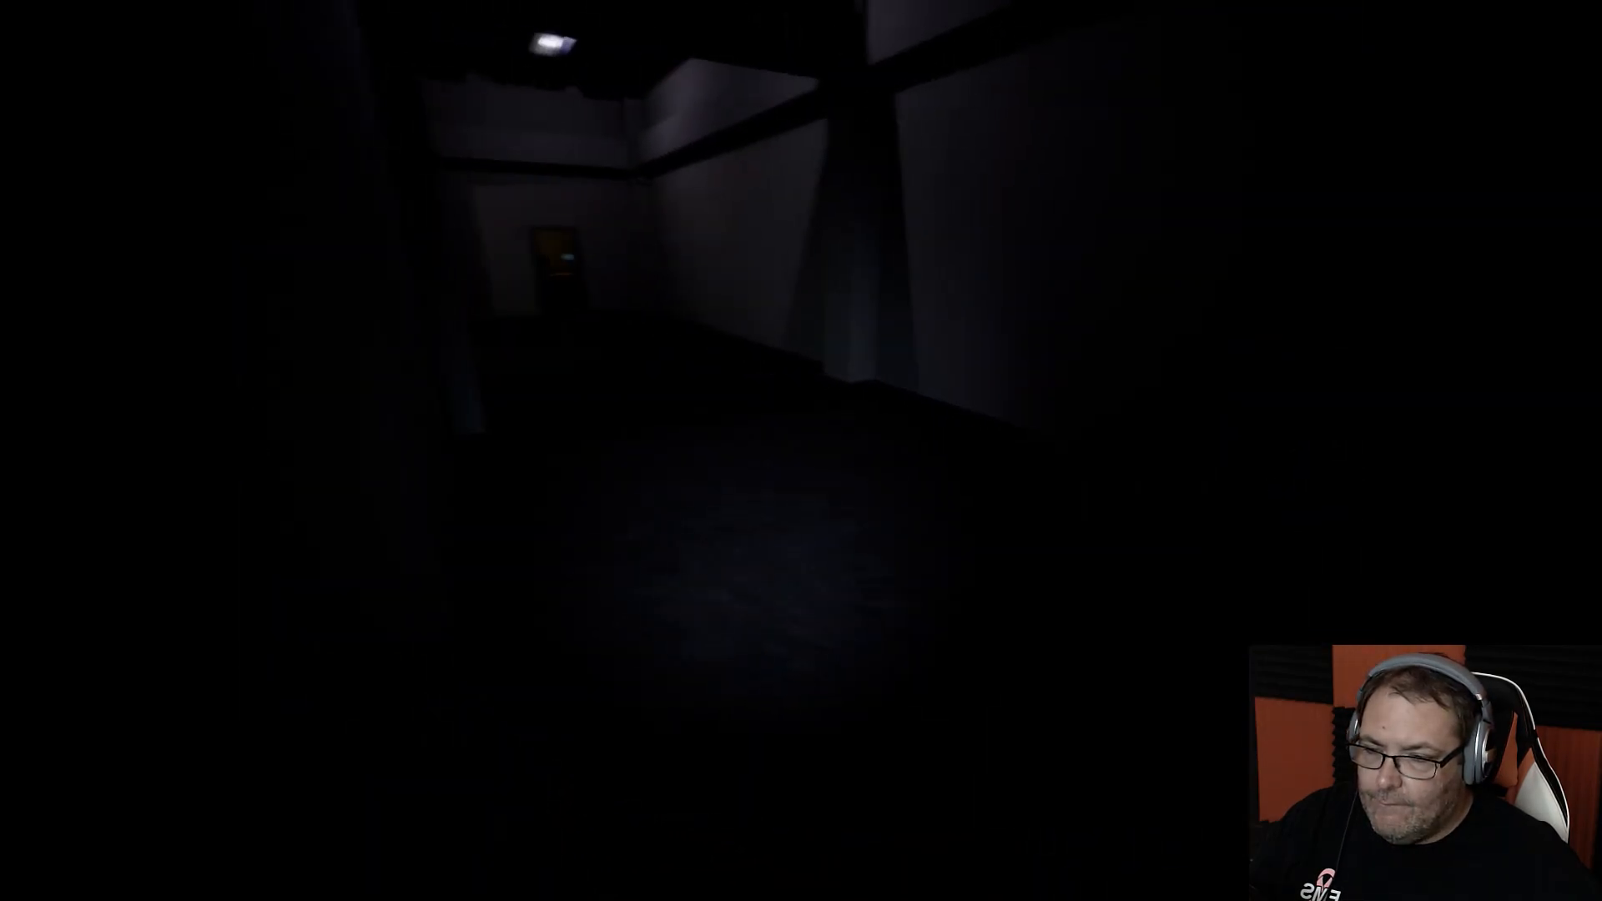
# Step: Enter the password room to read the 'Password - 4982 + 2' sign, then return to the long corridor
pyautogui.press('w')
pyautogui.press('w')
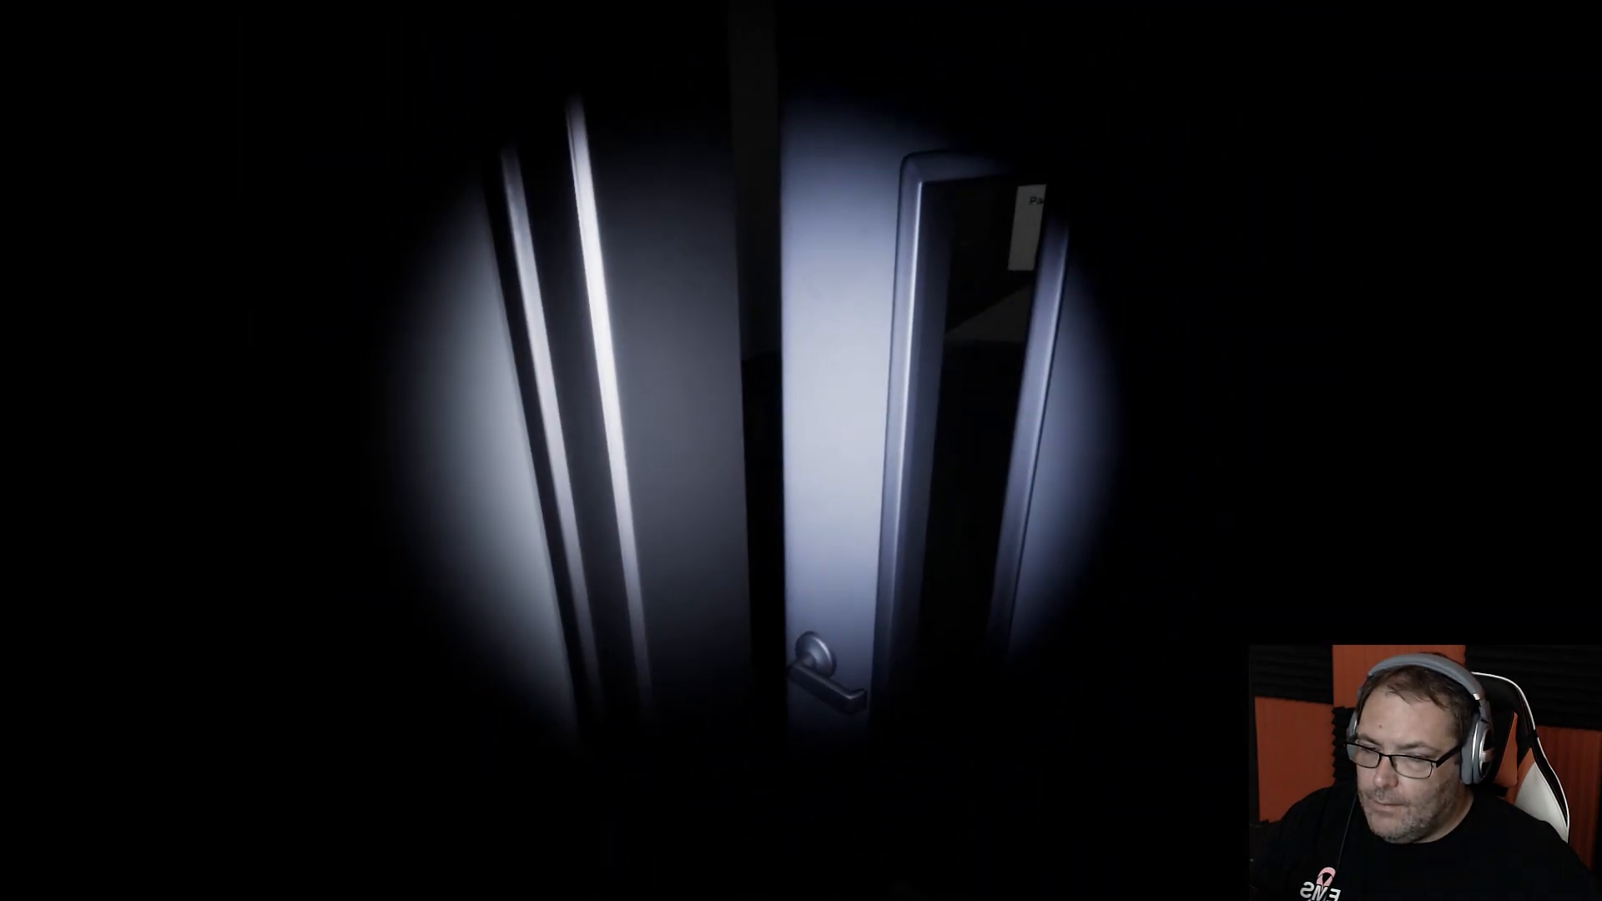
pyautogui.press('e')
pyautogui.press('w')
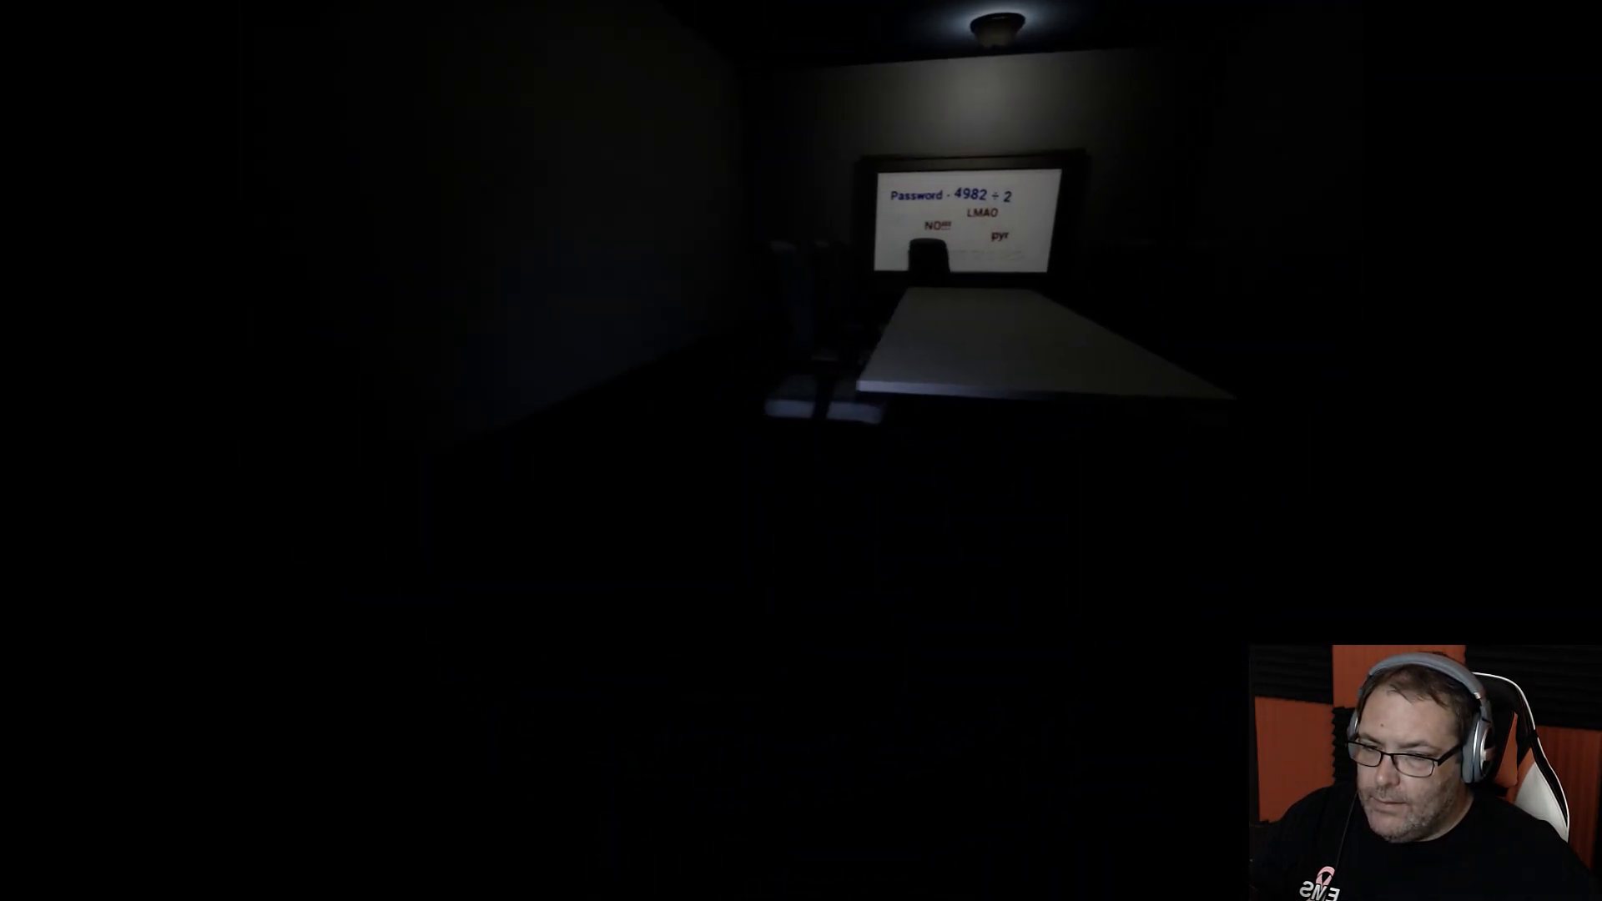
pyautogui.press('w')
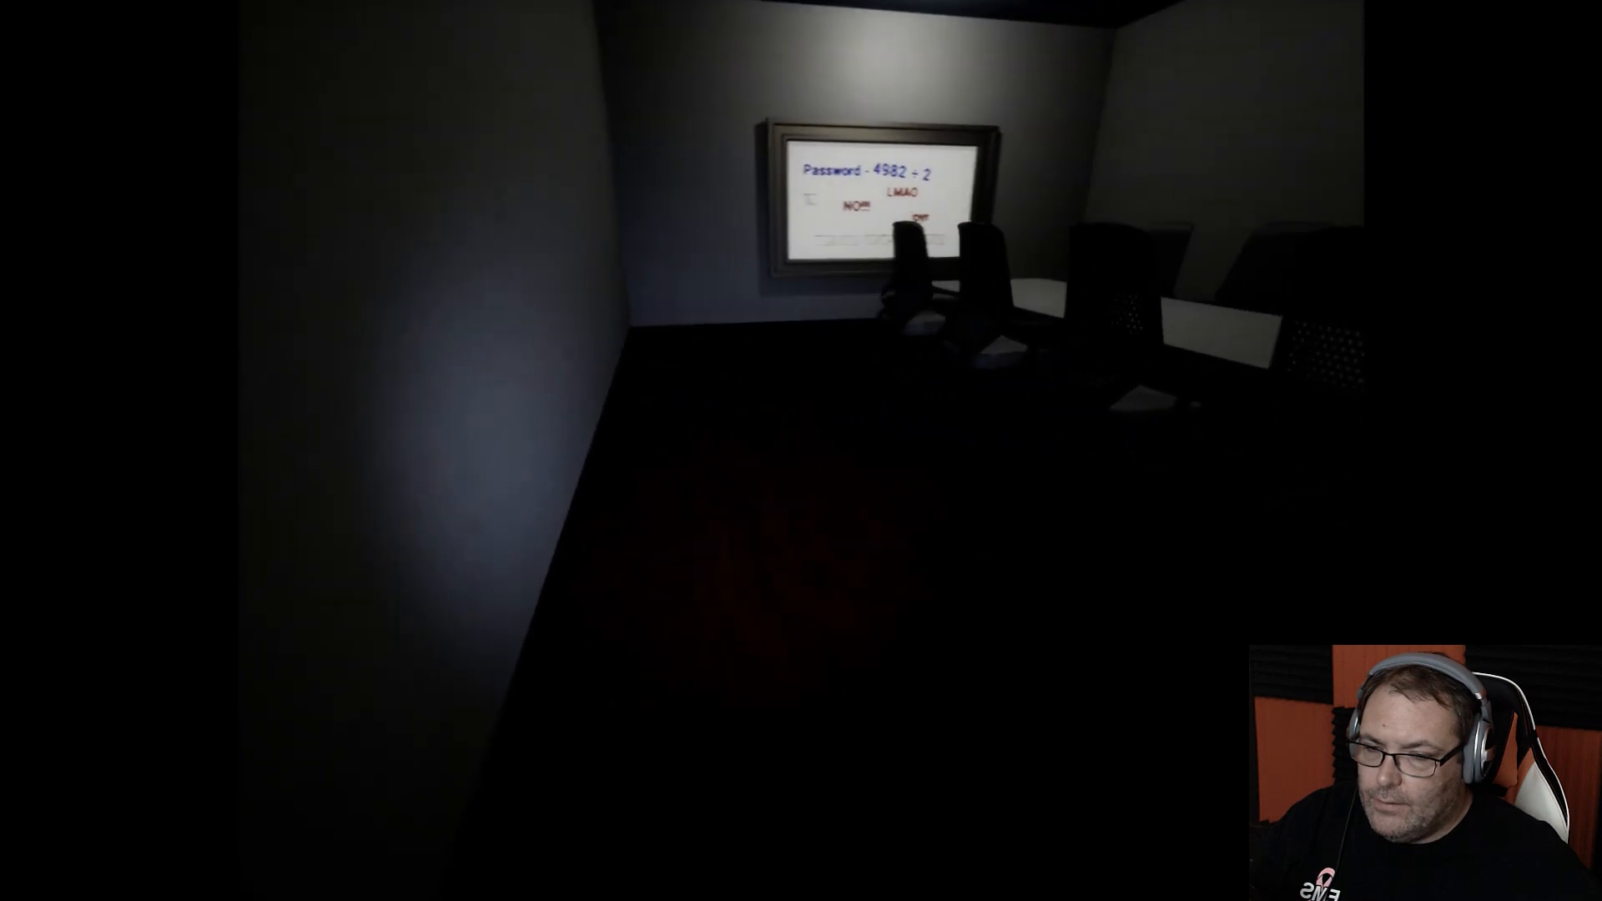
pyautogui.press('w')
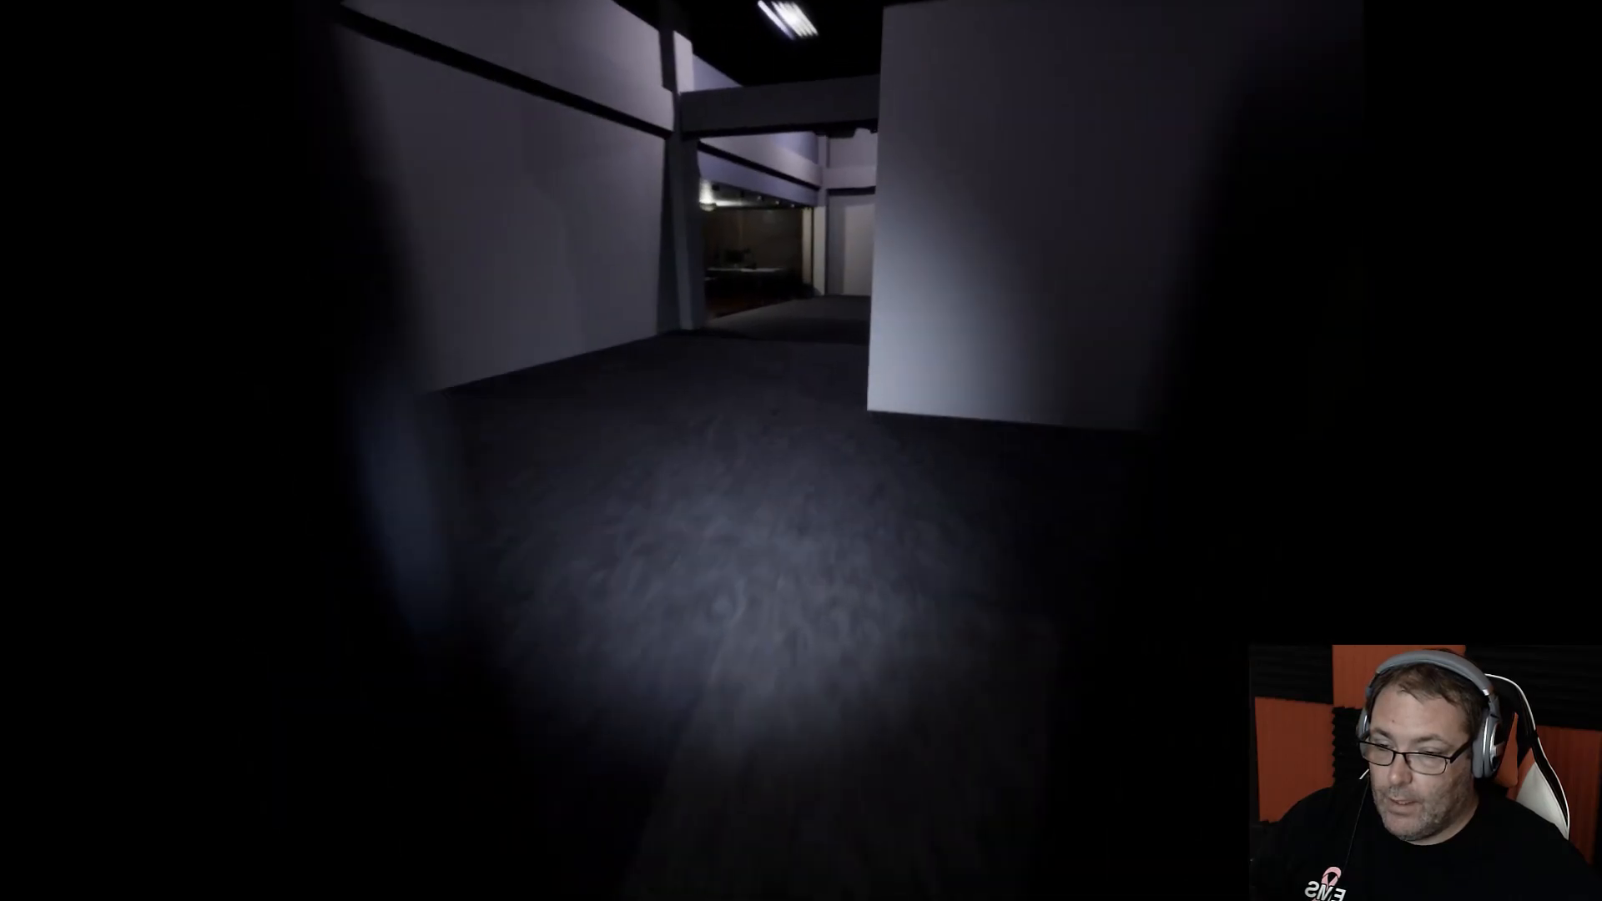
pyautogui.press('w')
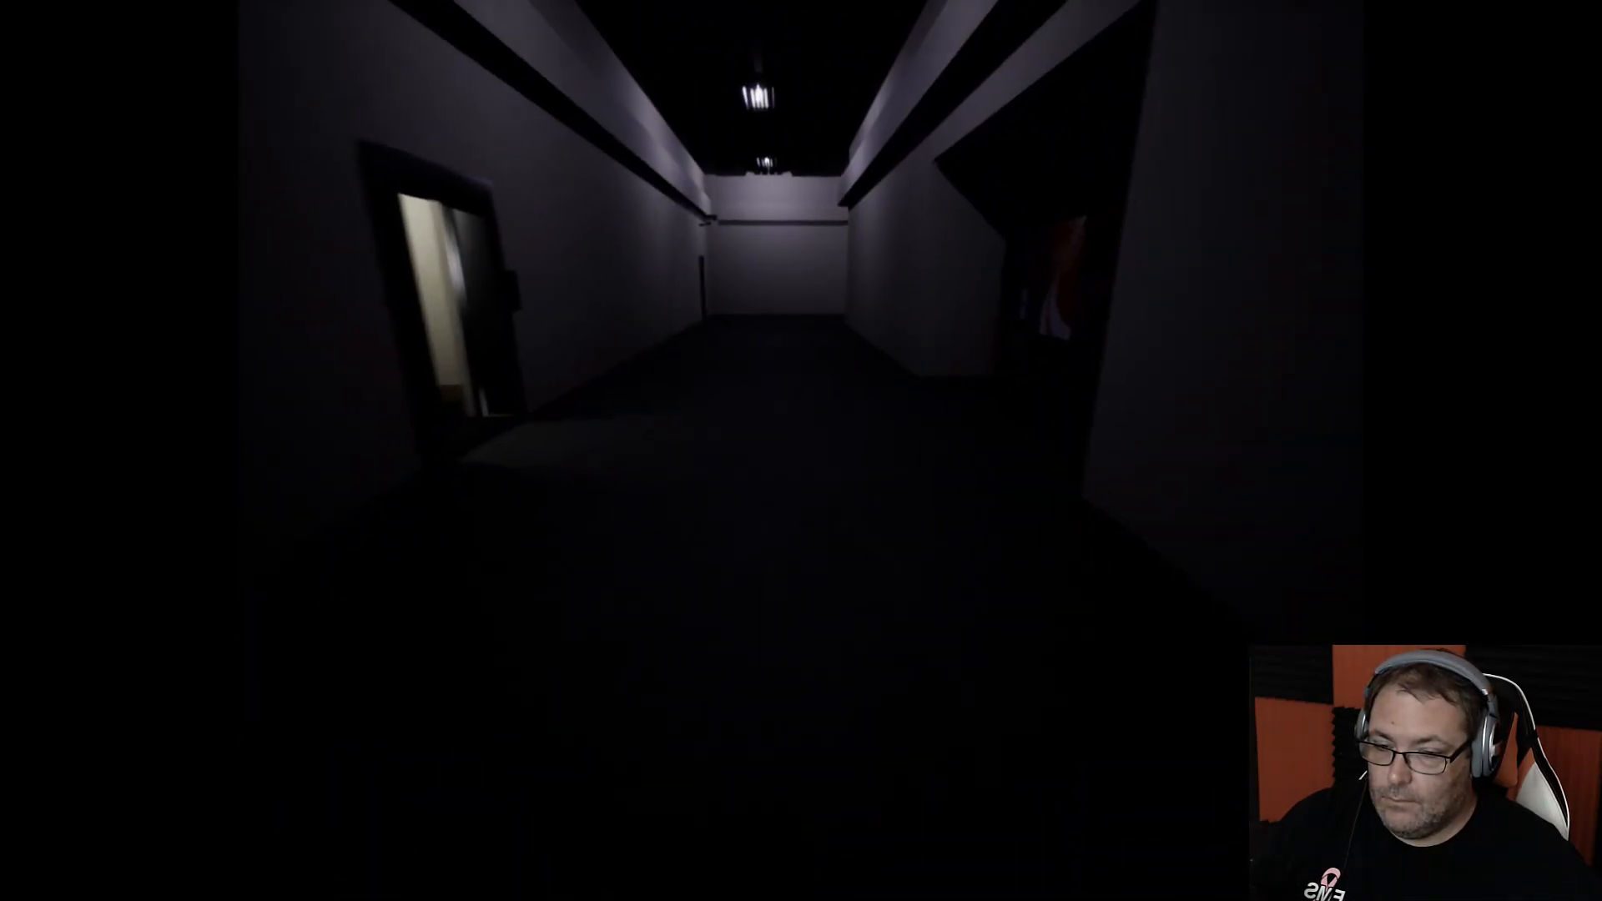
pyautogui.press('w')
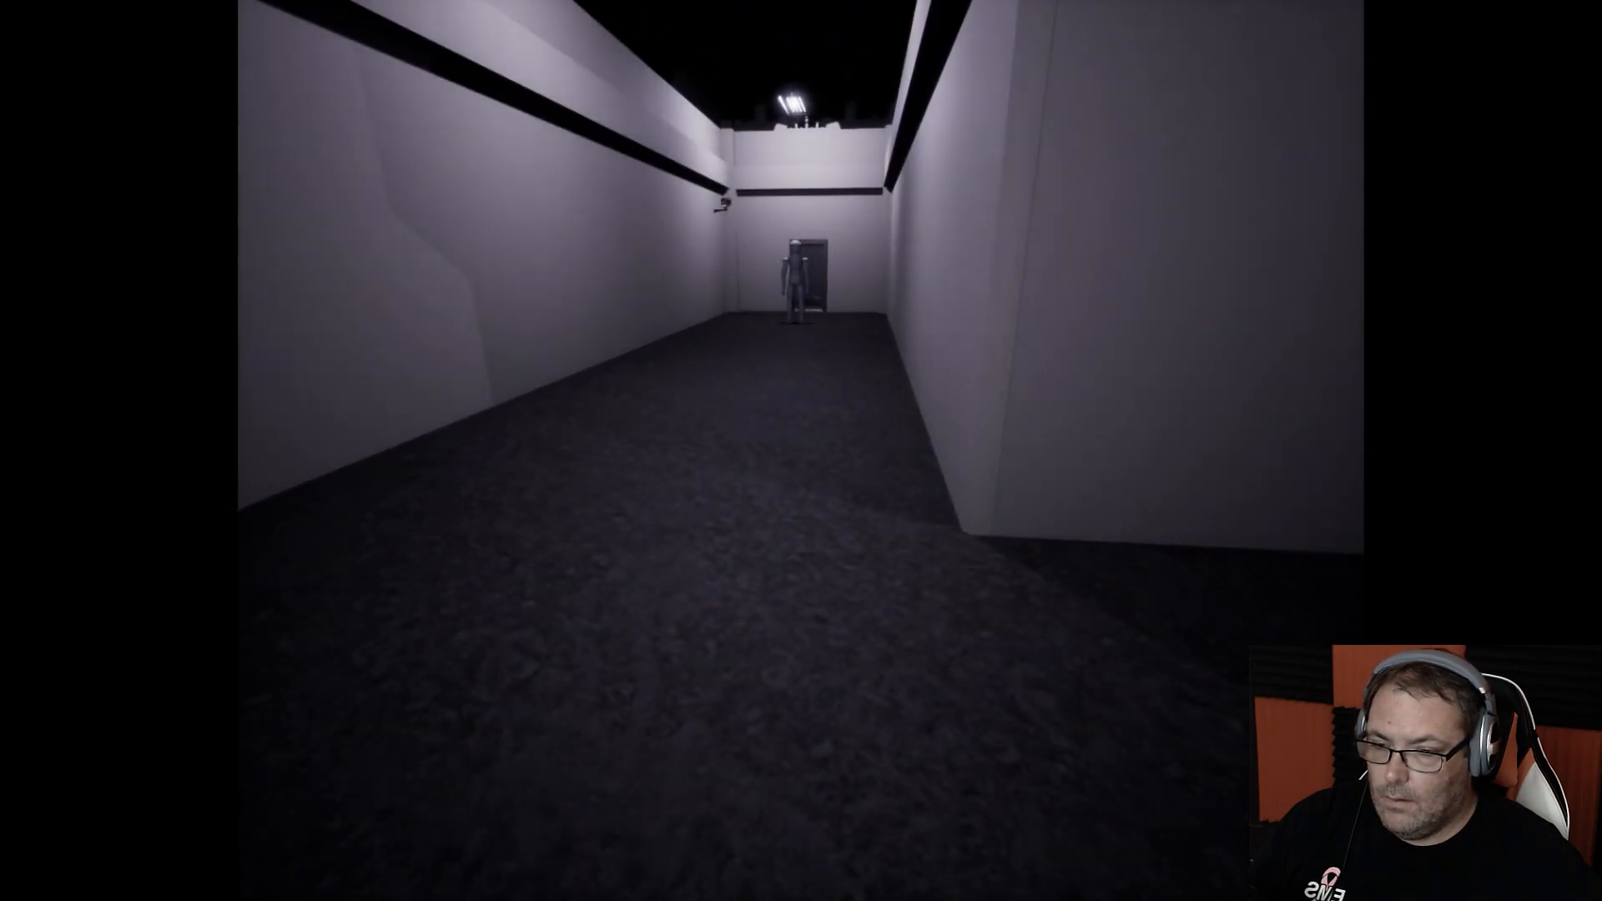
# Step: Light the corridor with the flashlight and edge around the wall toward the mannequin
pyautogui.press('f')
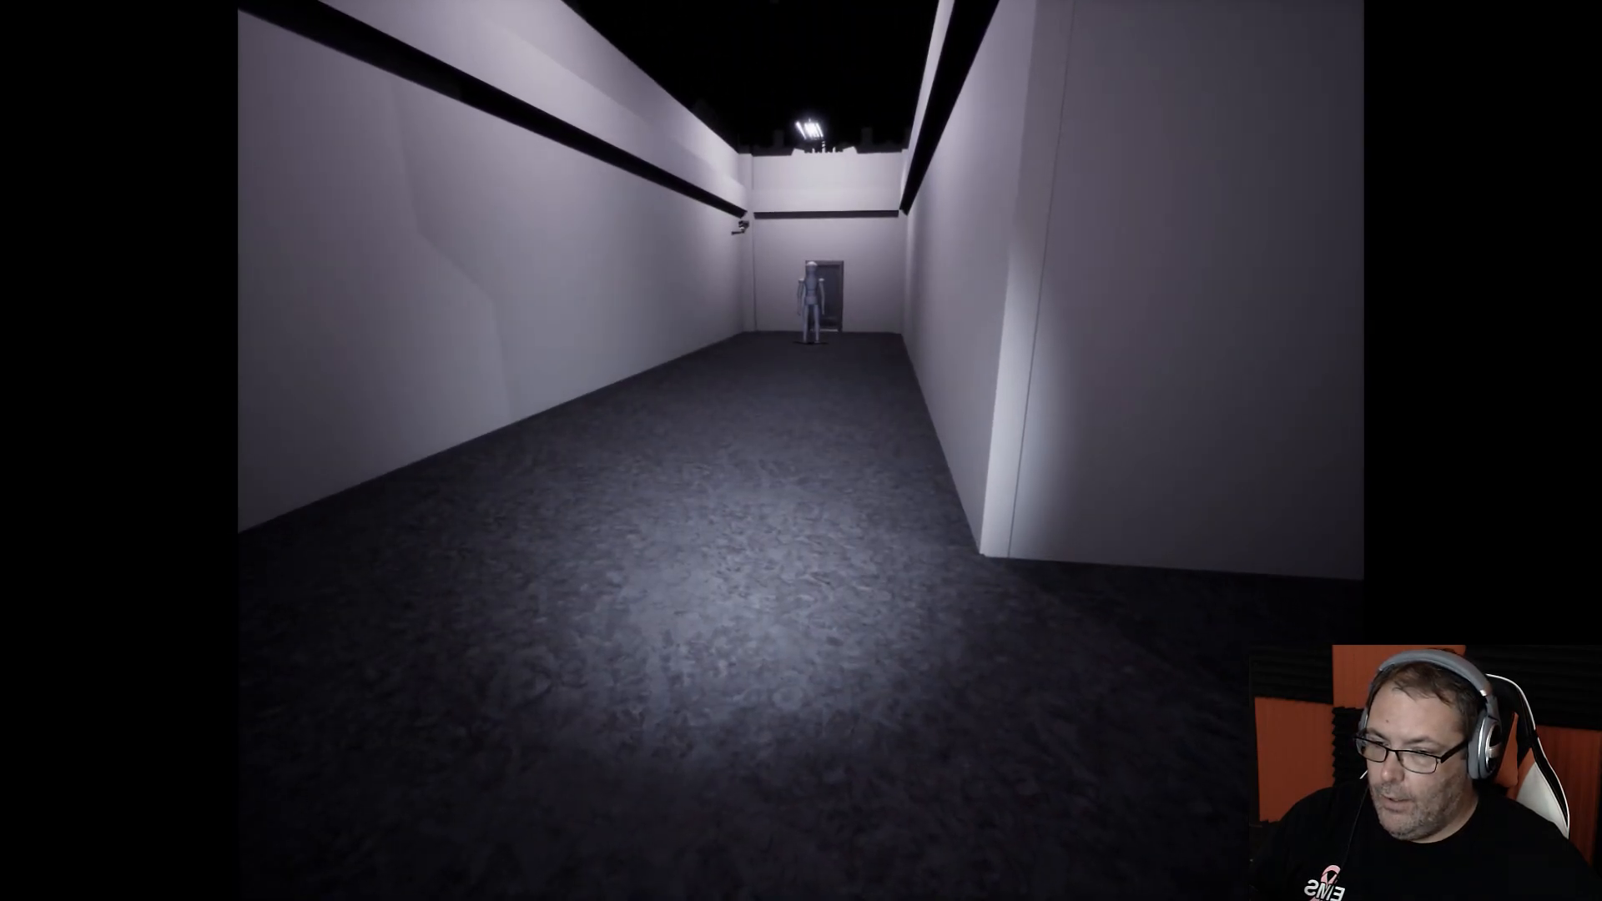
pyautogui.press('w')
pyautogui.press('f')
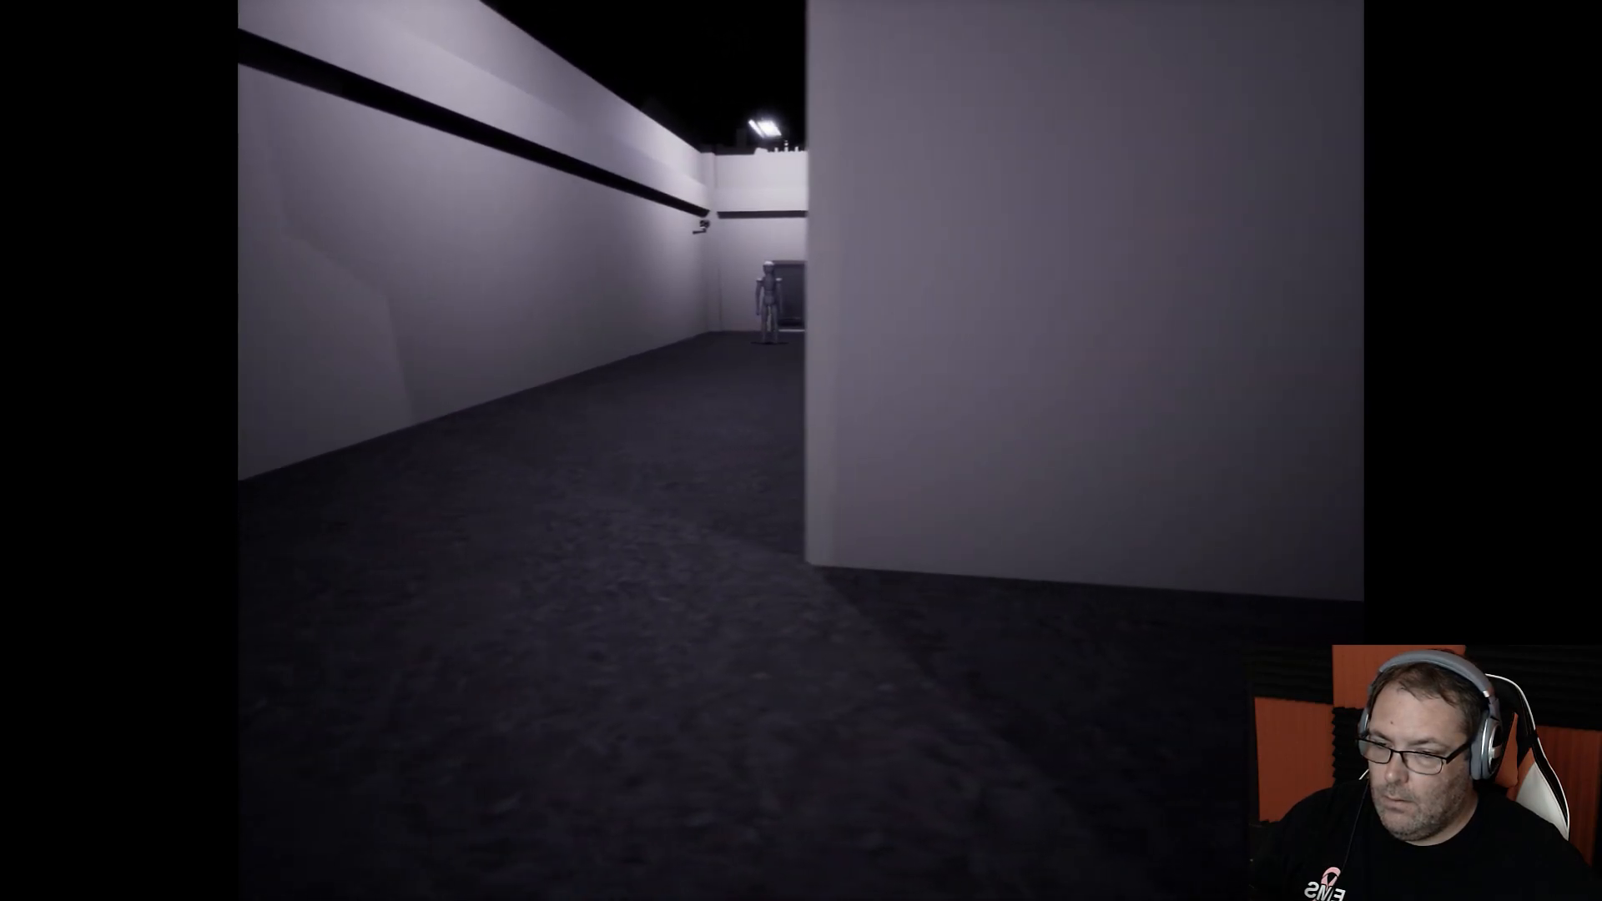
pyautogui.press('a')
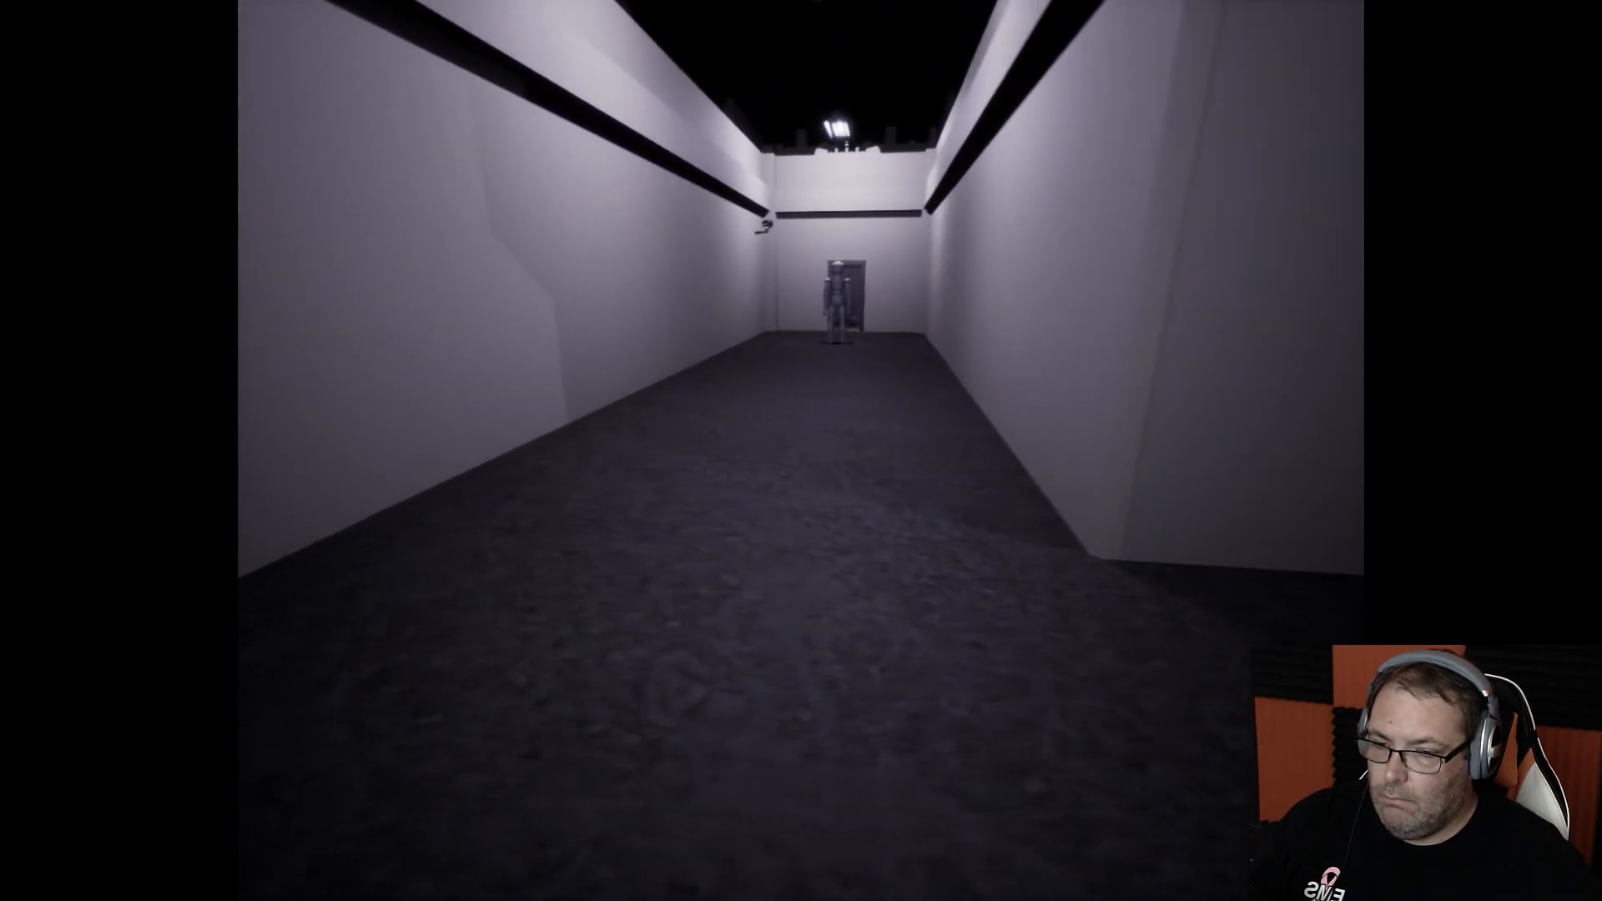
pyautogui.press('a')
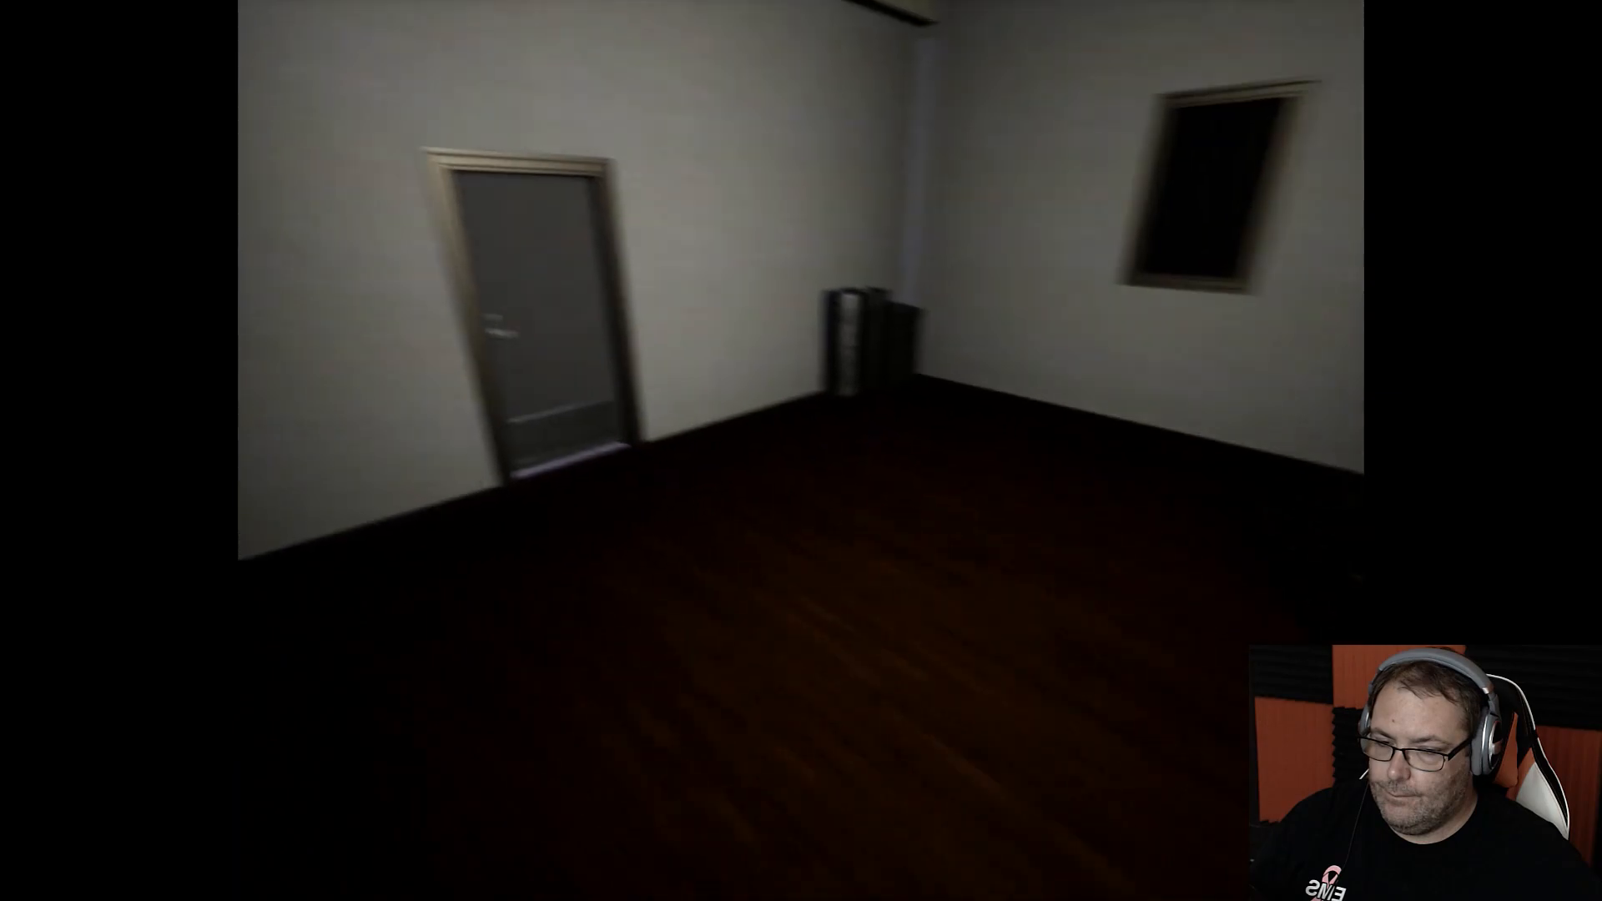
# Step: Pass through the doors toward the far figure and sweep the flashlight over the bloody bathroom
pyautogui.press('w')
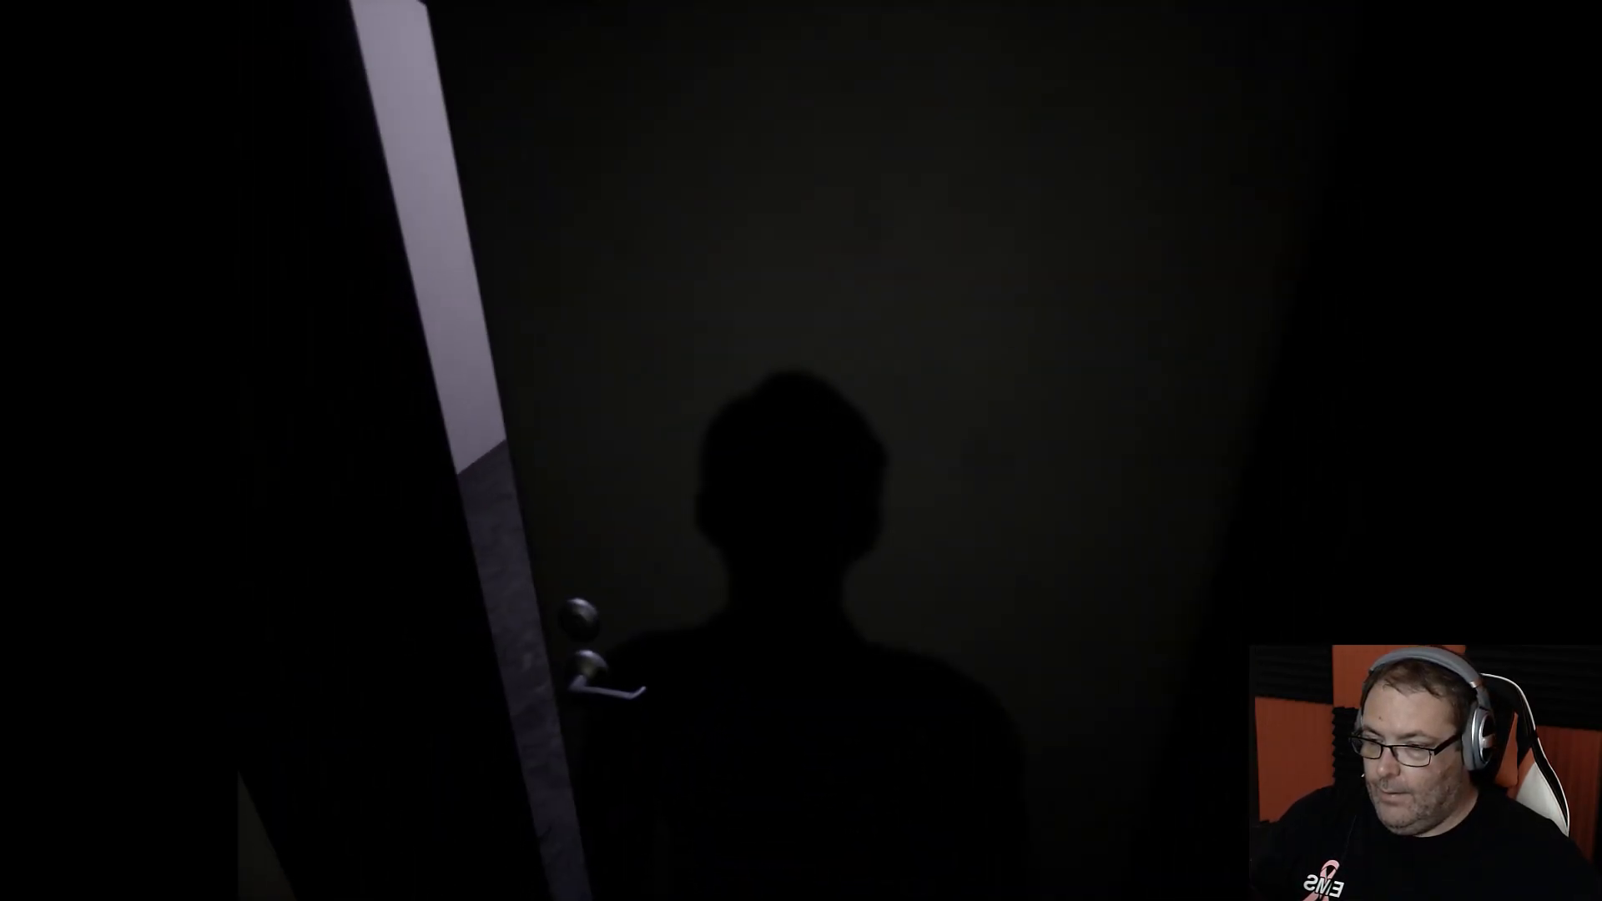
pyautogui.press('f')
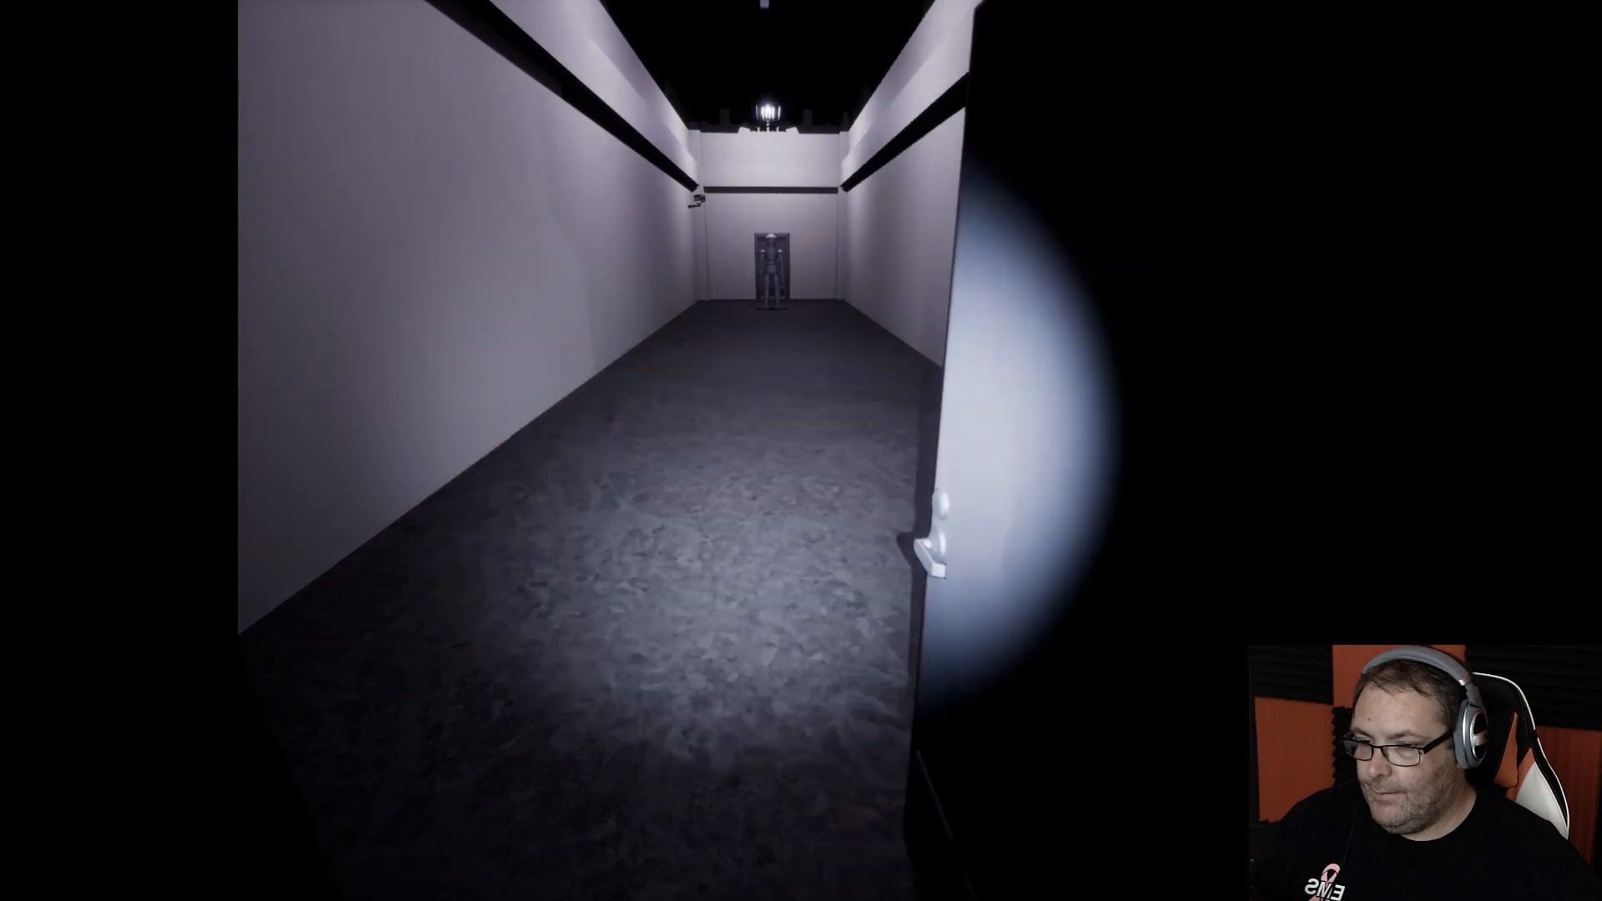
pyautogui.press('w')
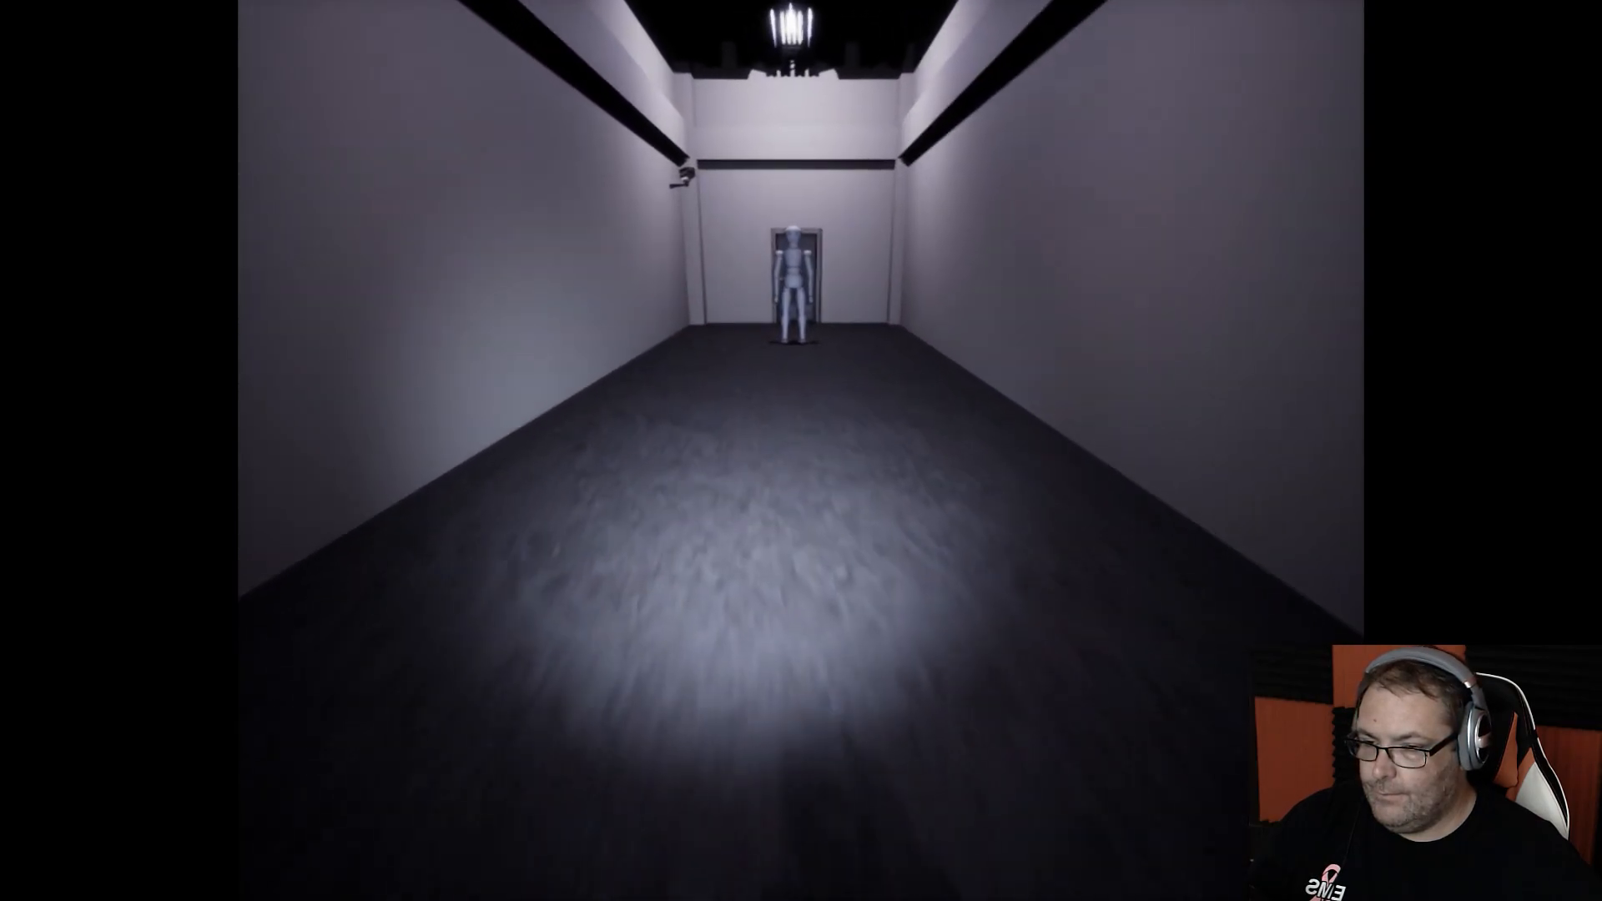
pyautogui.press('w')
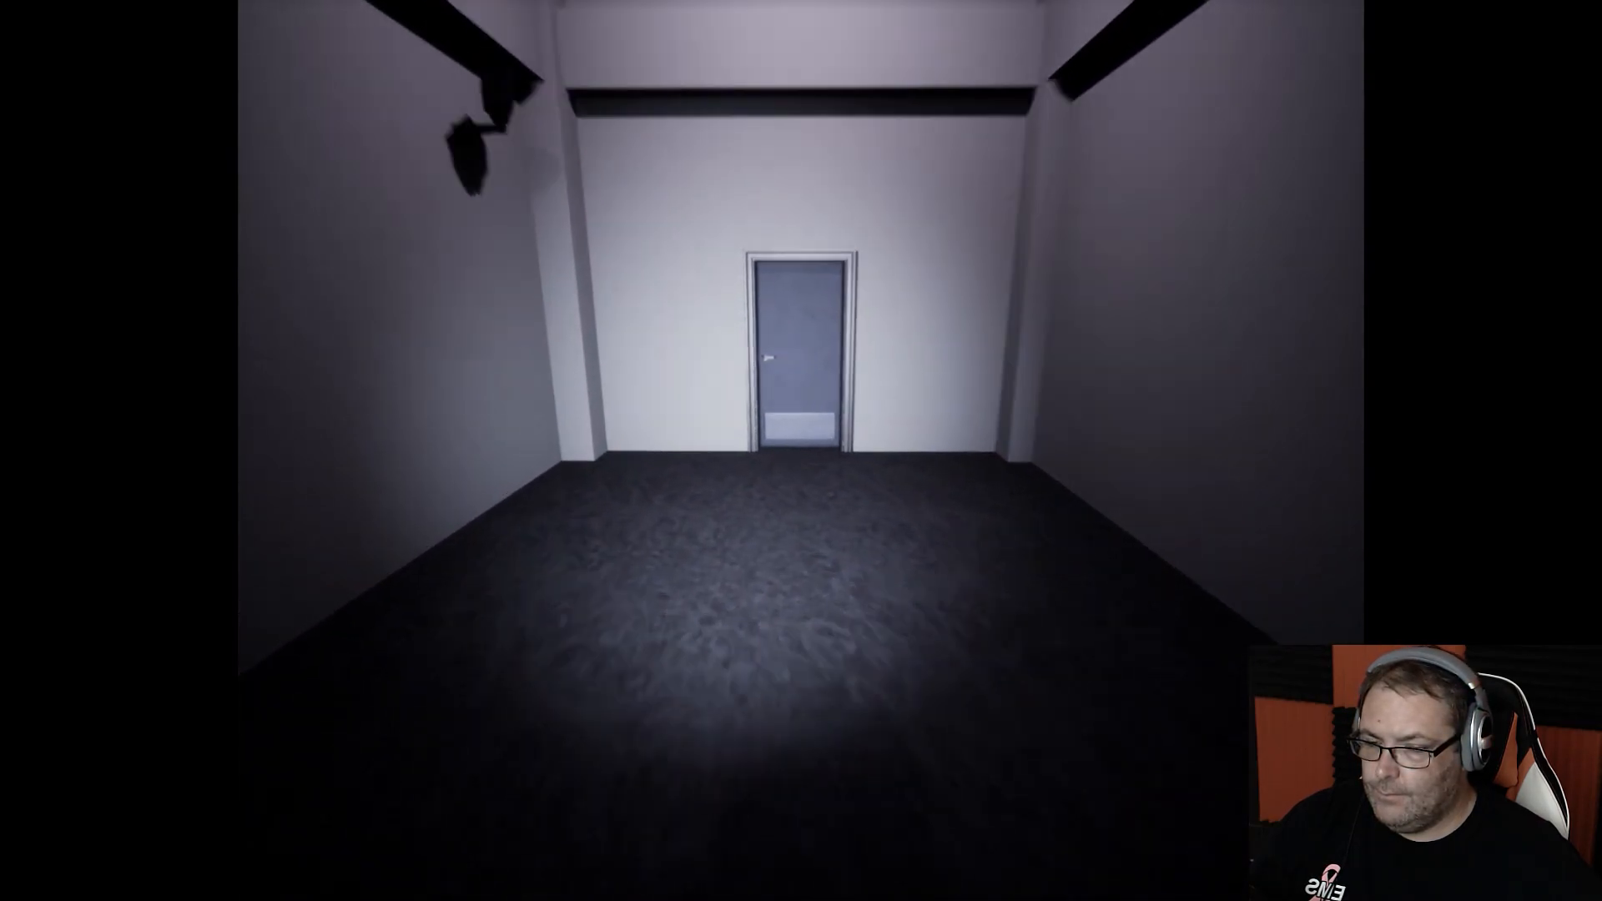
pyautogui.press('w')
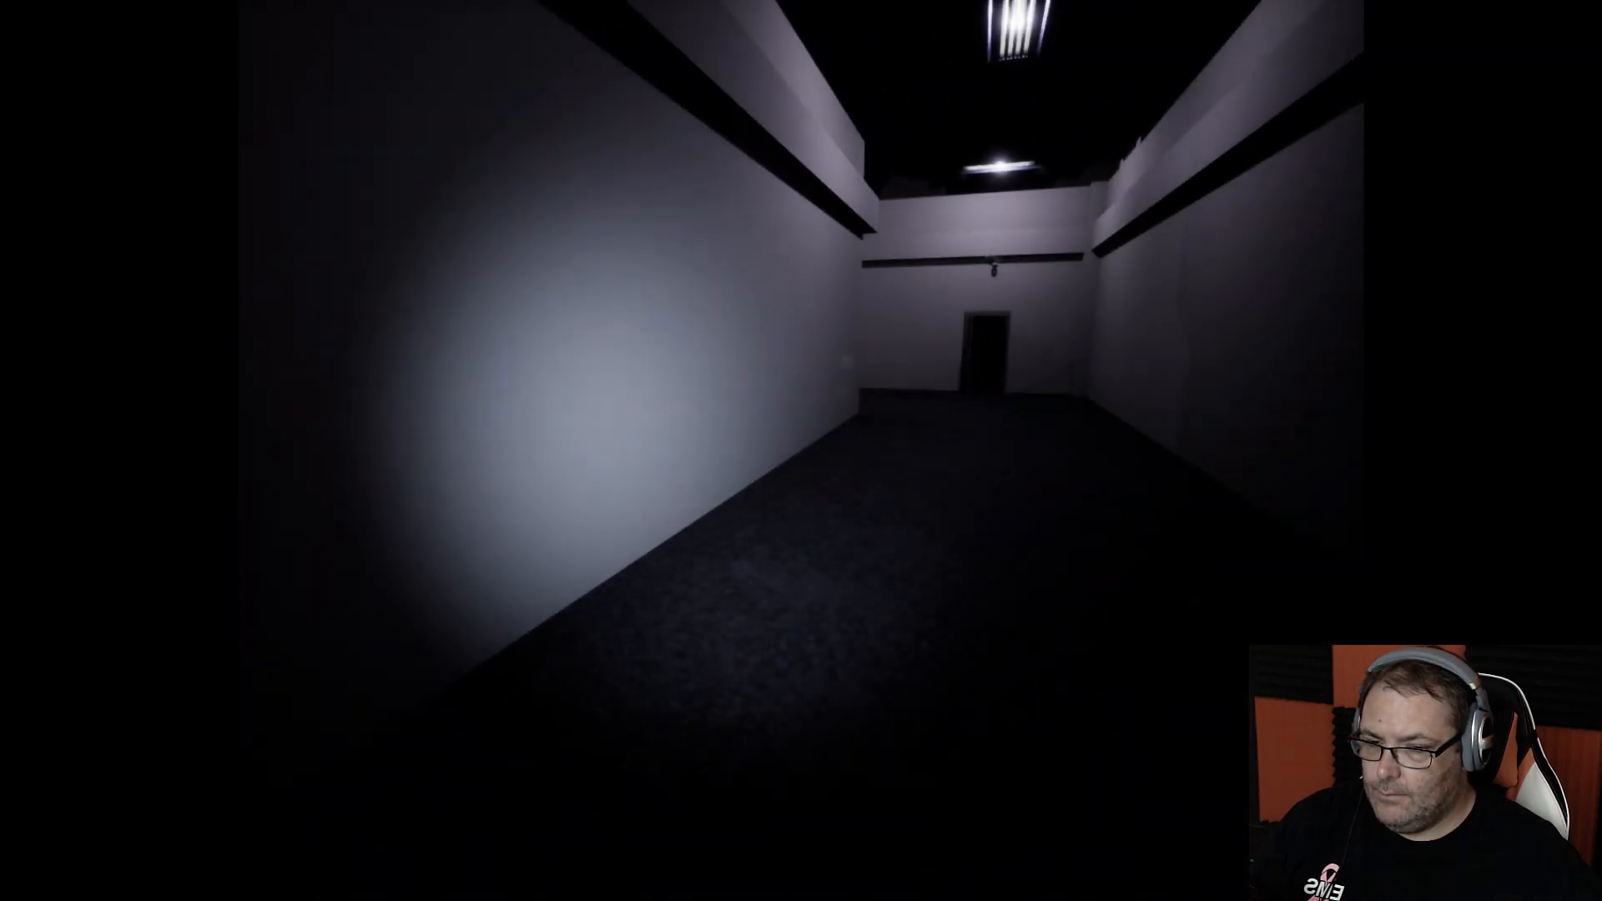
pyautogui.press('w')
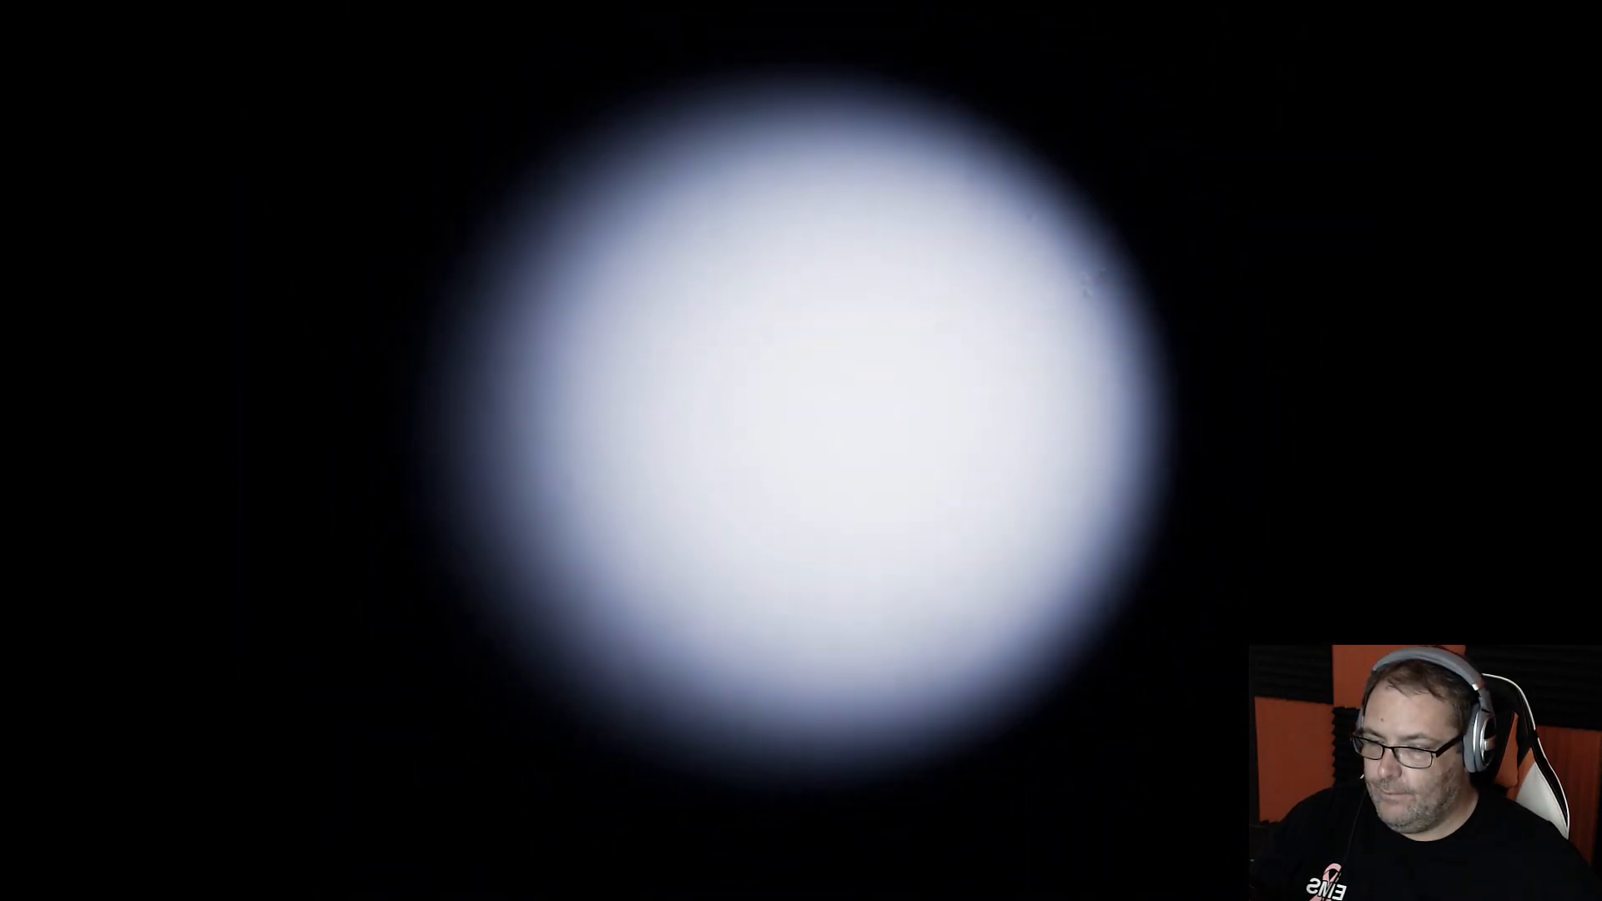
pyautogui.press('w')
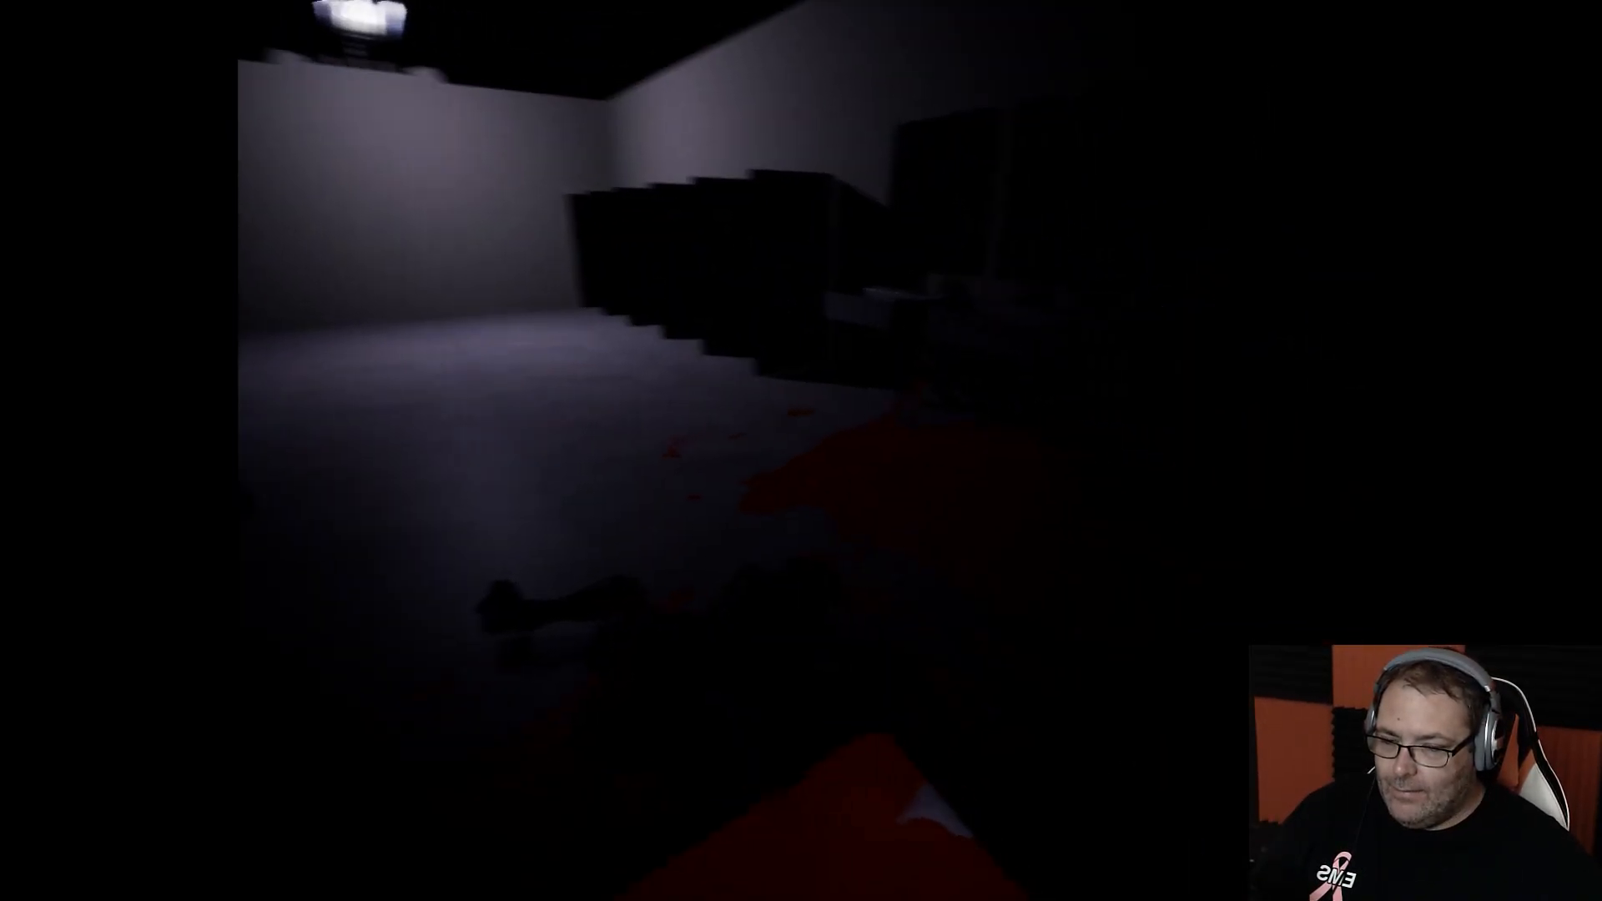
# Step: Leave the bloody bathroom into the grey corridor and walk past the crawling figure to the doorway
pyautogui.press('e')
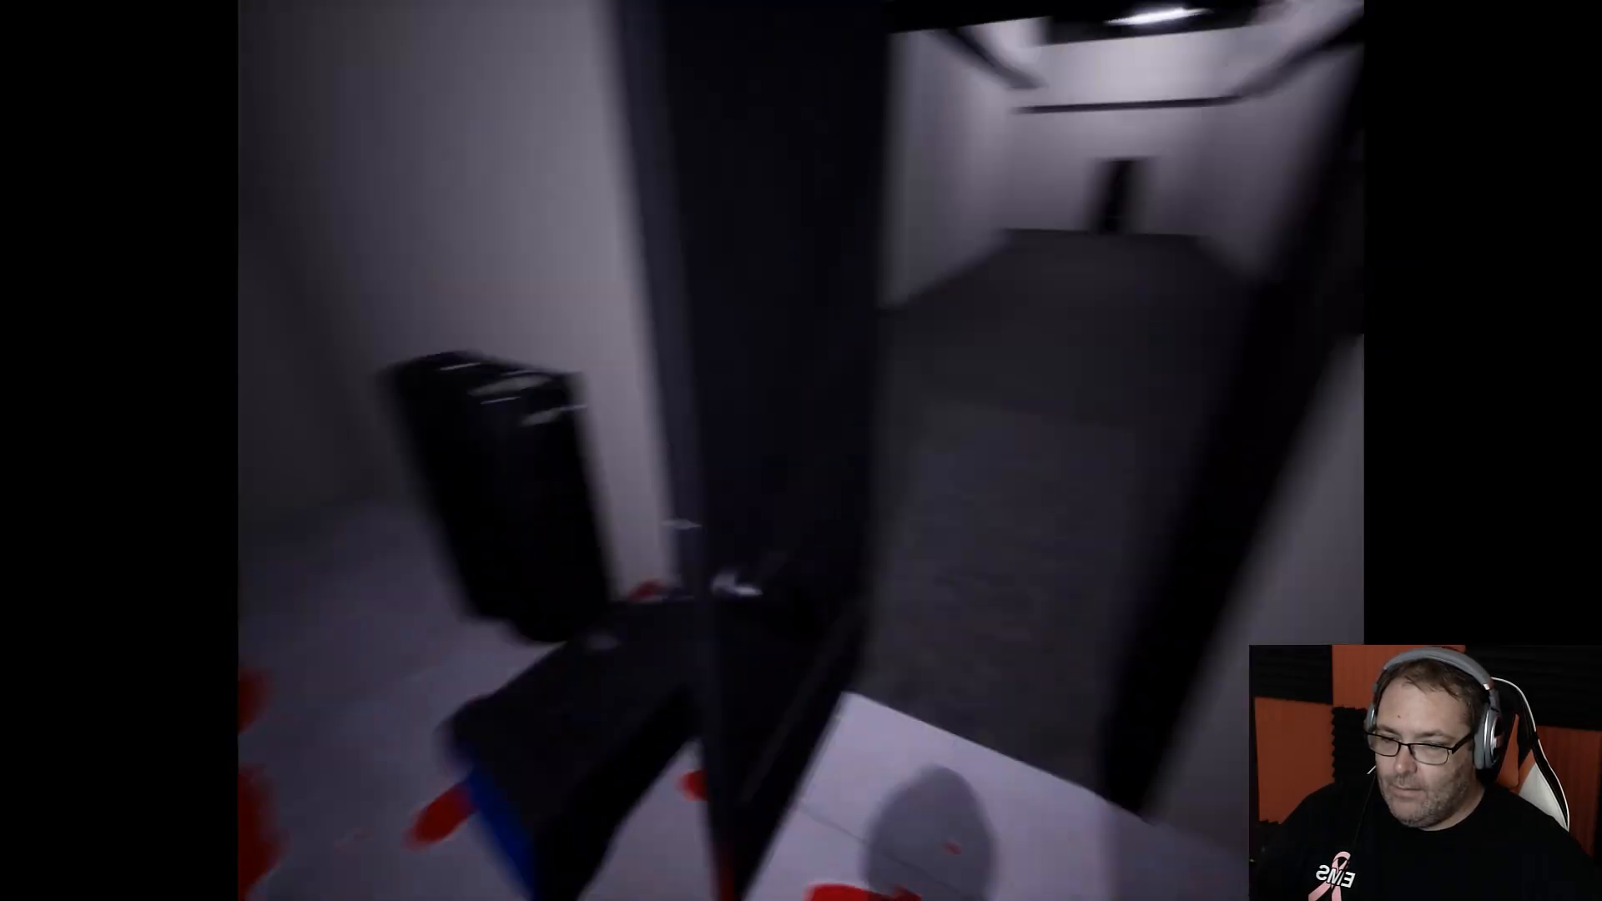
pyautogui.press('w')
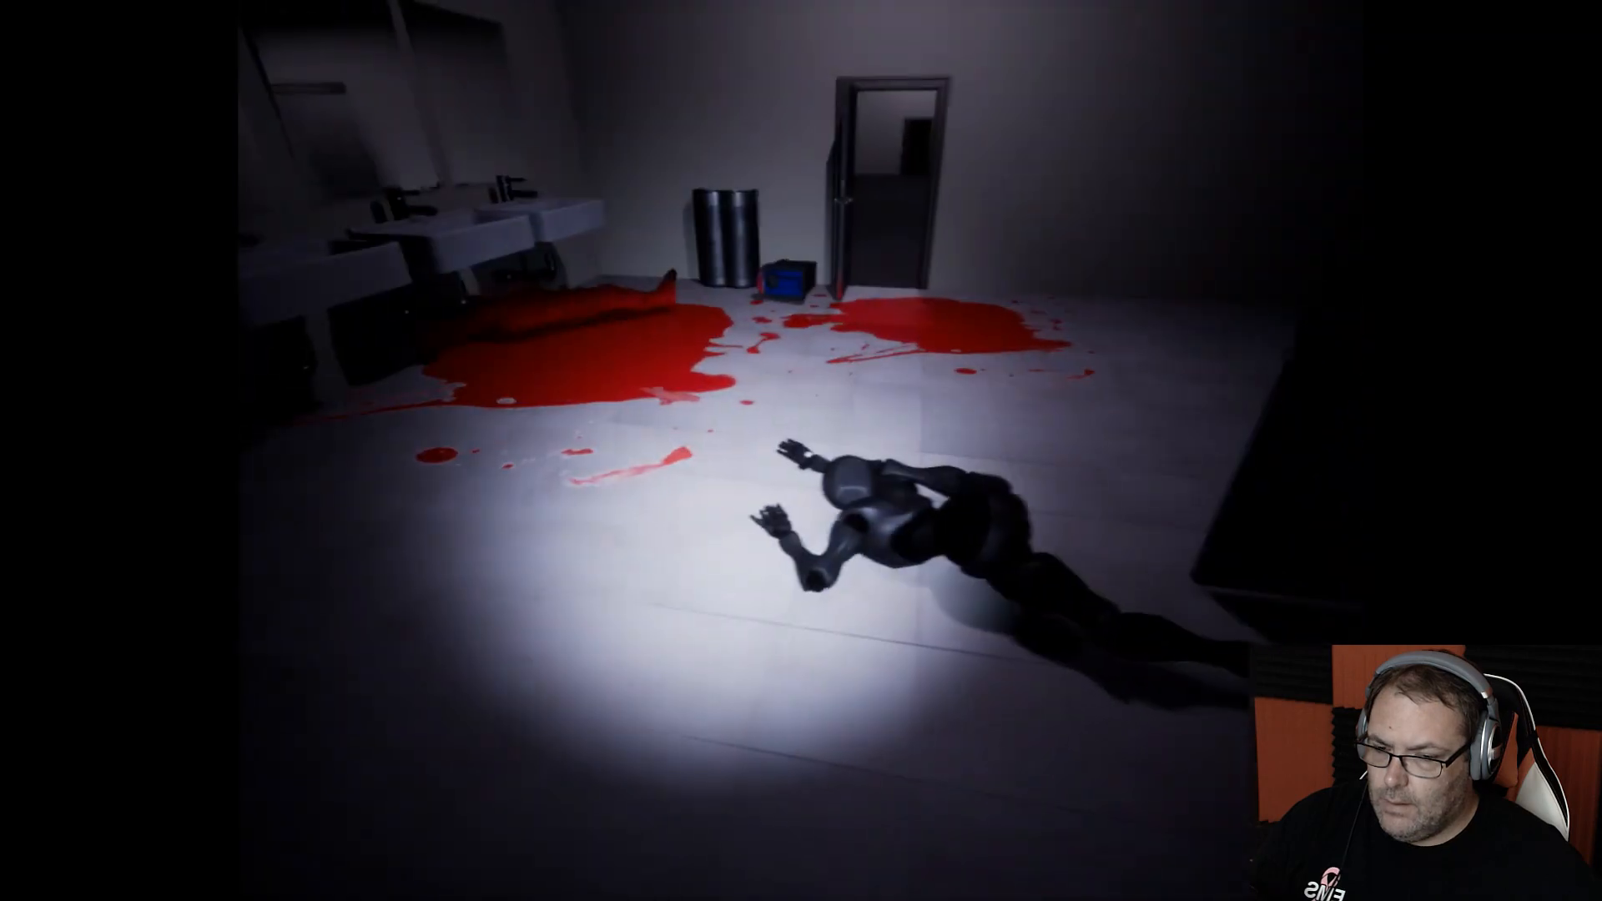
pyautogui.press('w')
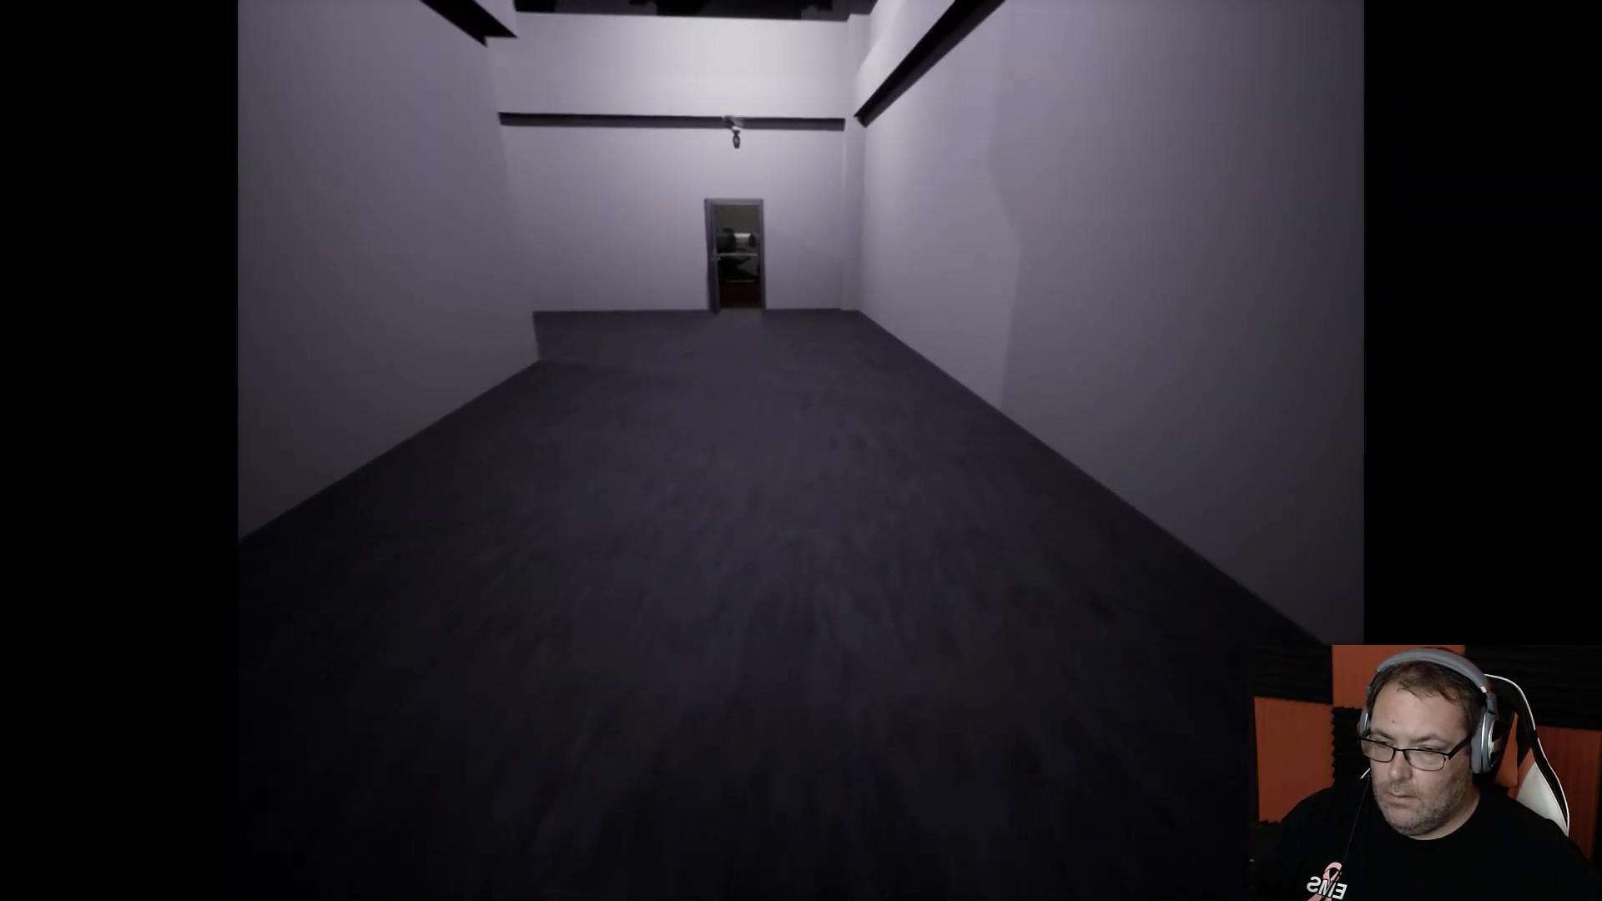
pyautogui.press('w')
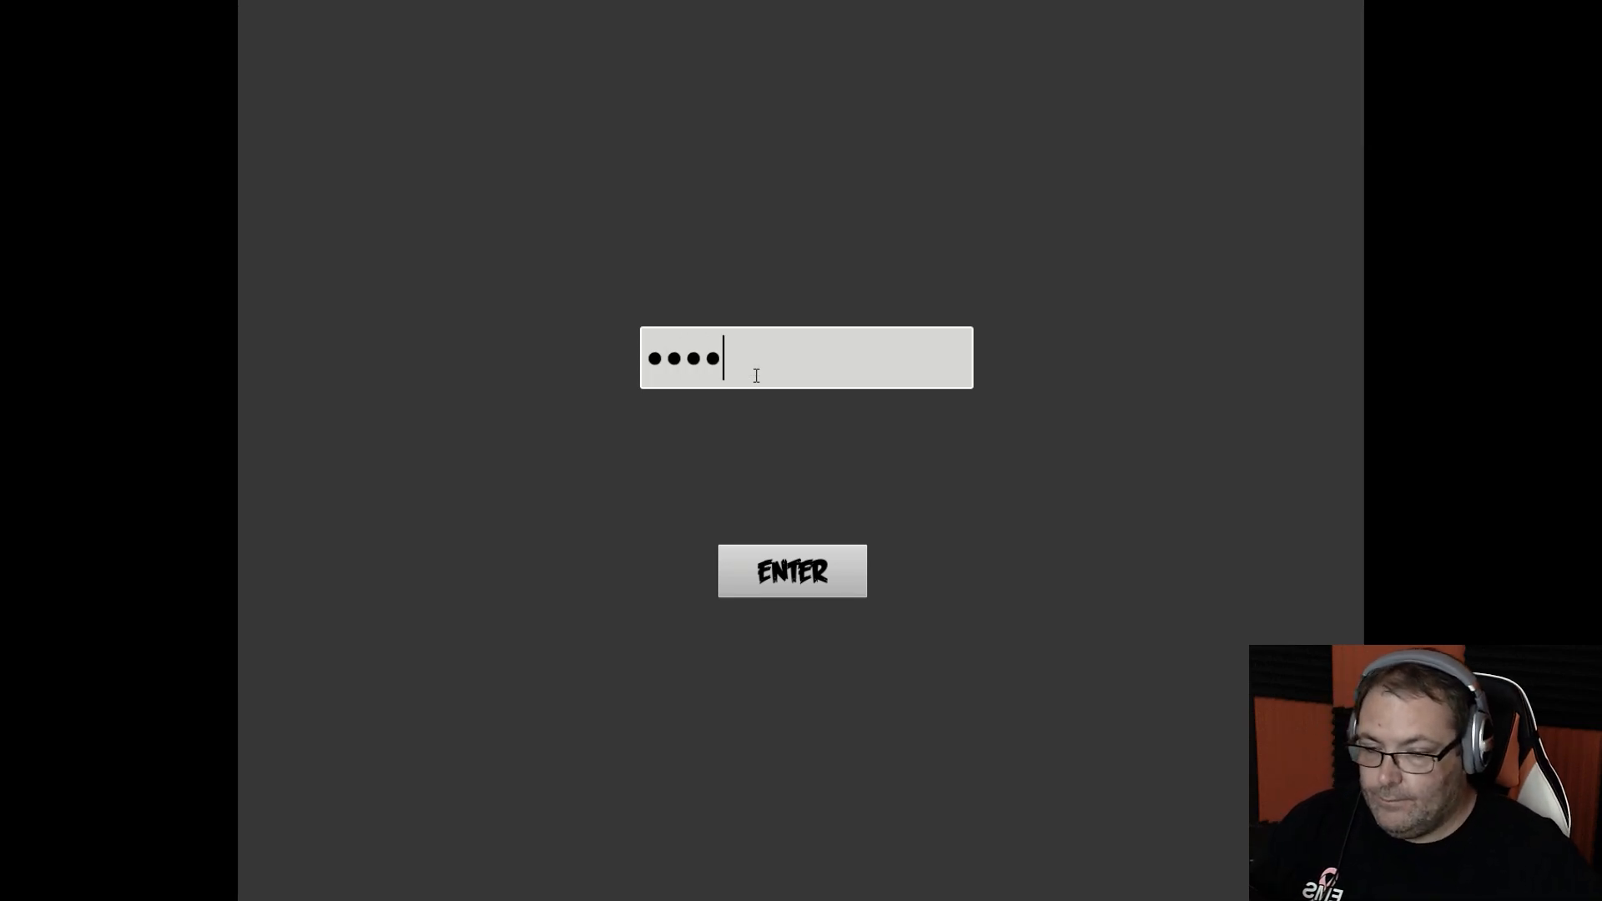
# Step: Submit the four-digit code to the safe and step onto the 6th floor toward the vending machines
pyautogui.press('Return')
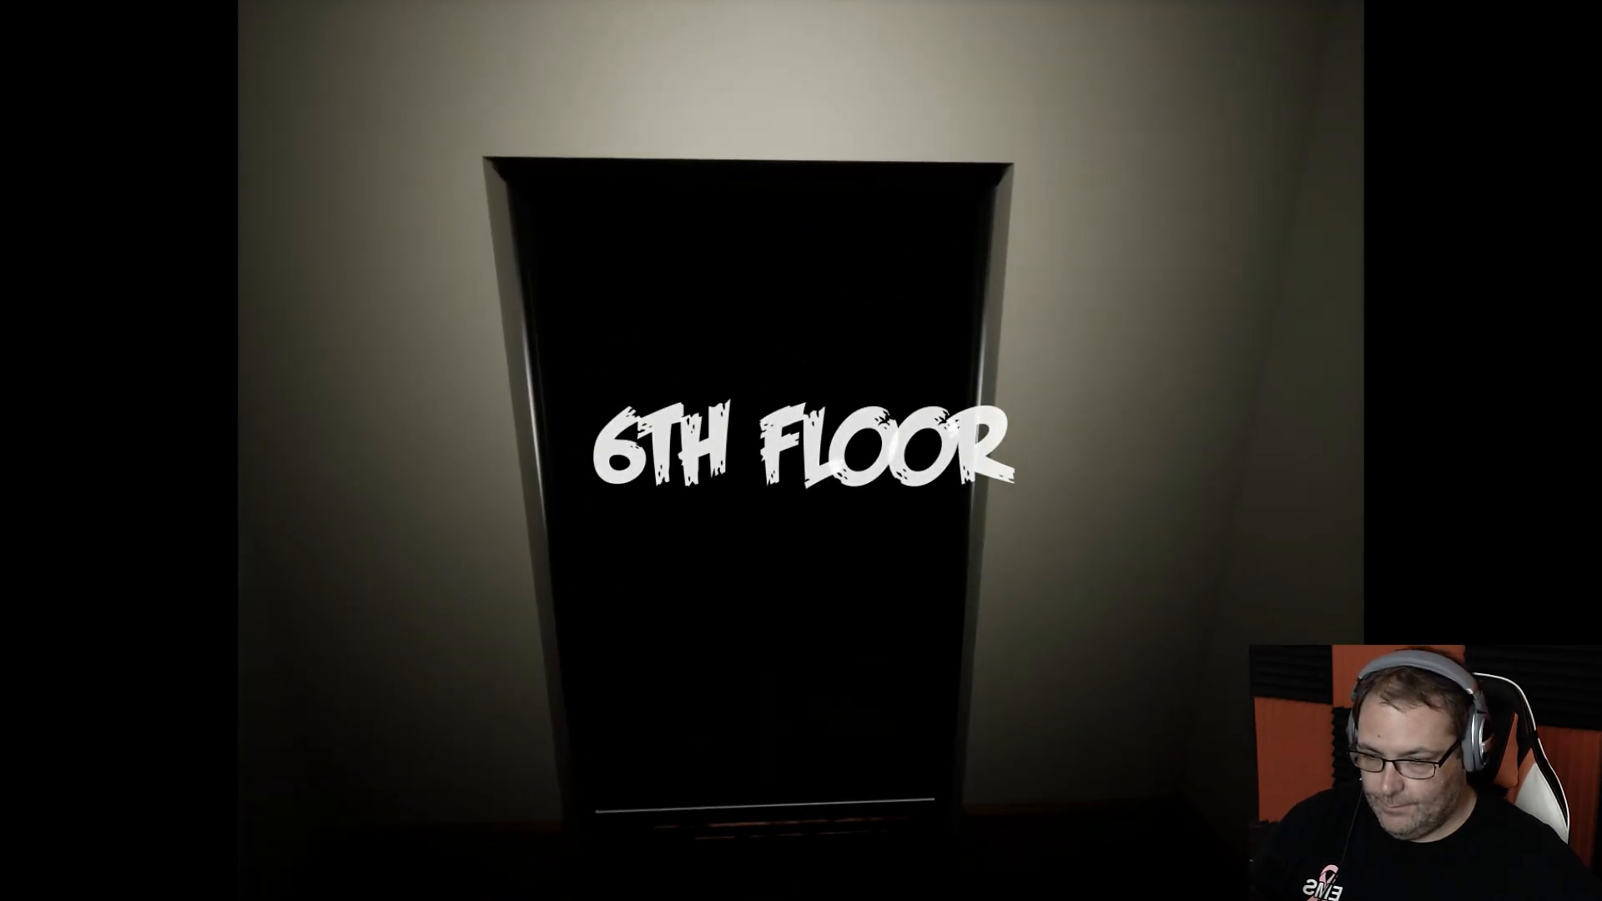
pyautogui.press('w')
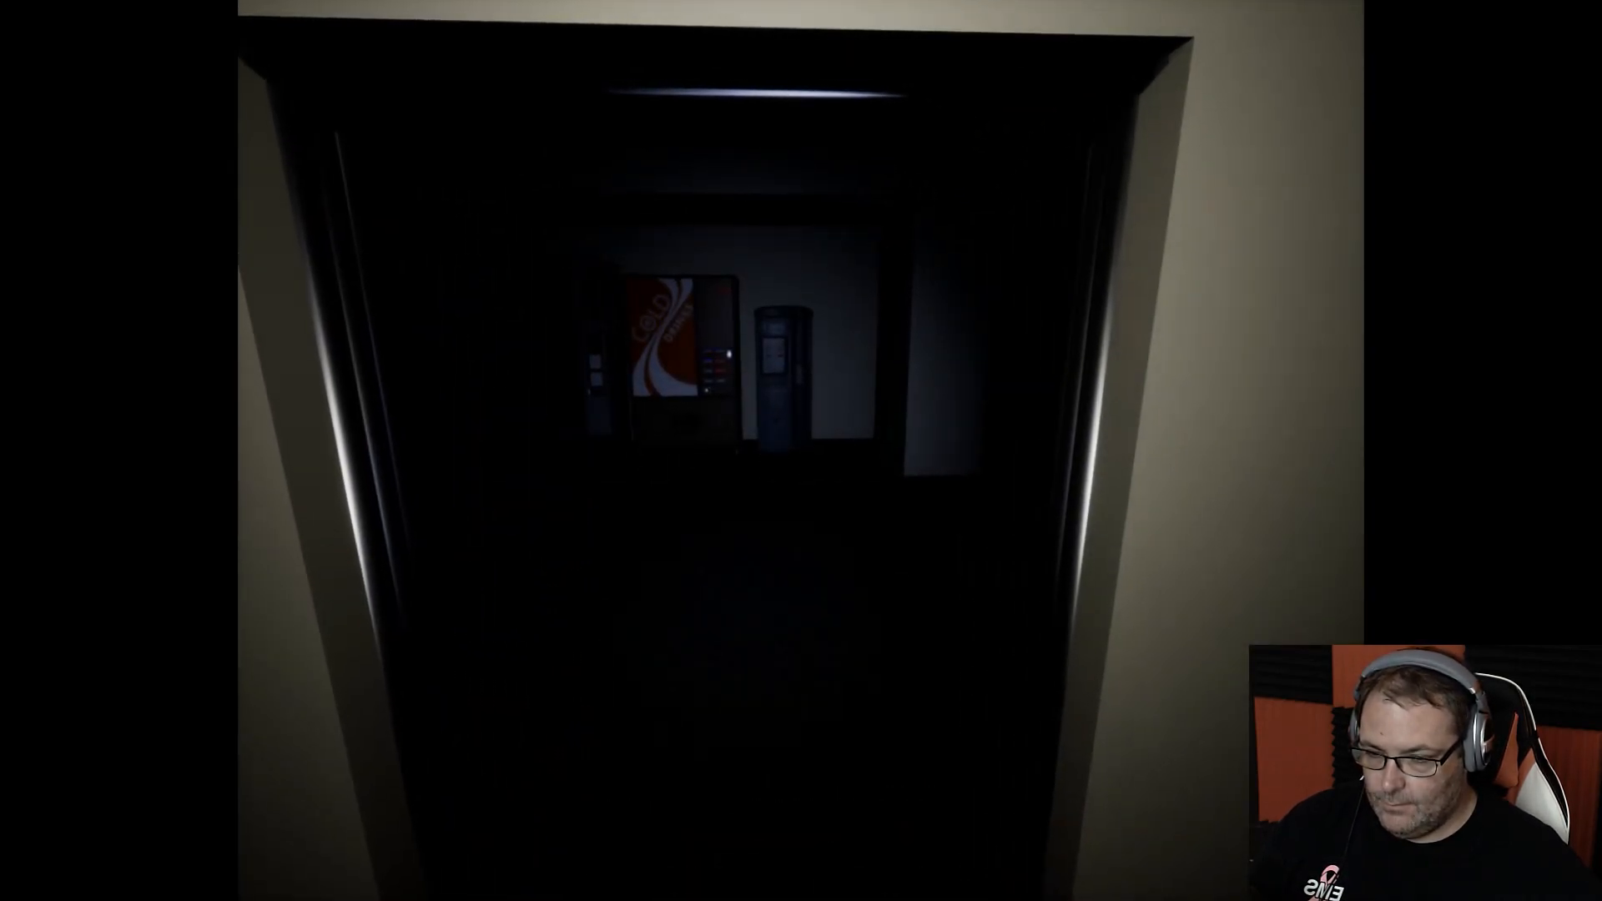
pyautogui.press('w')
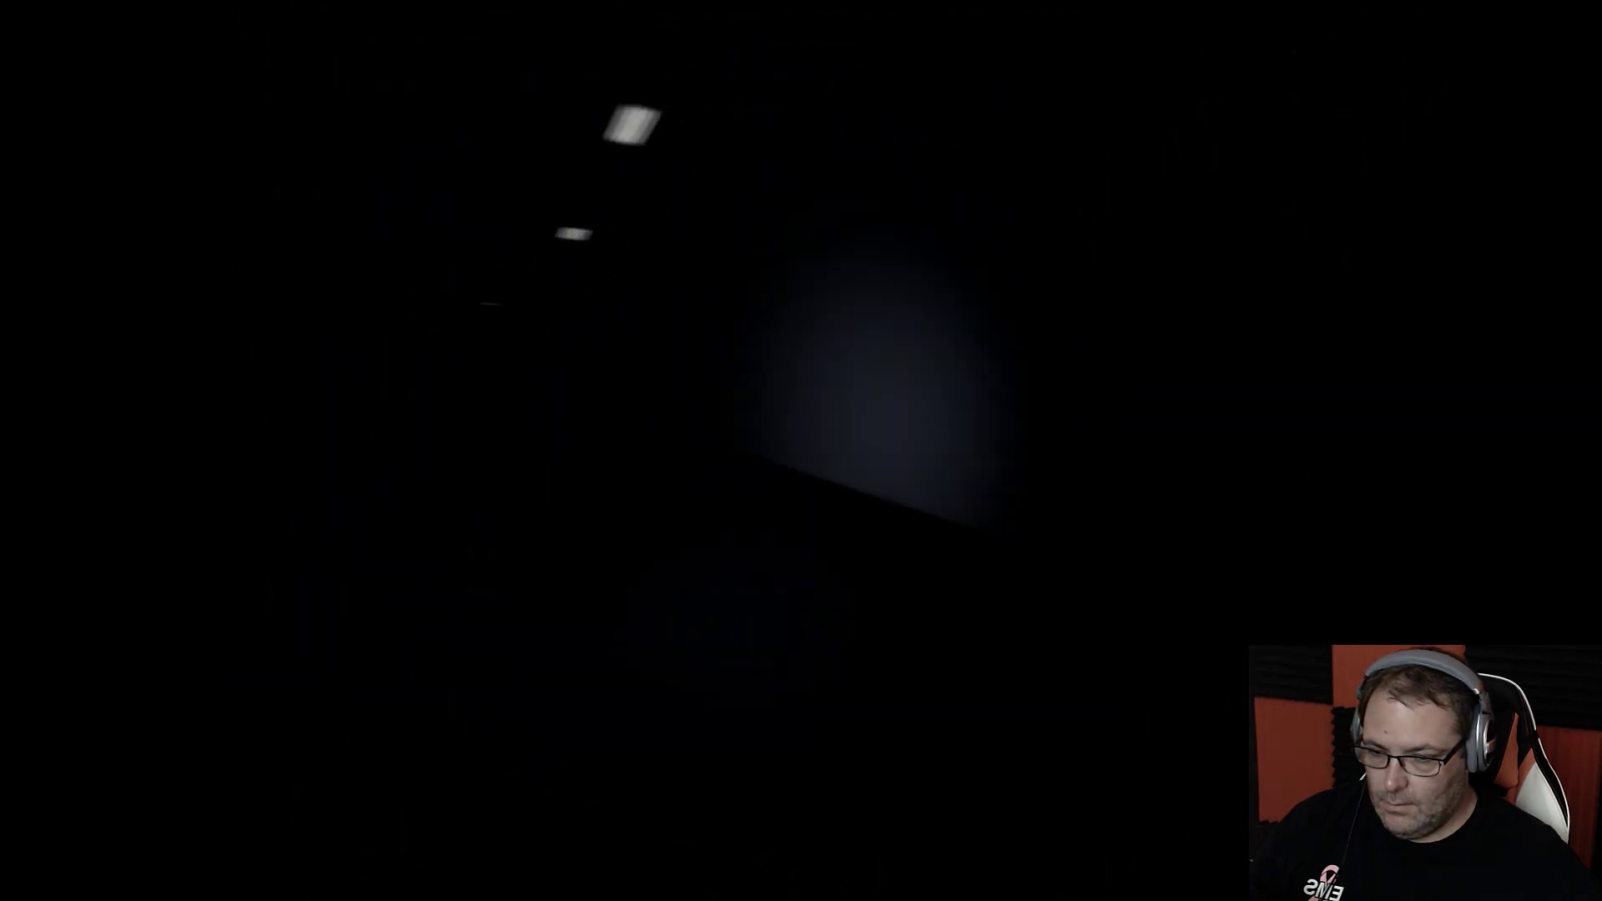
pyautogui.moveTo(801, 451); pyautogui.dragTo(802, 451)
pyautogui.press('w')
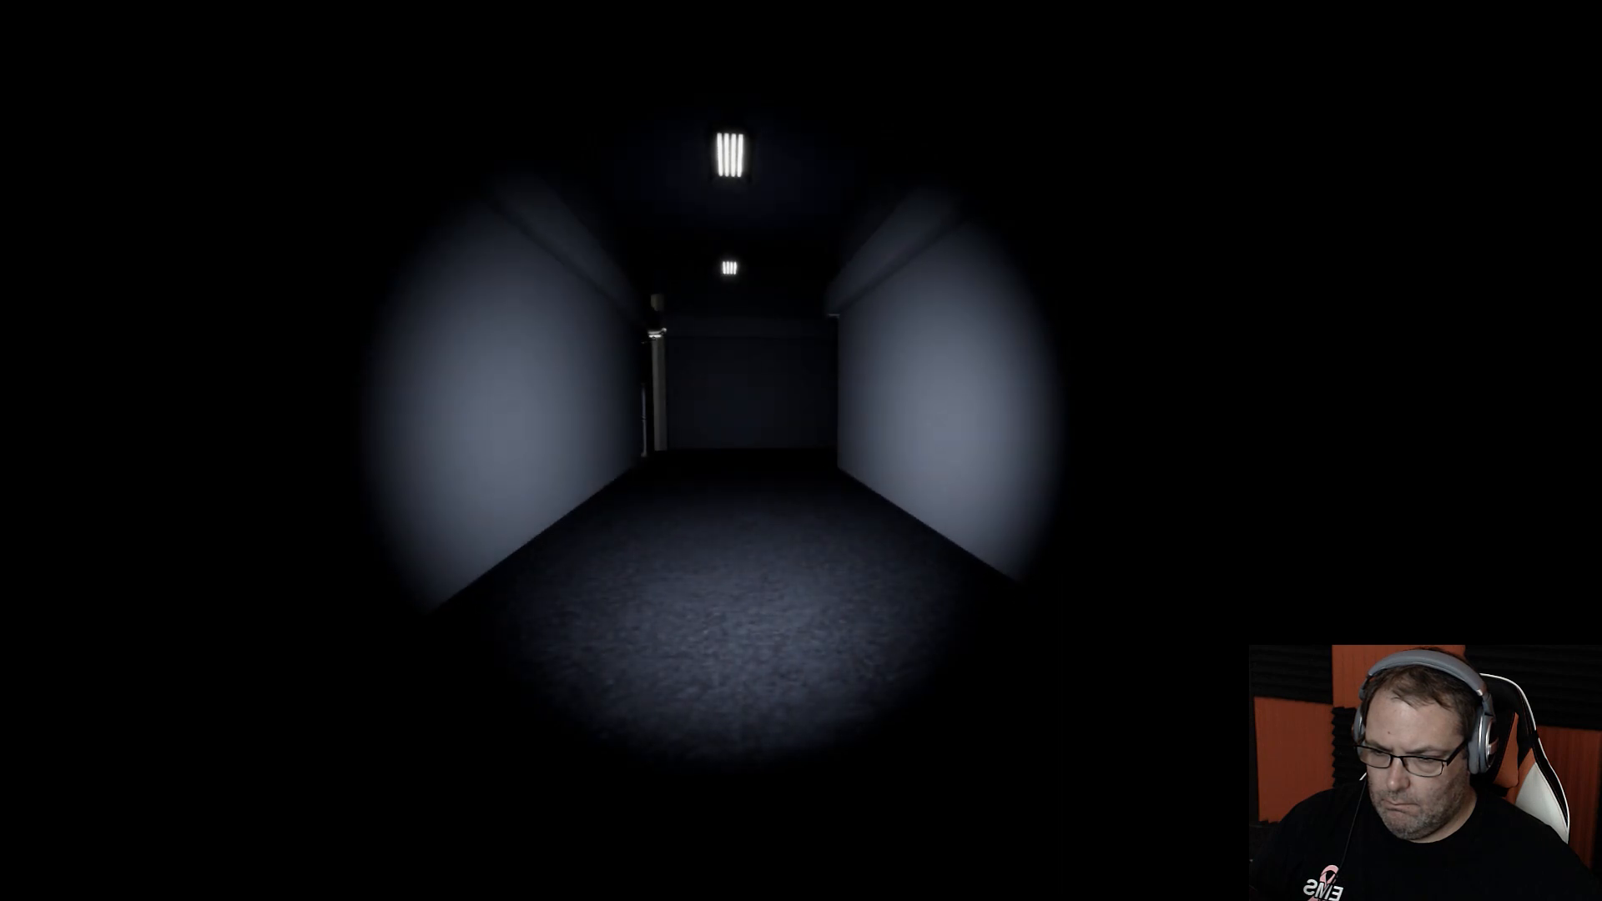
pyautogui.press('w')
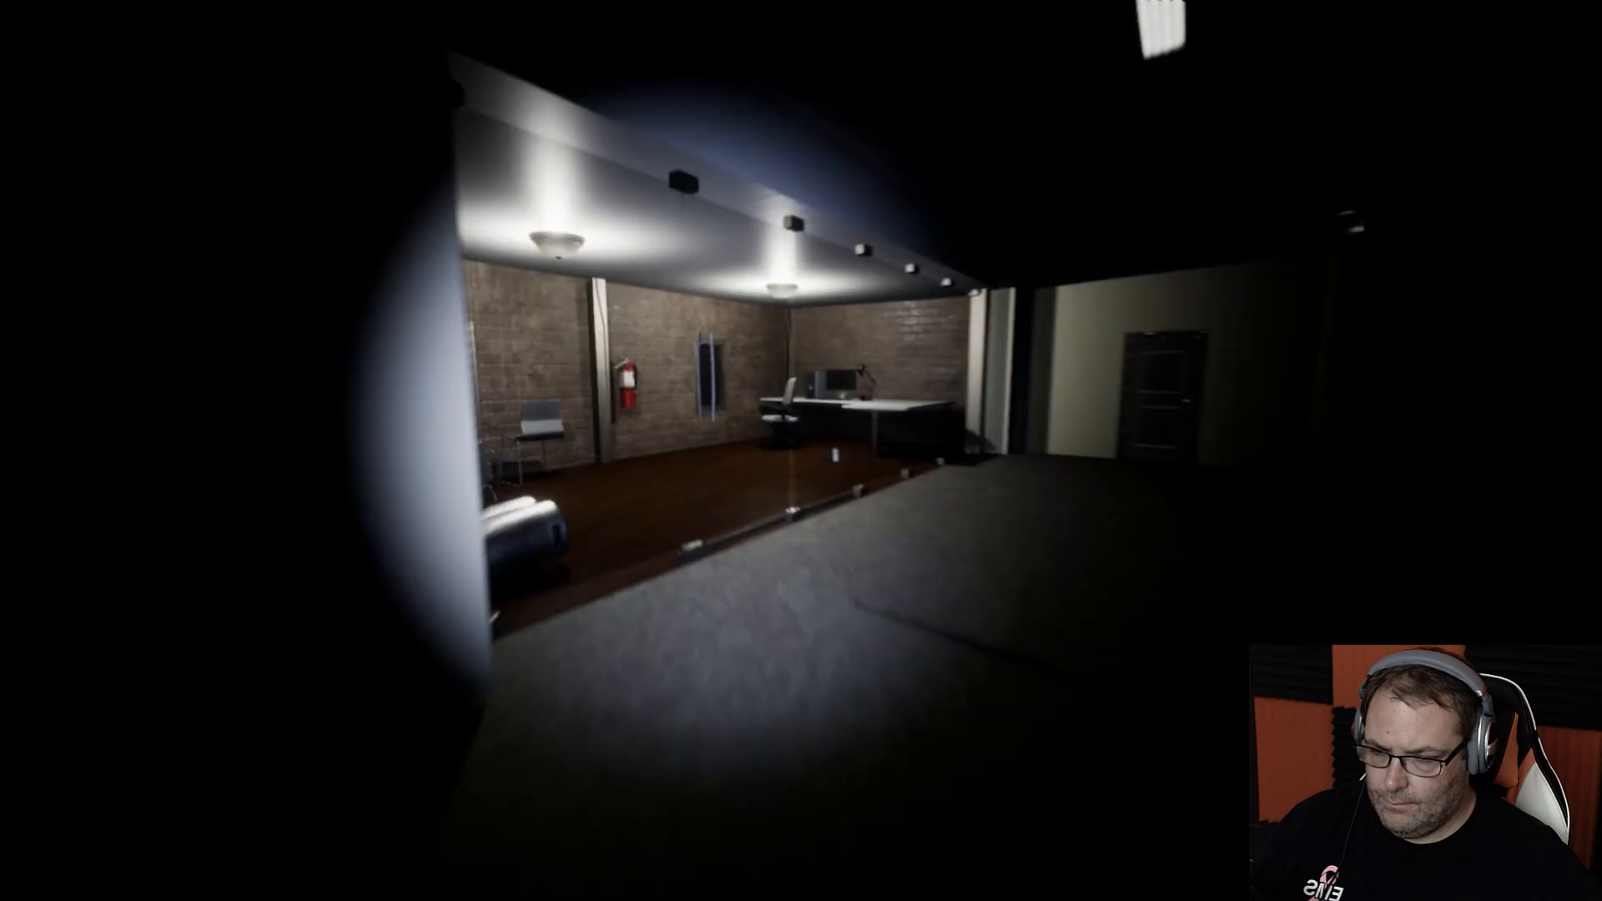
# Step: Walk along the glass-walled office to the louvered door and examine the desk monitor
pyautogui.press('w')
pyautogui.press('d')
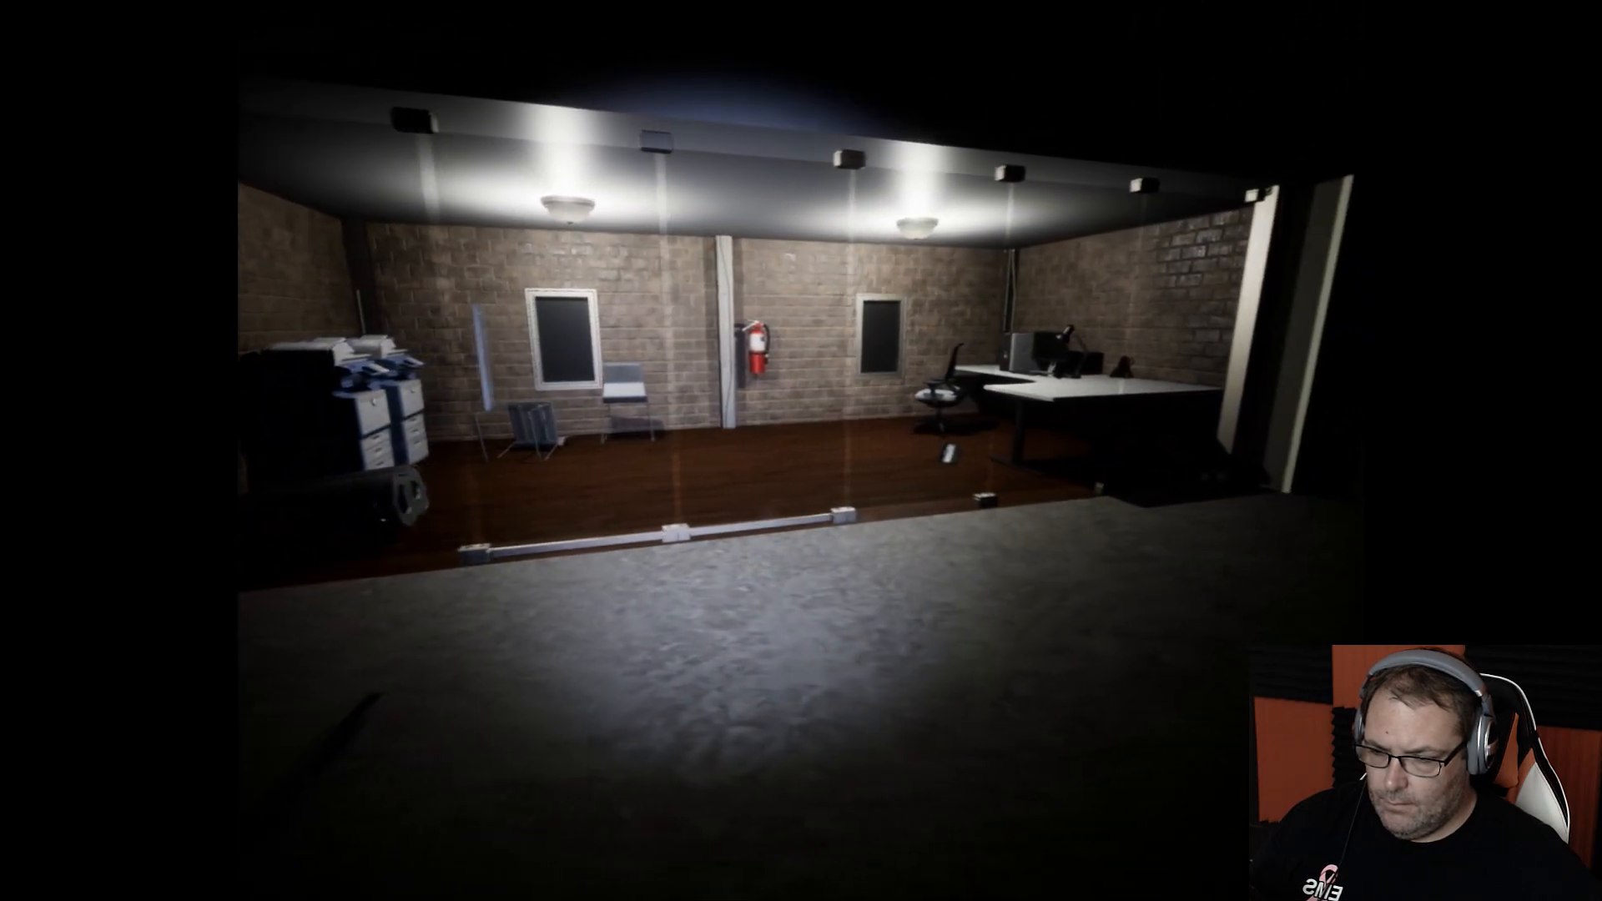
pyautogui.press('w')
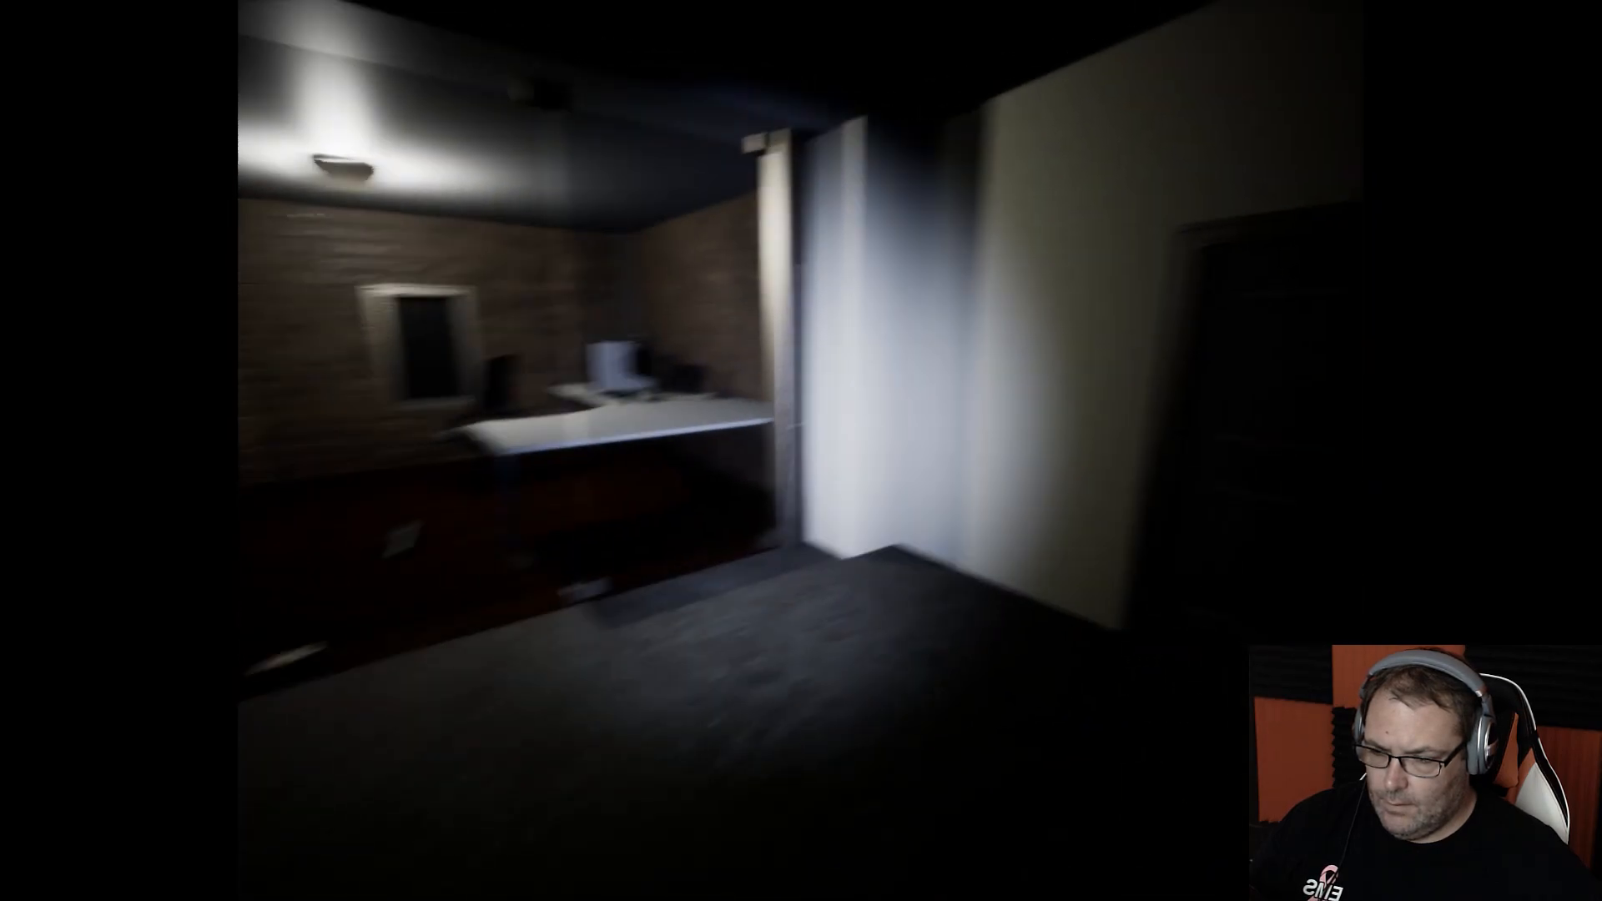
pyautogui.press('w')
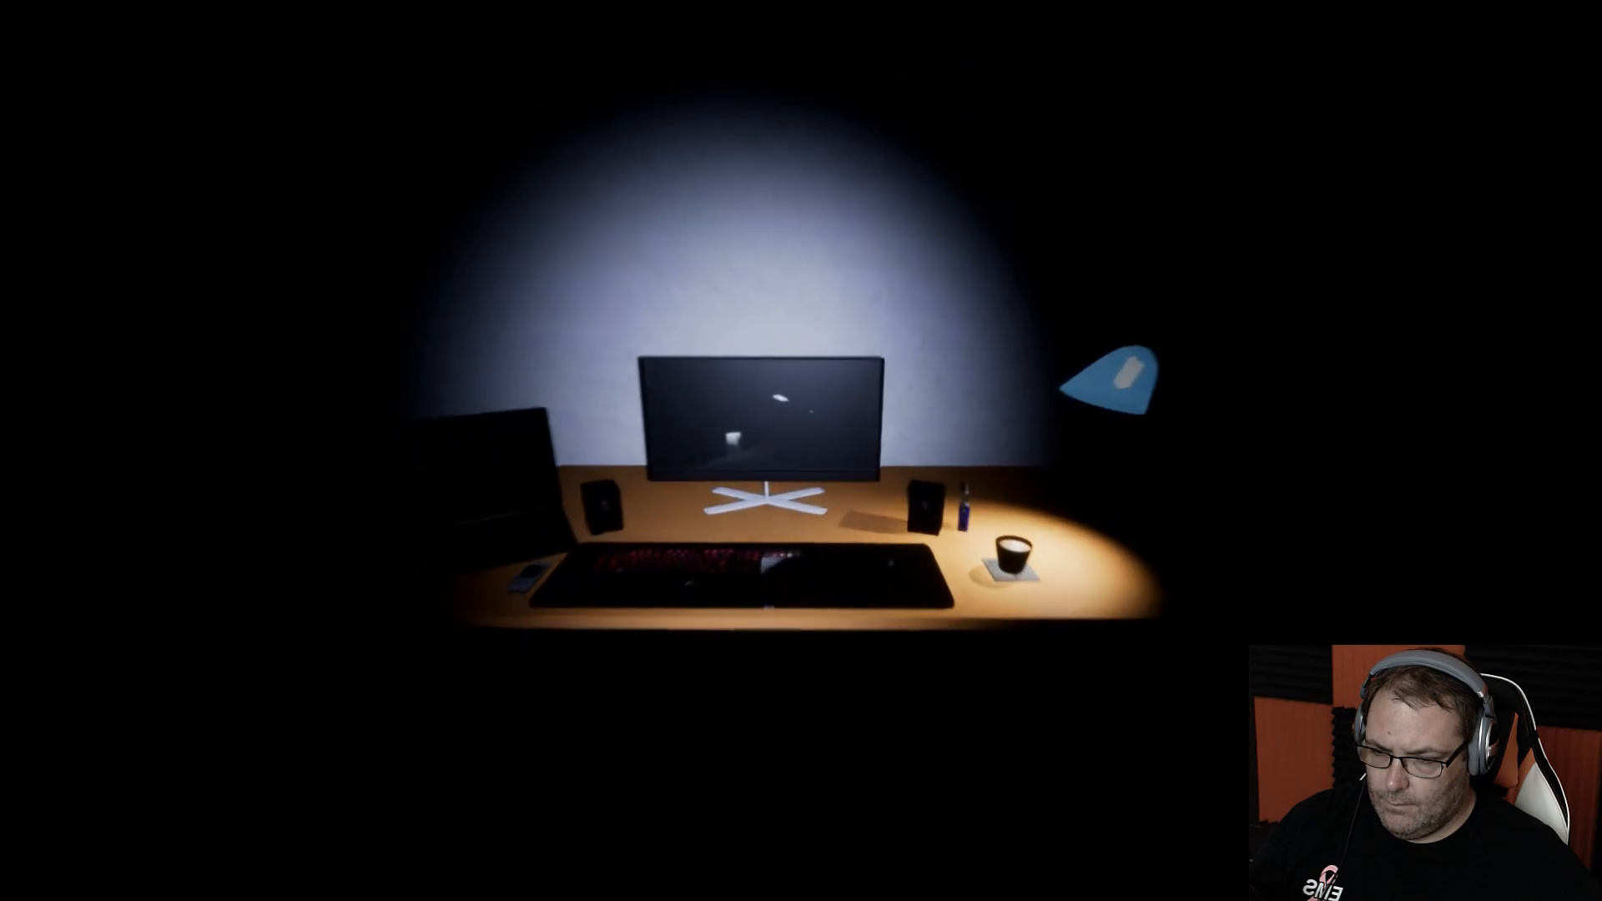
pyautogui.press('w')
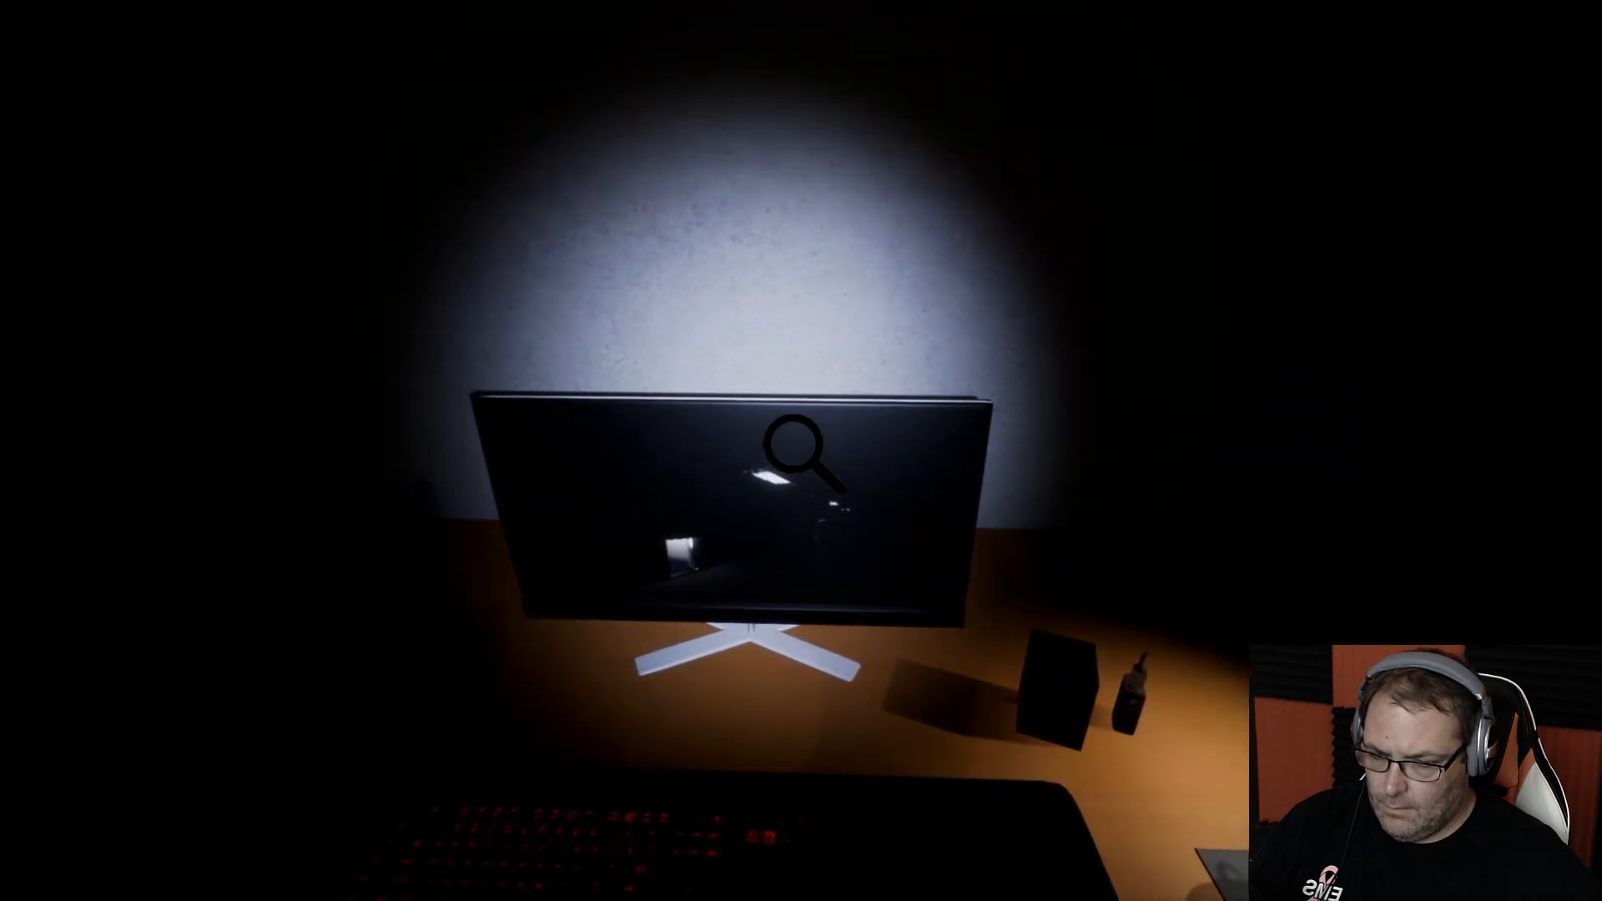
pyautogui.press('a')
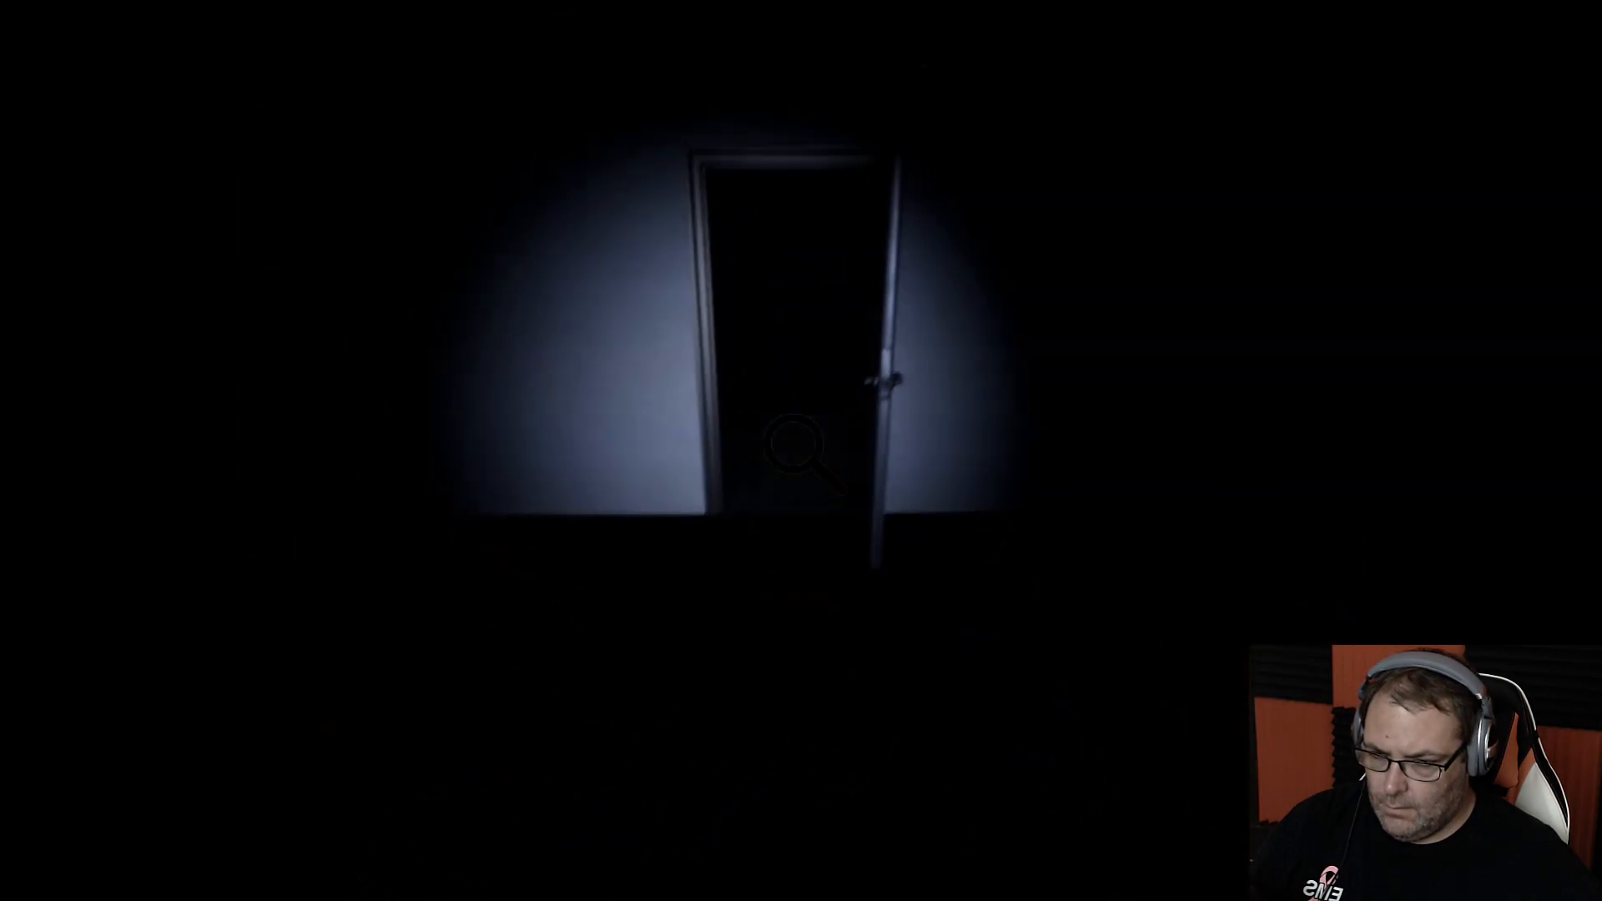
pyautogui.press('s')
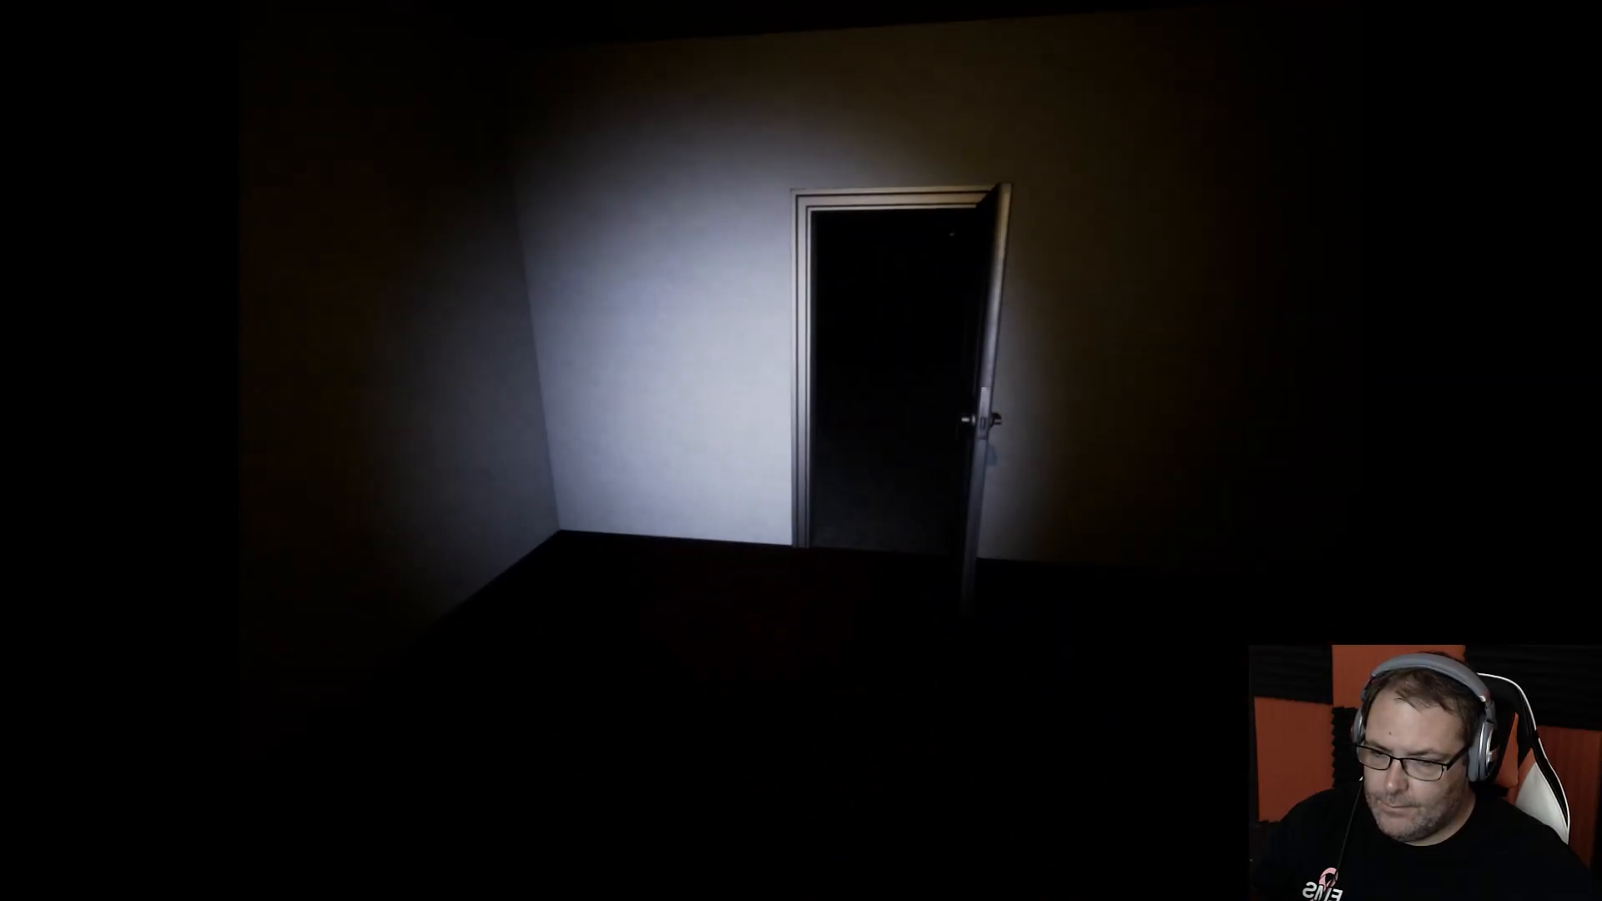
# Step: Cross the dim copier office, follow the dark corridor and open the meeting room door
pyautogui.press('w')
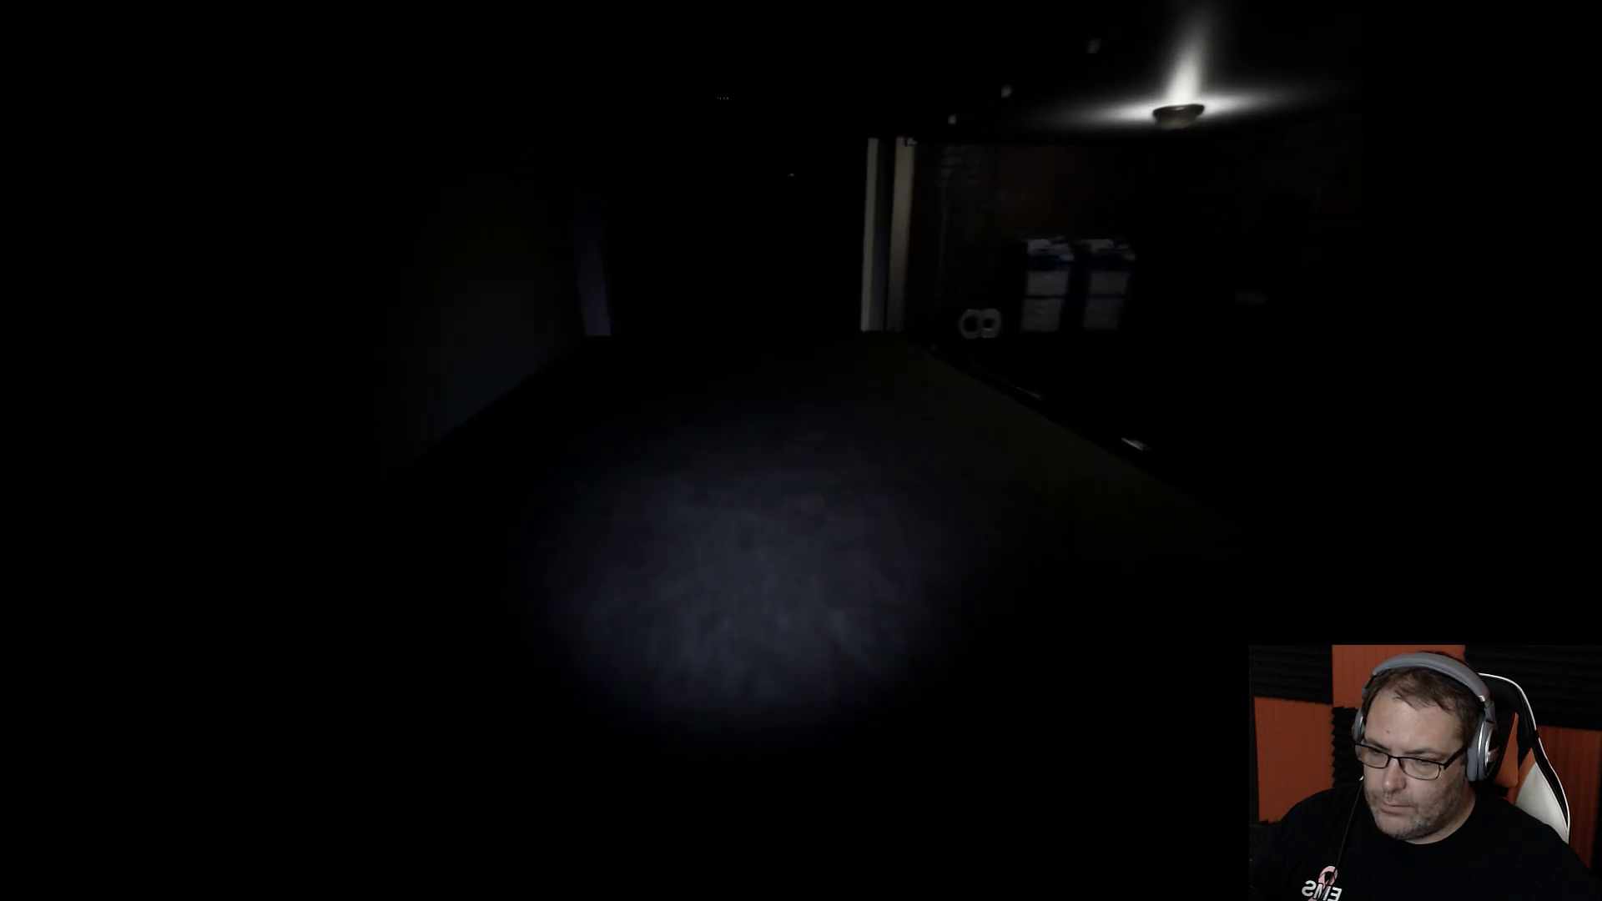
pyautogui.press('w')
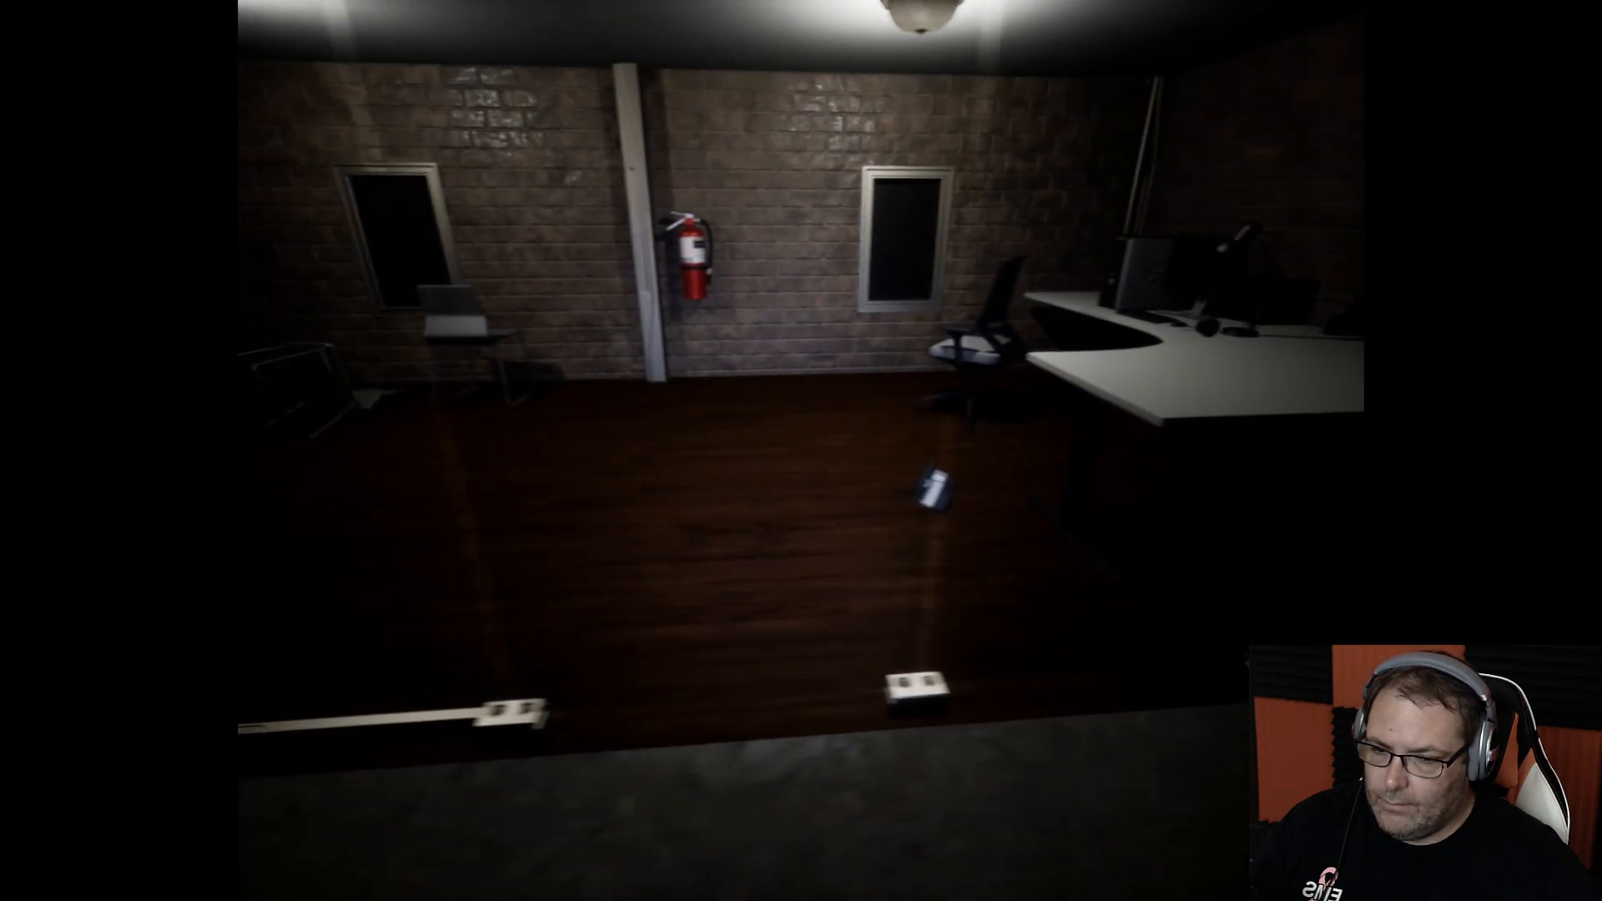
pyautogui.press('w')
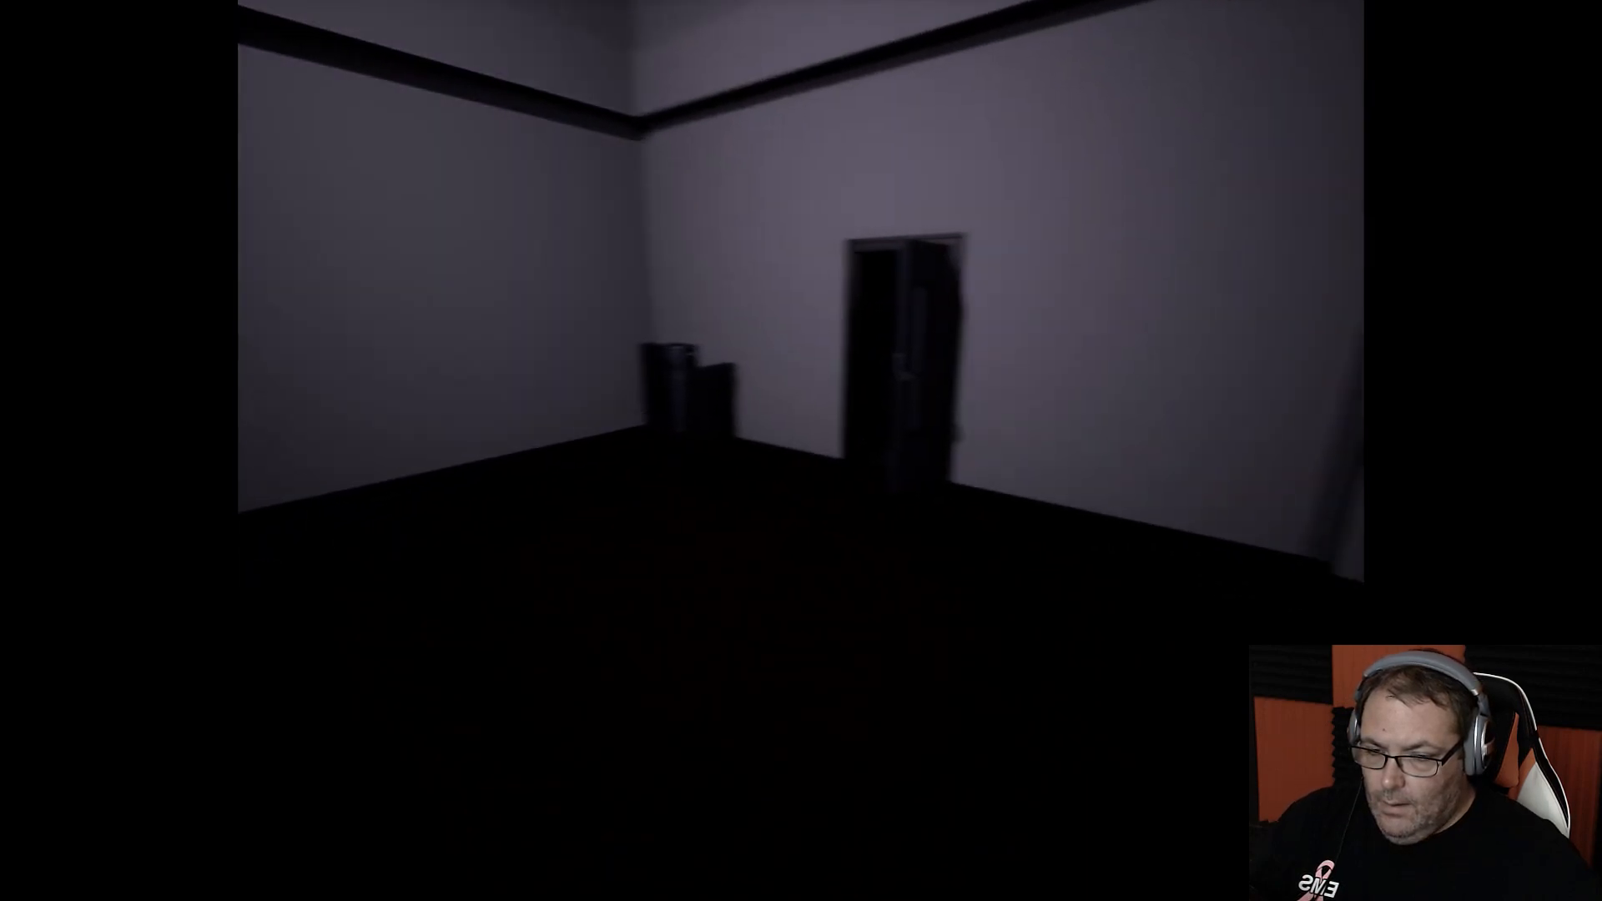
pyautogui.press('w')
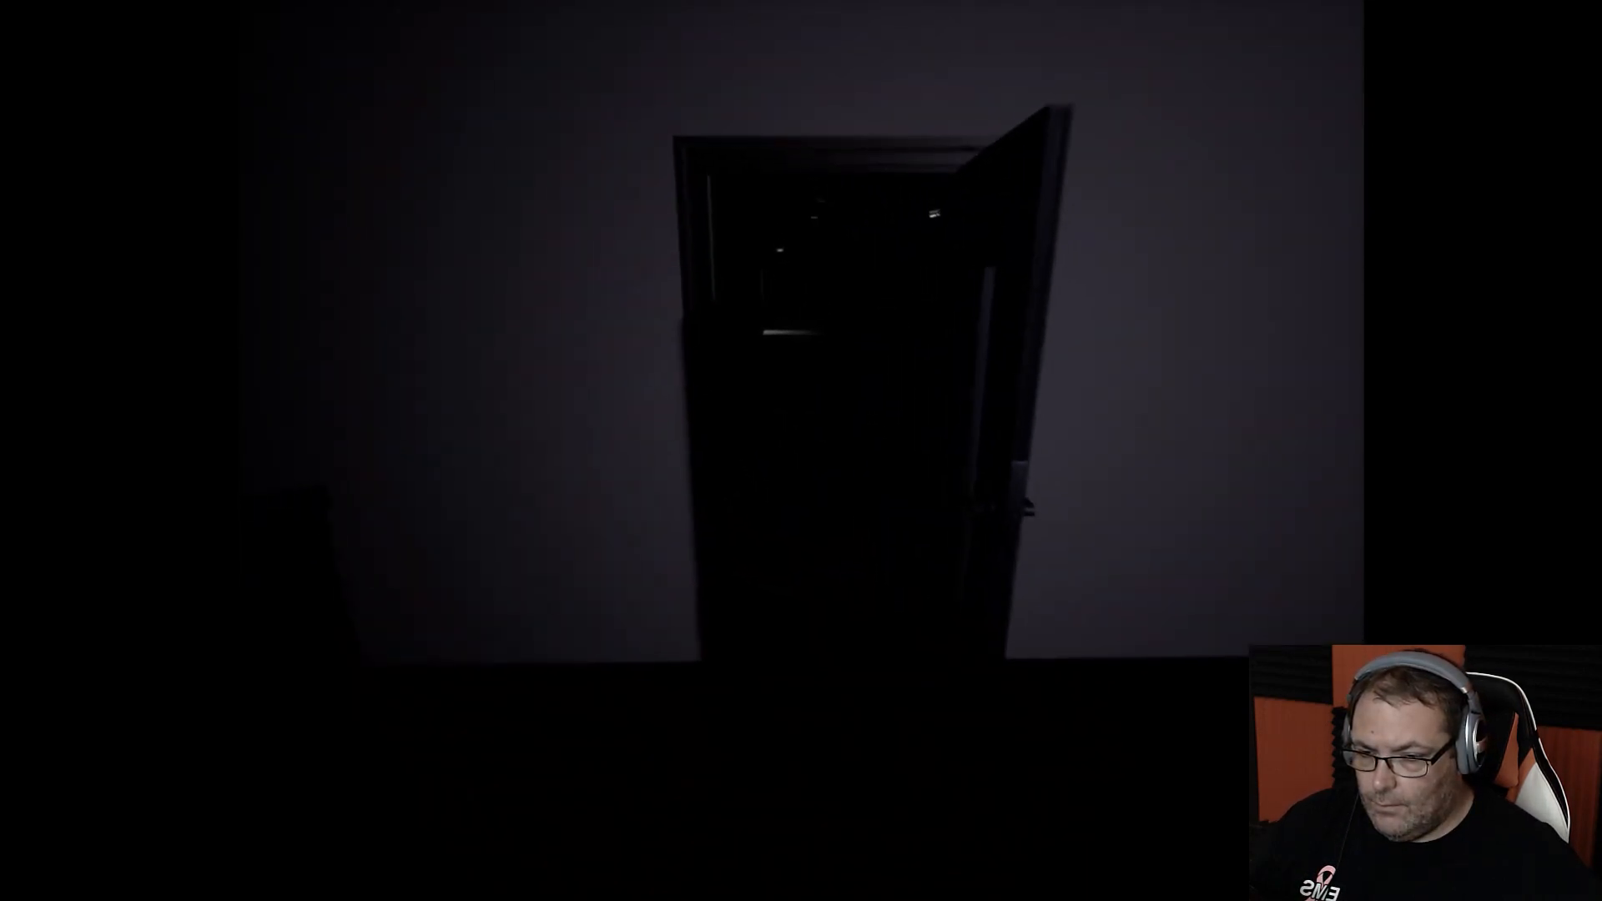
pyautogui.press('w')
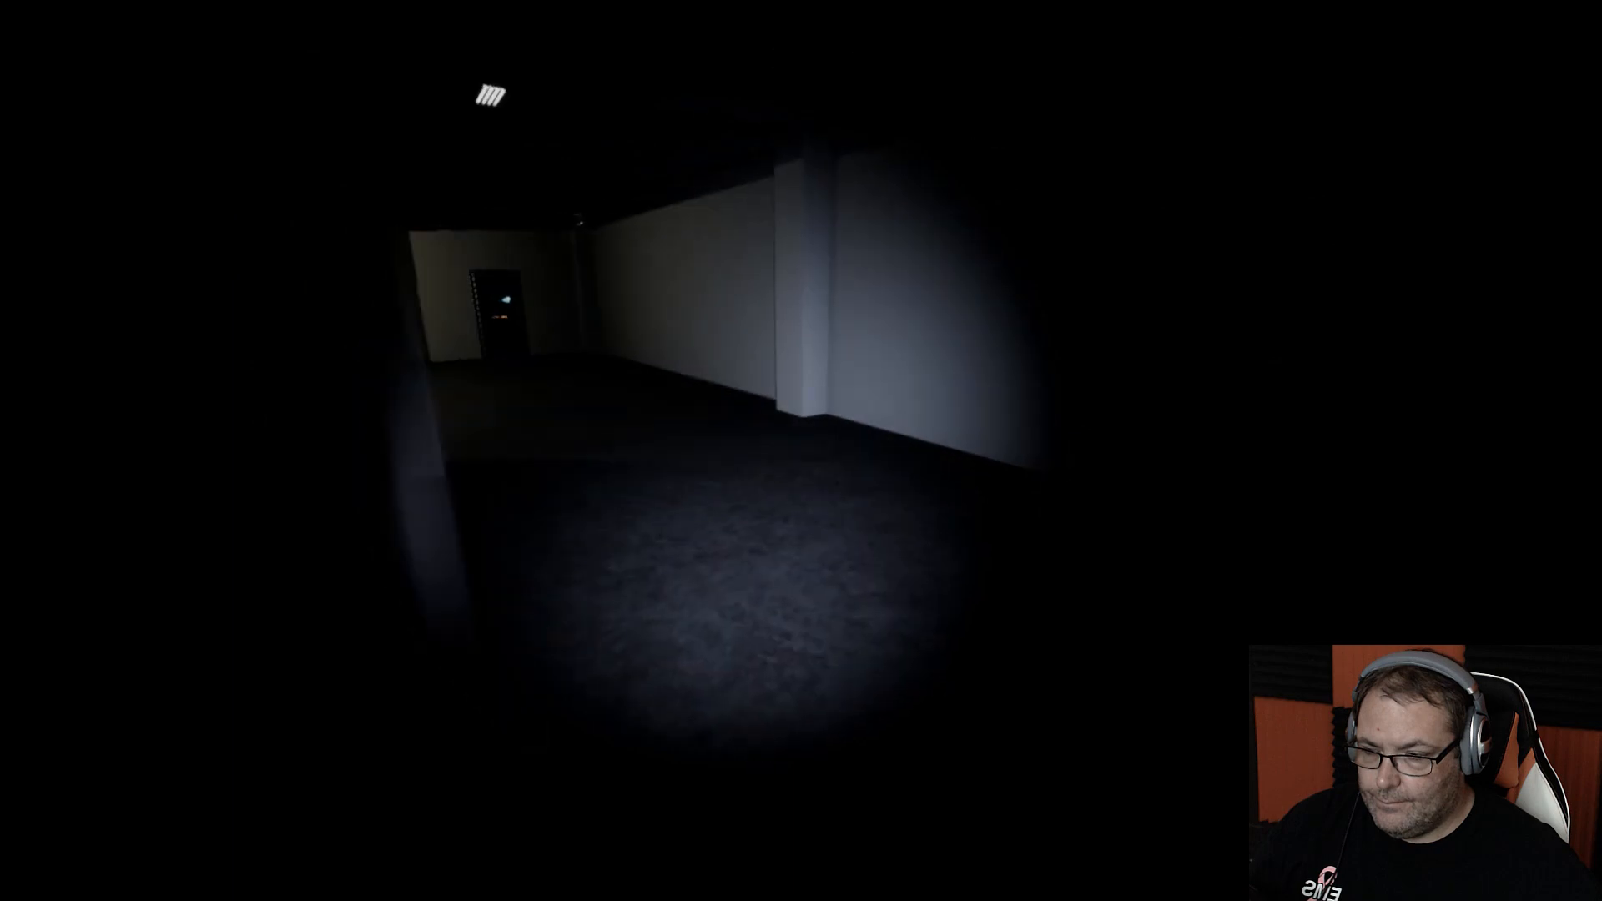
pyautogui.press('w')
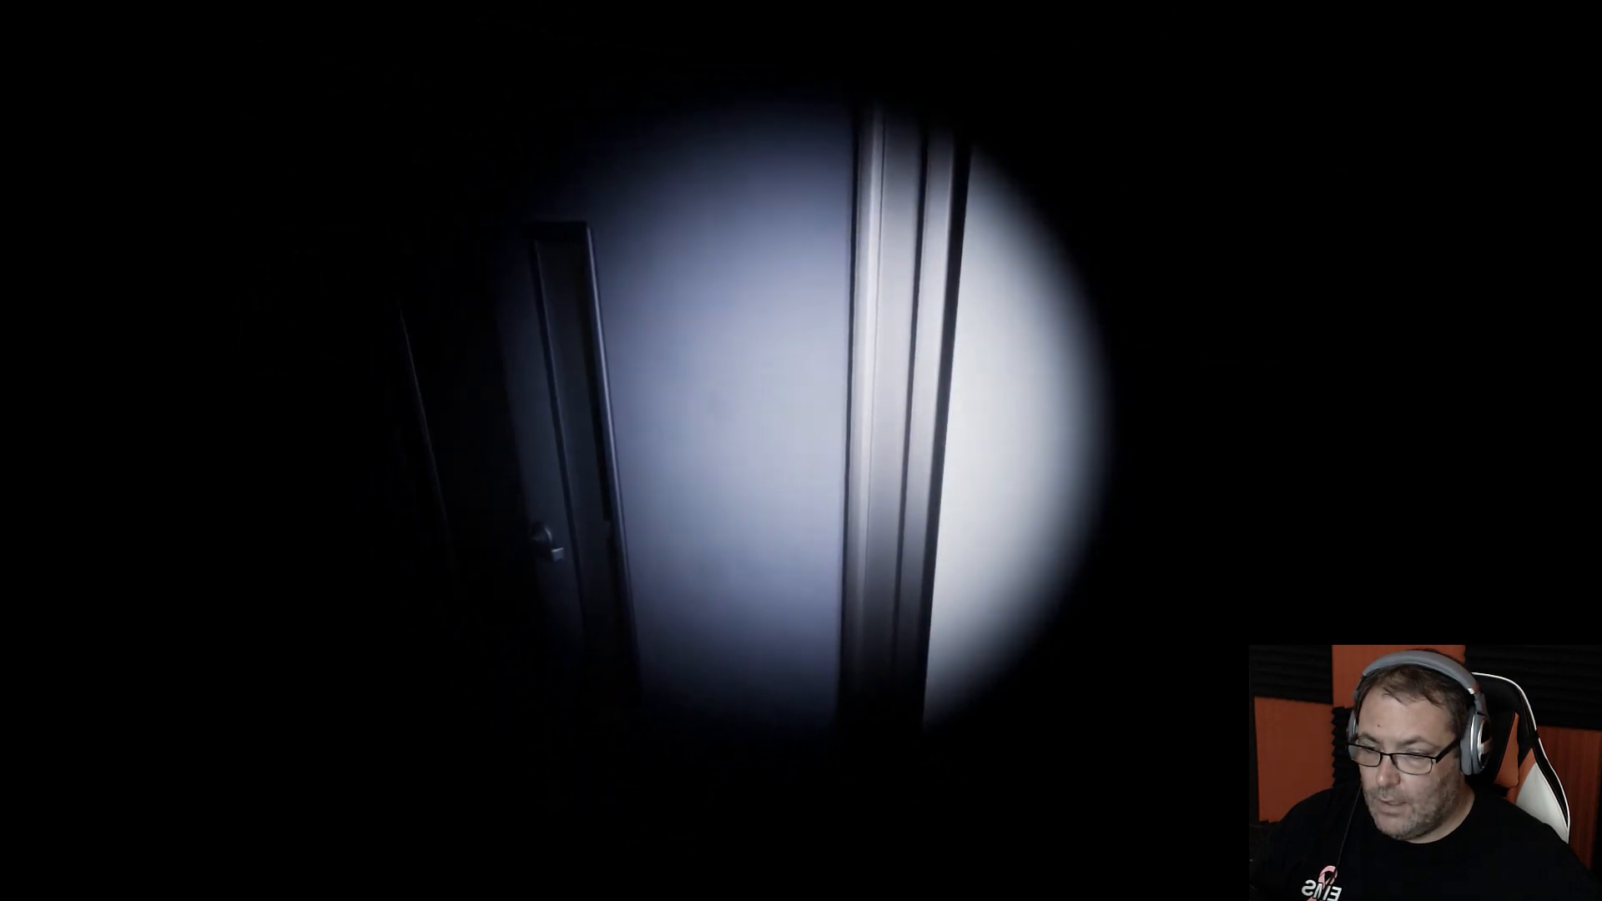
pyautogui.press('w')
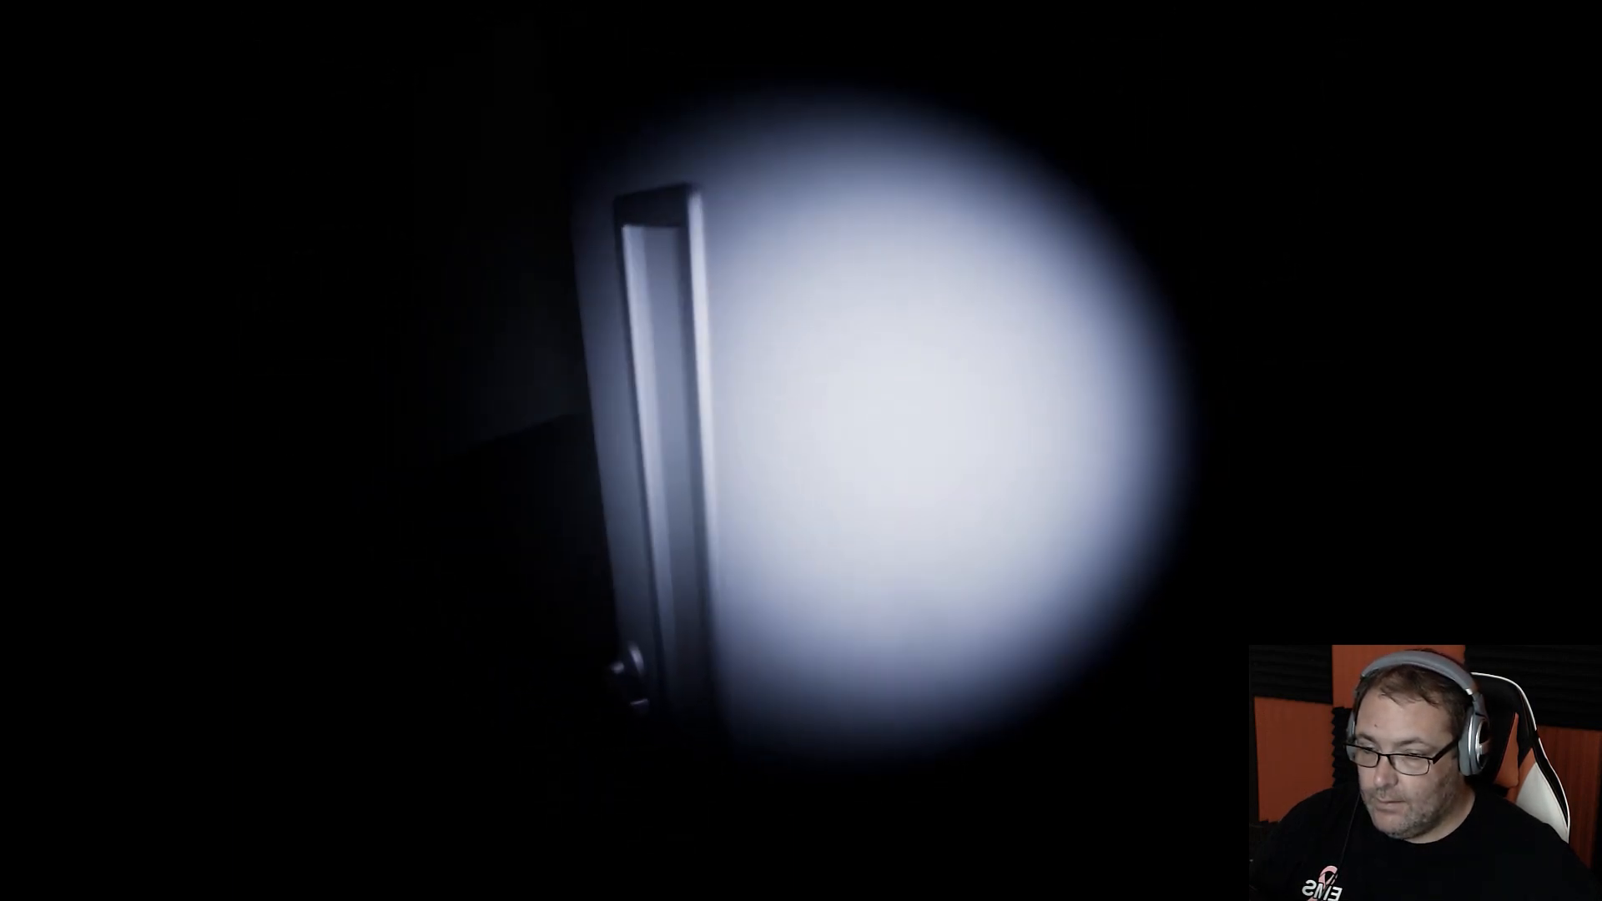
pyautogui.press('e')
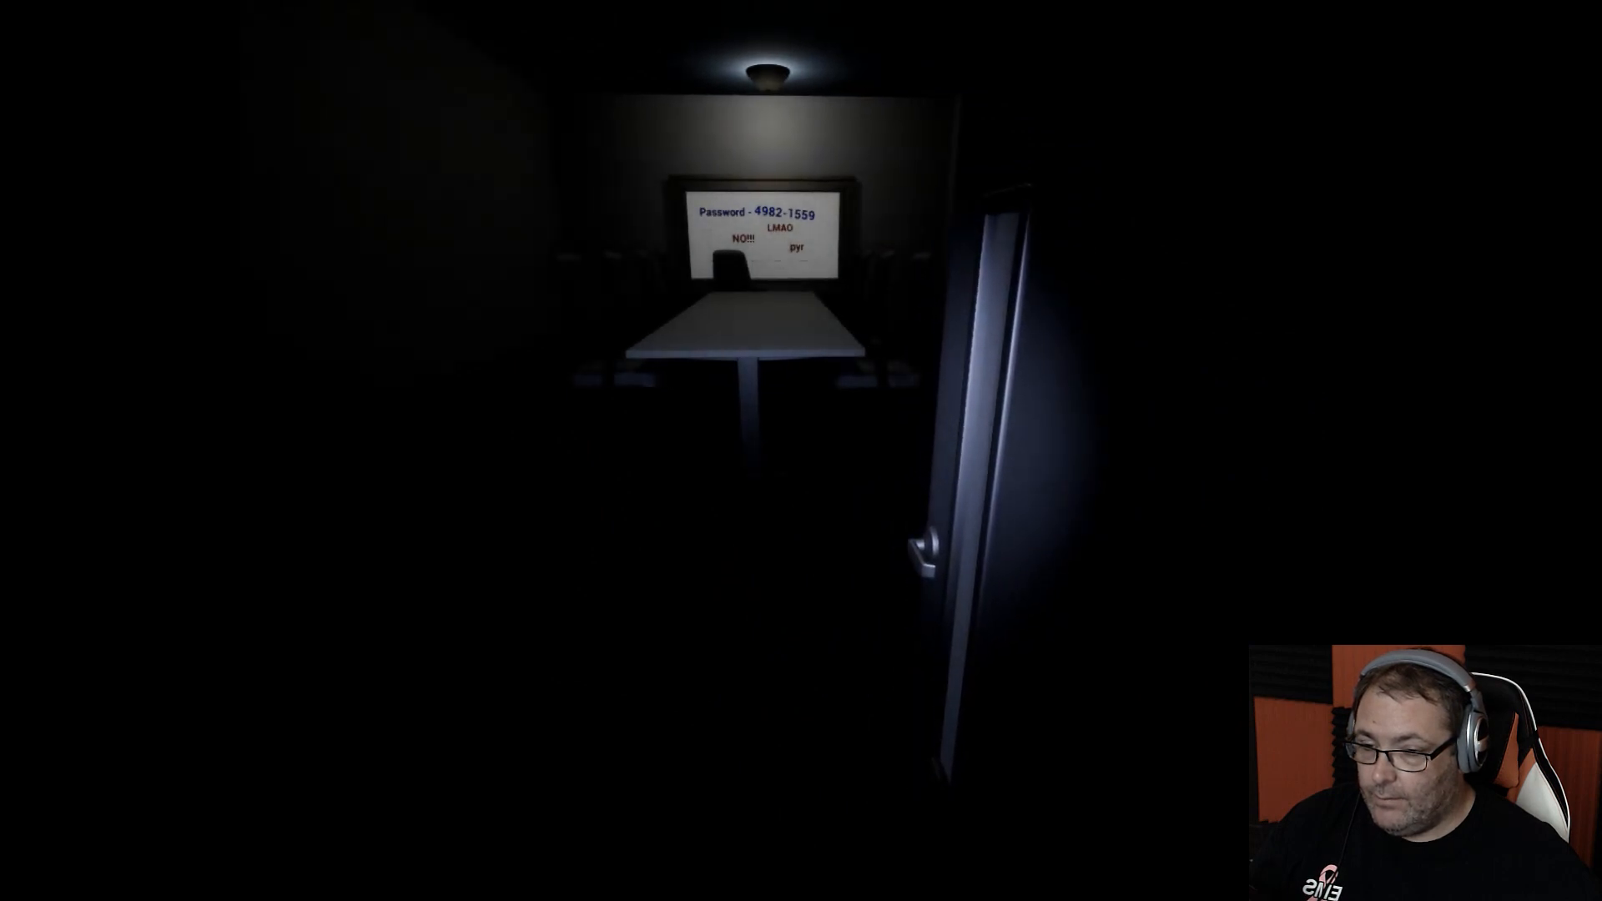
# Step: Read the password whiteboard in the meeting room and pick up the key from the conference table
pyautogui.press('w')
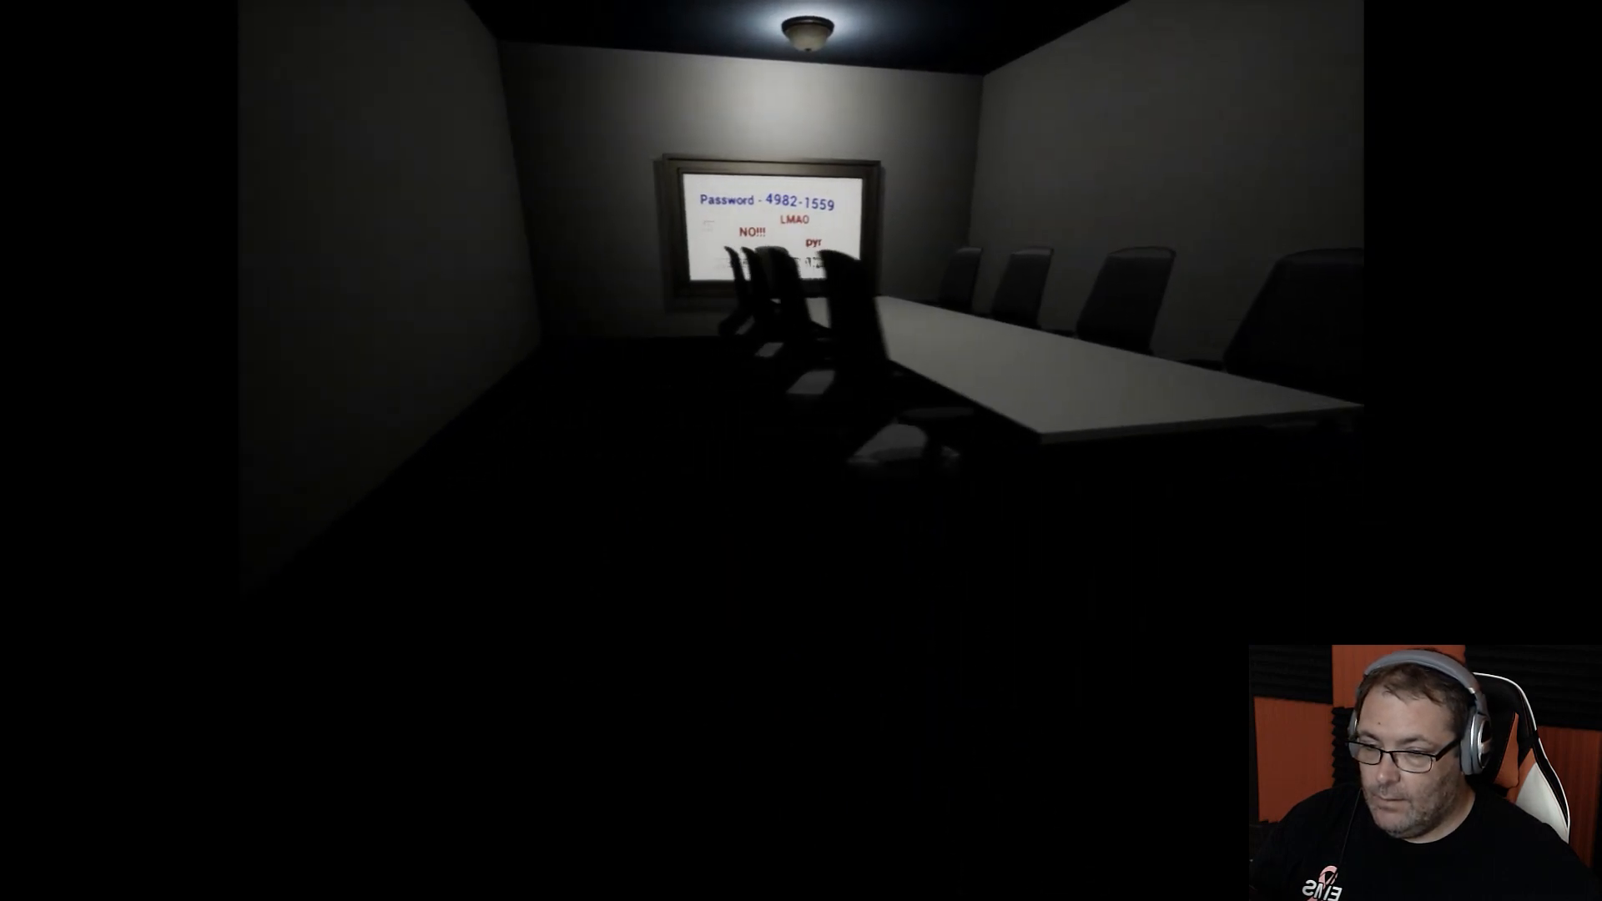
pyautogui.press('w')
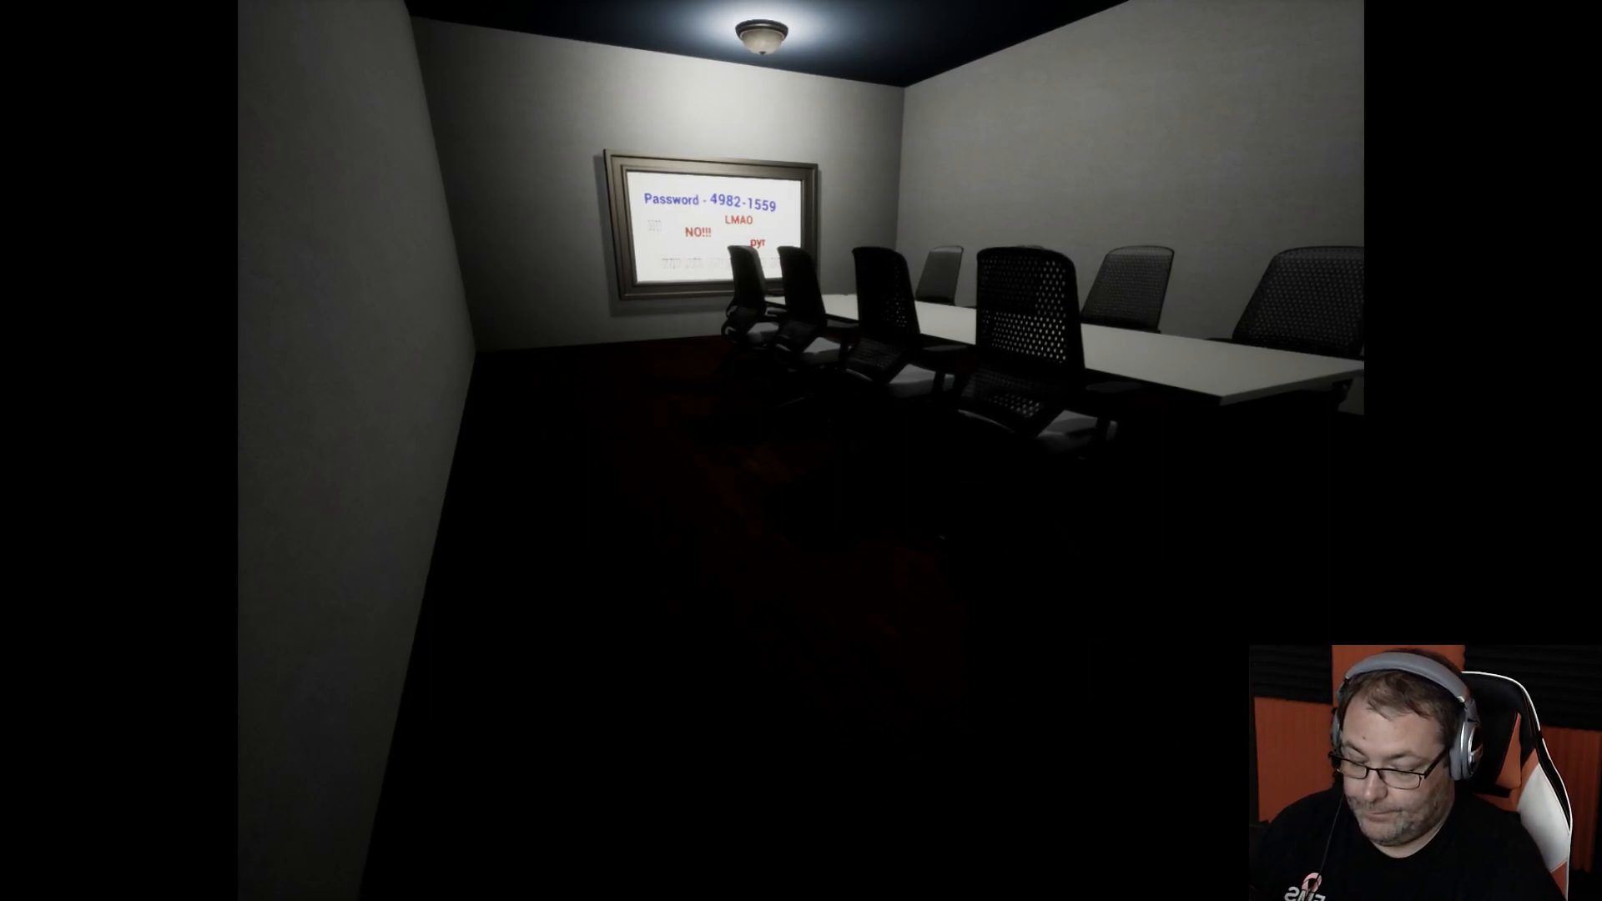
pyautogui.press('s')
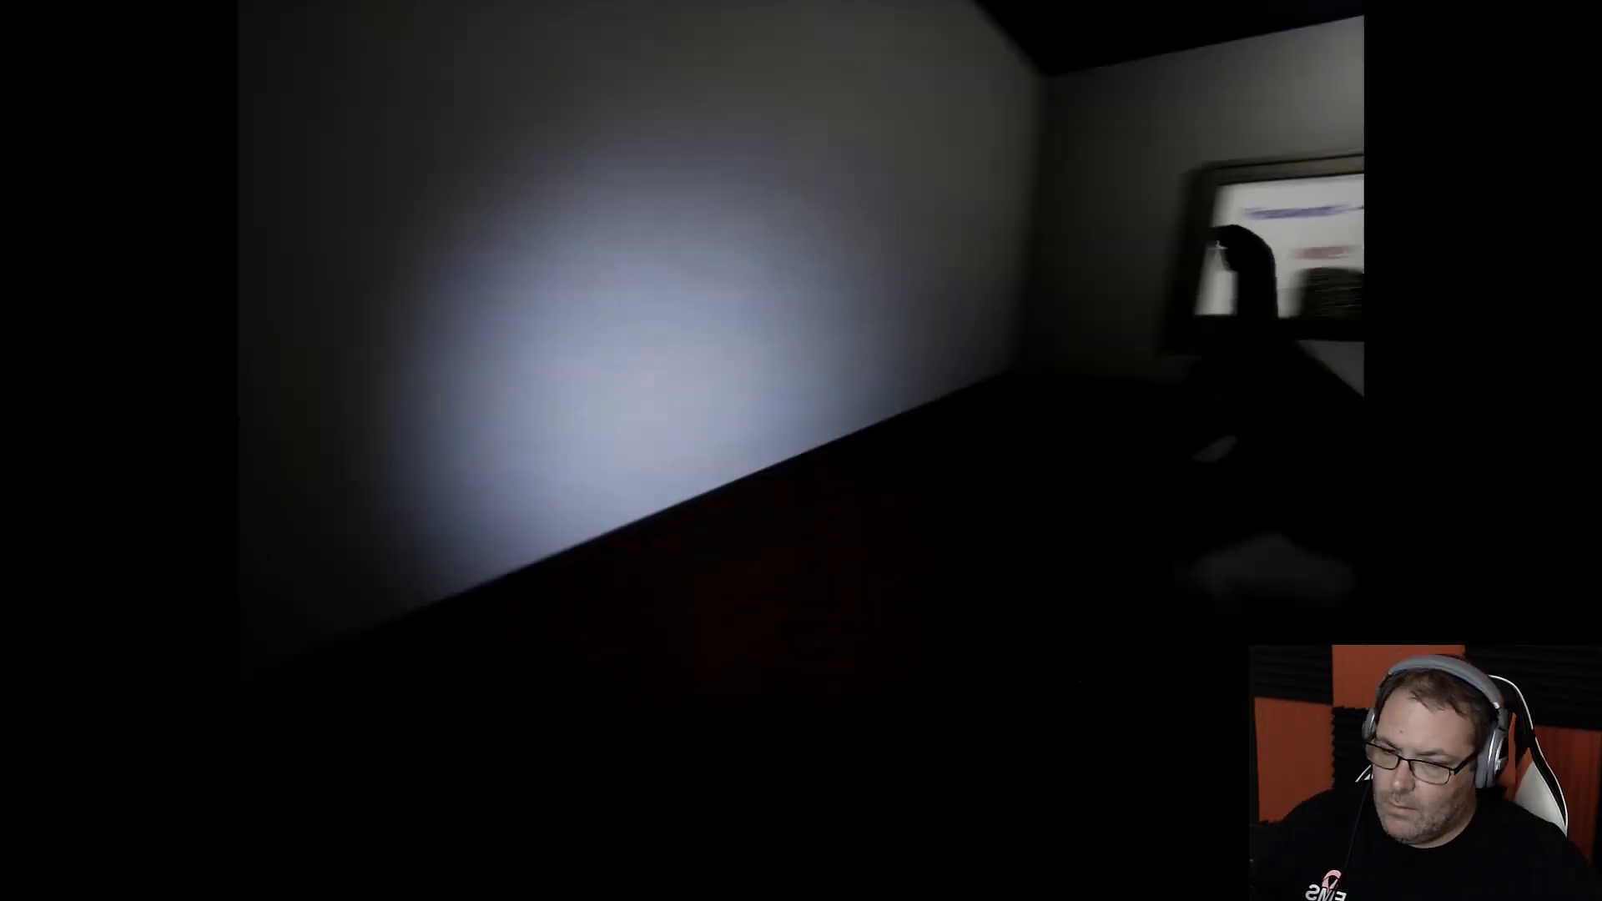
pyautogui.press('w')
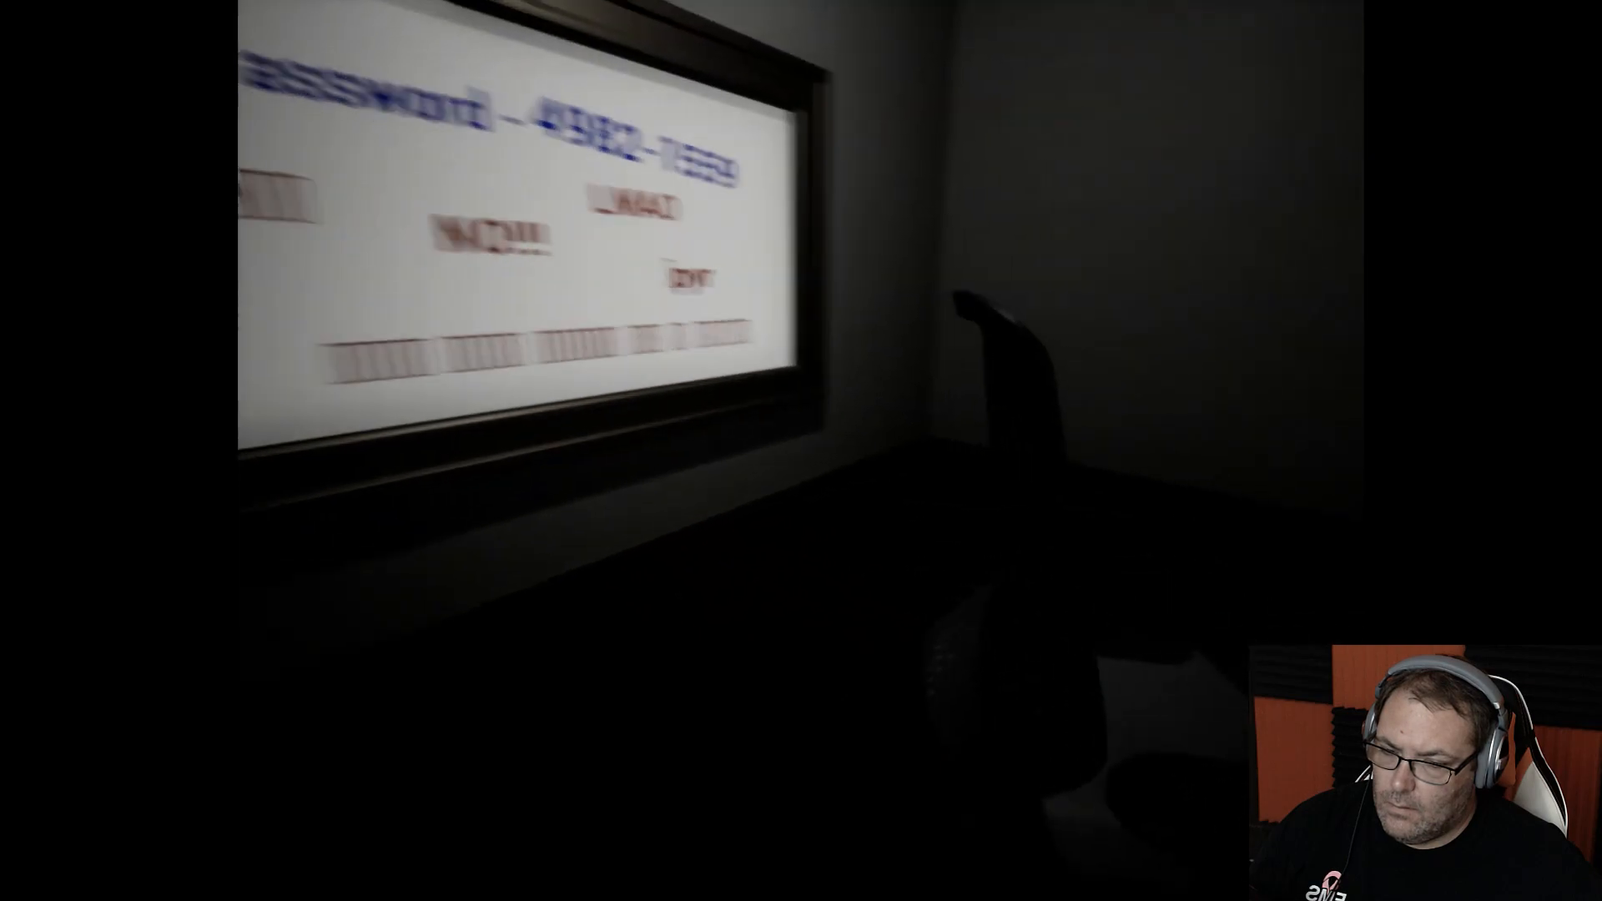
pyautogui.press('w')
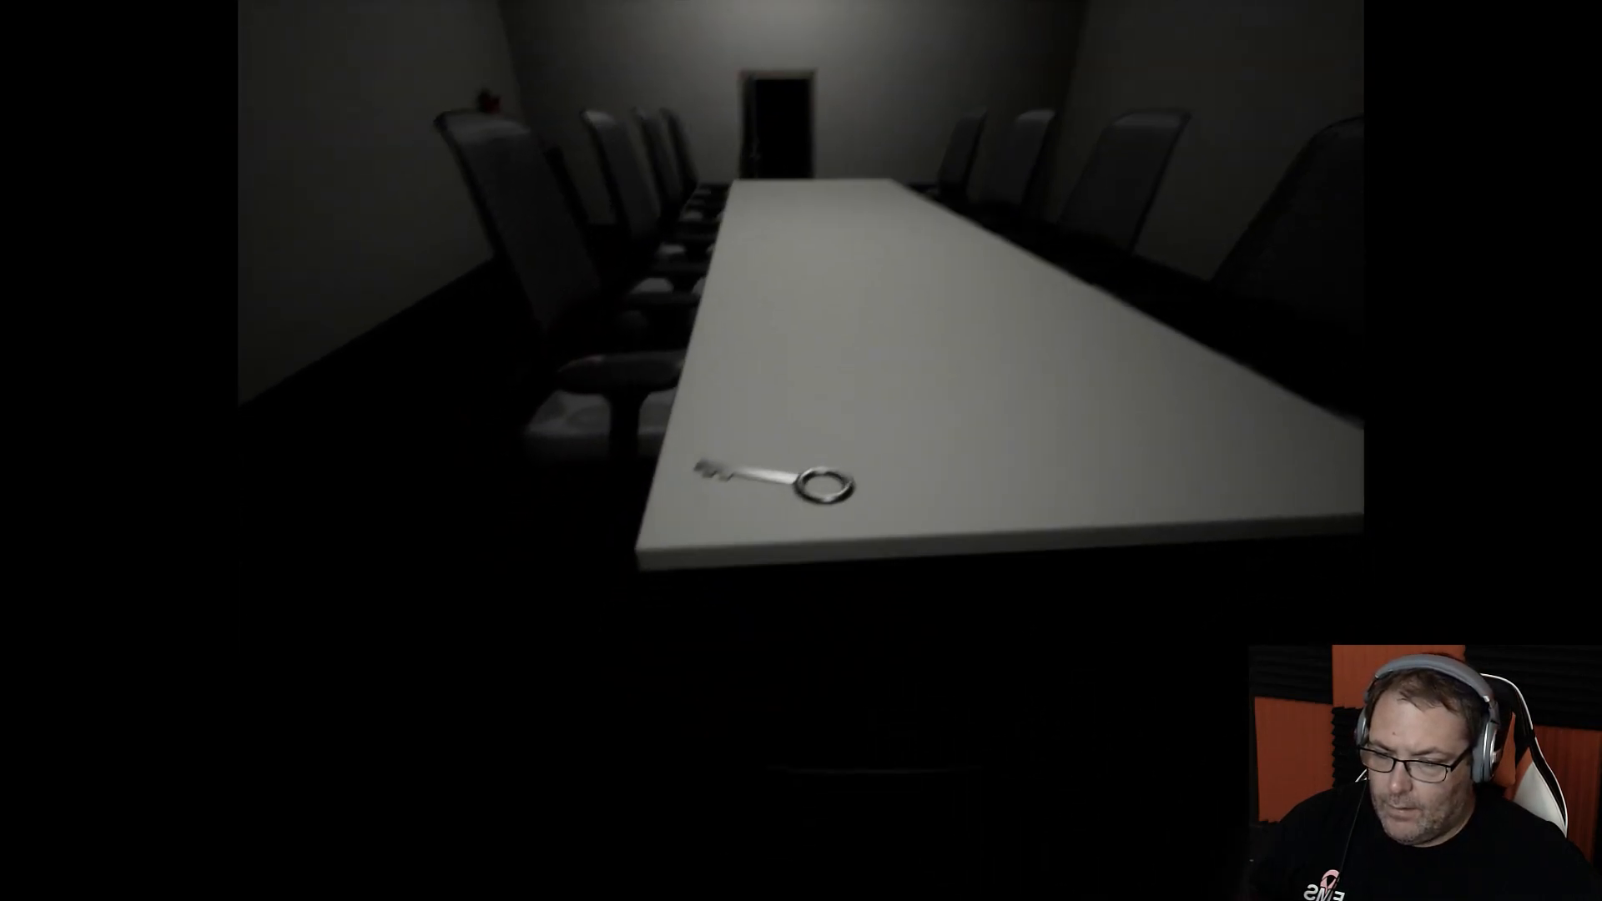
pyautogui.press('w')
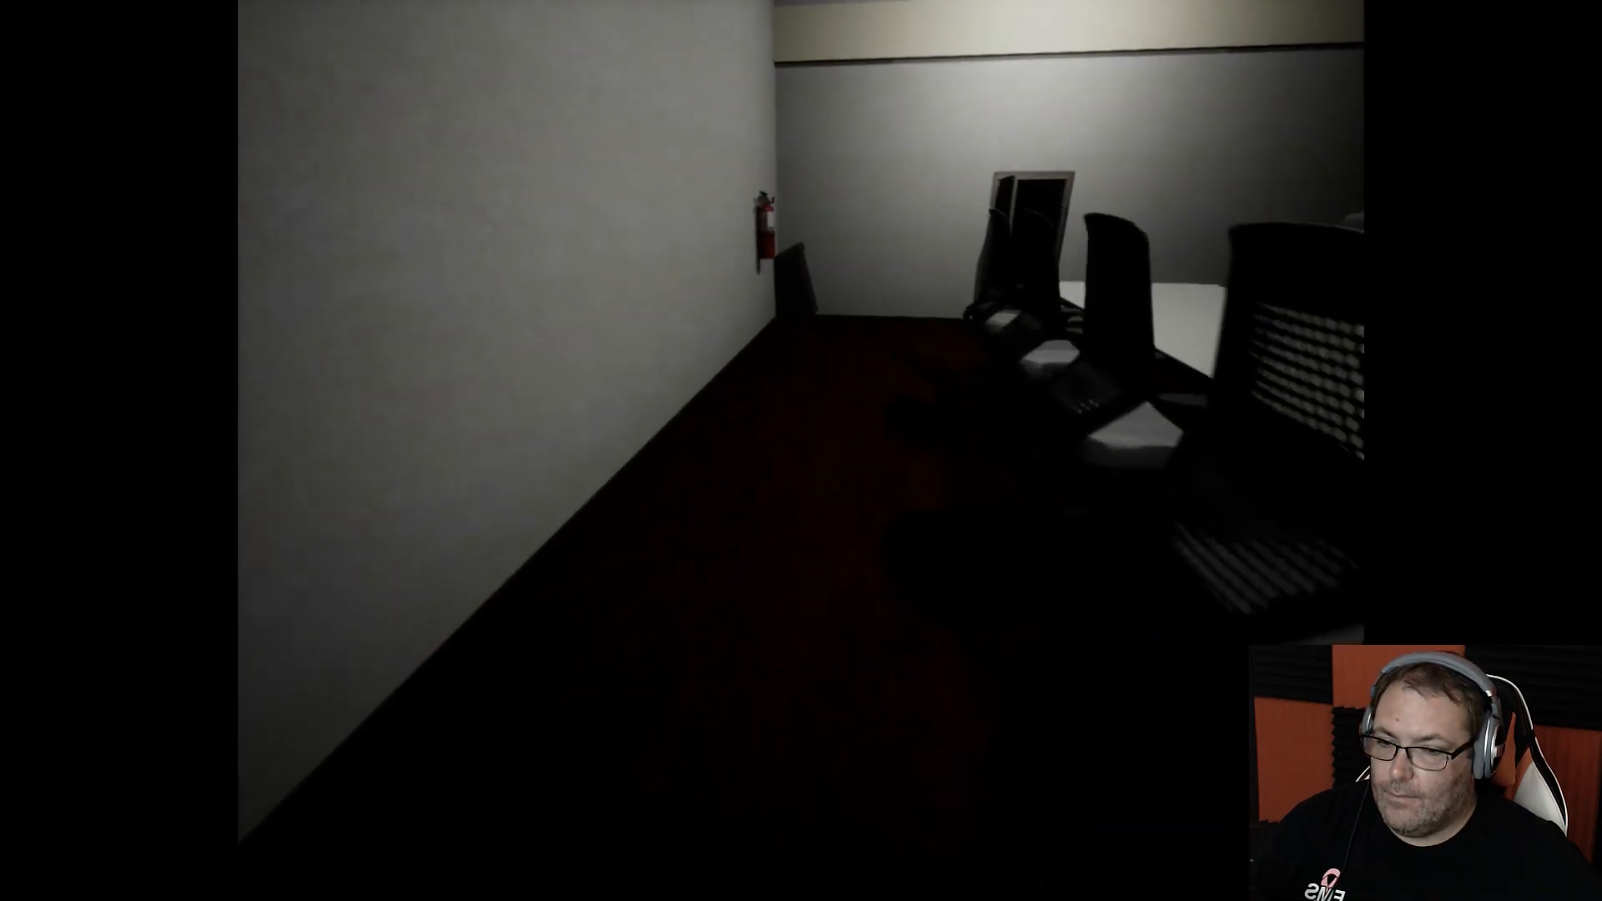
pyautogui.press('w')
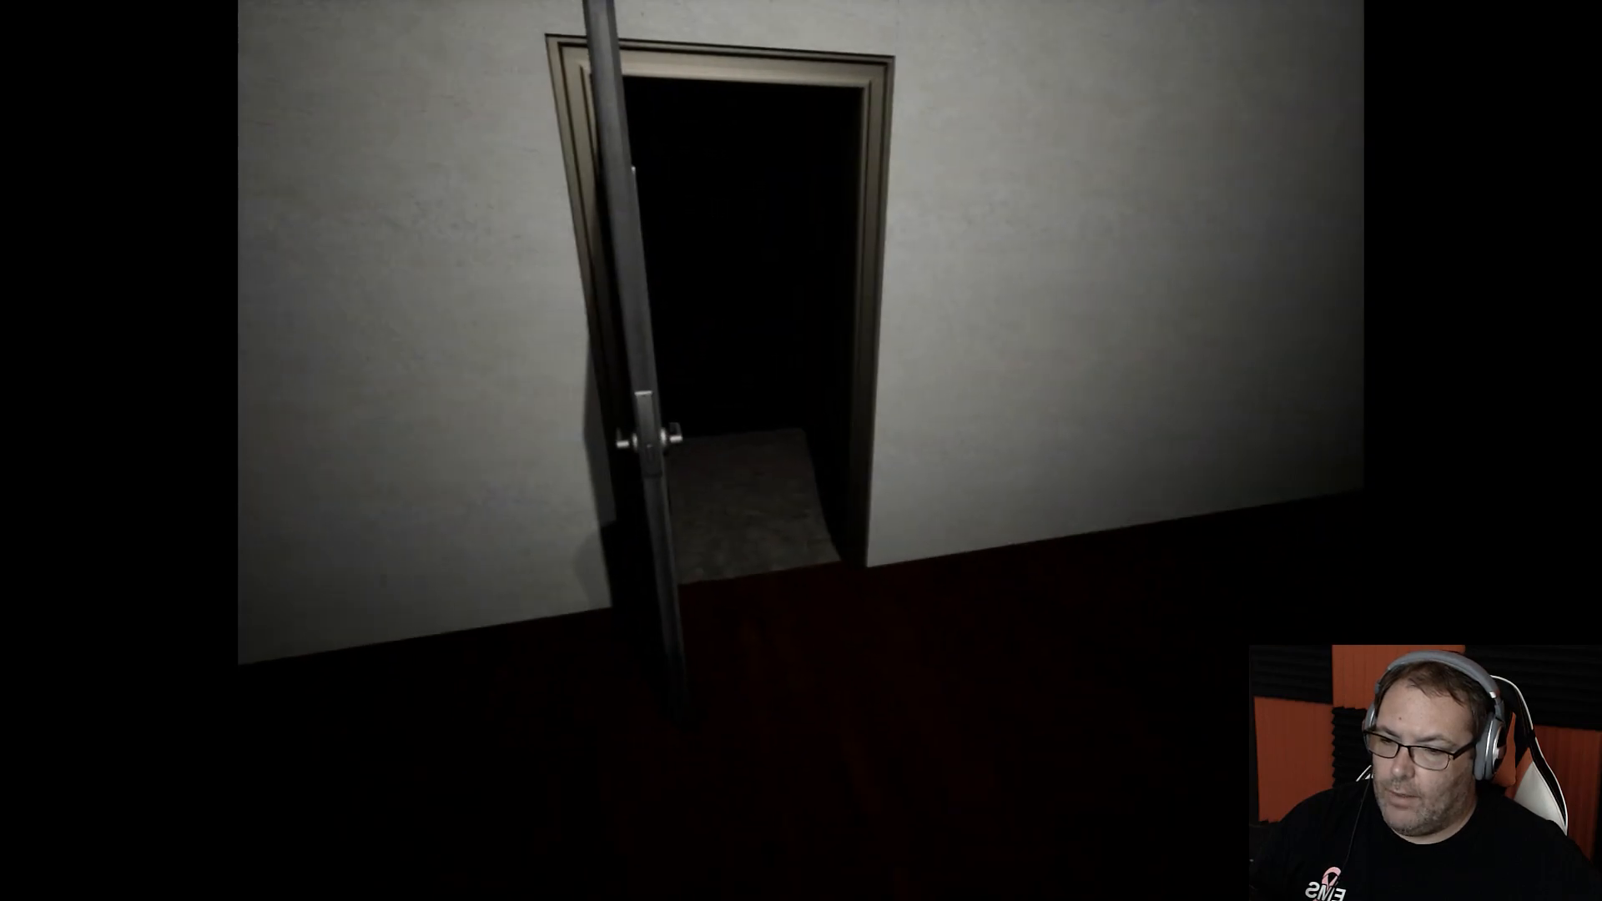
# Step: Light the doorway, check the dark room, then walk the conference room to the far doorway
pyautogui.press('f')
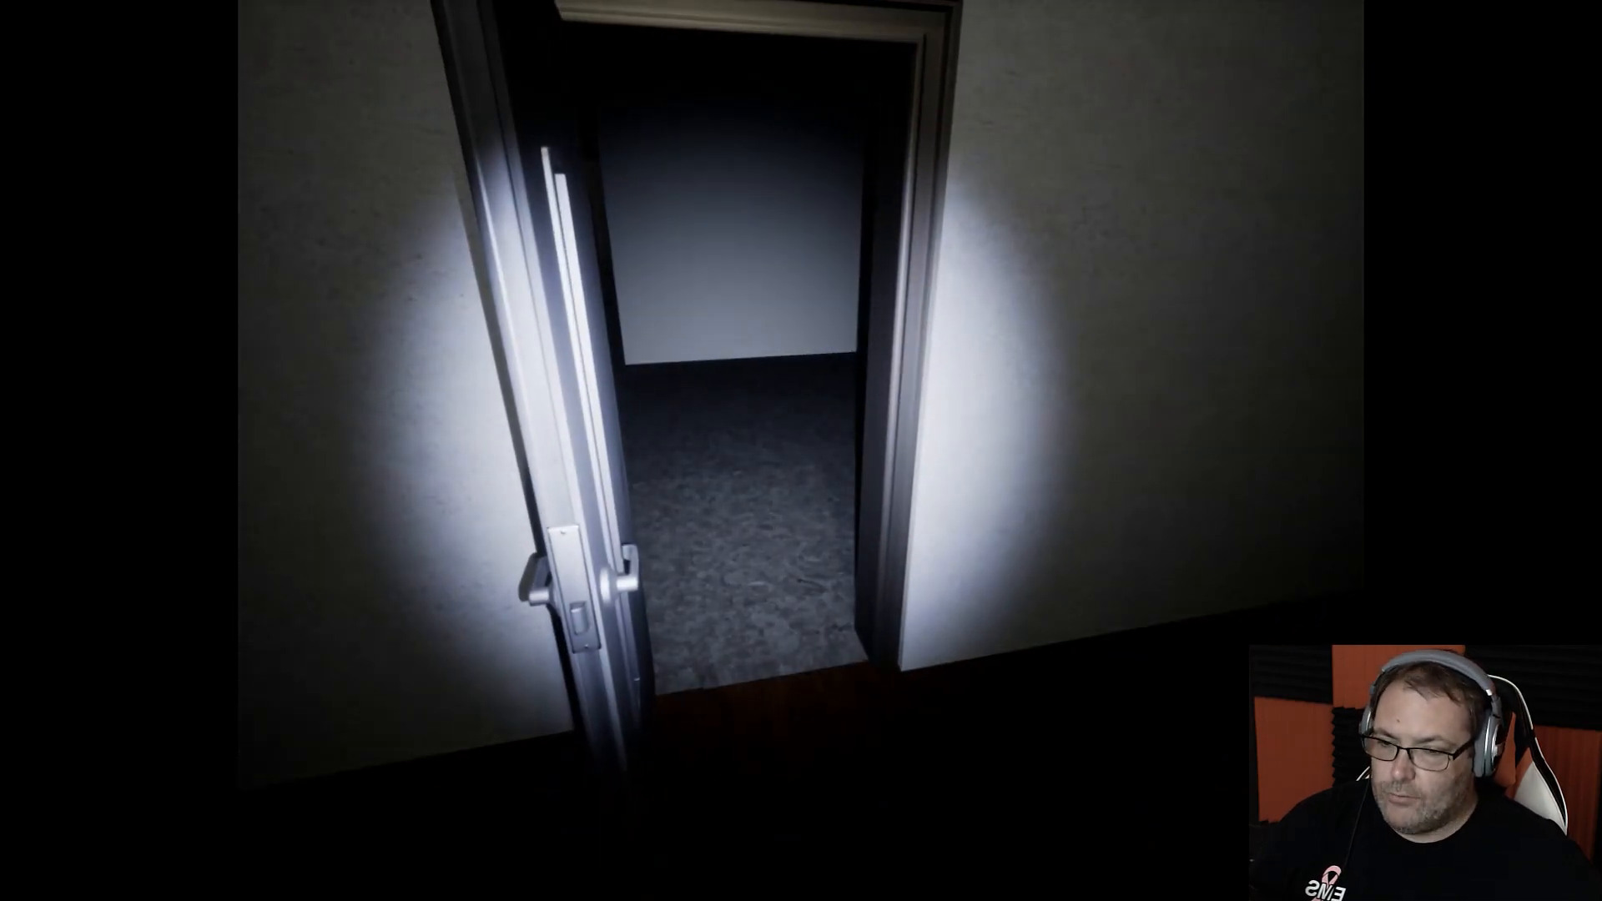
pyautogui.press('w')
pyautogui.press('w')
pyautogui.press('w')
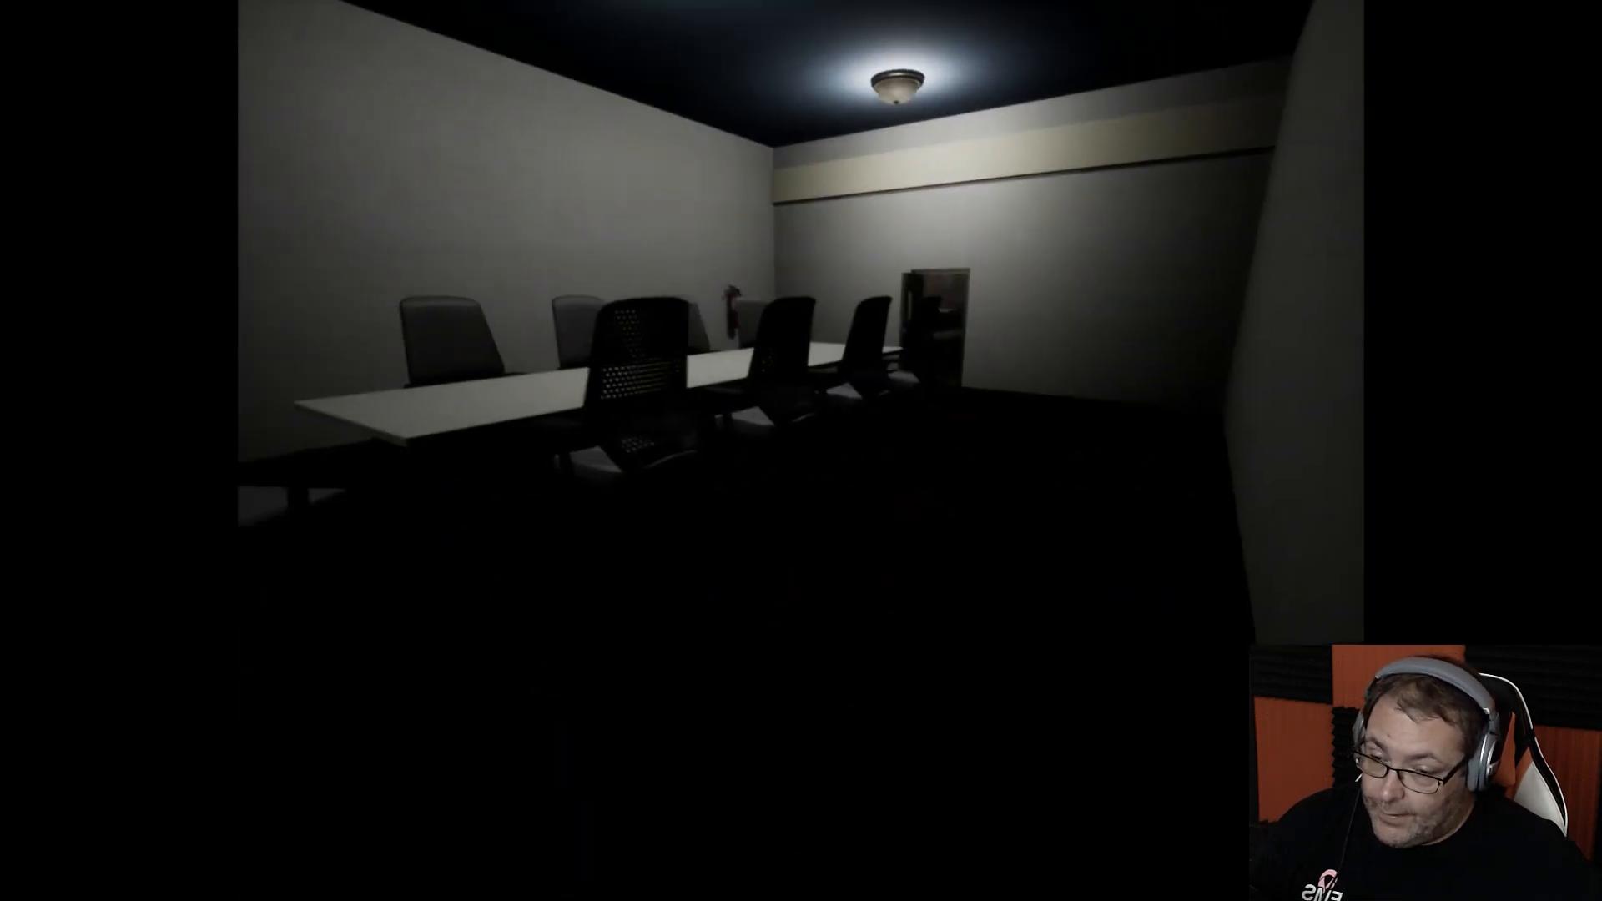
pyautogui.press('w')
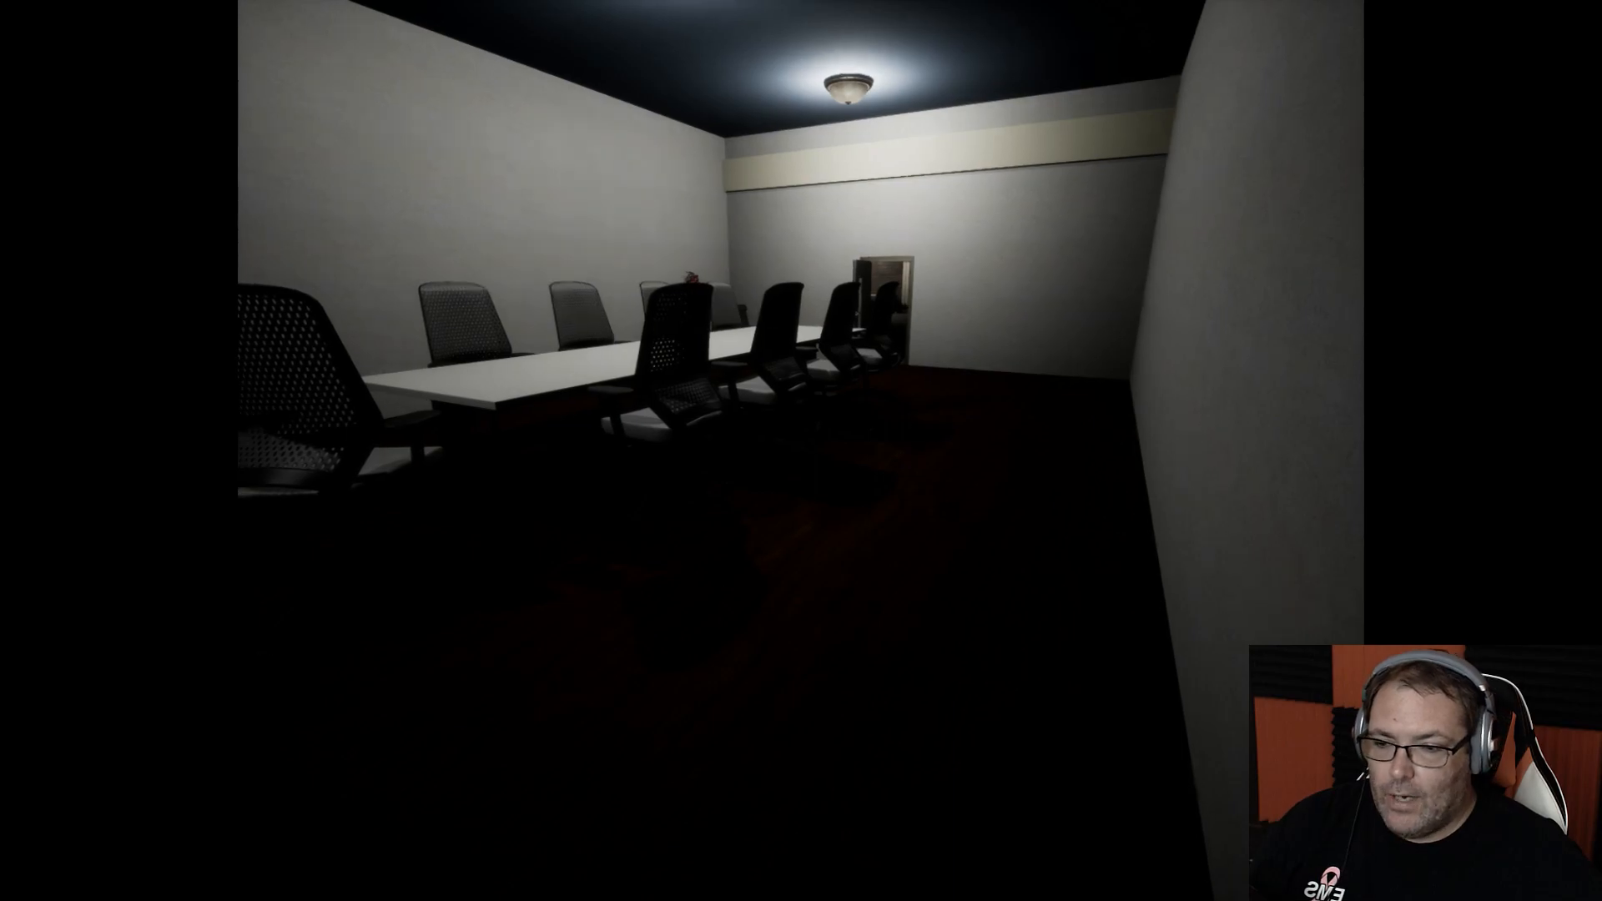
pyautogui.press('w')
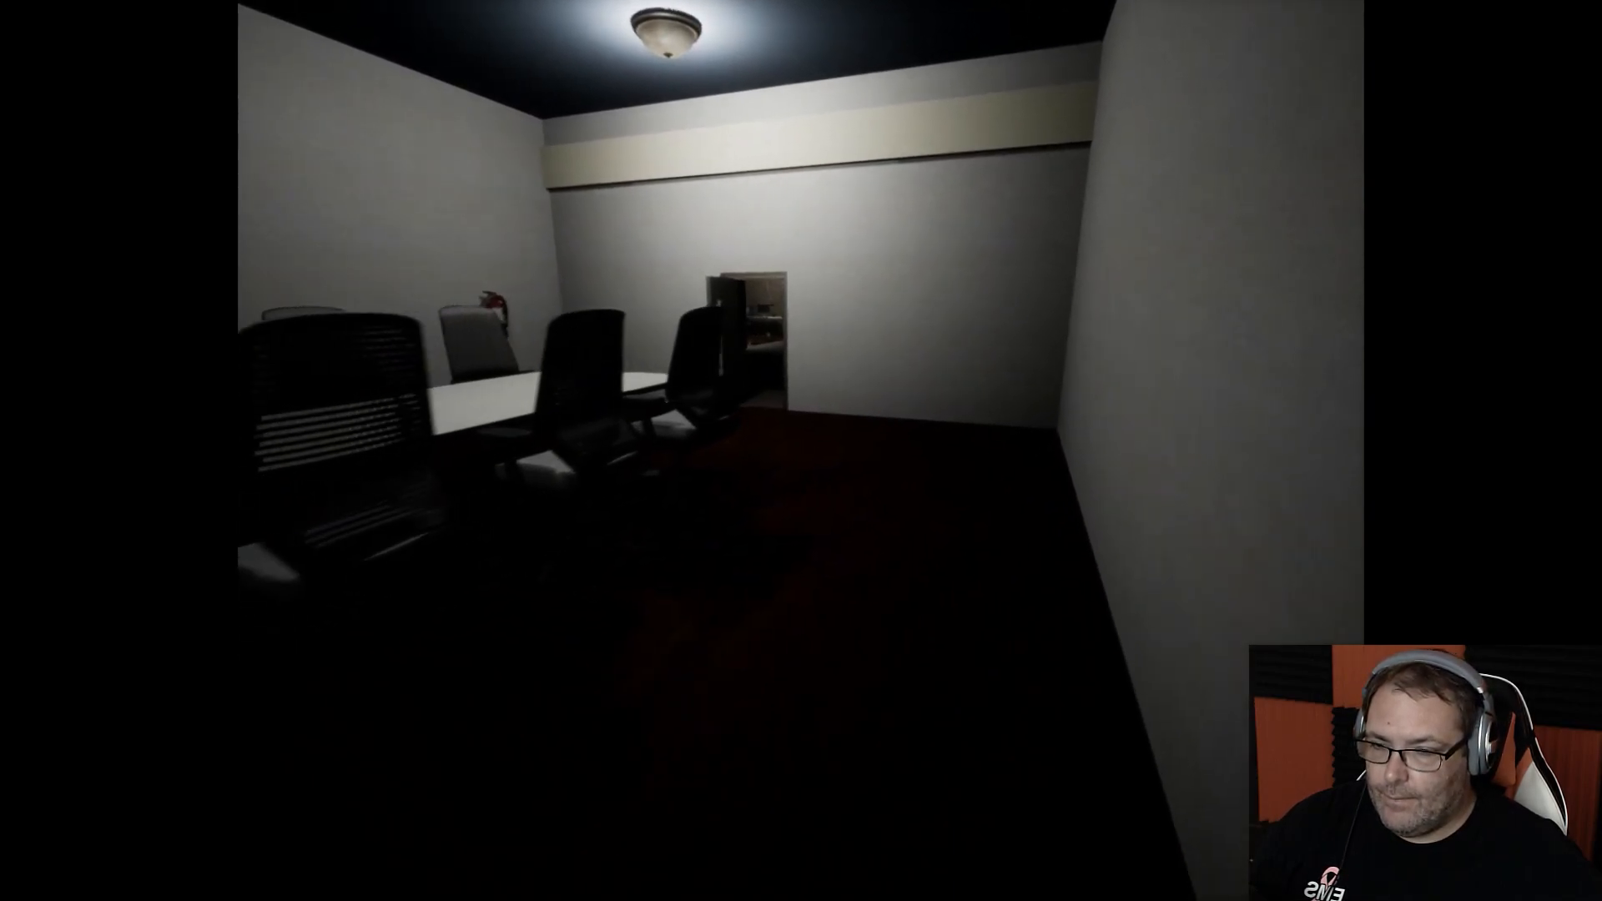
pyautogui.press('w')
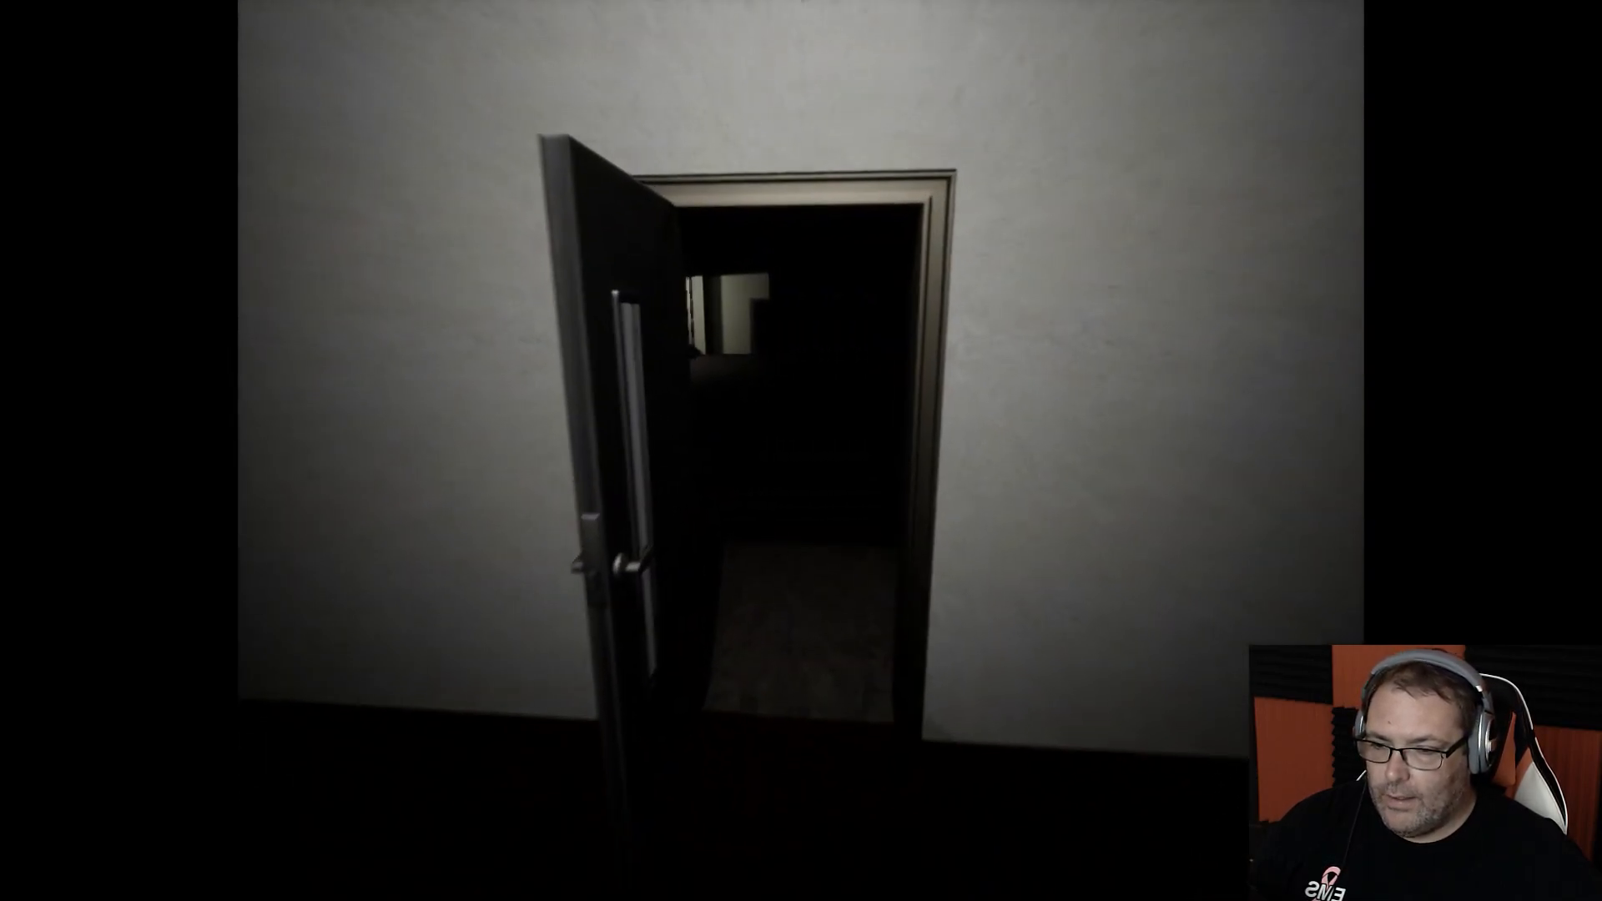
pyautogui.press('w')
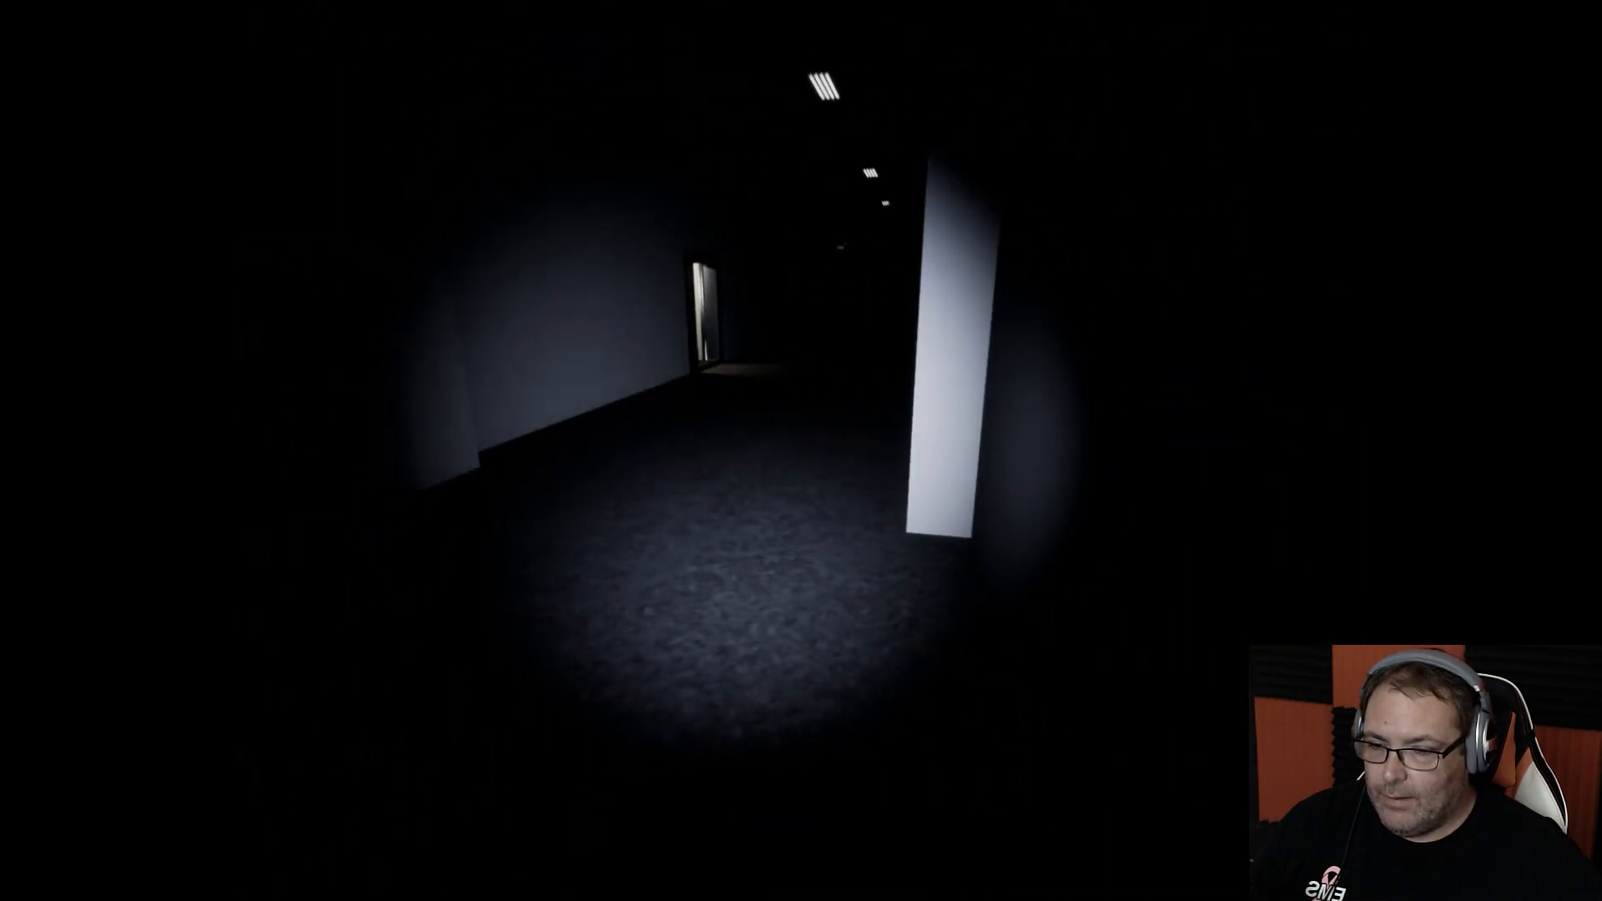
# Step: Follow the dark corridors to the closed door, open the mannequin room and look around past the couch
pyautogui.press('w')
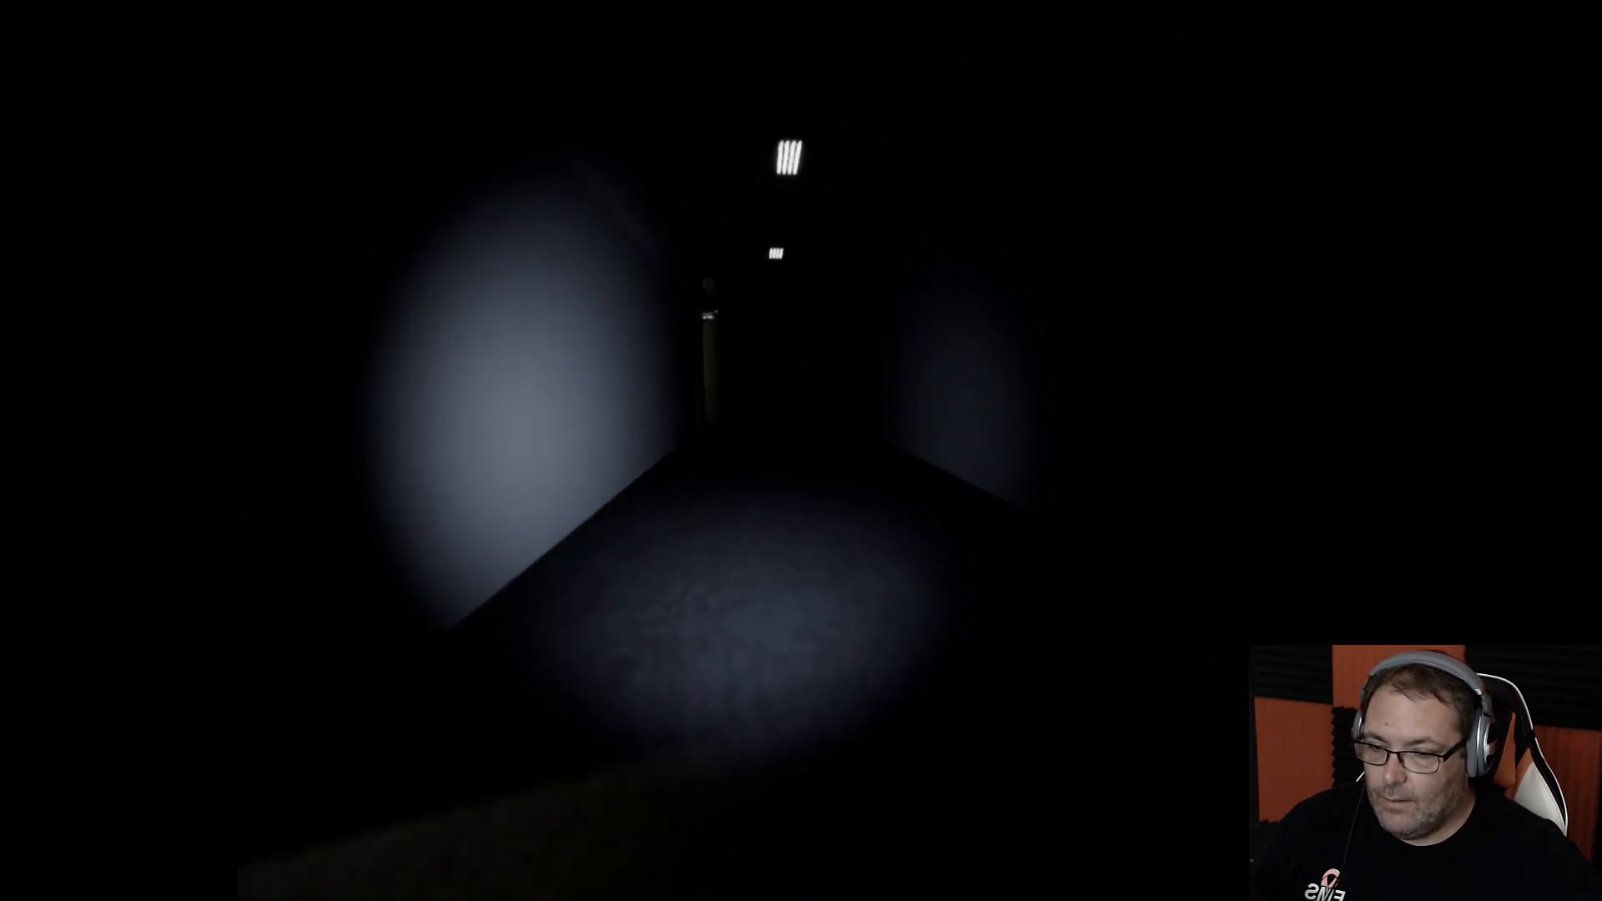
pyautogui.press('w')
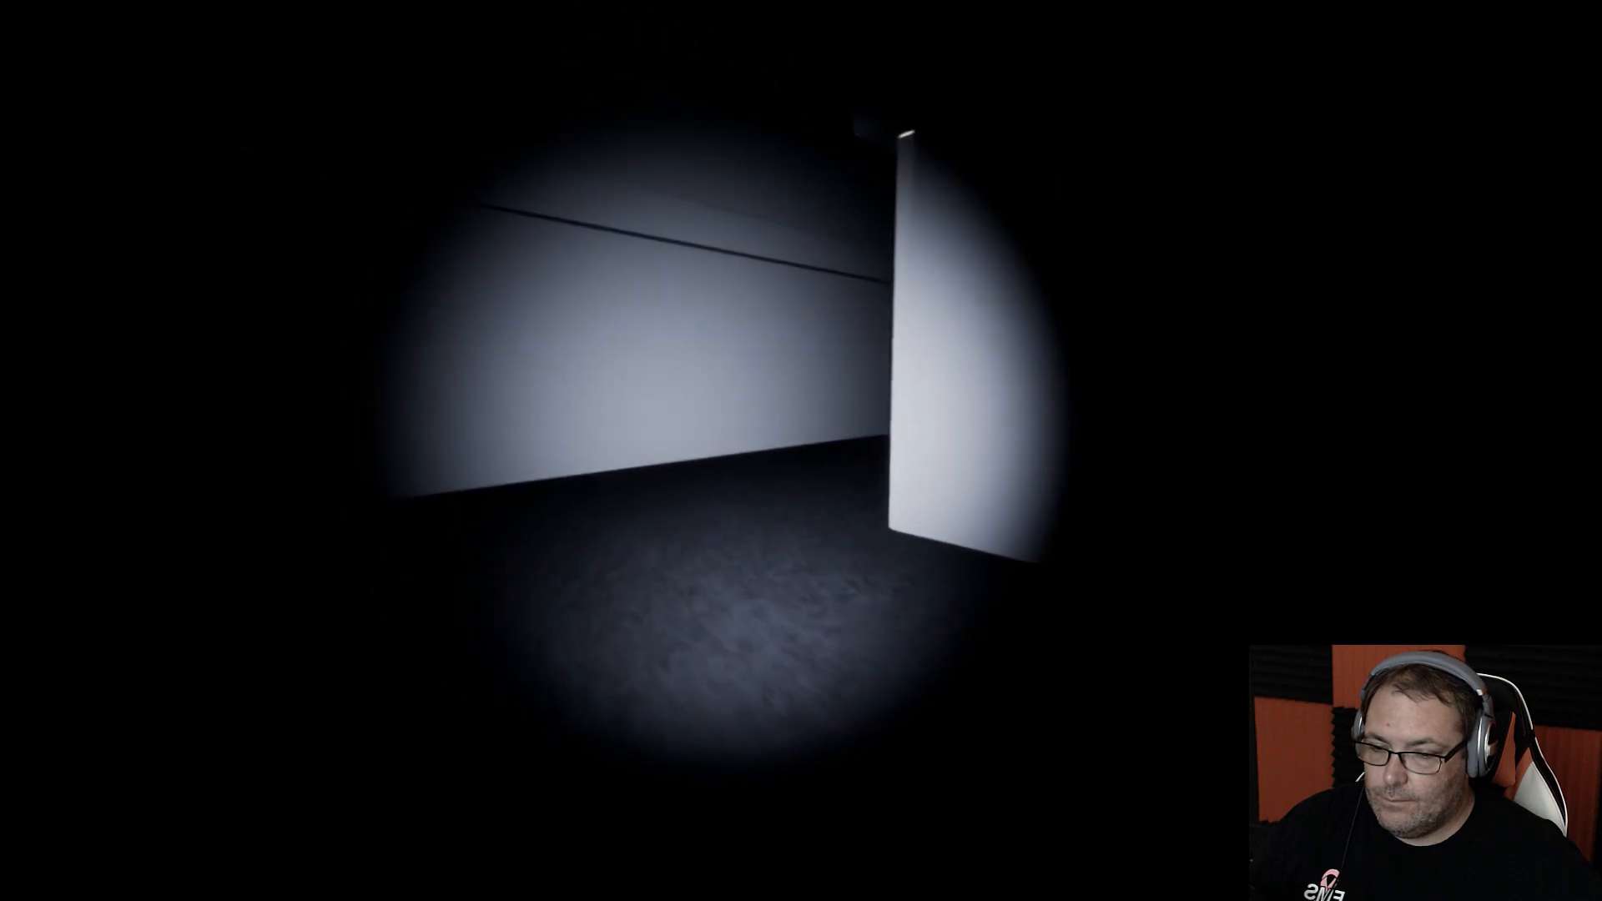
pyautogui.press('w')
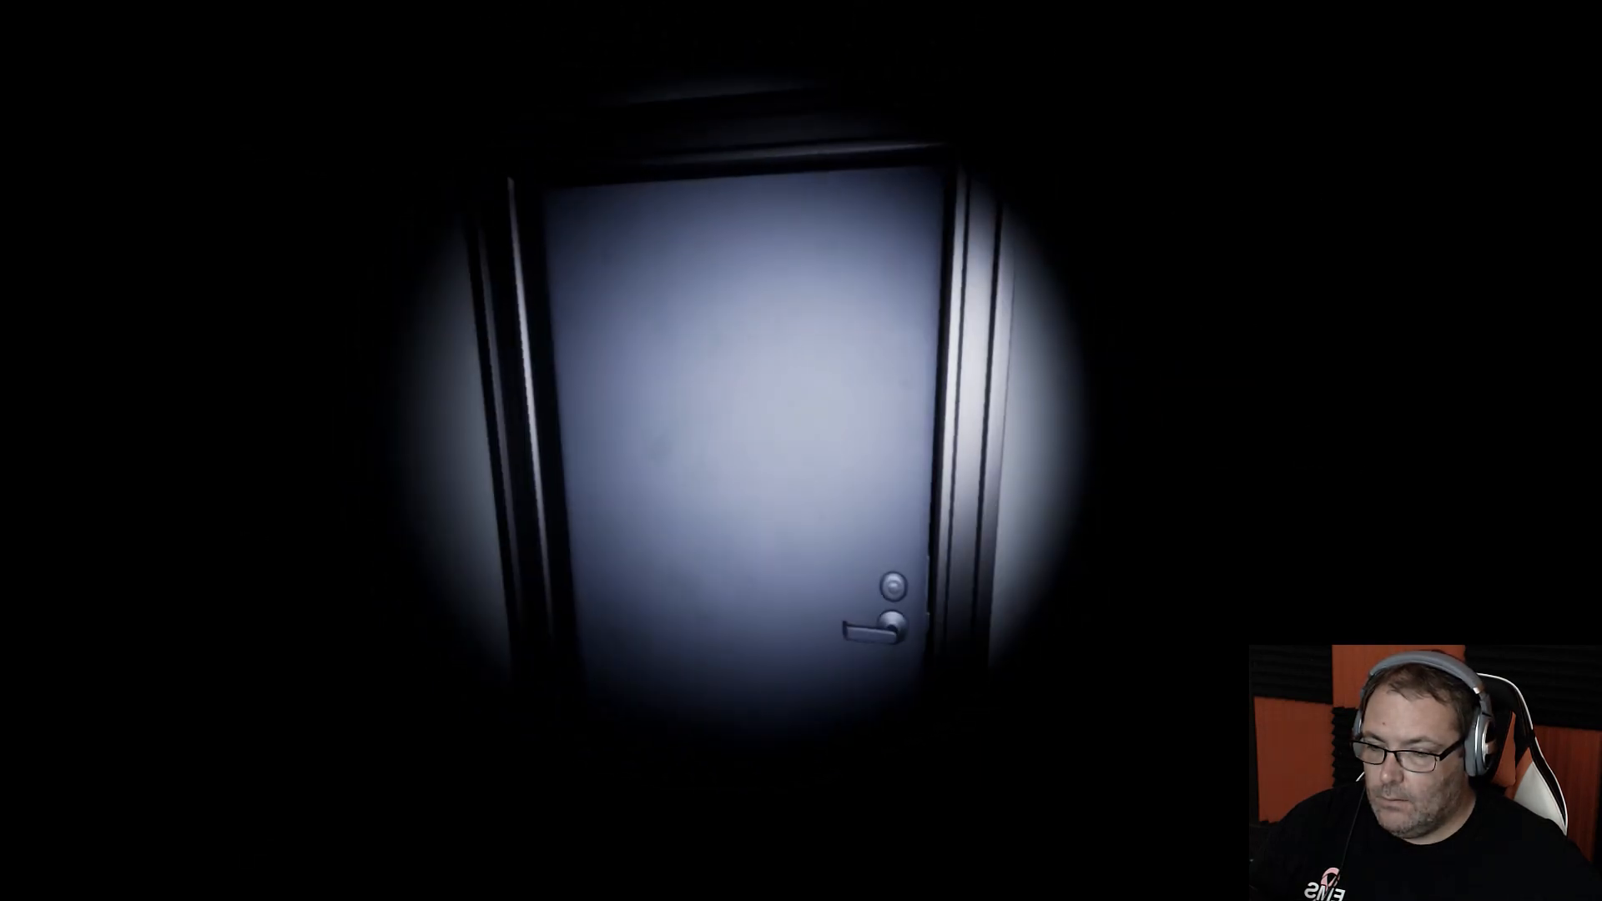
pyautogui.press('w')
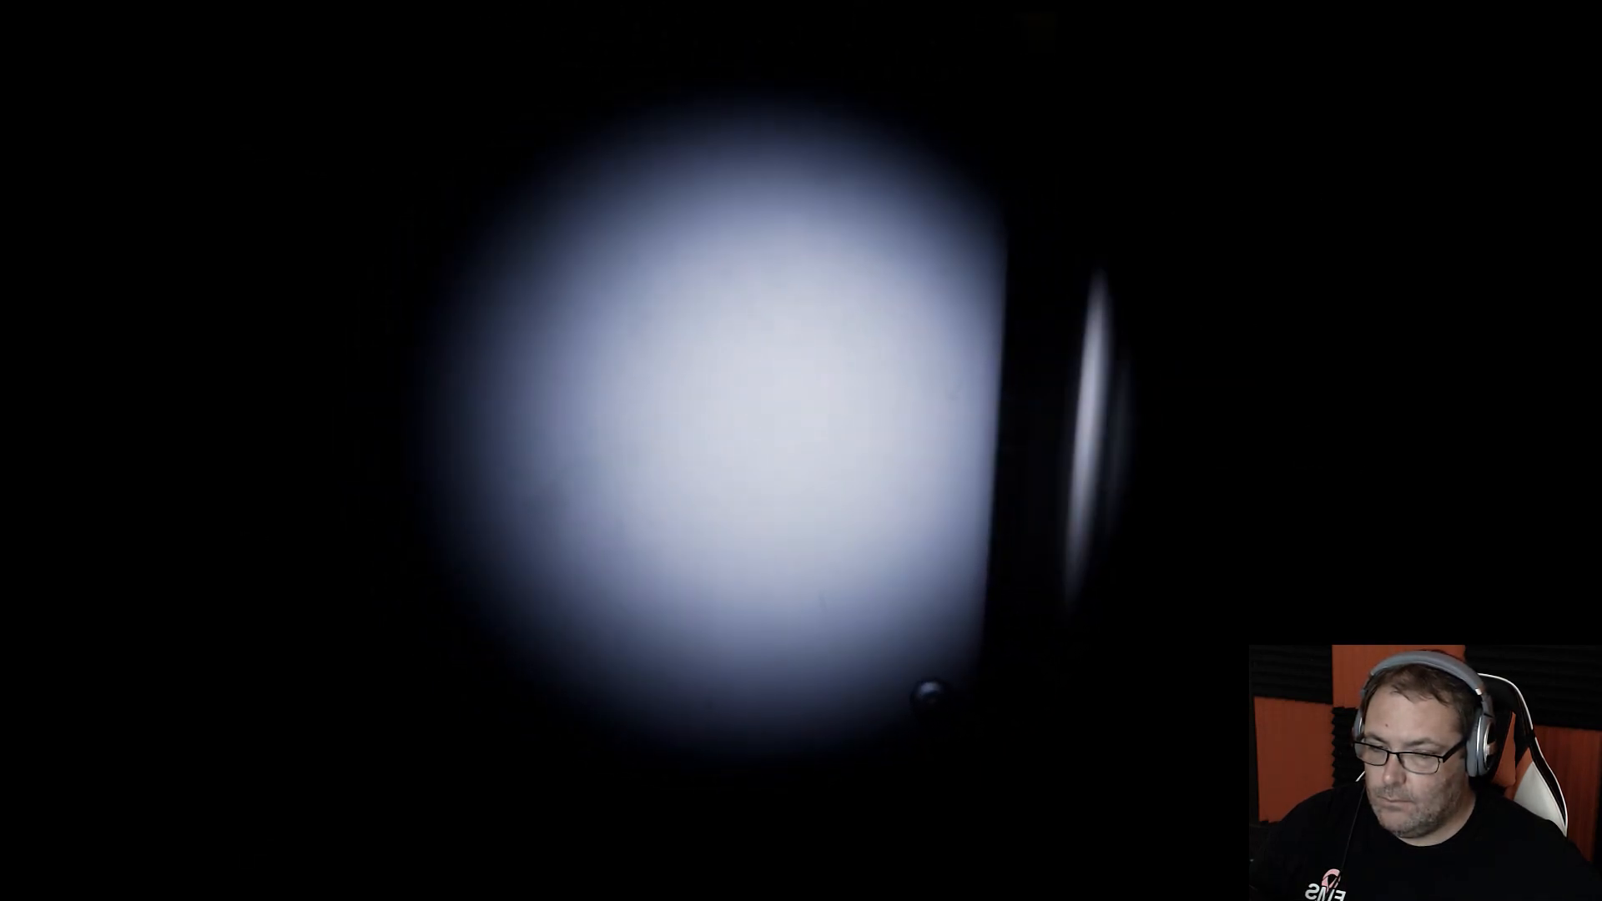
pyautogui.press('w')
pyautogui.press('e')
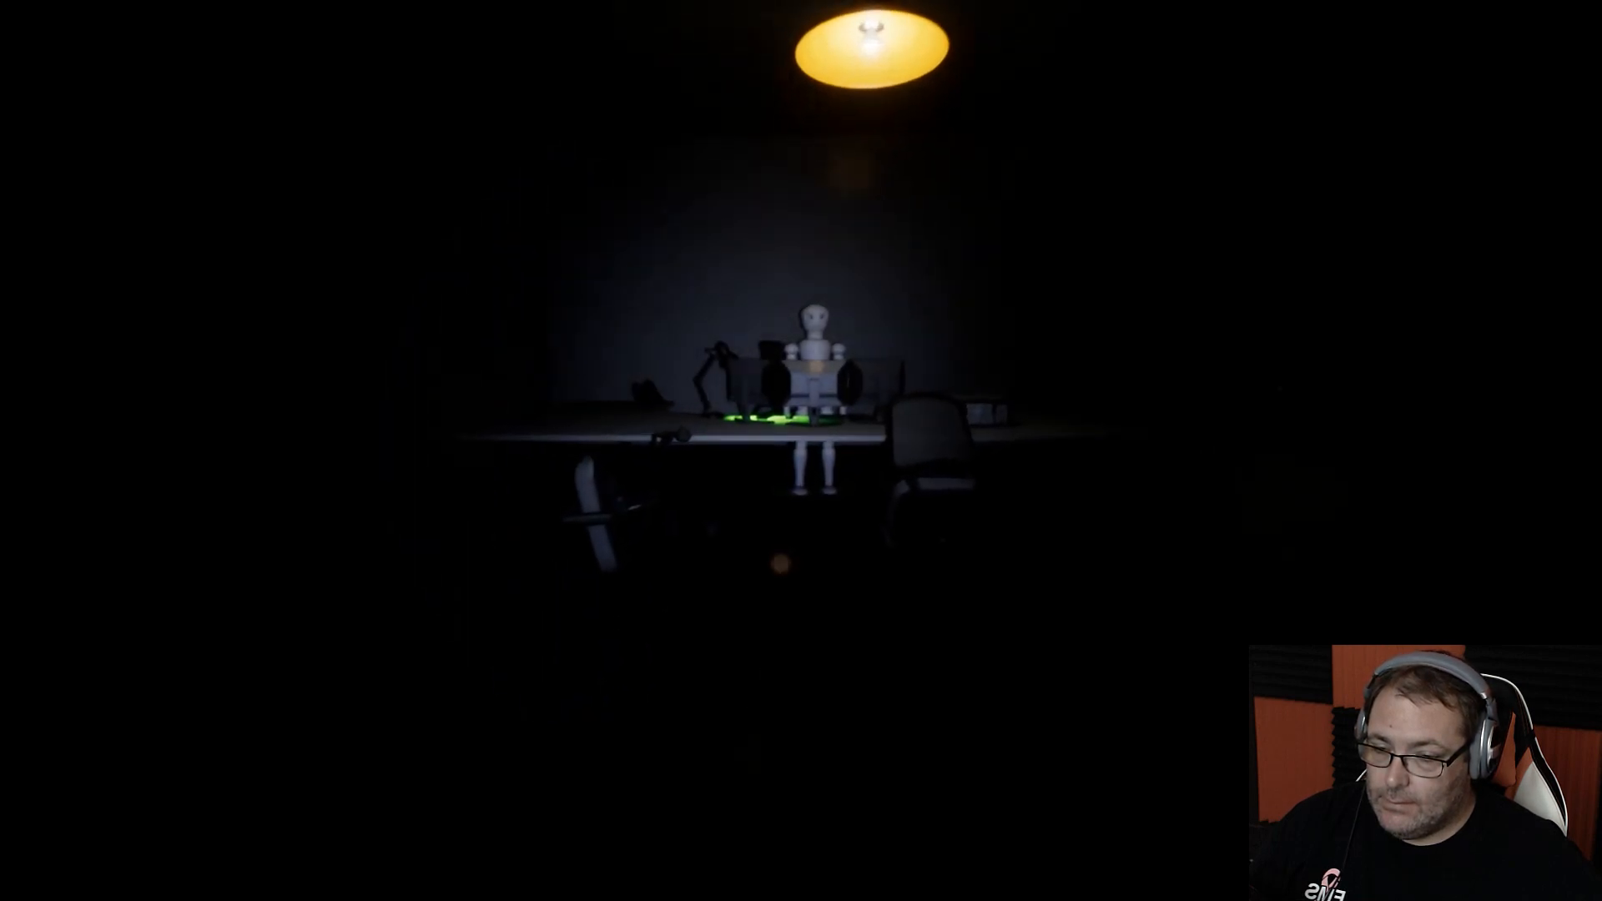
pyautogui.press('w')
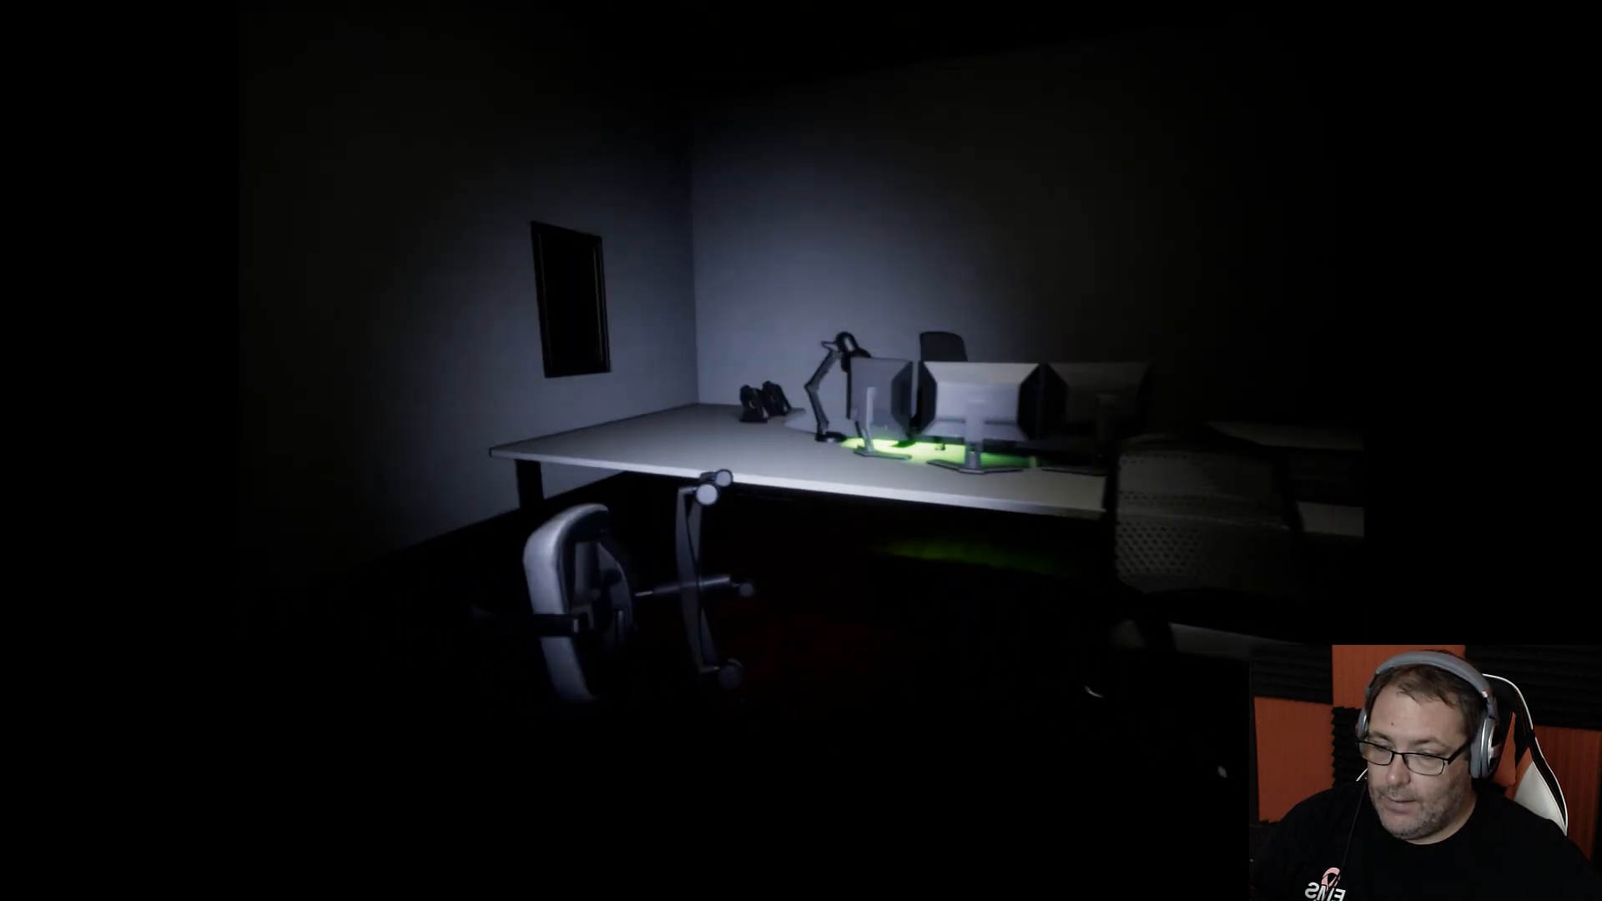
pyautogui.press('w')
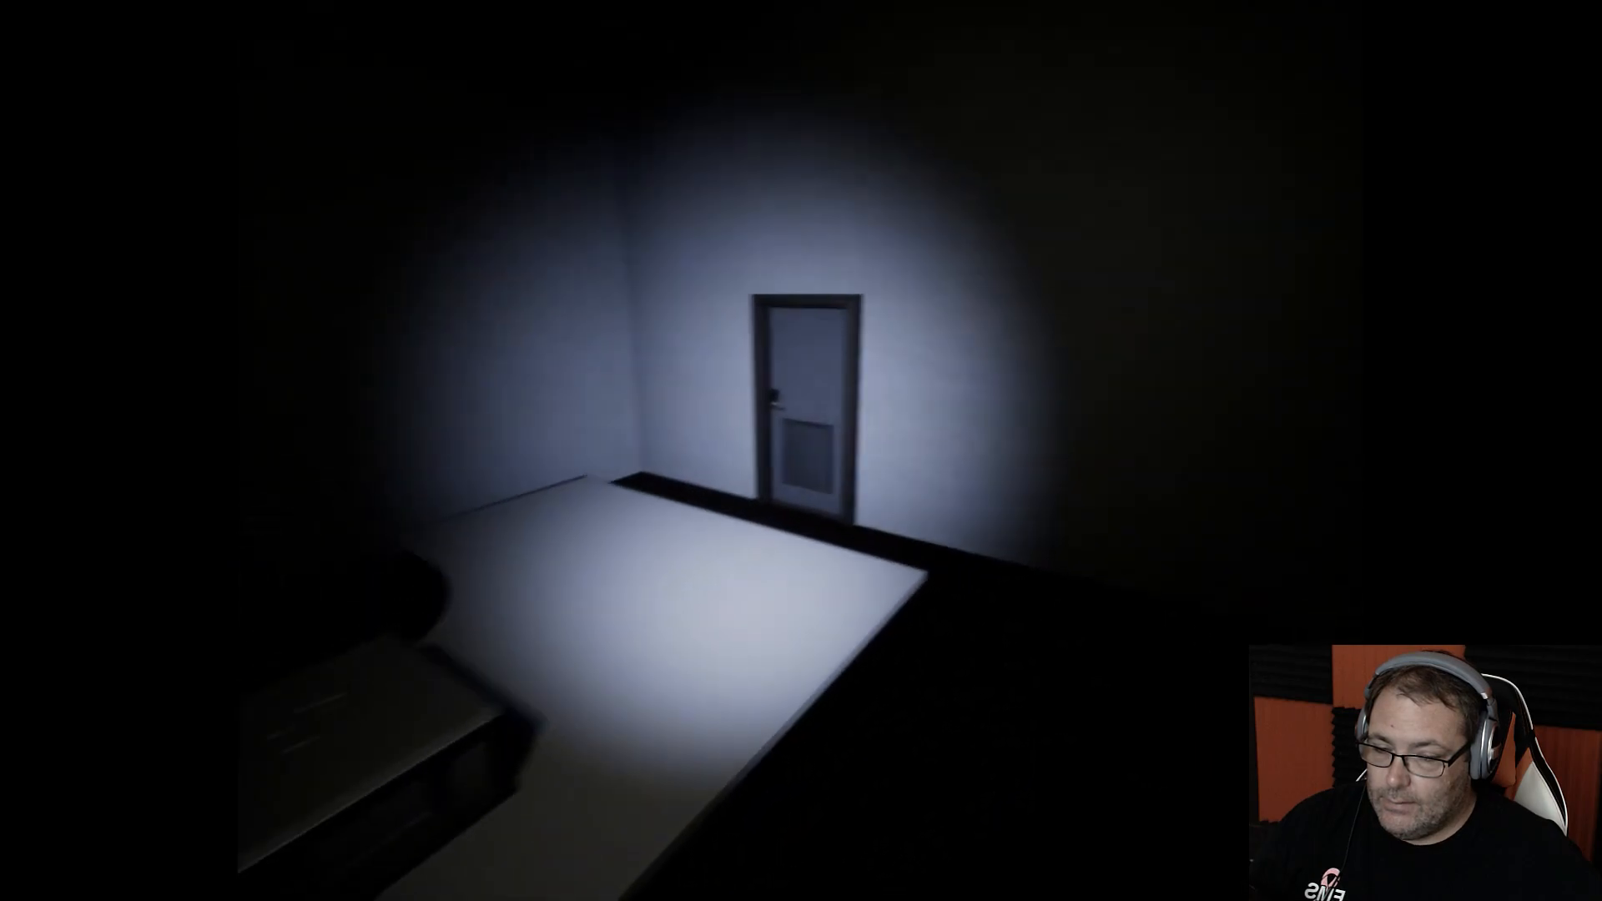
pyautogui.press('w')
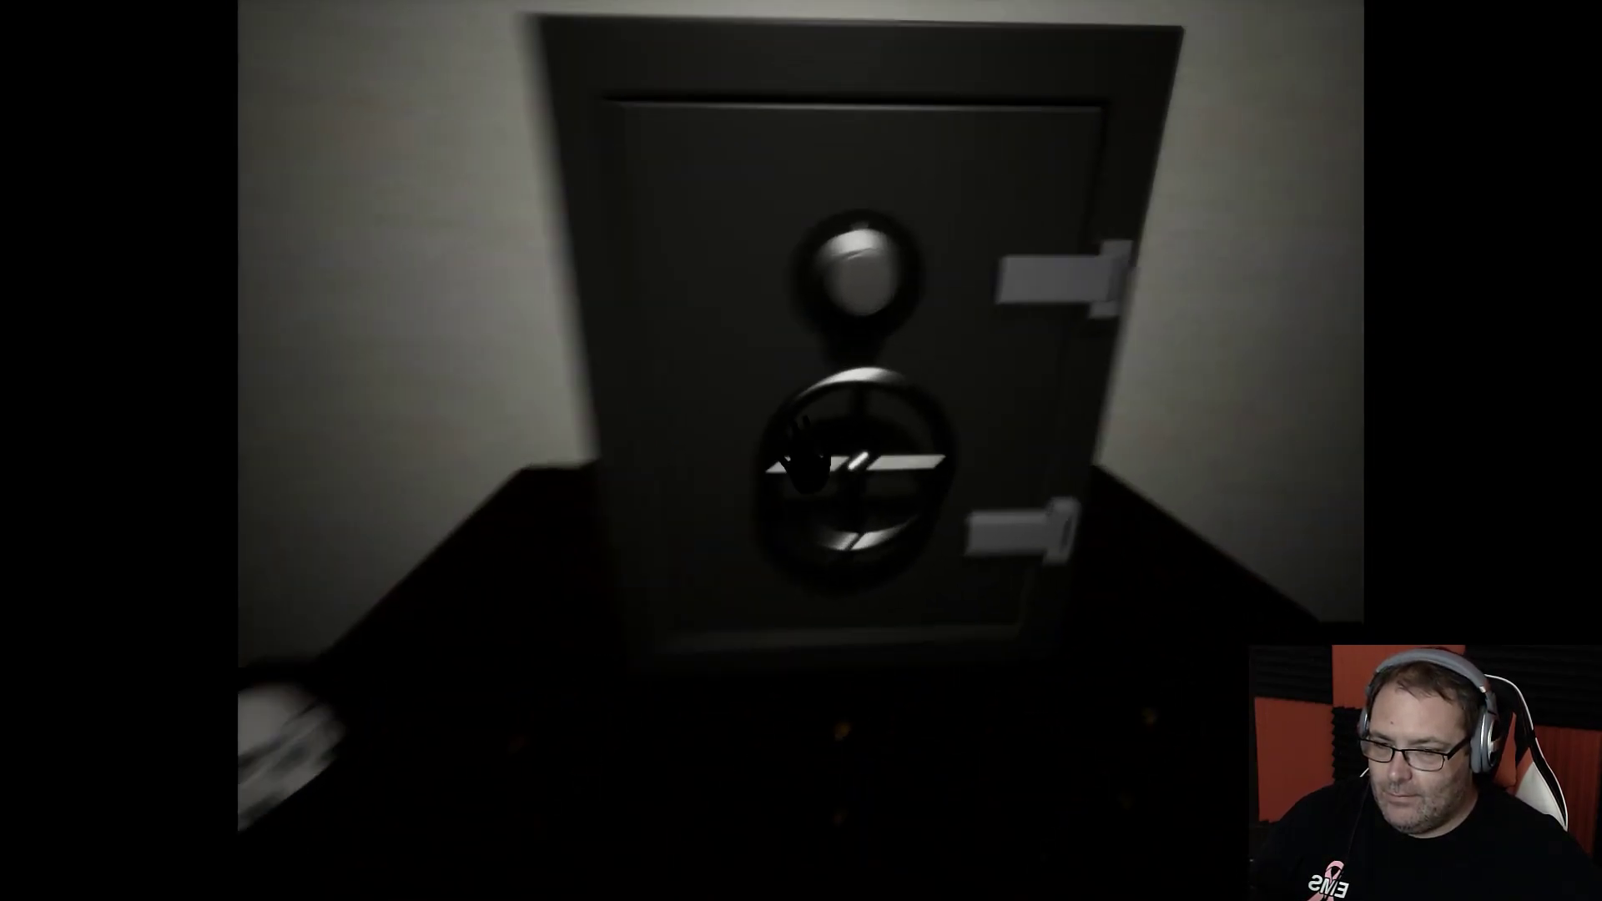
# Step: Enter the safe's password to reveal the skull inside, then head down the hallway into the corridor
pyautogui.click(804, 458)
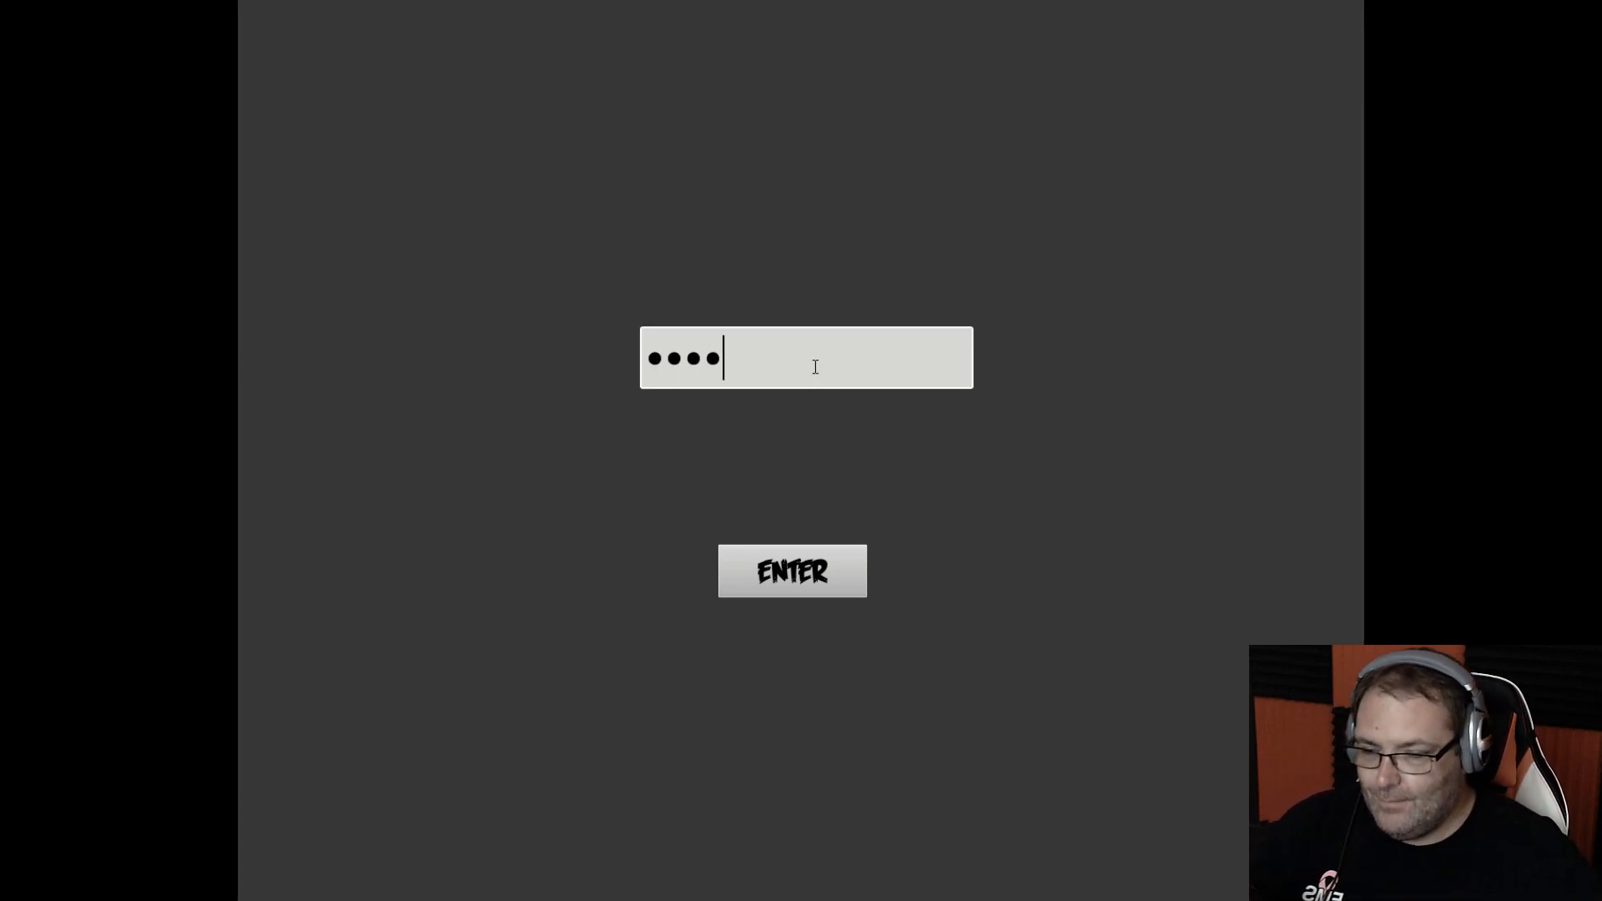
pyautogui.click(821, 573)
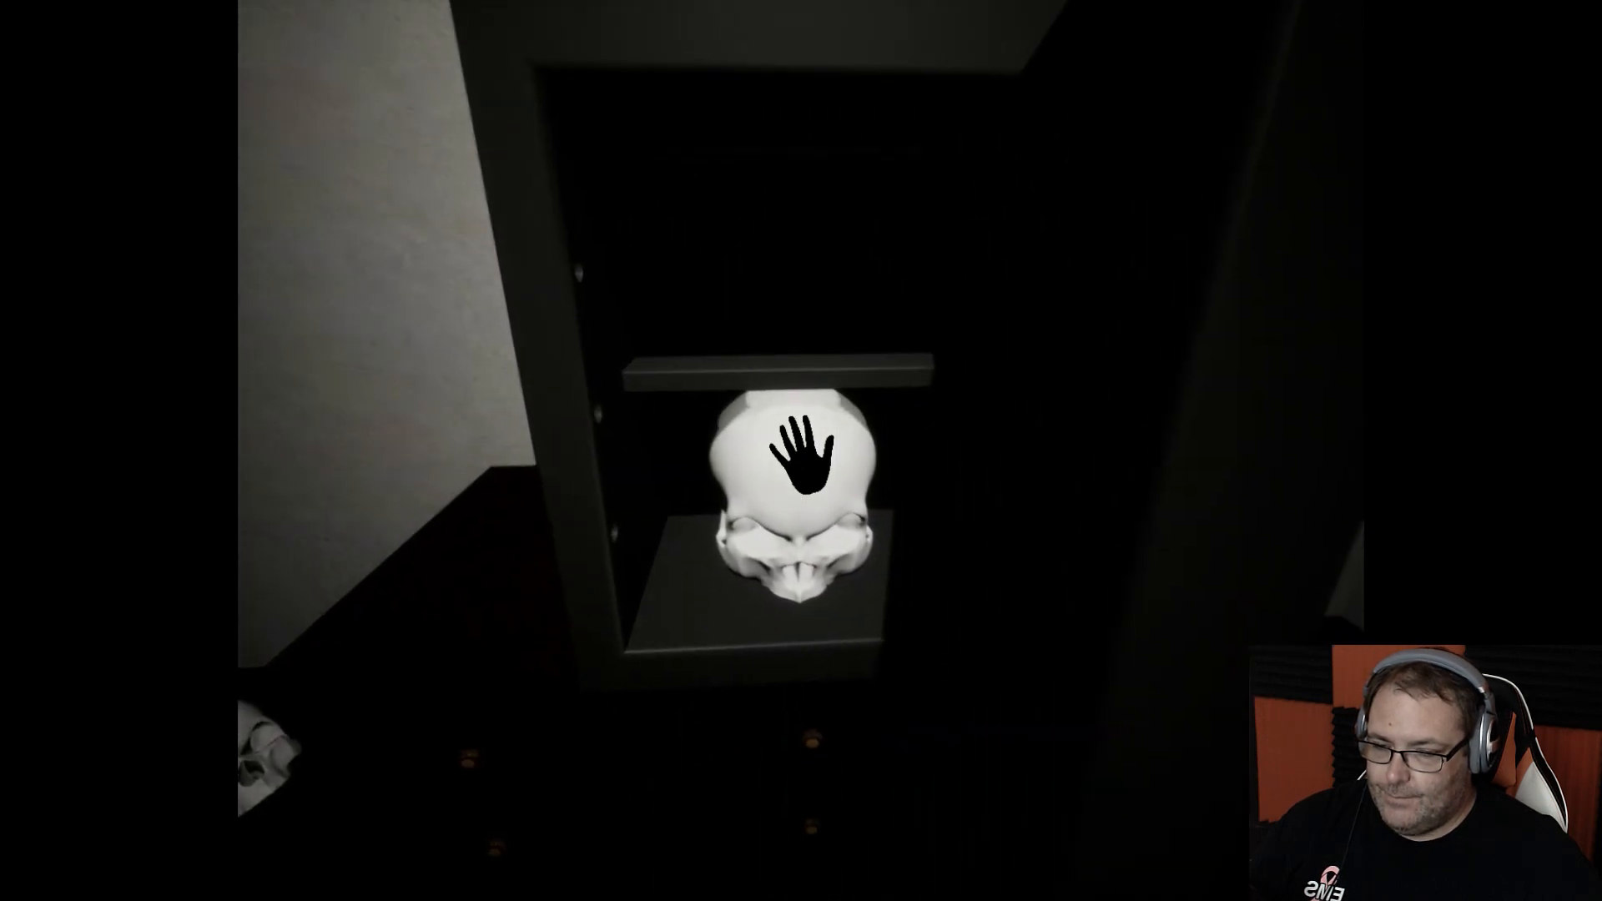
pyautogui.press('w')
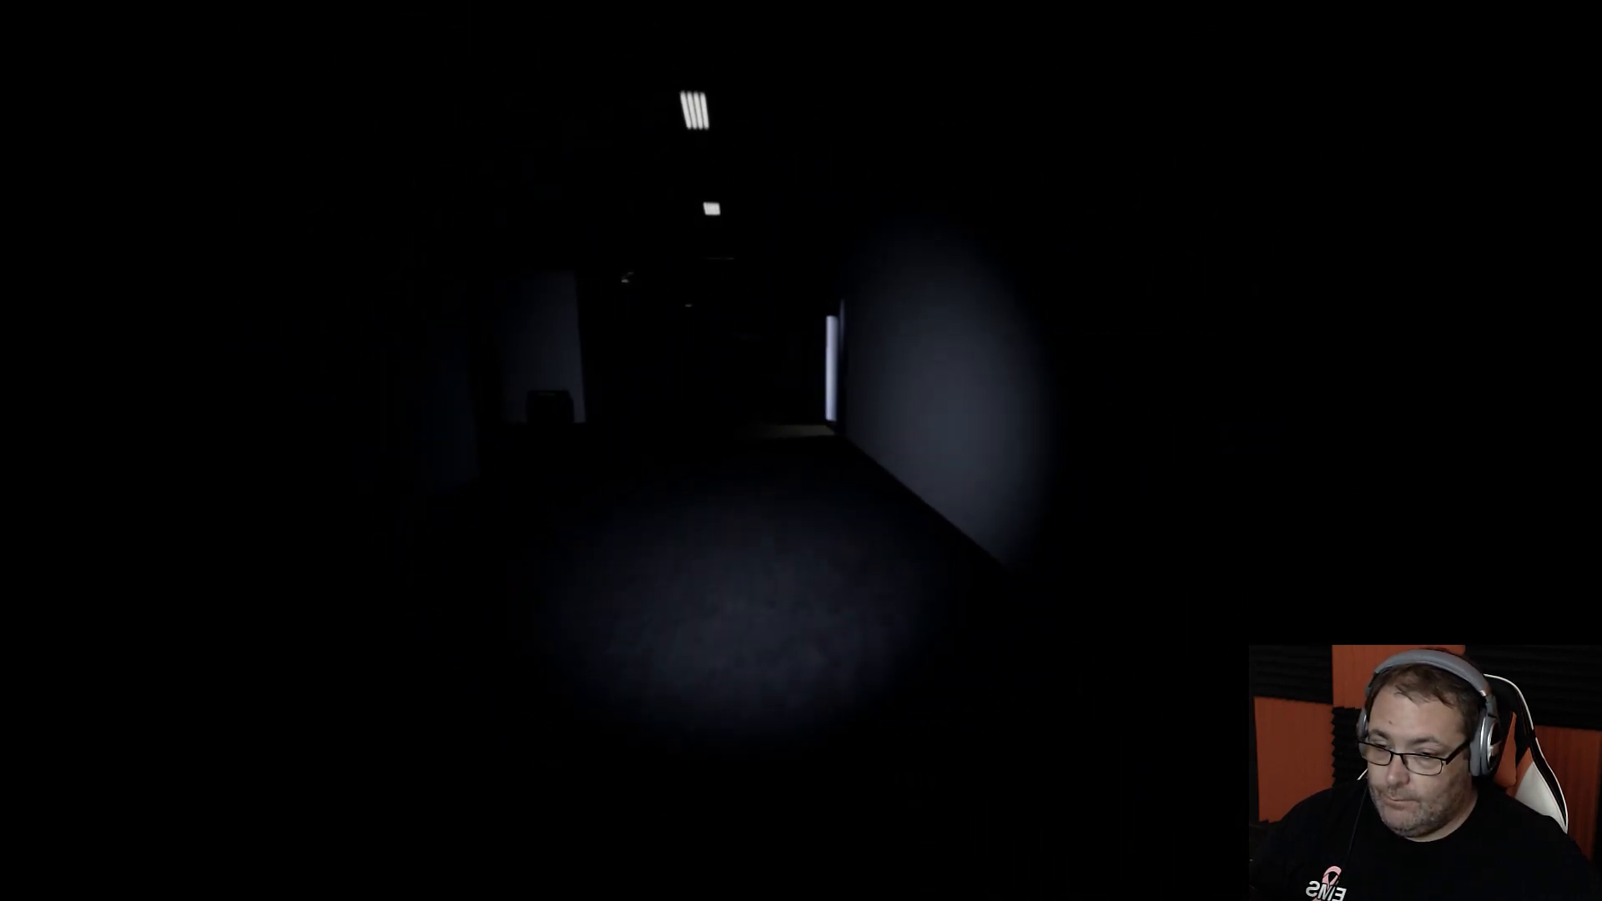
pyautogui.press('w')
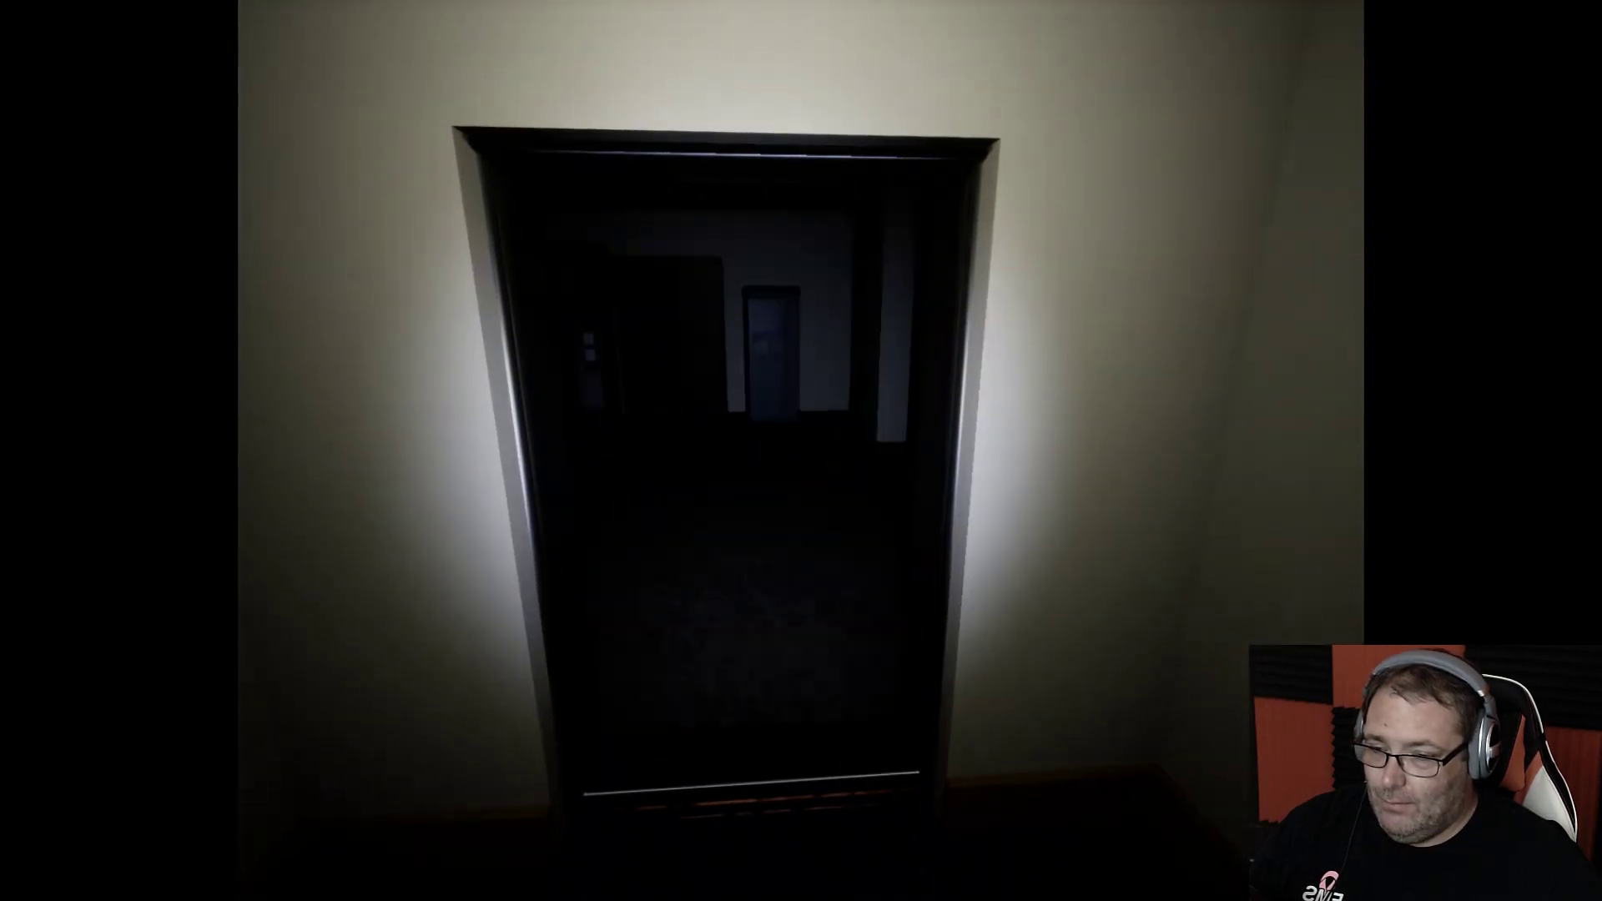
pyautogui.press('w')
pyautogui.moveTo(802, 452); pyautogui.dragTo(1126, 451)
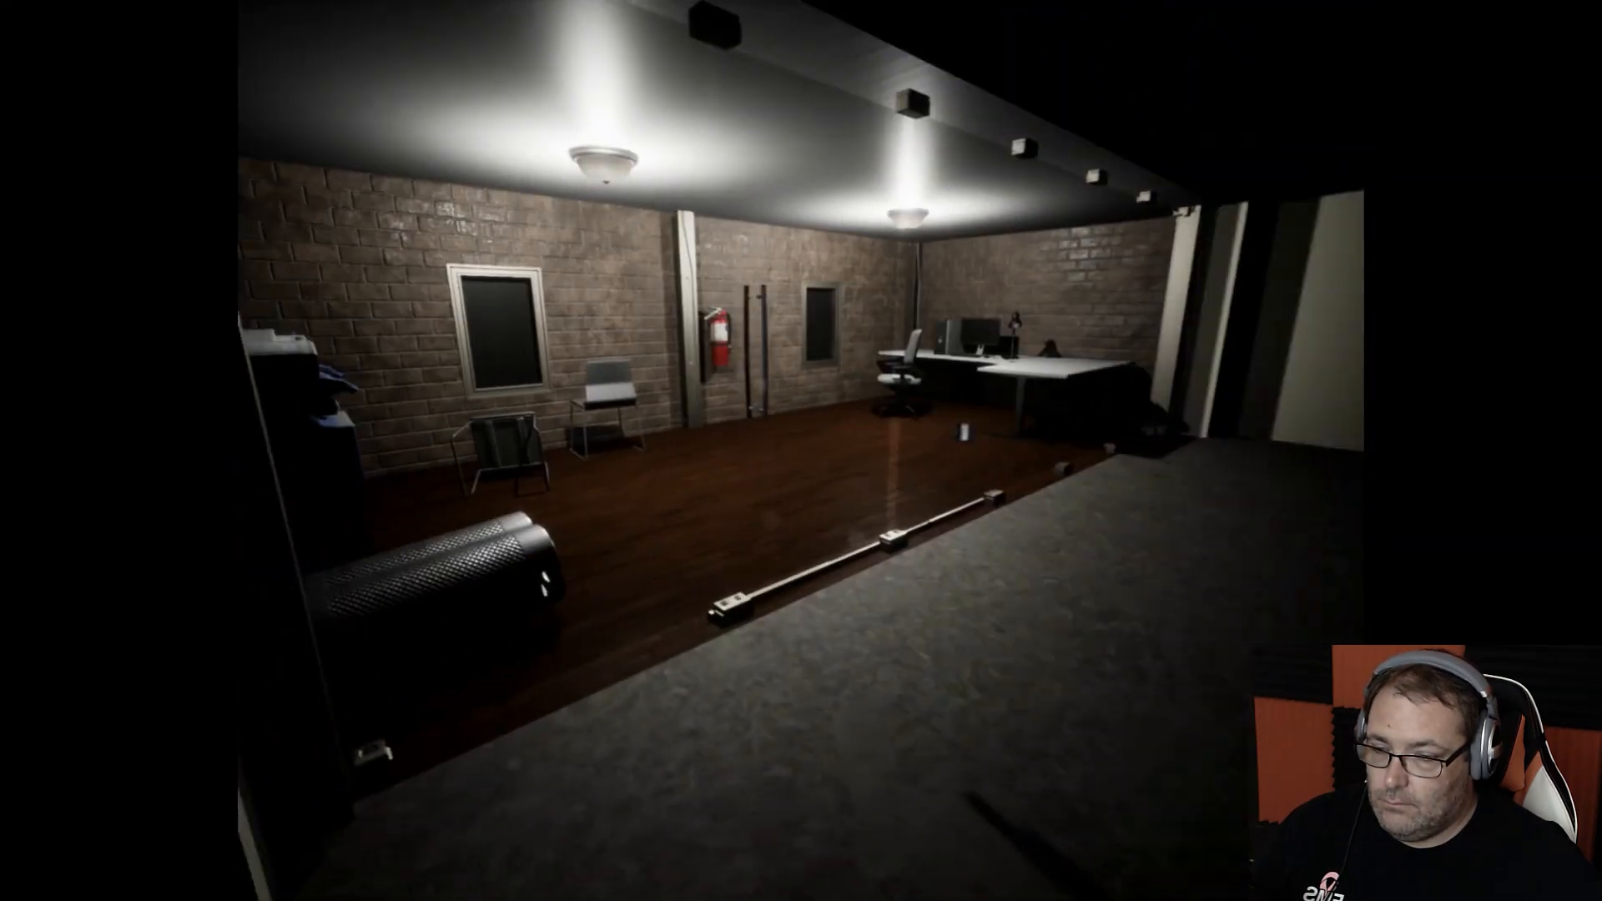
# Step: Check the brick office desk, pass through the copier room and continue into the brighter corridor
pyautogui.press('w')
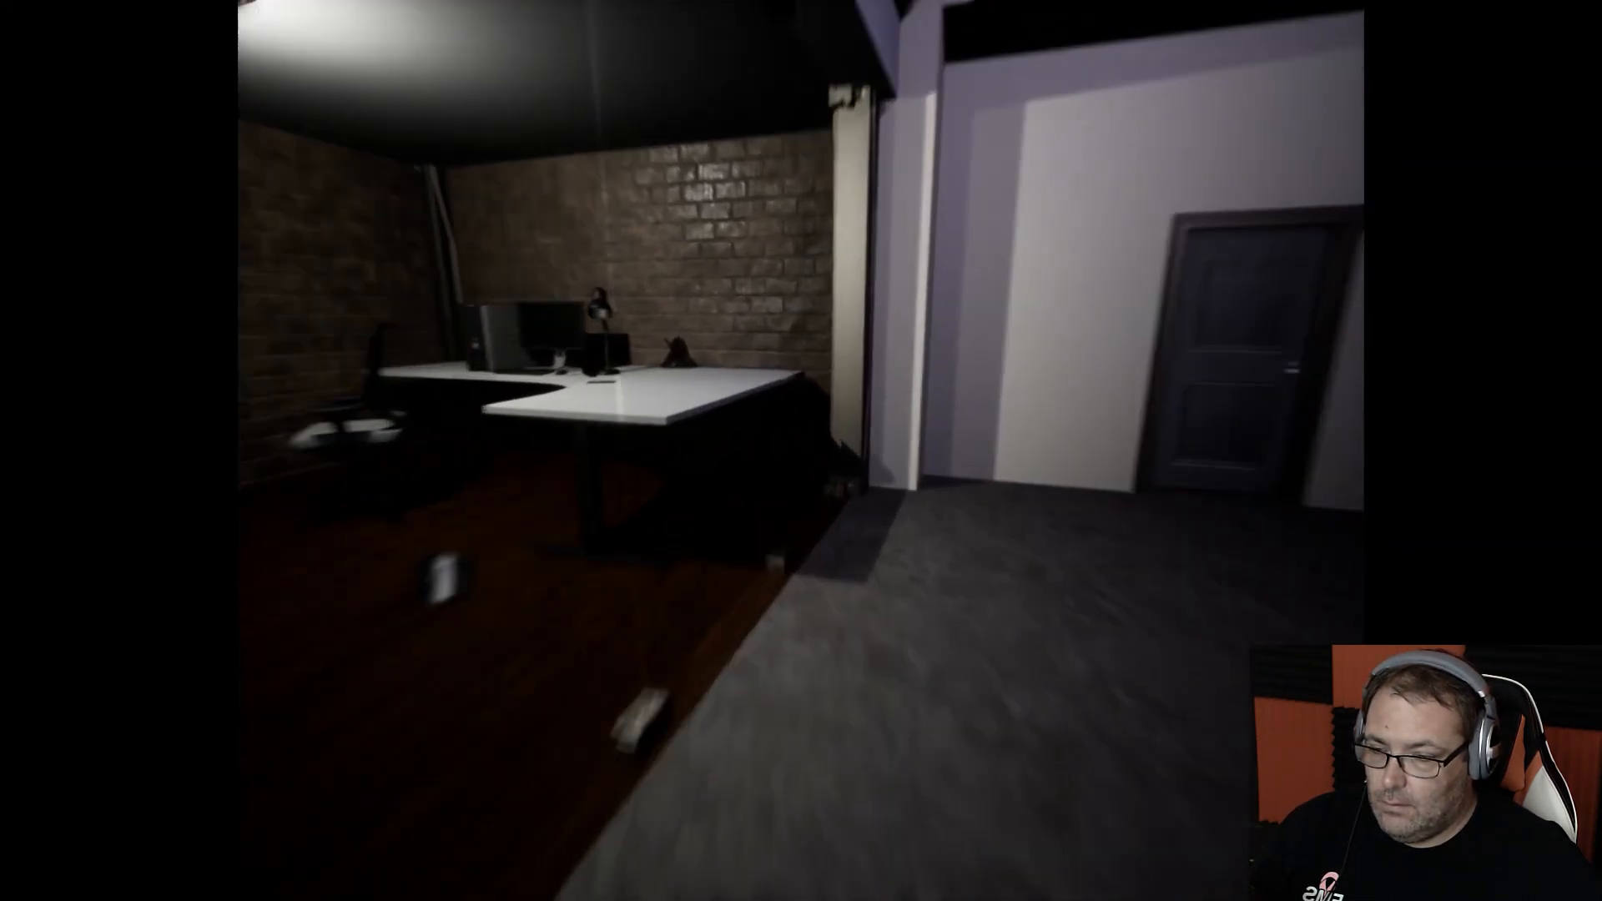
pyautogui.press('w')
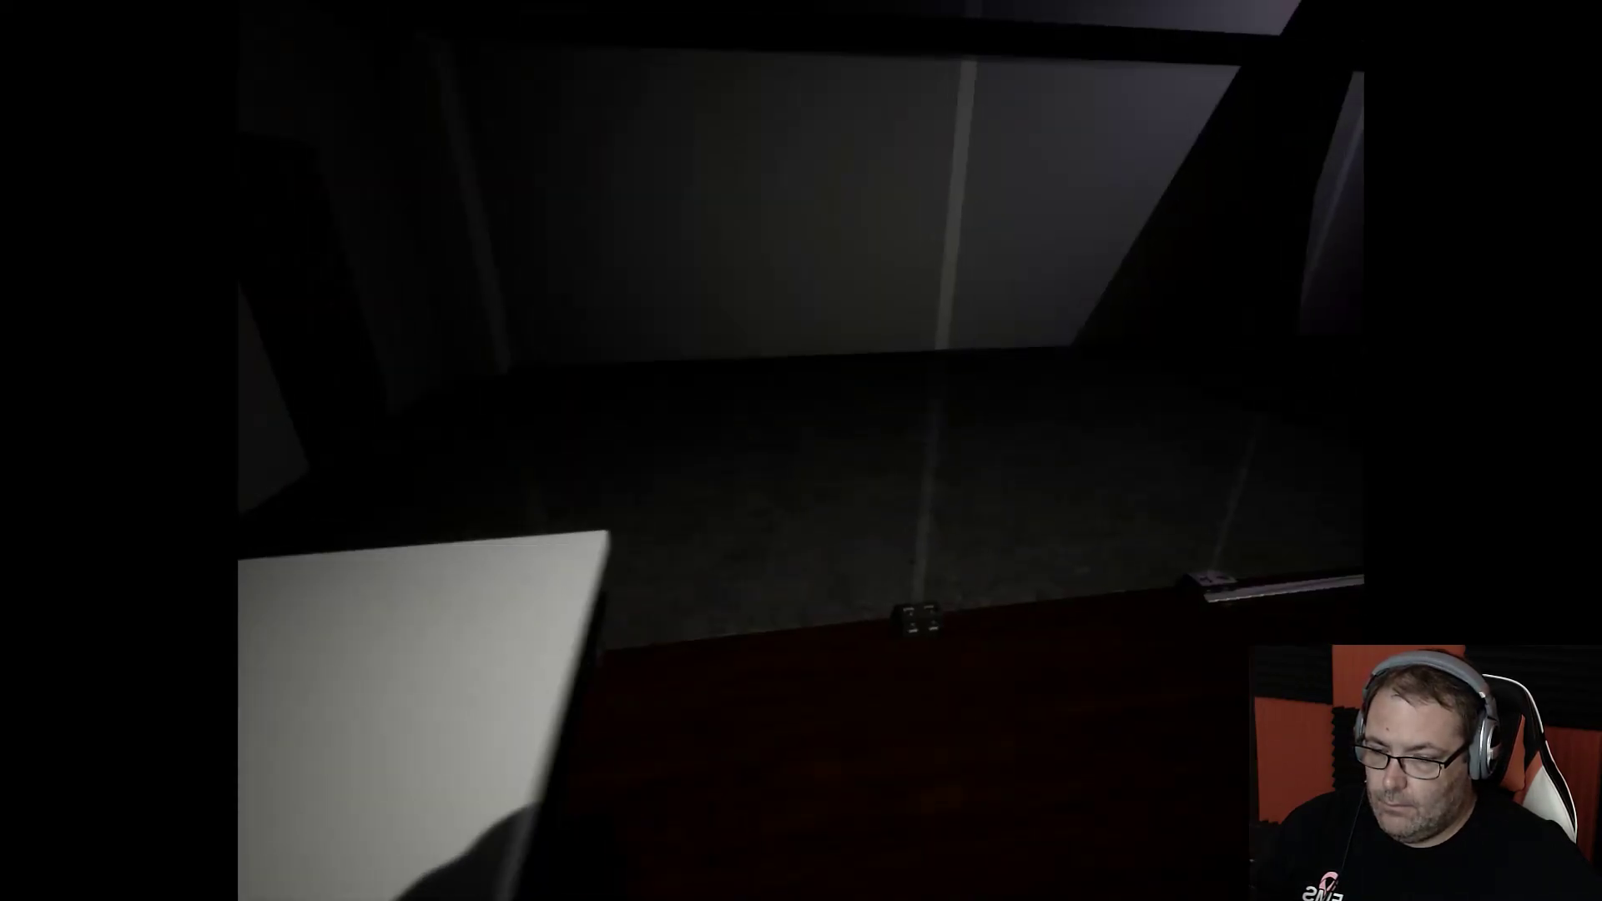
pyautogui.press('w')
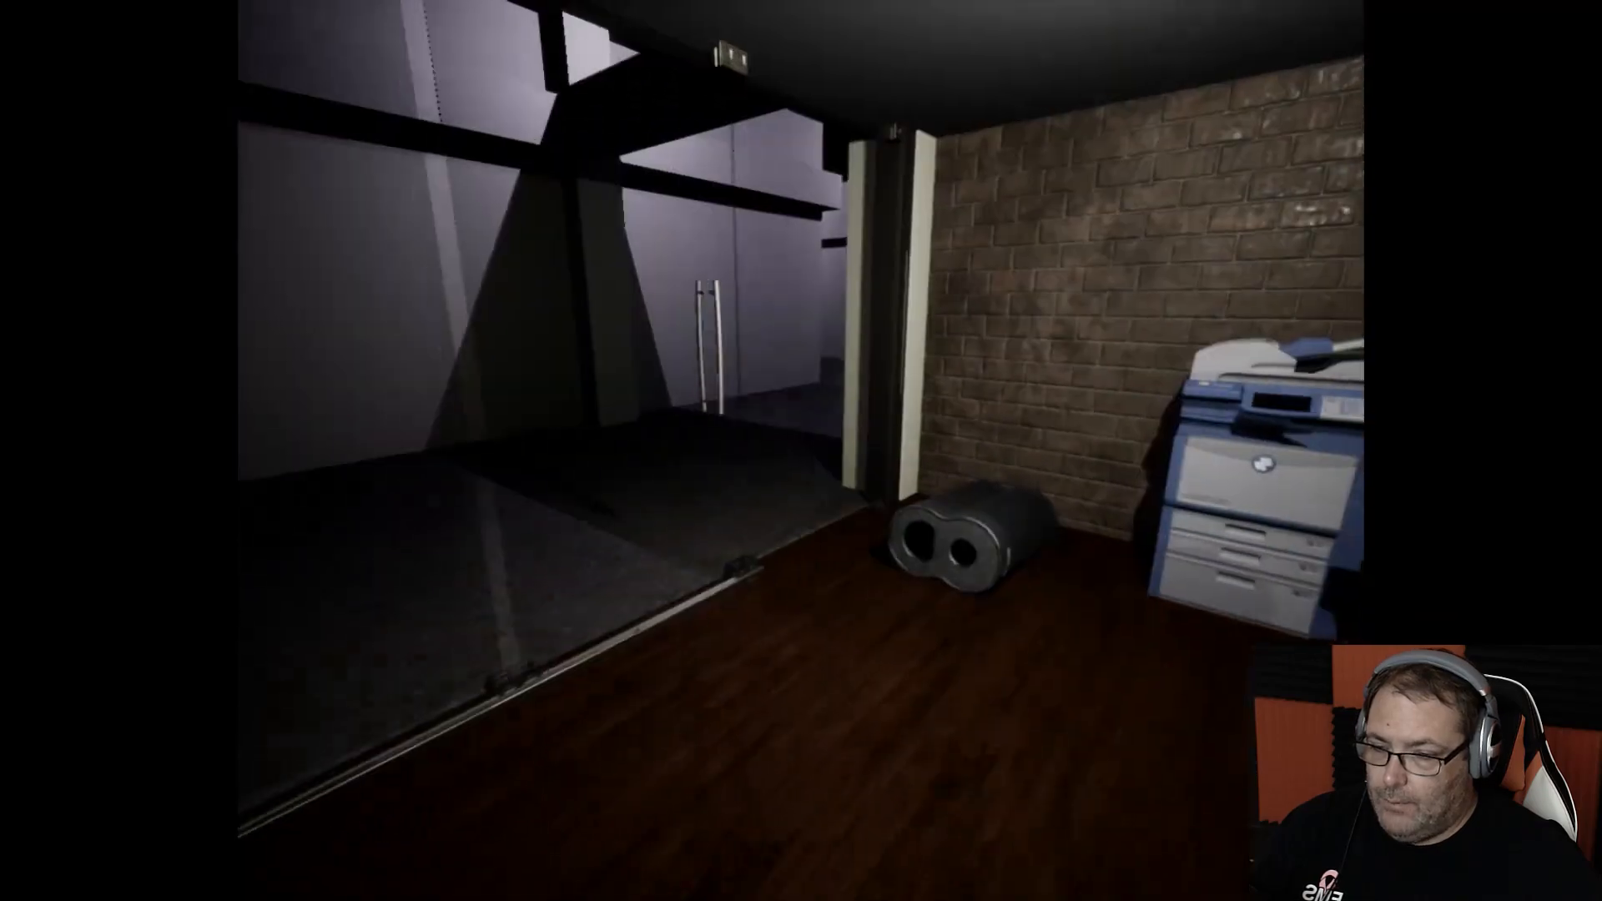
pyautogui.press('w')
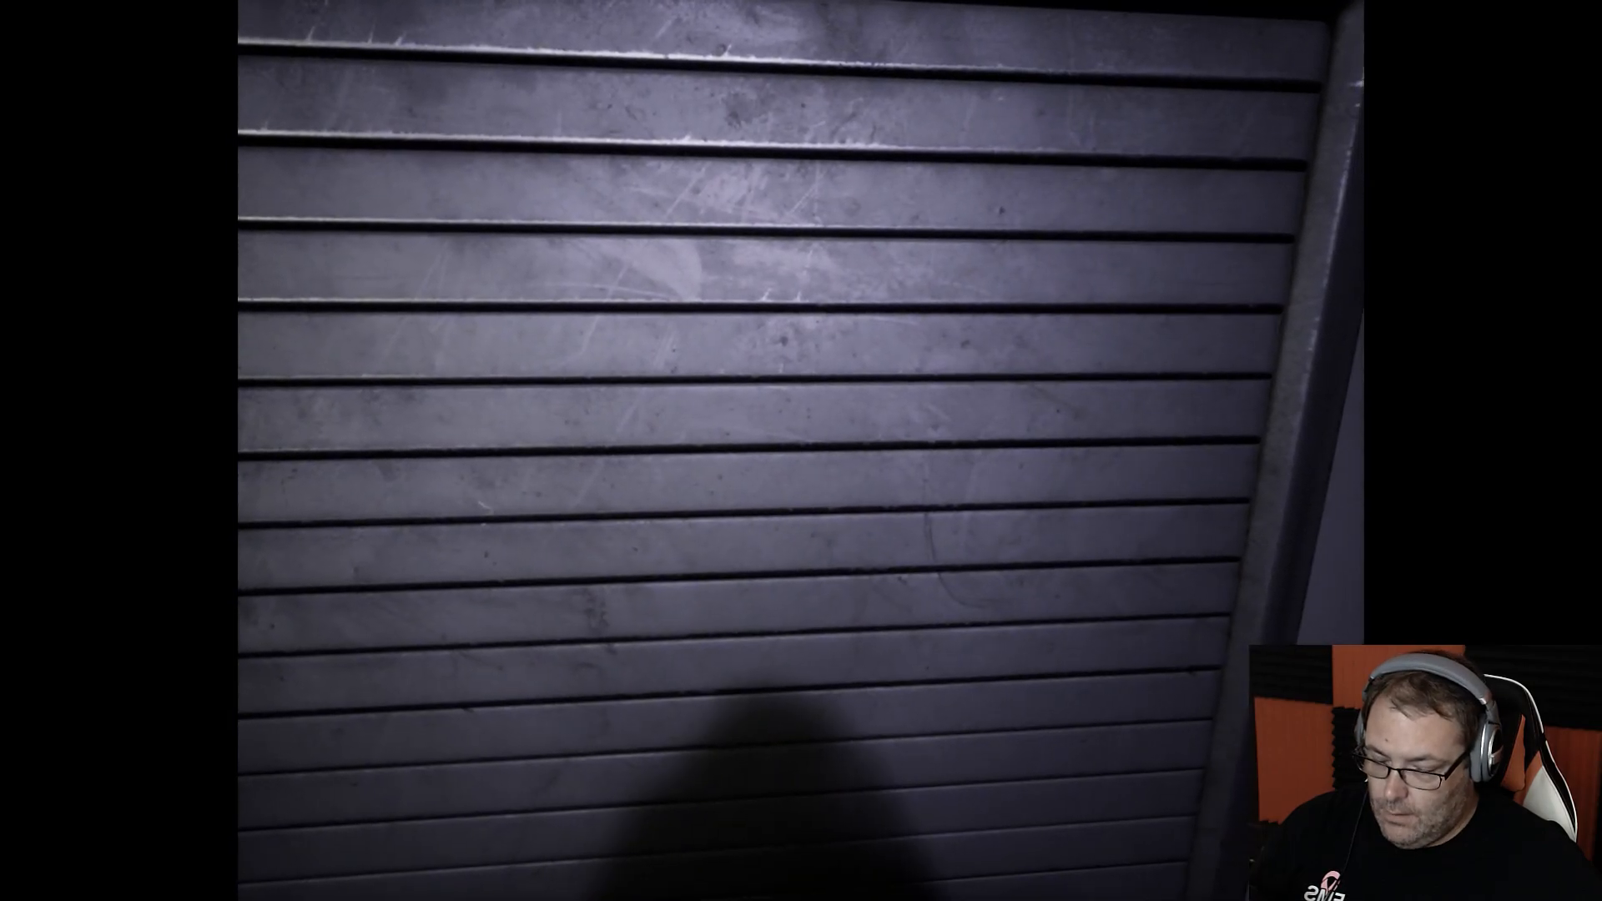
pyautogui.press('w')
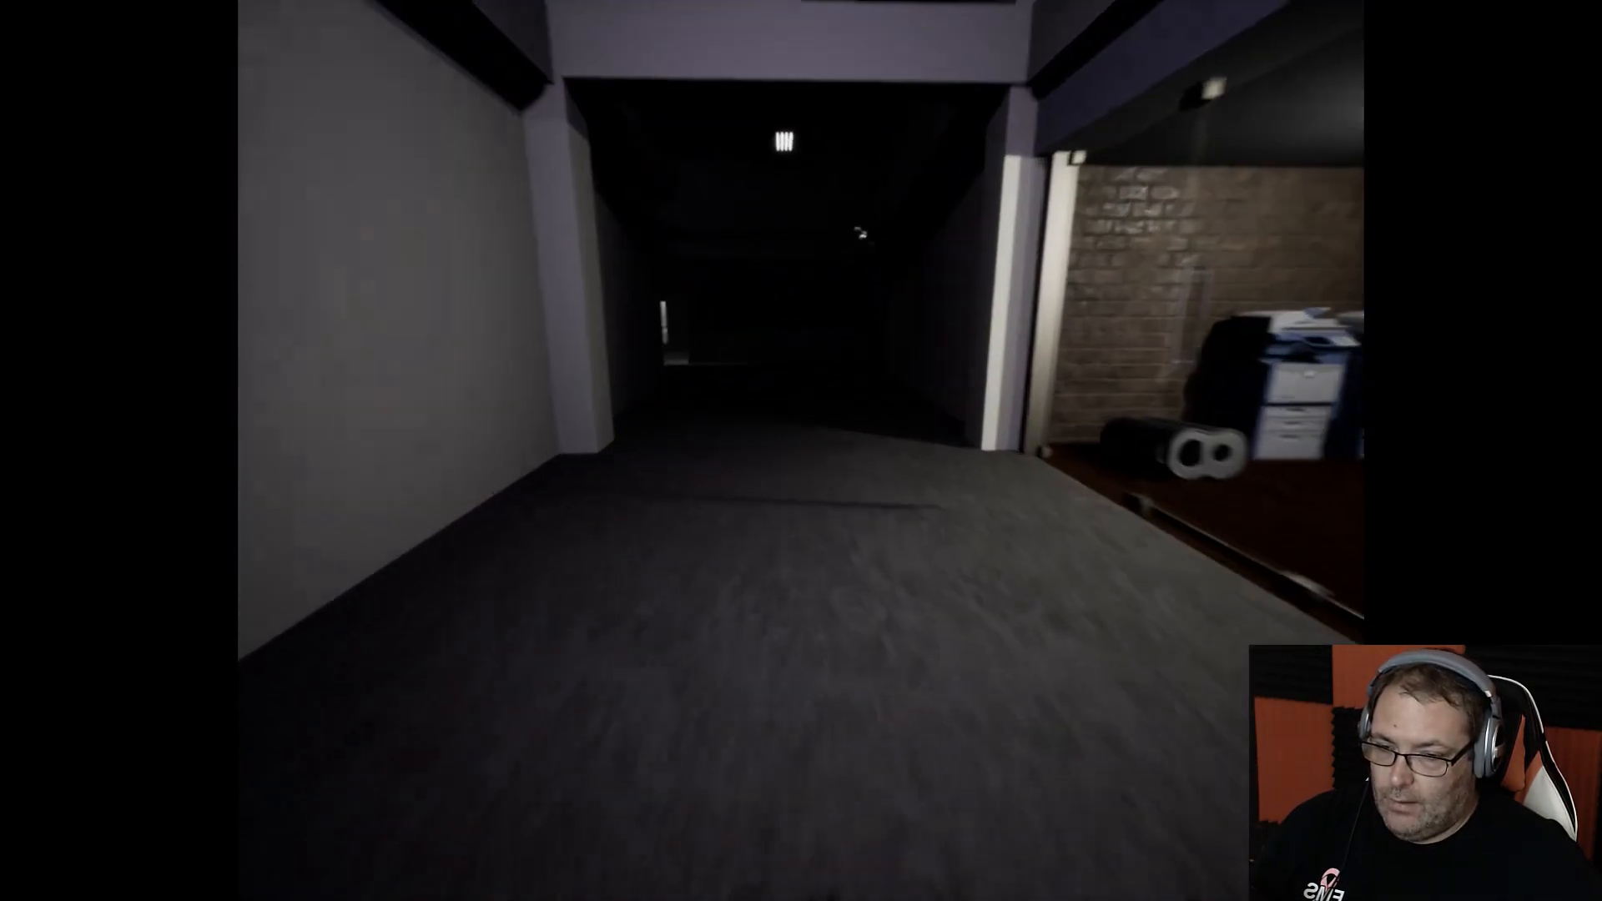
pyautogui.press('w')
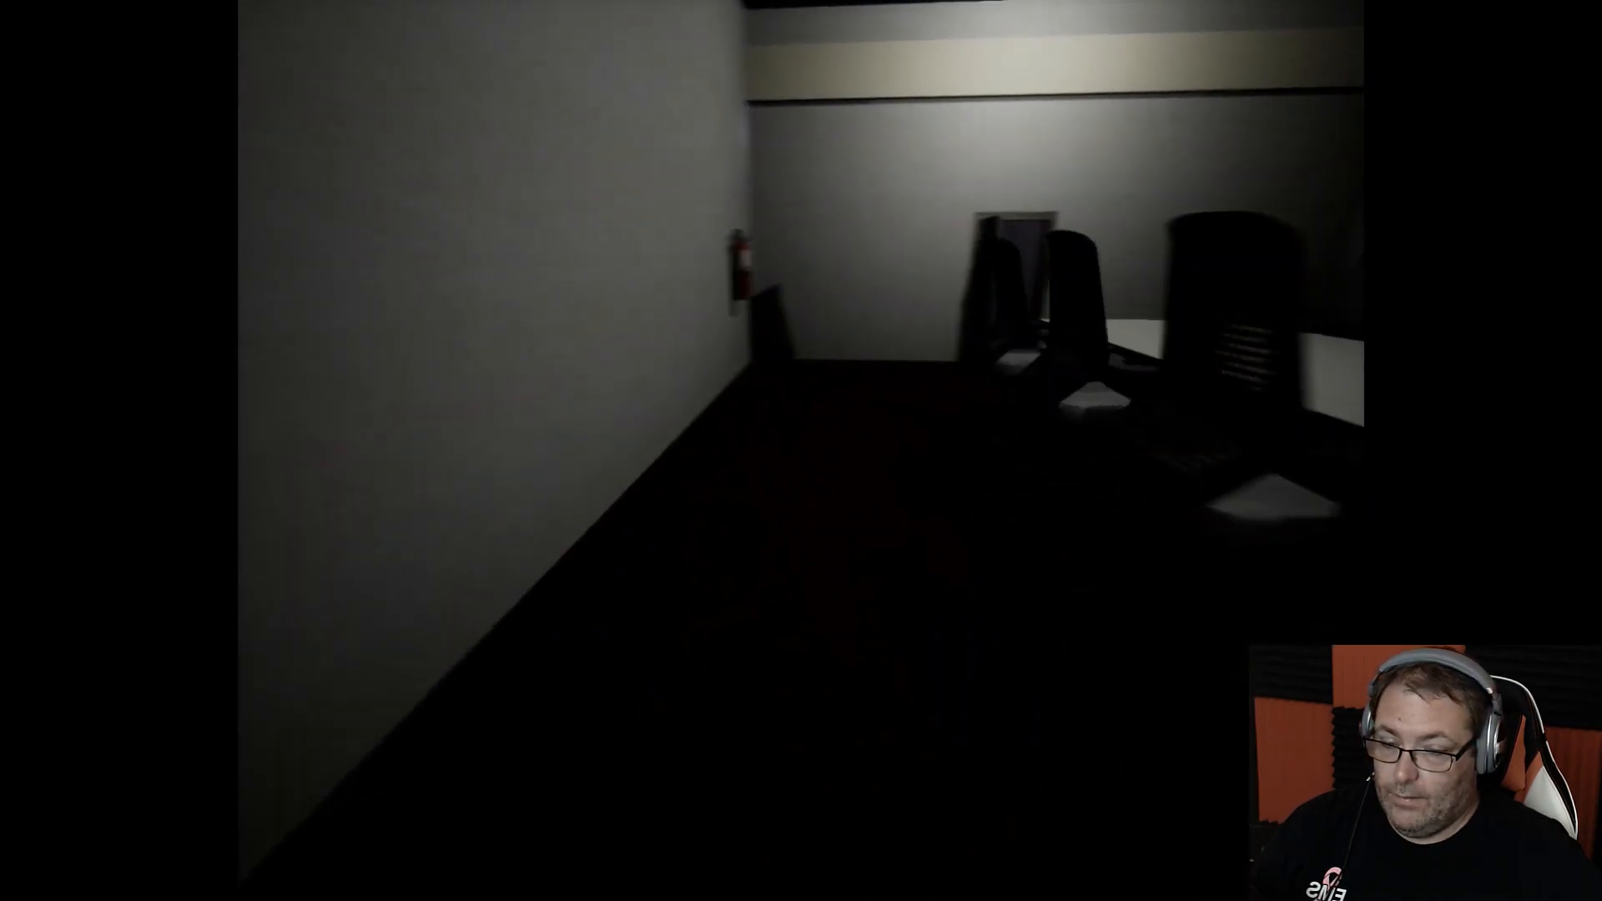
# Step: Cross the table room and follow the long corridor into the dark cabinet room
pyautogui.press('w')
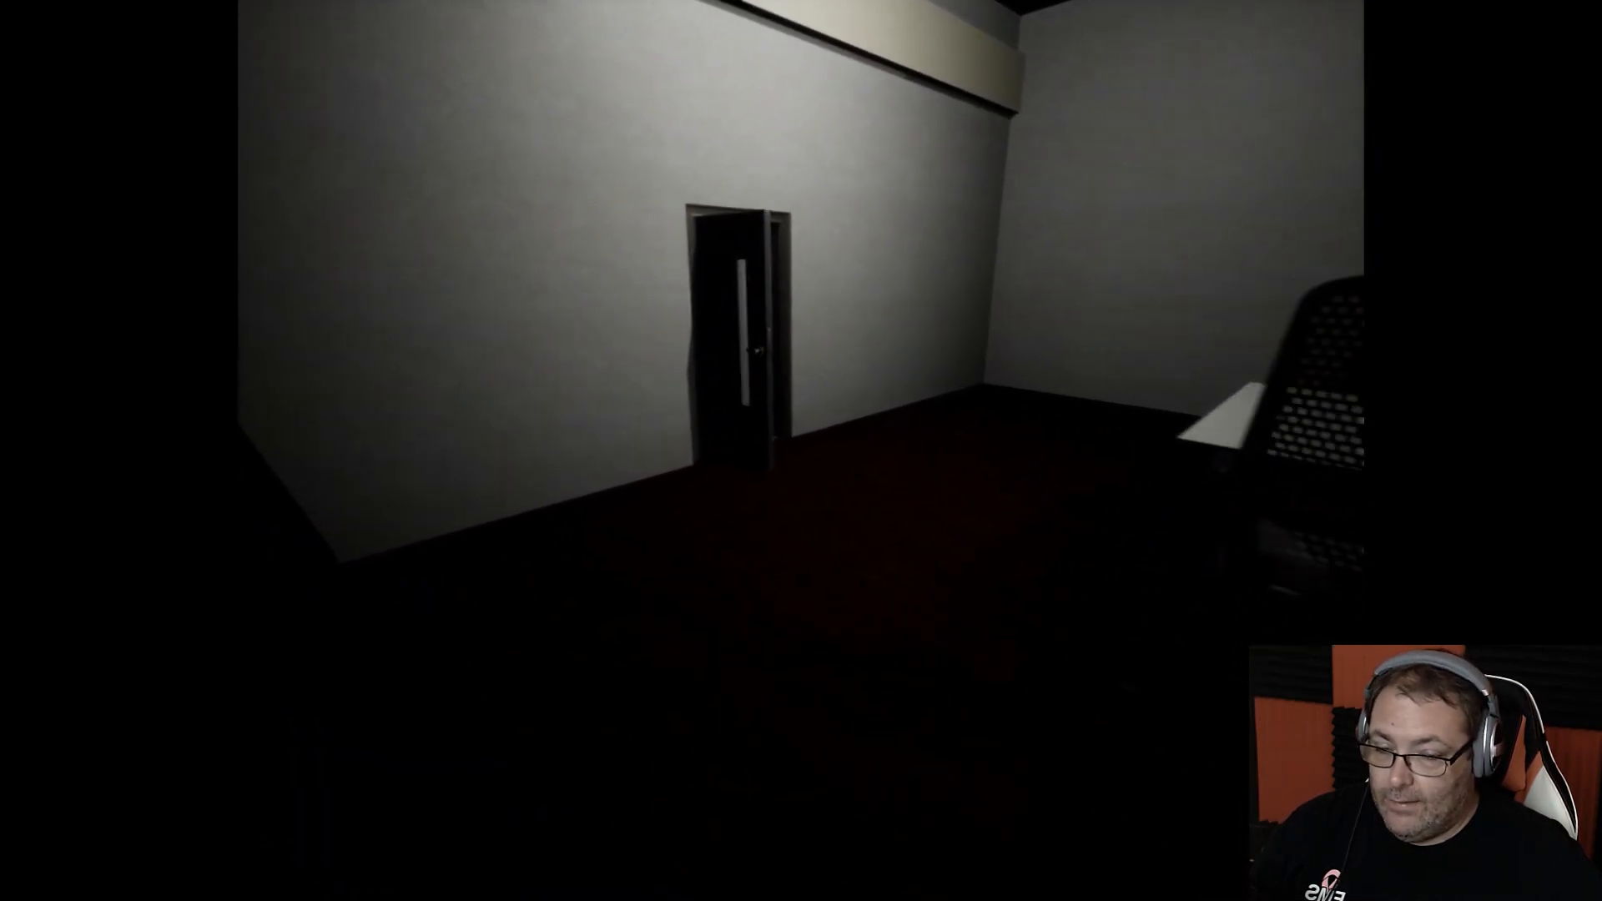
pyautogui.press('w')
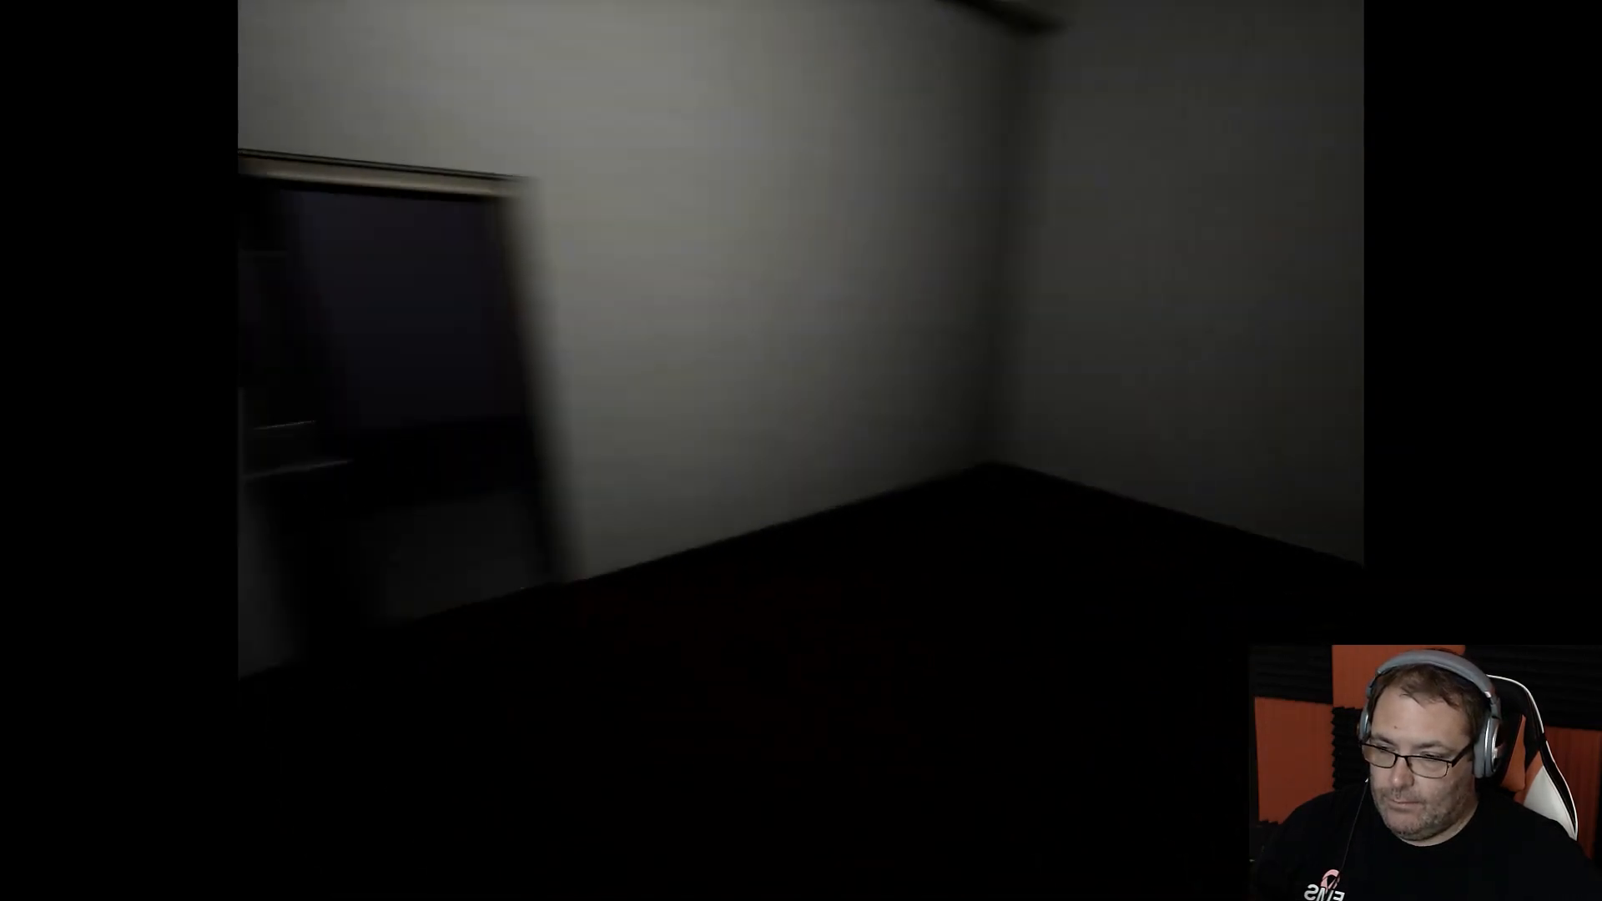
pyautogui.press('w')
pyautogui.press('w')
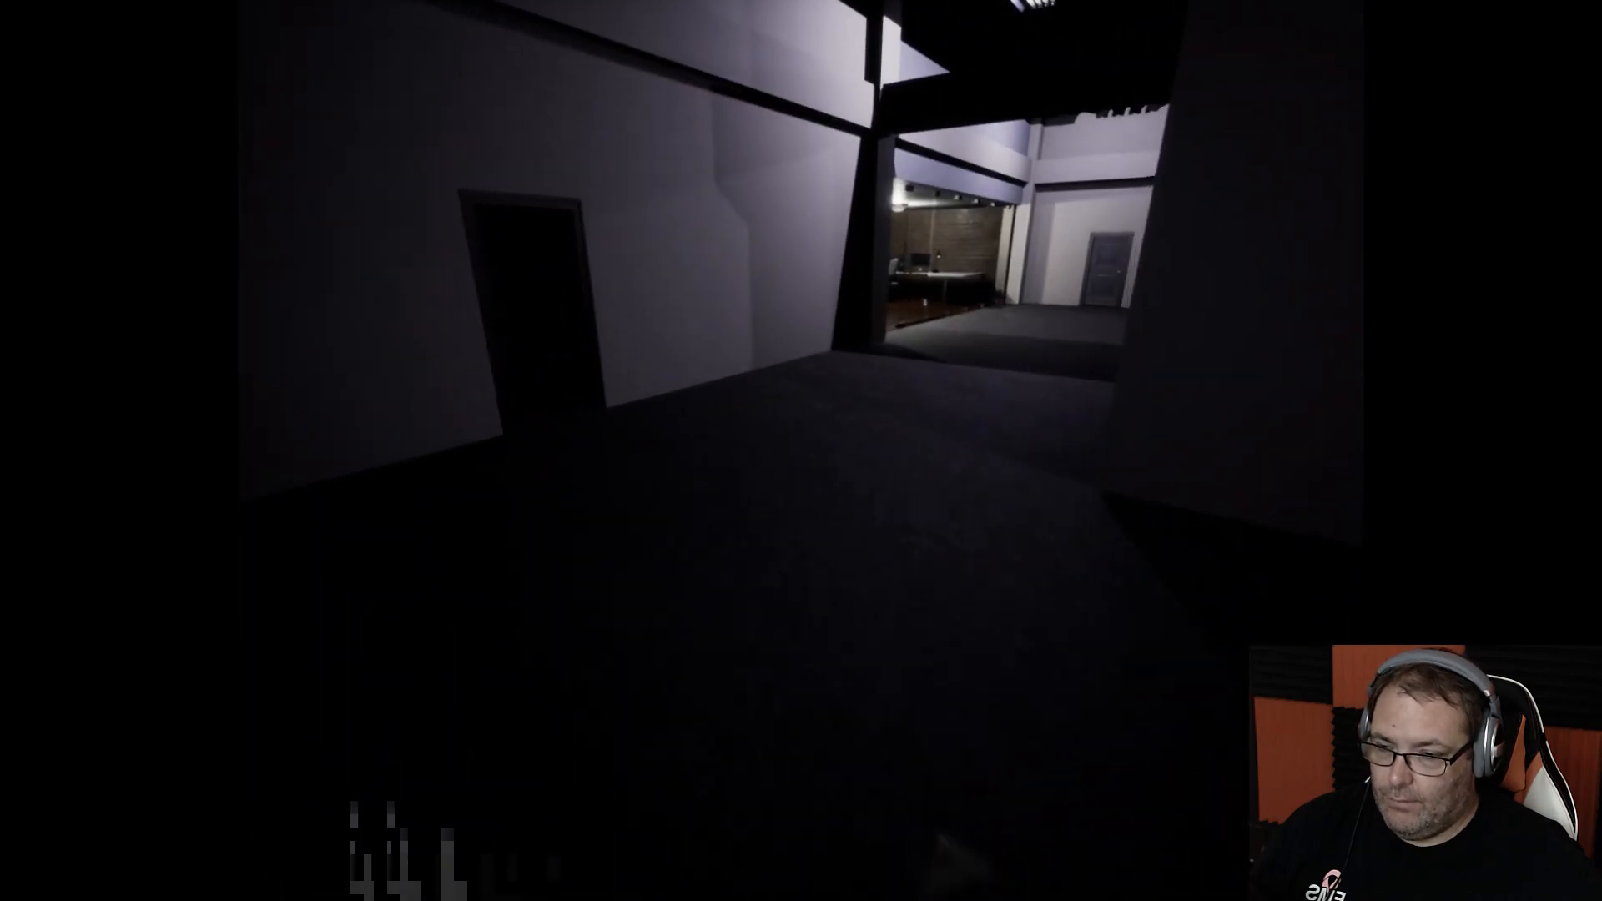
pyautogui.press('w')
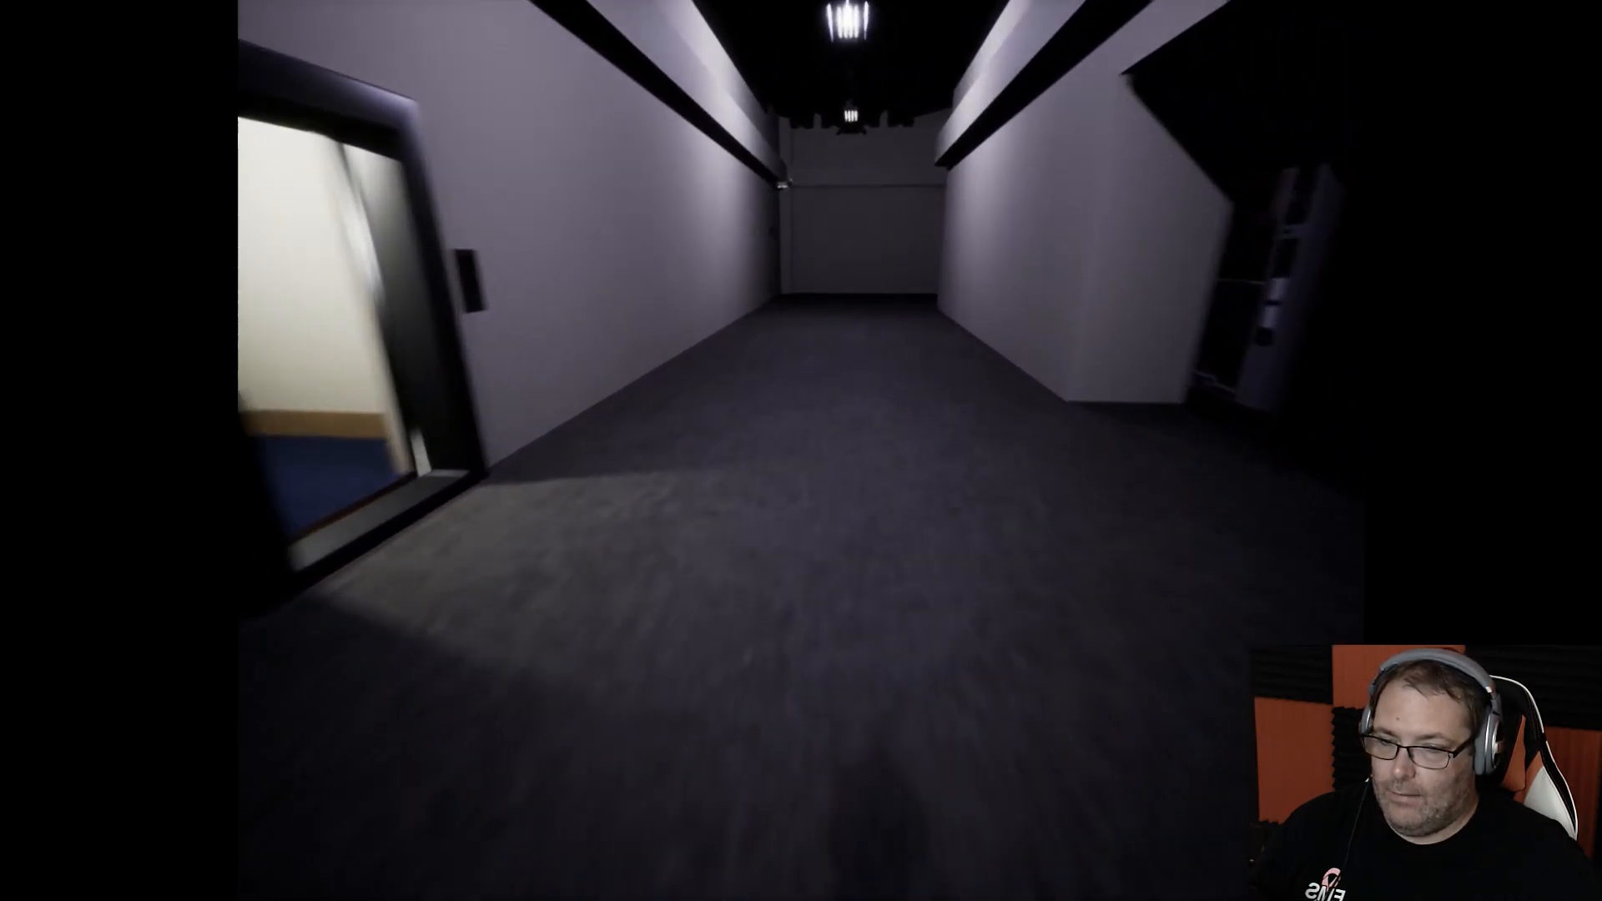
pyautogui.press('w')
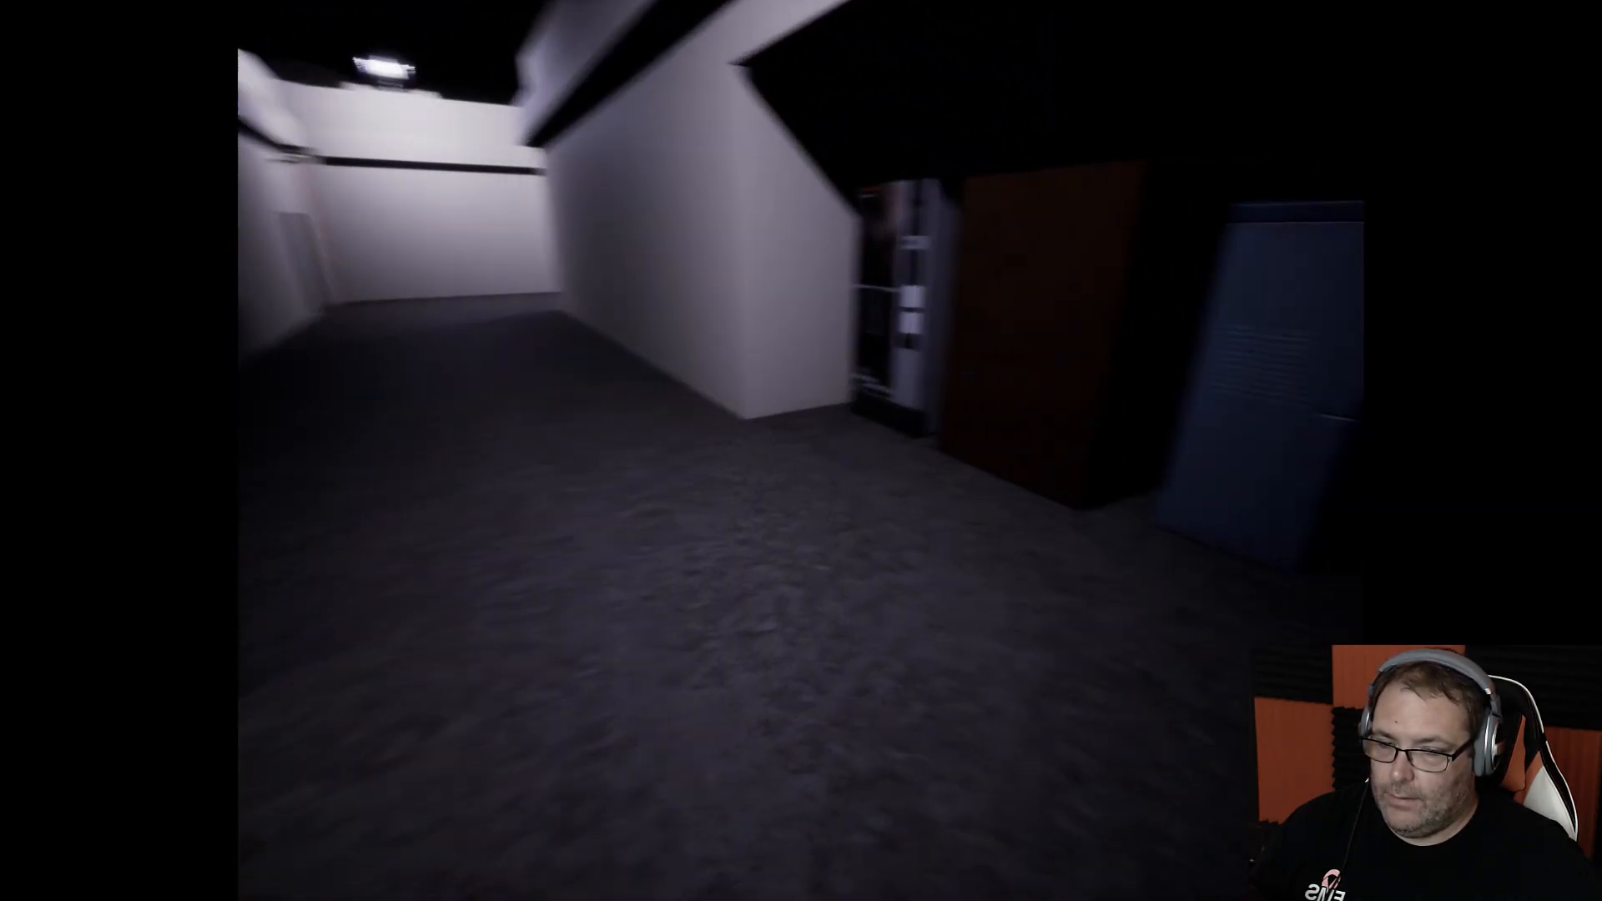
pyautogui.press('f')
pyautogui.press('w')
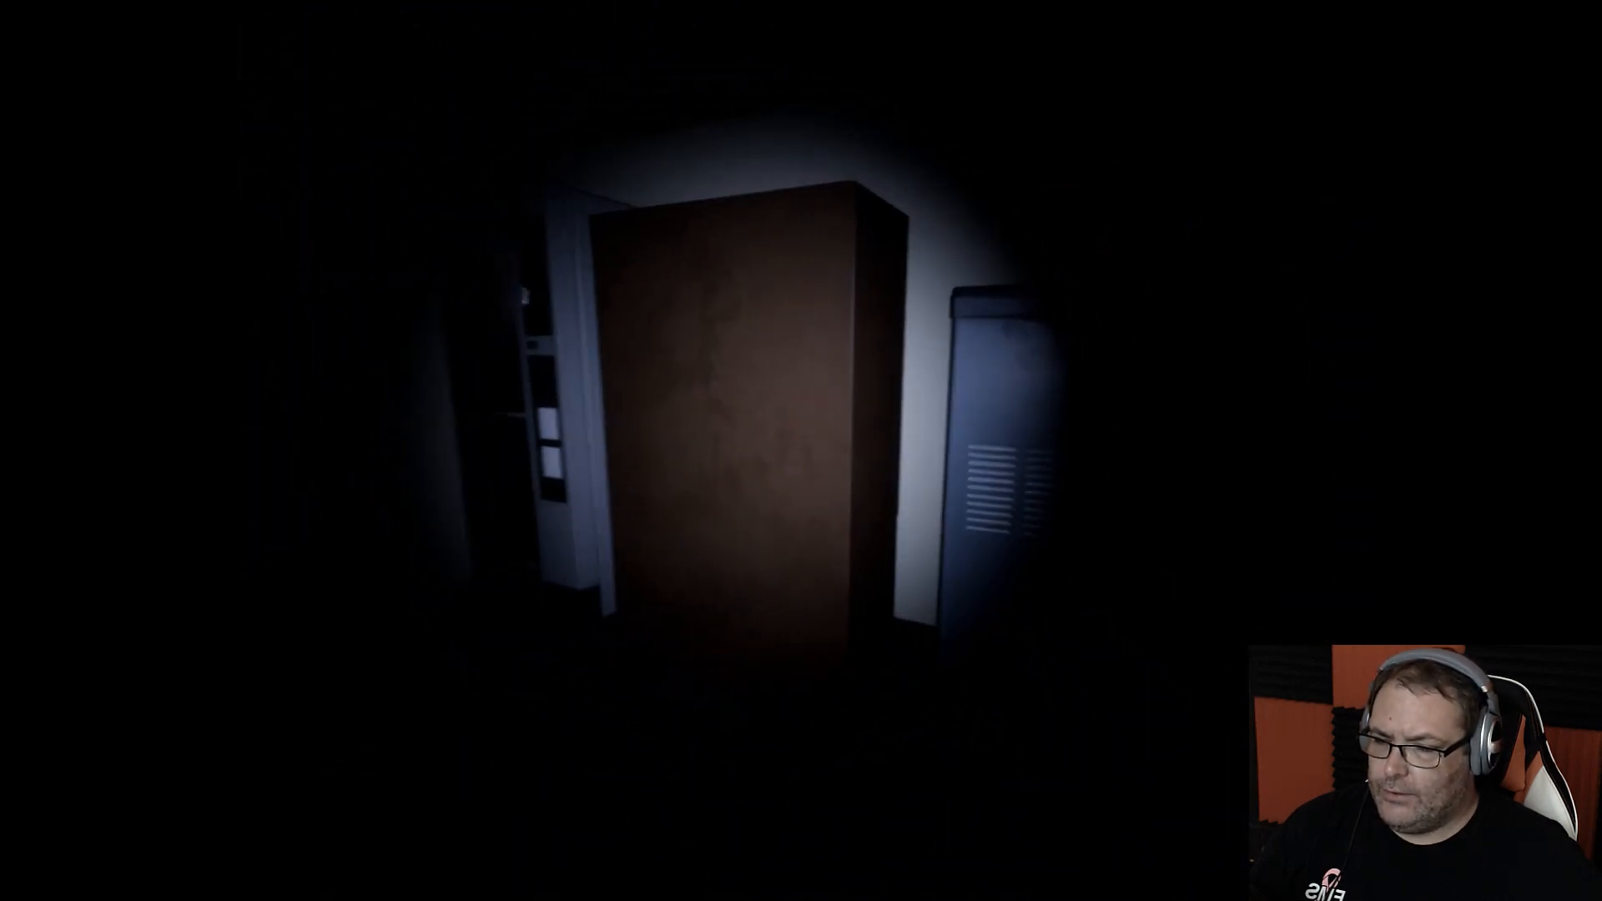
# Step: Advance the dark corridor by flashlight, open the end door and enter the tiled corridor of doors
pyautogui.press('w')
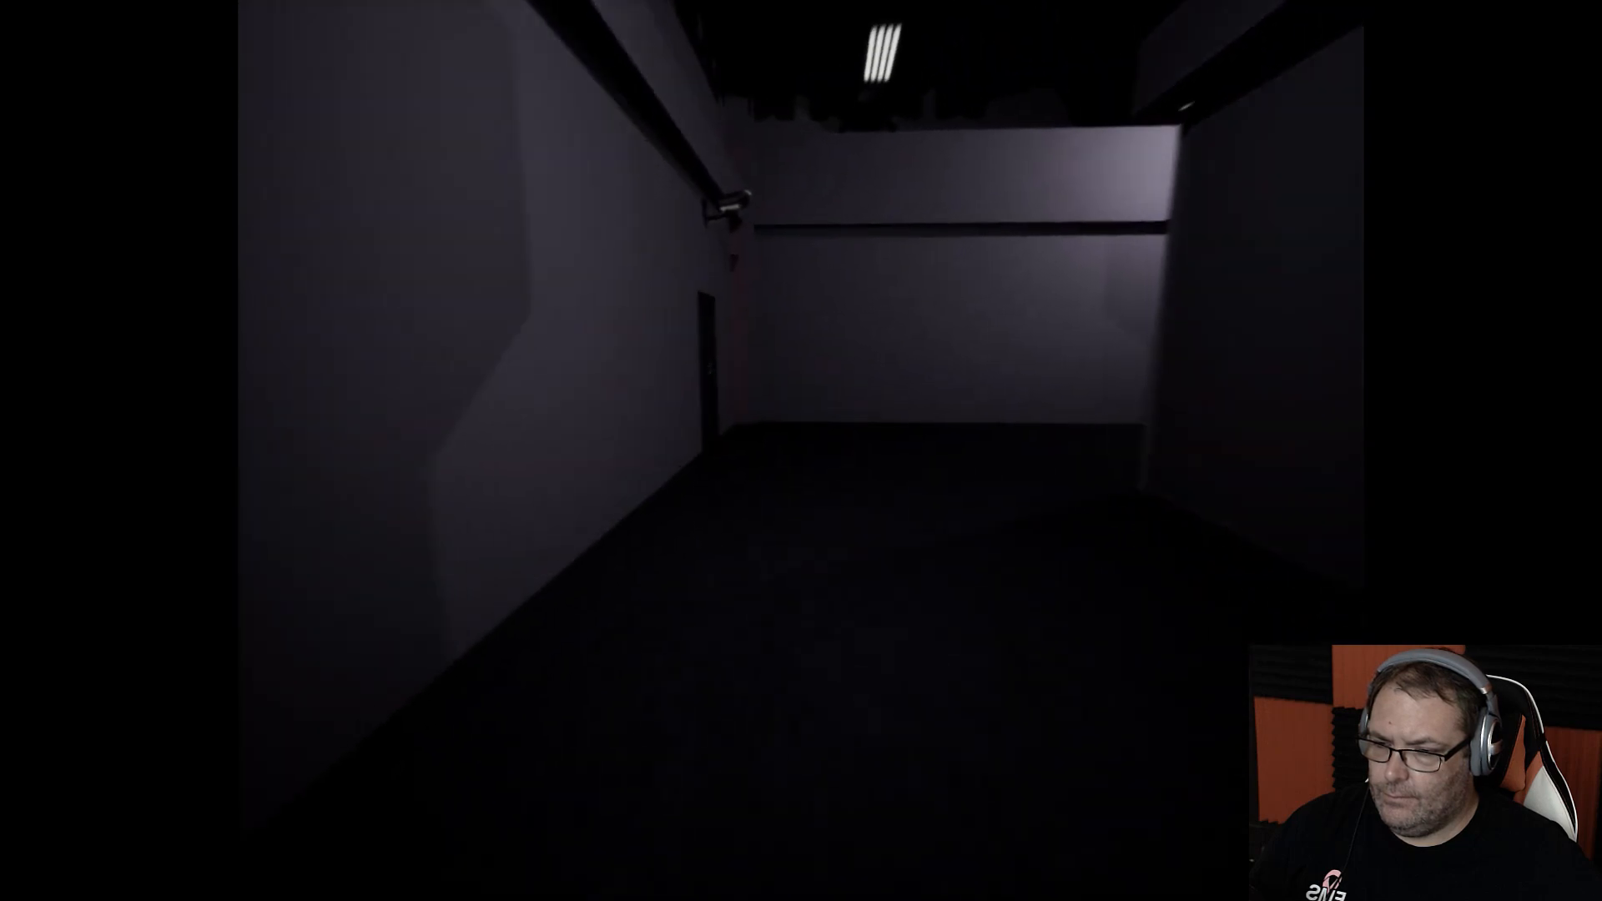
pyautogui.press('f')
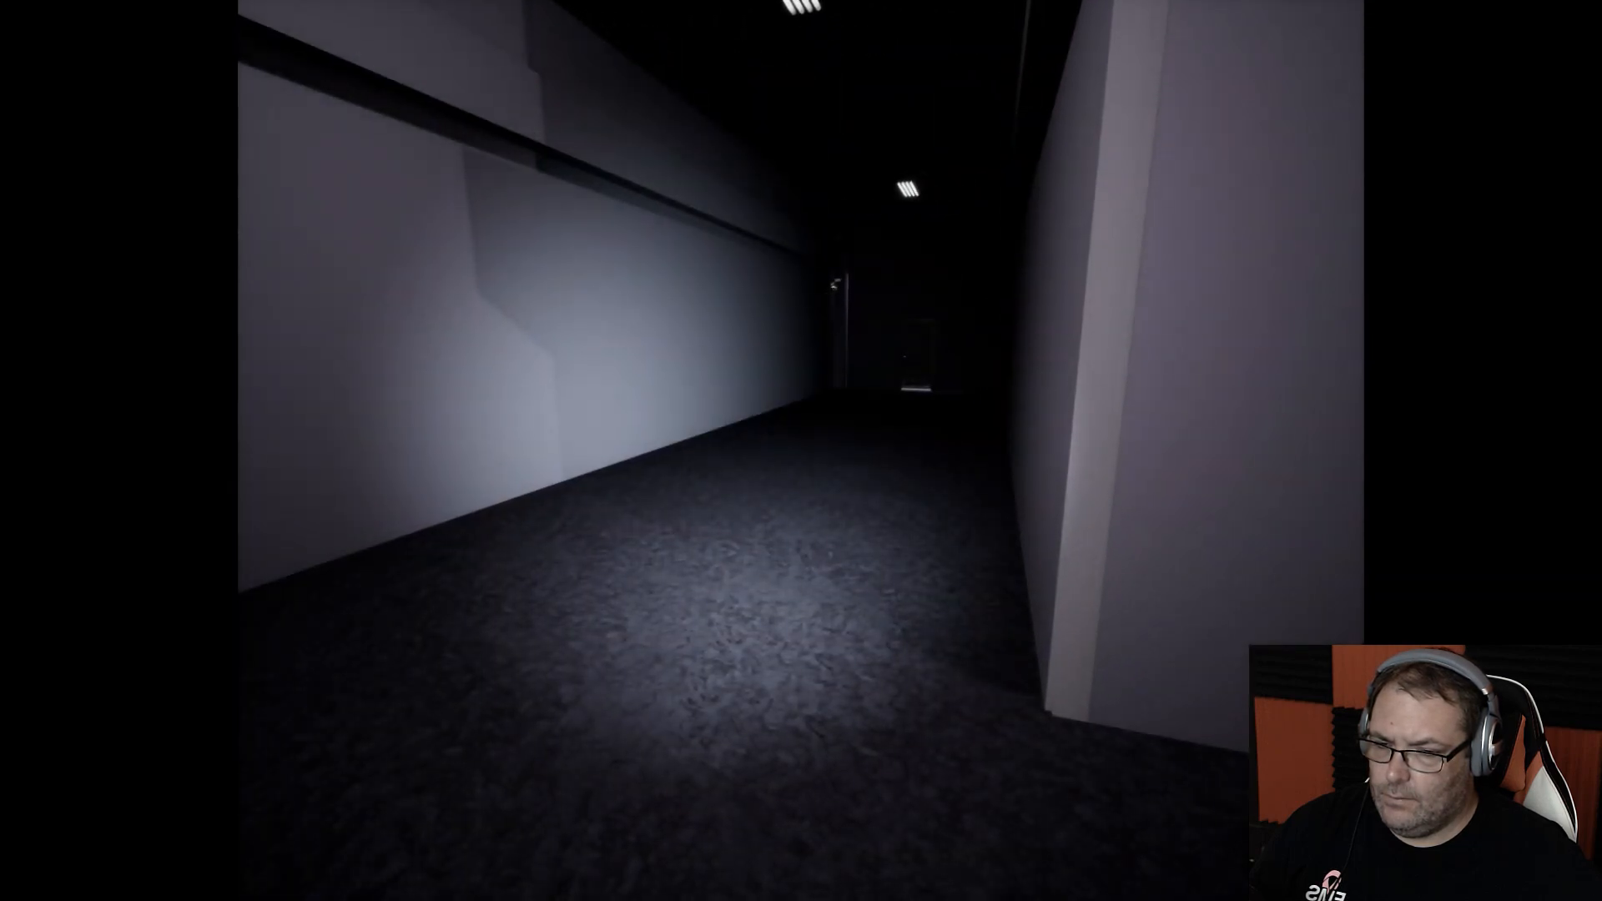
pyautogui.press('f')
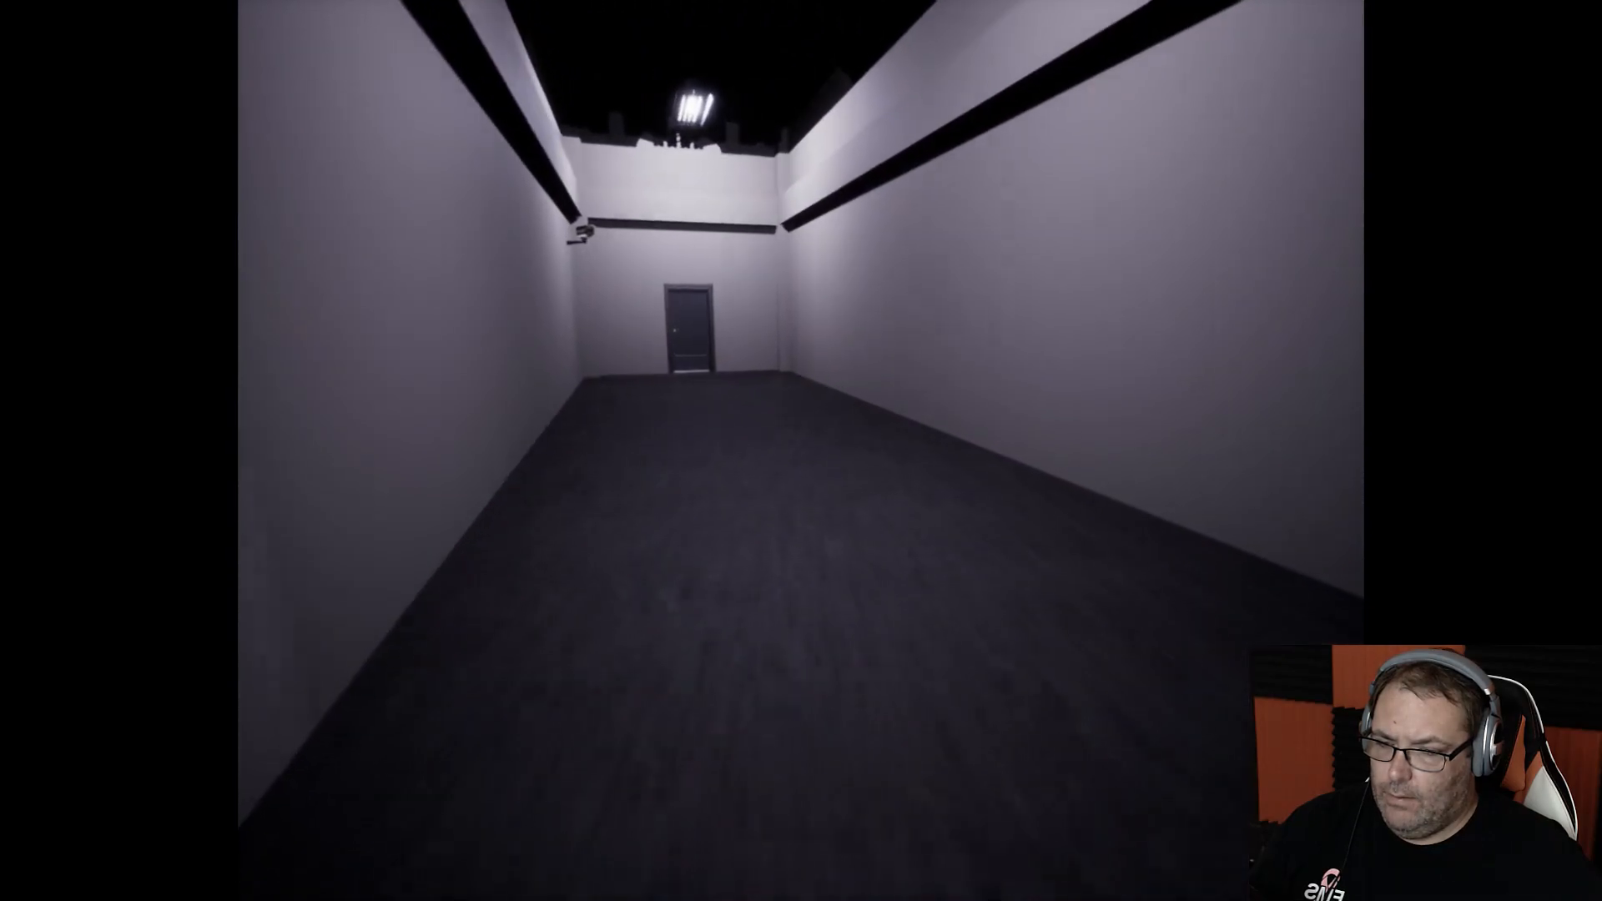
pyautogui.press('w')
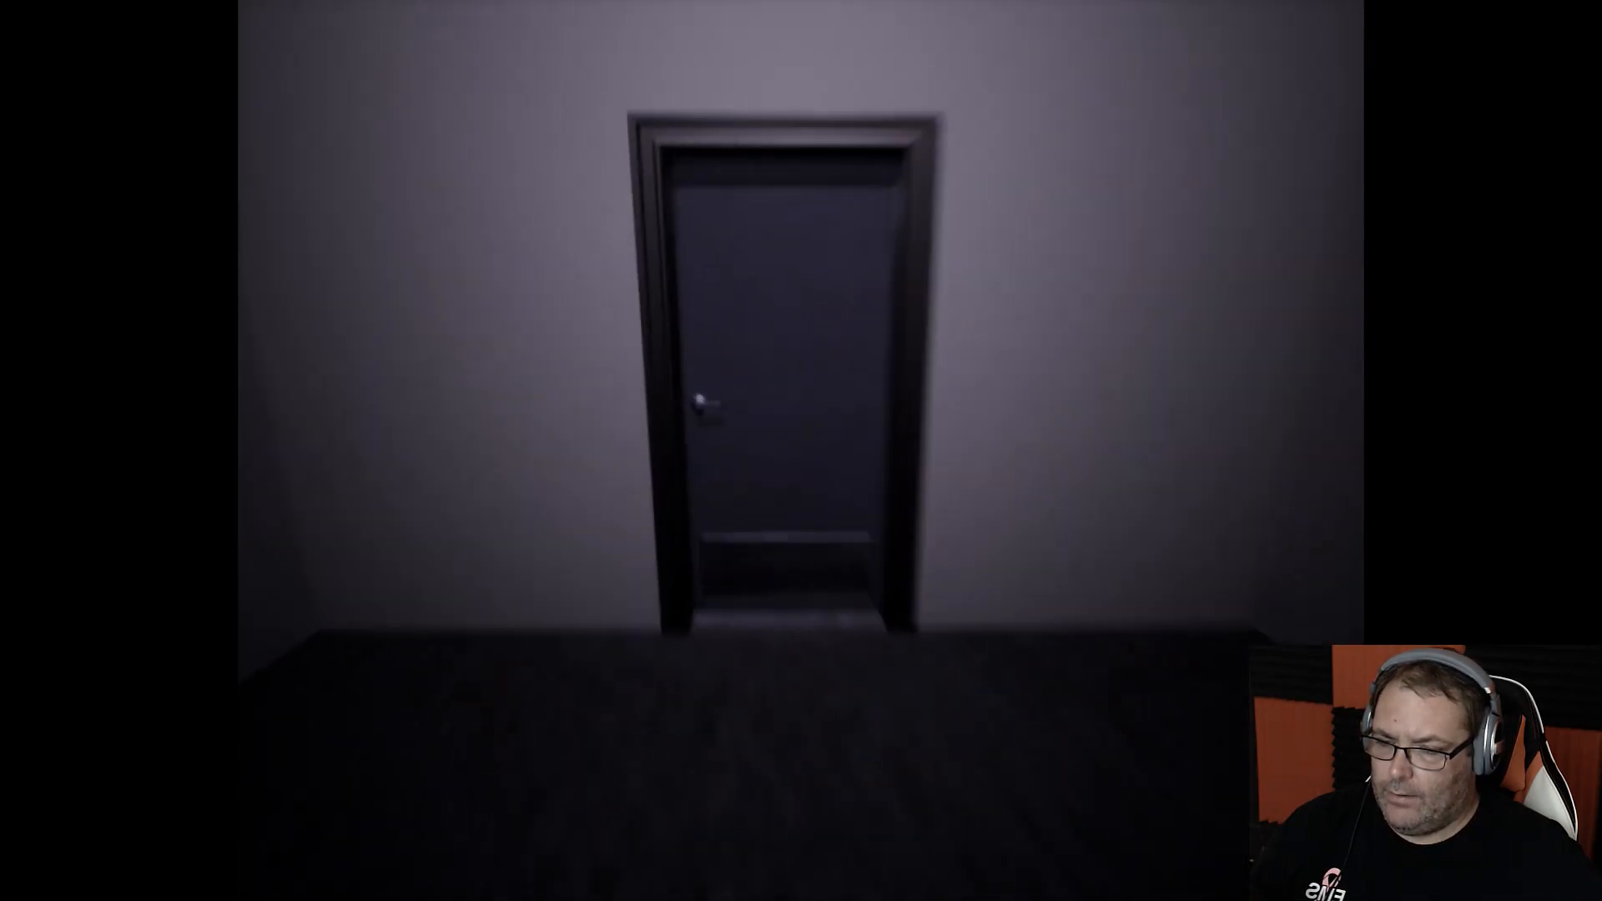
pyautogui.press('w')
pyautogui.press('e')
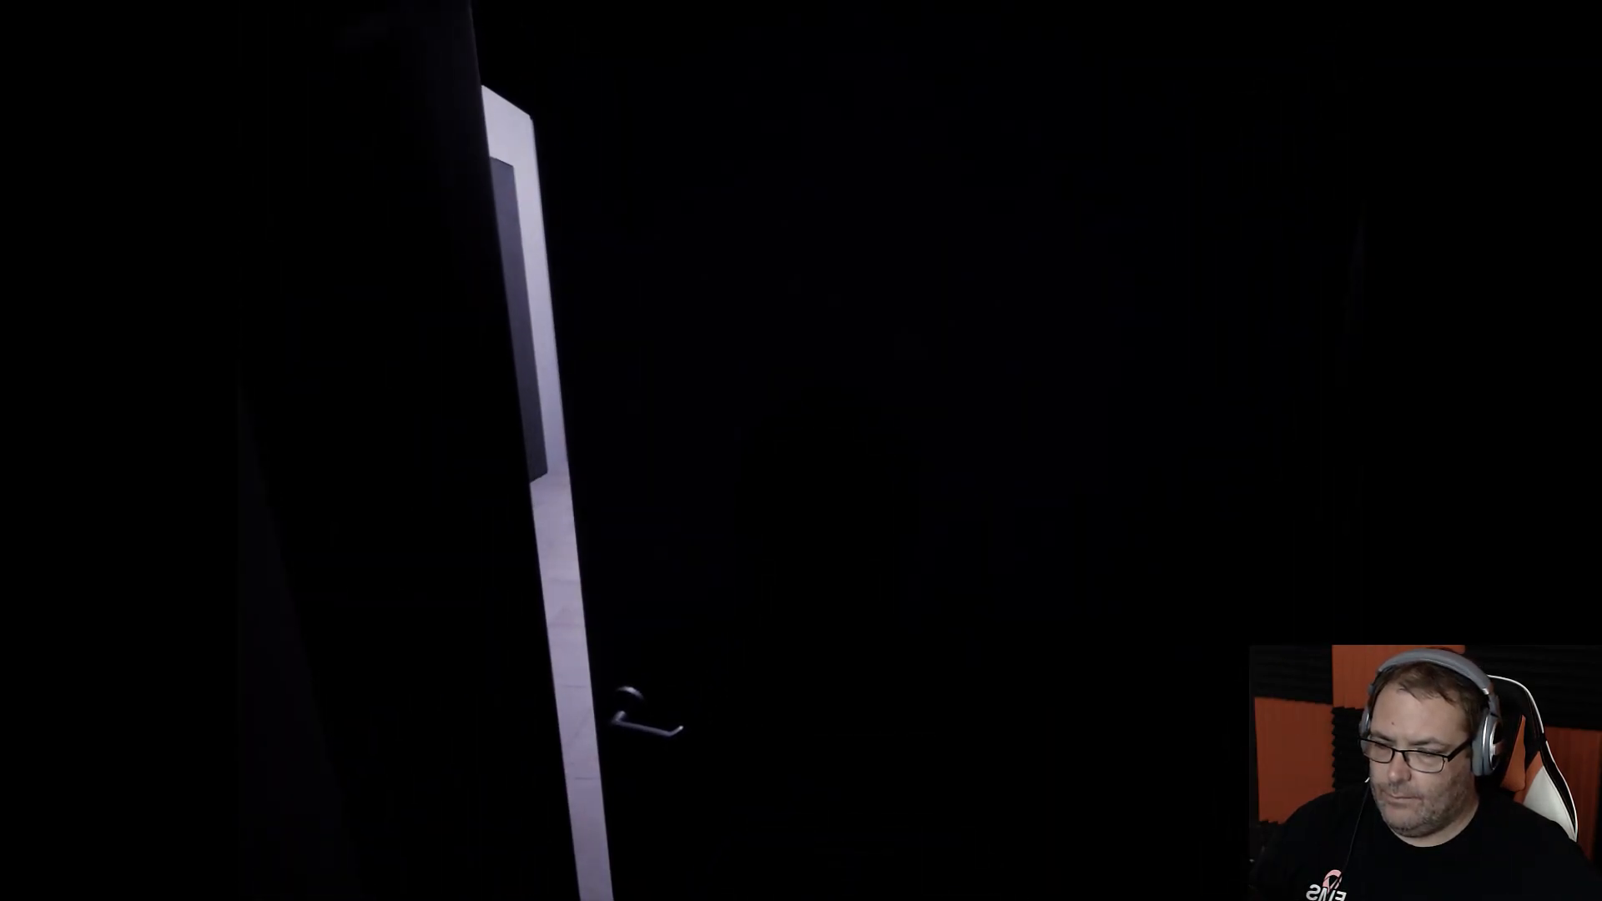
pyautogui.press('f')
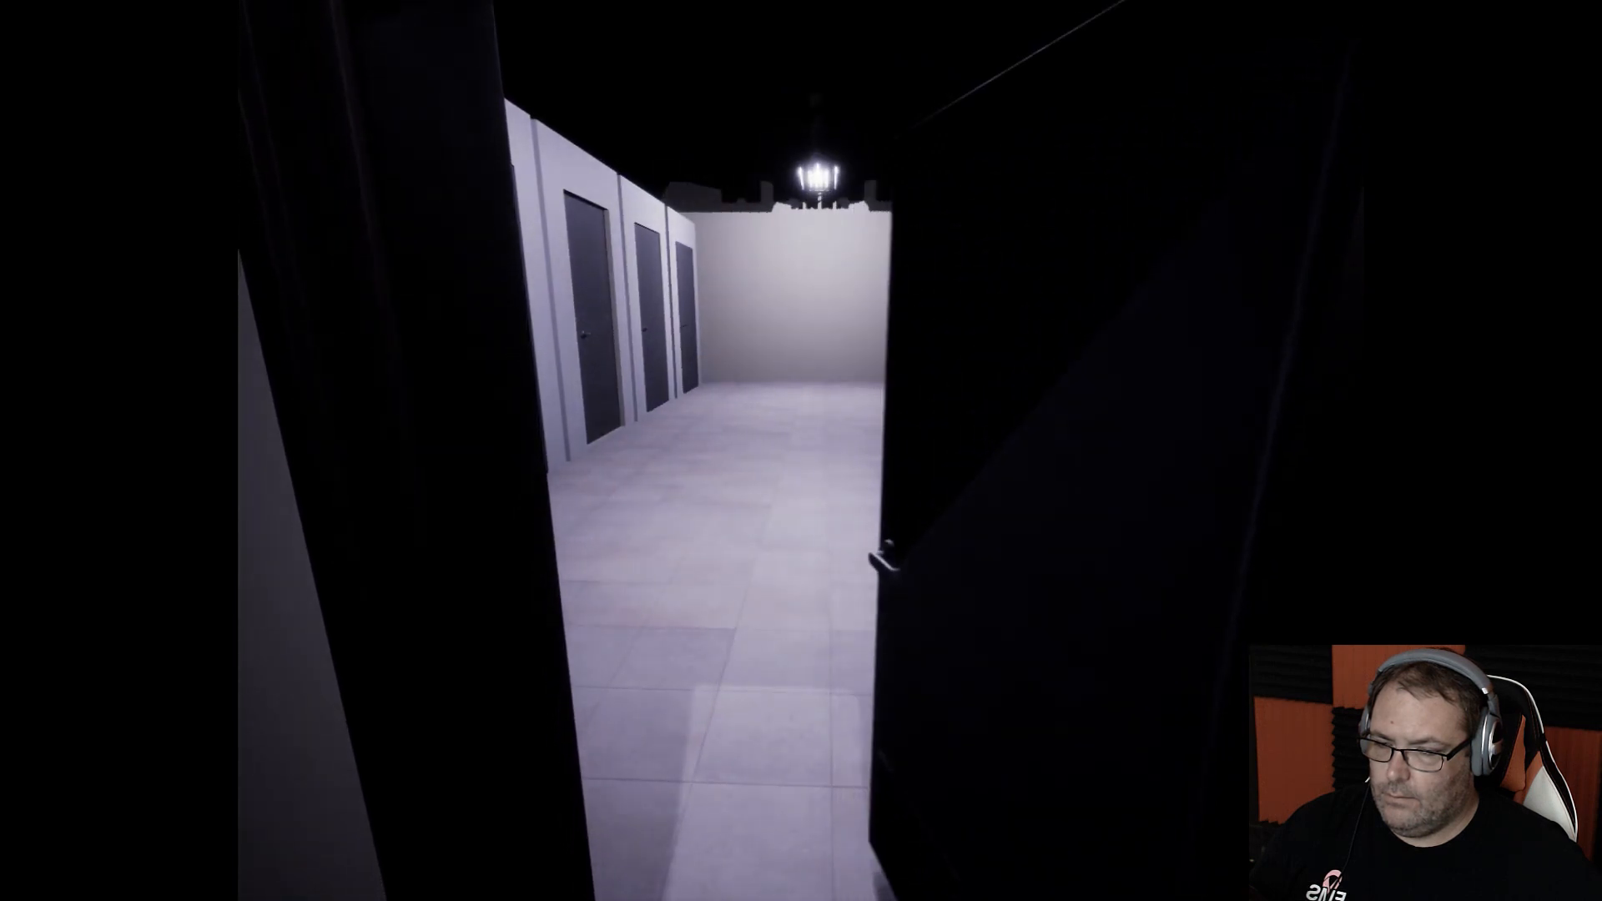
pyautogui.press('f')
pyautogui.press('w')
pyautogui.press('w')
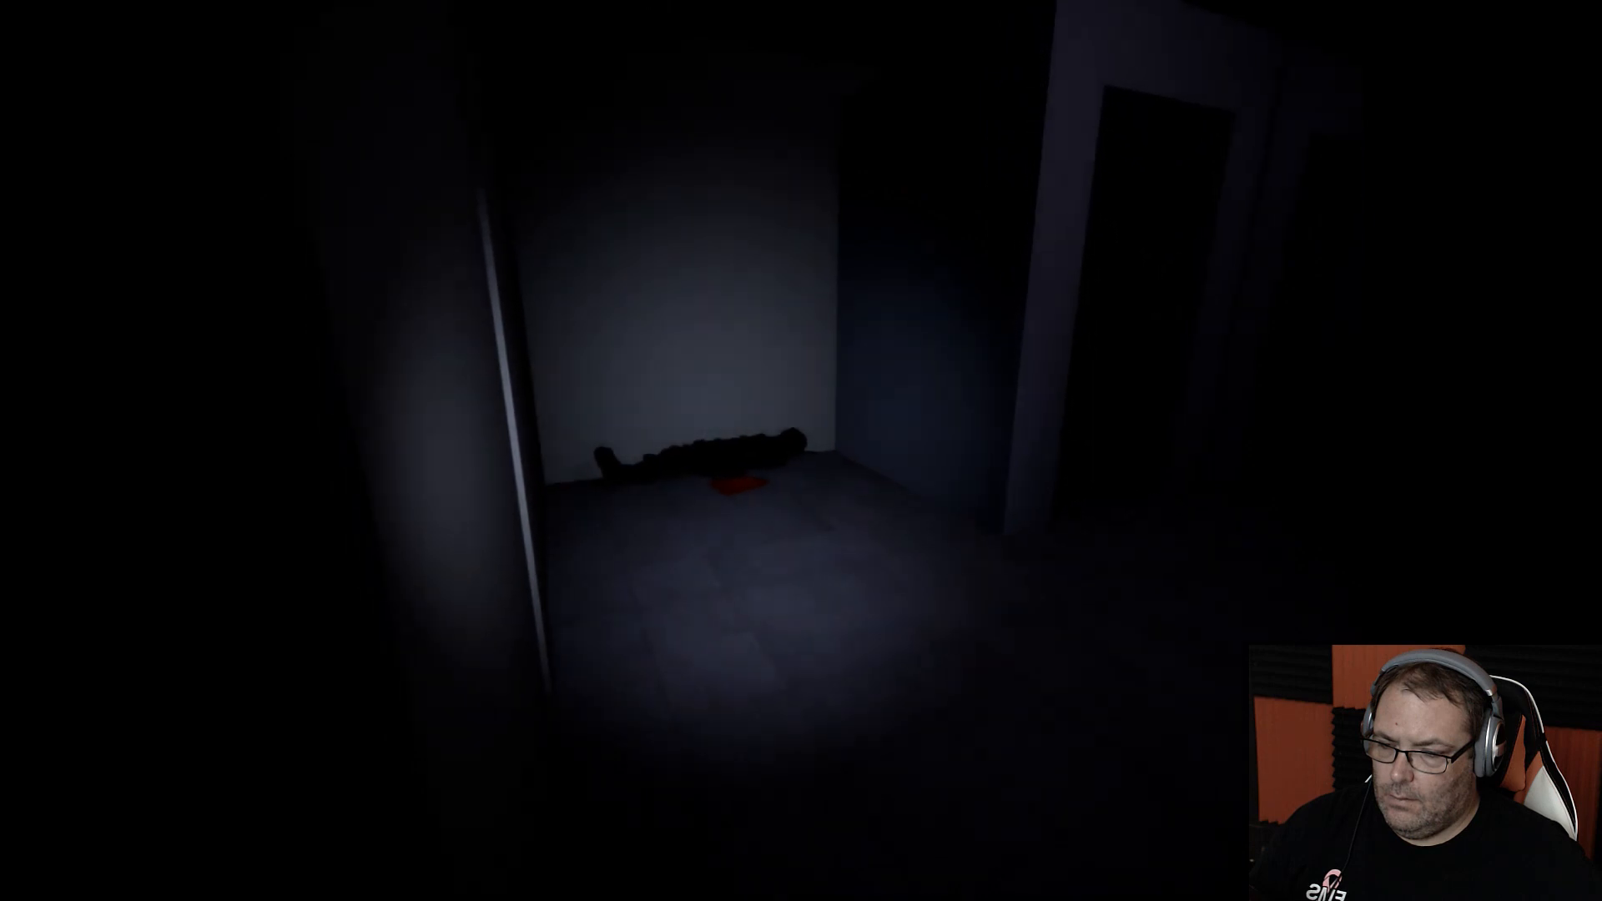
# Step: Inspect the body by the urinal stall, then find the key lying in the restroom sink
pyautogui.press('w')
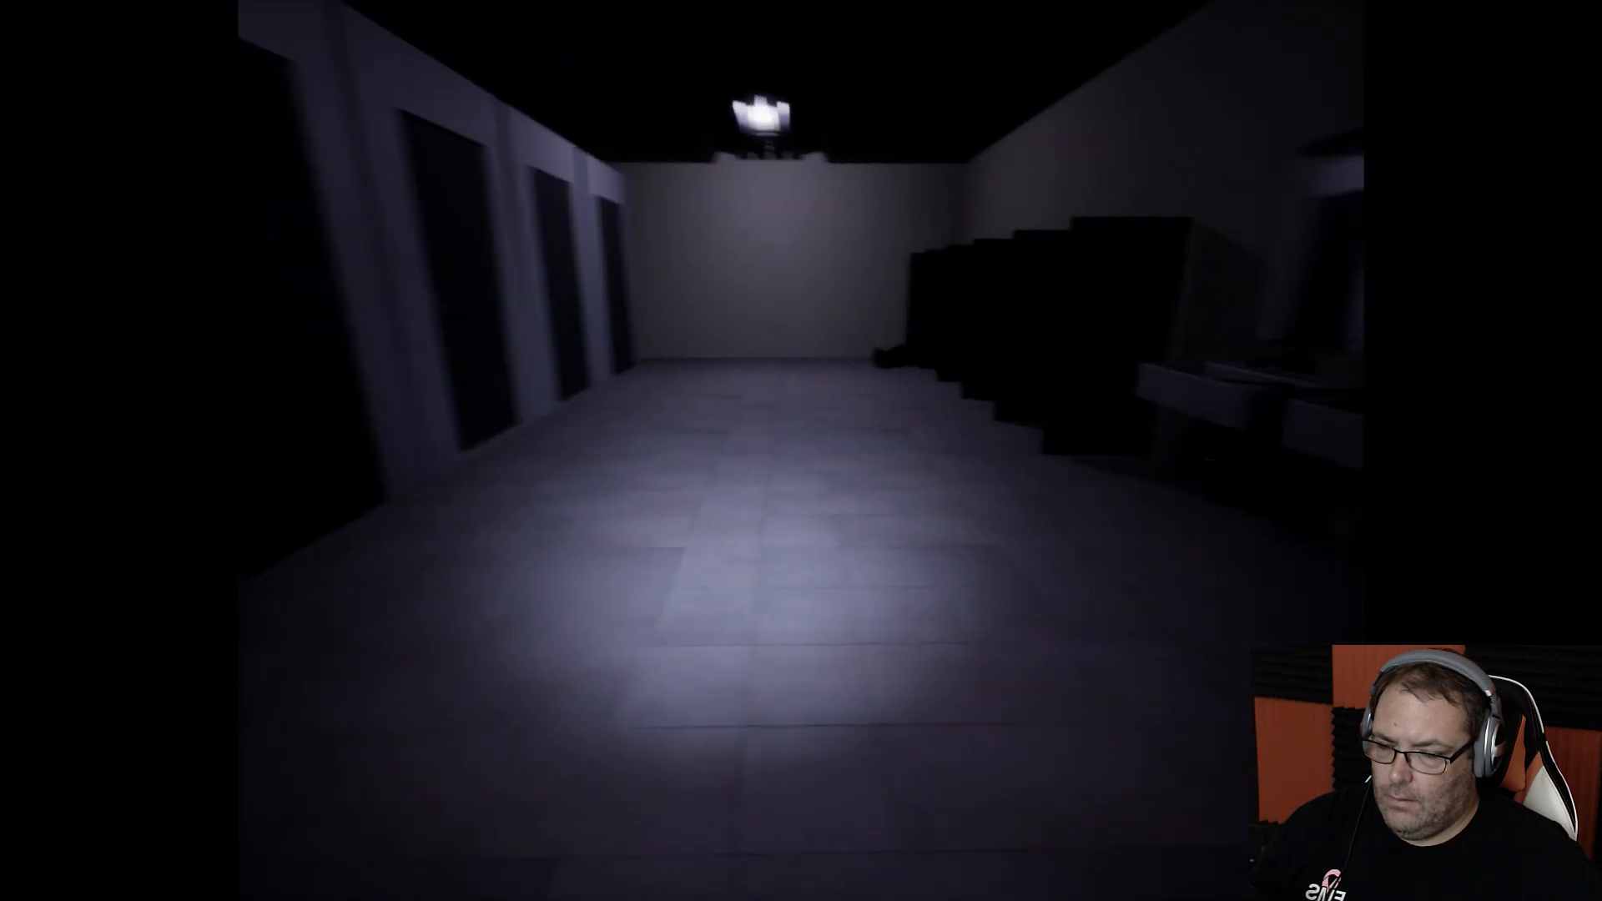
pyautogui.press('w')
pyautogui.press('w')
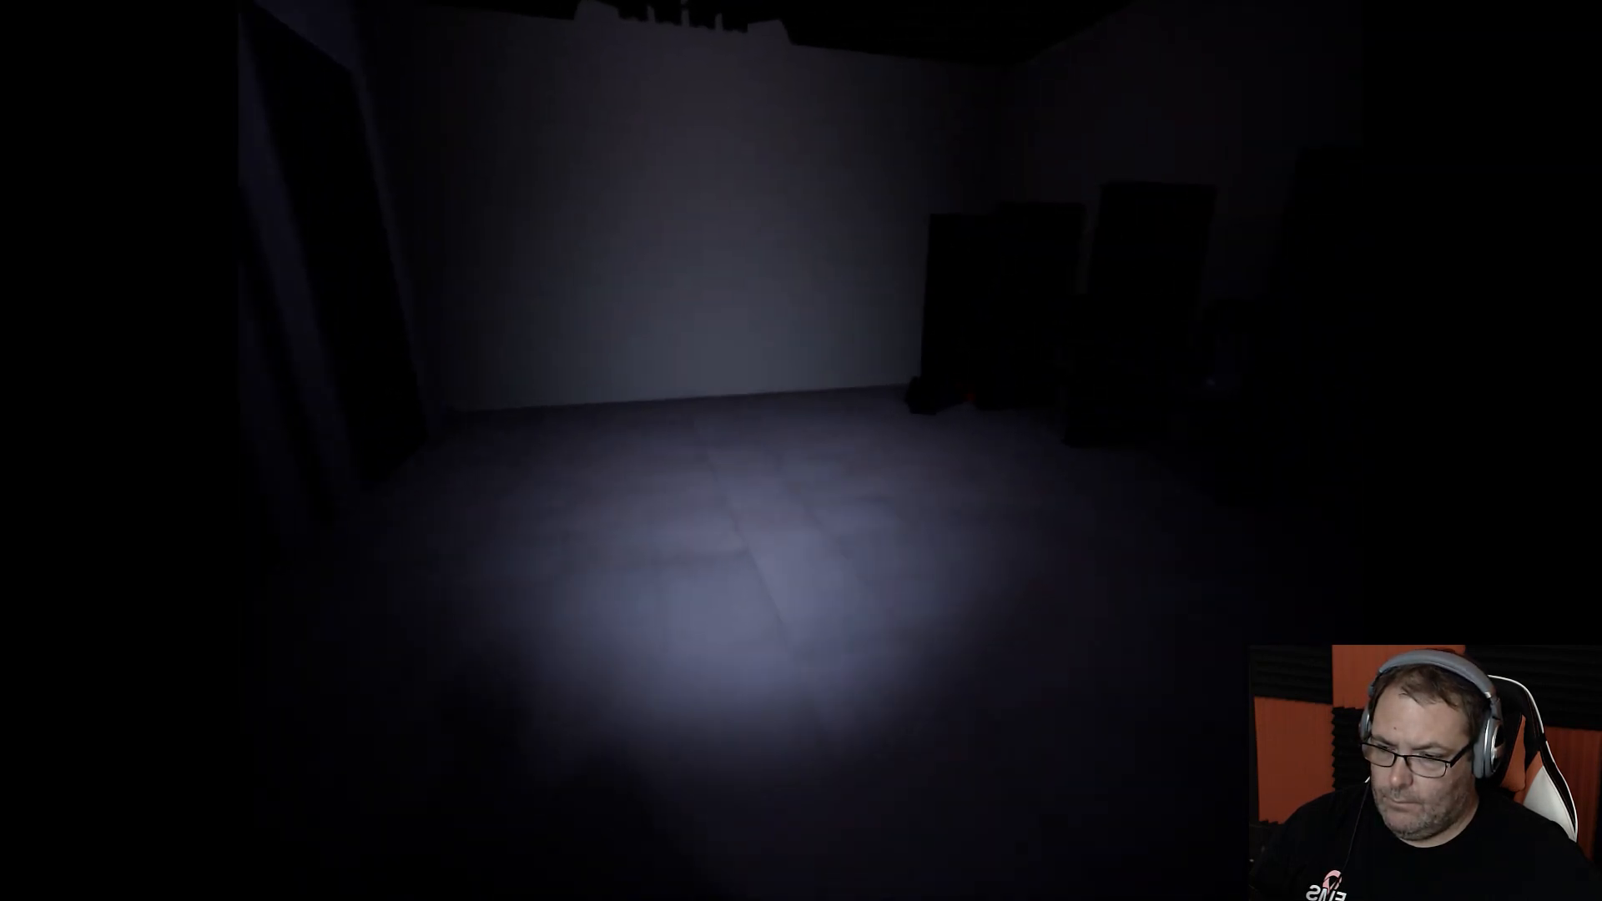
pyautogui.press('w')
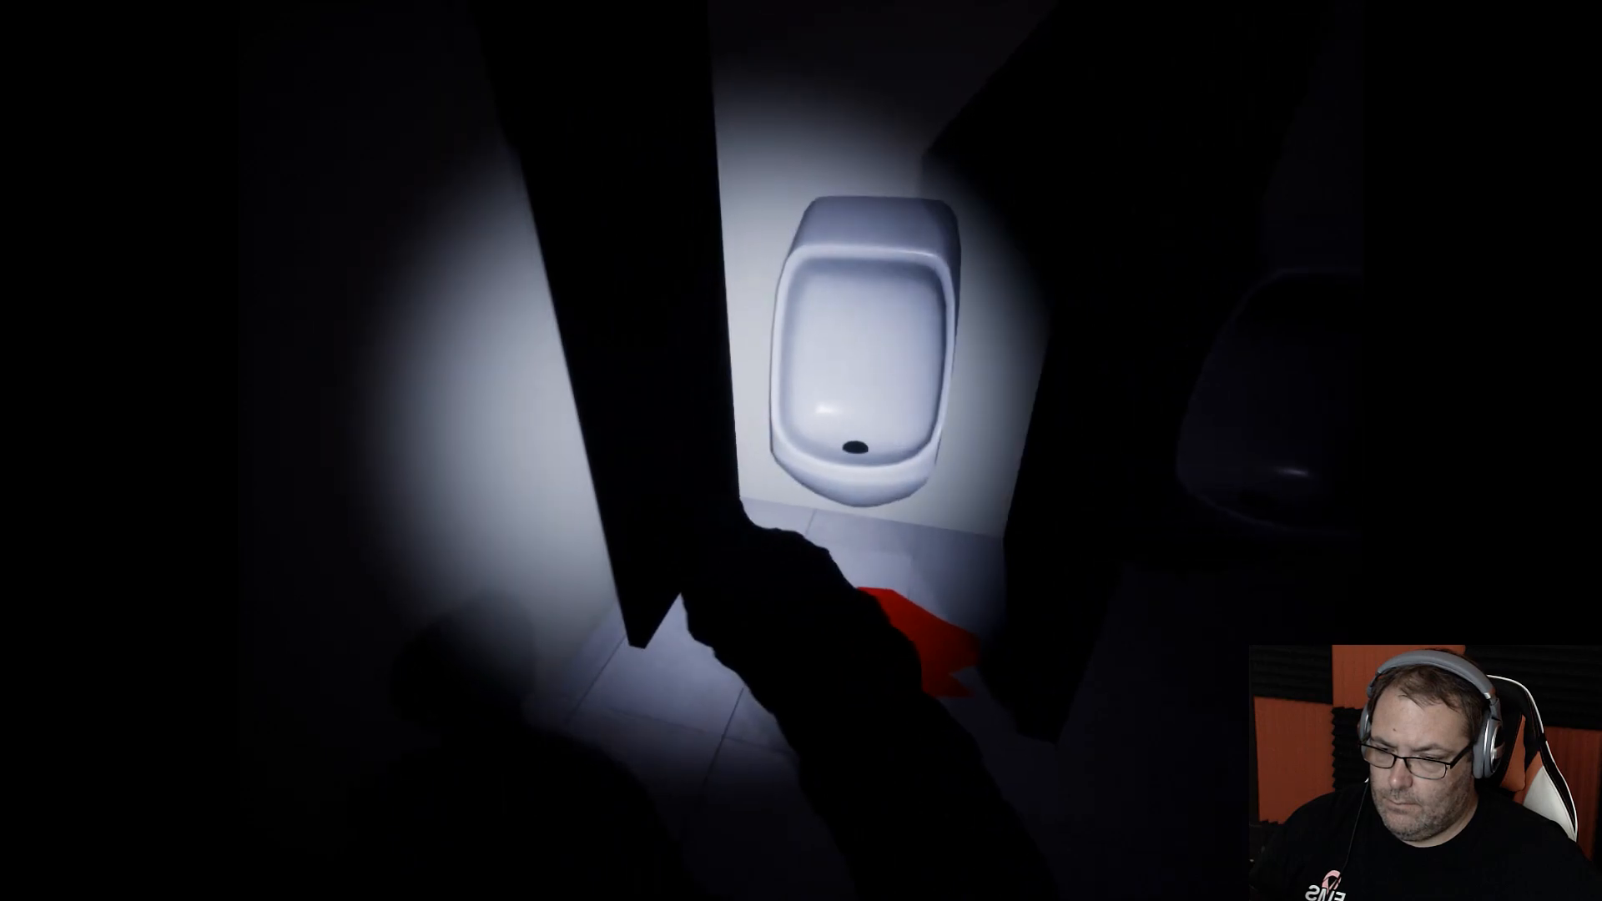
pyautogui.press('w')
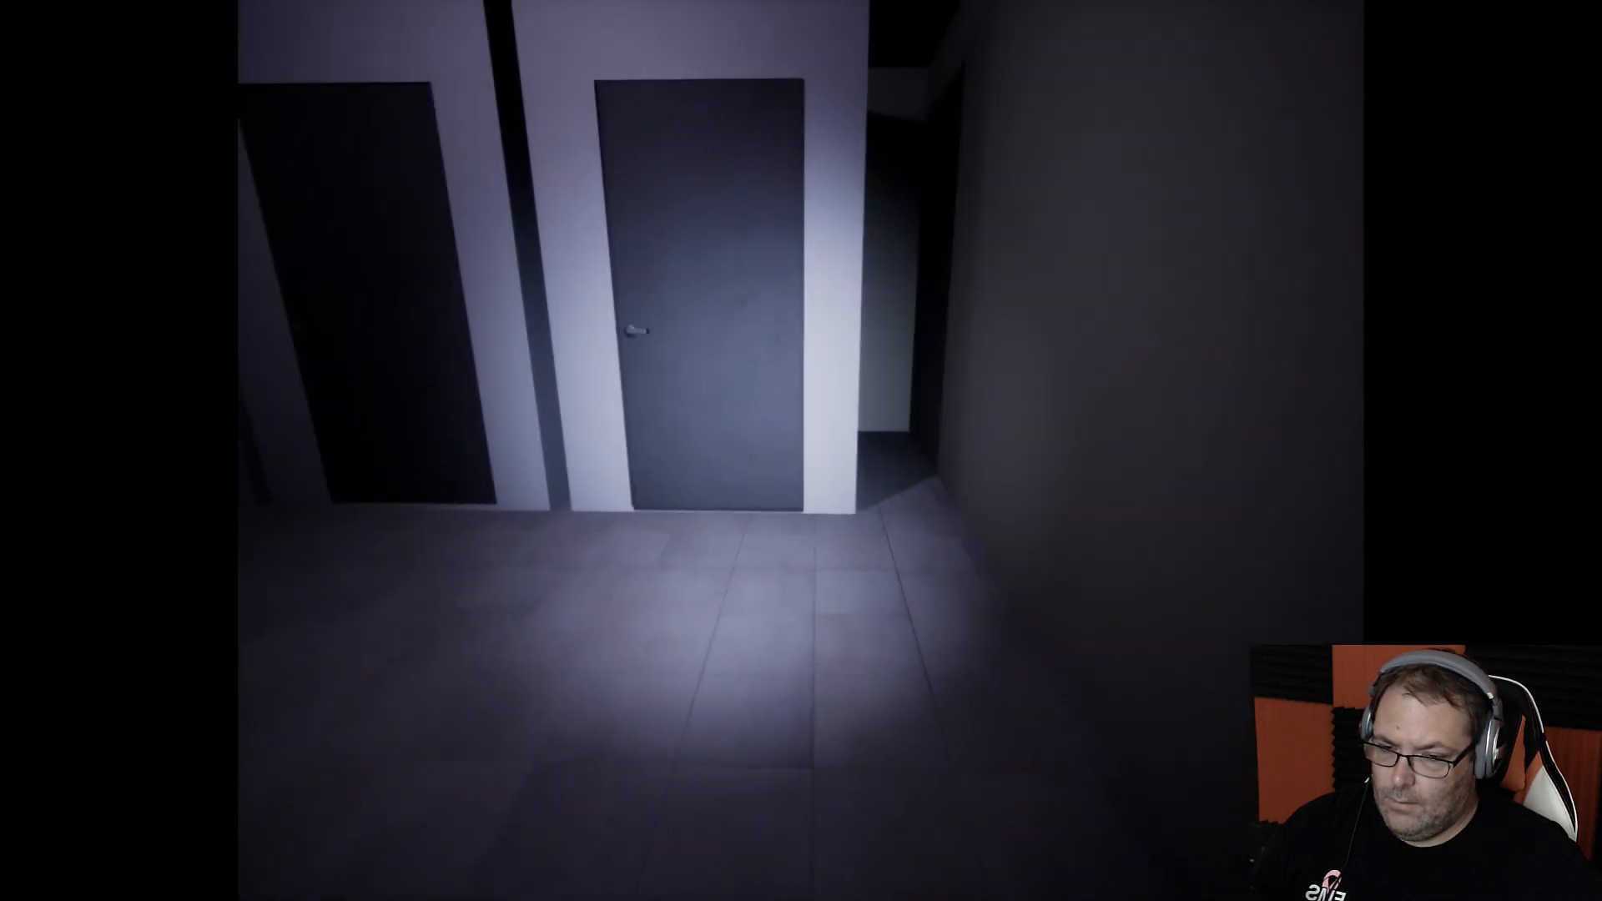
pyautogui.press('w')
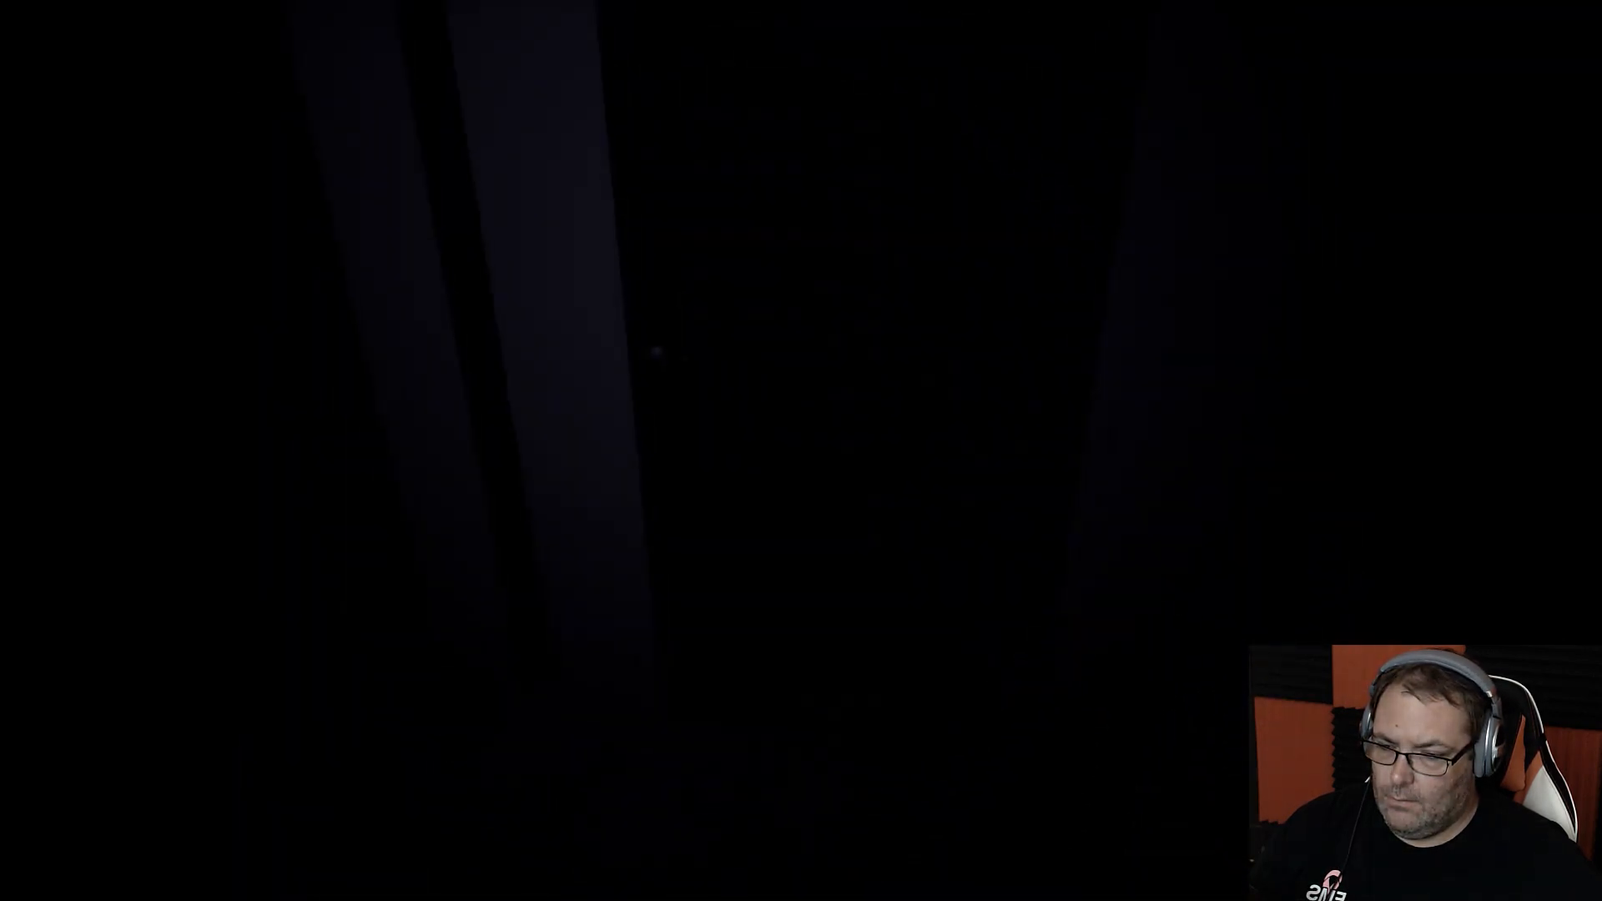
pyautogui.press('s')
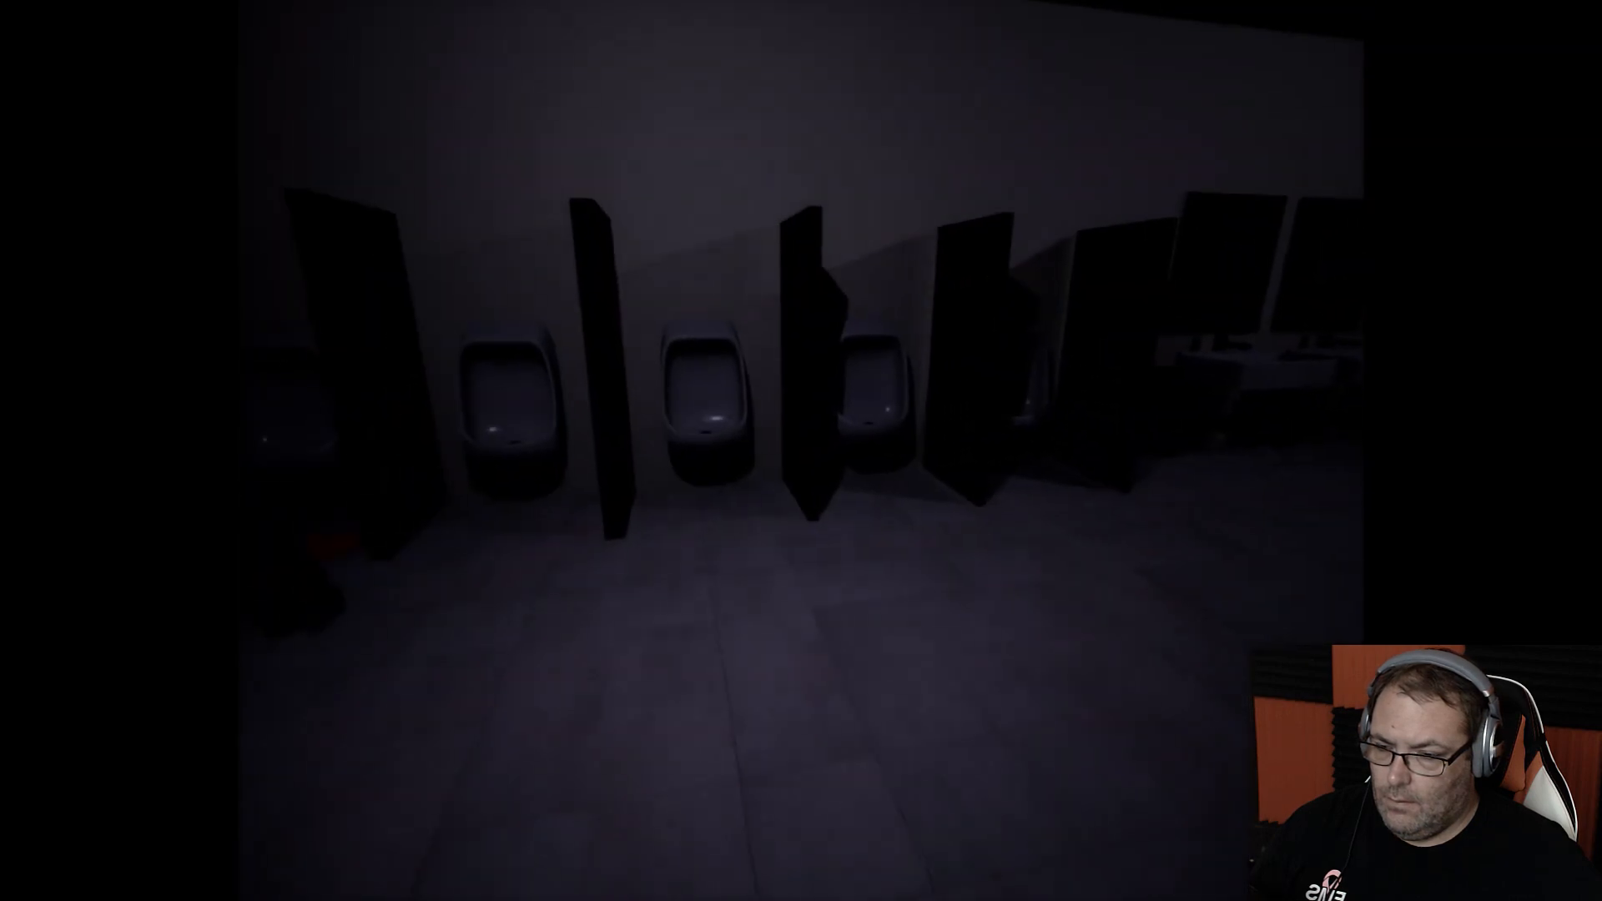
pyautogui.press('w')
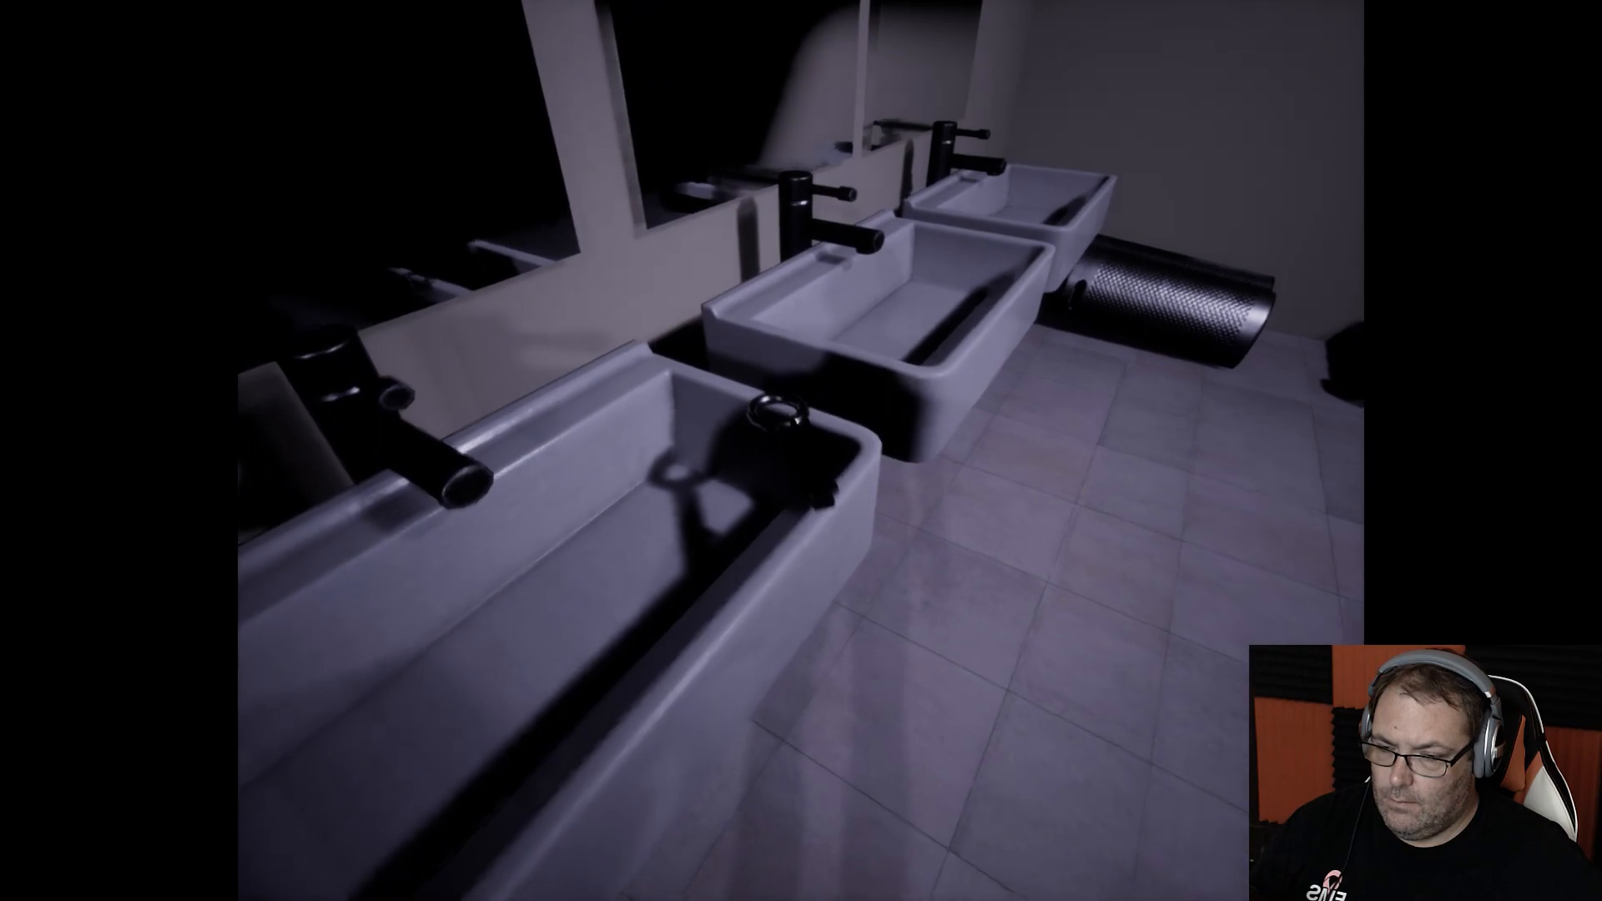
pyautogui.press('w')
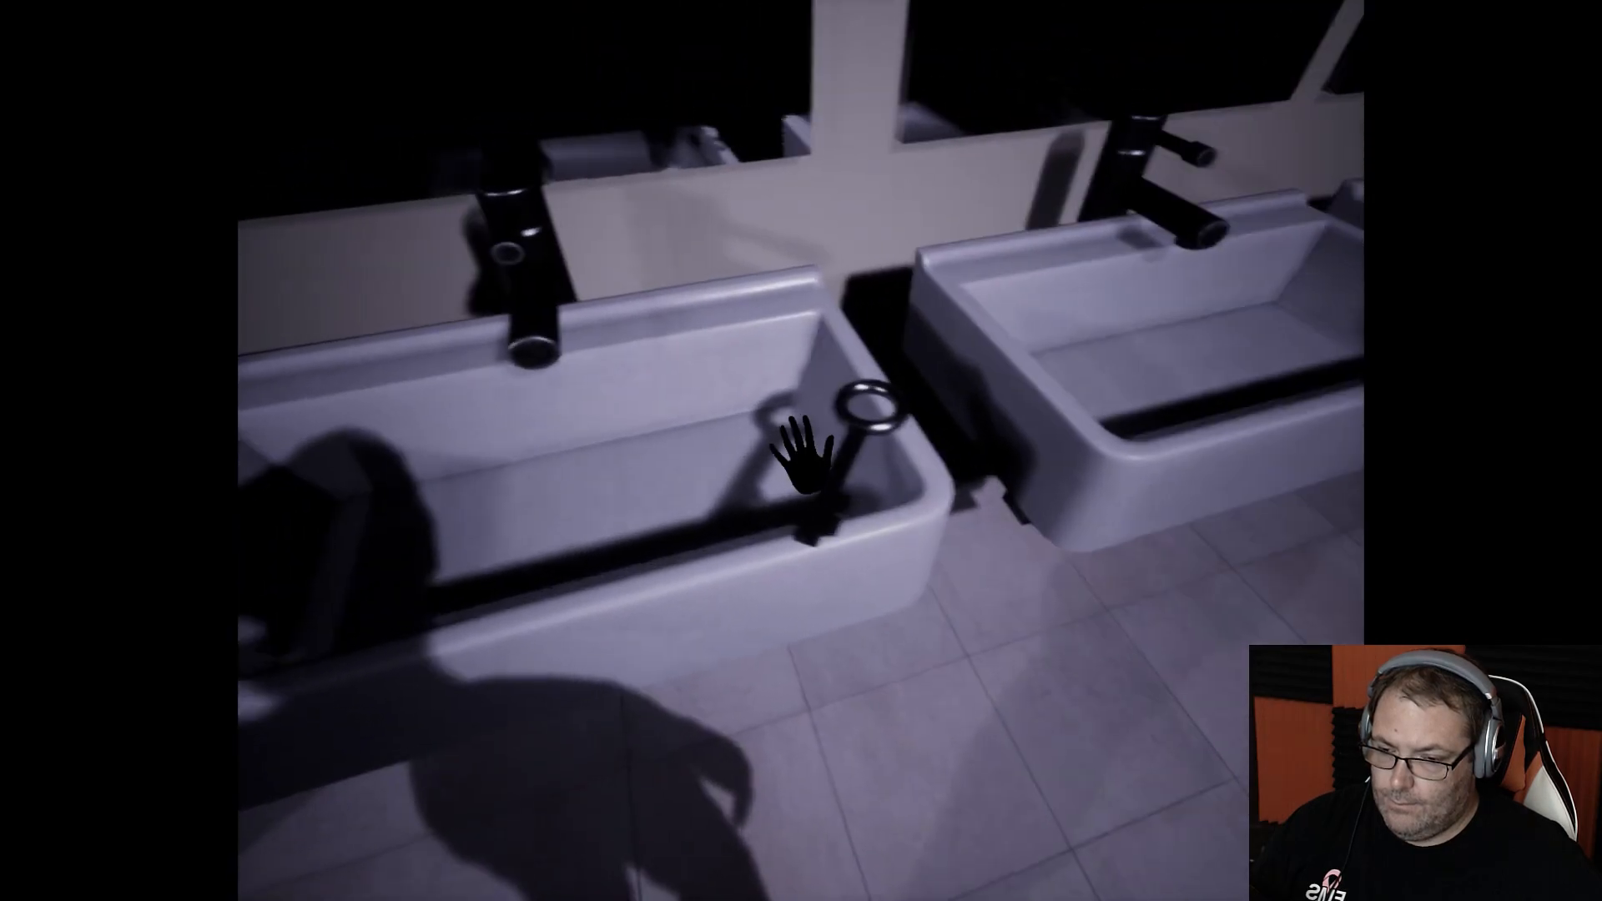
pyautogui.press('w')
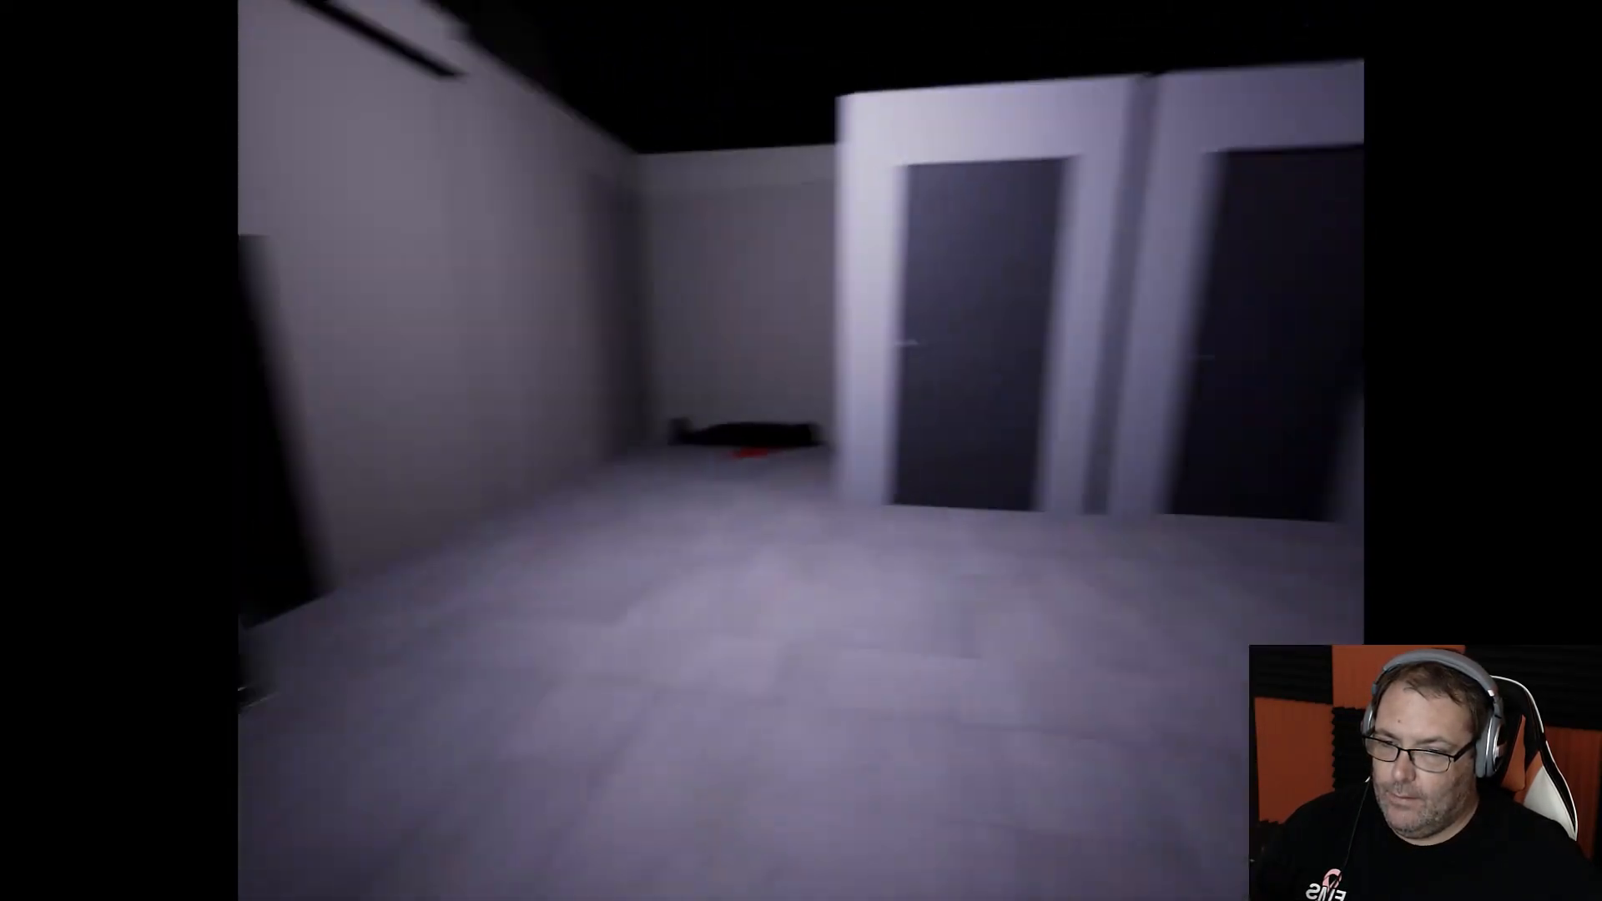
# Step: Leave the restroom down the lit hallway to the door in the dark room and round the corner
pyautogui.press('w')
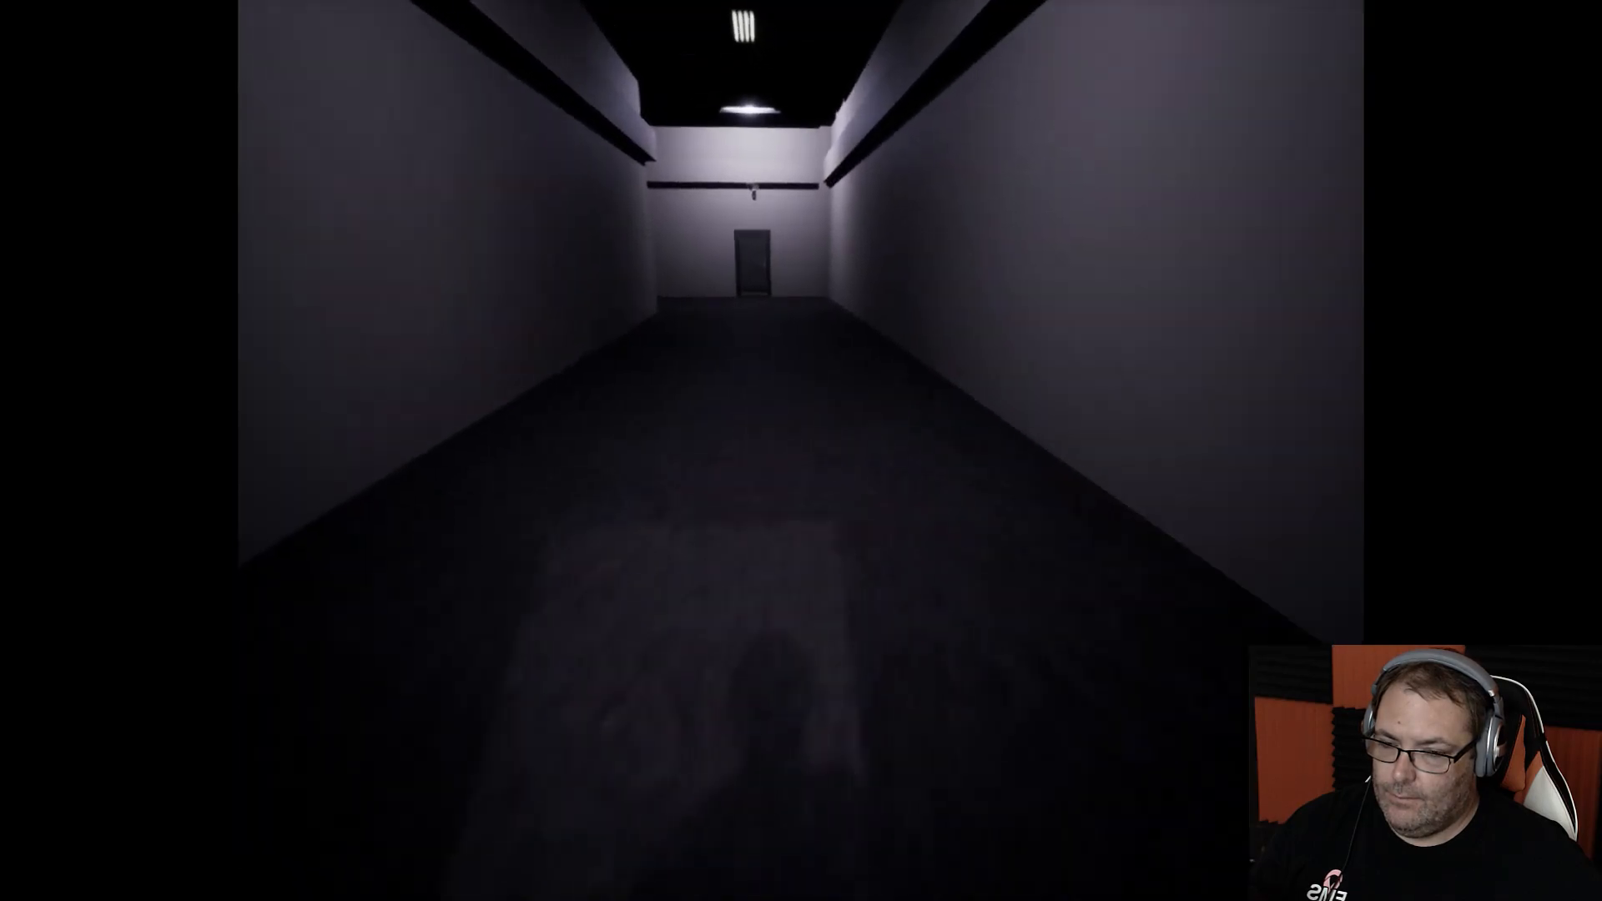
pyautogui.press('w')
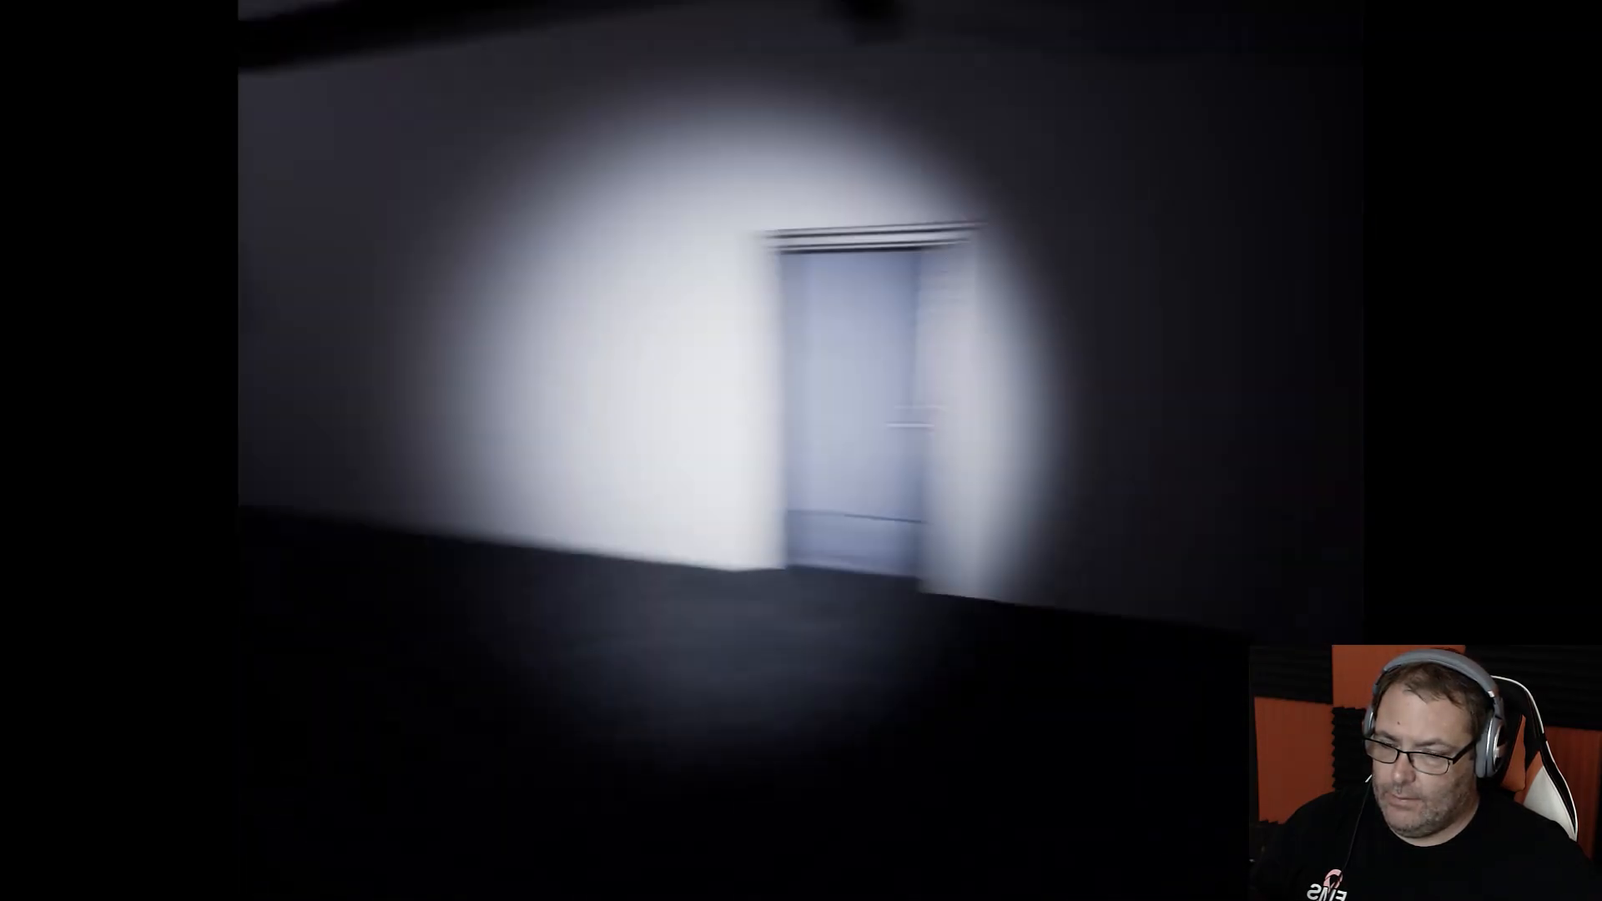
pyautogui.press('w')
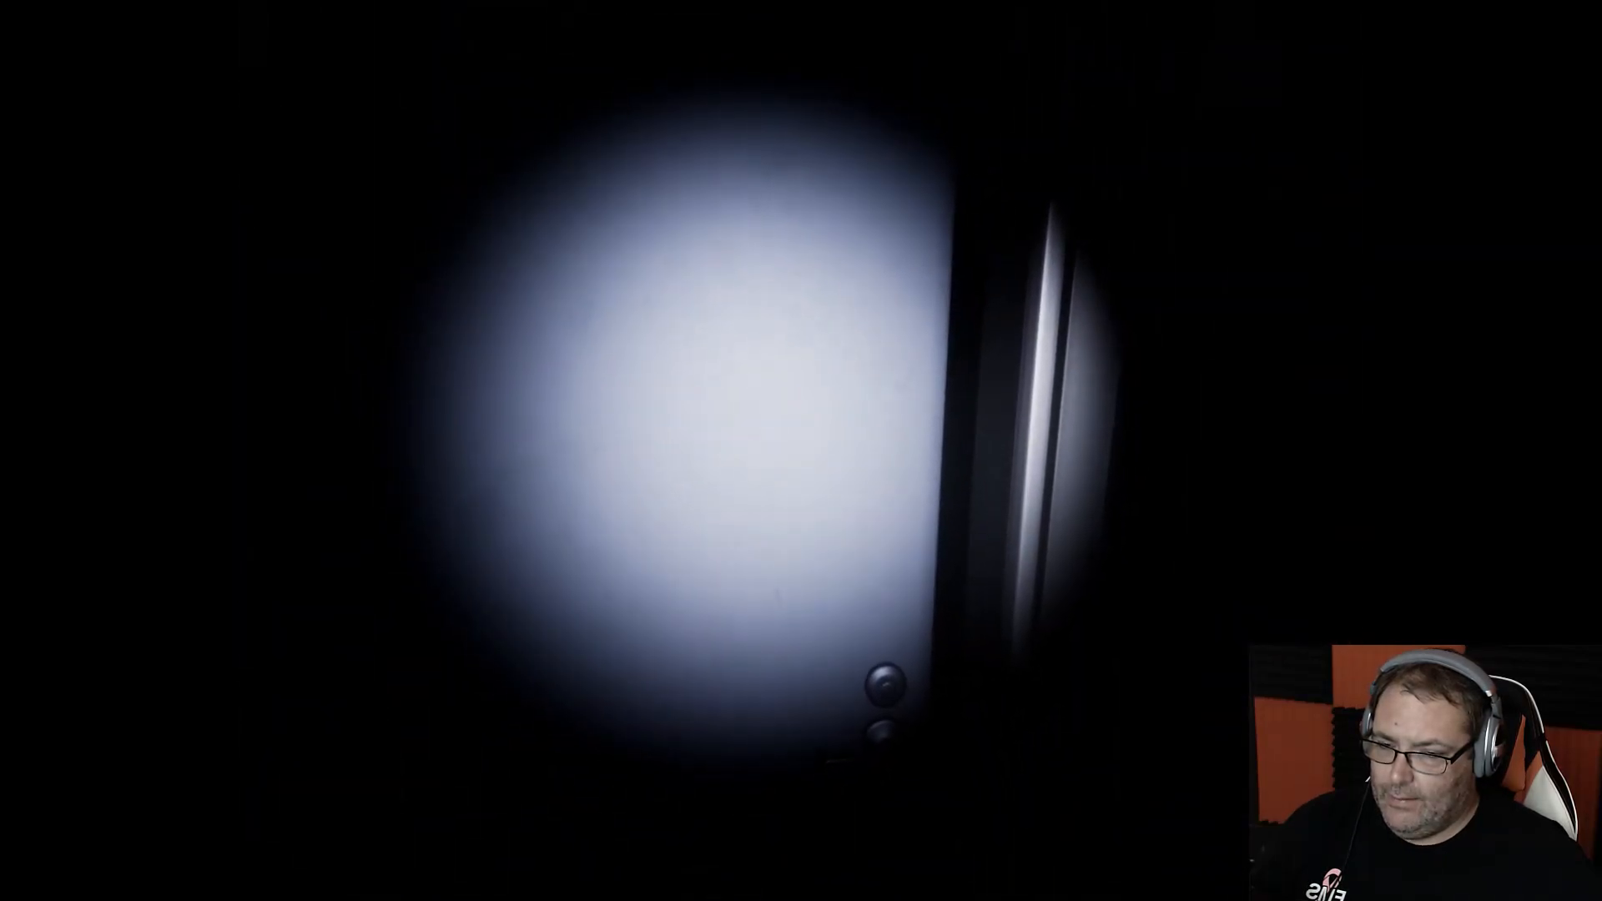
pyautogui.press('w')
pyautogui.press('w')
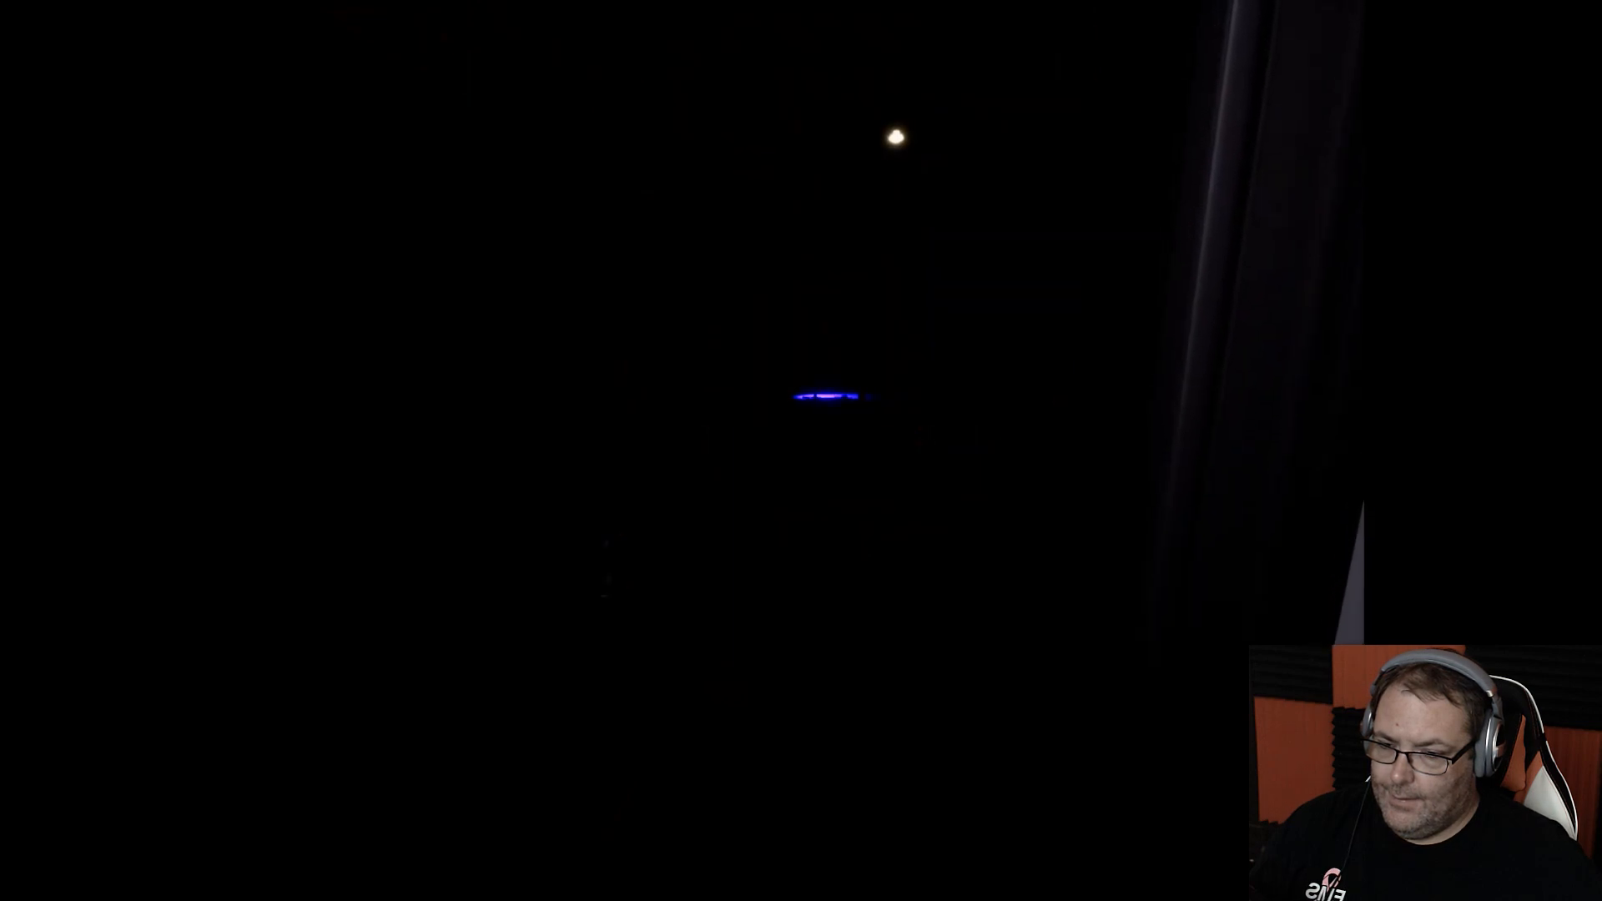
pyautogui.press('w')
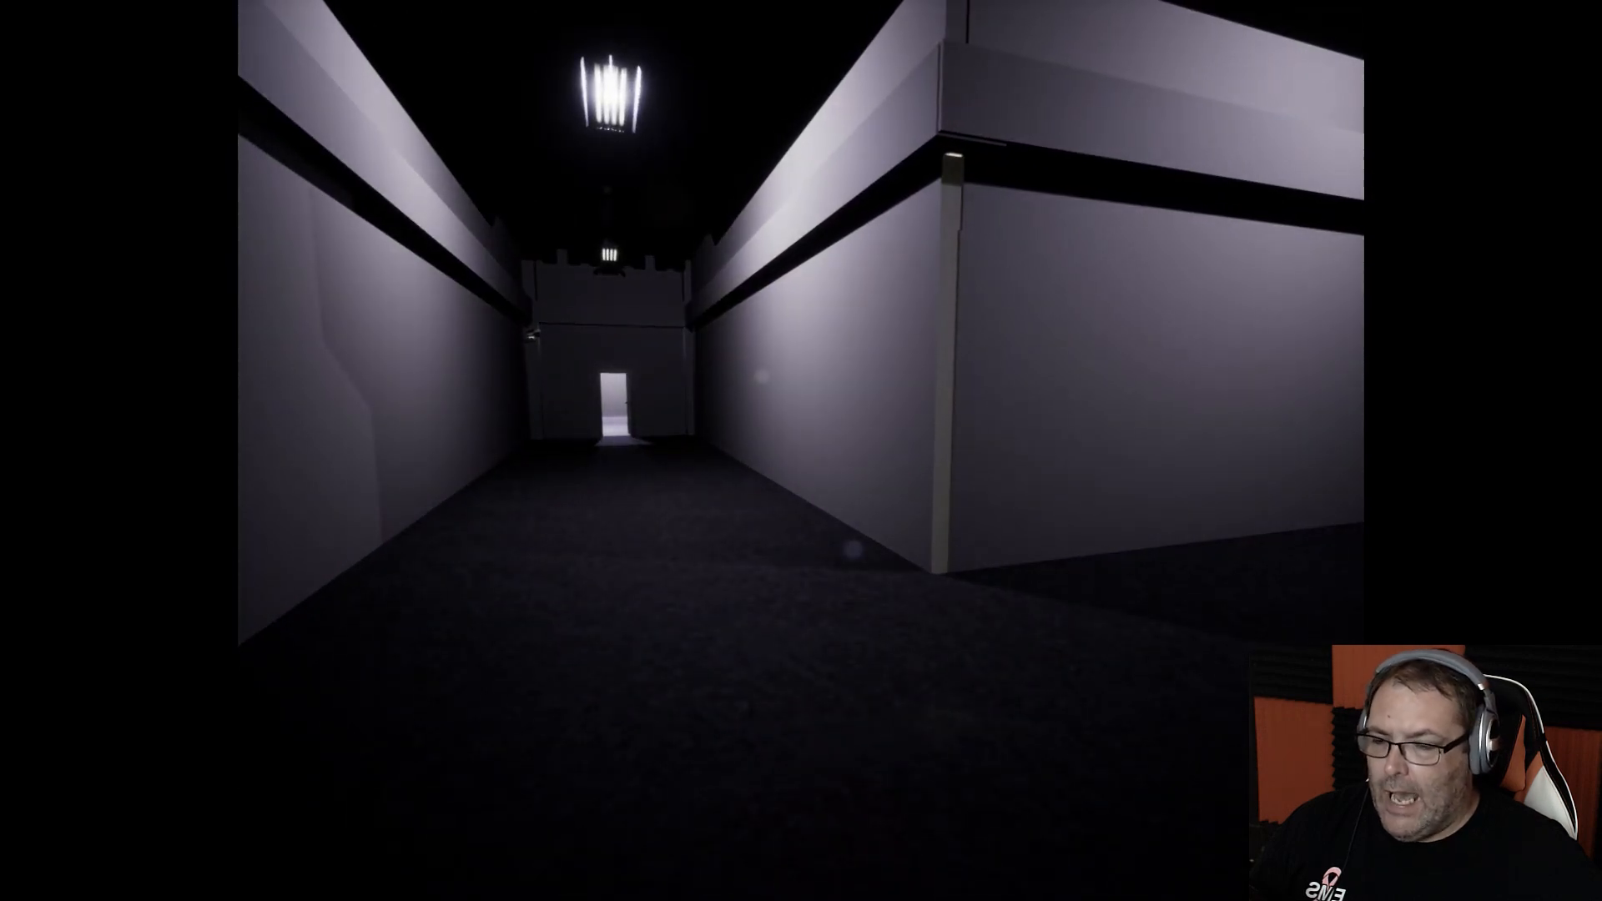
pyautogui.press('w')
pyautogui.press('w')
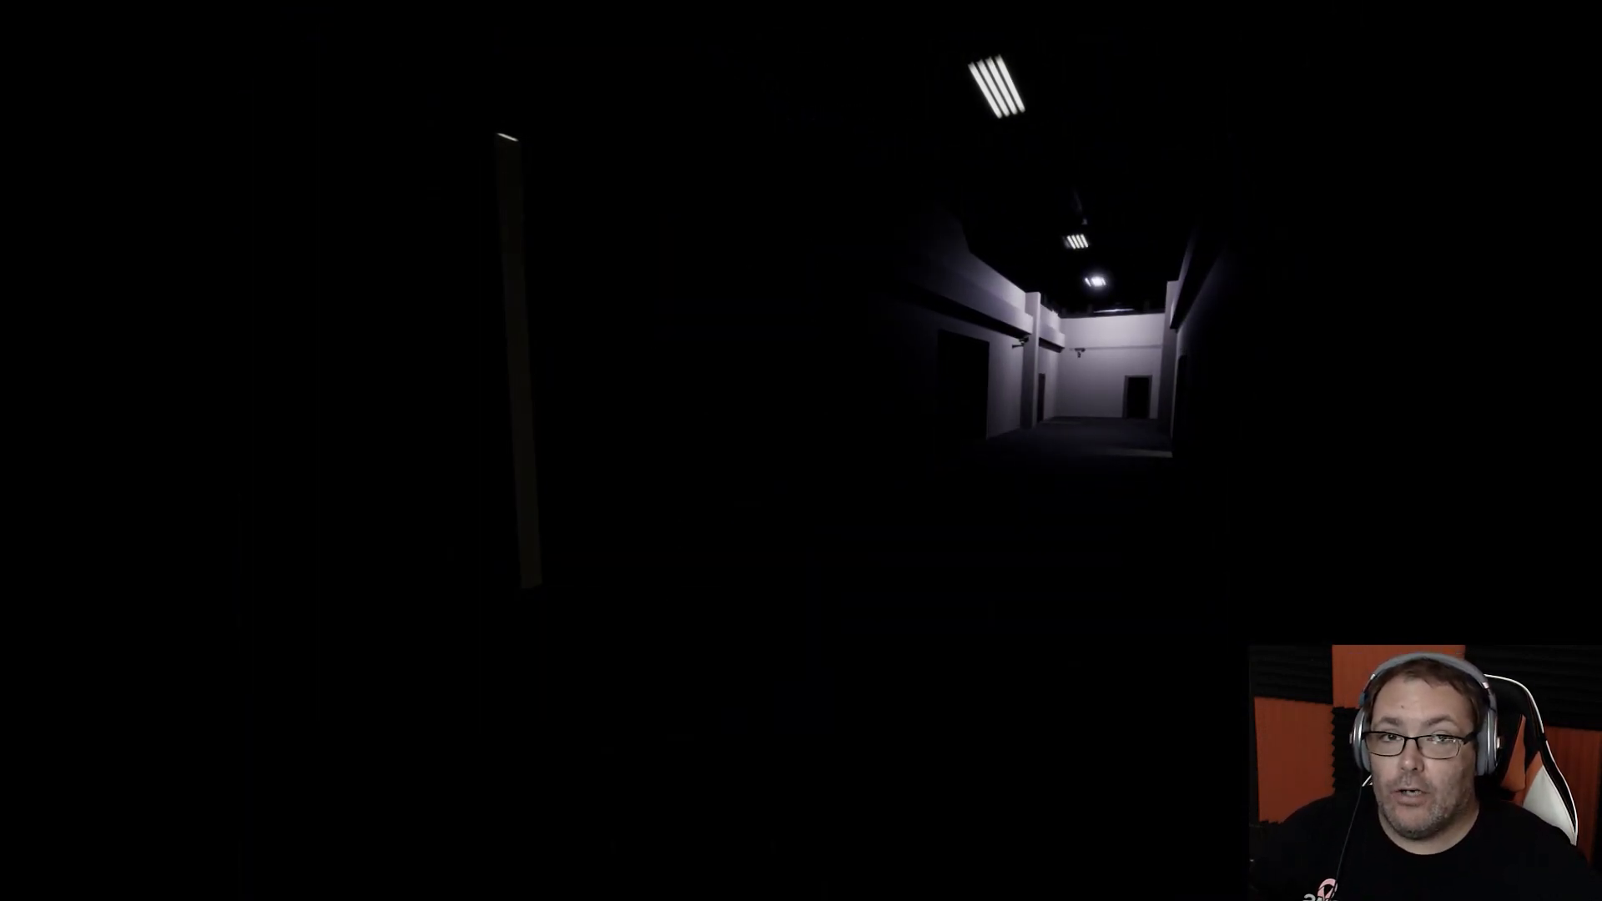
# Step: Enter the office with the red lamp, open the safe's password entry and light the key inside
pyautogui.press('w')
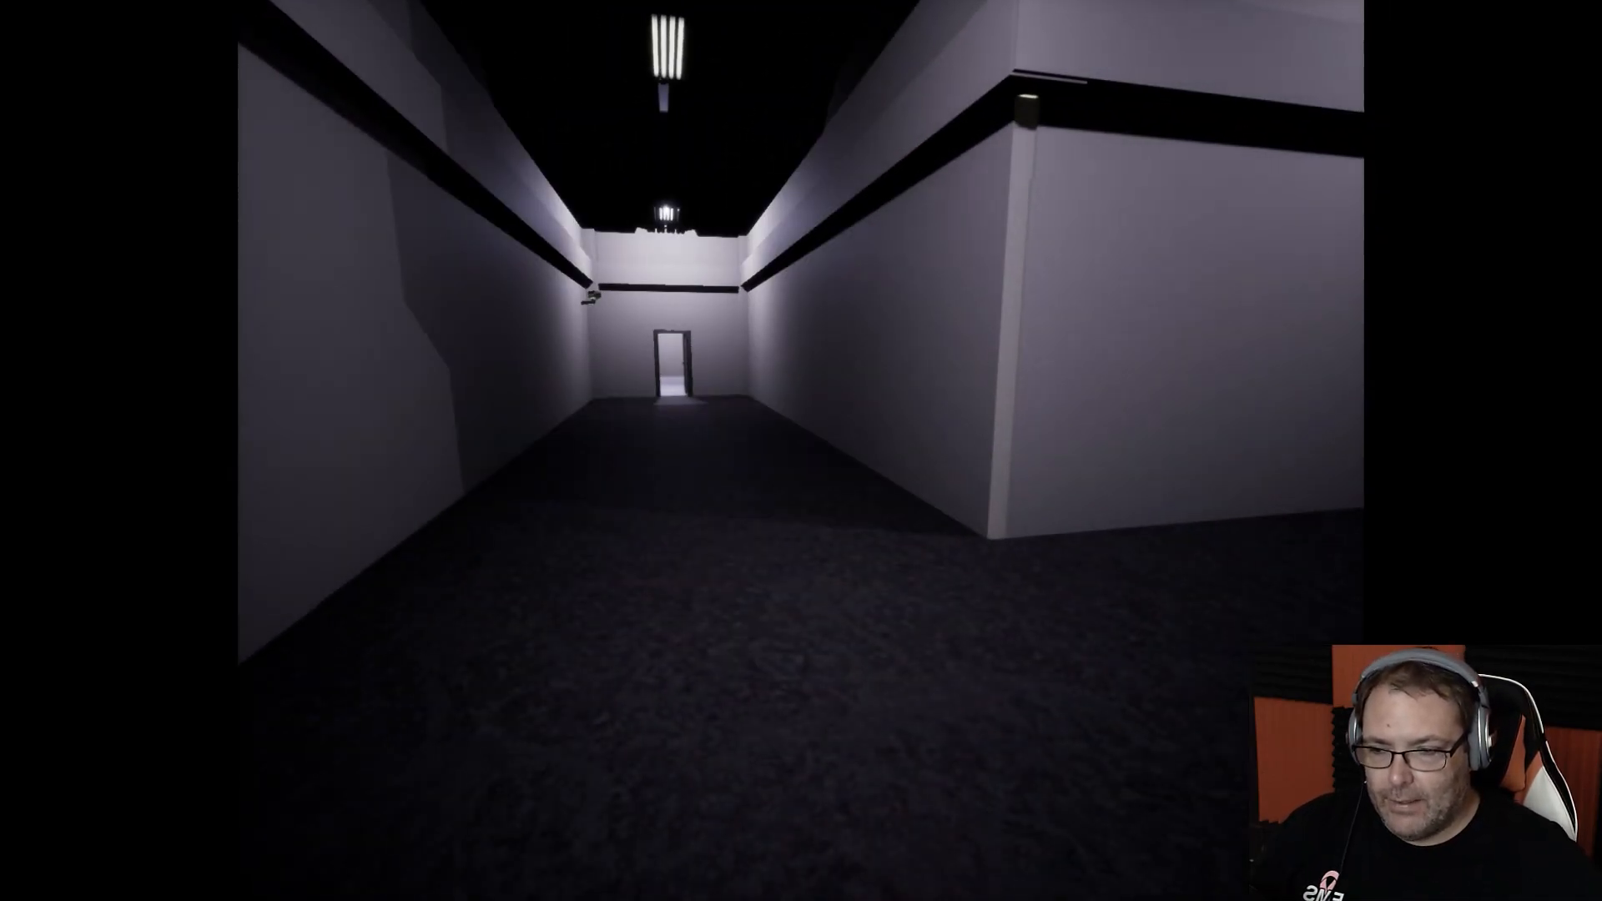
pyautogui.press('w')
pyautogui.press('f')
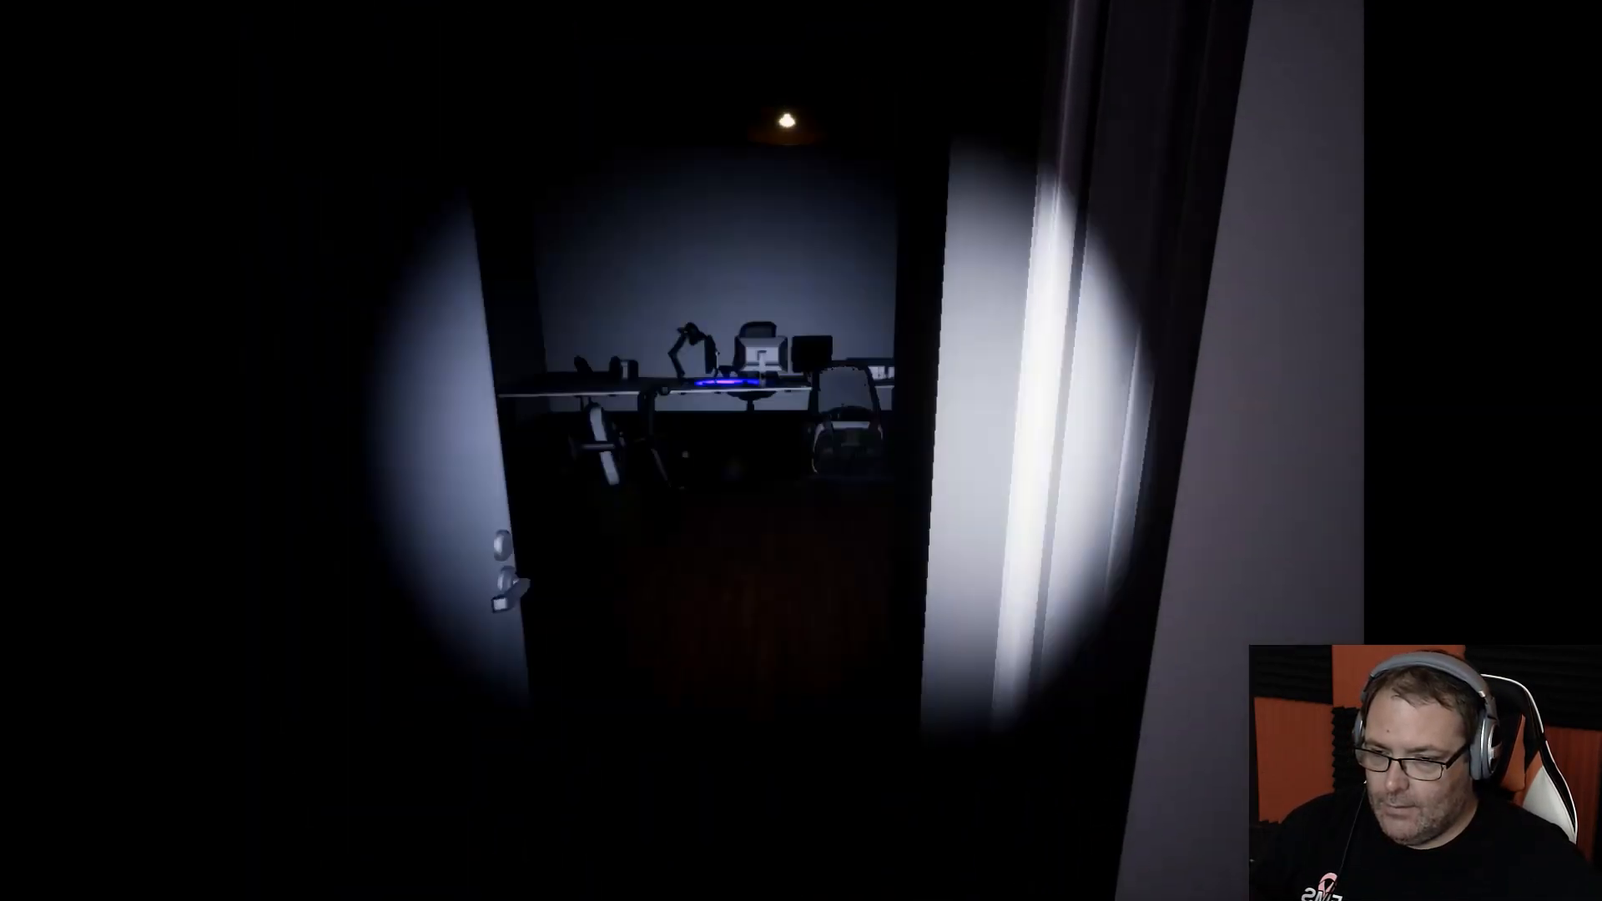
pyautogui.press('w')
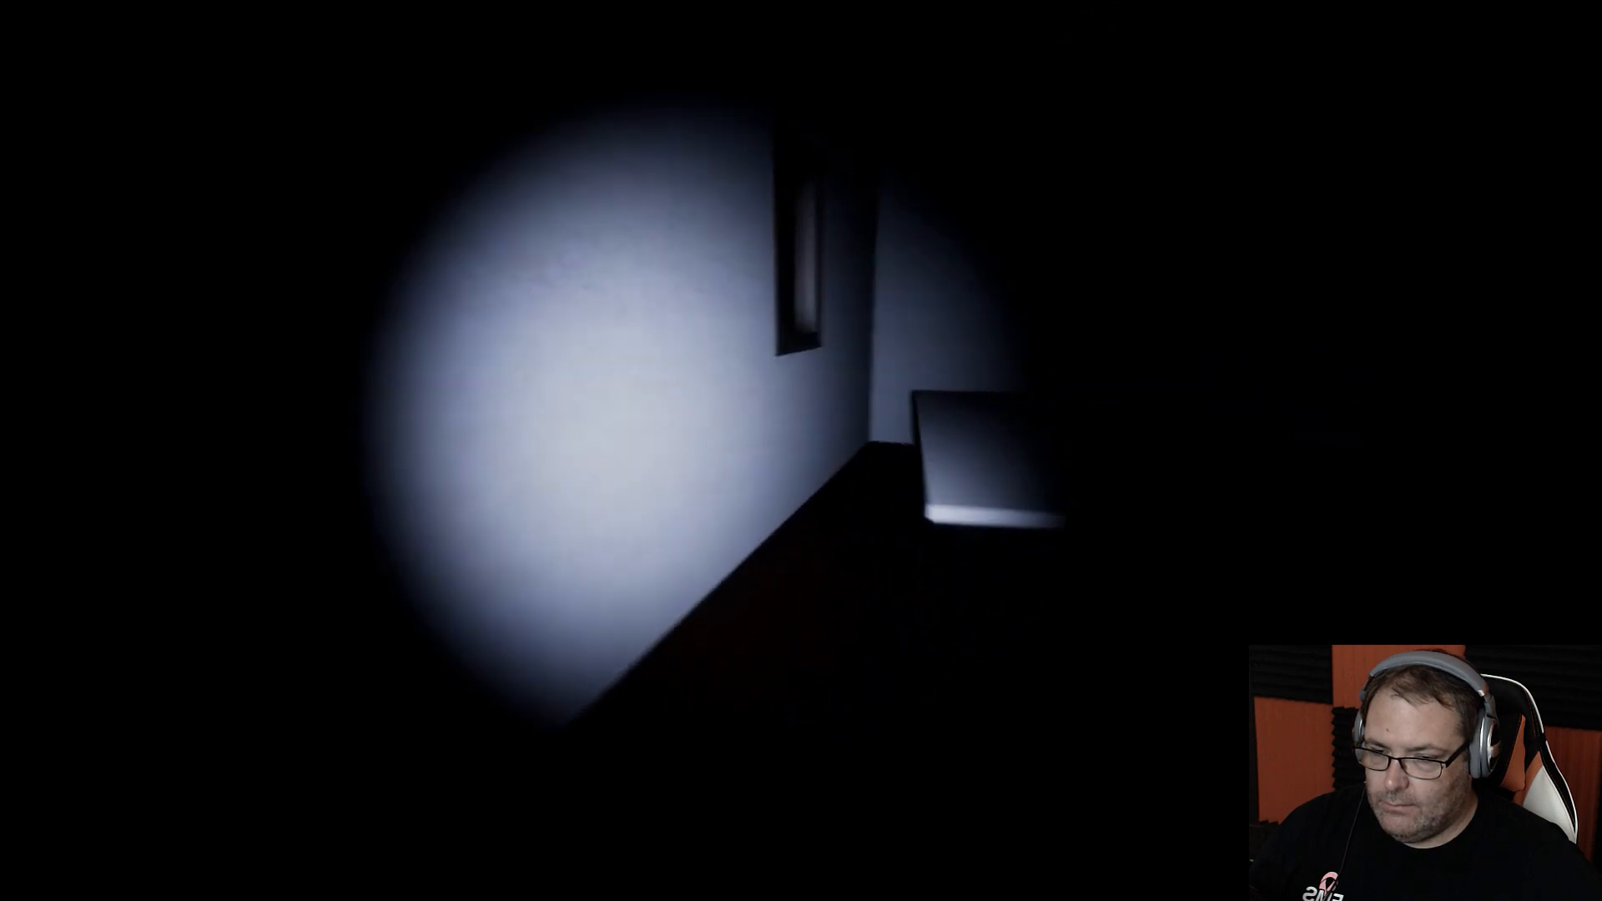
pyautogui.press('w')
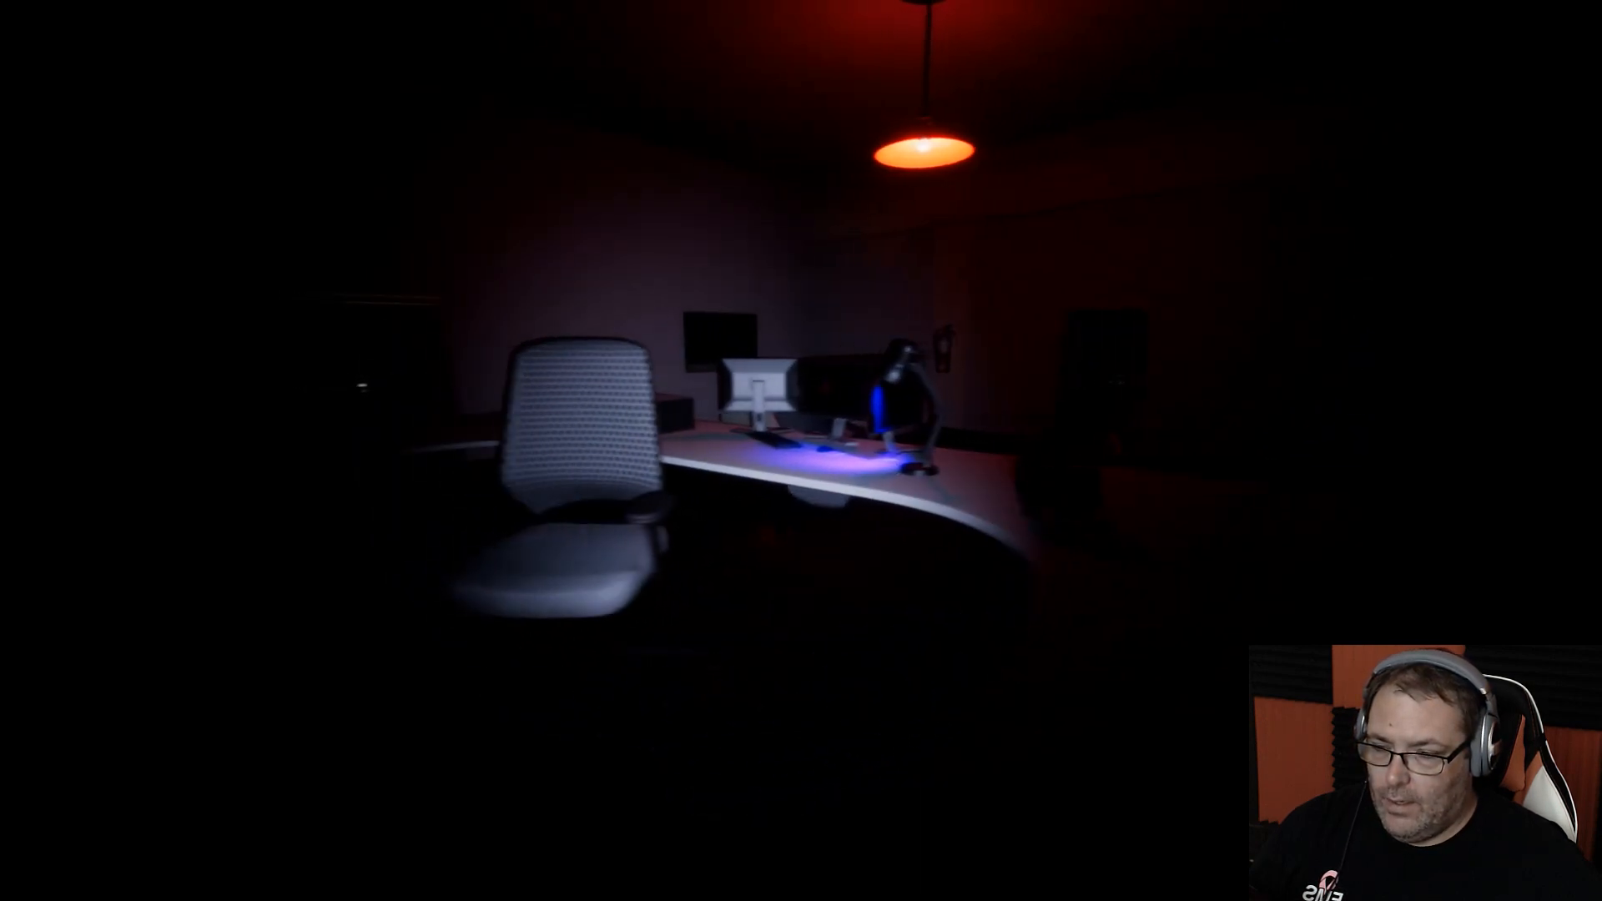
pyautogui.press('w')
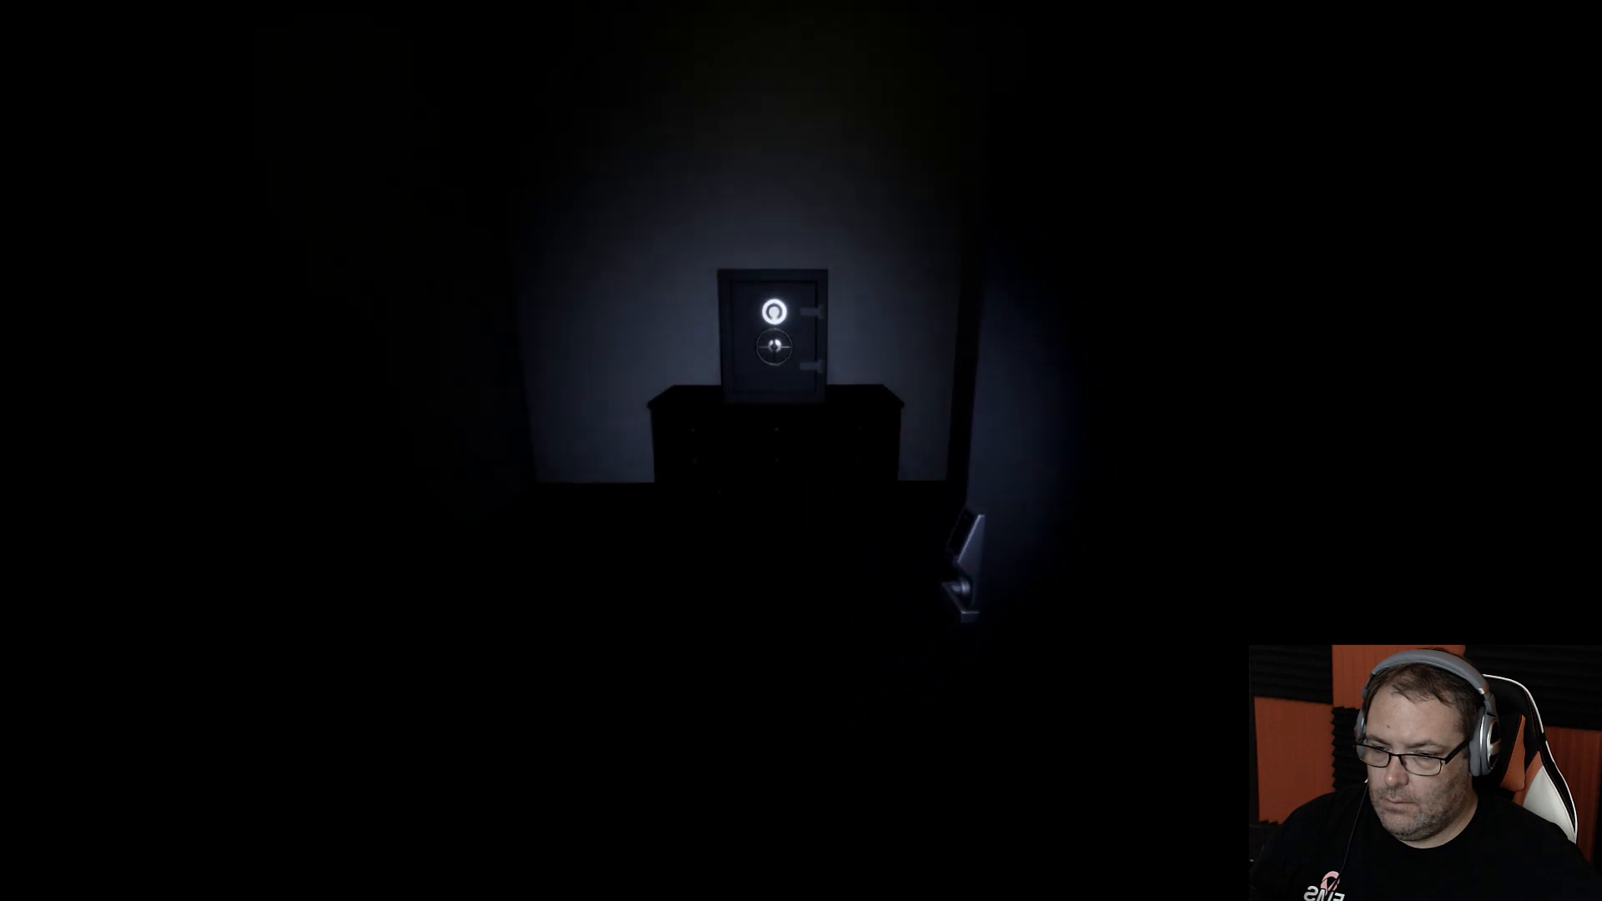
pyautogui.press('w')
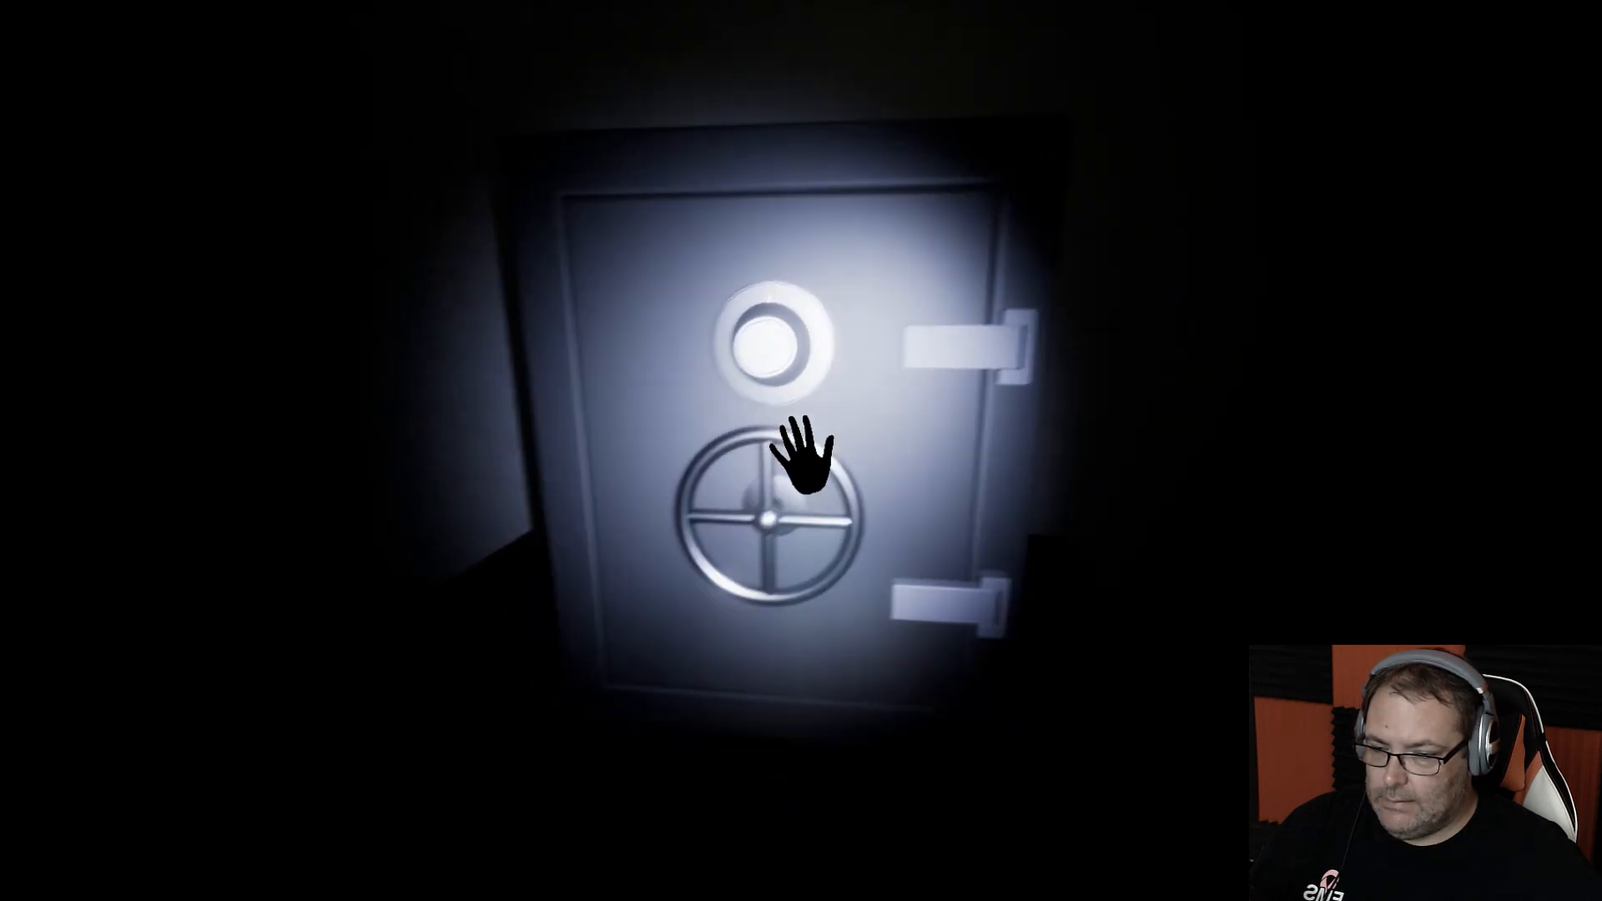
pyautogui.press('e')
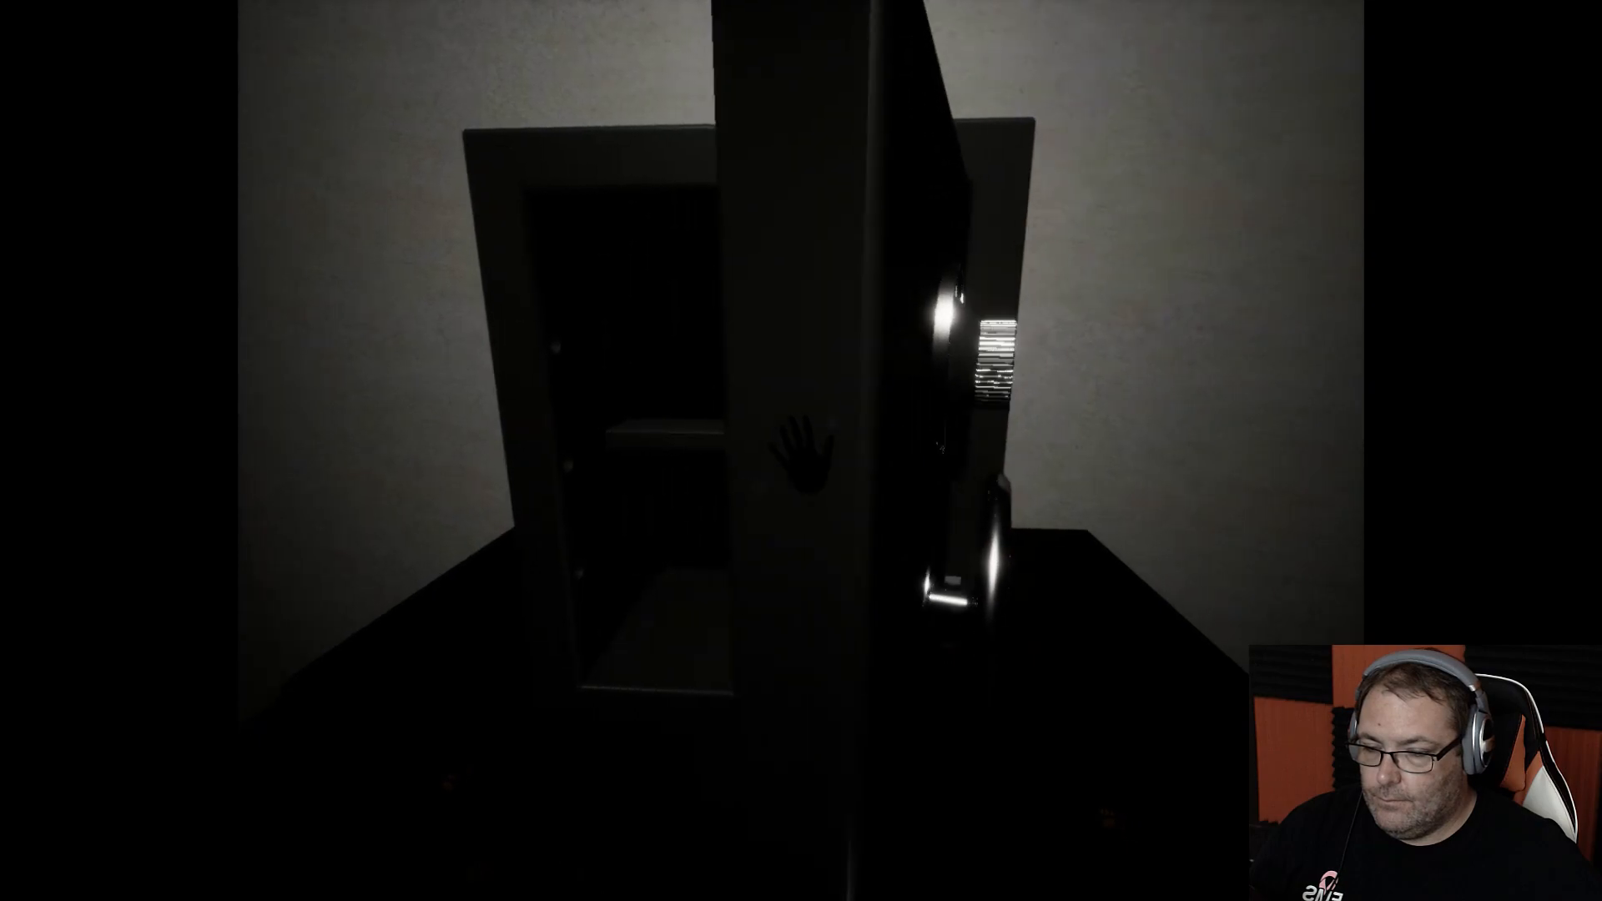
pyautogui.press('f')
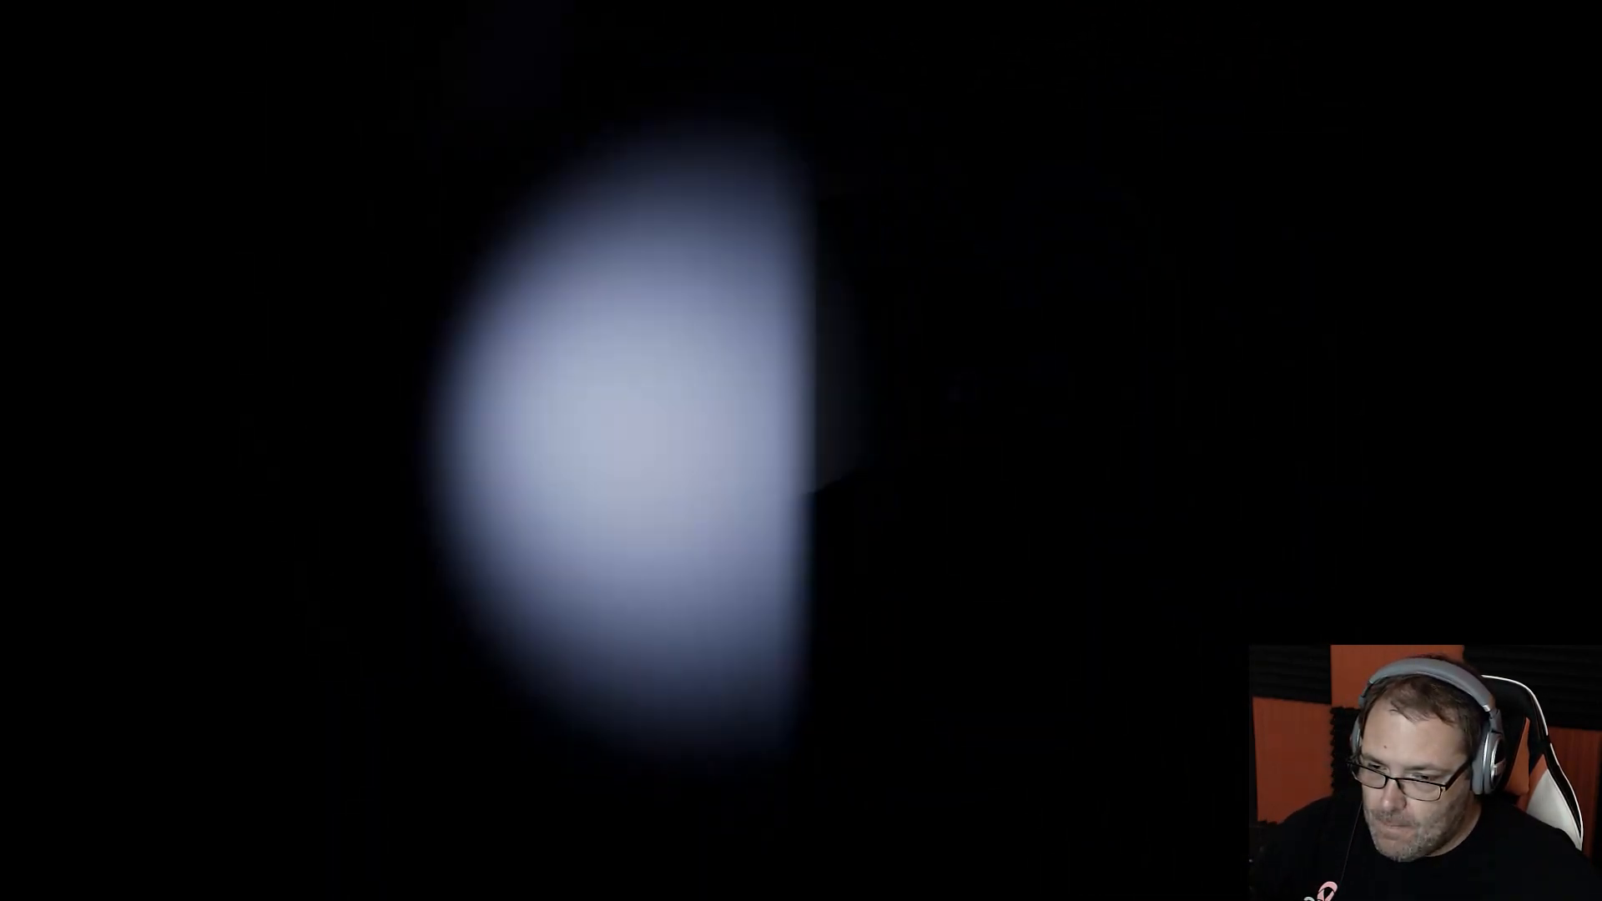
# Step: Walk the dark corridor to the brick room, check its desk and copiers and reach the grey corridor door
pyautogui.press('w')
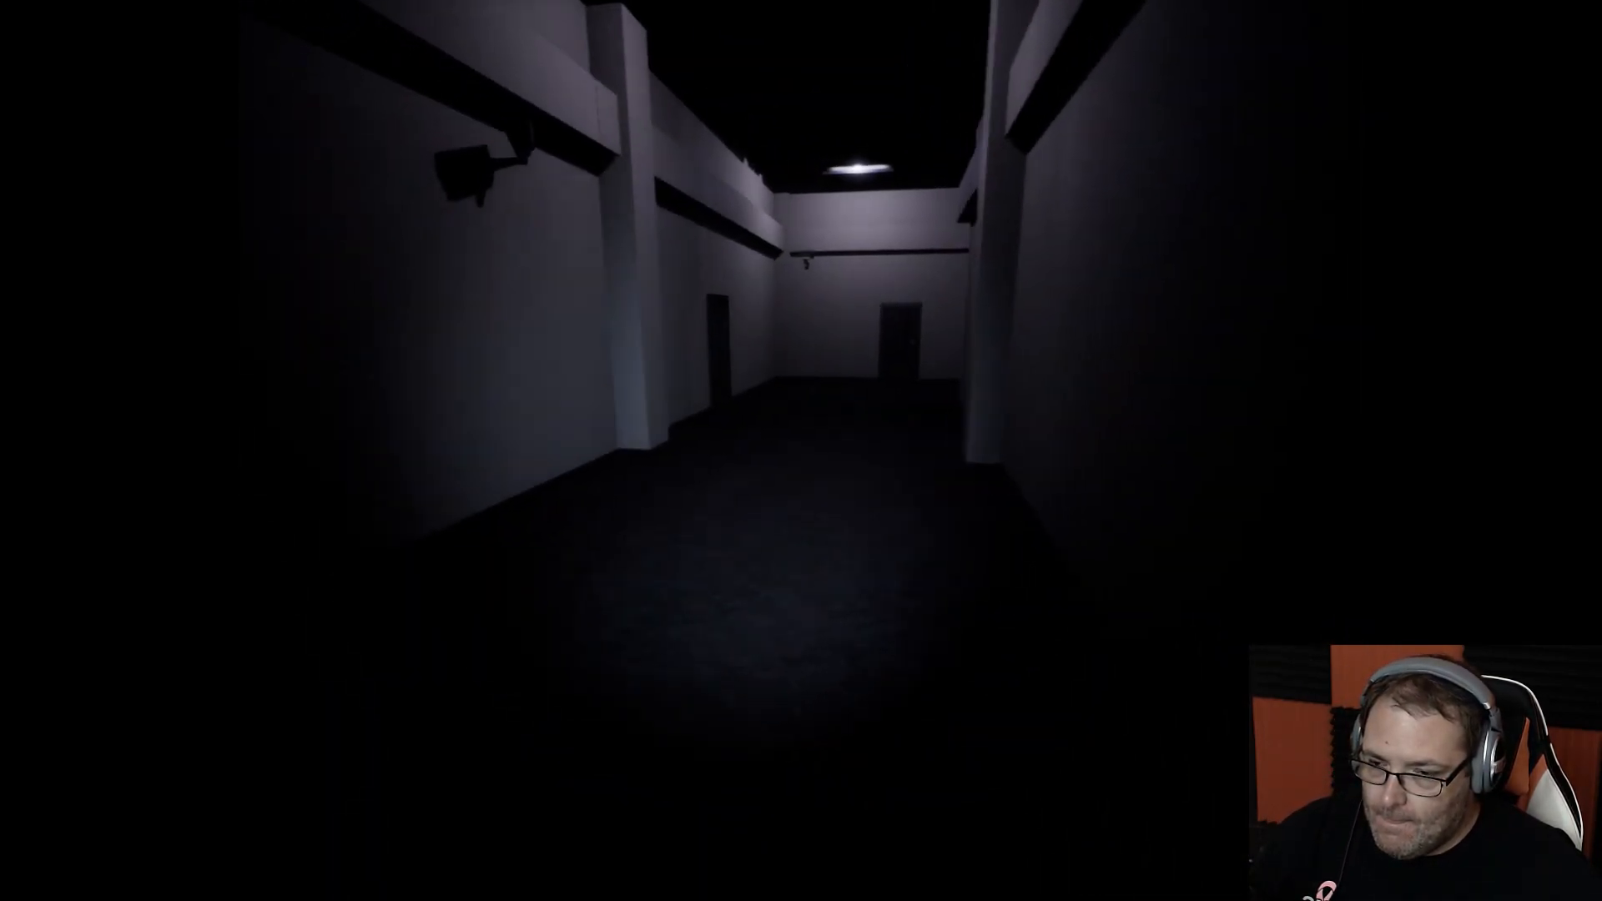
pyautogui.press('w')
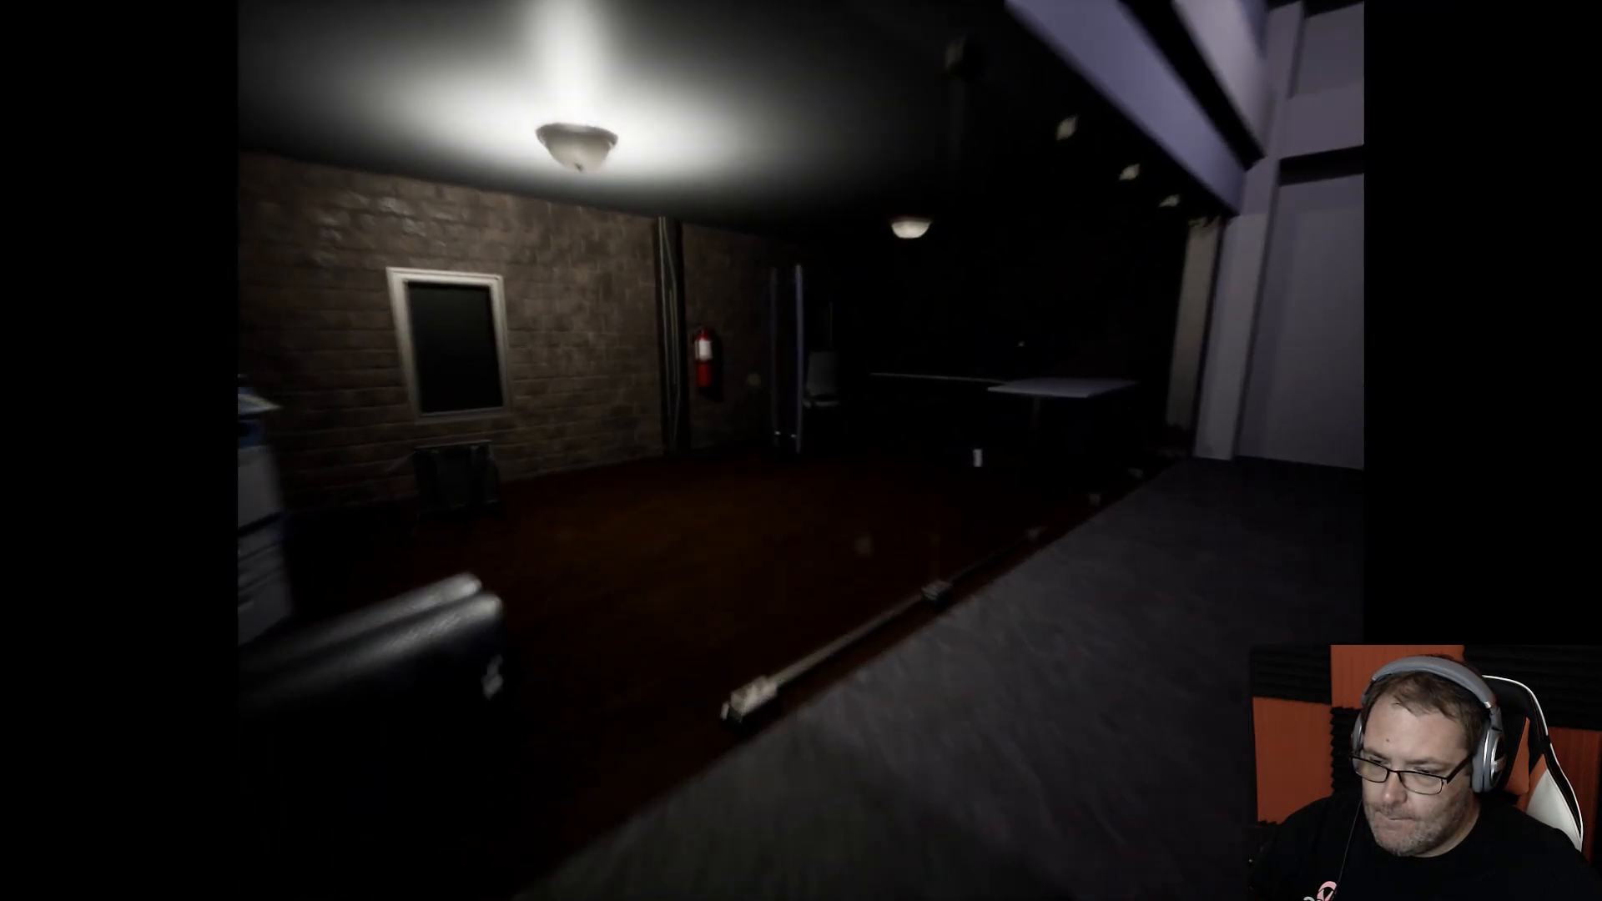
pyautogui.press('w')
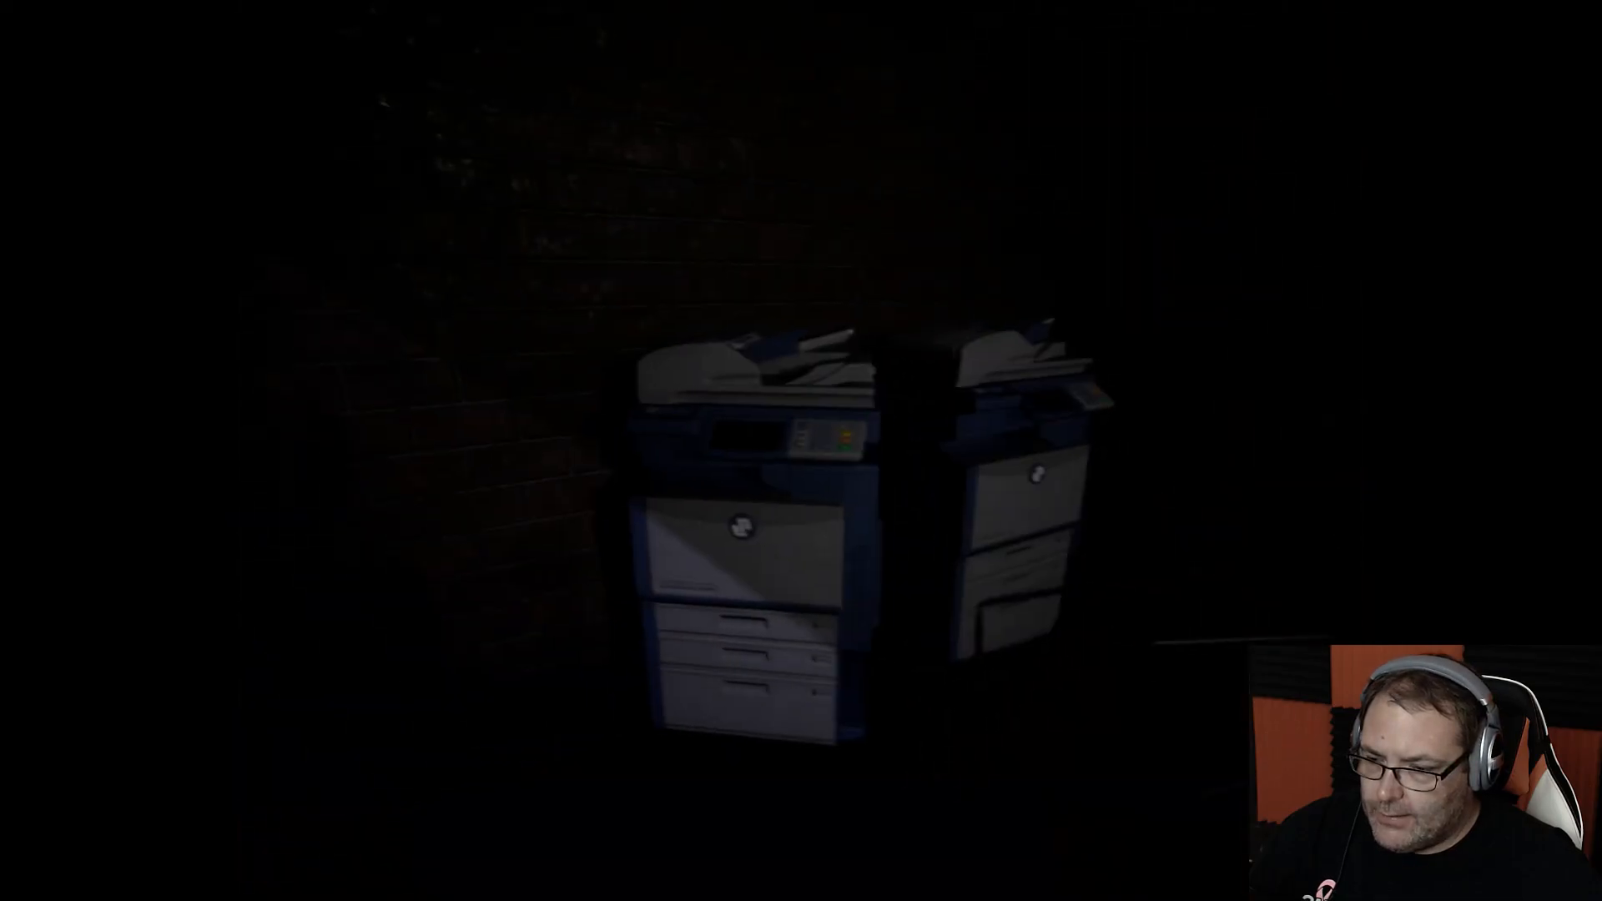
pyautogui.press('w')
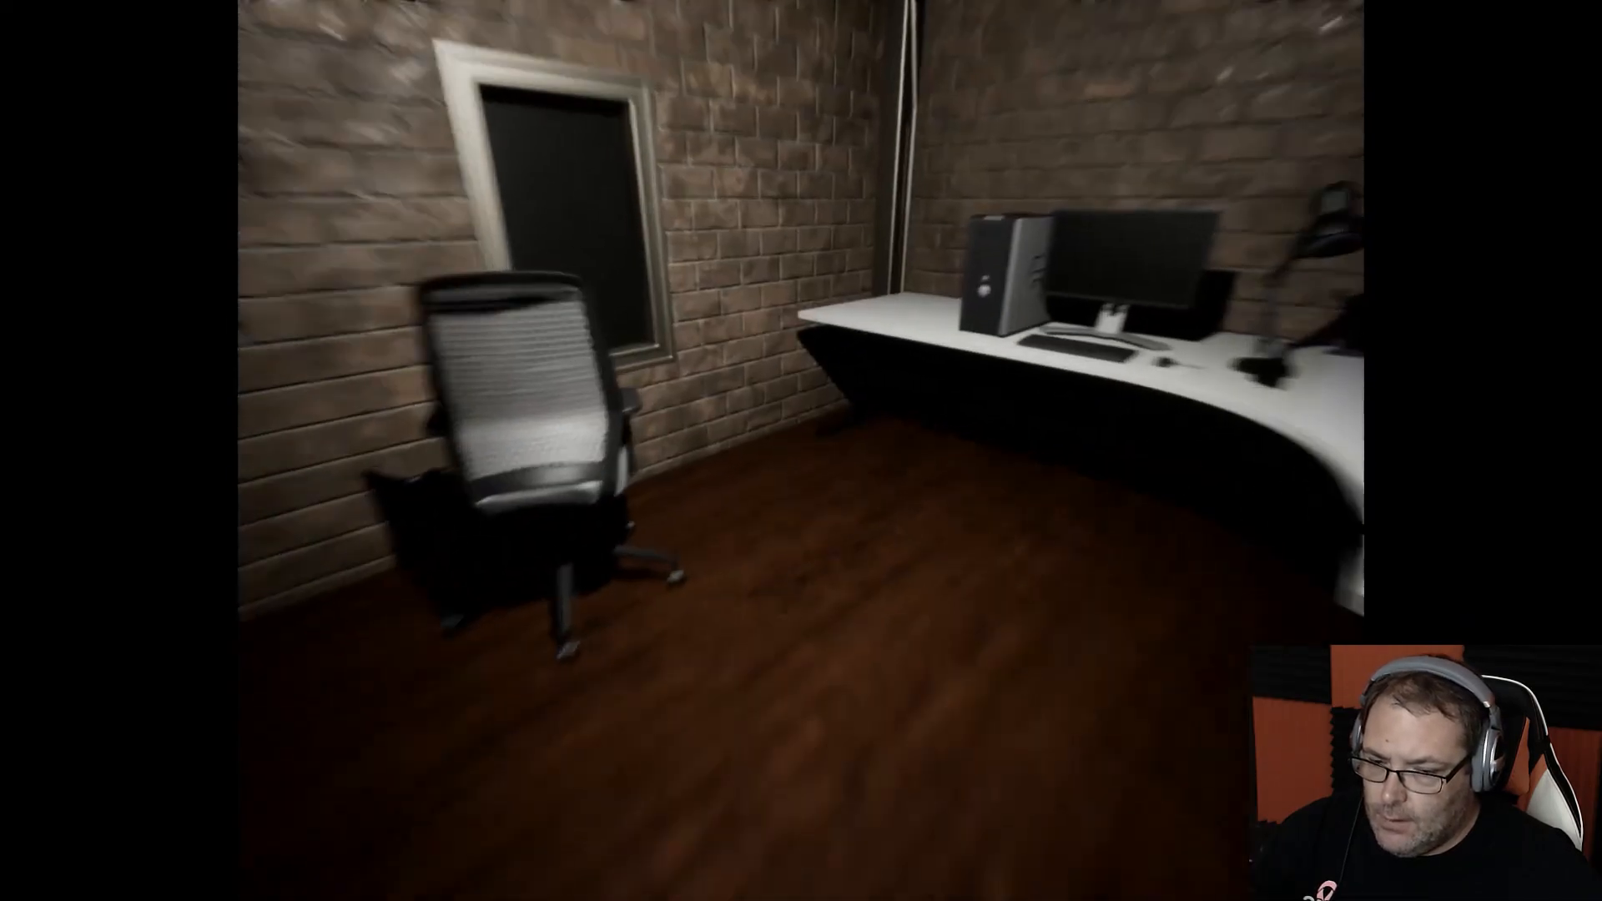
pyautogui.press('w')
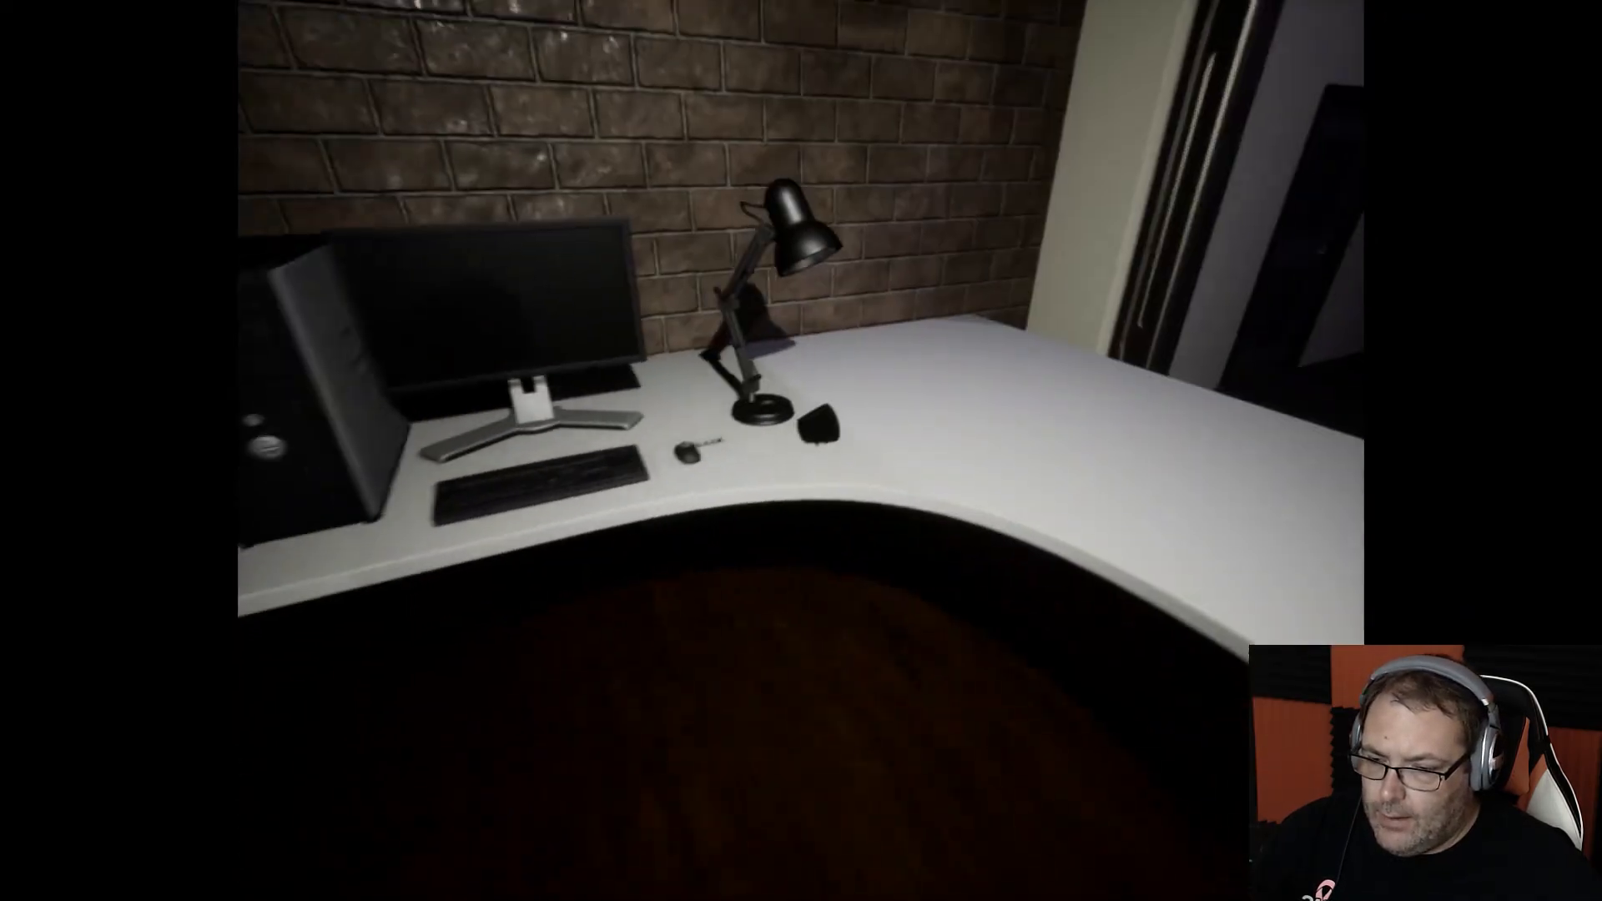
pyautogui.press('w')
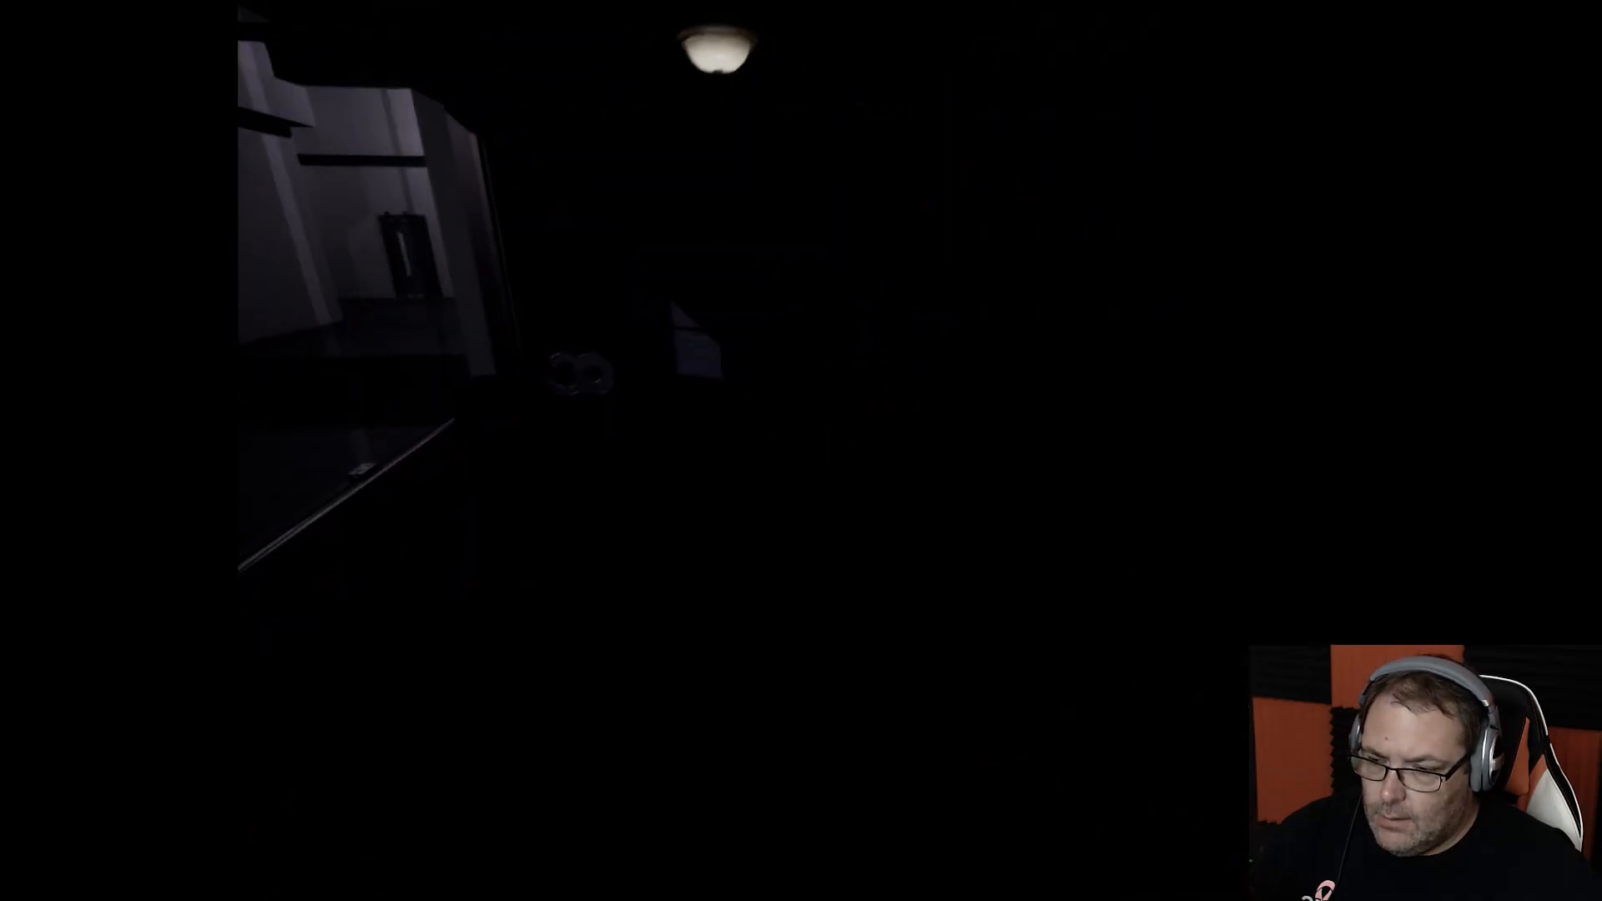
pyautogui.press('w')
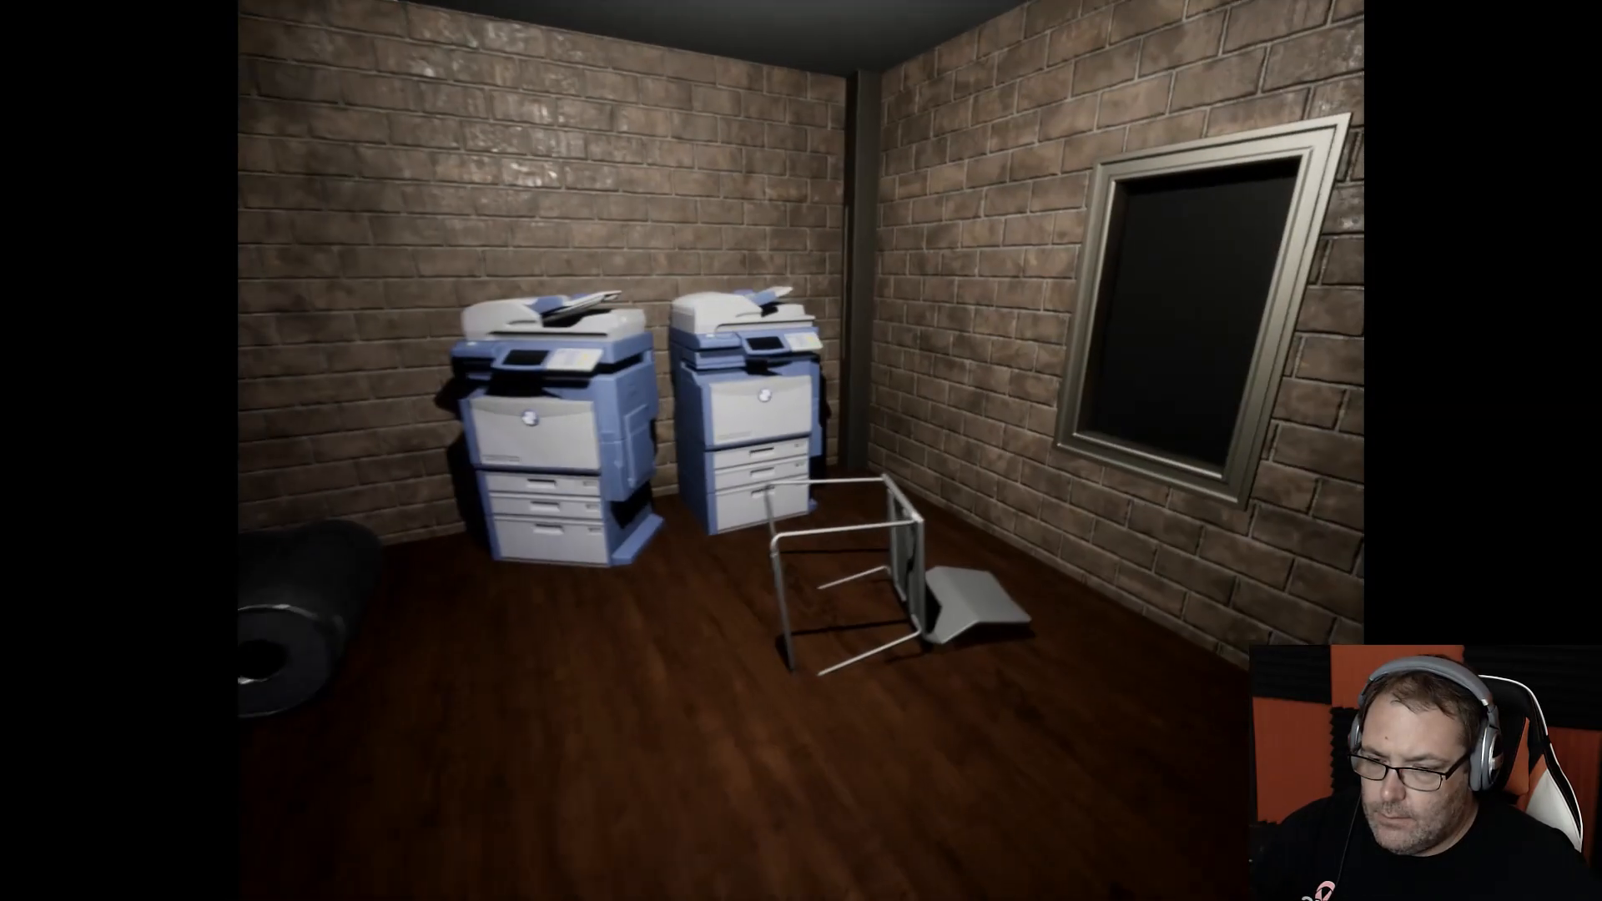
pyautogui.press('w')
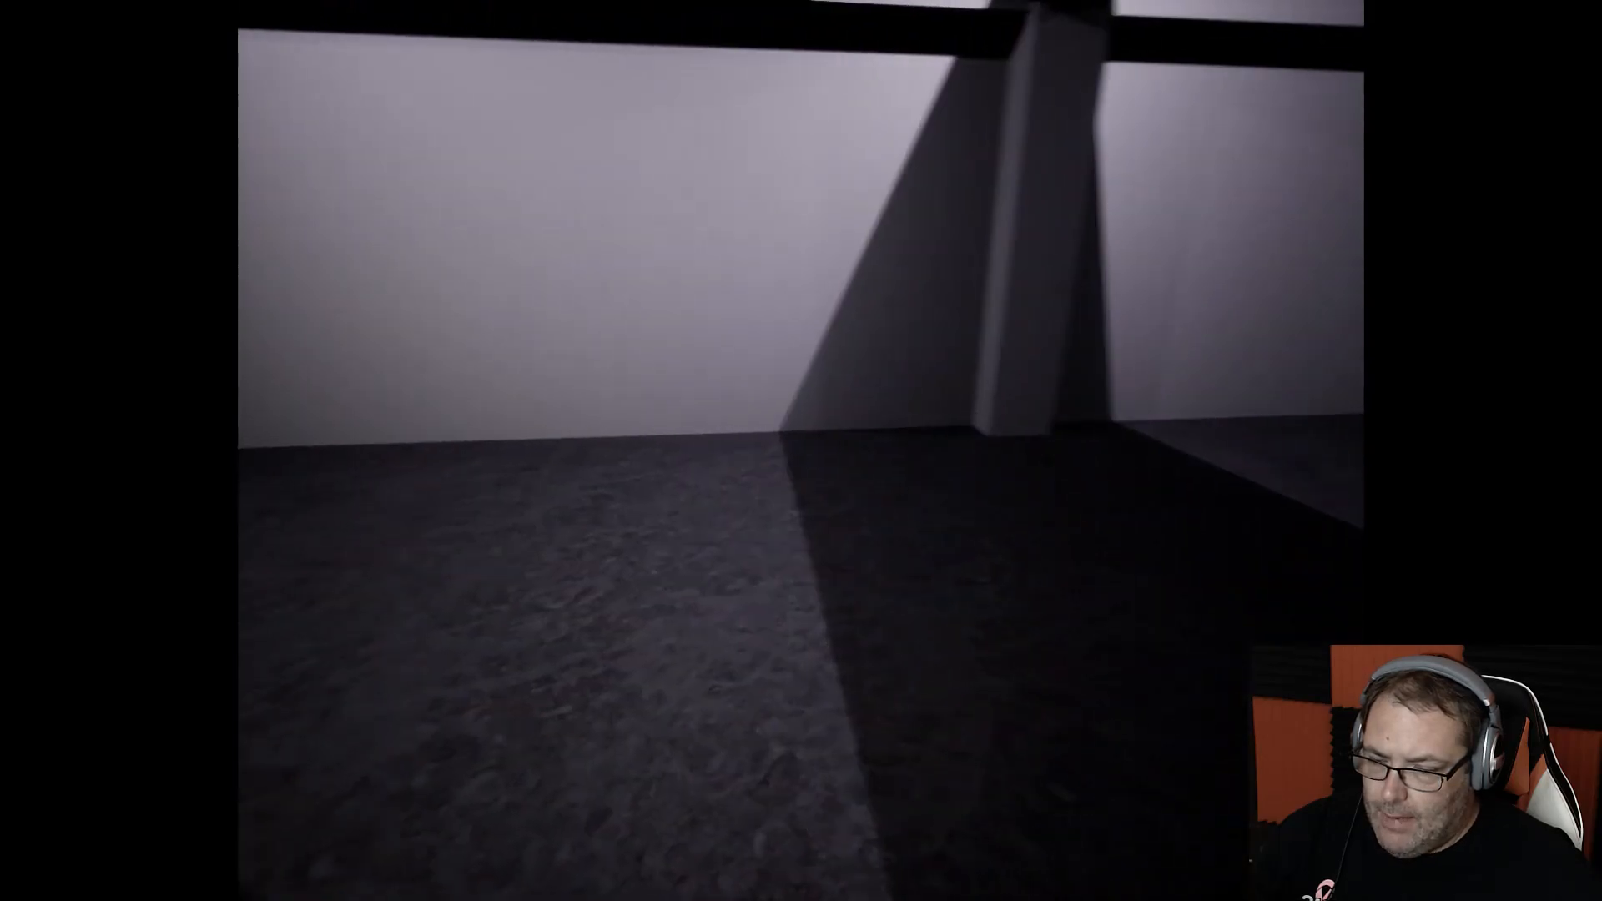
pyautogui.press('w')
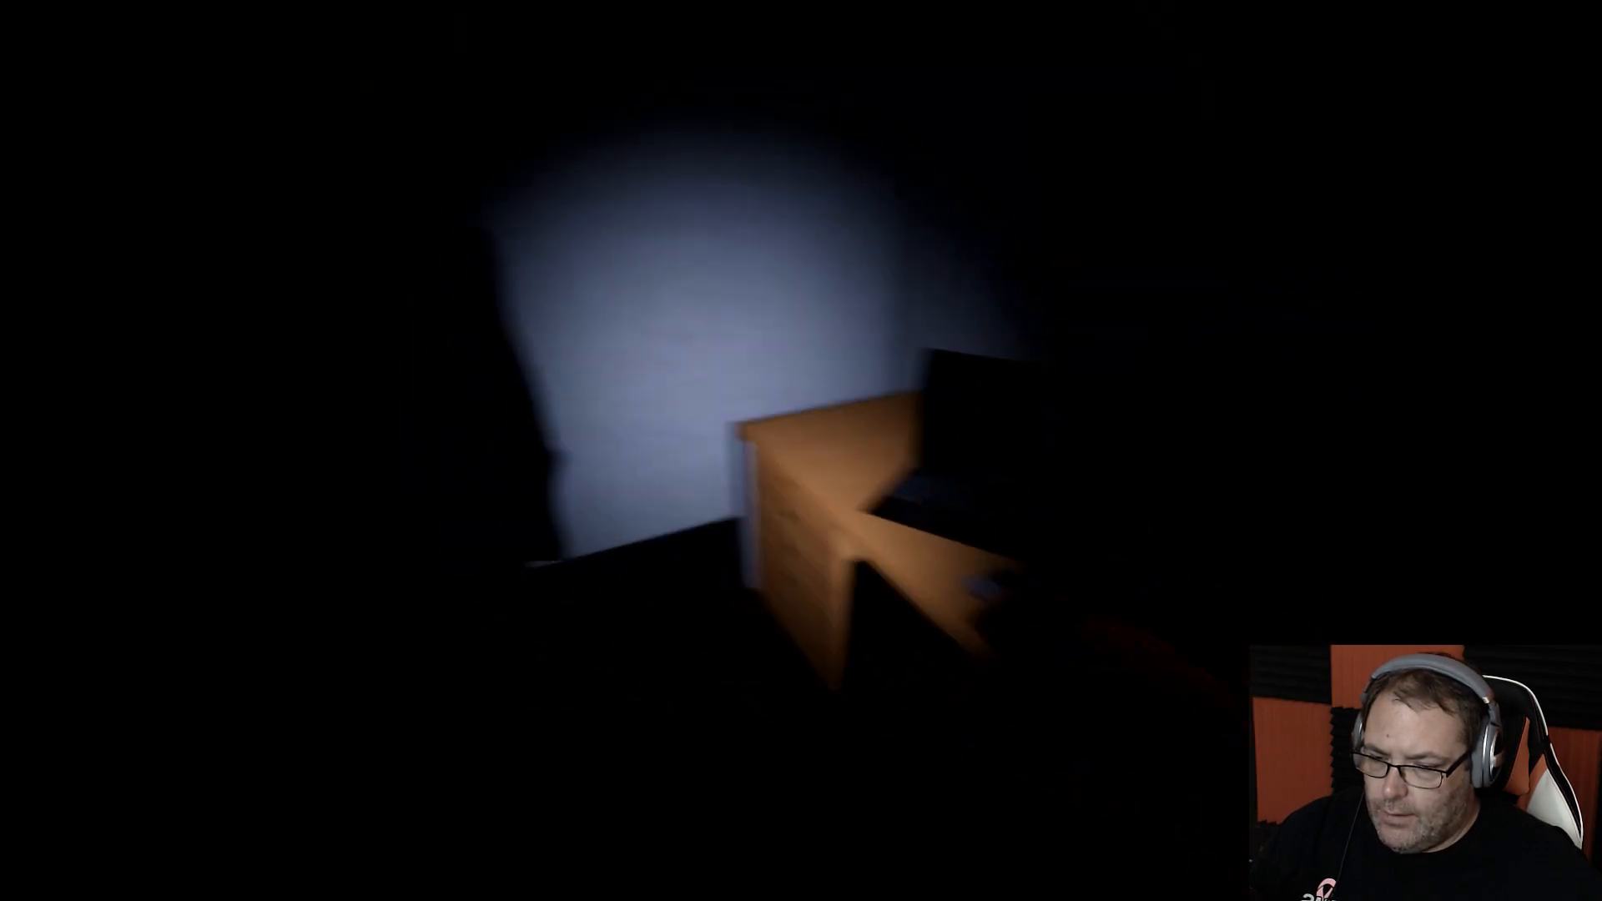
# Step: Cross the large grey room, peer through the windowed door and push into the dark office toward the lit desk
pyautogui.press('w')
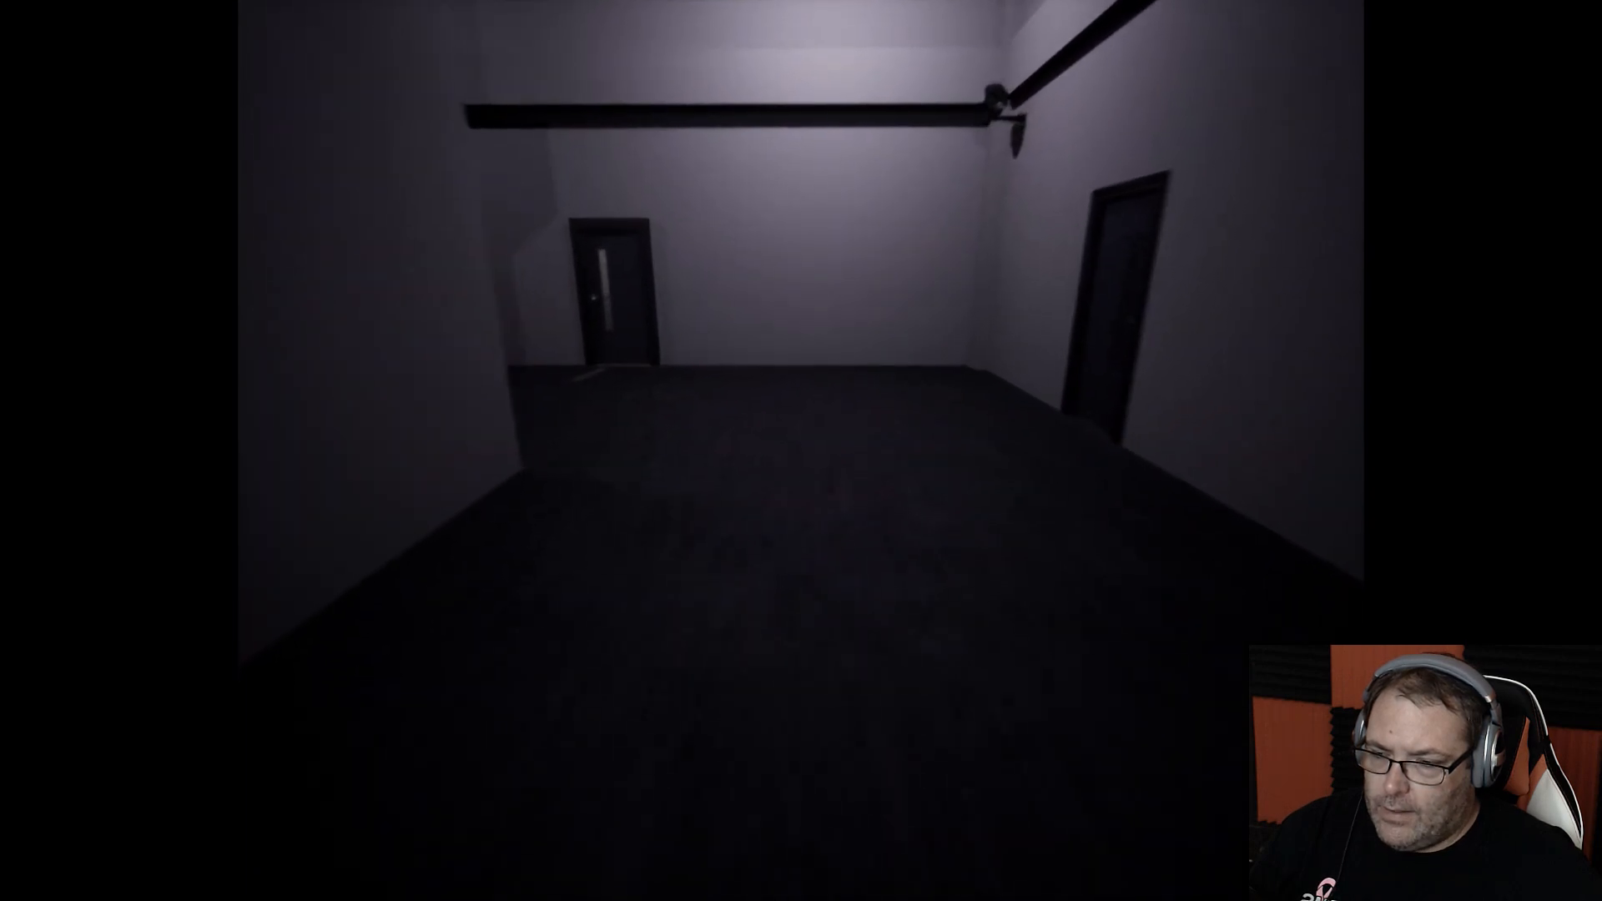
pyautogui.press('w')
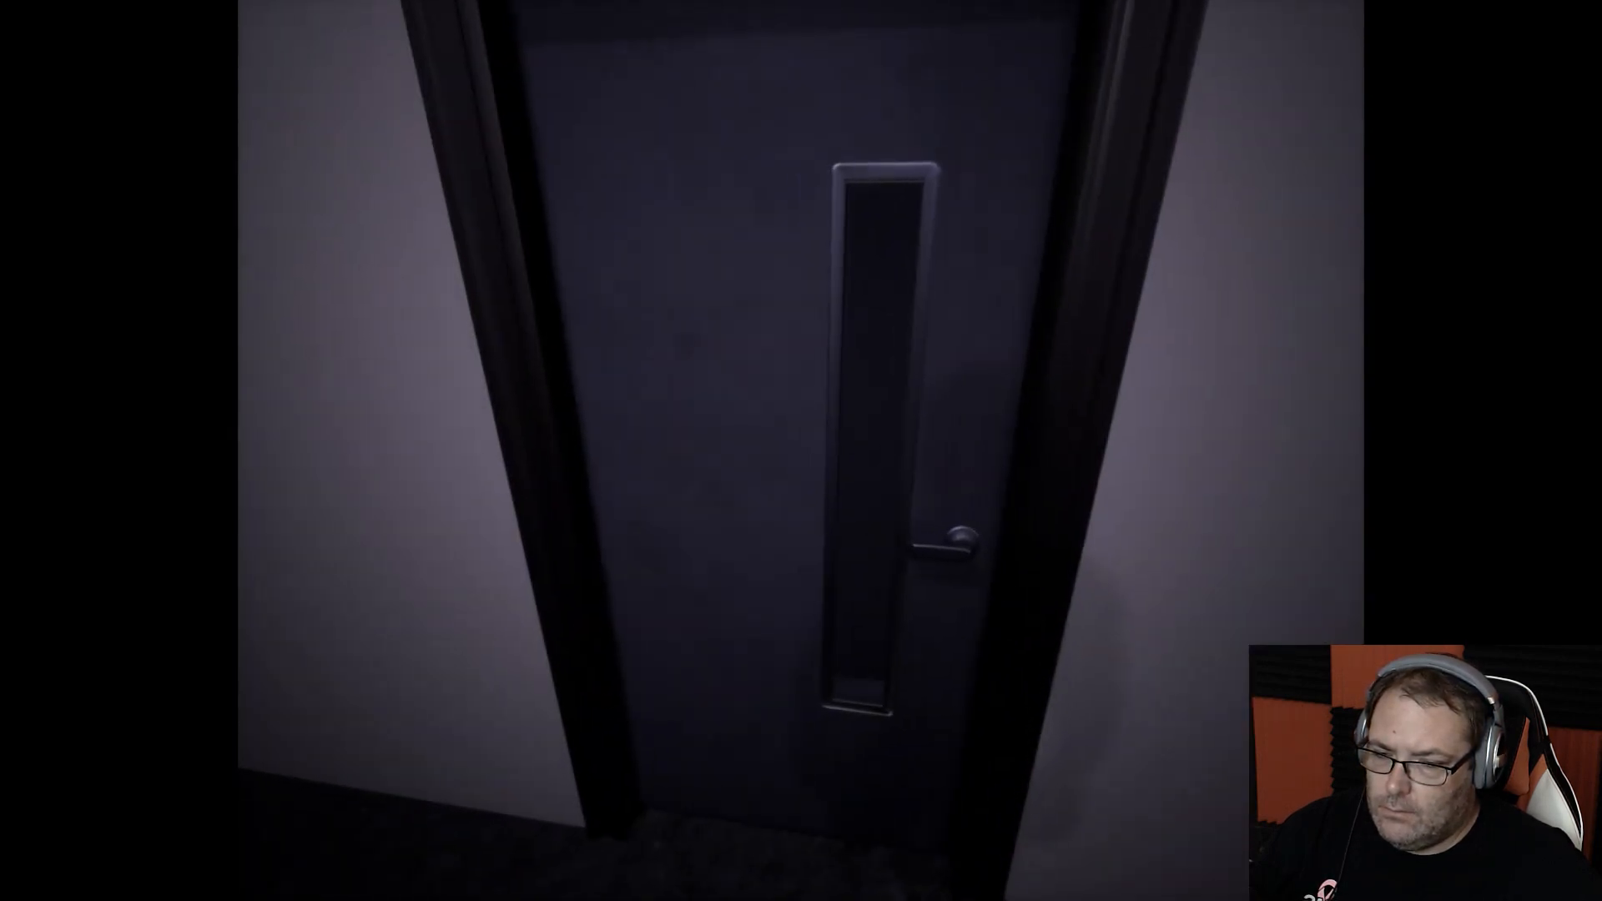
pyautogui.press('w')
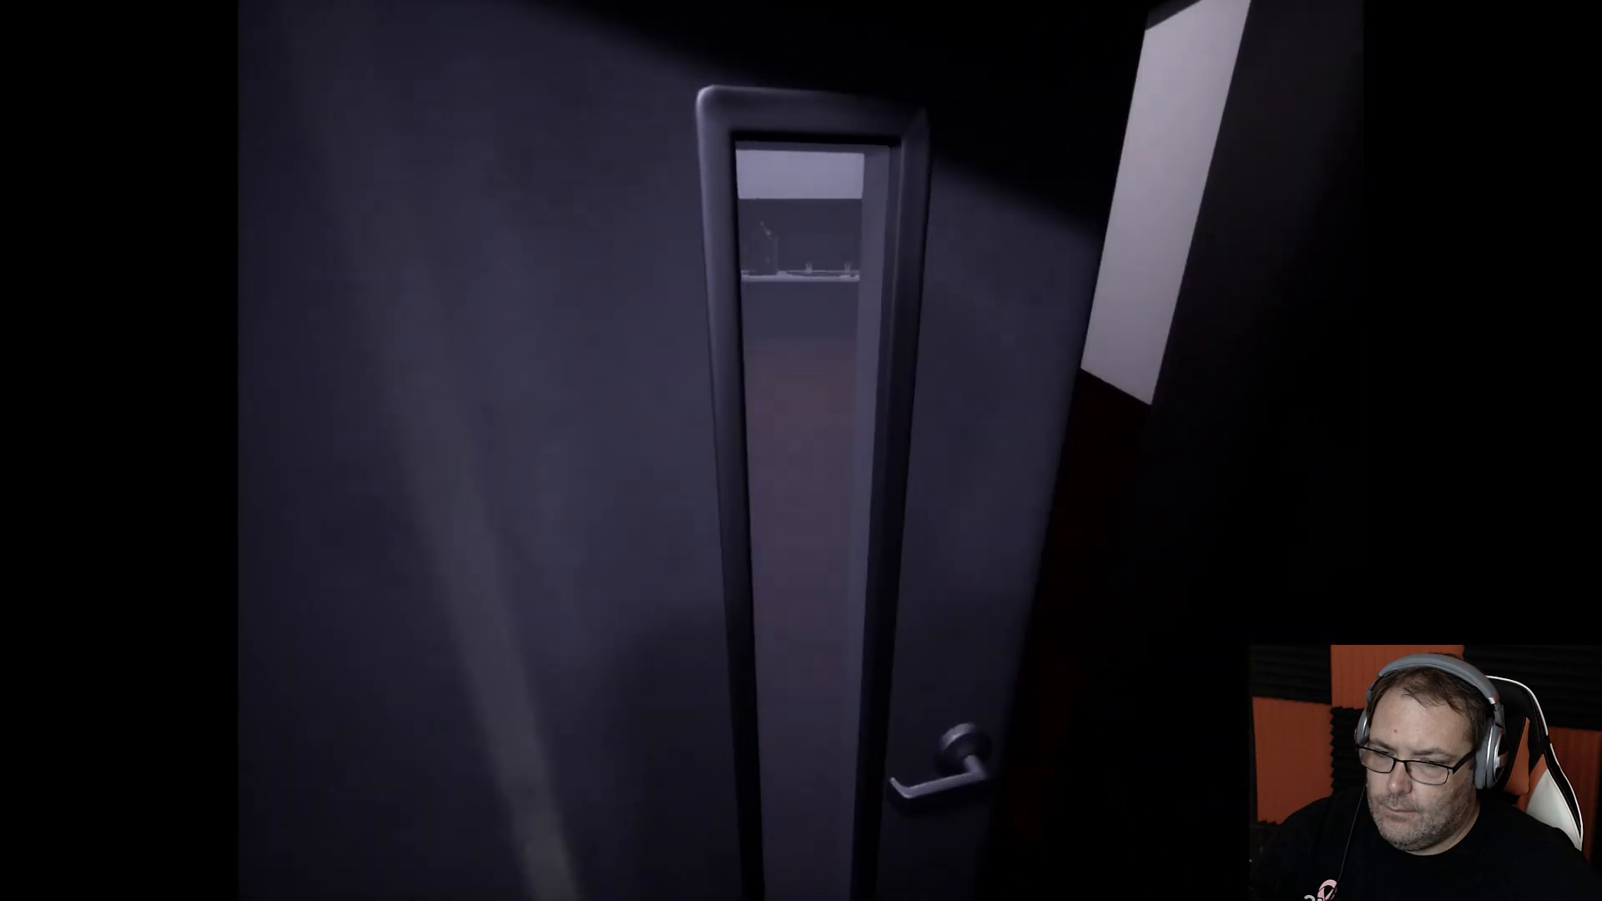
pyautogui.press('e')
pyautogui.press('w')
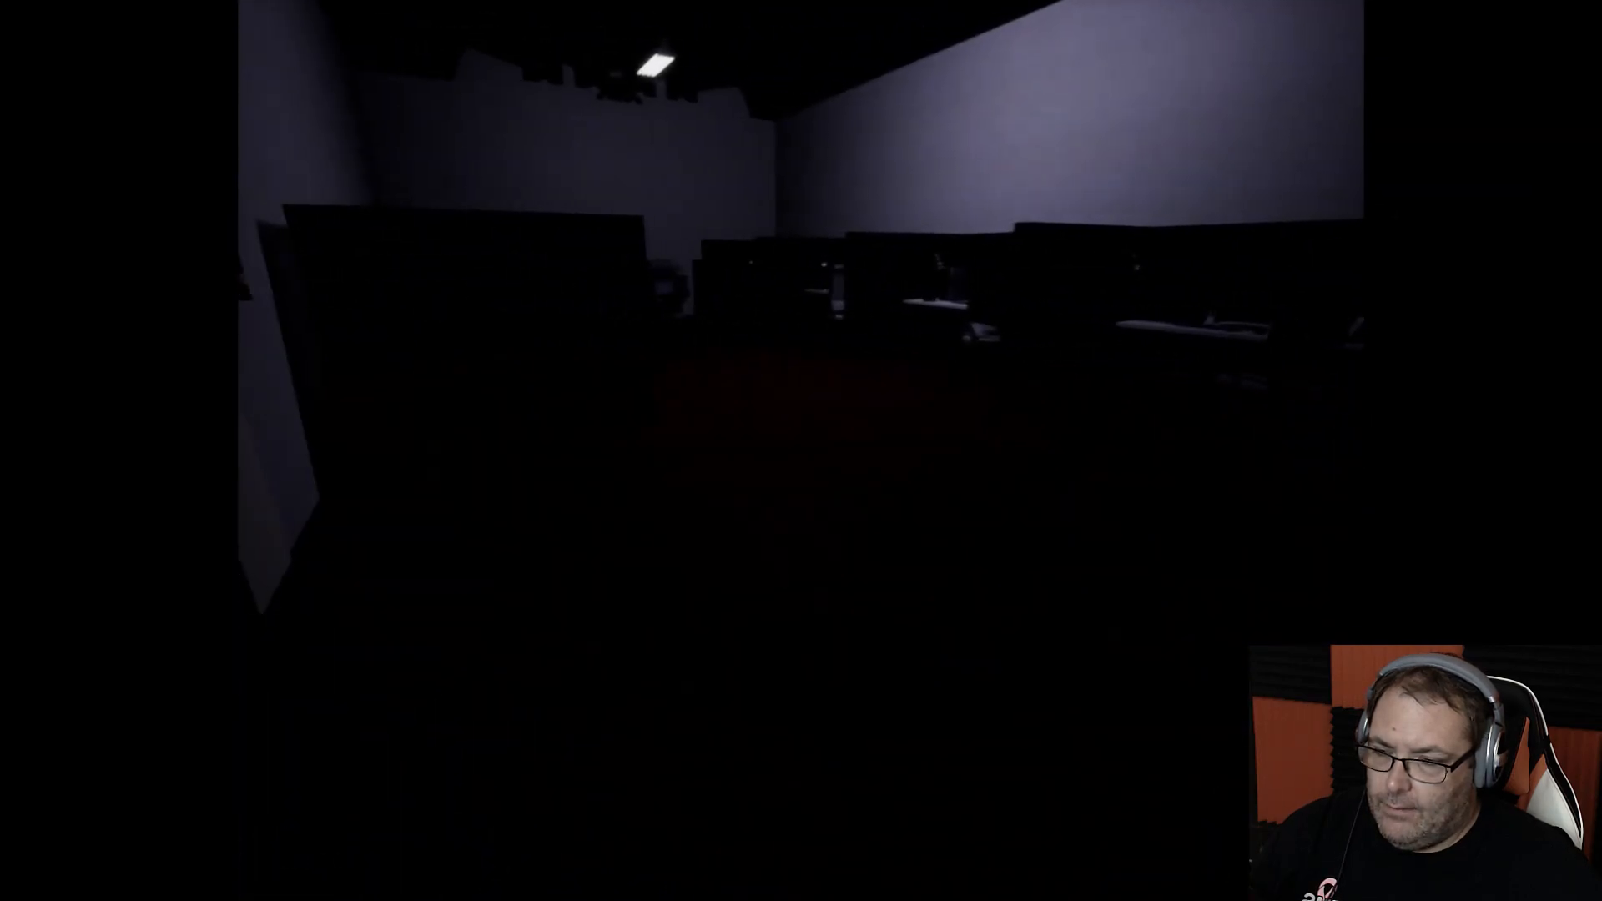
pyautogui.press('w')
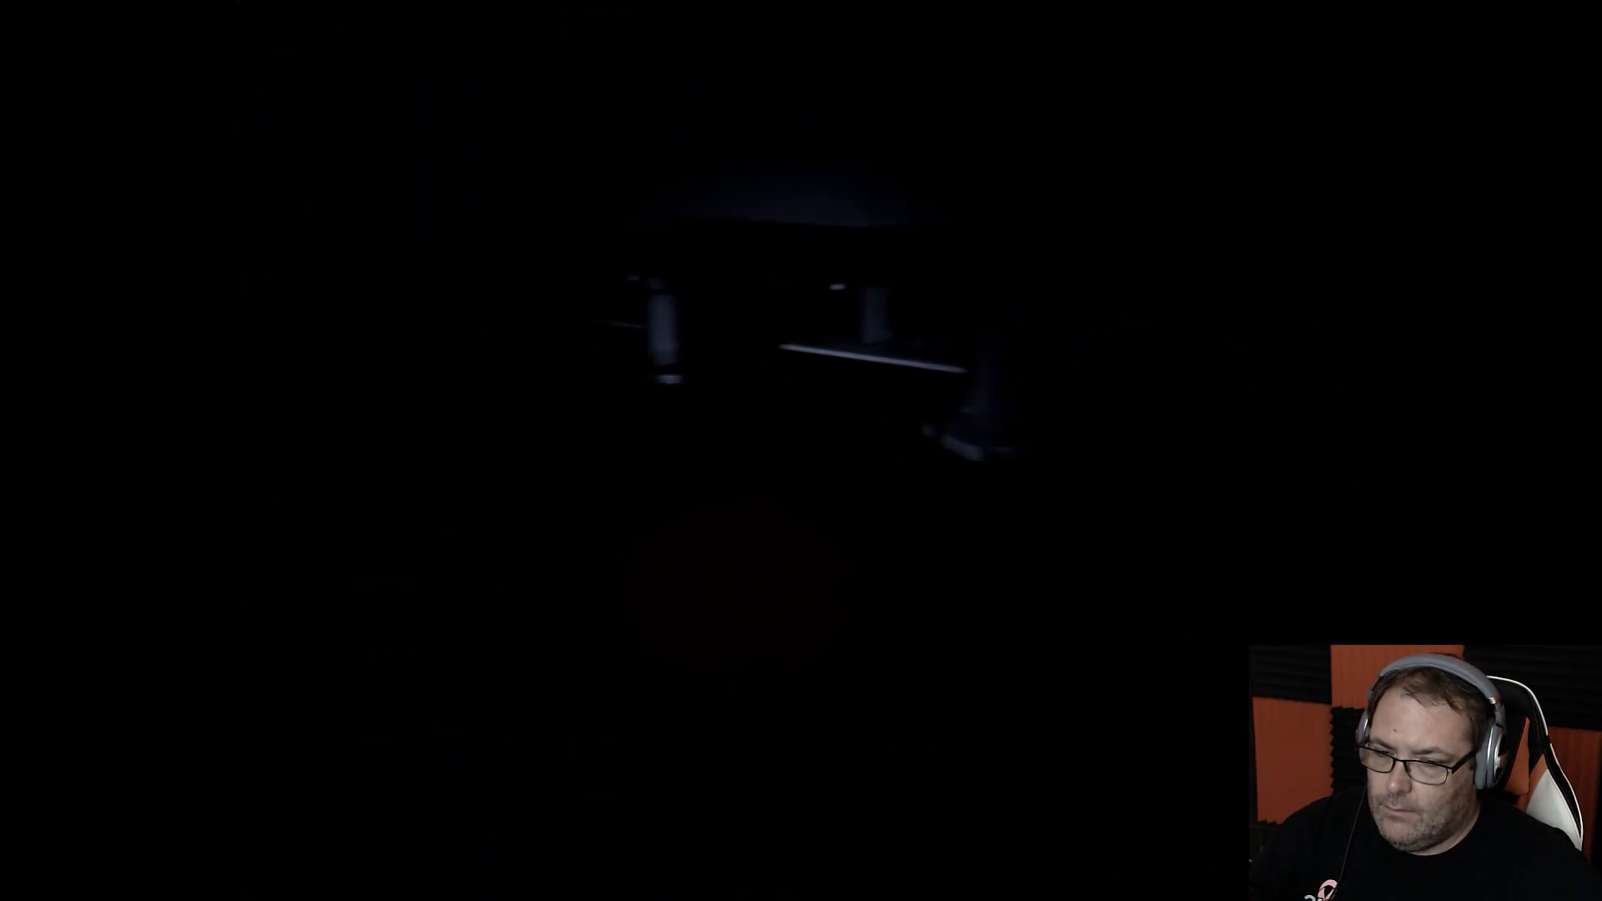
pyautogui.press('w')
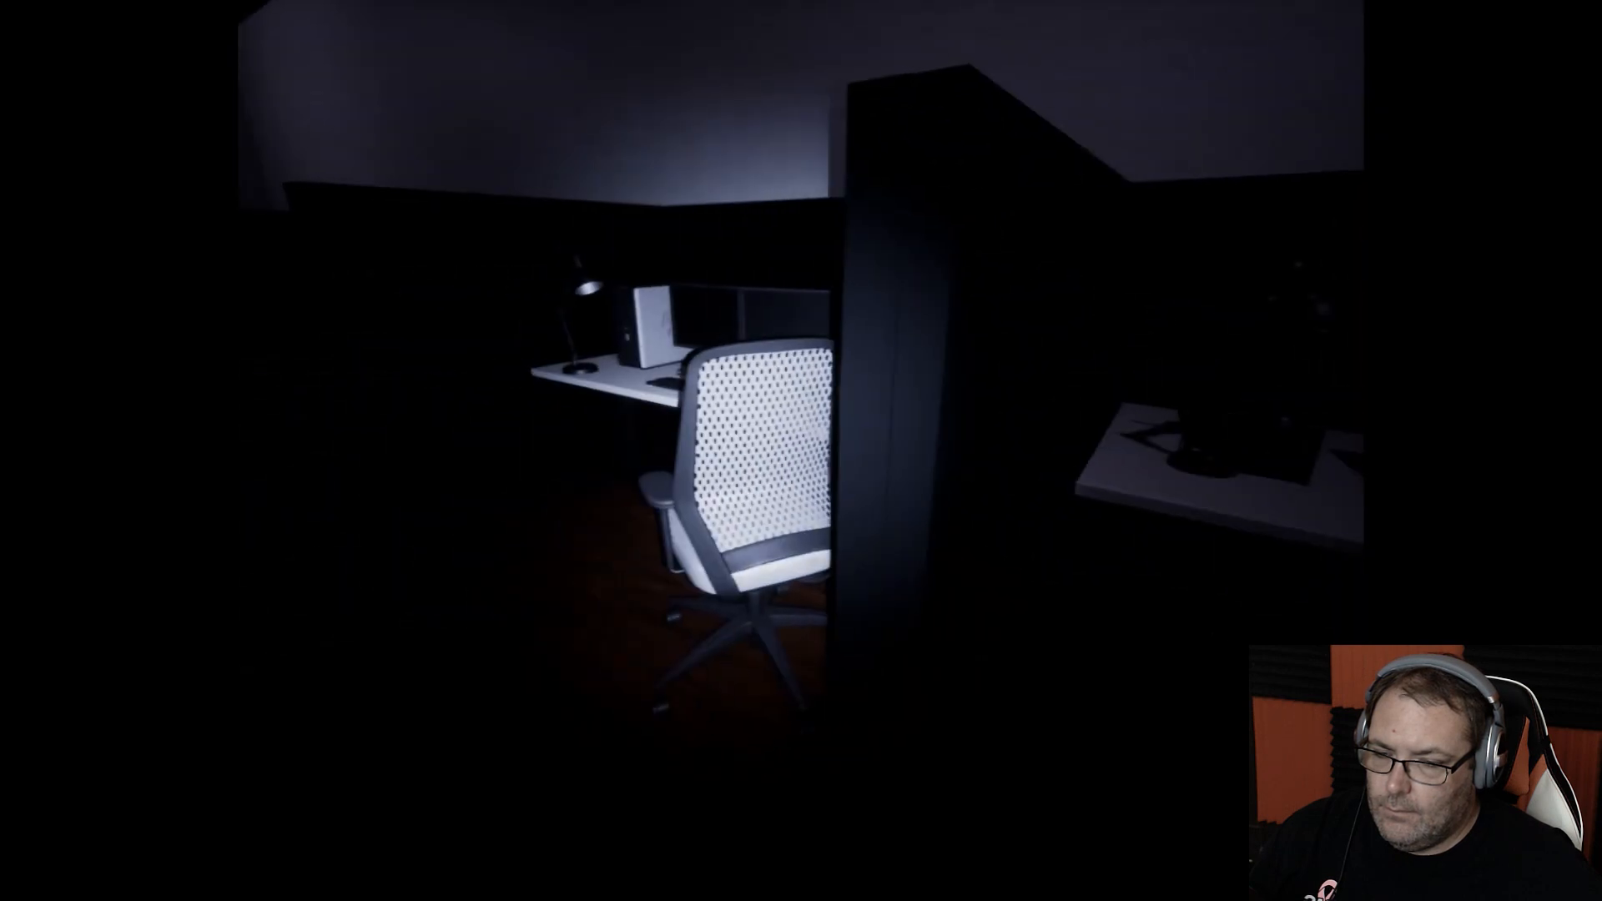
# Step: Search the cubicles to the lit desk with monitors and leave through the open door
pyautogui.press('w')
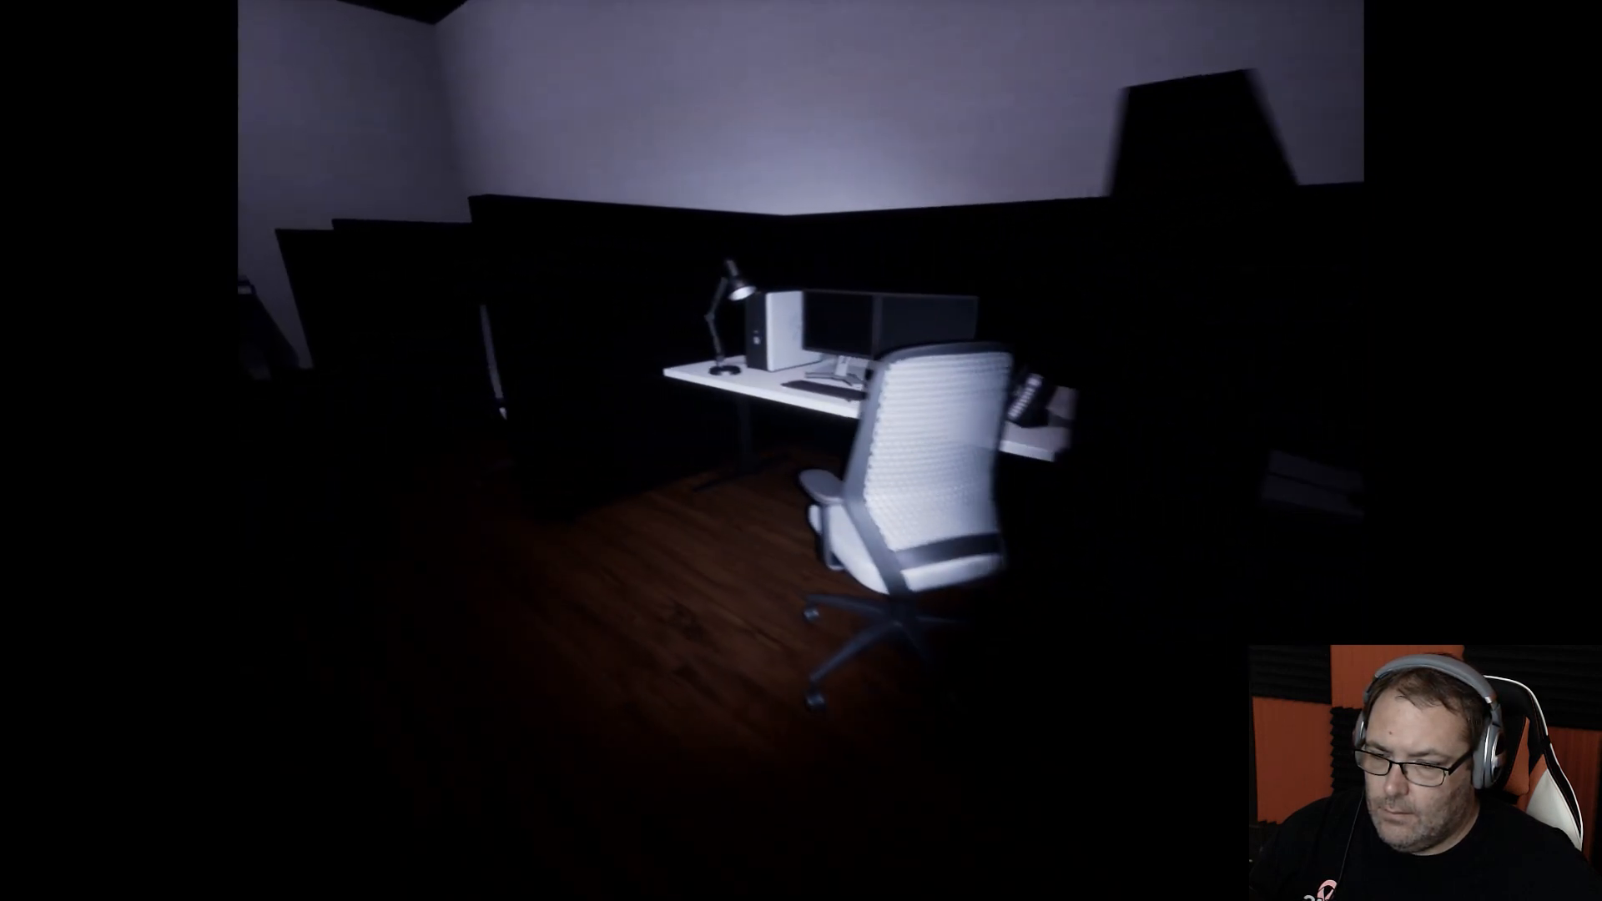
pyautogui.press('w')
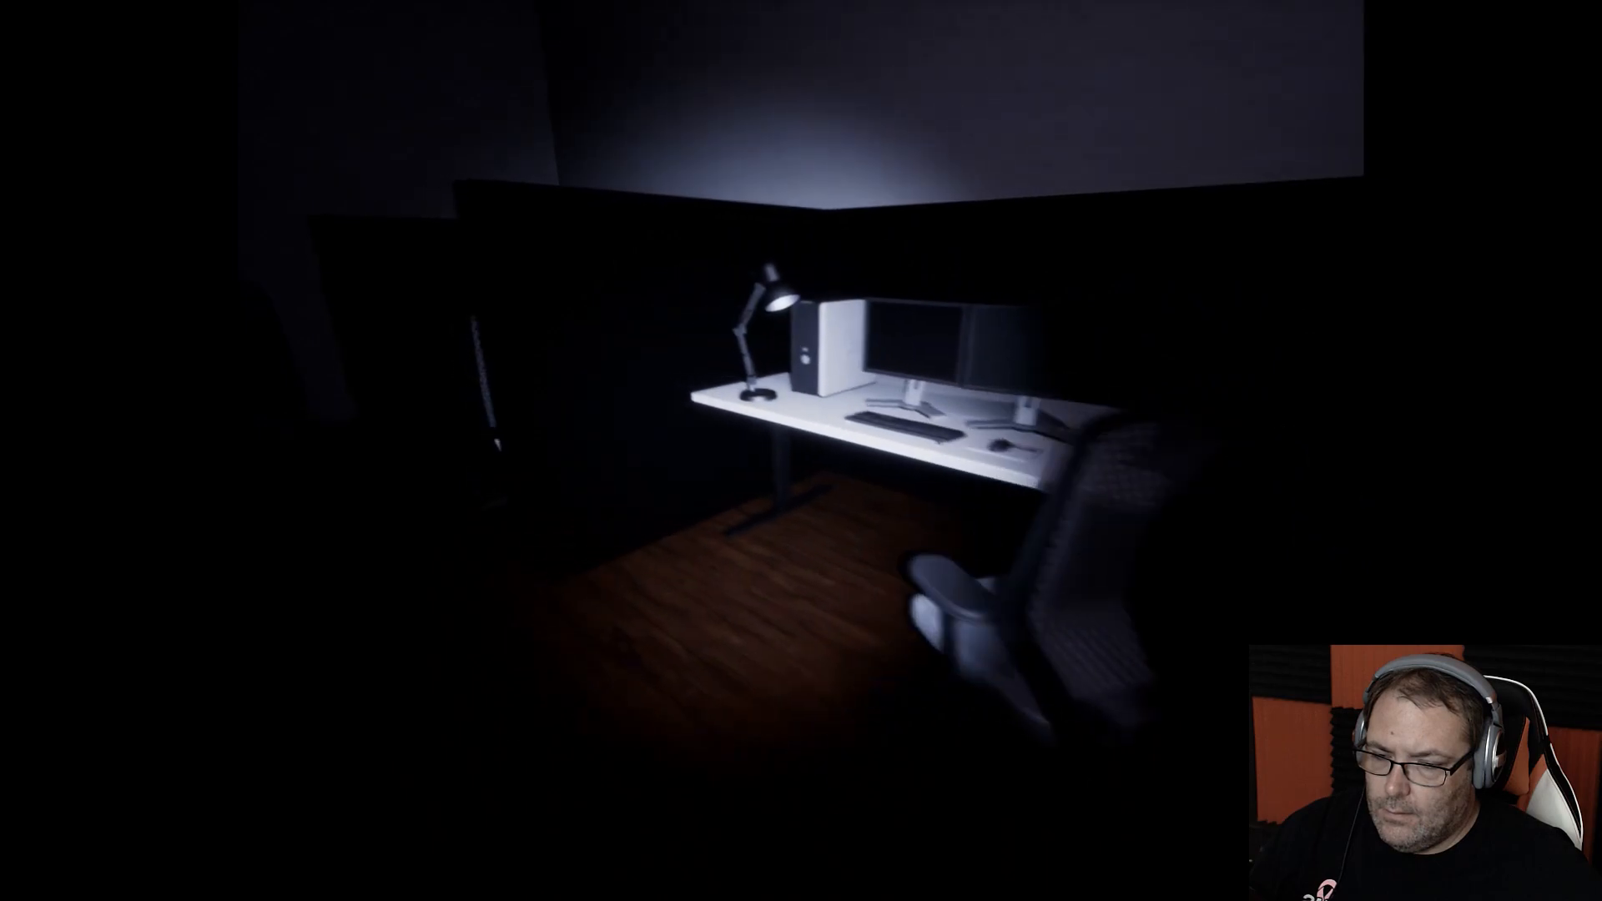
pyautogui.press('w')
pyautogui.press('w')
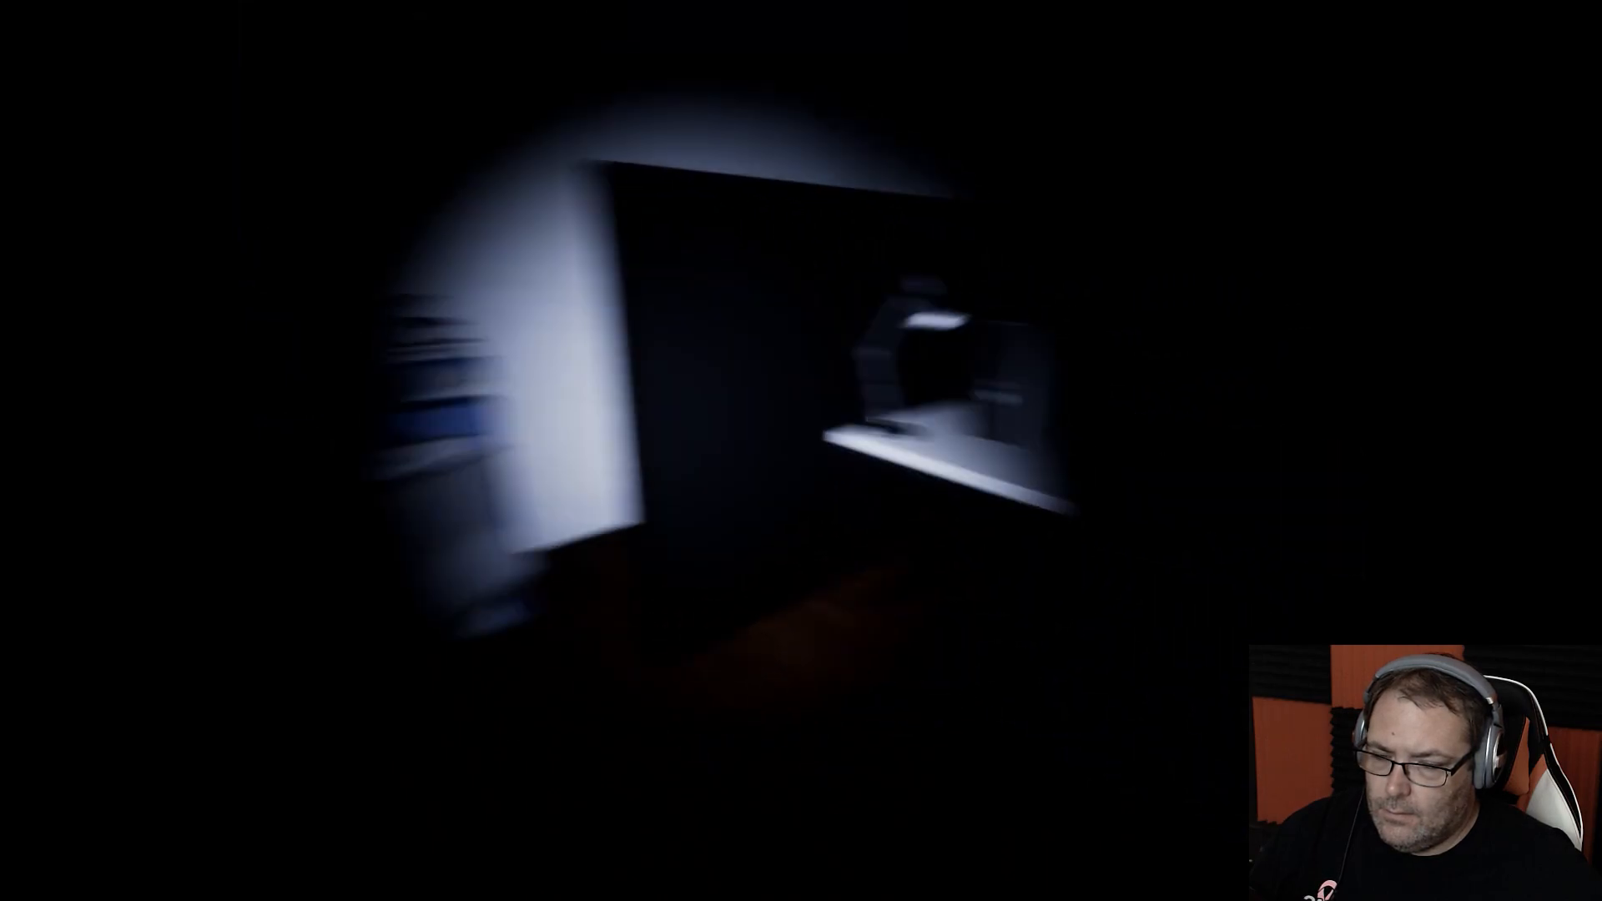
pyautogui.press('w')
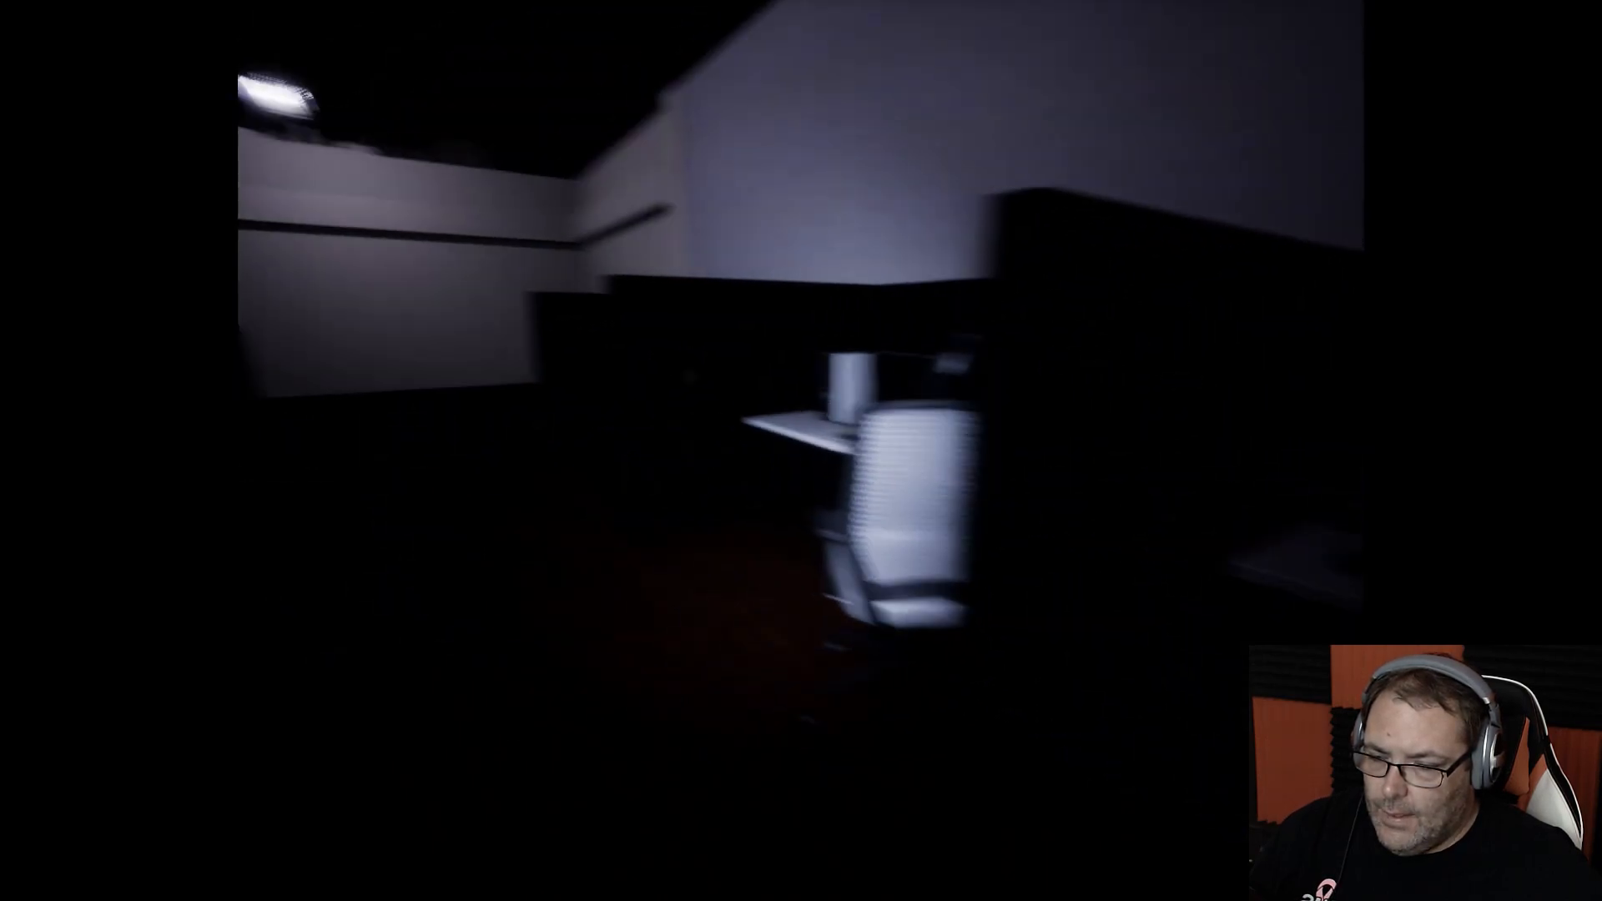
pyautogui.press('w')
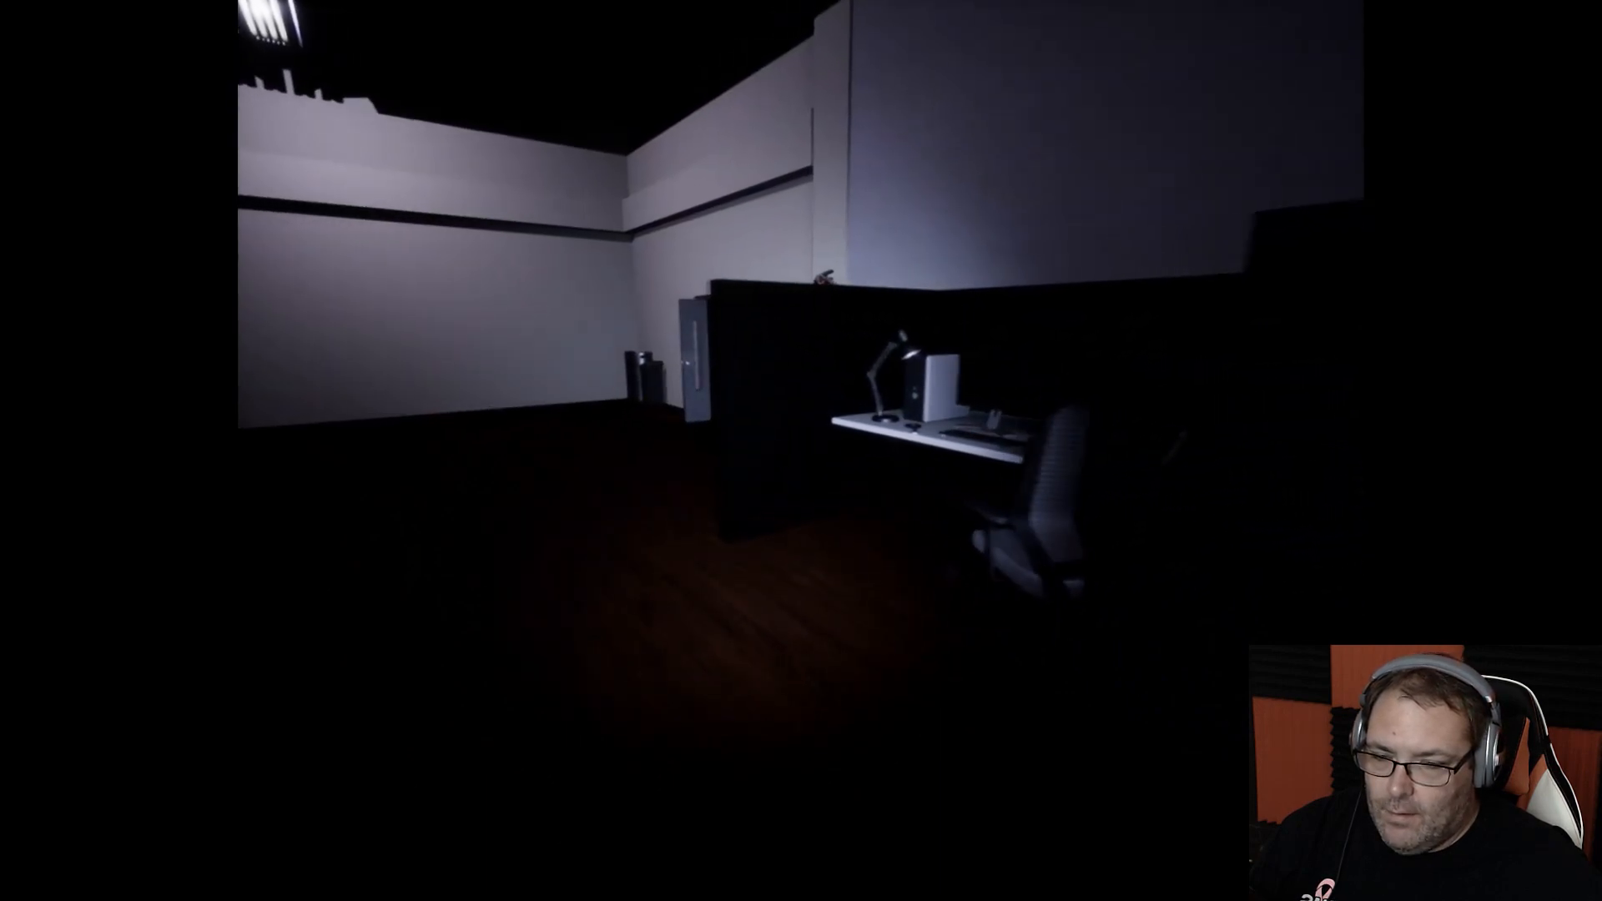
pyautogui.press('w')
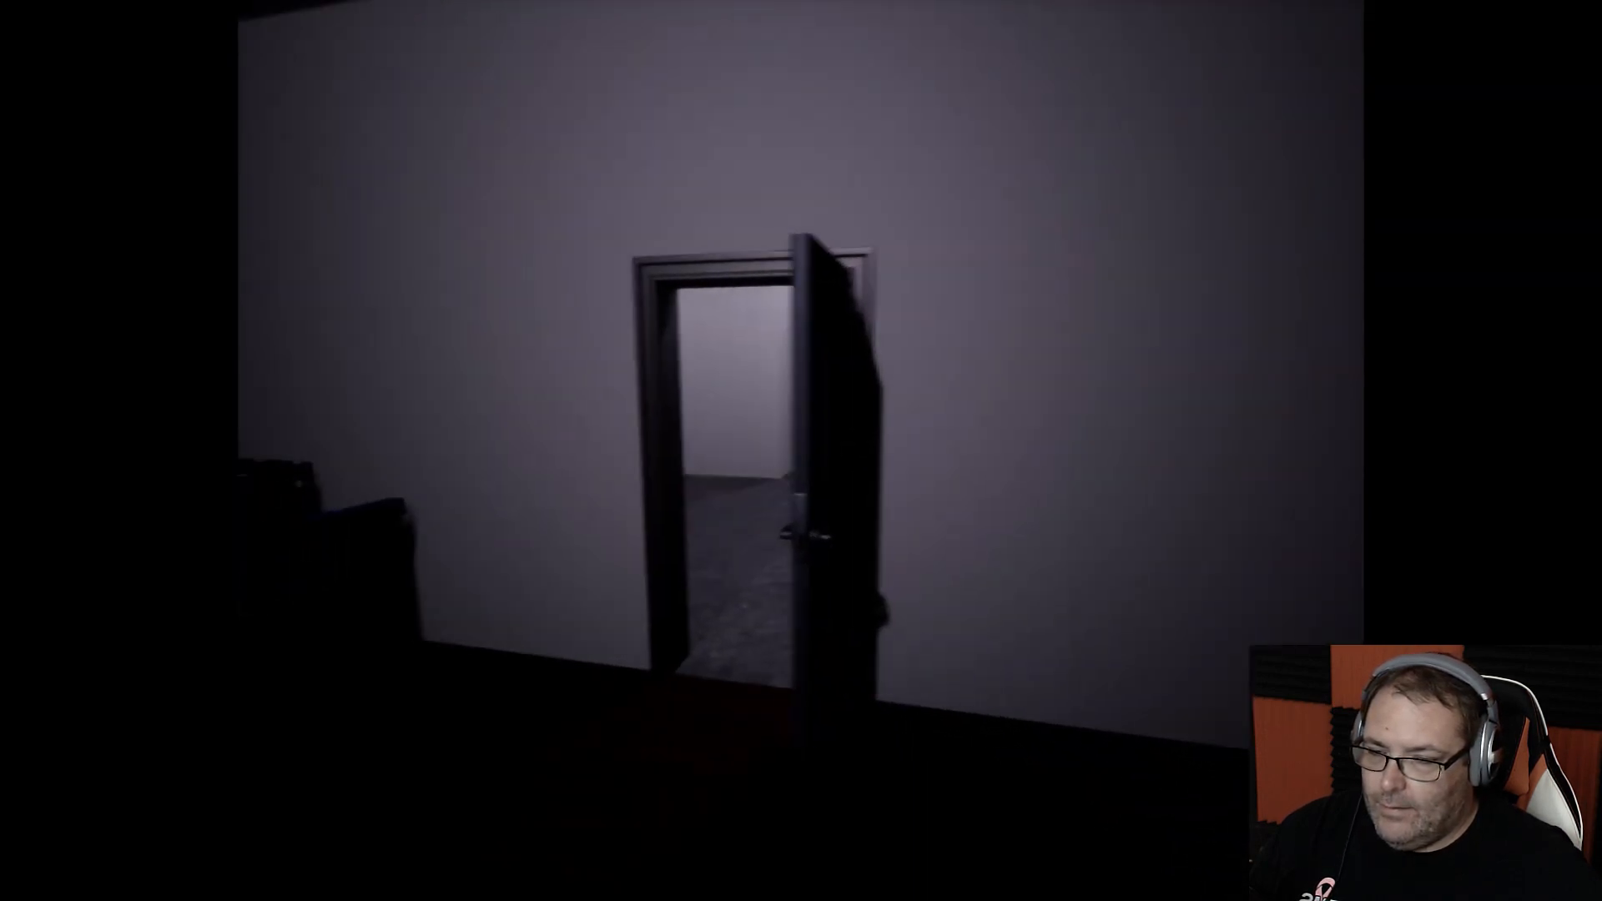
pyautogui.press('w')
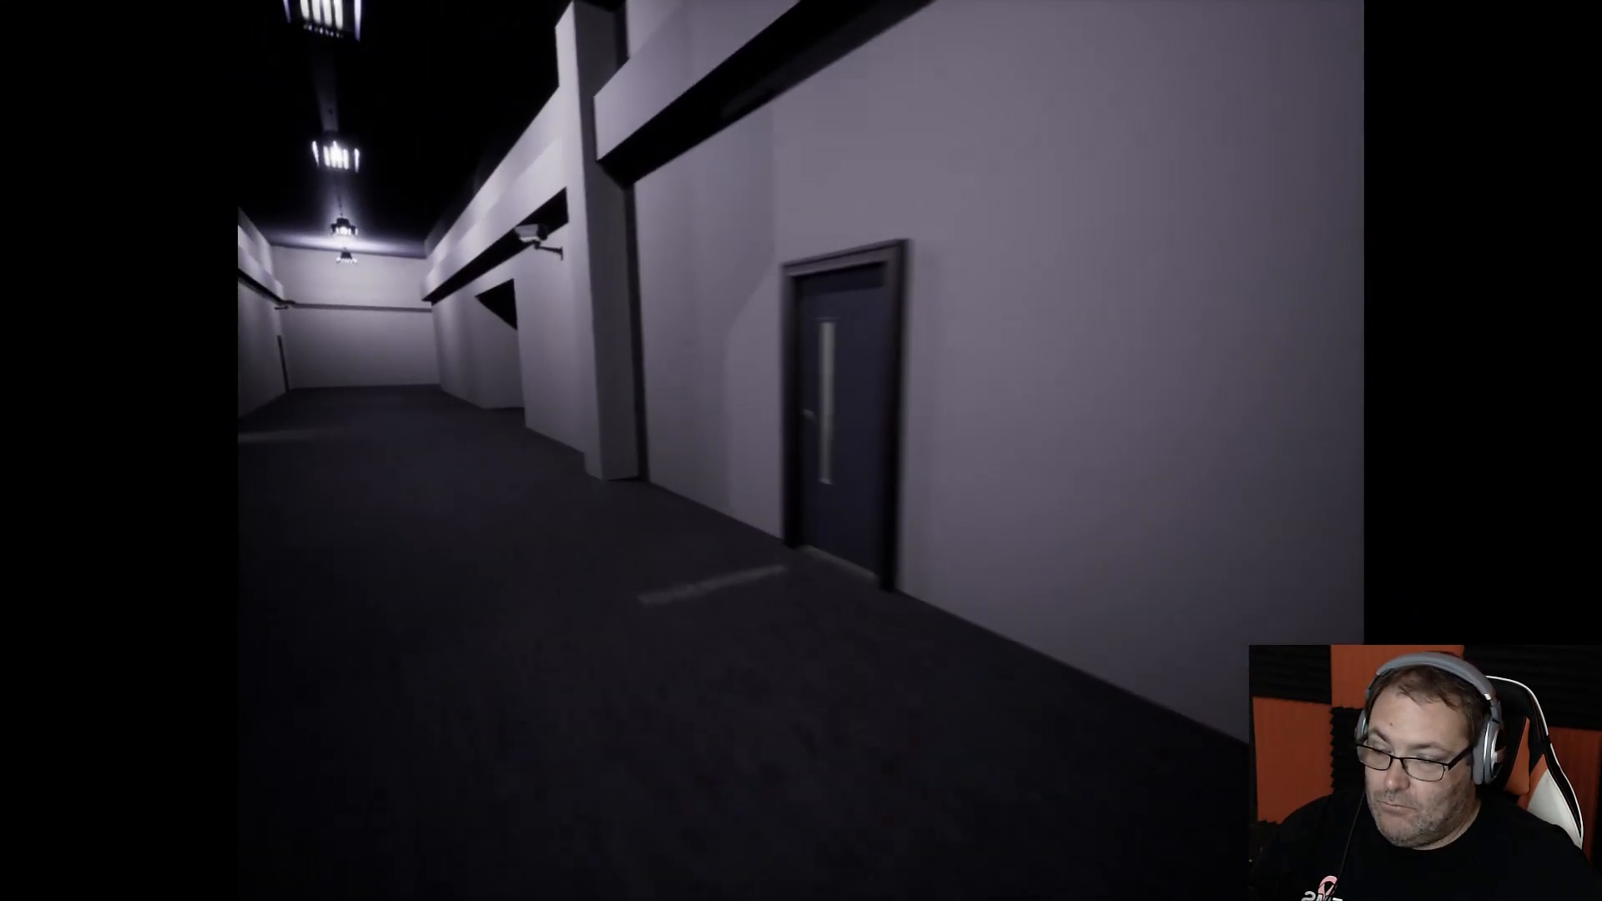
# Step: Open the windowed door and look at the conference room's password board
pyautogui.press('w')
pyautogui.press('w')
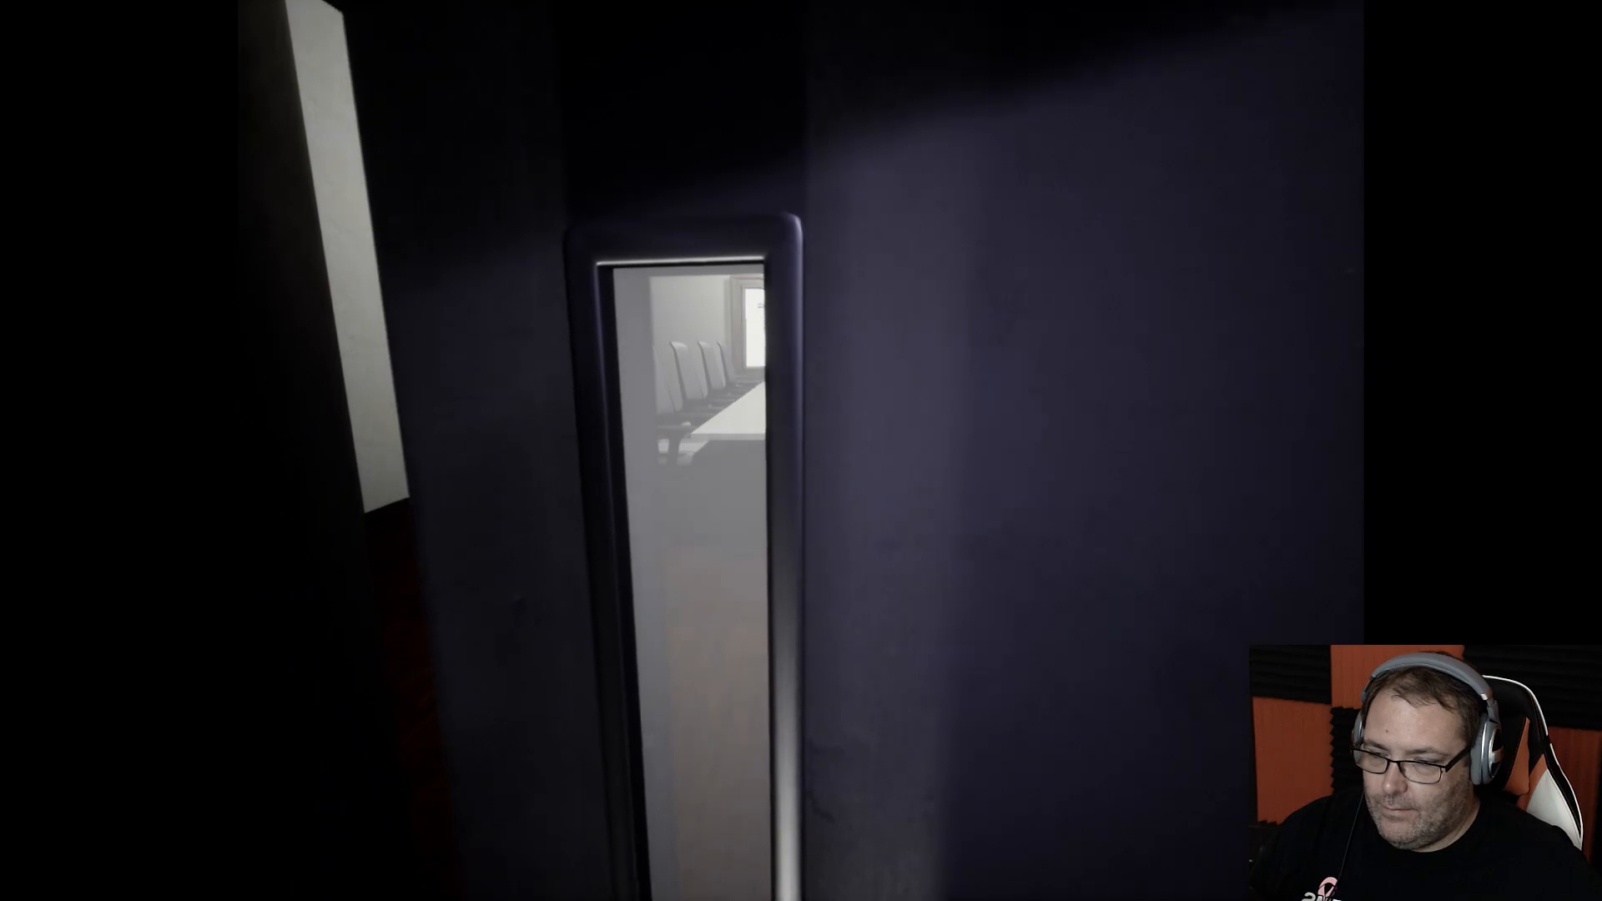
pyautogui.press('w')
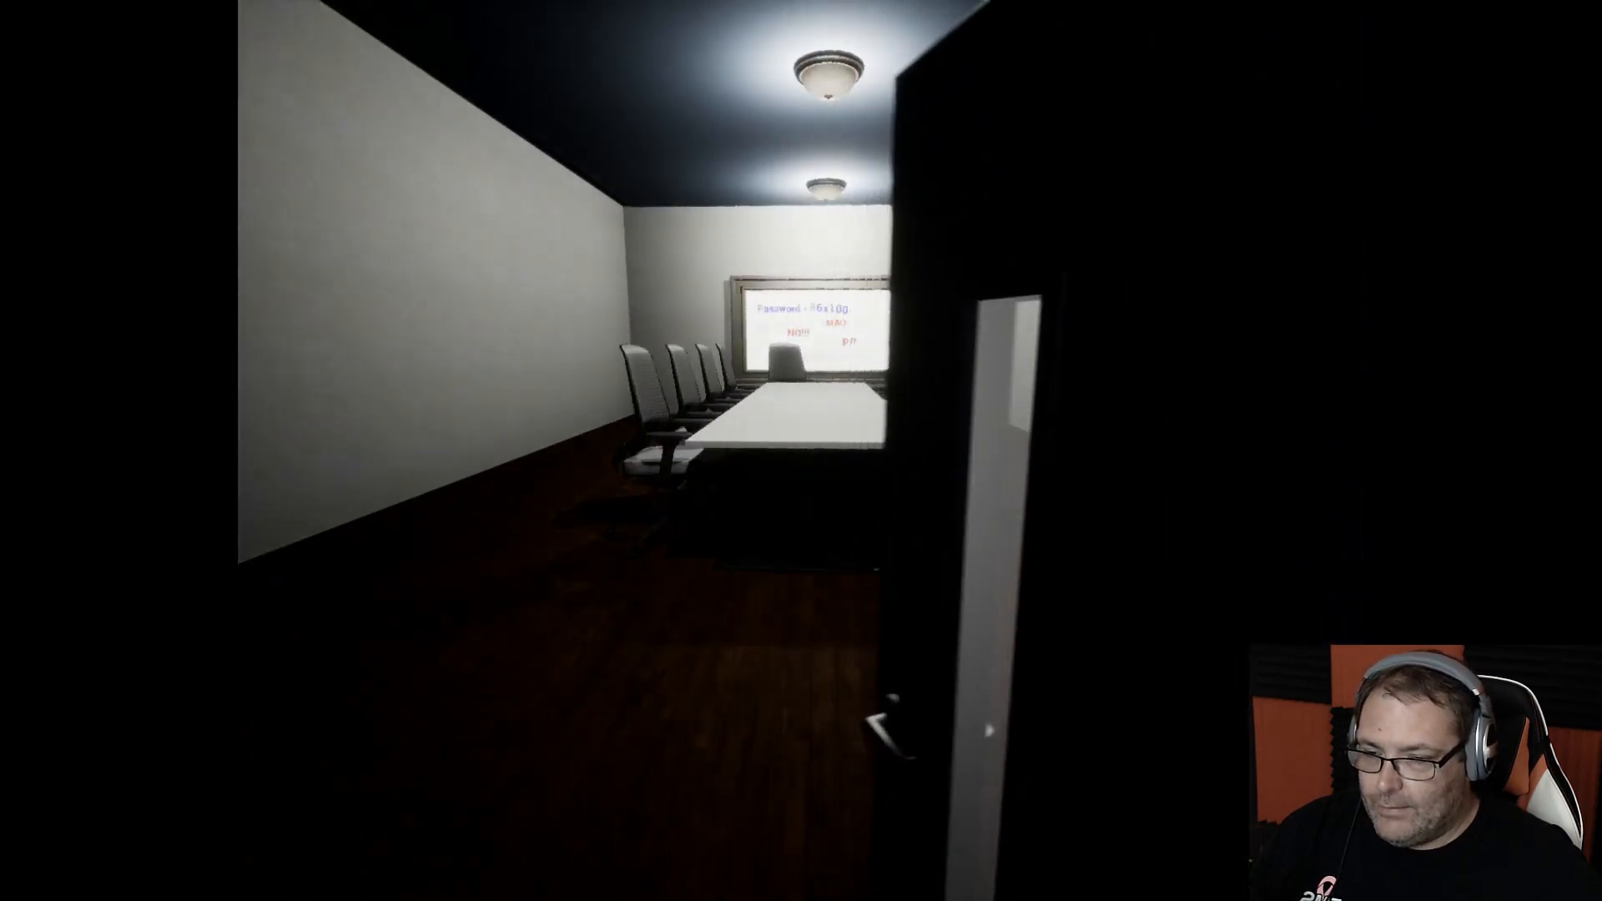
pyautogui.press('w')
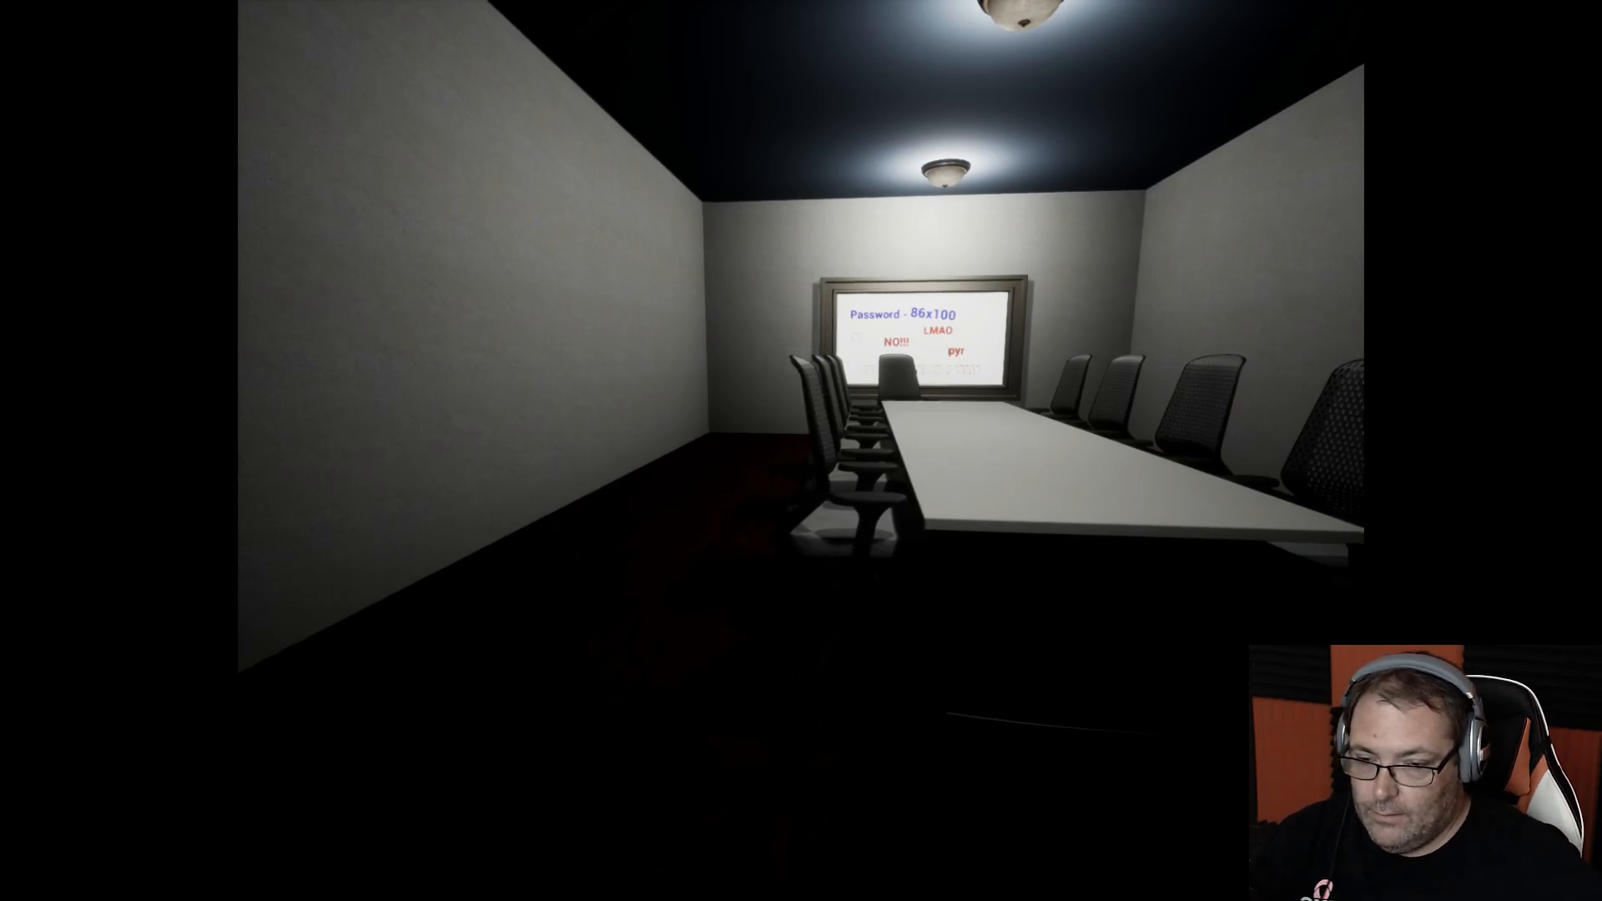
pyautogui.press('s')
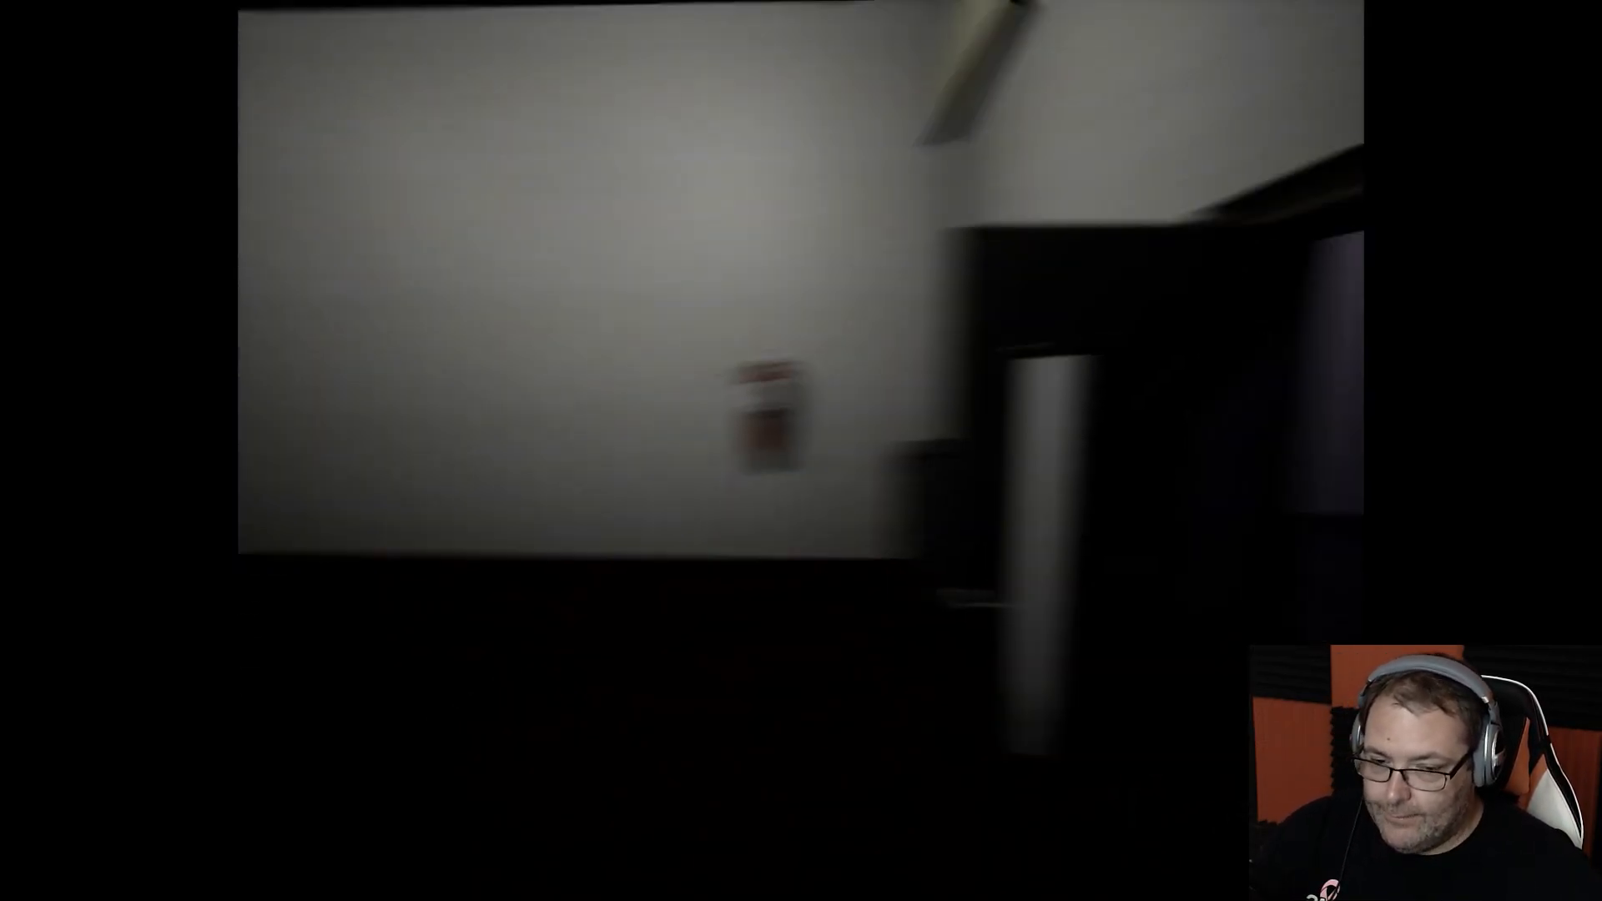
# Step: Head out through the long hallway and corridors into another hallway
pyautogui.press('w')
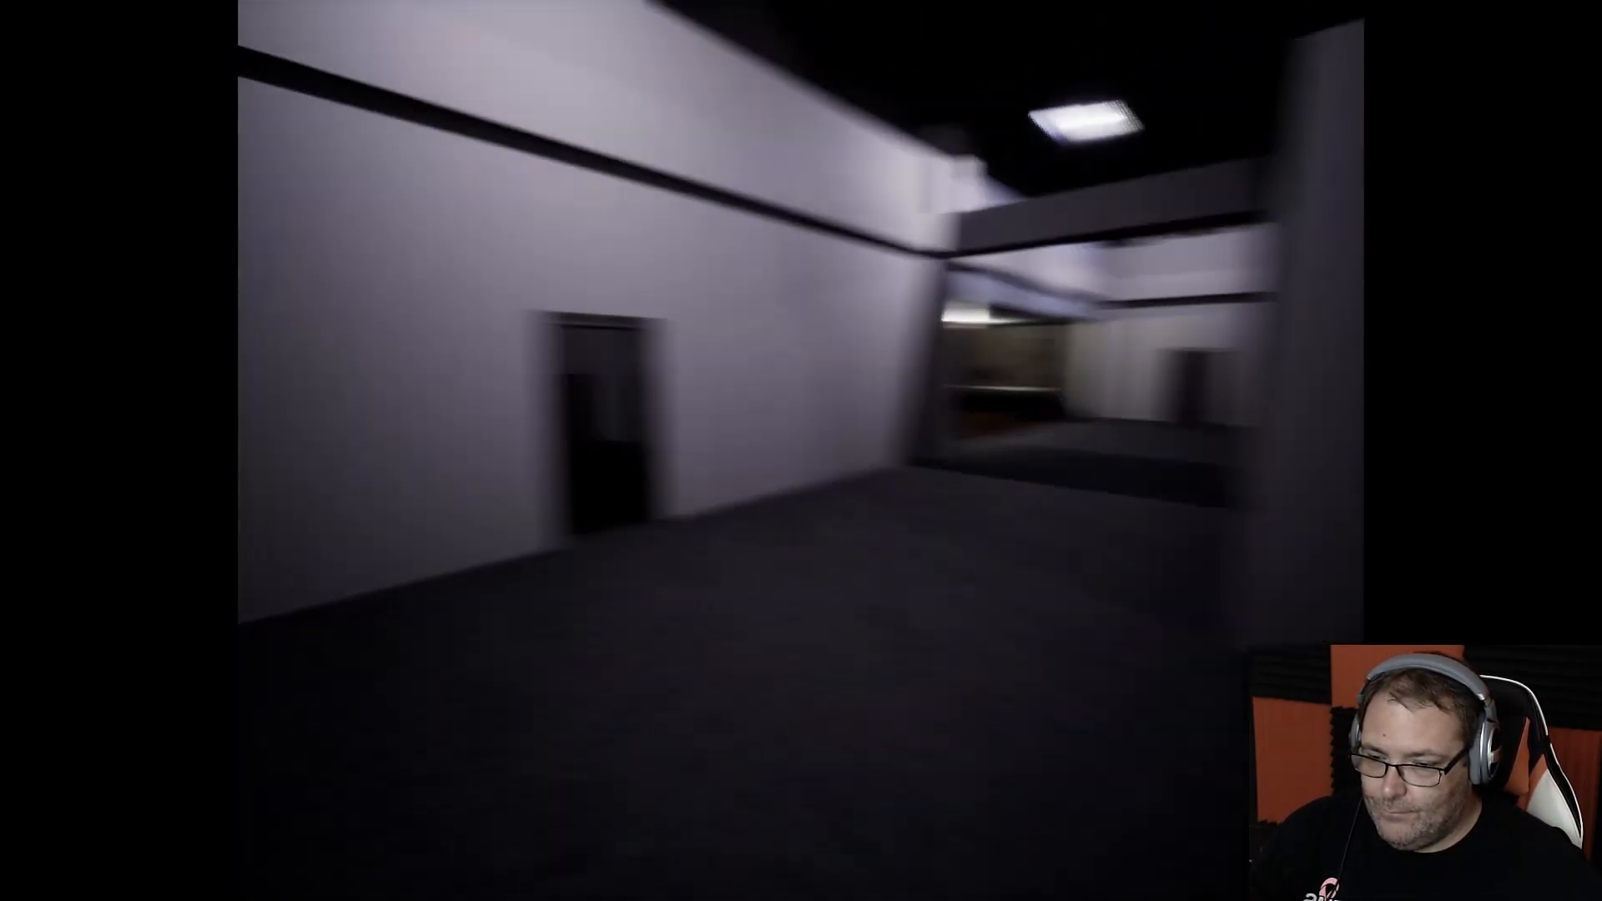
pyautogui.press('w')
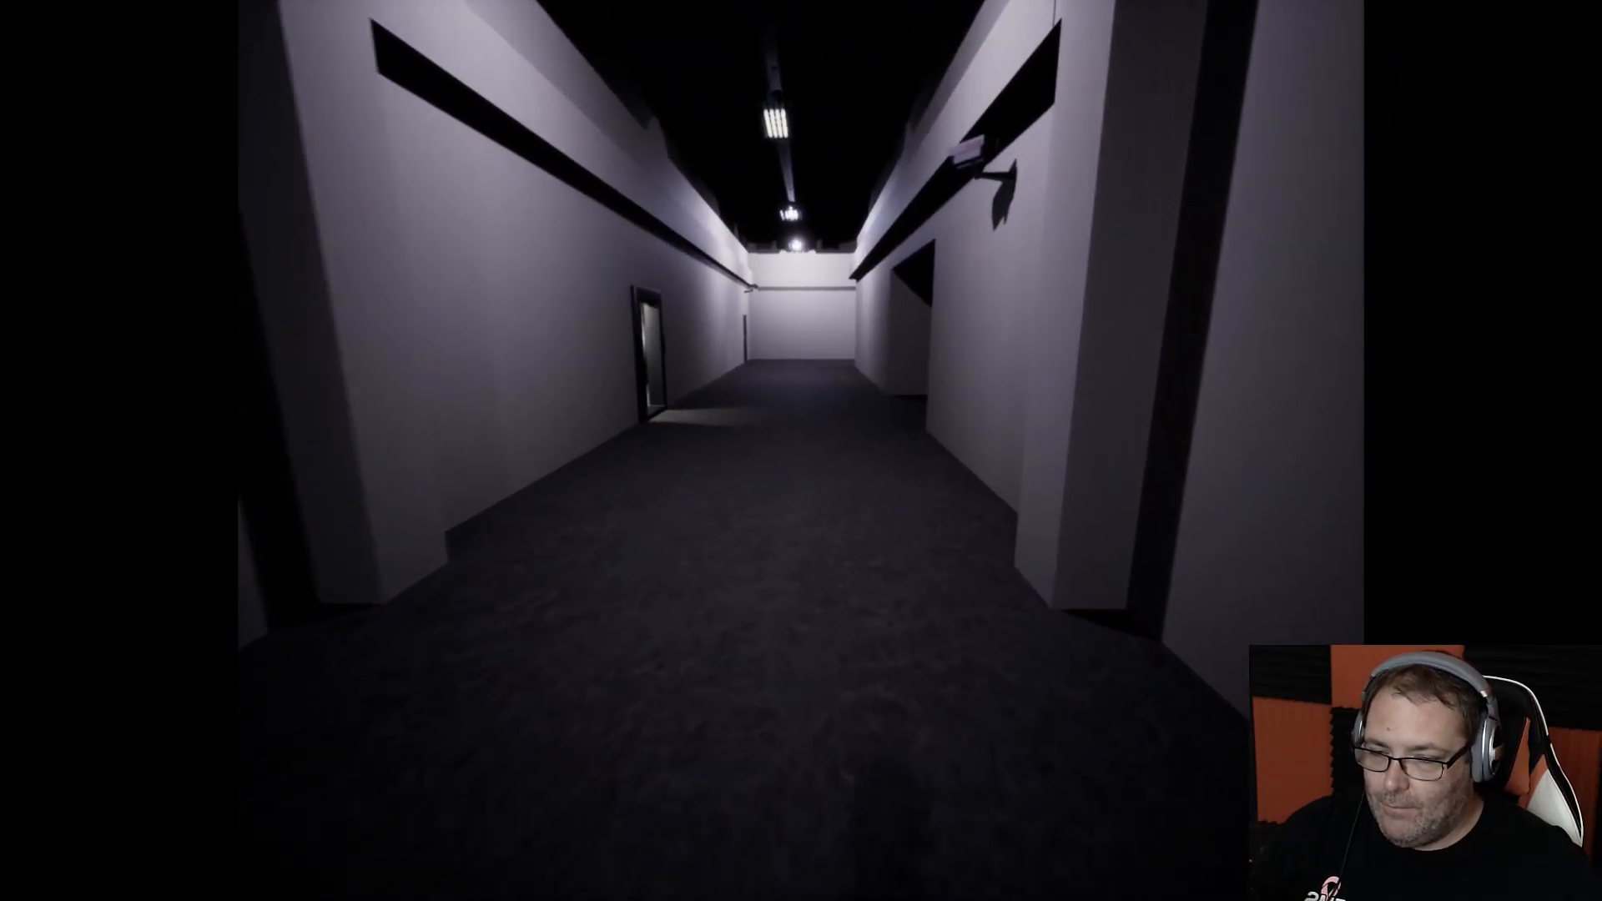
pyautogui.press('w')
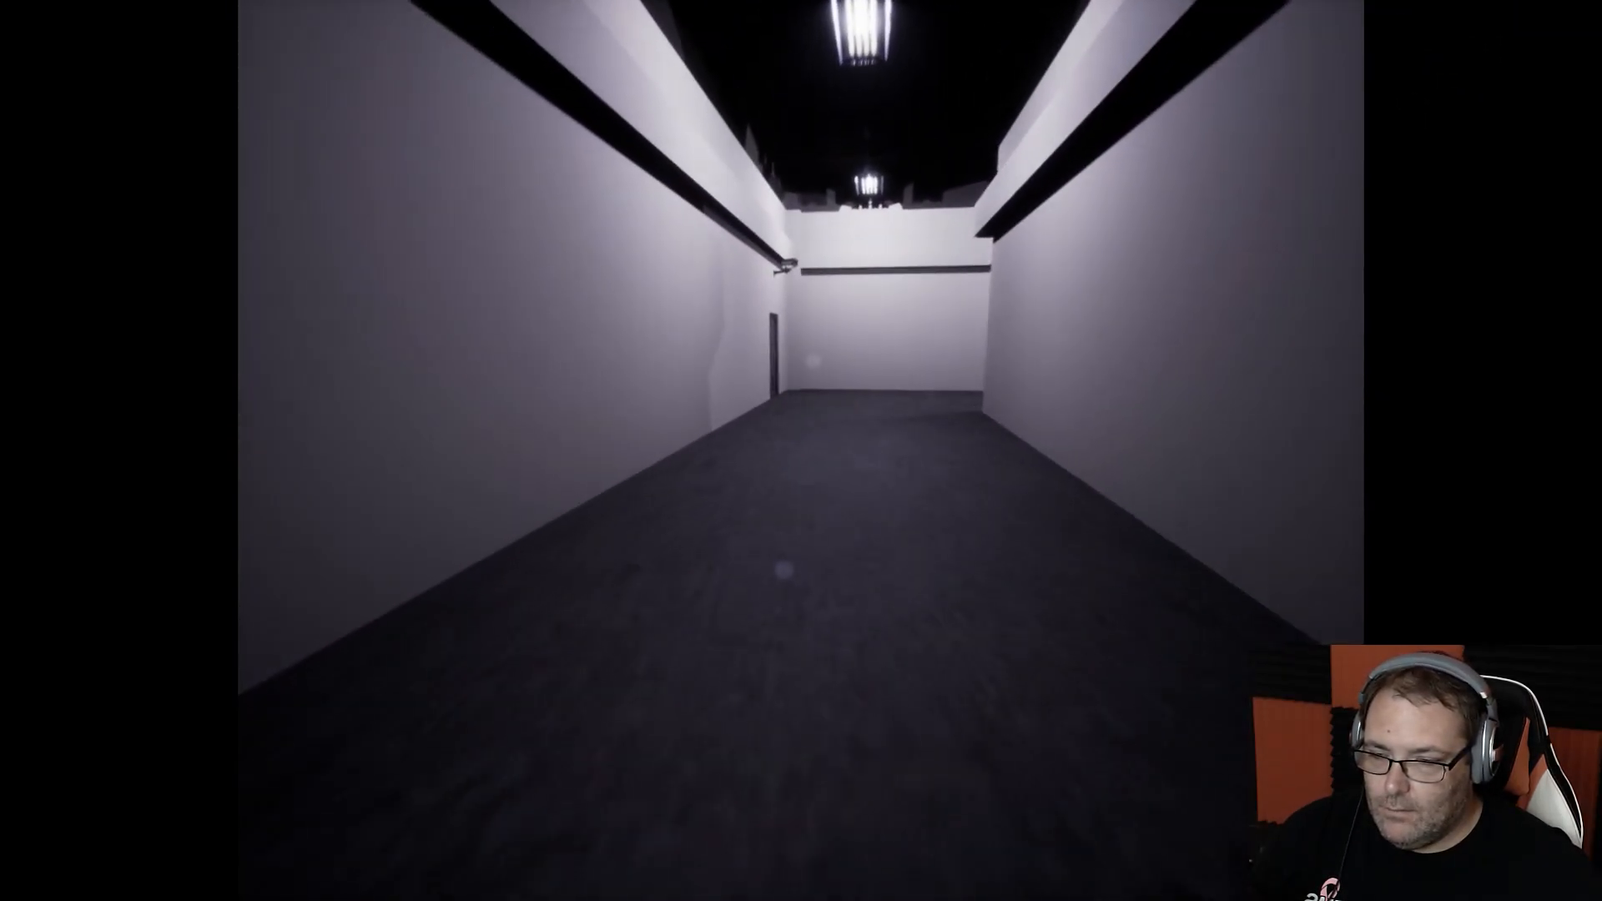
pyautogui.press('w')
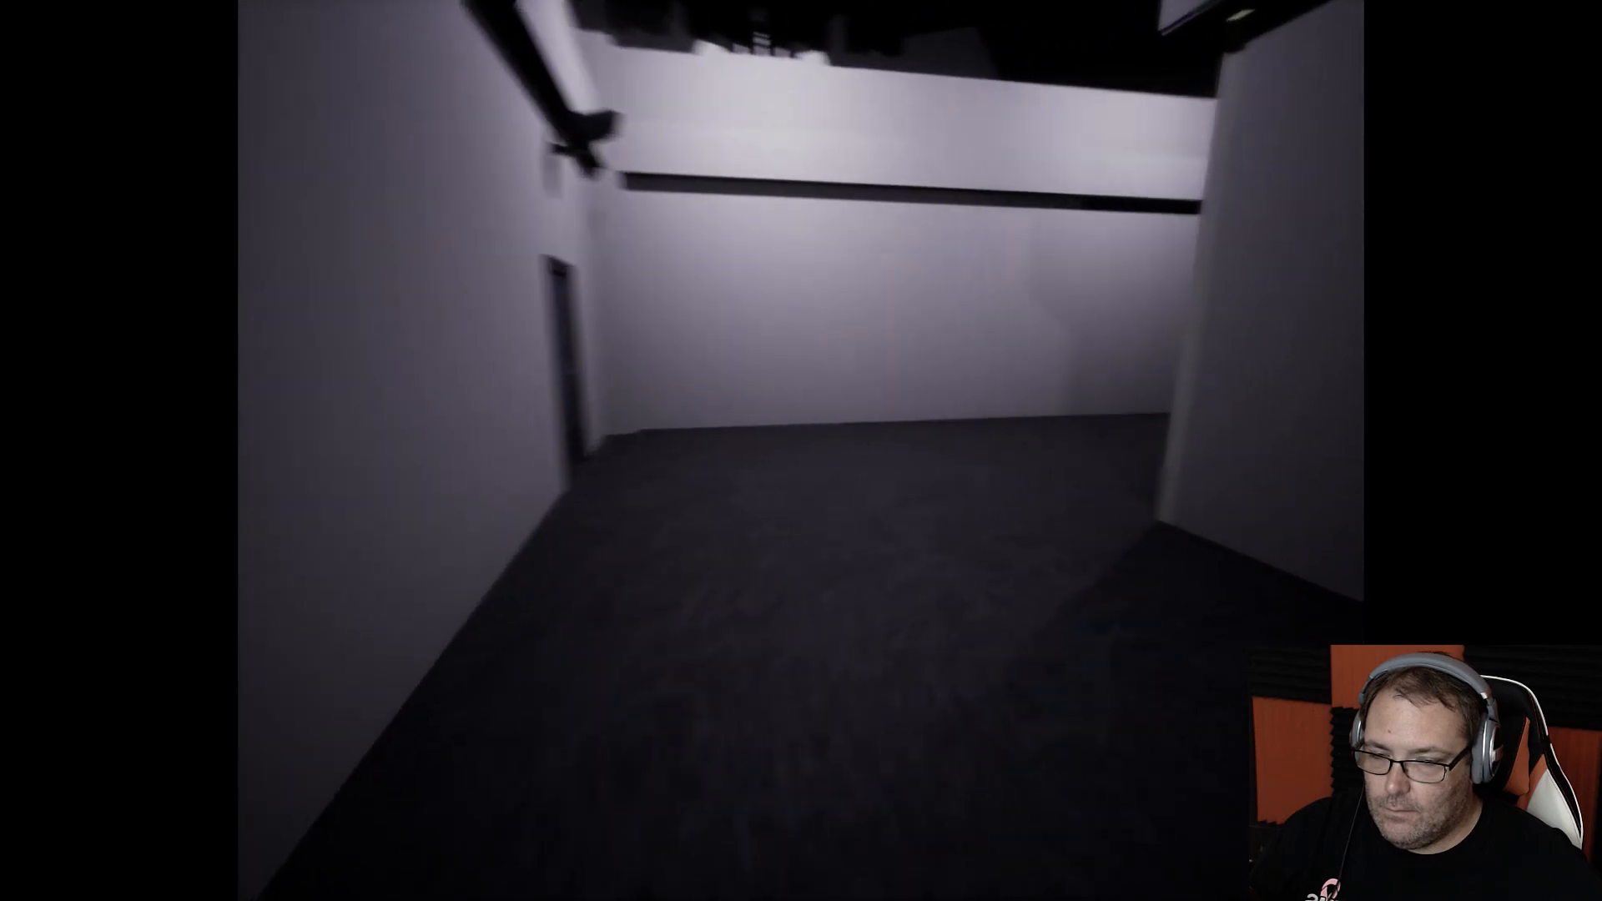
pyautogui.press('w')
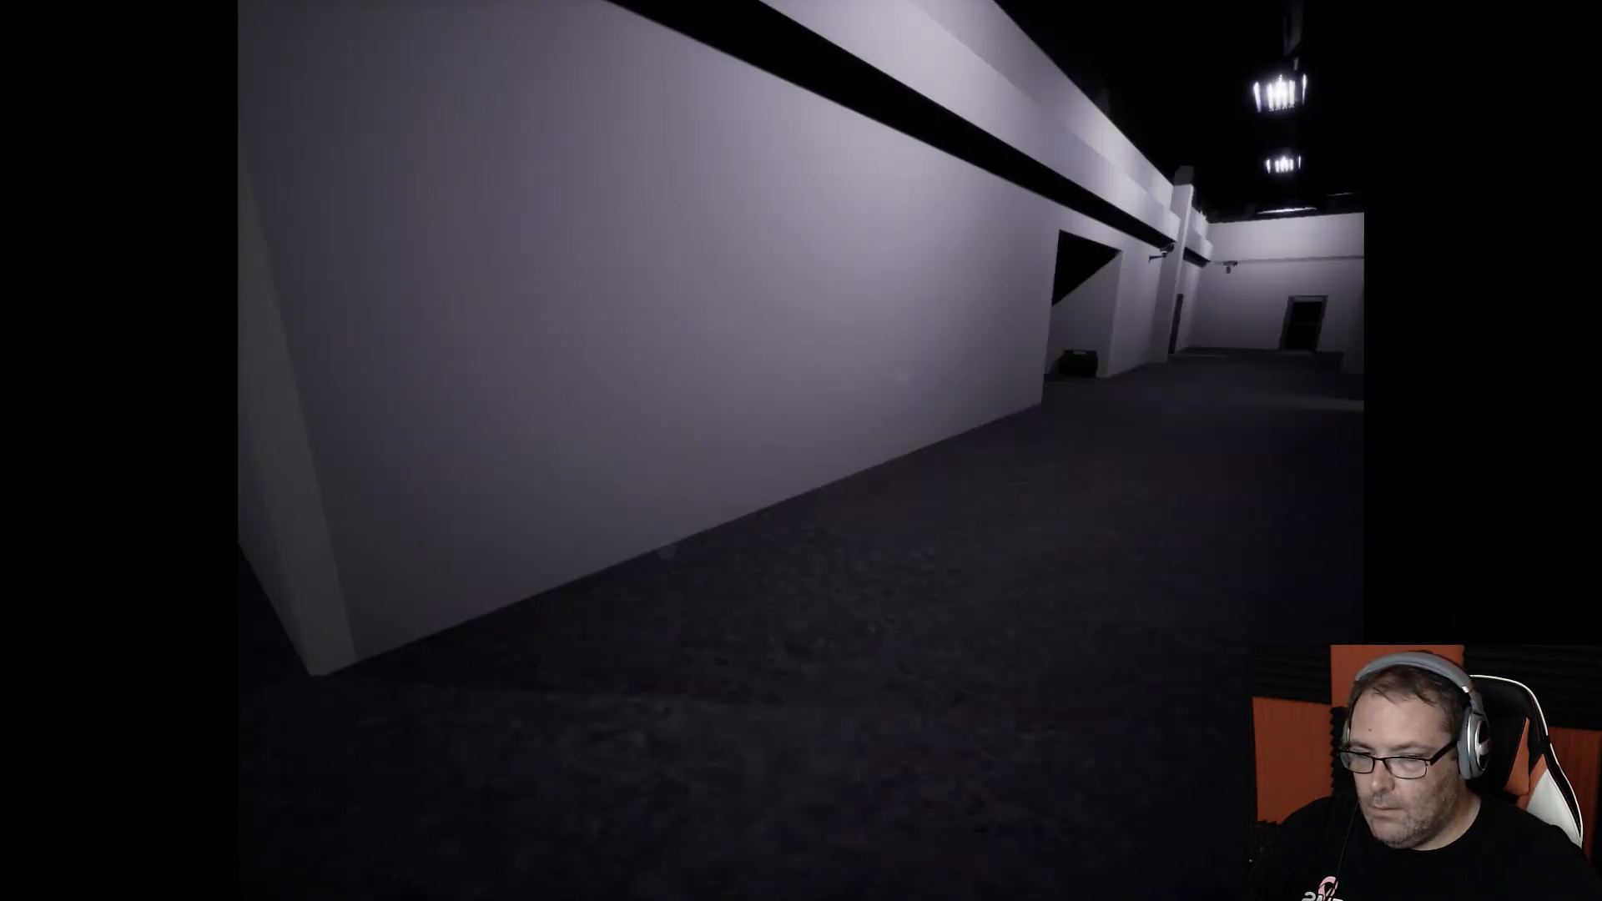
pyautogui.press('w')
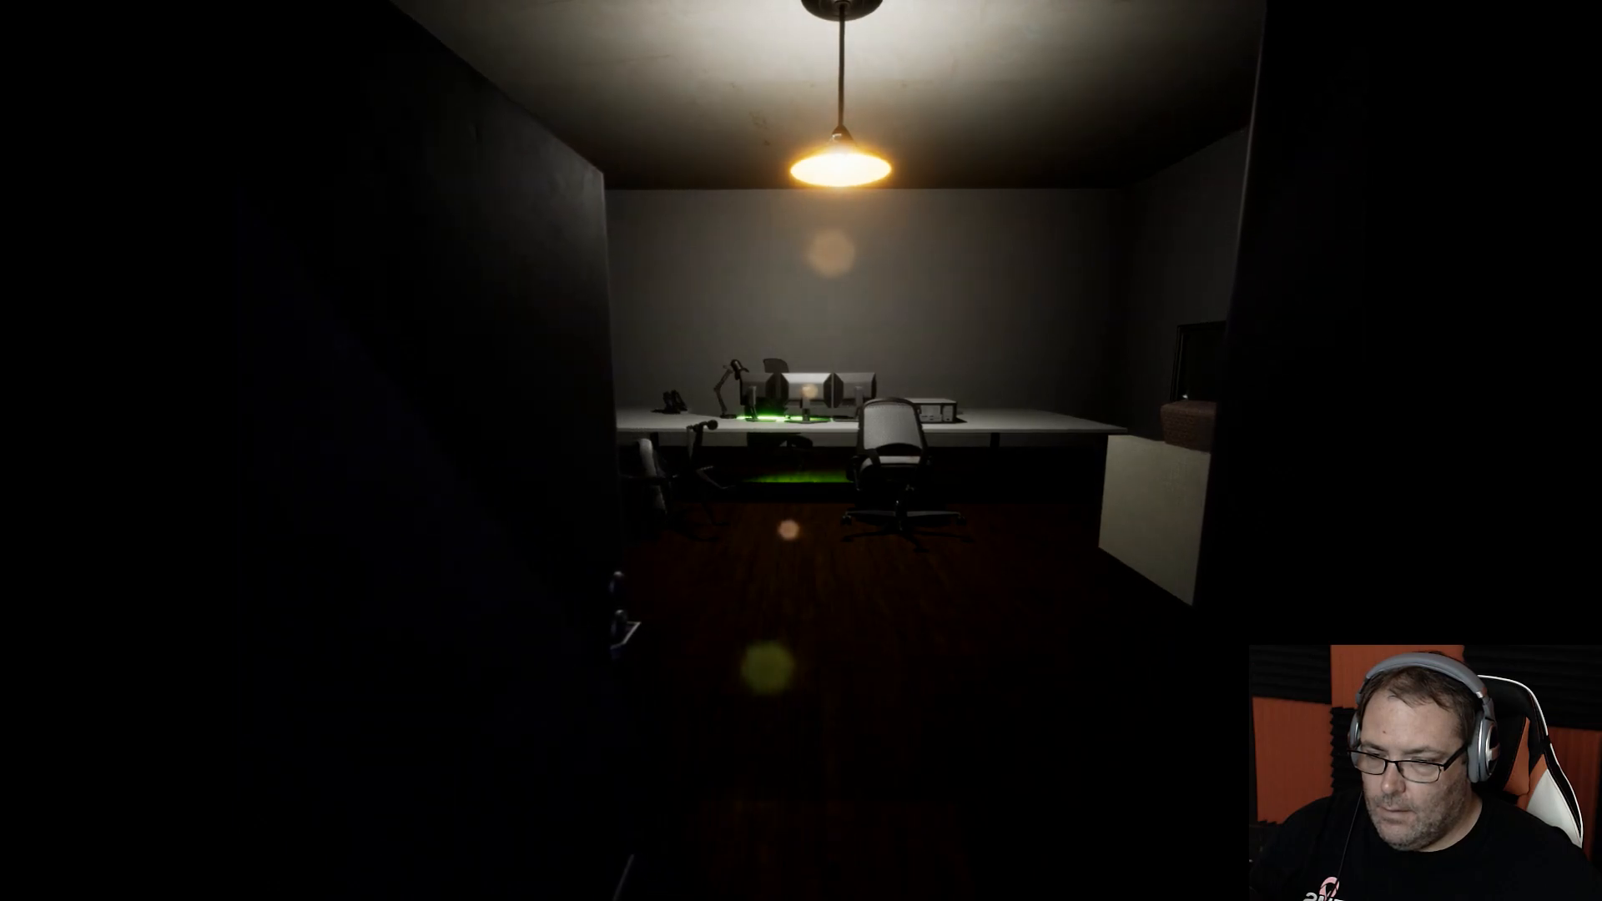
# Step: By flashlight, reach the safe, retry its password entry and unlock it
pyautogui.press('f')
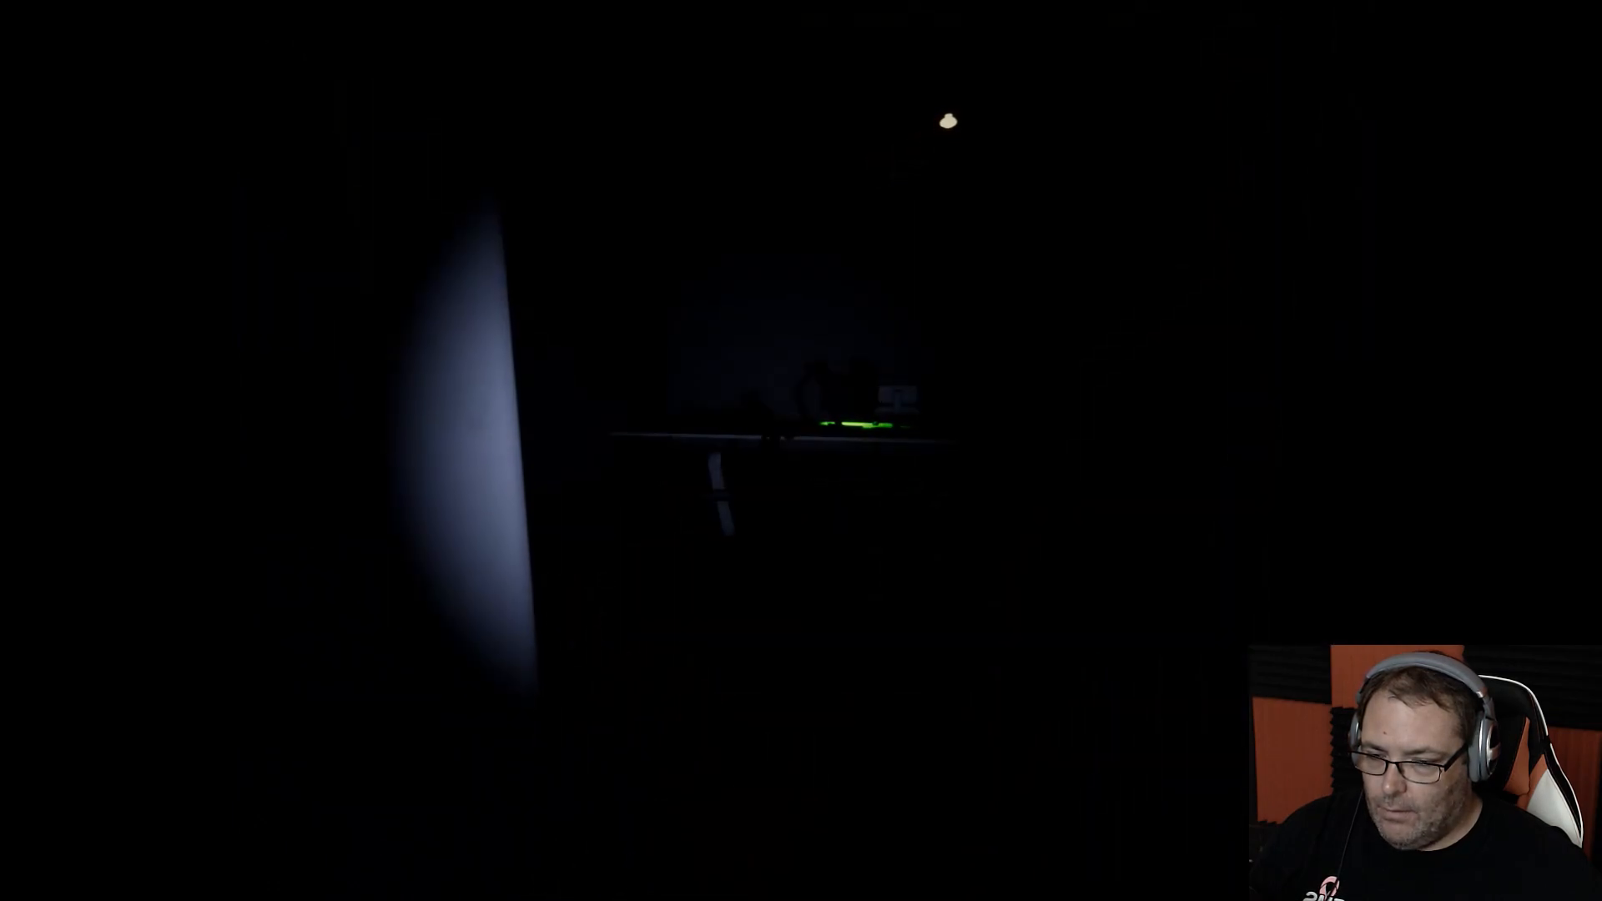
pyautogui.press('w')
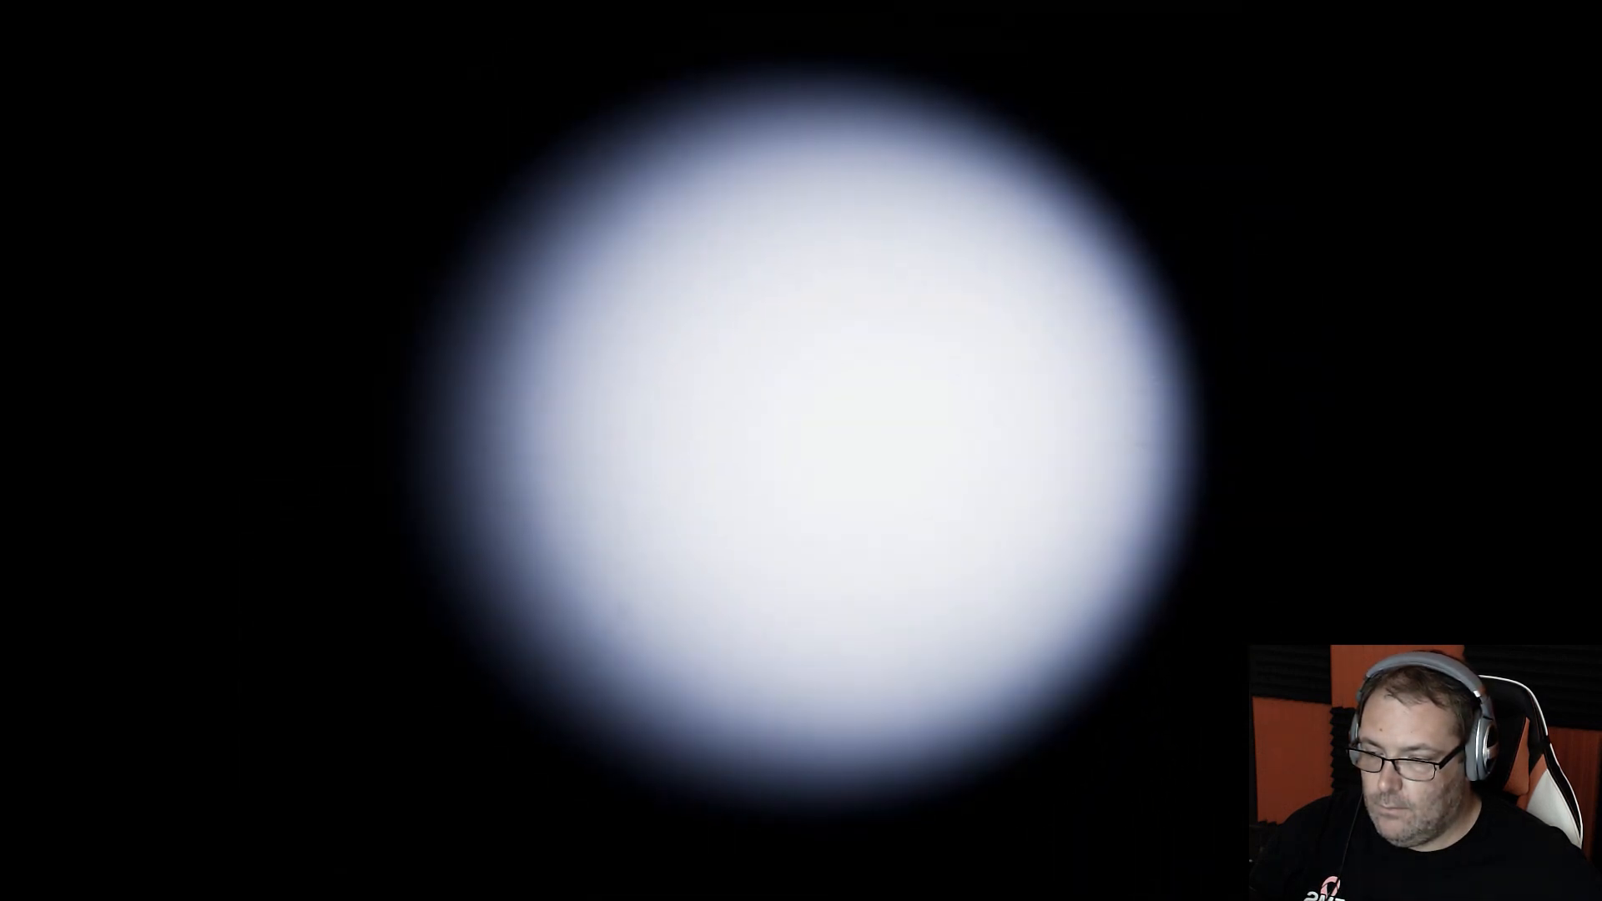
pyautogui.press('w')
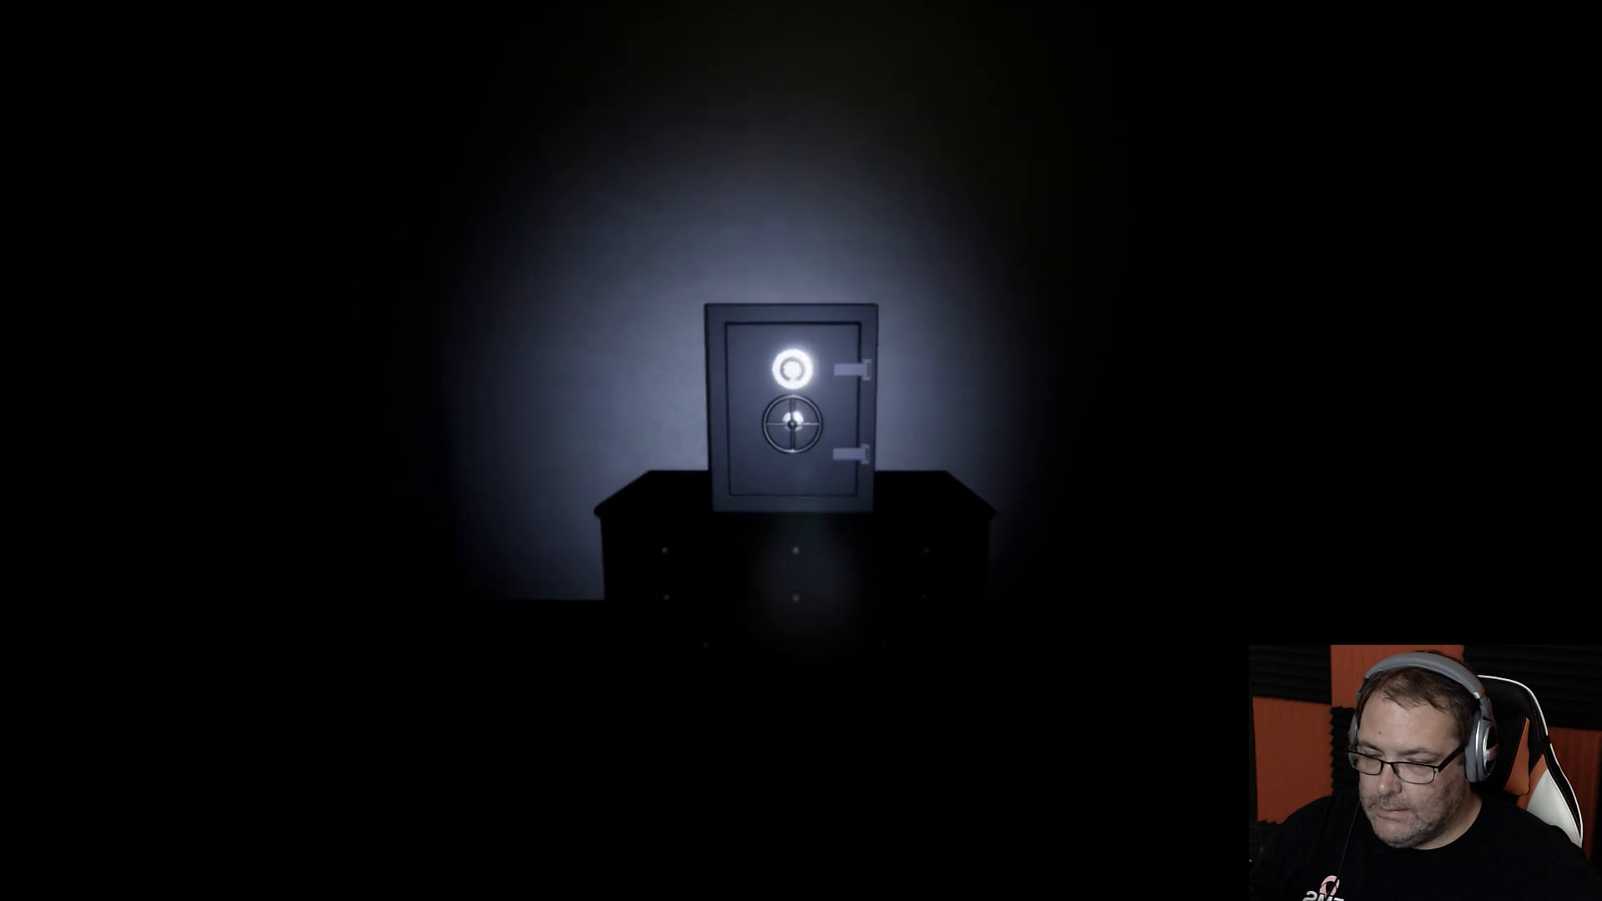
pyautogui.click(800, 446)
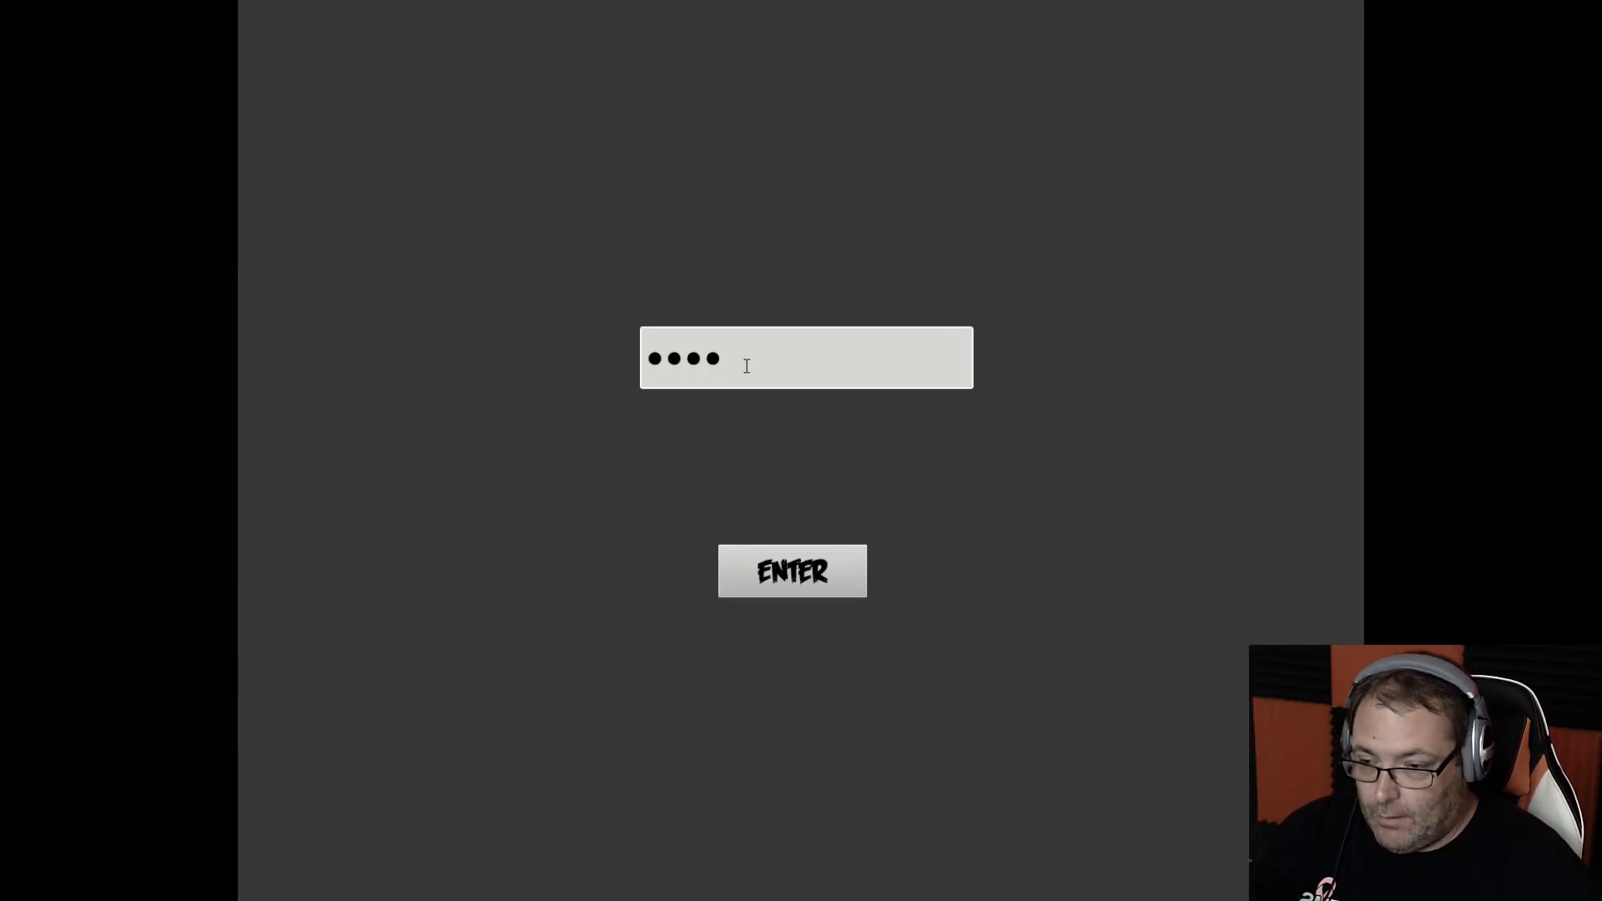
pyautogui.click(759, 551)
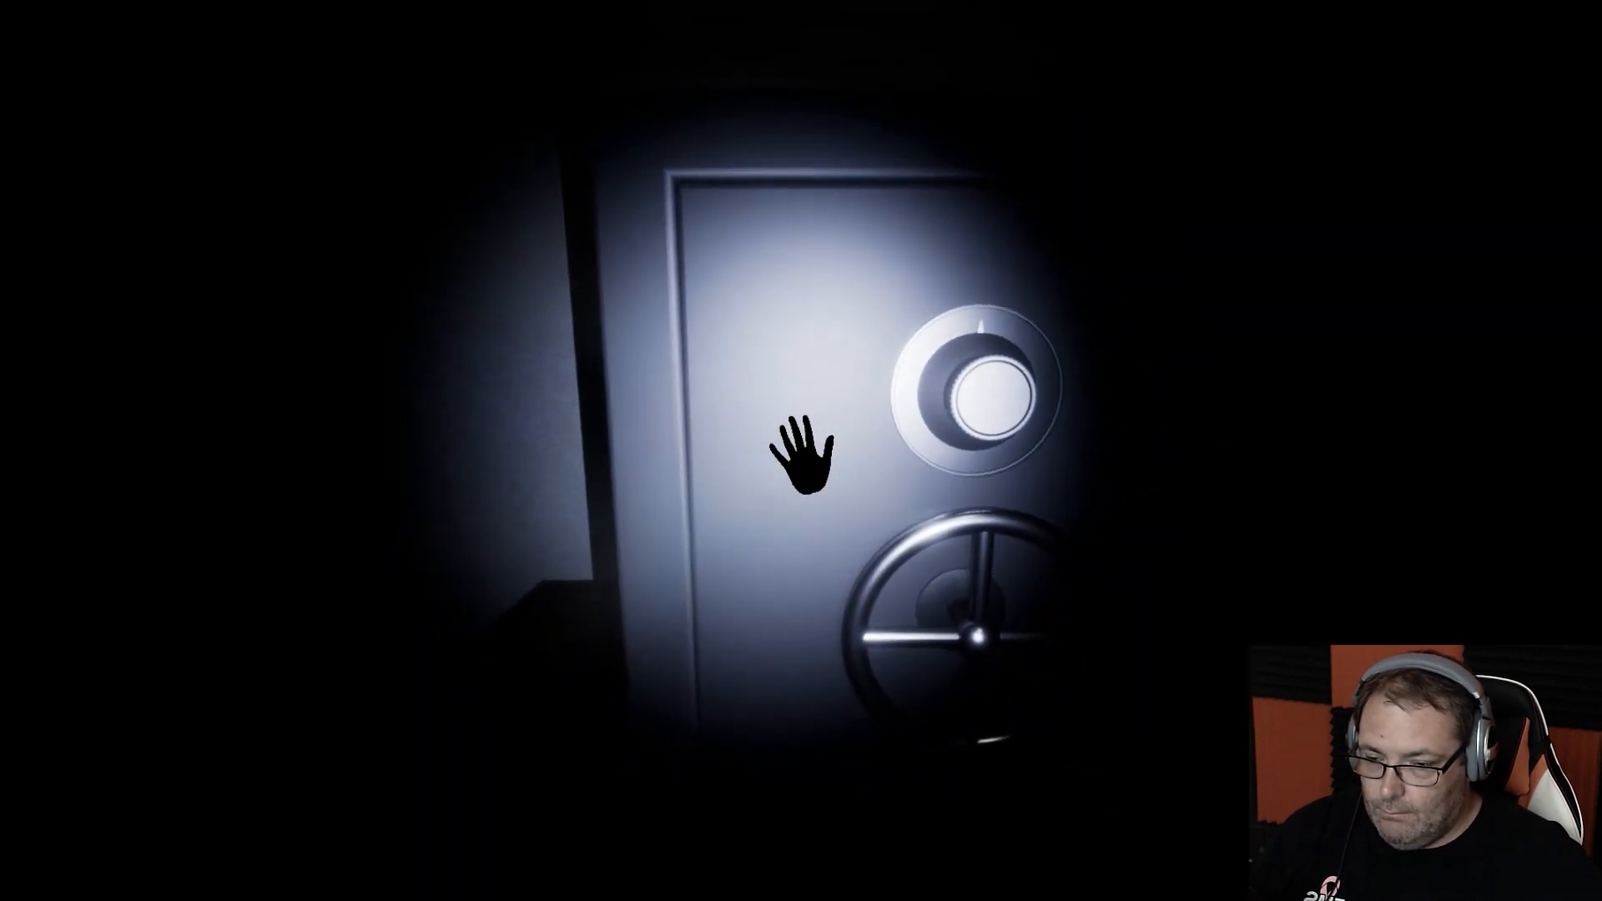
pyautogui.click(802, 453)
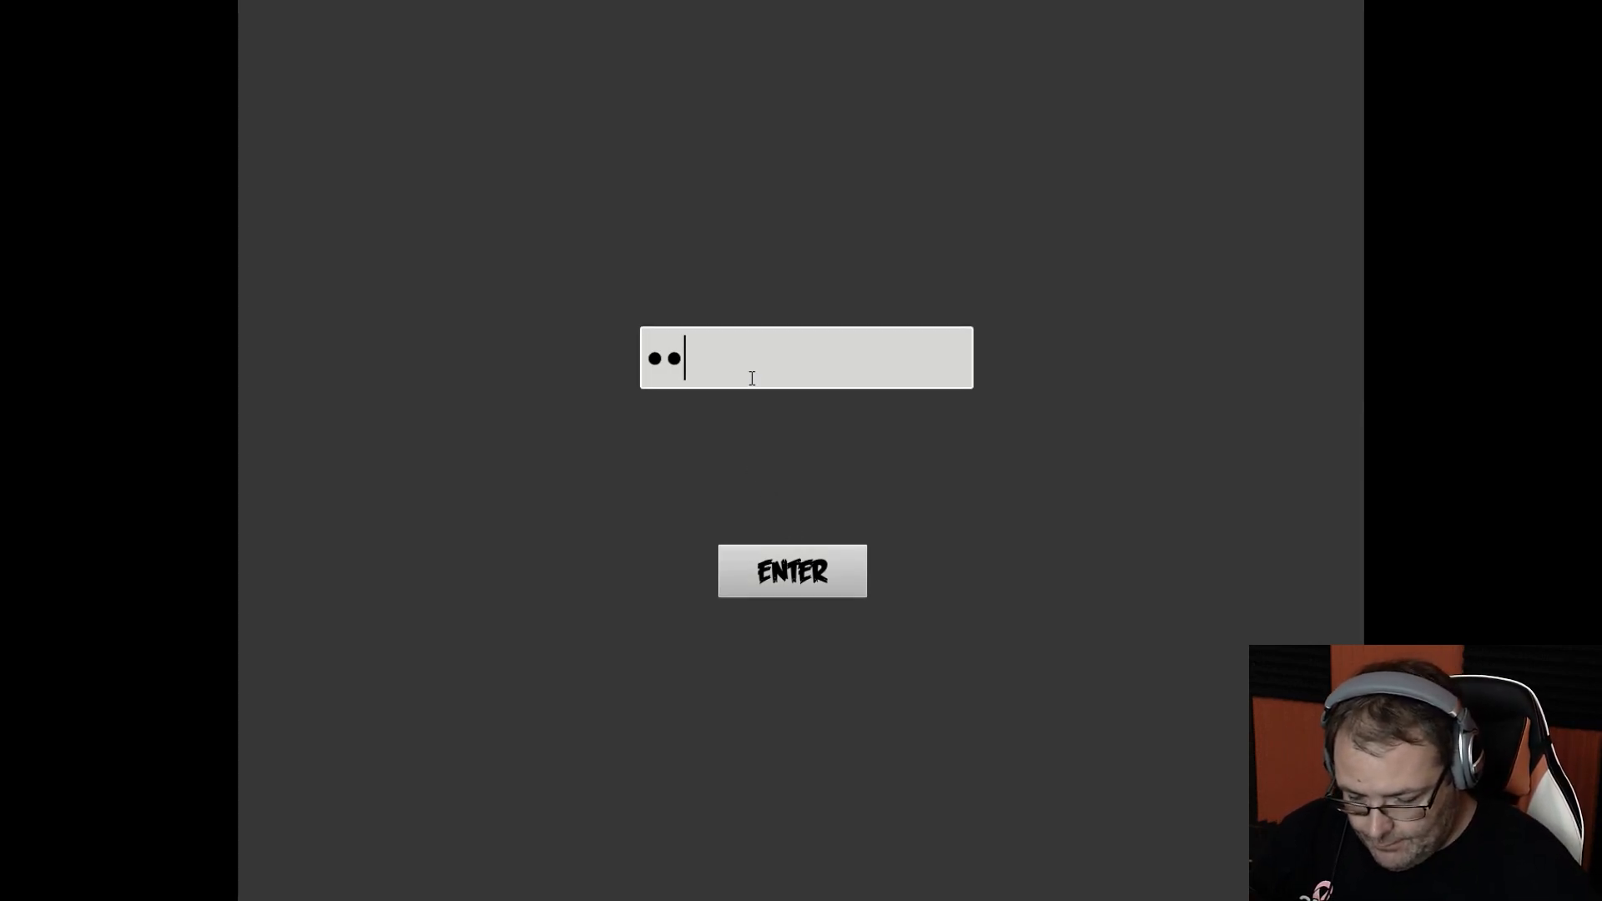
pyautogui.click(791, 558)
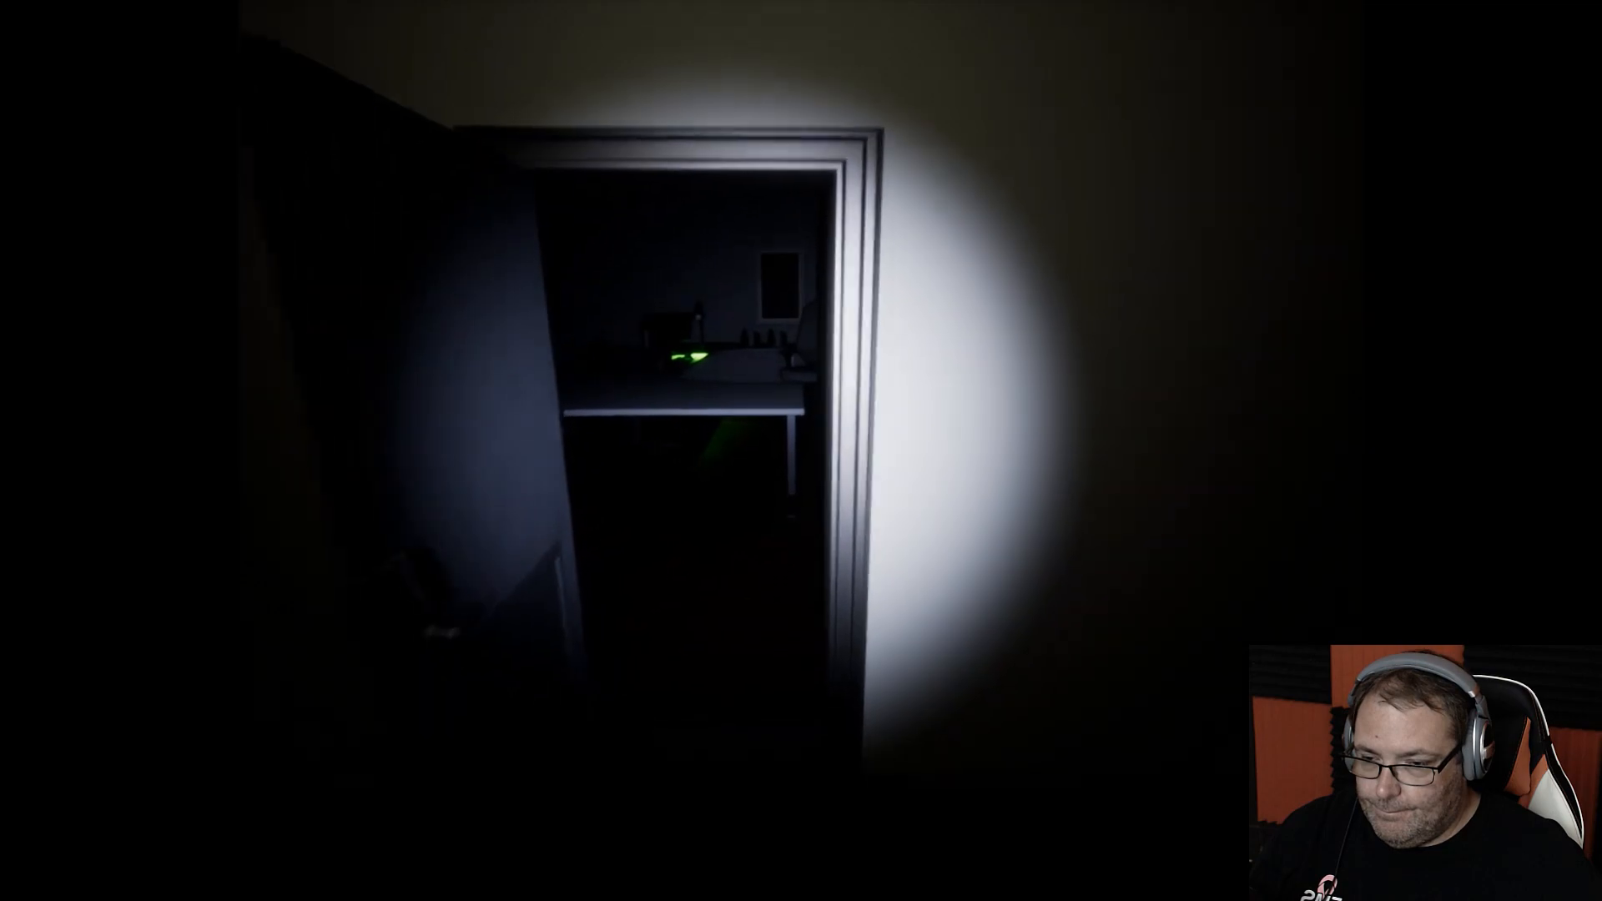
# Step: Walk past the couch down the hallway into the elevator and out into the dark hallway
pyautogui.press('w')
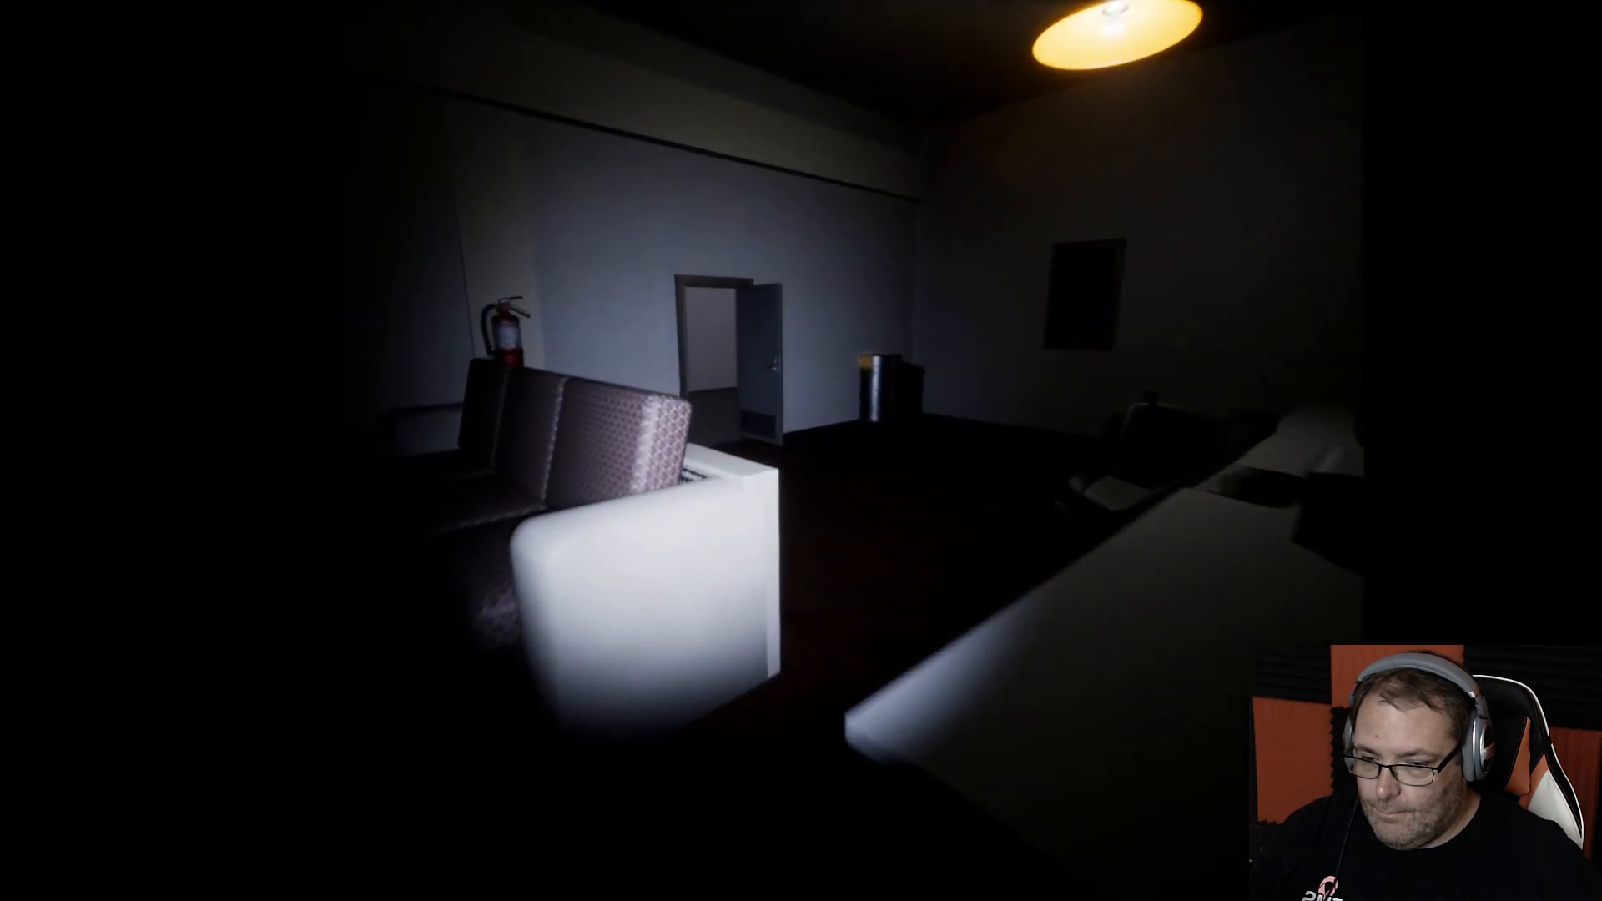
pyautogui.press('w')
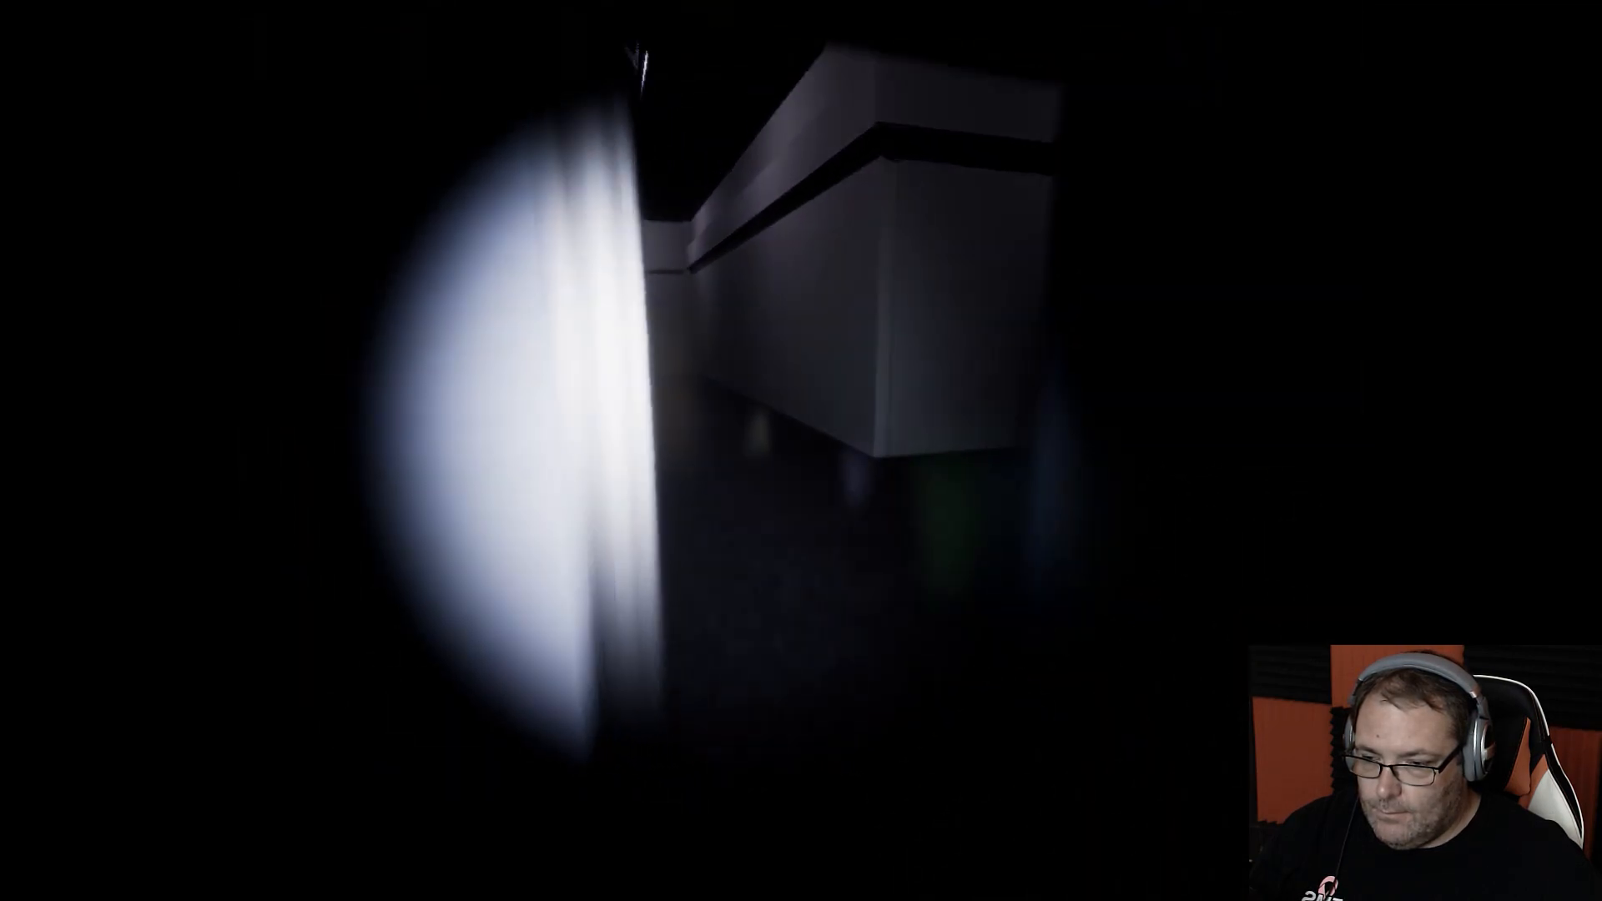
pyautogui.press('w')
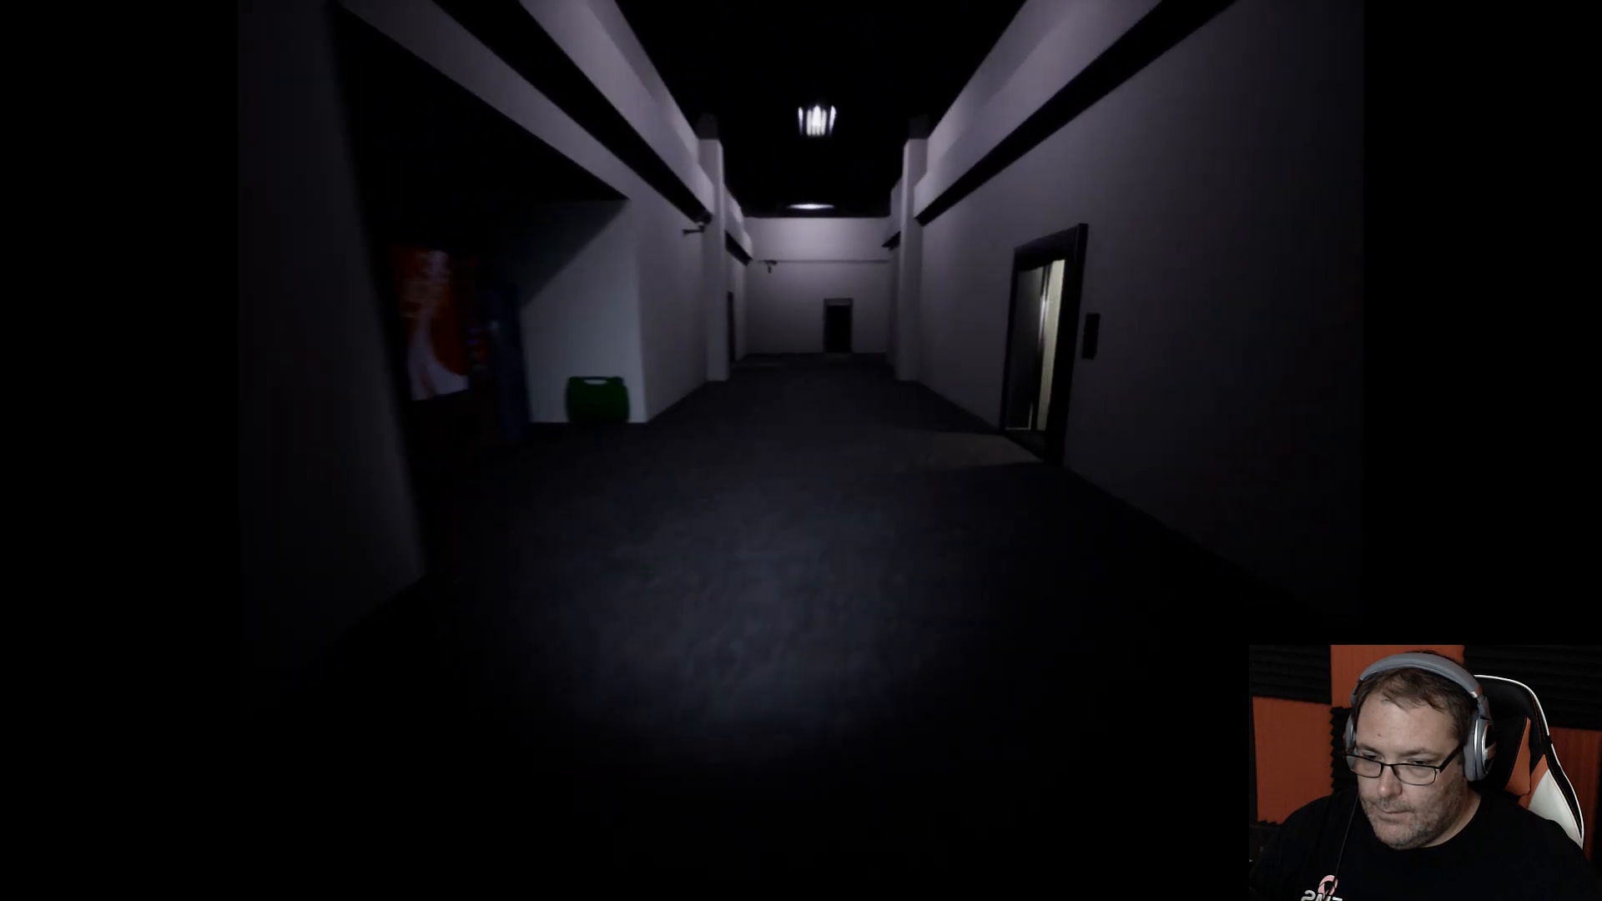
pyautogui.press('w')
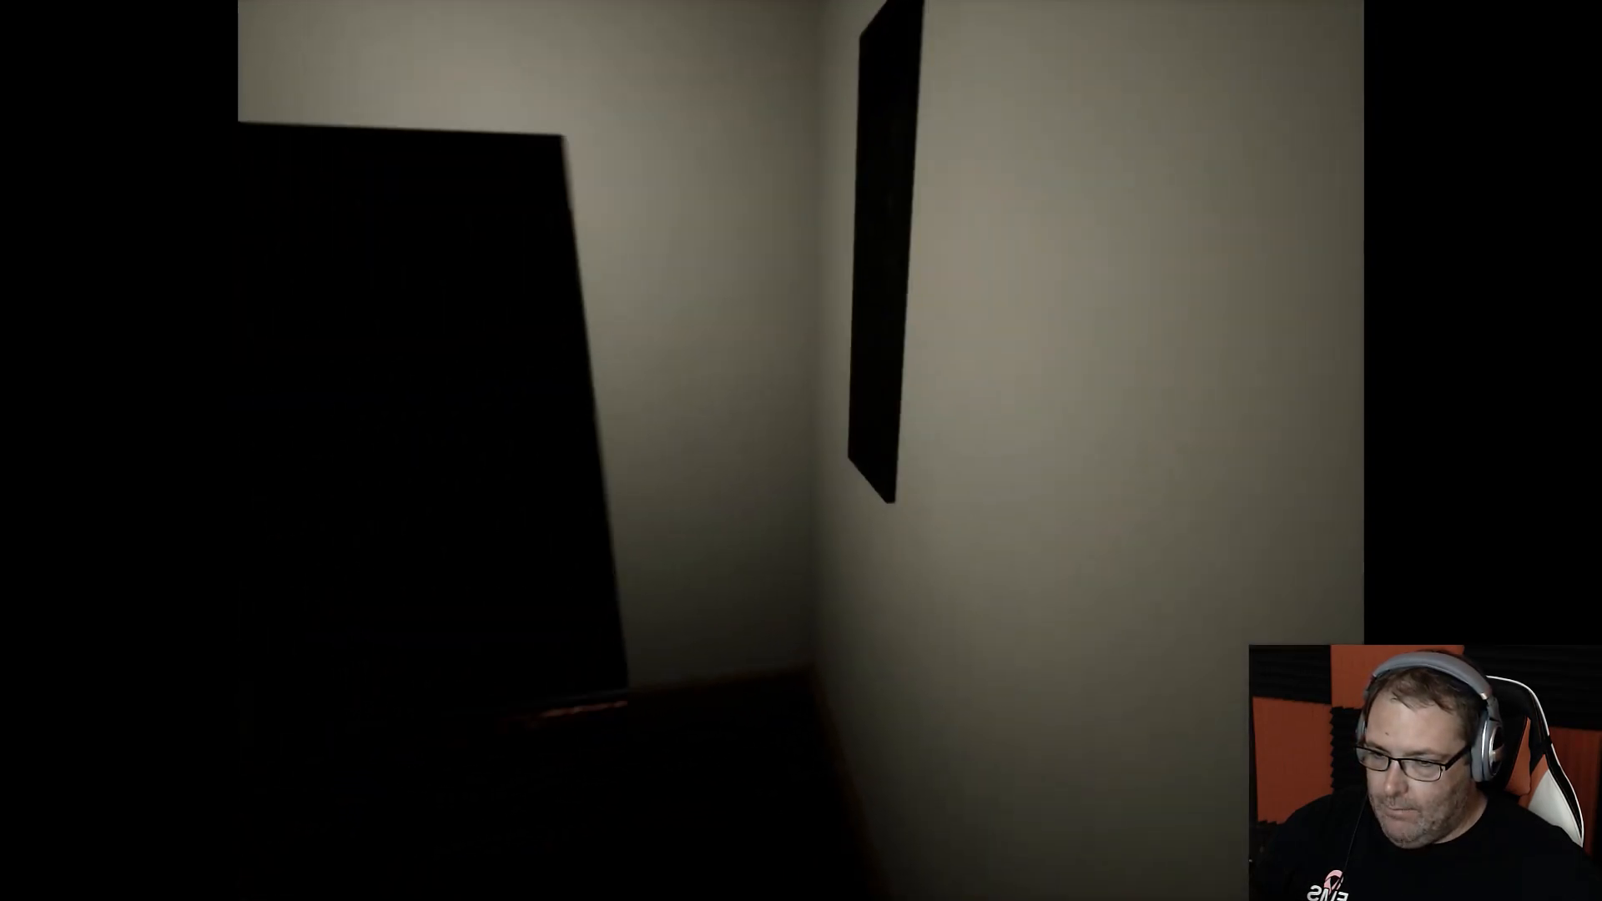
pyautogui.press('w')
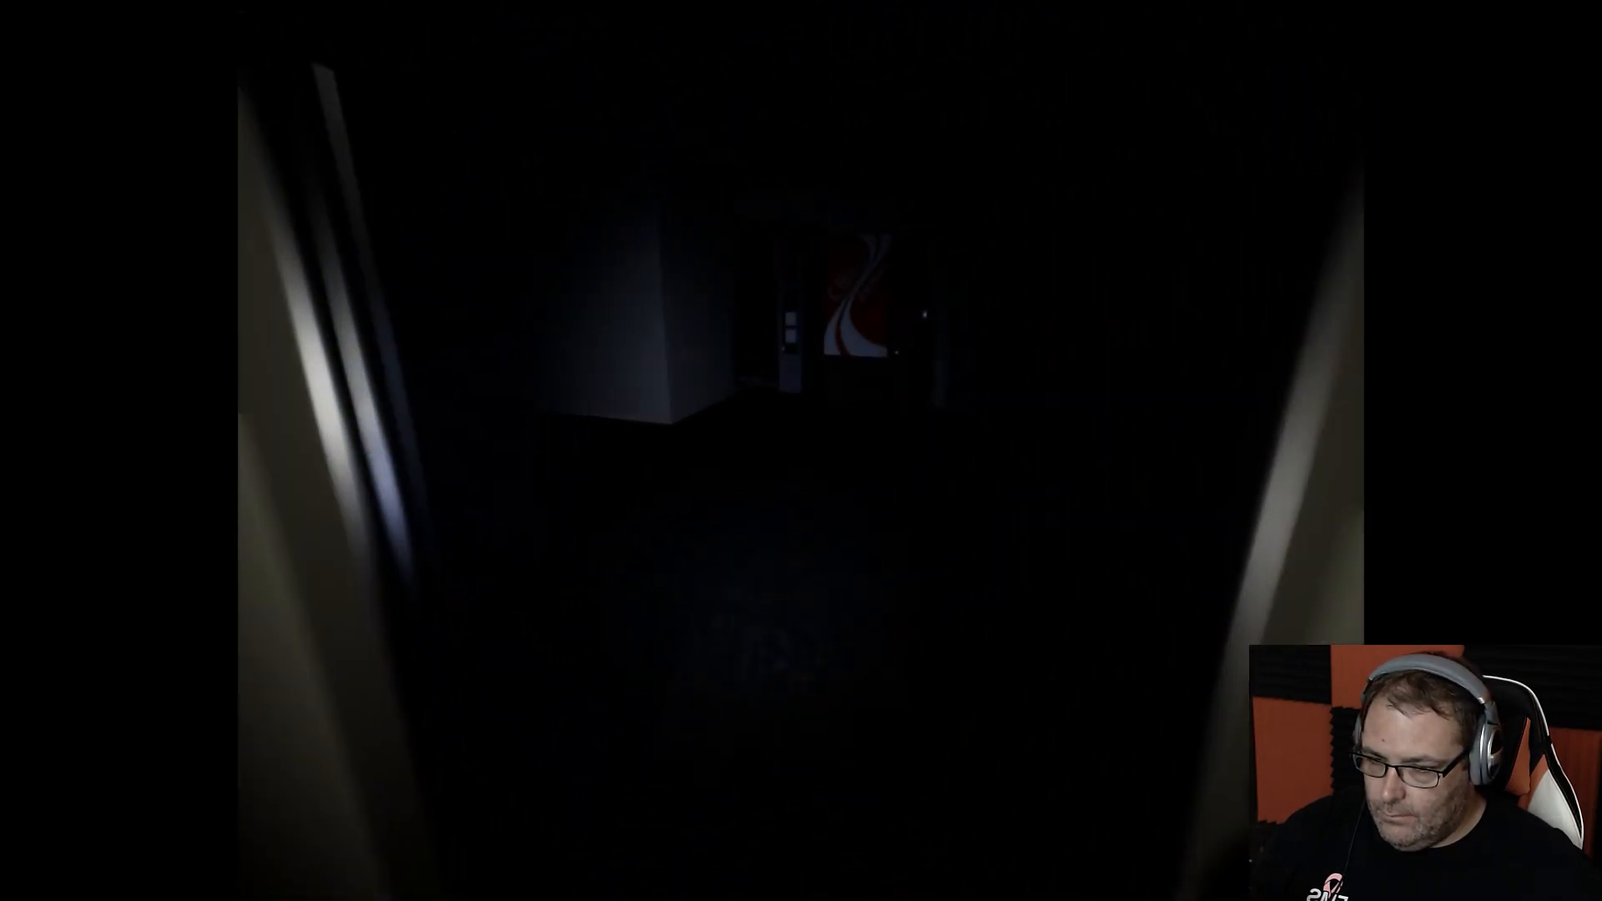
pyautogui.press('w')
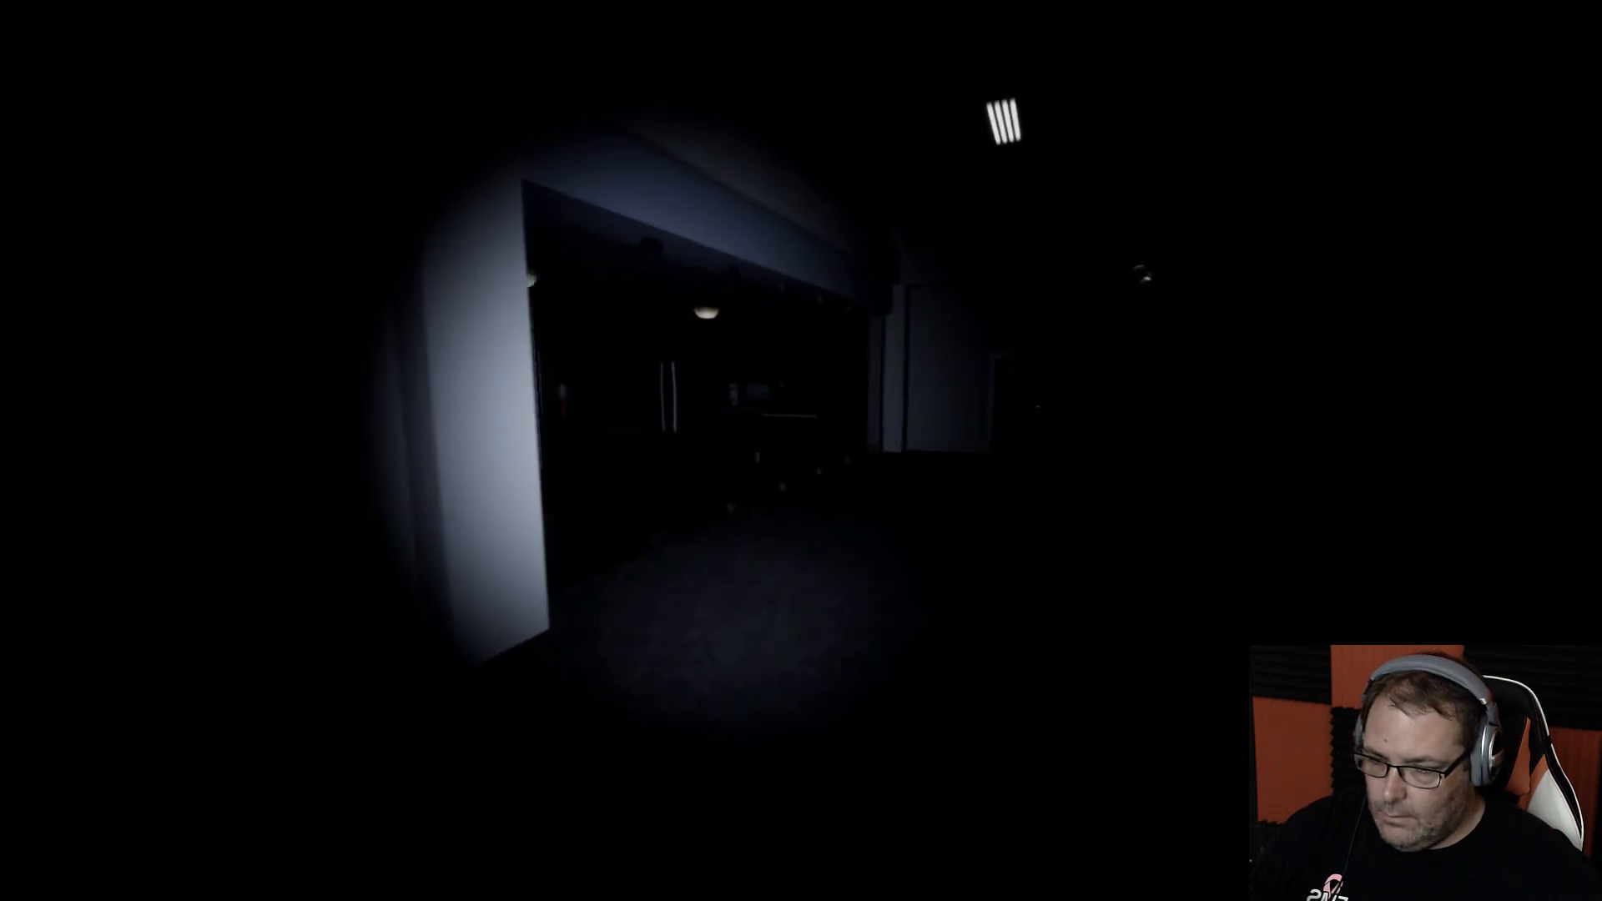
# Step: Open the louvered door by the glass room, examine the desk monitor and continue to the narrow doorway
pyautogui.press('w')
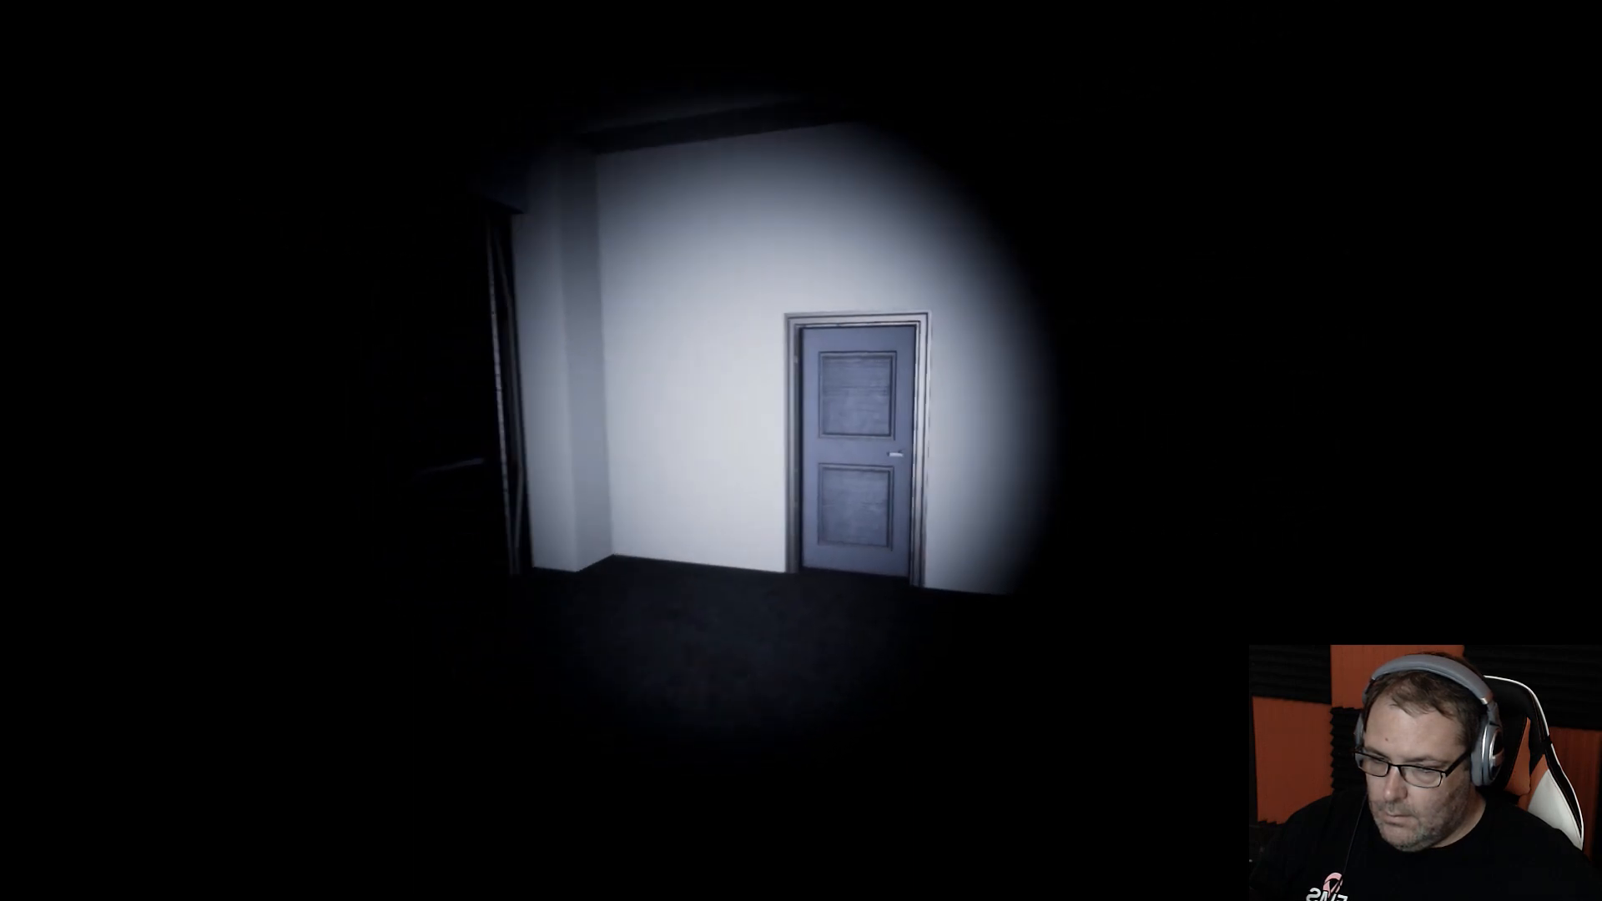
pyautogui.press('w')
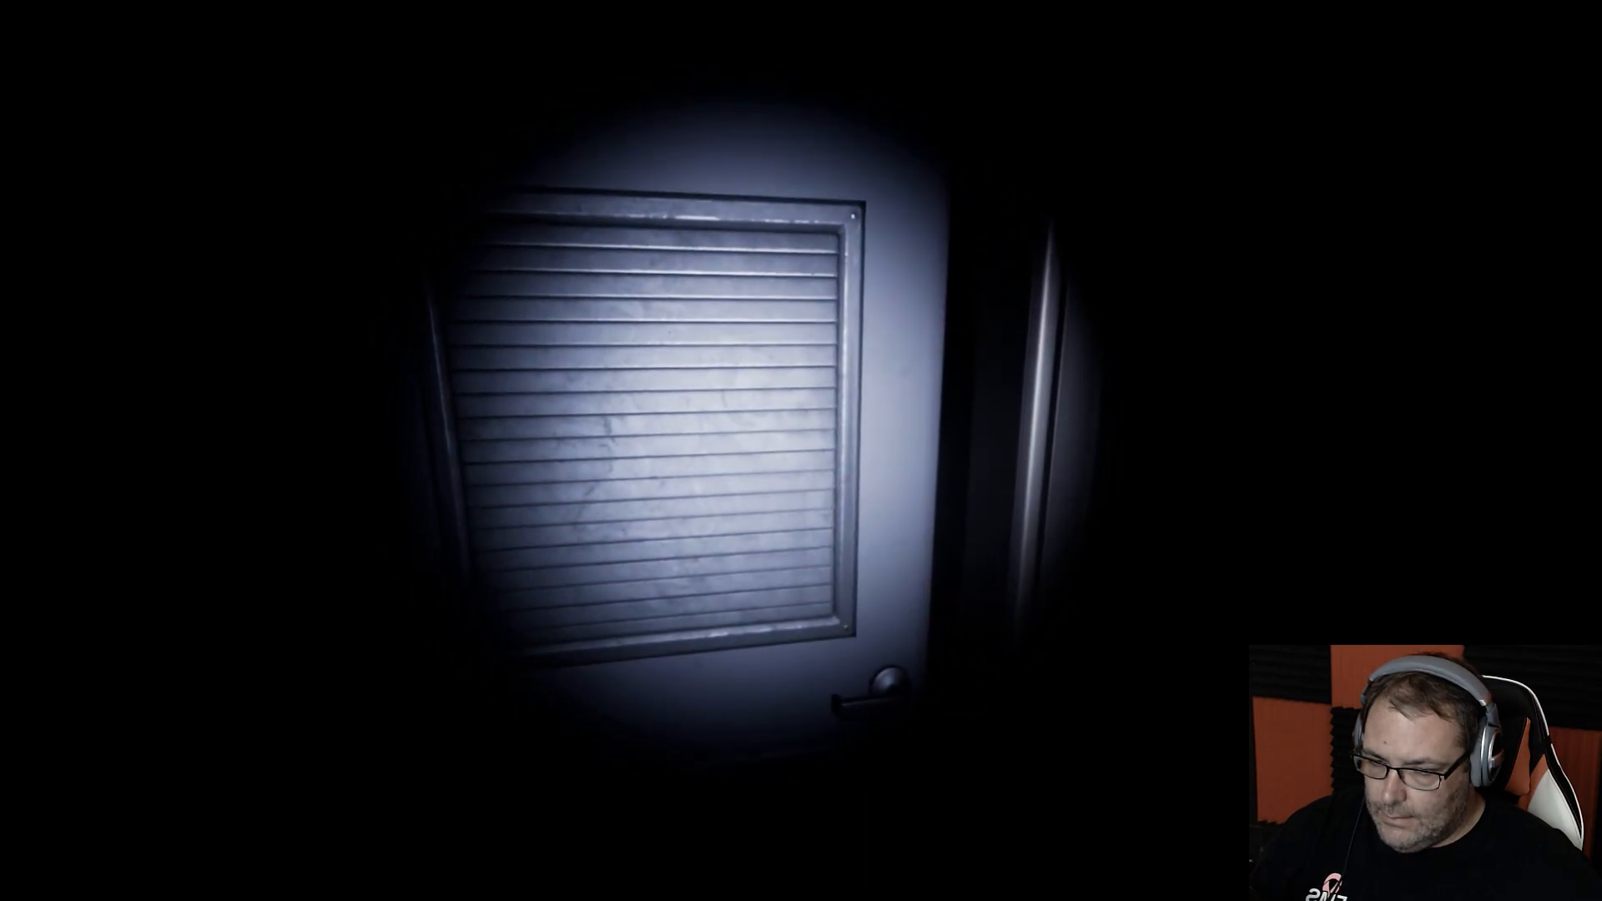
pyautogui.press('e')
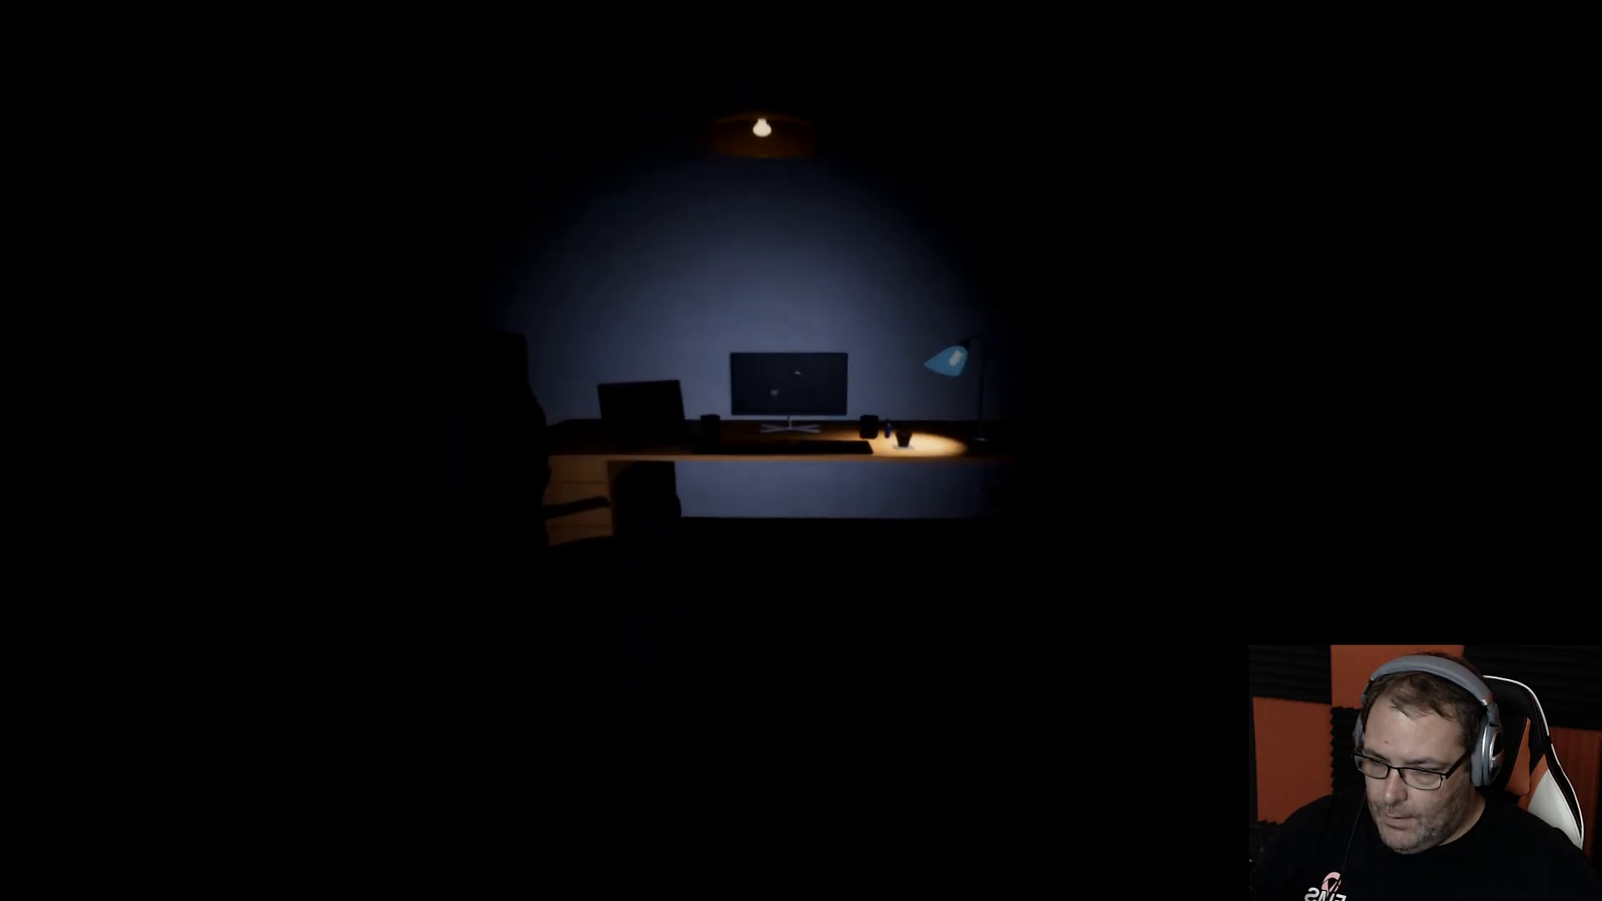
pyautogui.press('w')
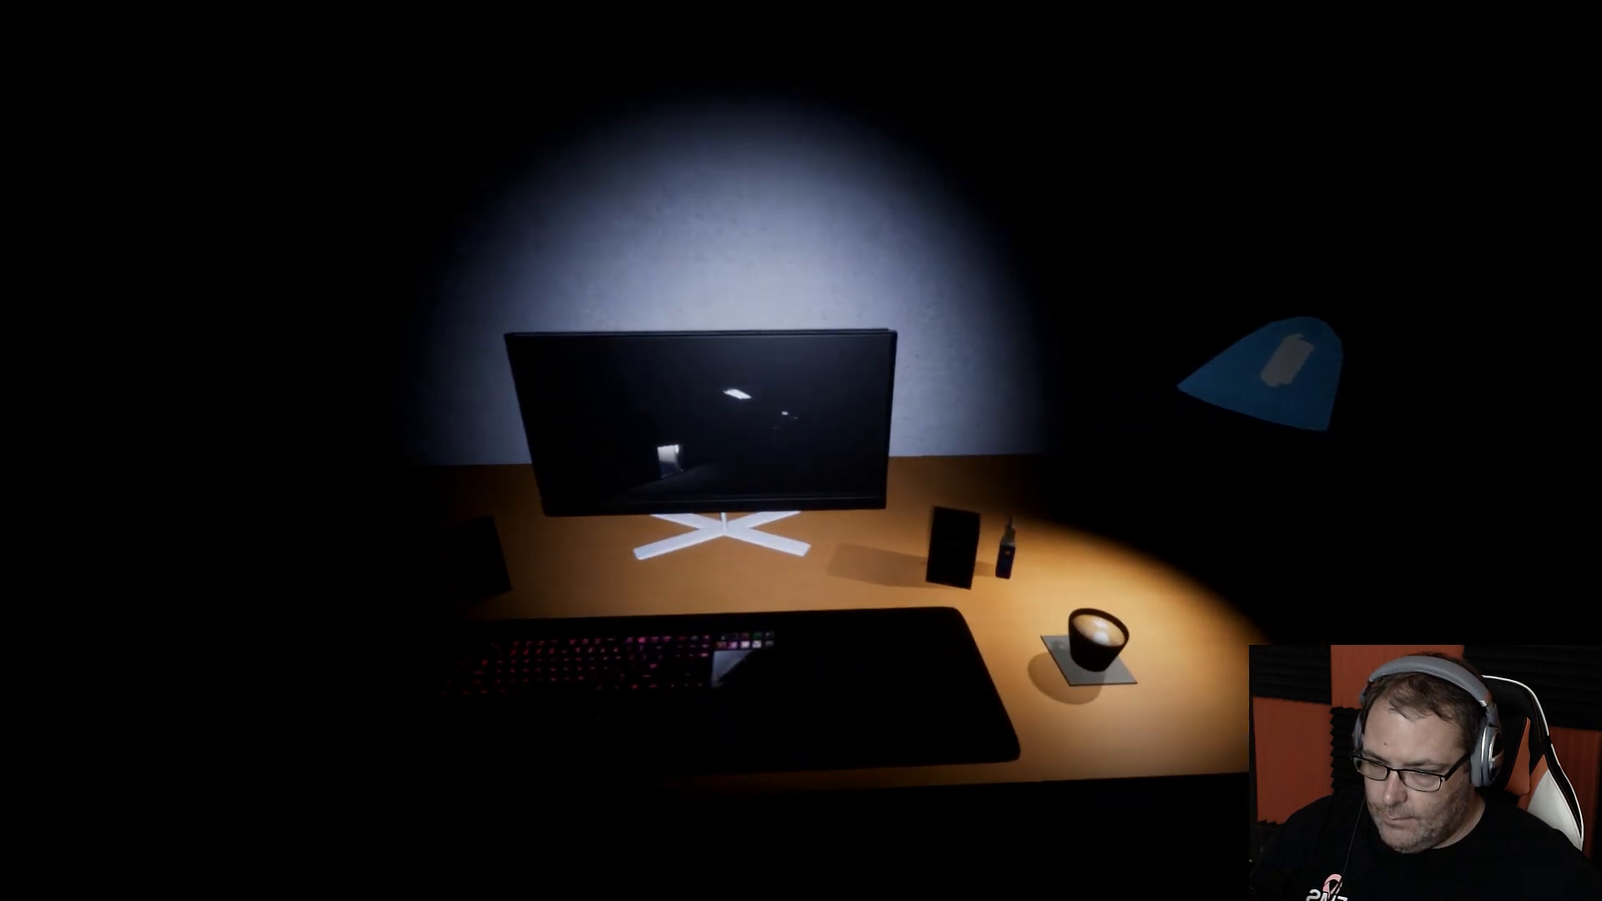
pyautogui.press('w')
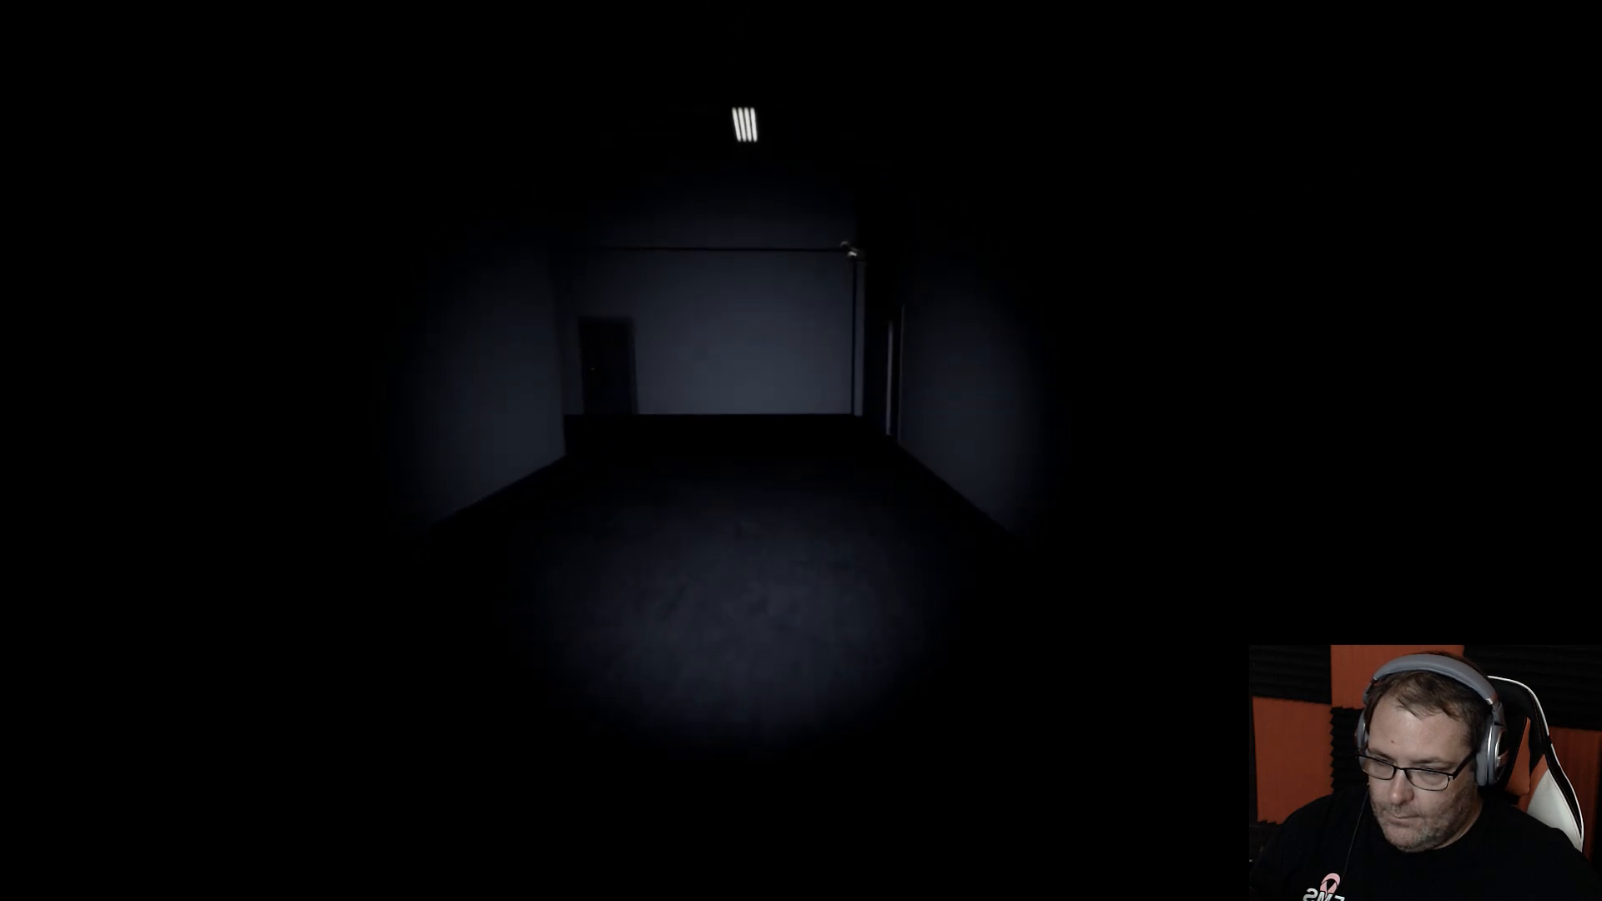
pyautogui.press('w')
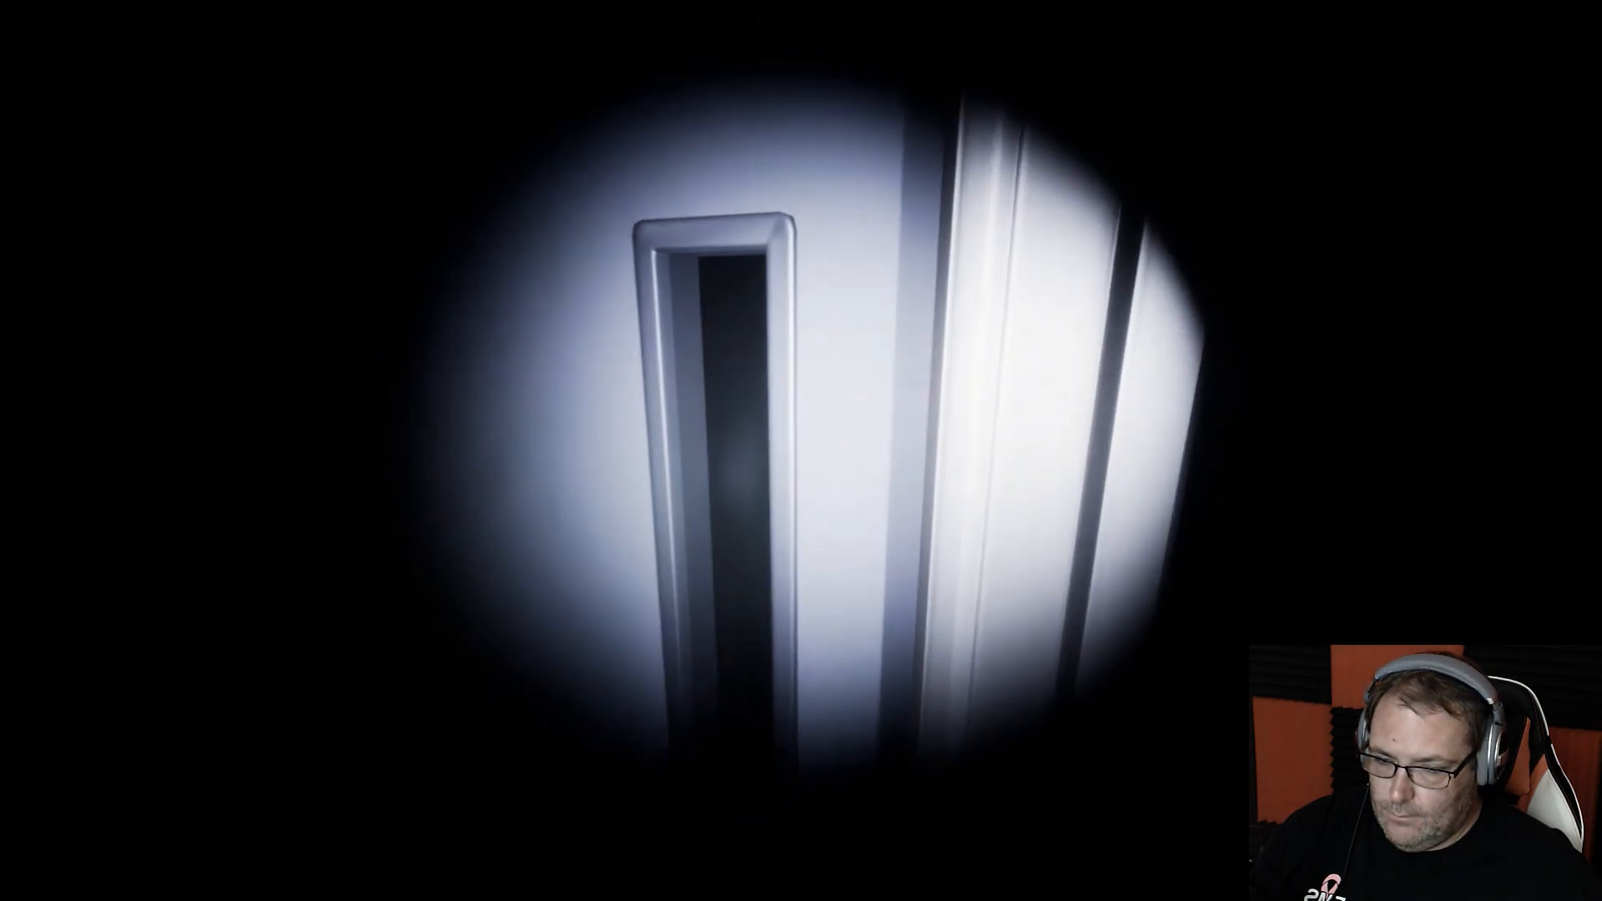
pyautogui.moveTo(801, 451); pyautogui.dragTo(701, 451)
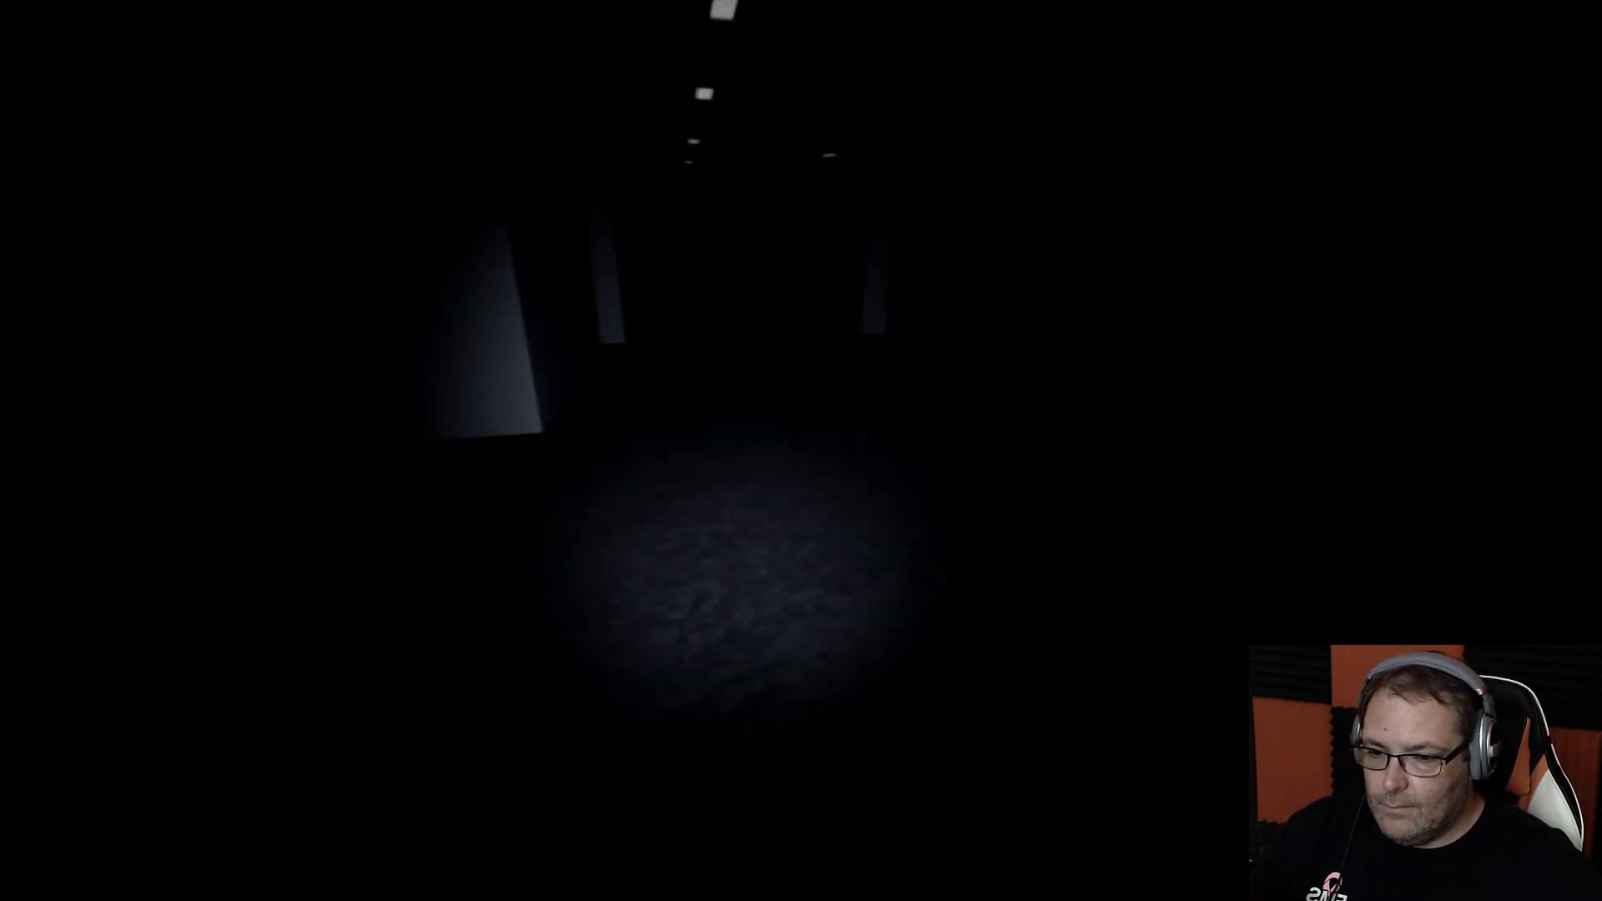
# Step: Open the flashlight-lit door, then start a code on the dresser safe and delete the last digit
pyautogui.press('w')
pyautogui.press('e')
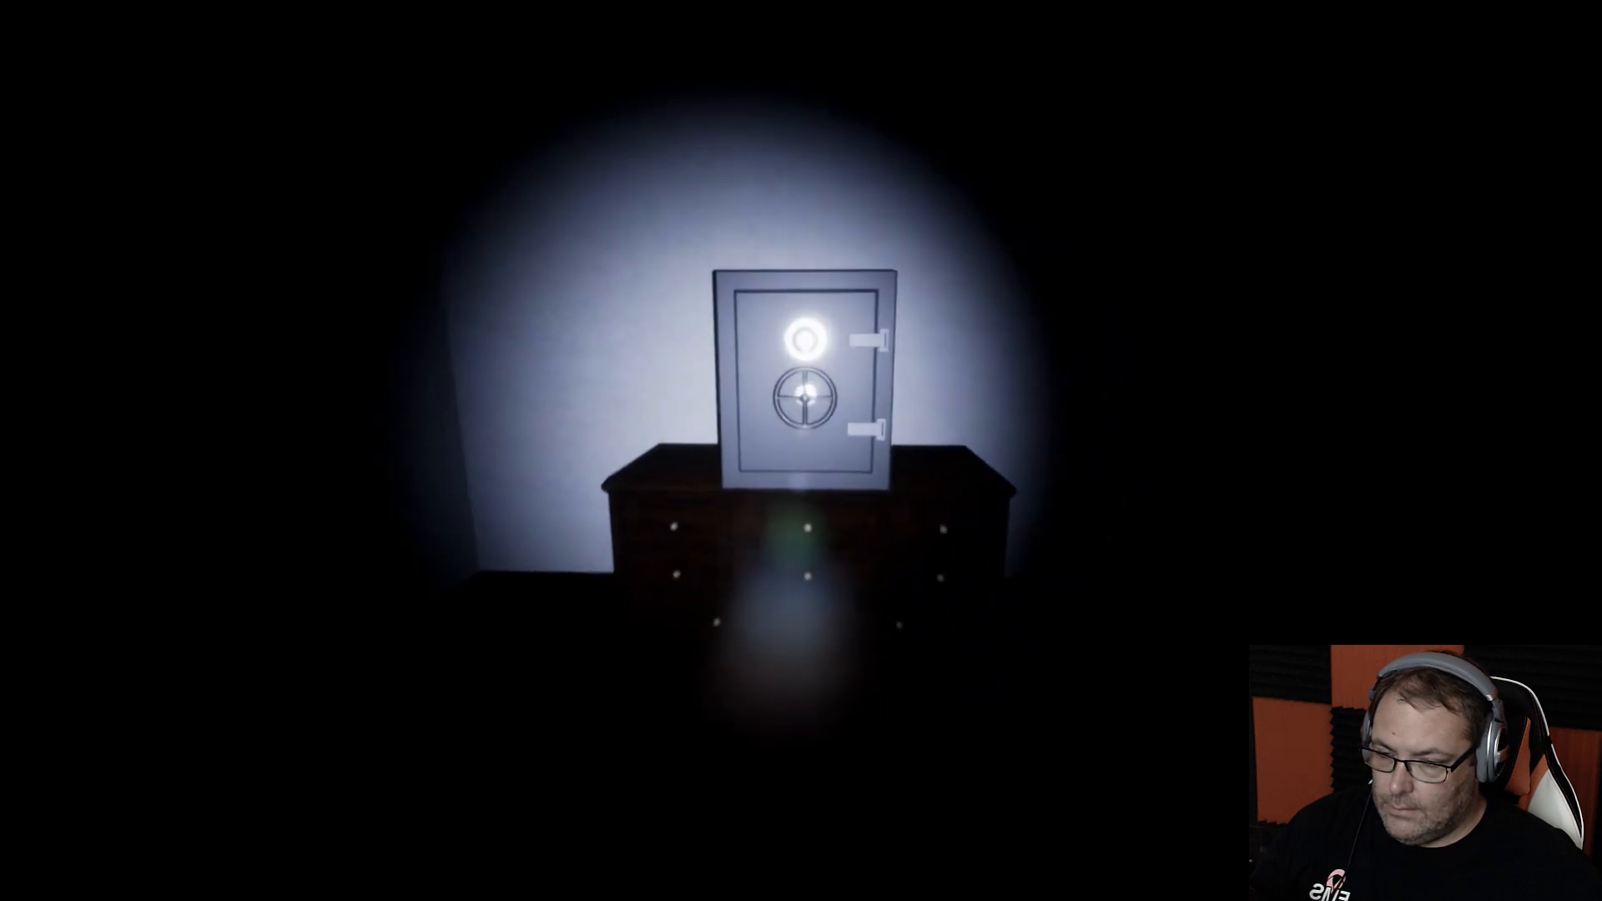
pyautogui.press('w')
pyautogui.click(801, 452)
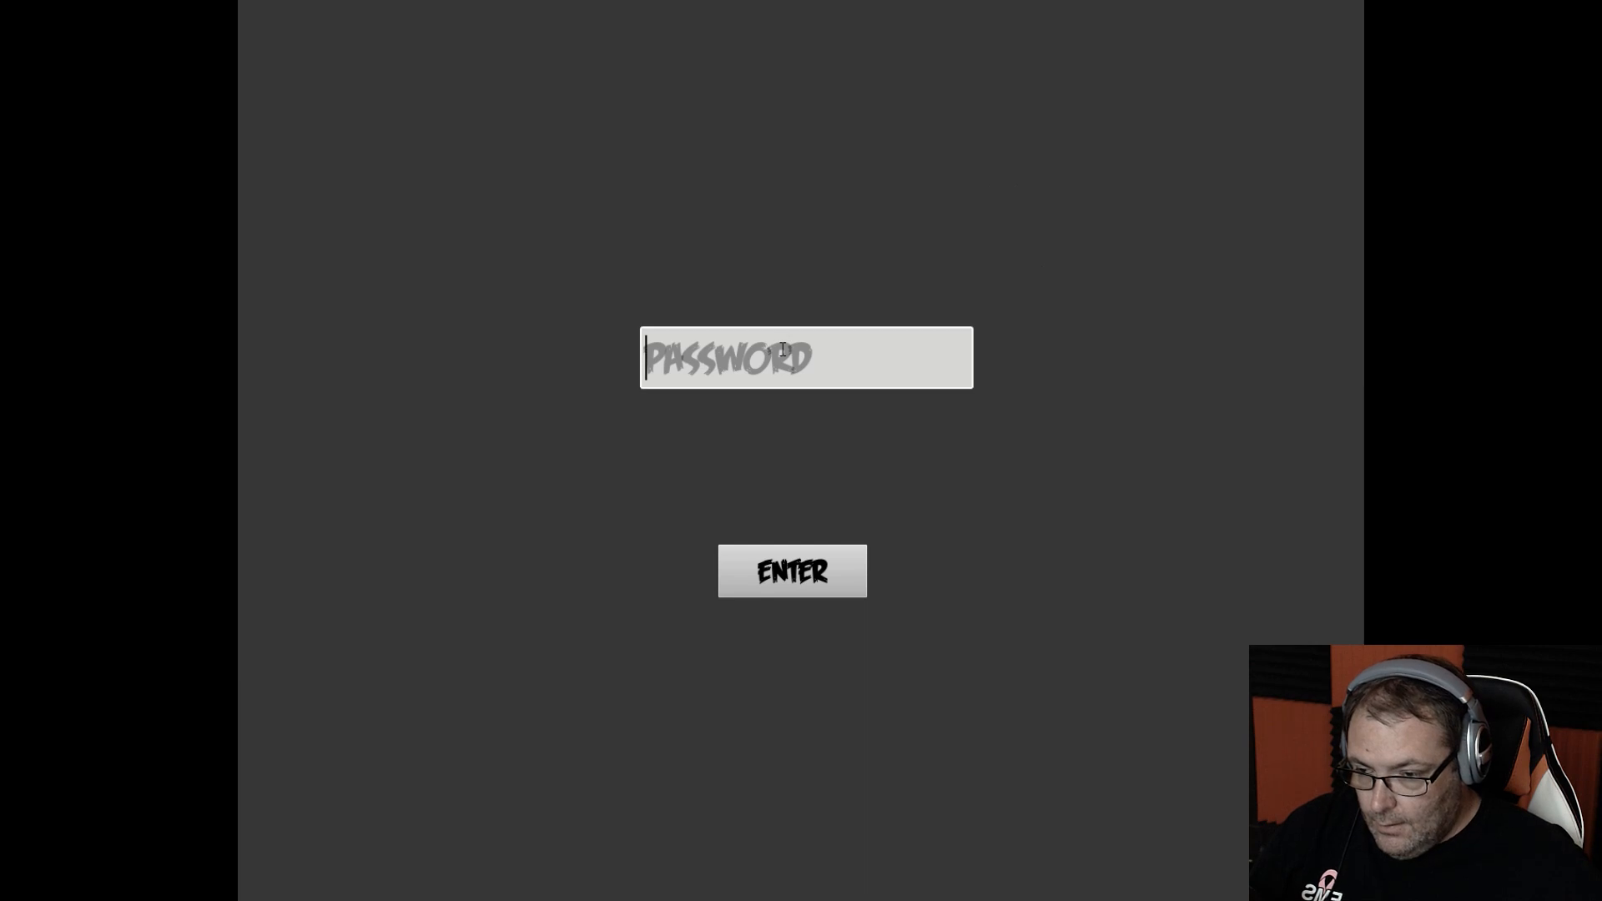
pyautogui.click(782, 350)
pyautogui.write('1234')
pyautogui.press('BackSpace')
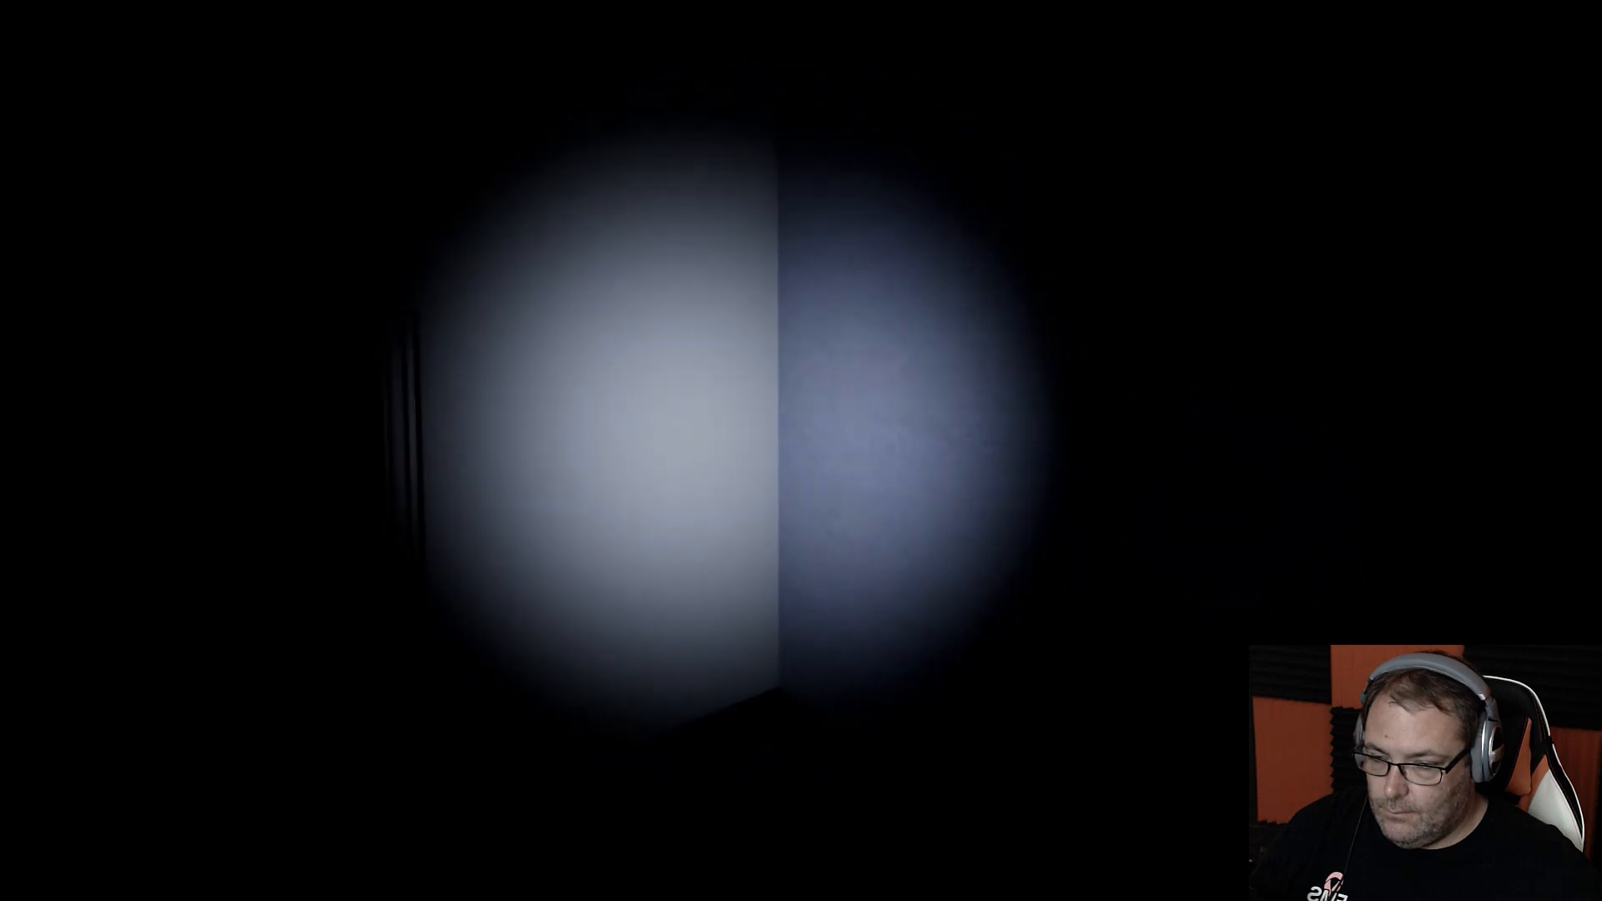
# Step: Pass through the sofa room into the elevator, then follow the corridors past the brick room
pyautogui.press('w')
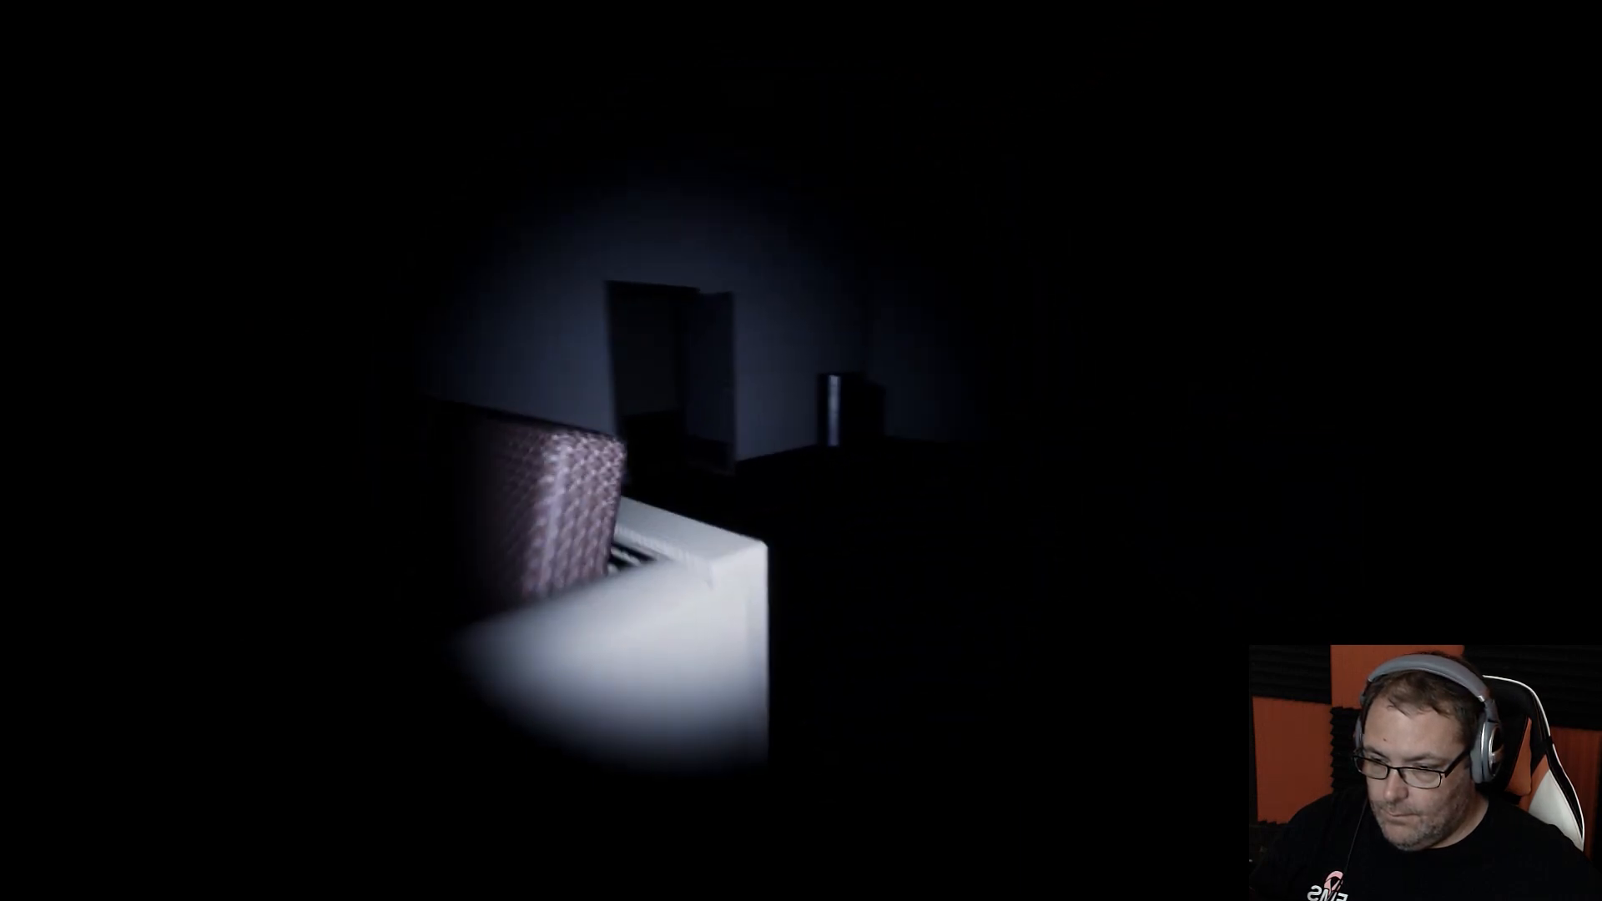
pyautogui.press('w')
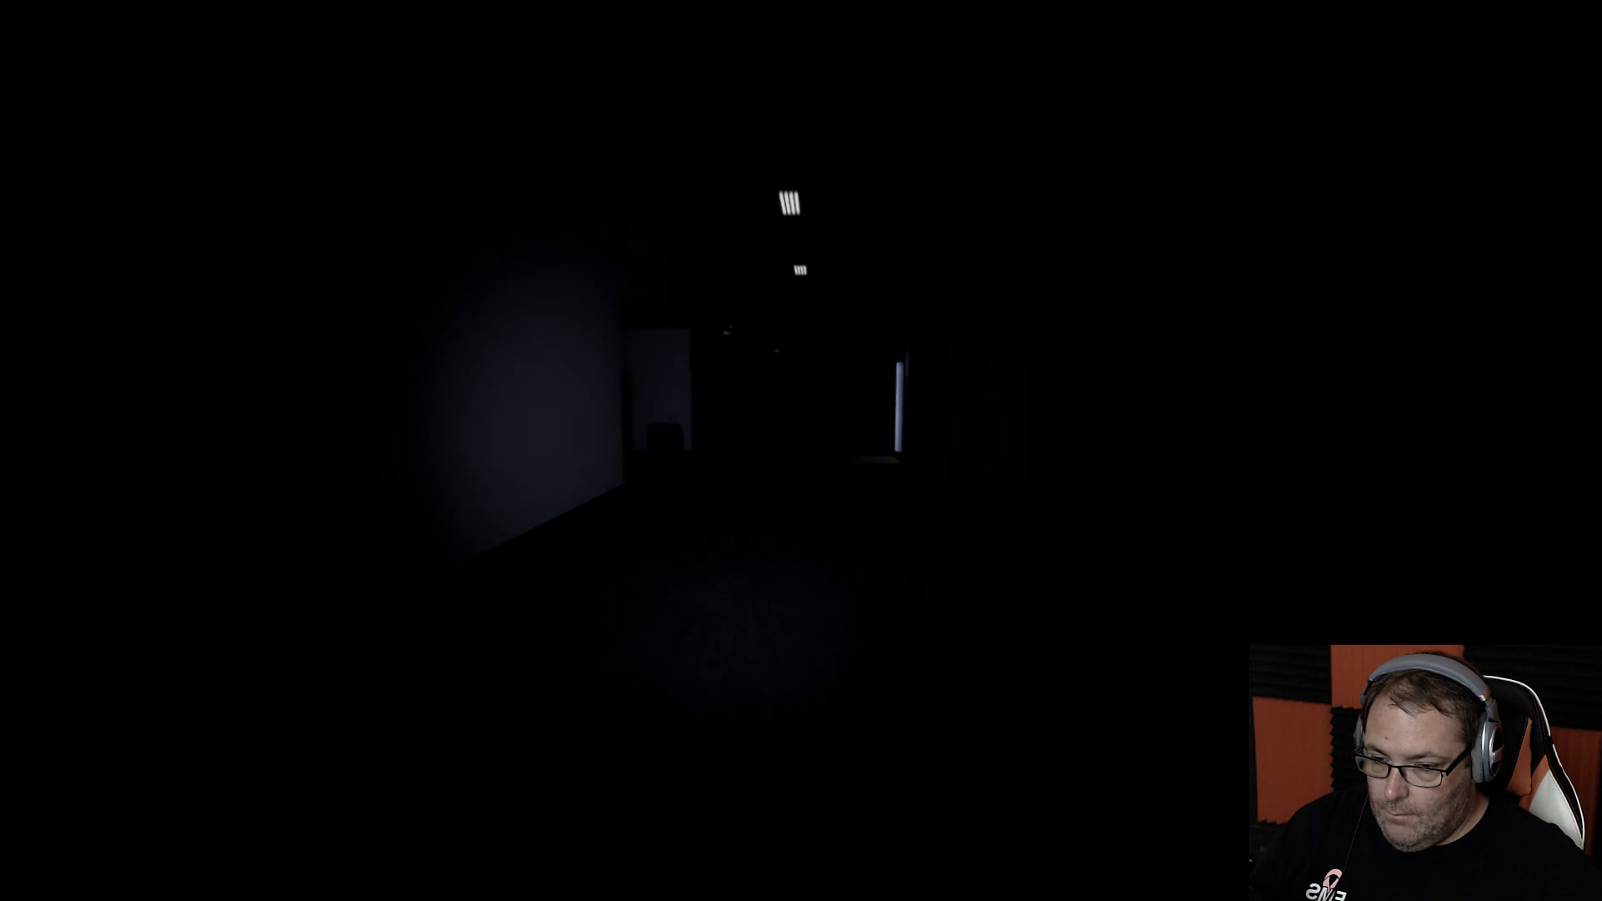
pyautogui.press('w')
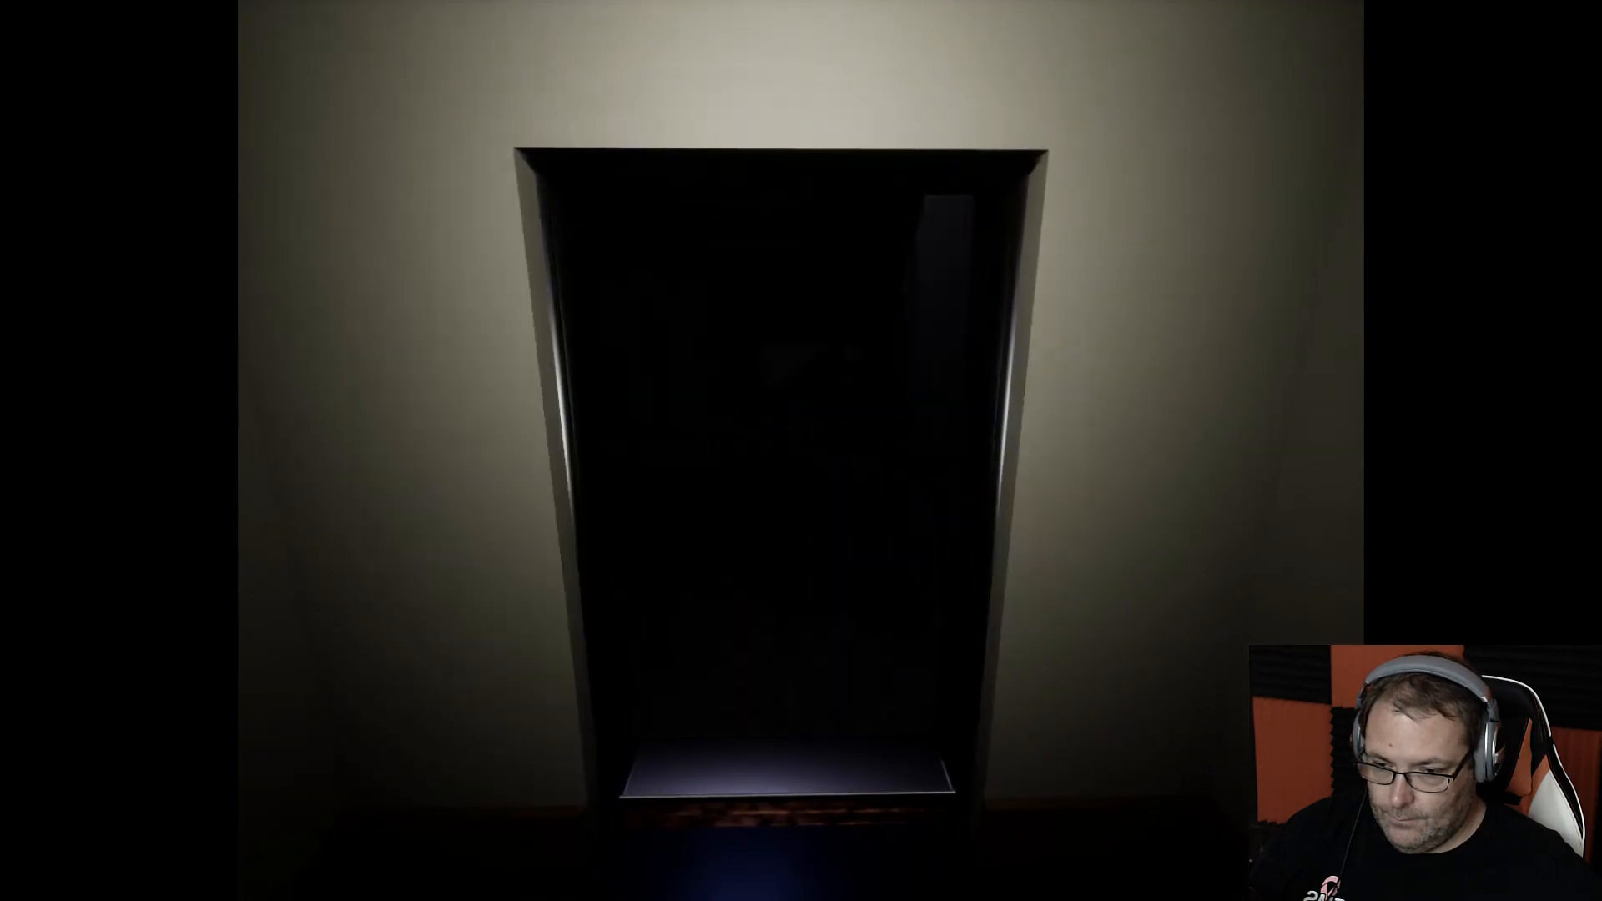
pyautogui.press('w')
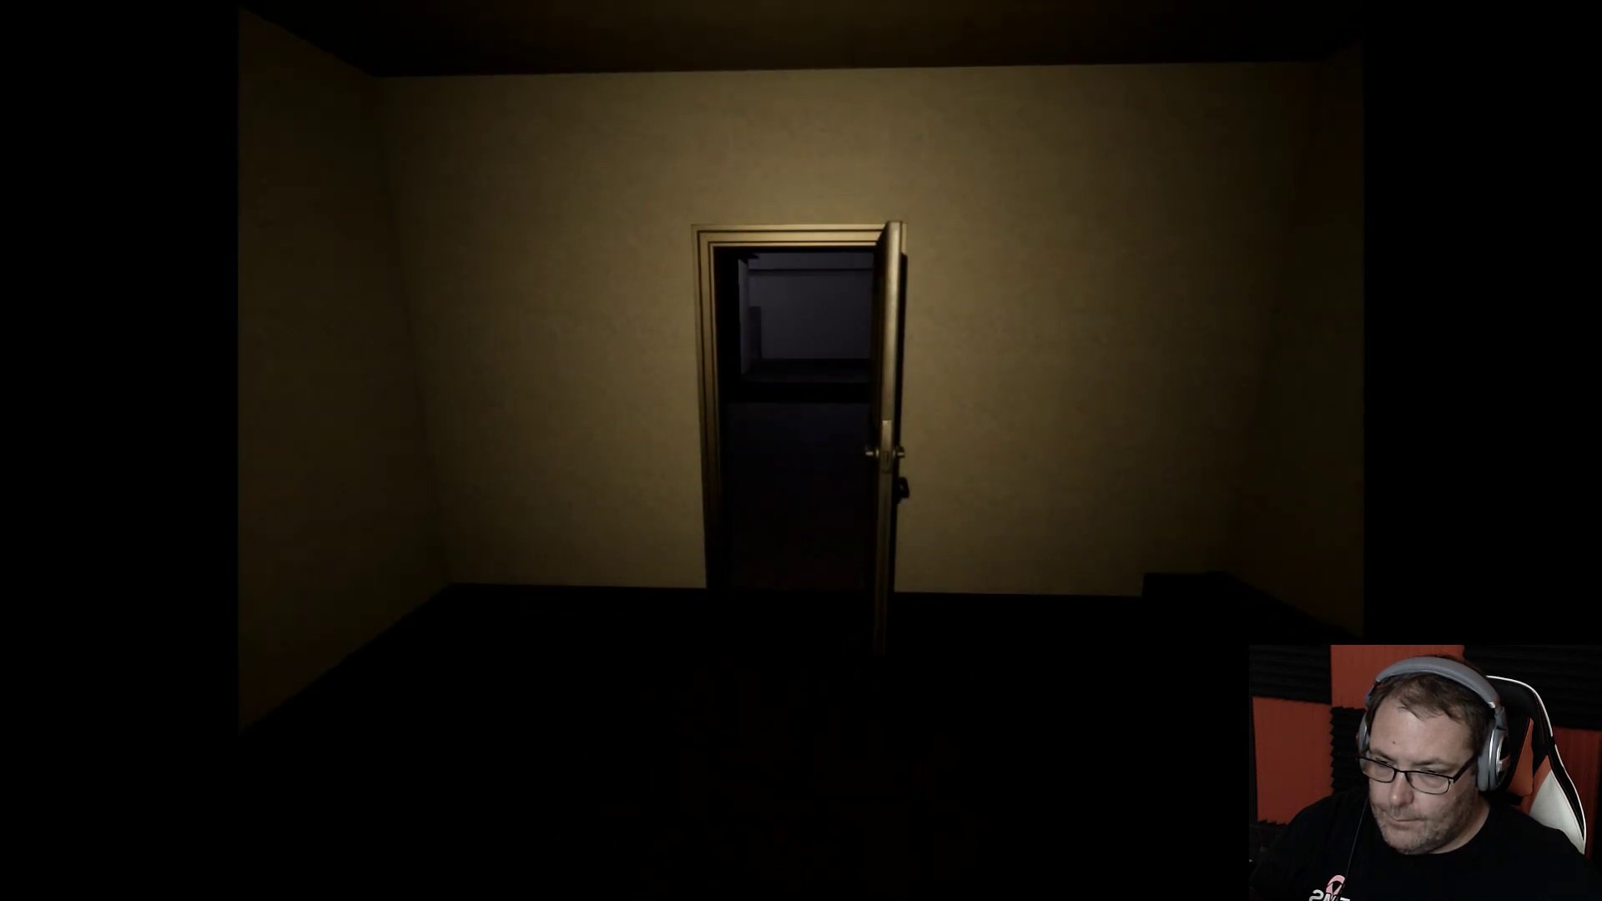
pyautogui.press('w')
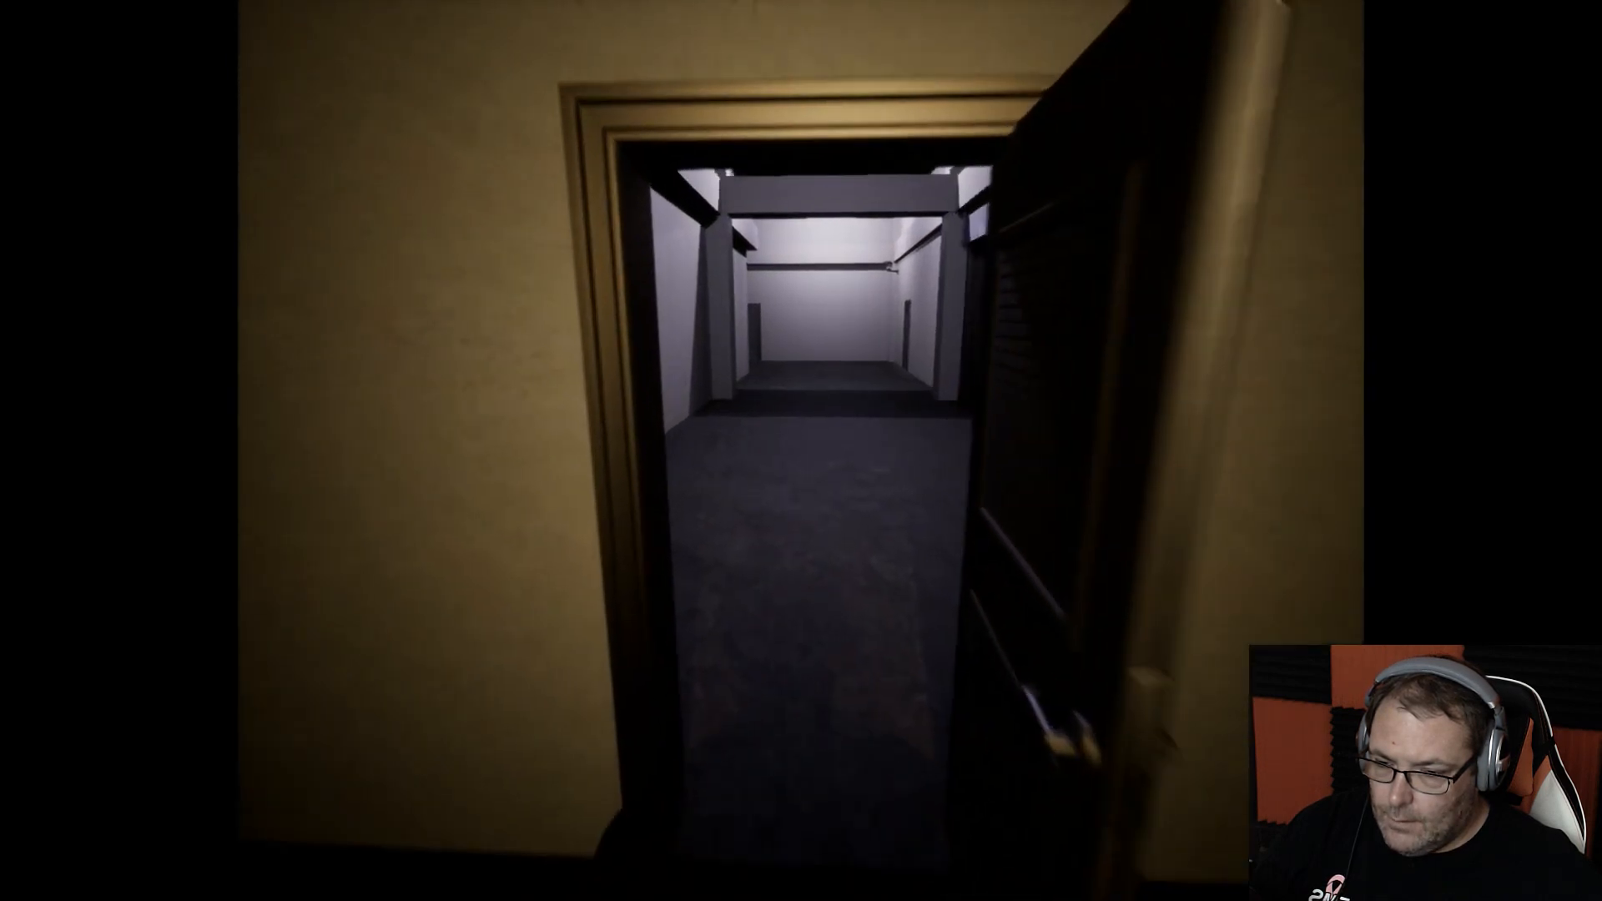
pyautogui.press('w')
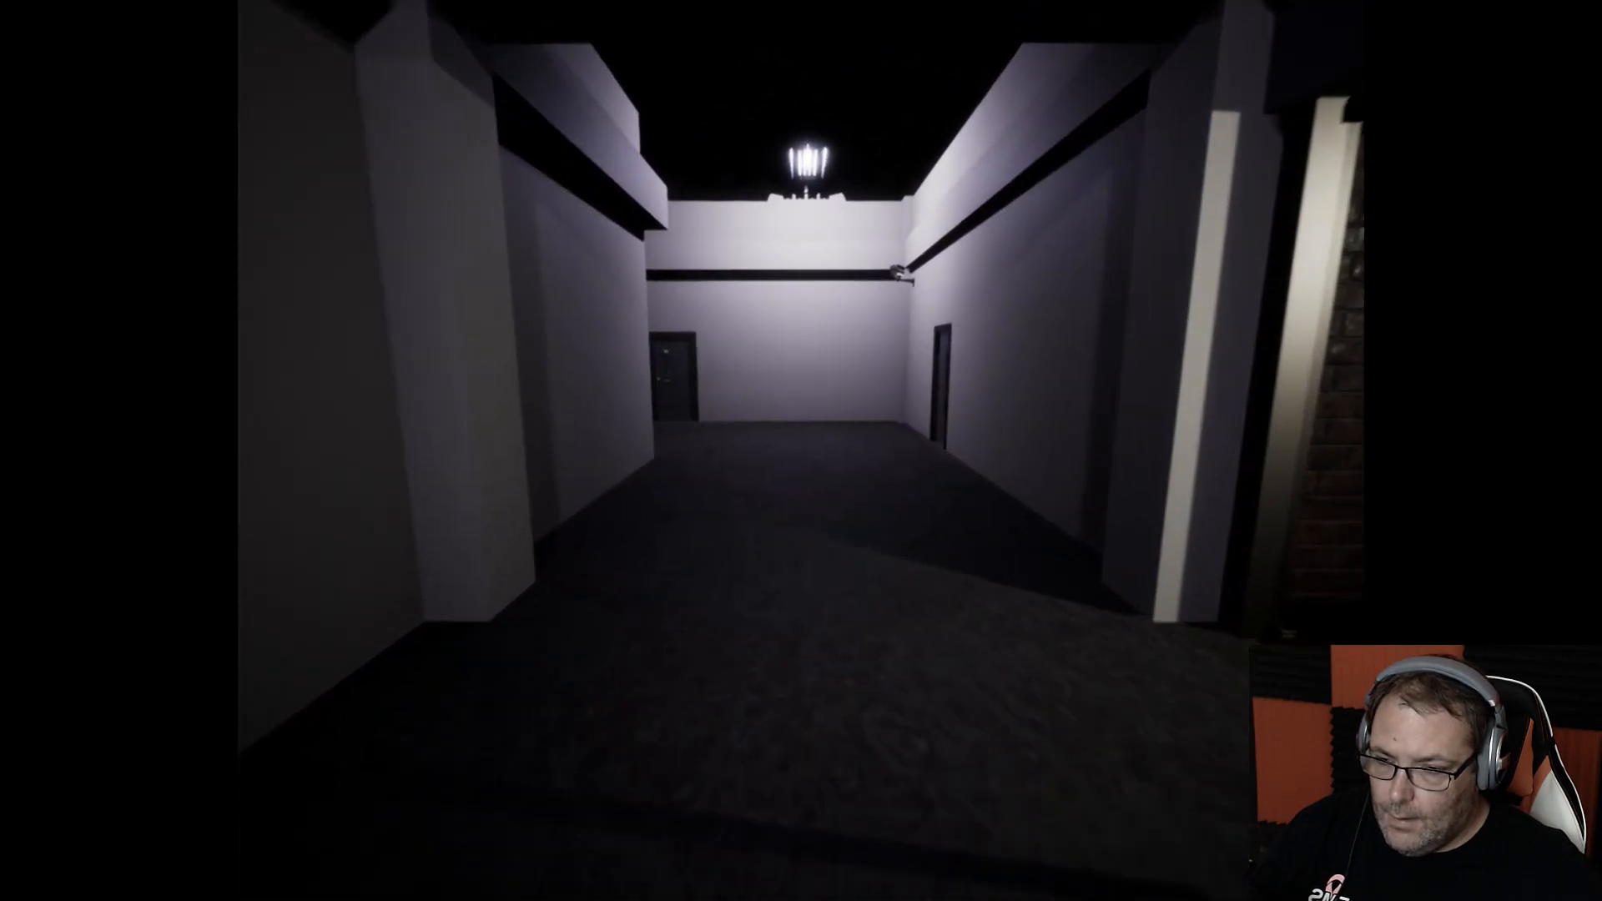
pyautogui.press('w')
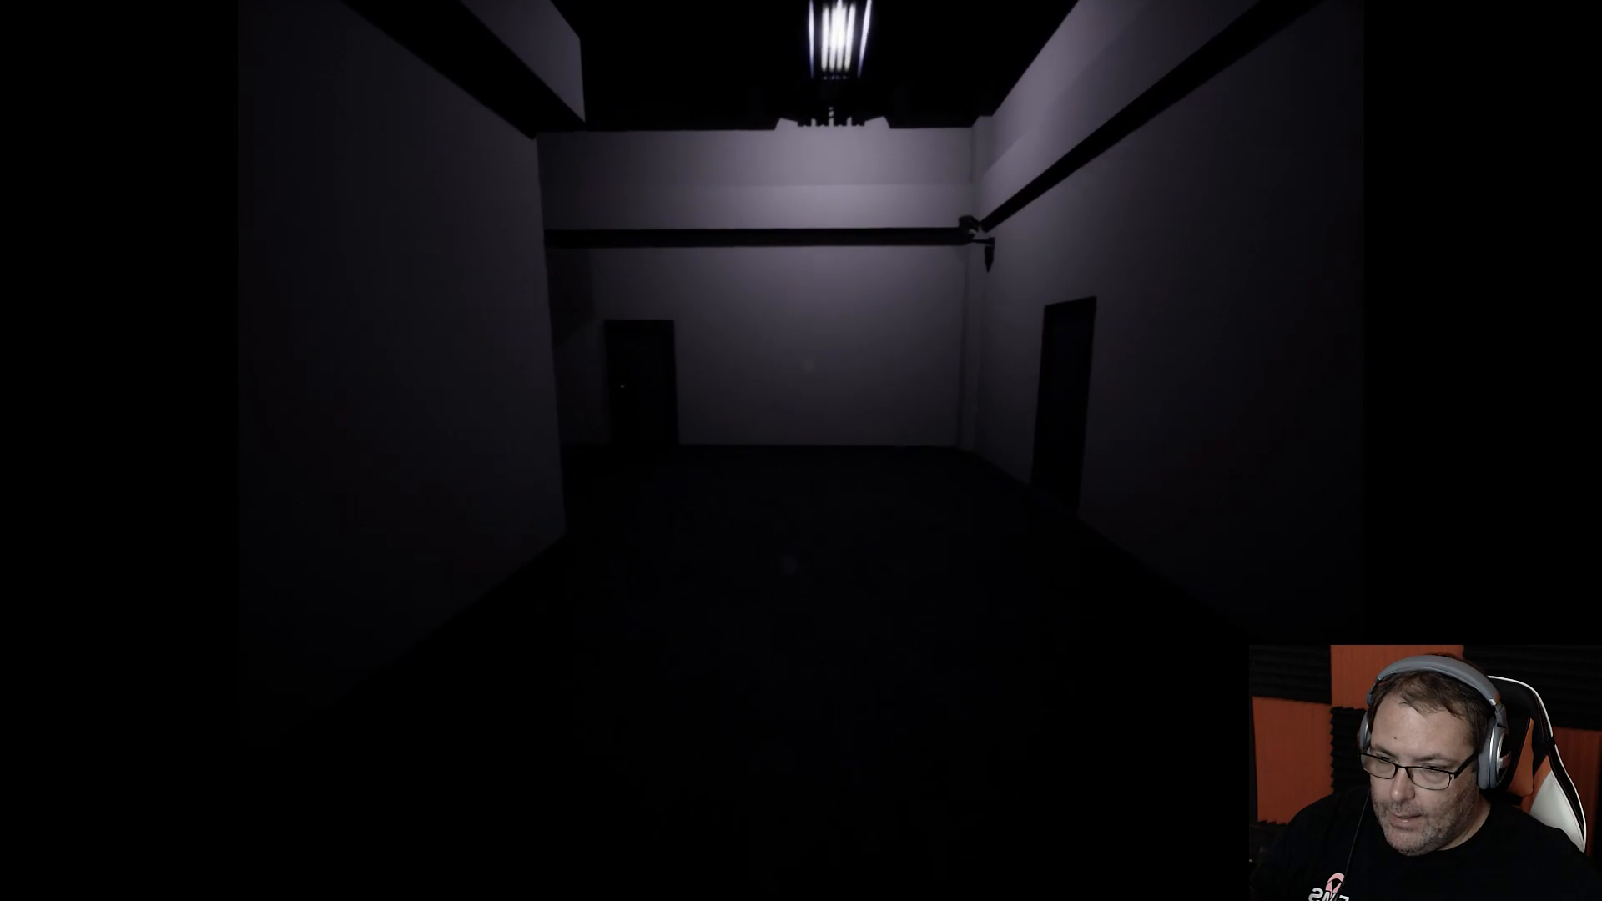
pyautogui.press('w')
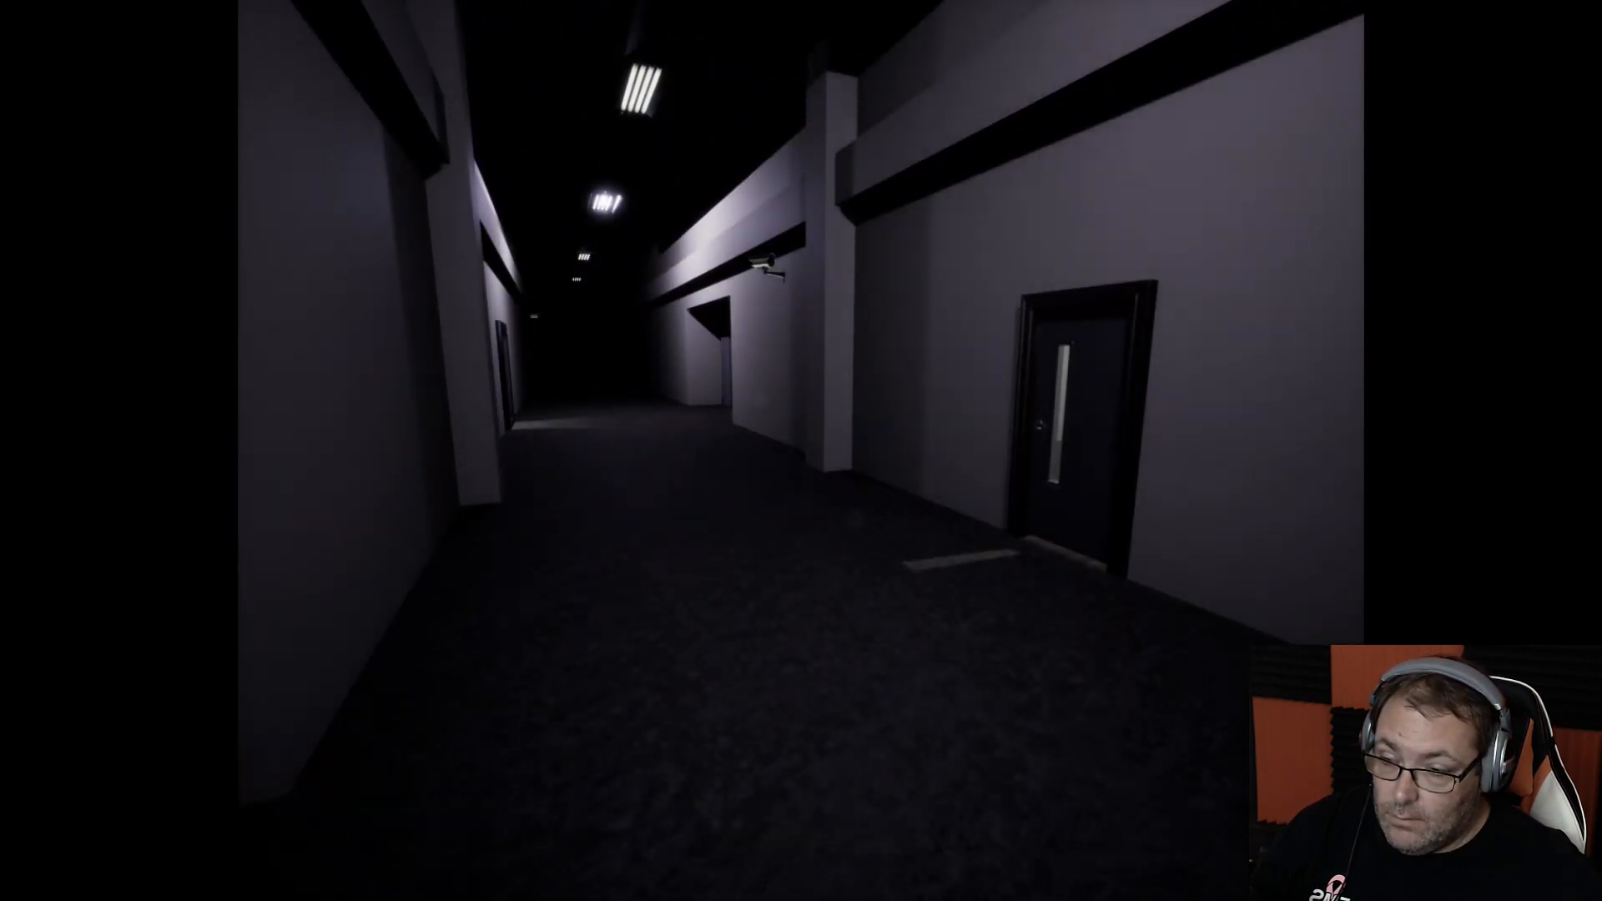
# Step: Open the narrow-windowed door, sweep the dark room with the flashlight and return to the door
pyautogui.press('w')
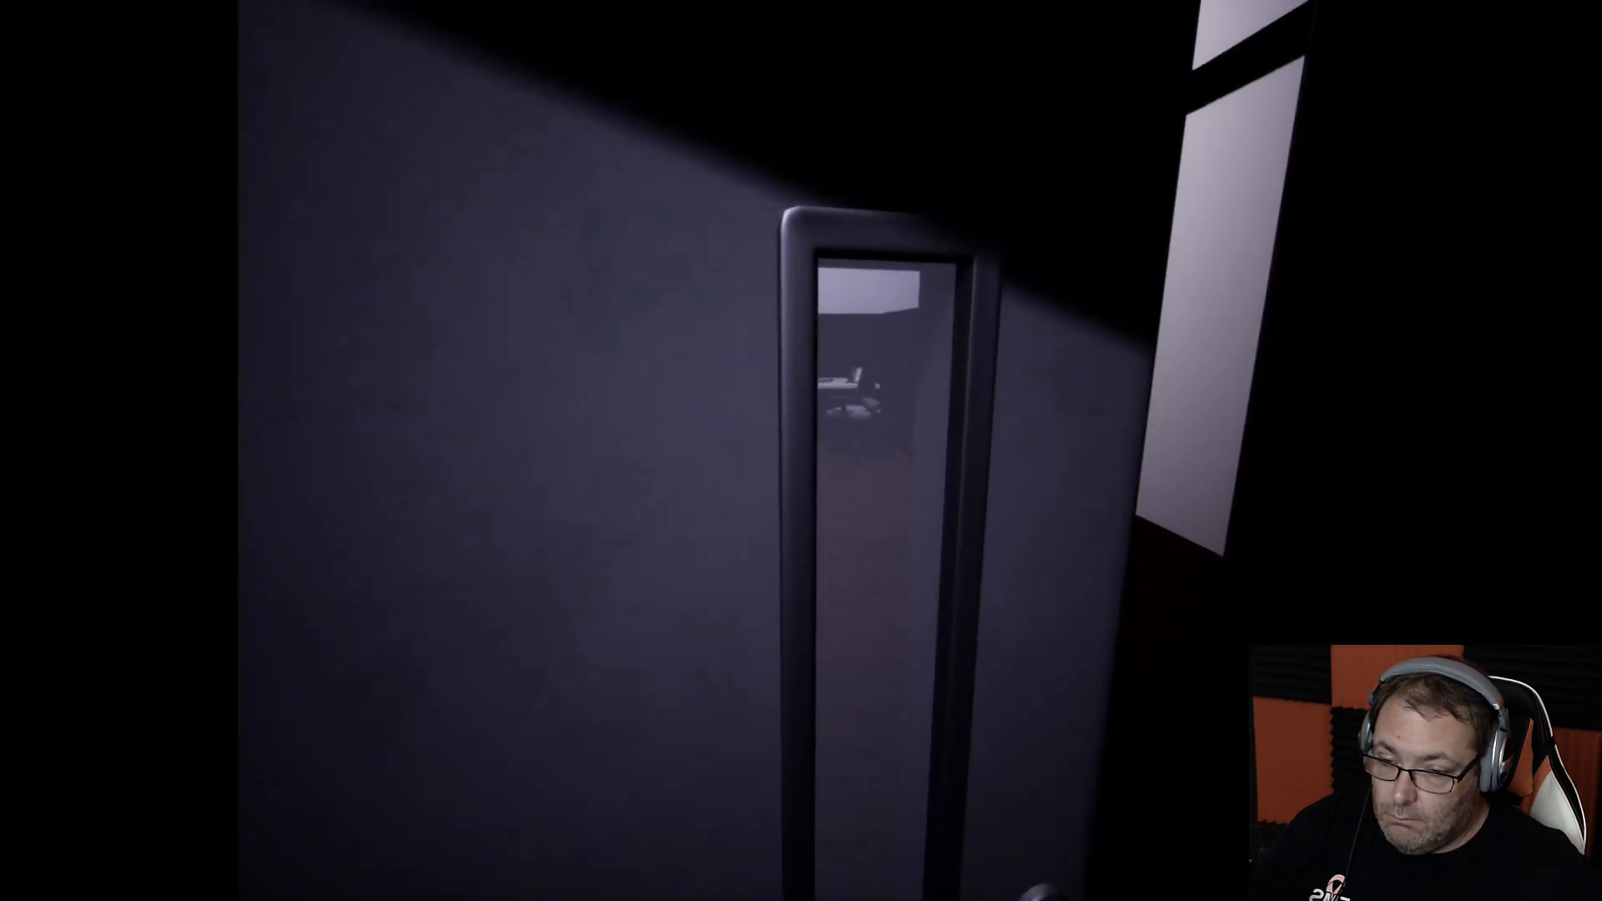
pyautogui.press('e')
pyautogui.press('w')
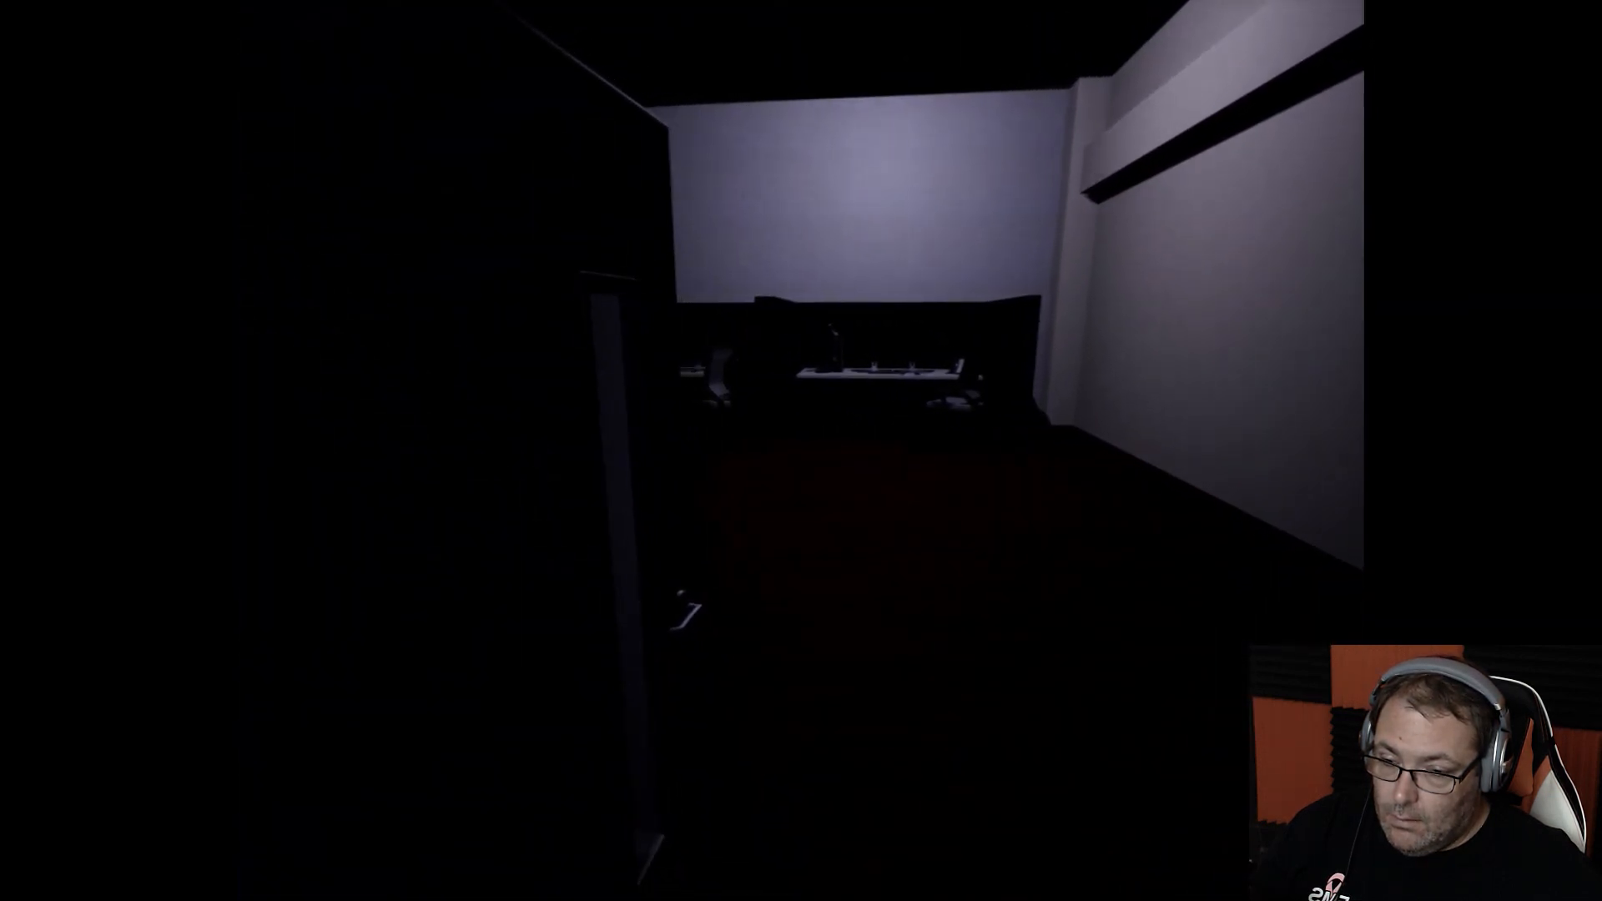
pyautogui.press('f')
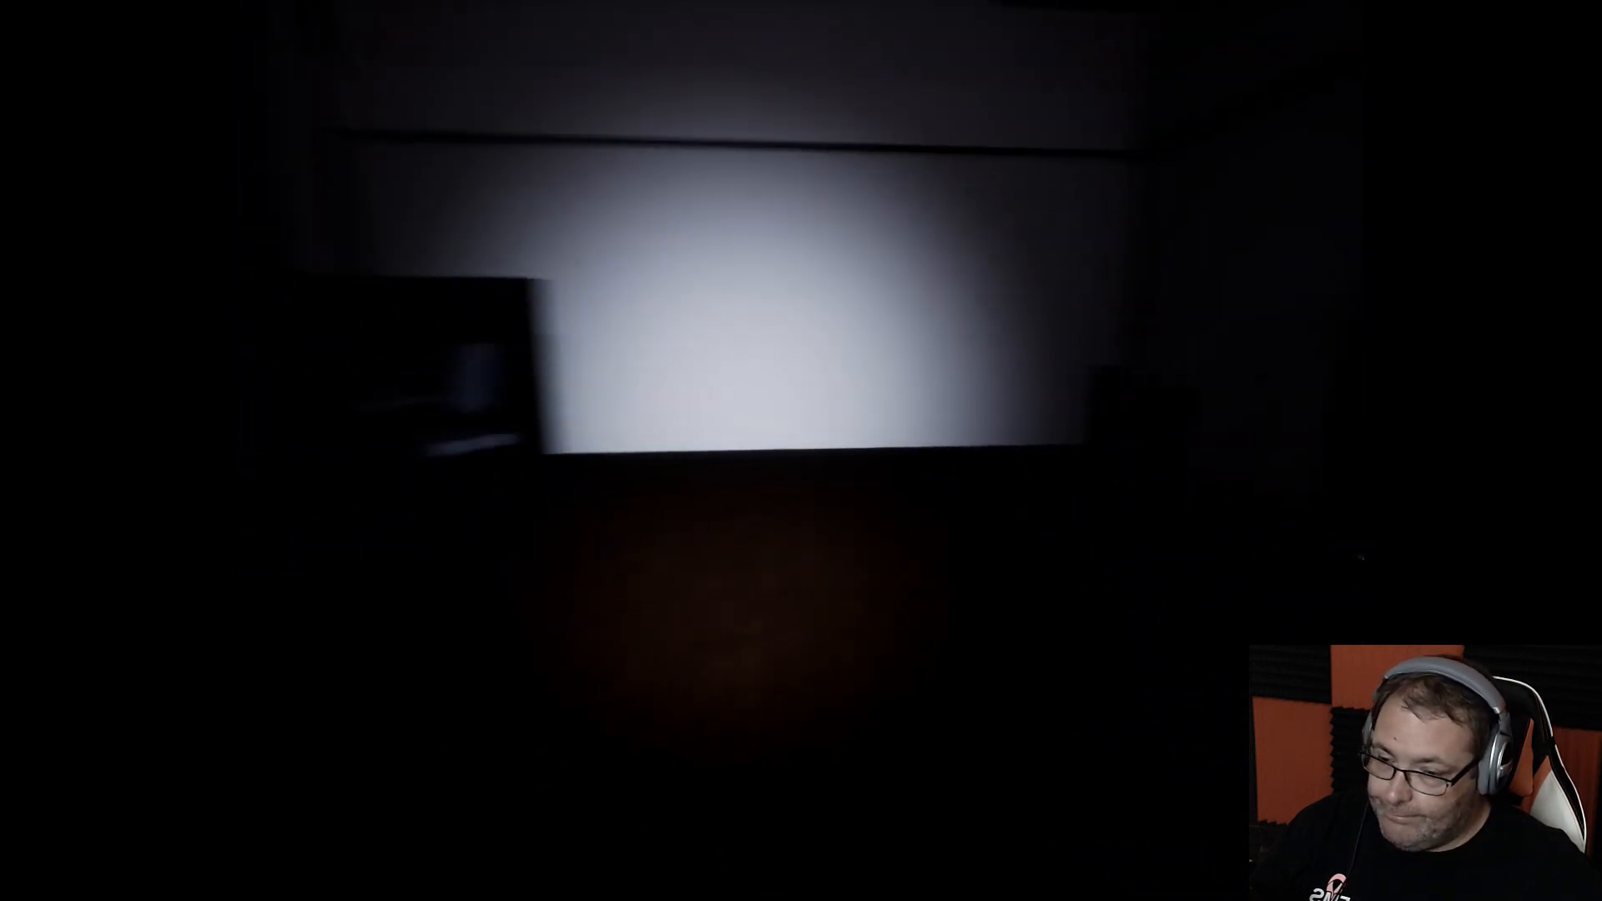
pyautogui.press('f')
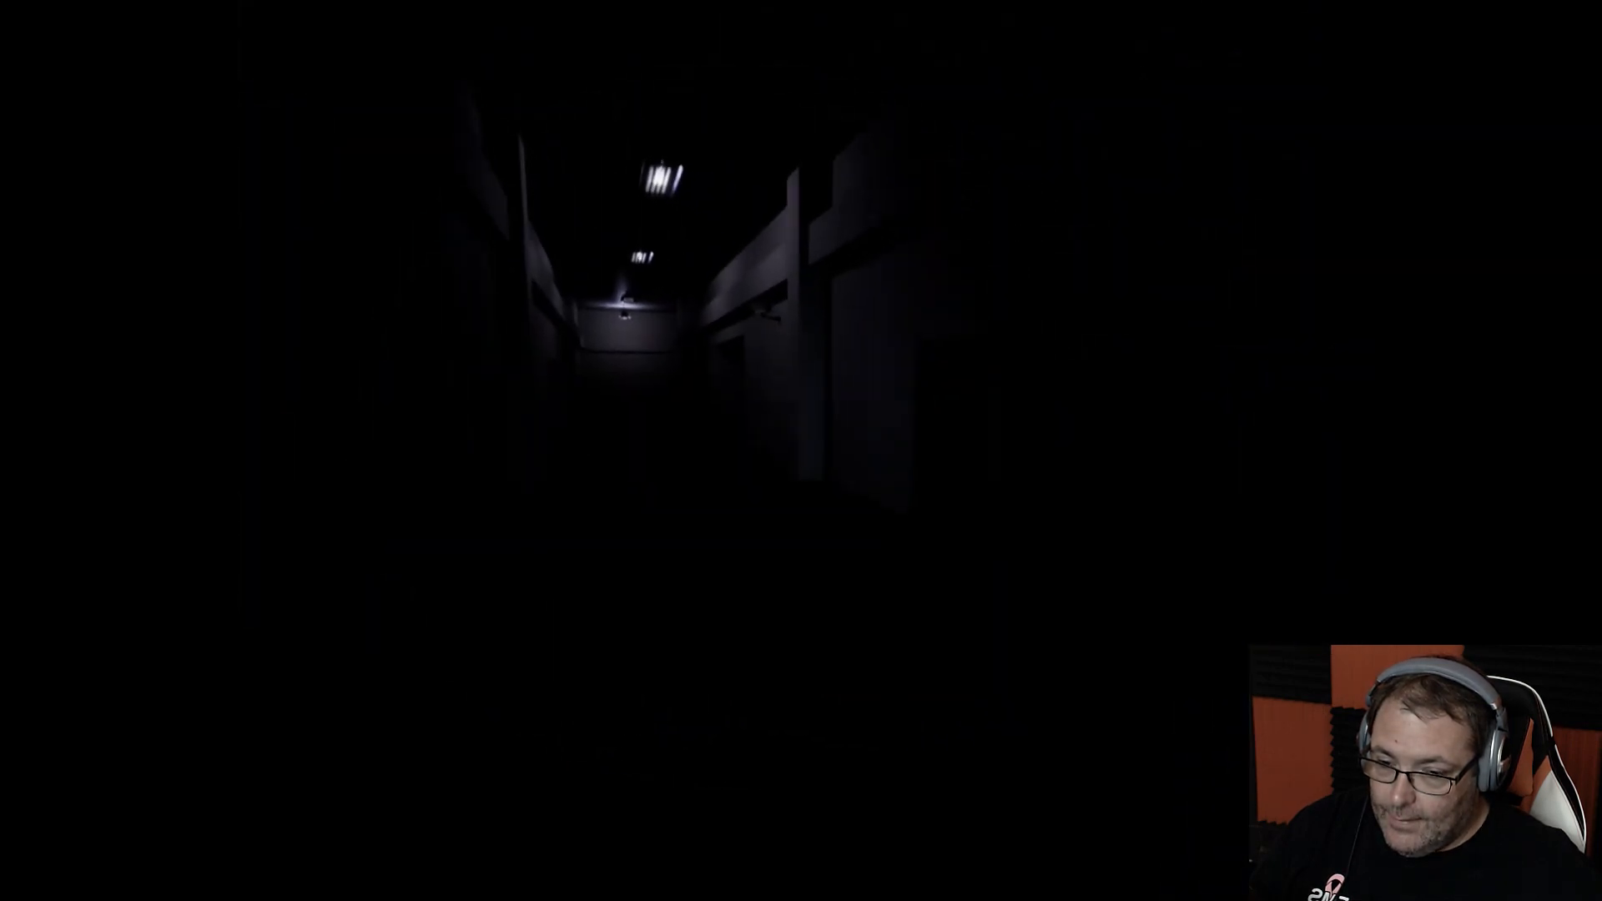
pyautogui.press('f')
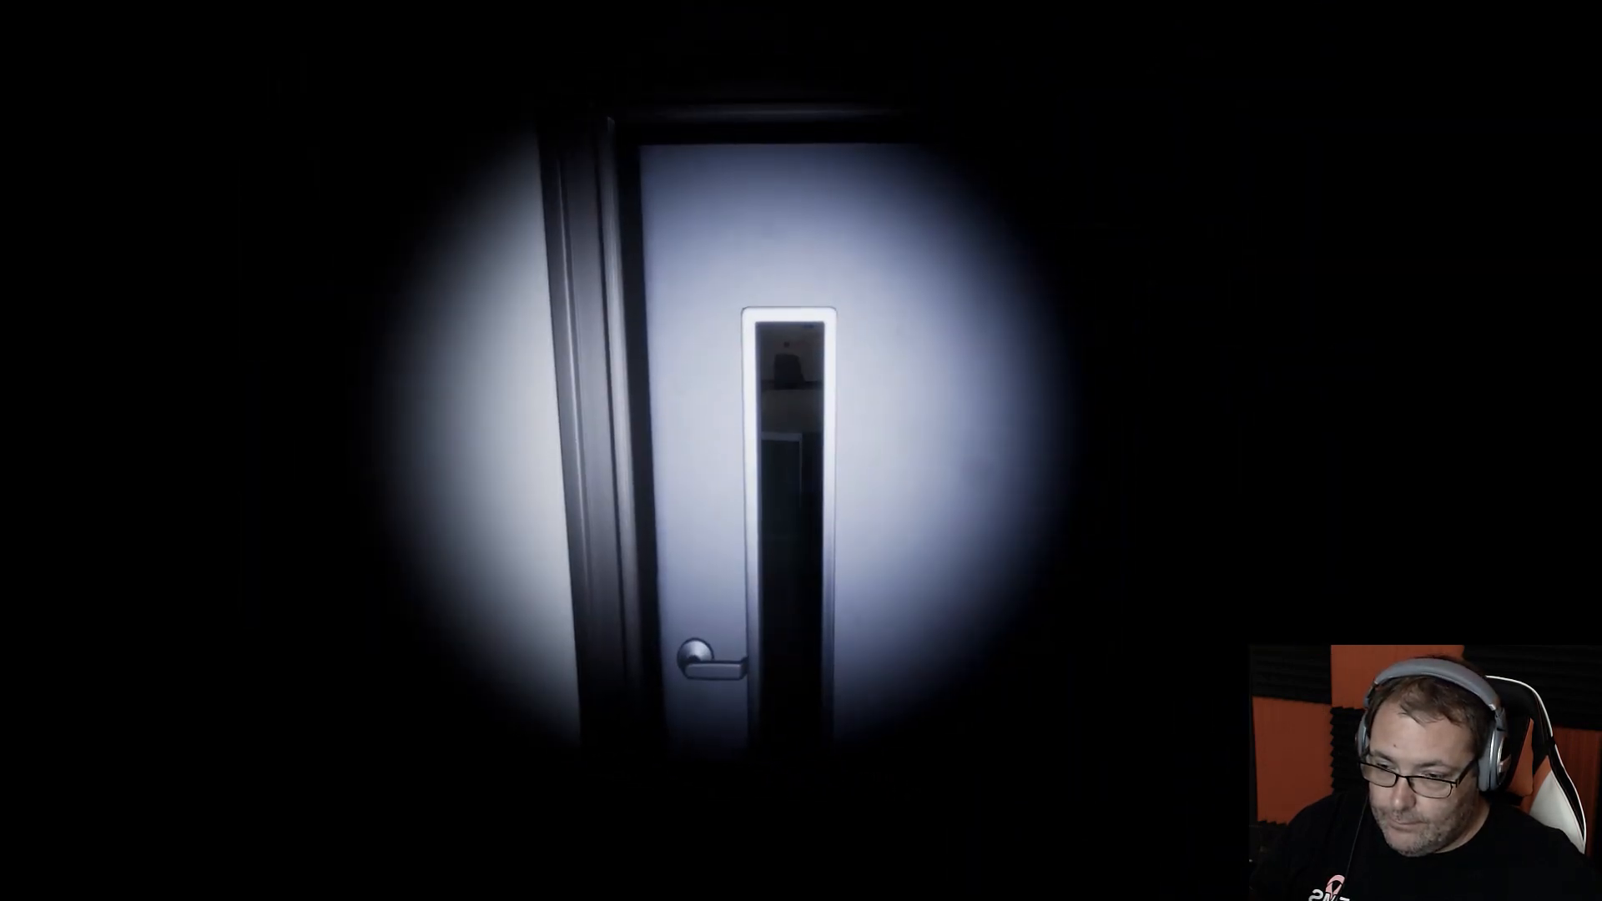
pyautogui.press('w')
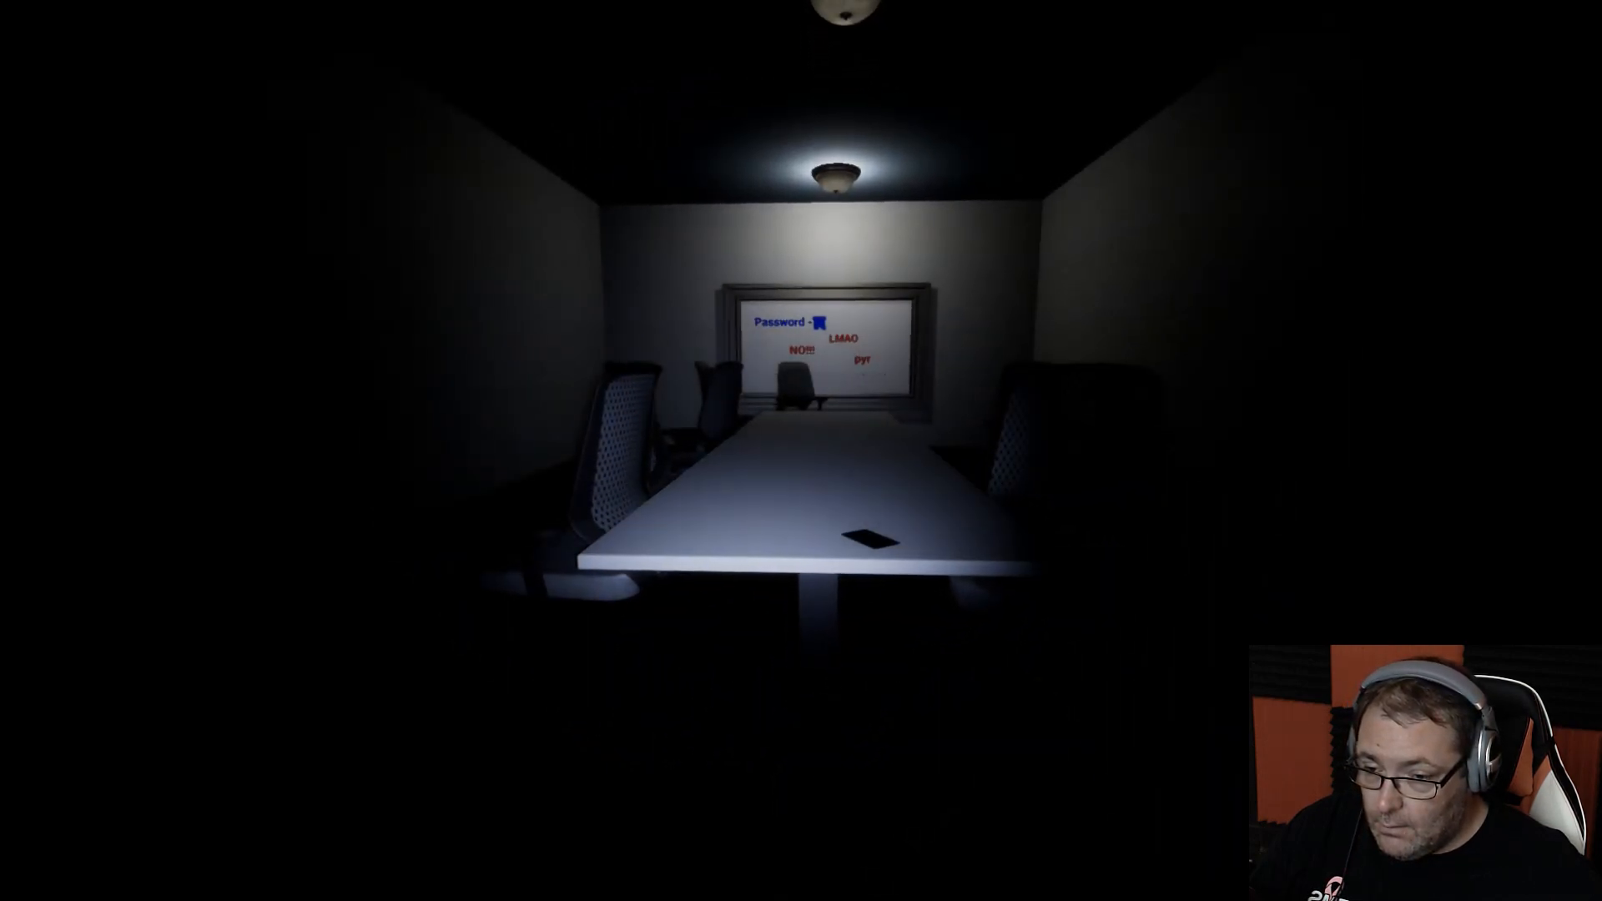
# Step: Follow the room's left wall to read the password board and head back to the doorway
pyautogui.press('a')
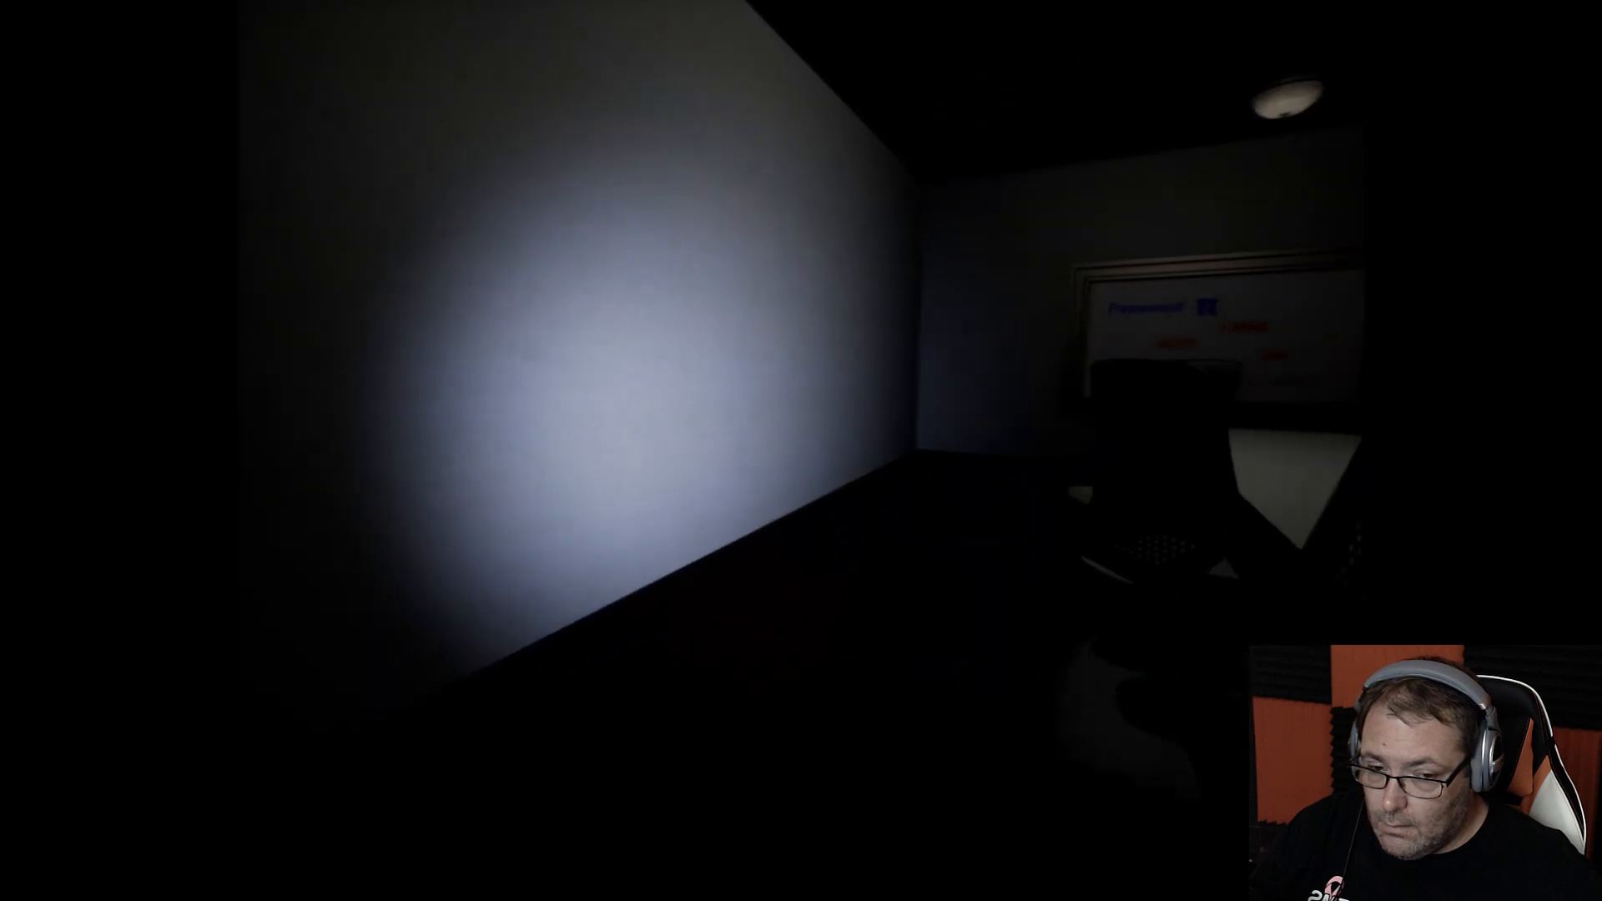
pyautogui.press('w')
pyautogui.press('w')
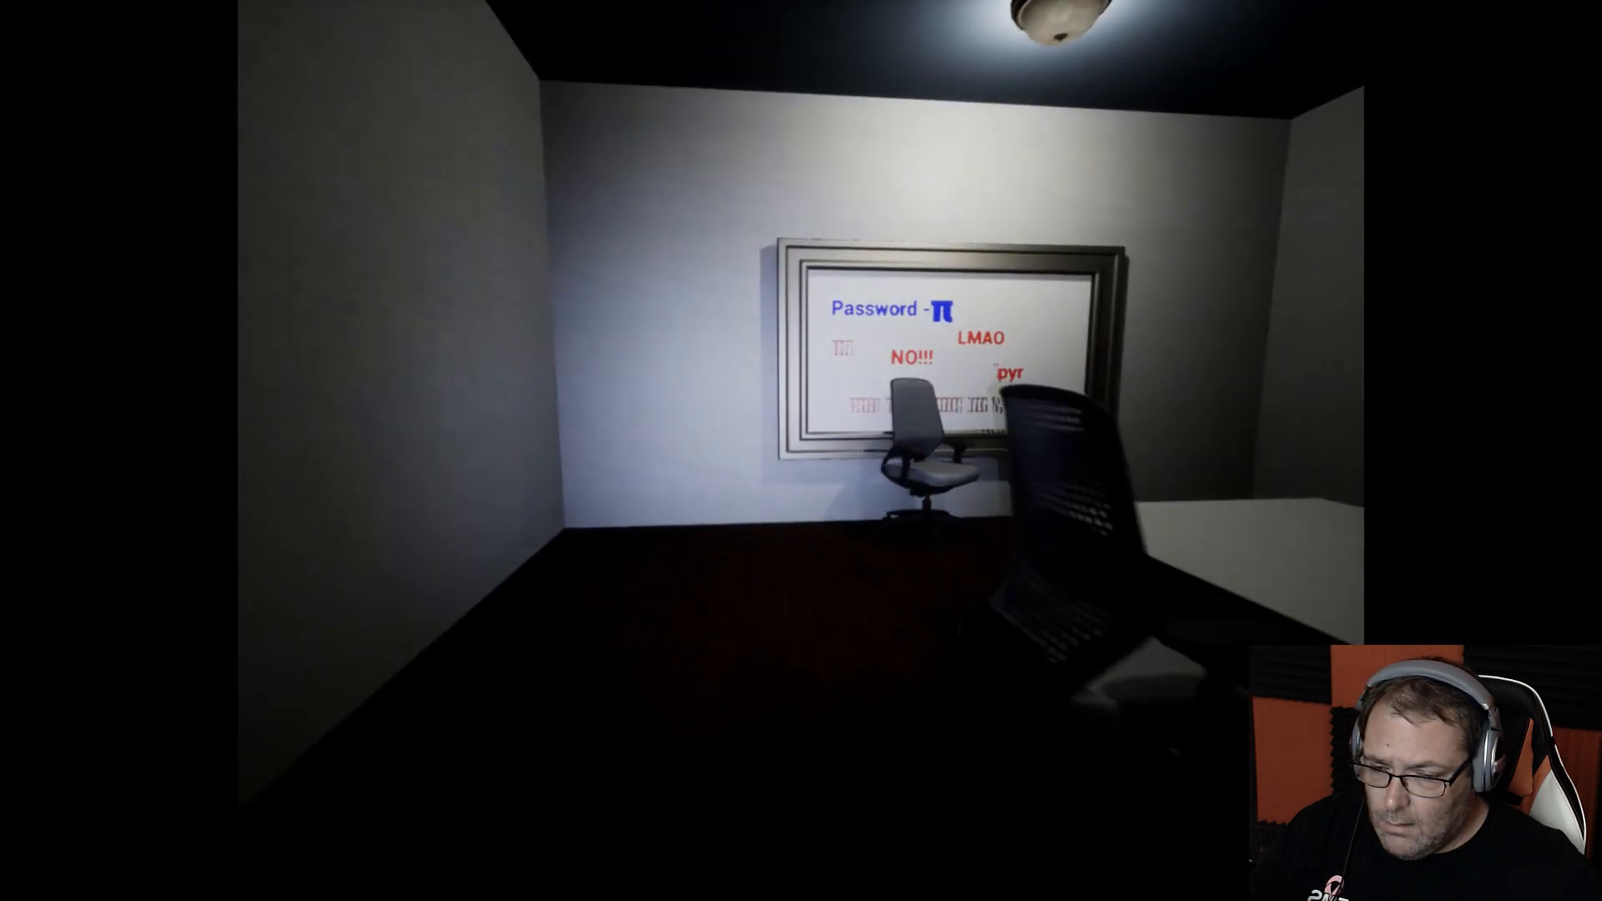
pyautogui.press('w')
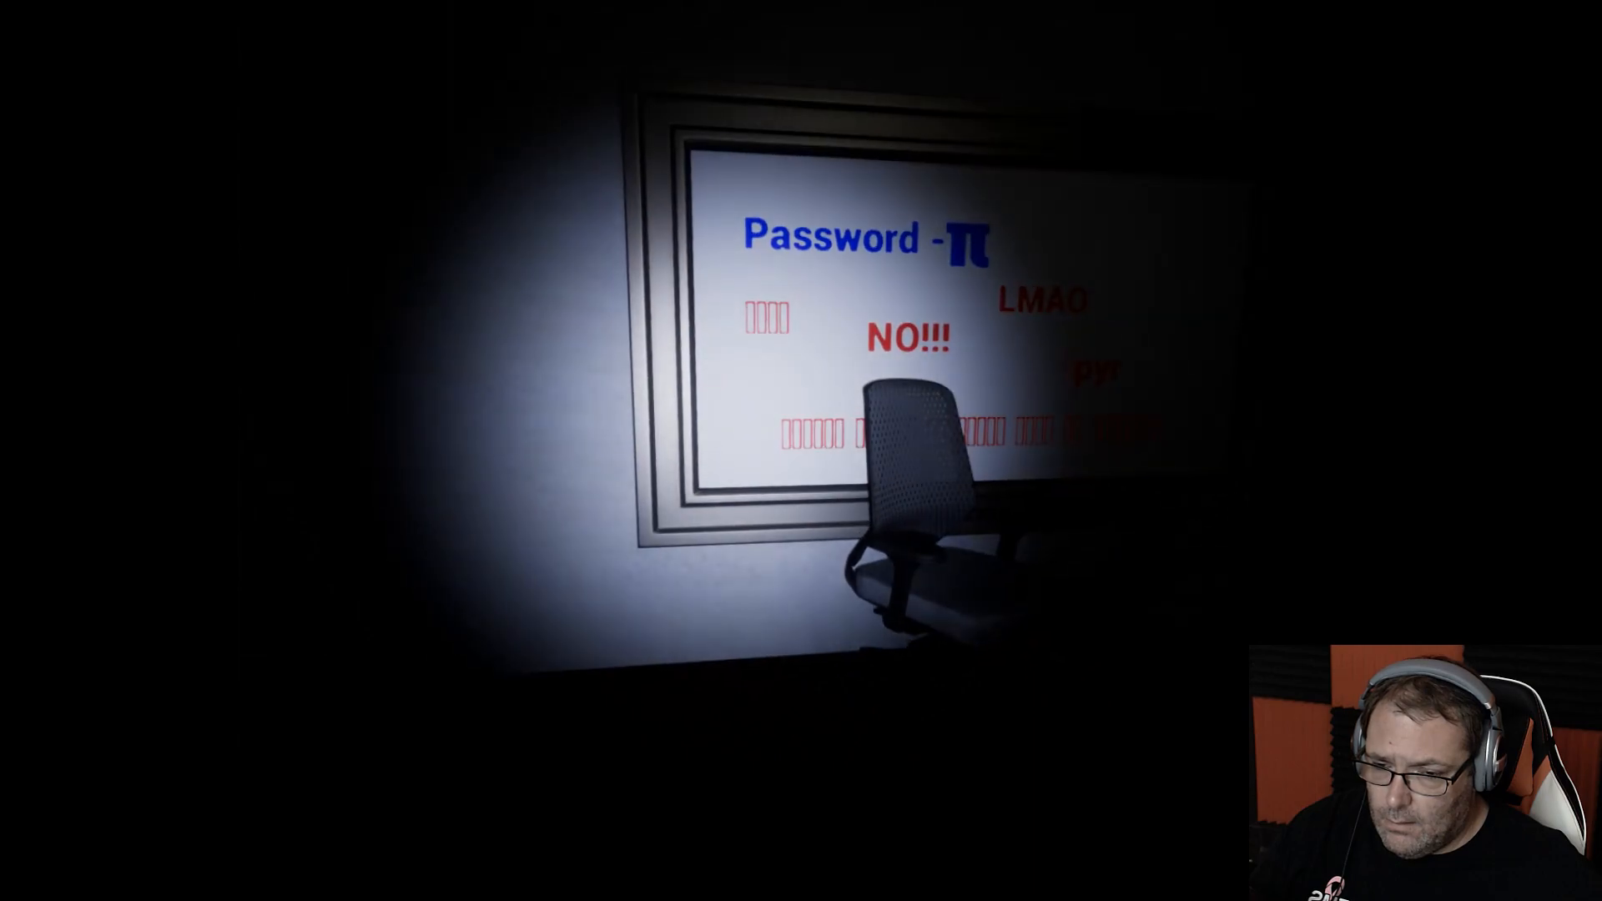
pyautogui.press('s')
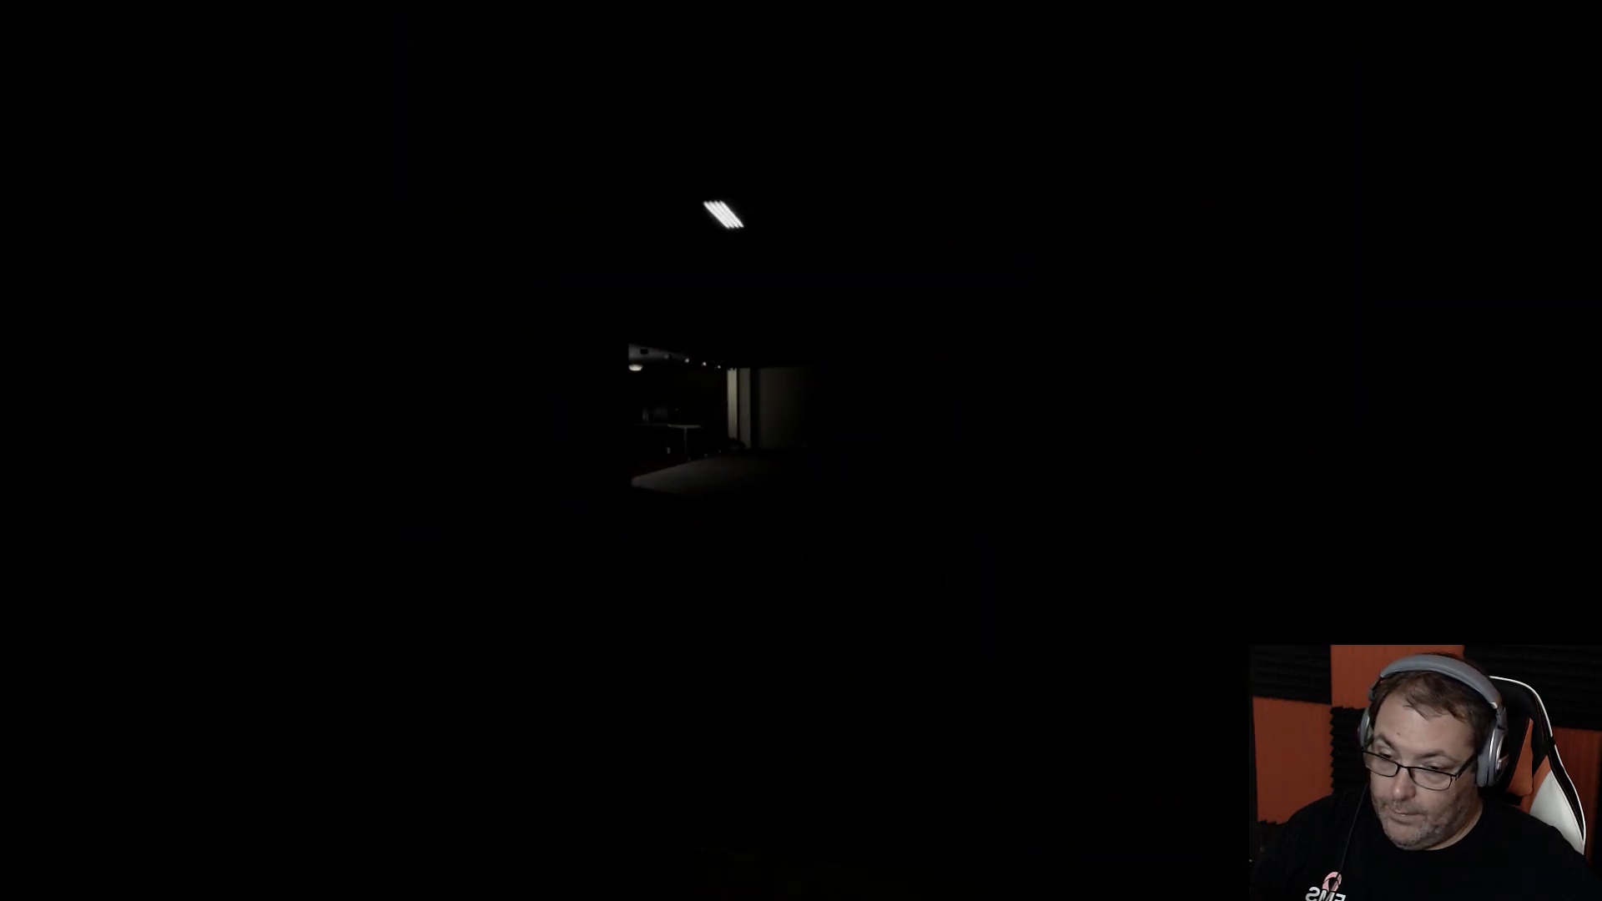
pyautogui.press('w')
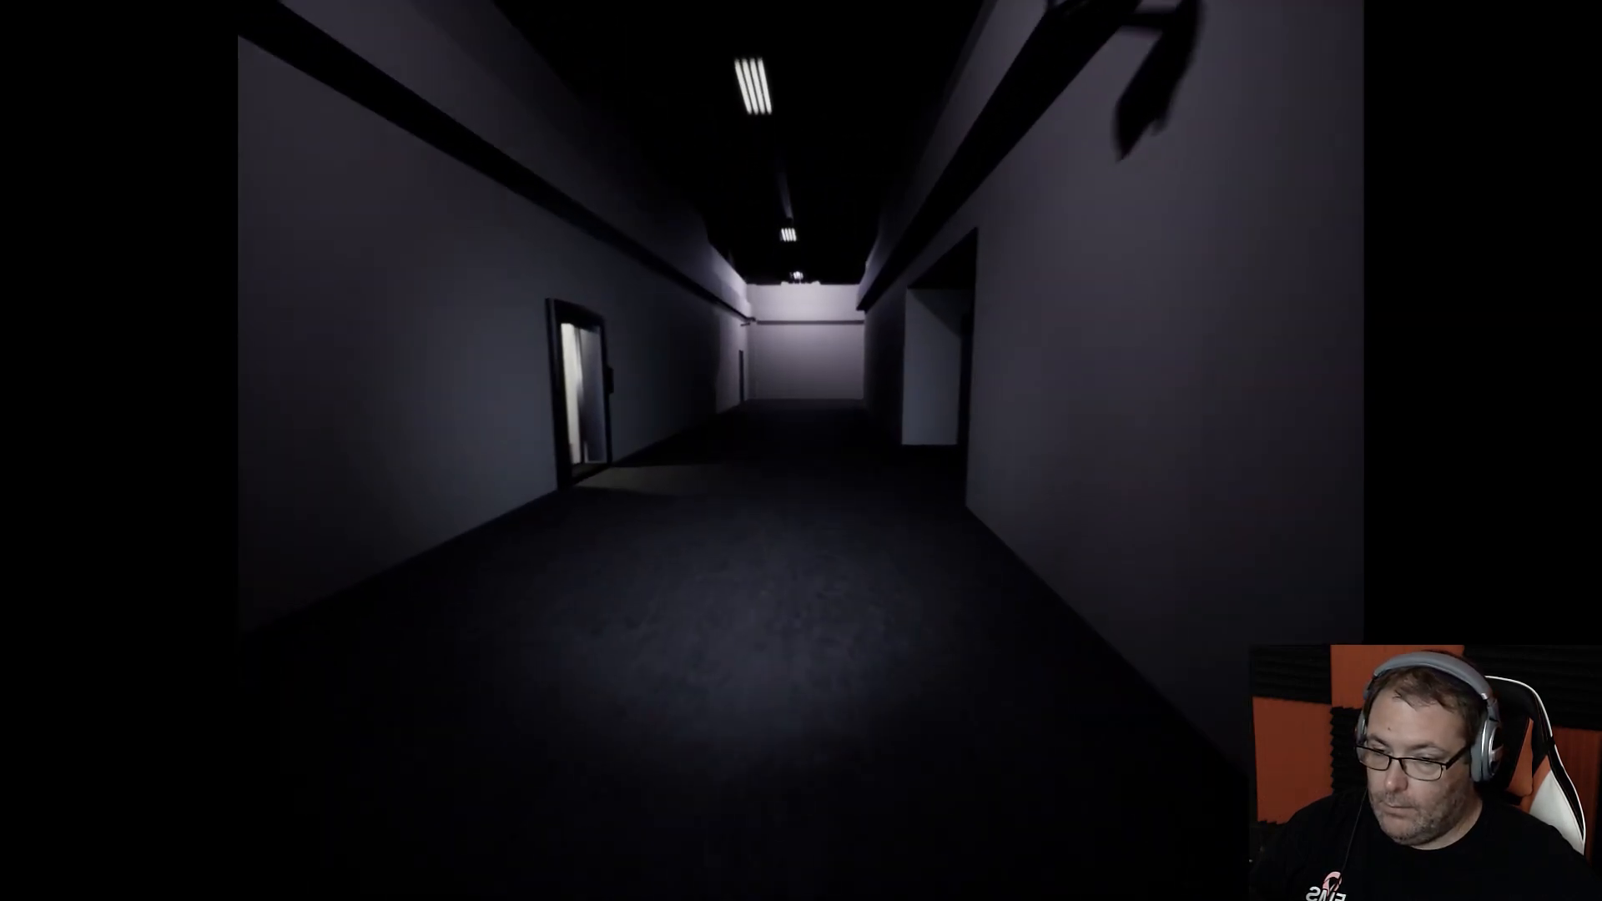
# Step: Wind through the dark and lit corridors into the bright room at the end
pyautogui.press('w')
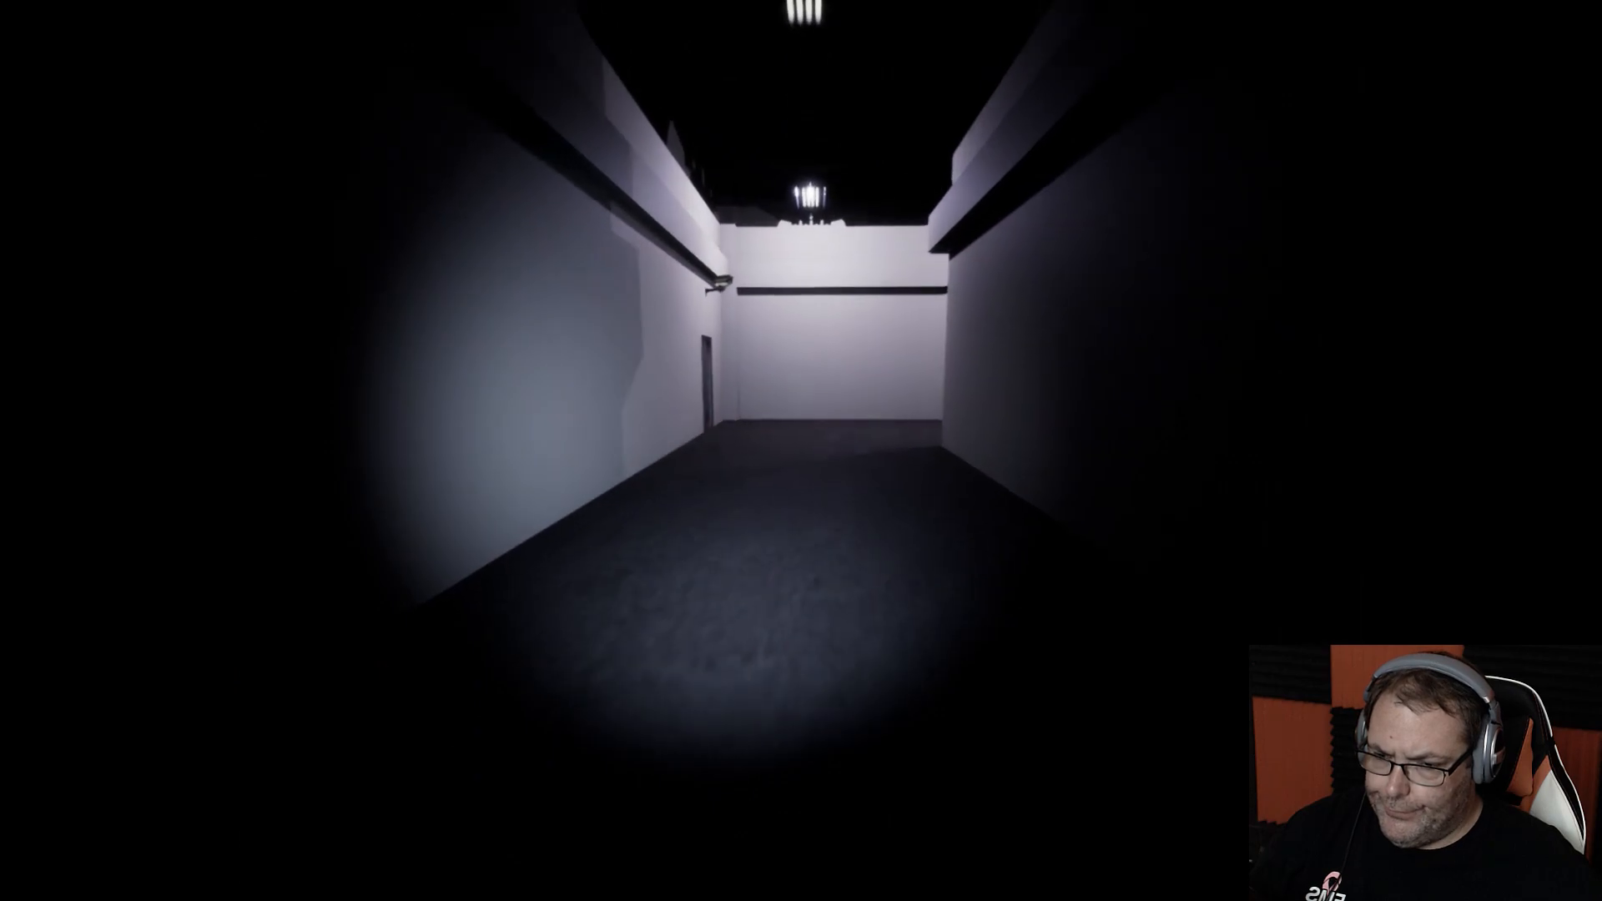
pyautogui.press('w')
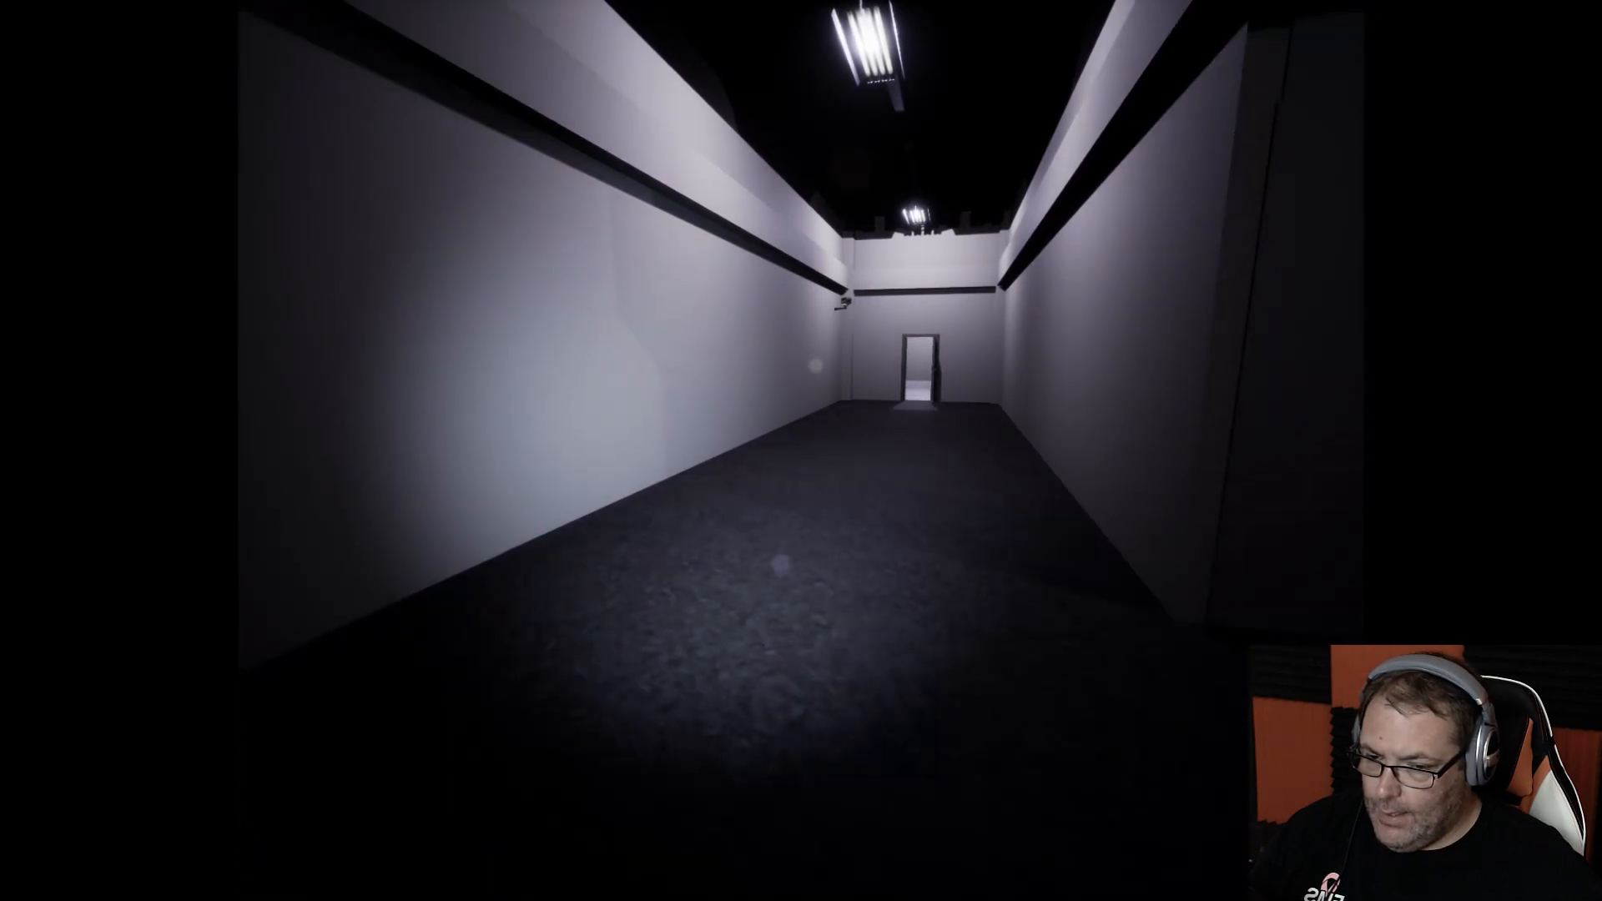
pyautogui.press('w')
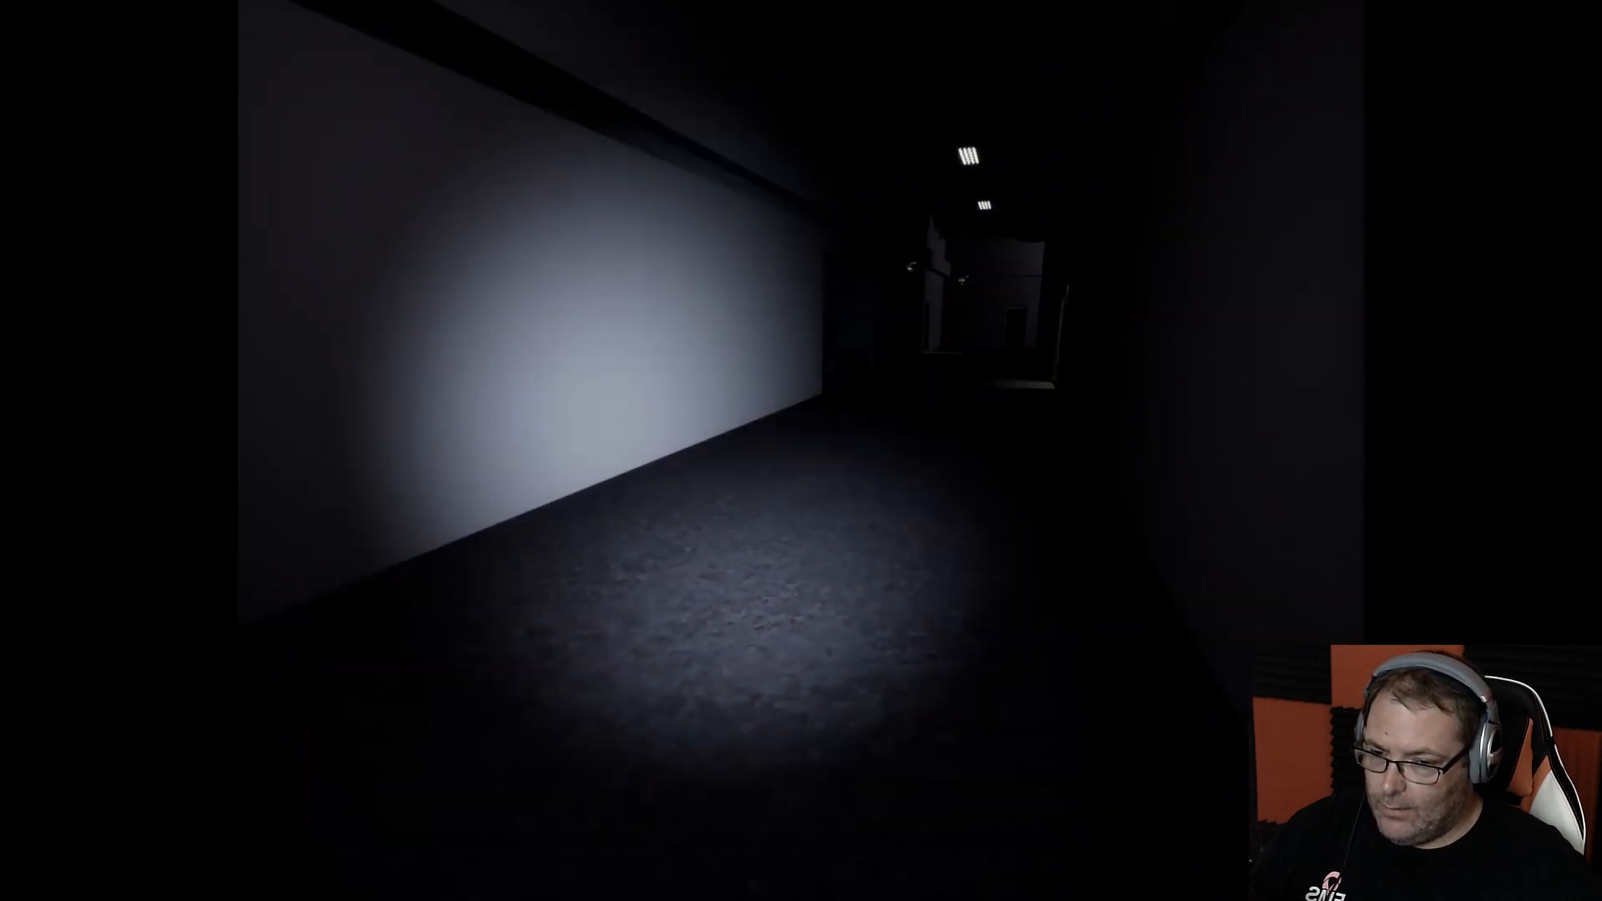
pyautogui.press('w')
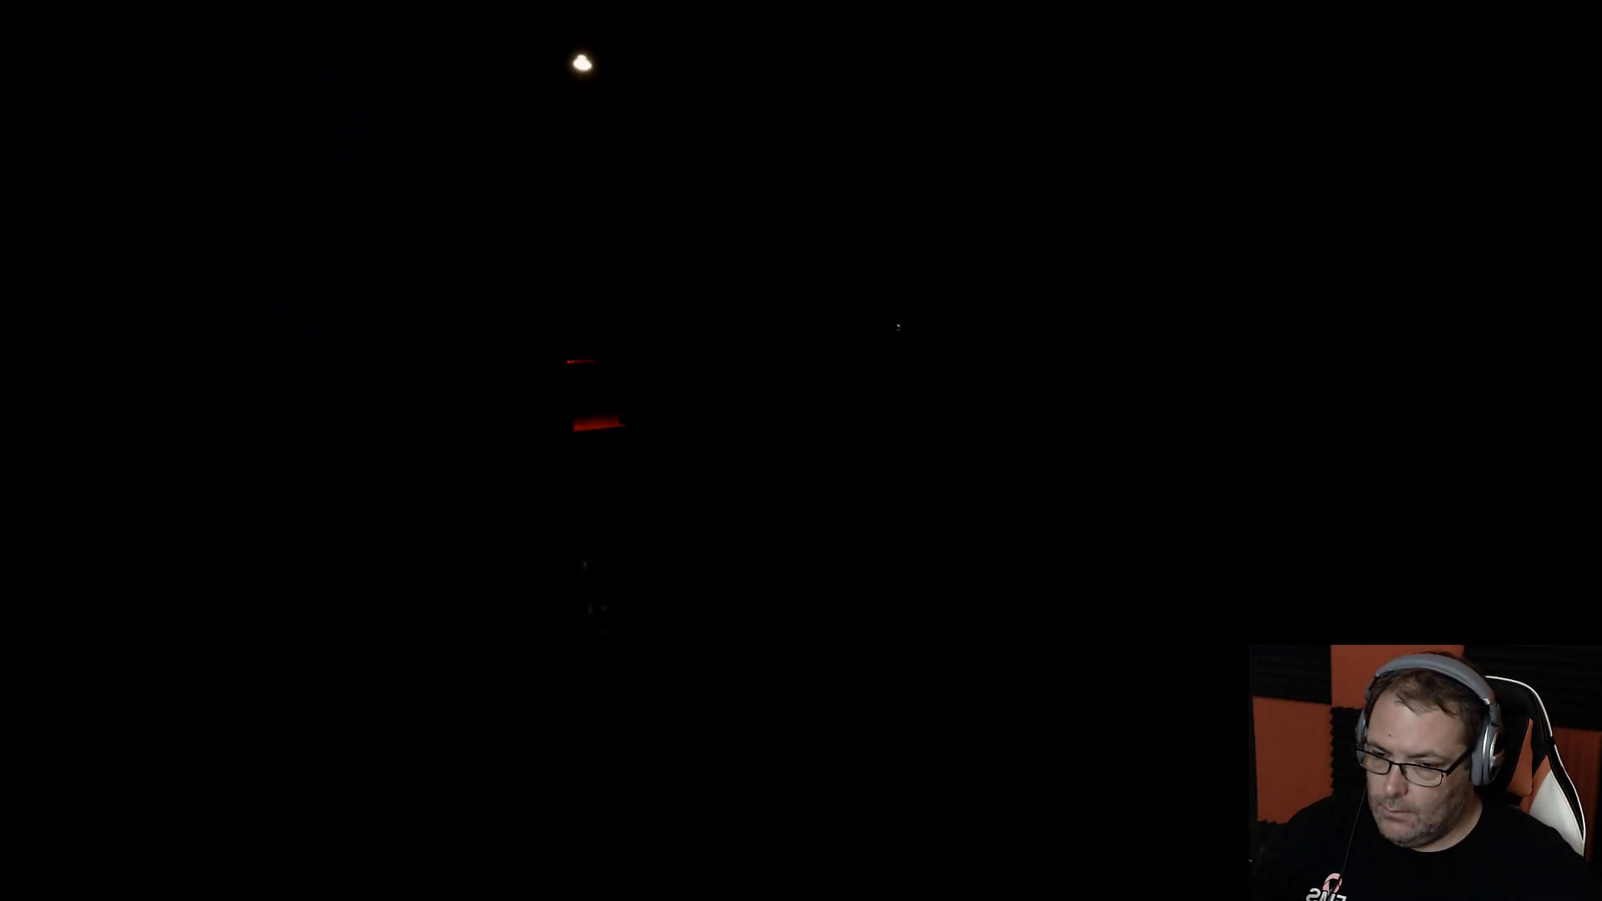
pyautogui.press('w')
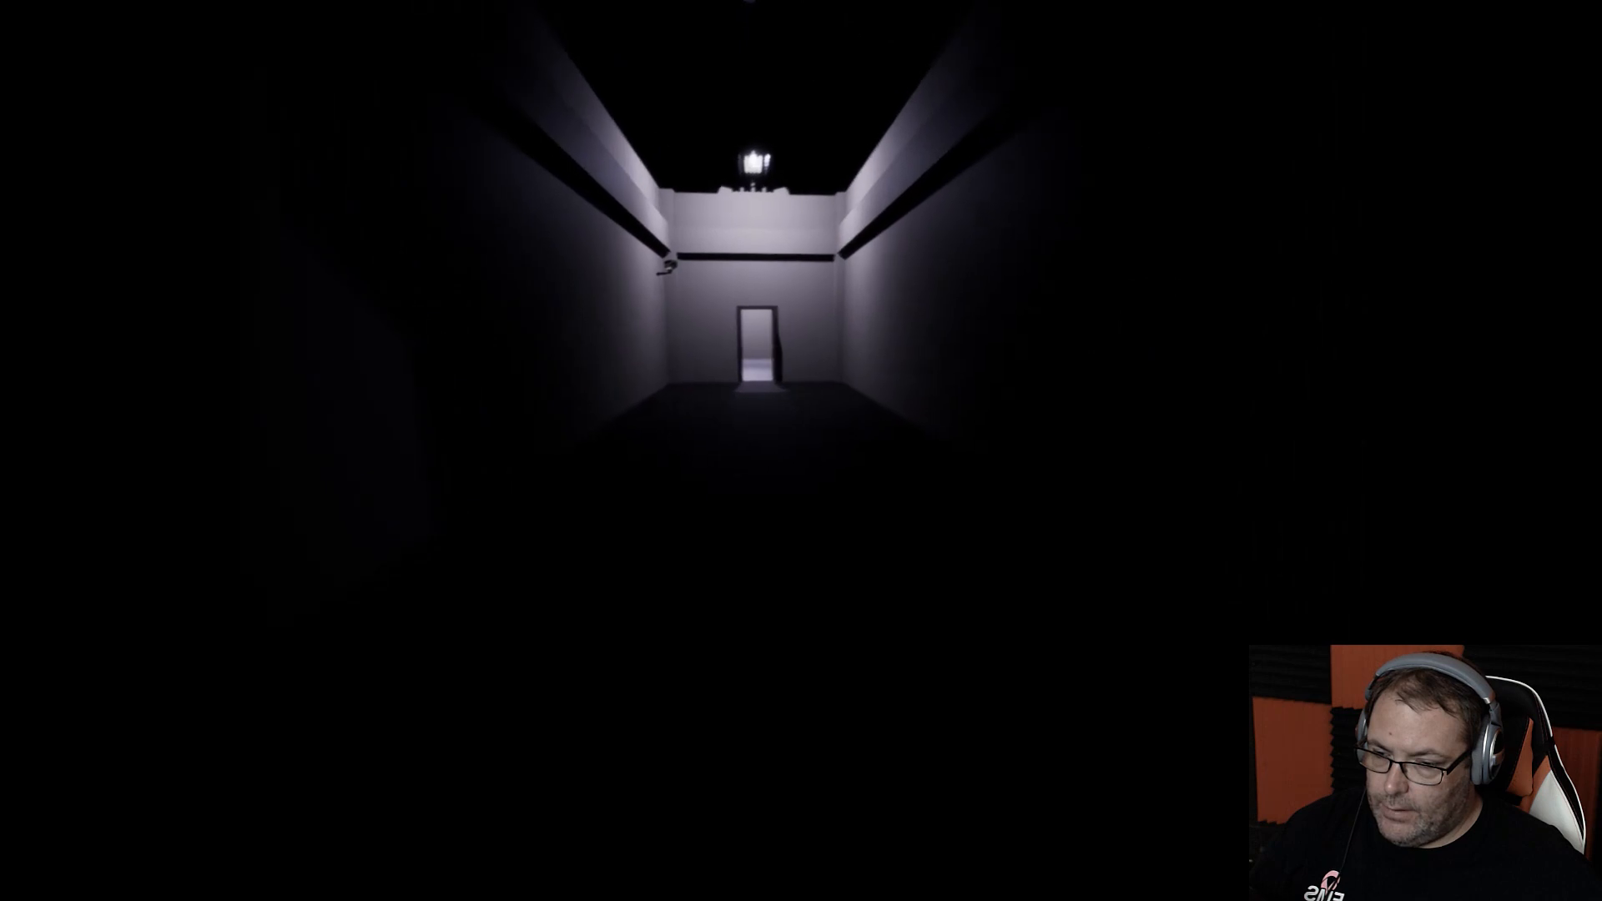
pyautogui.press('w')
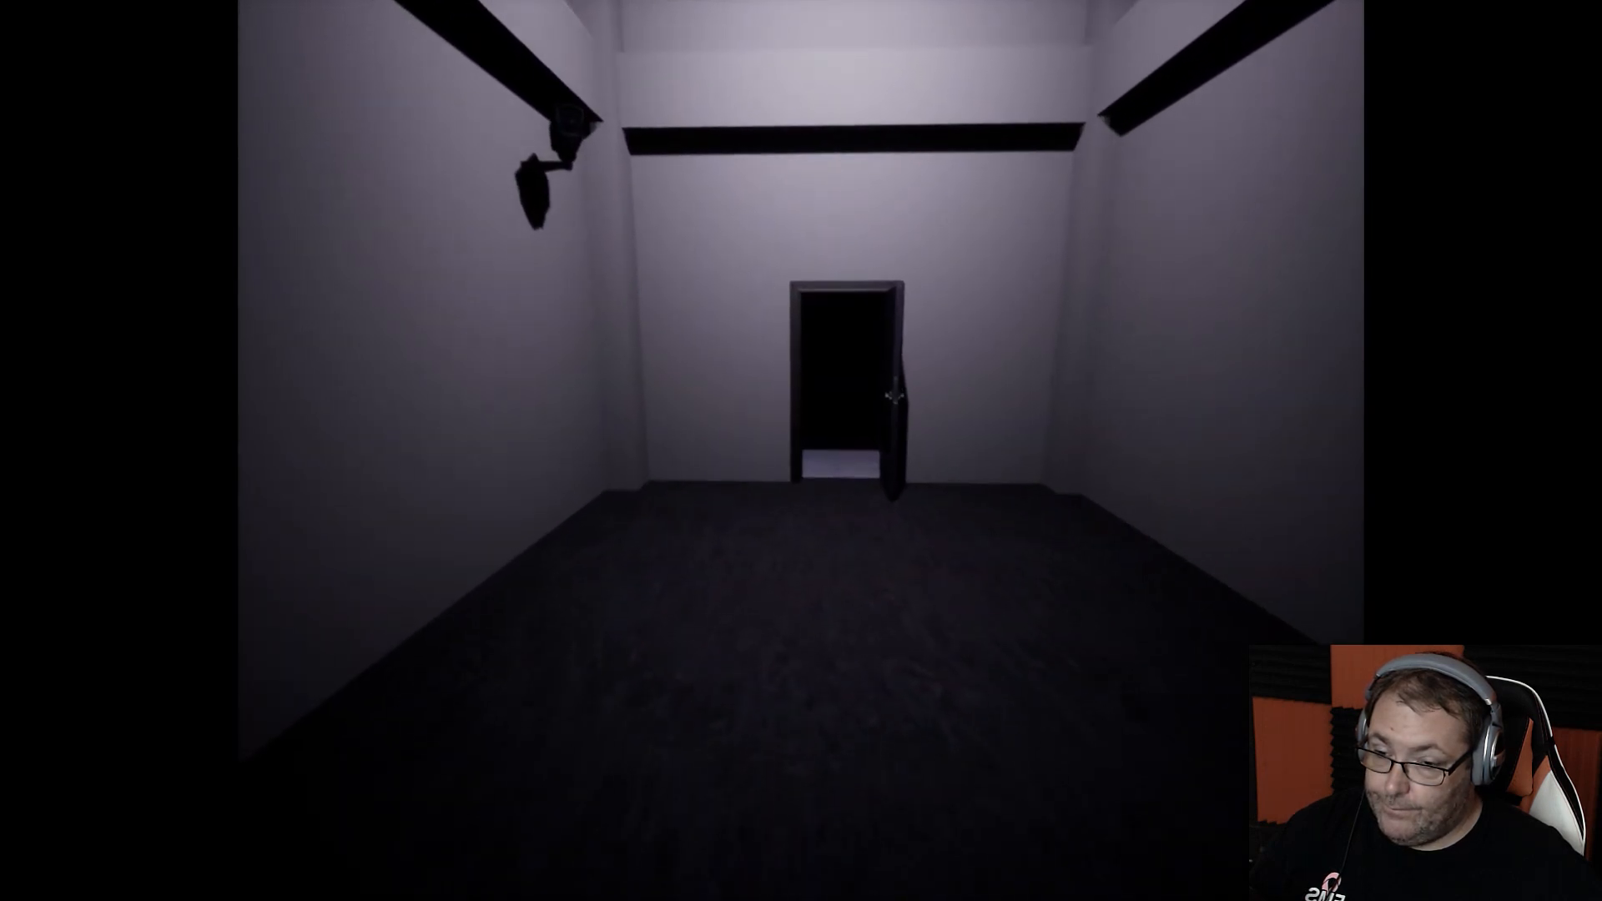
pyautogui.press('w')
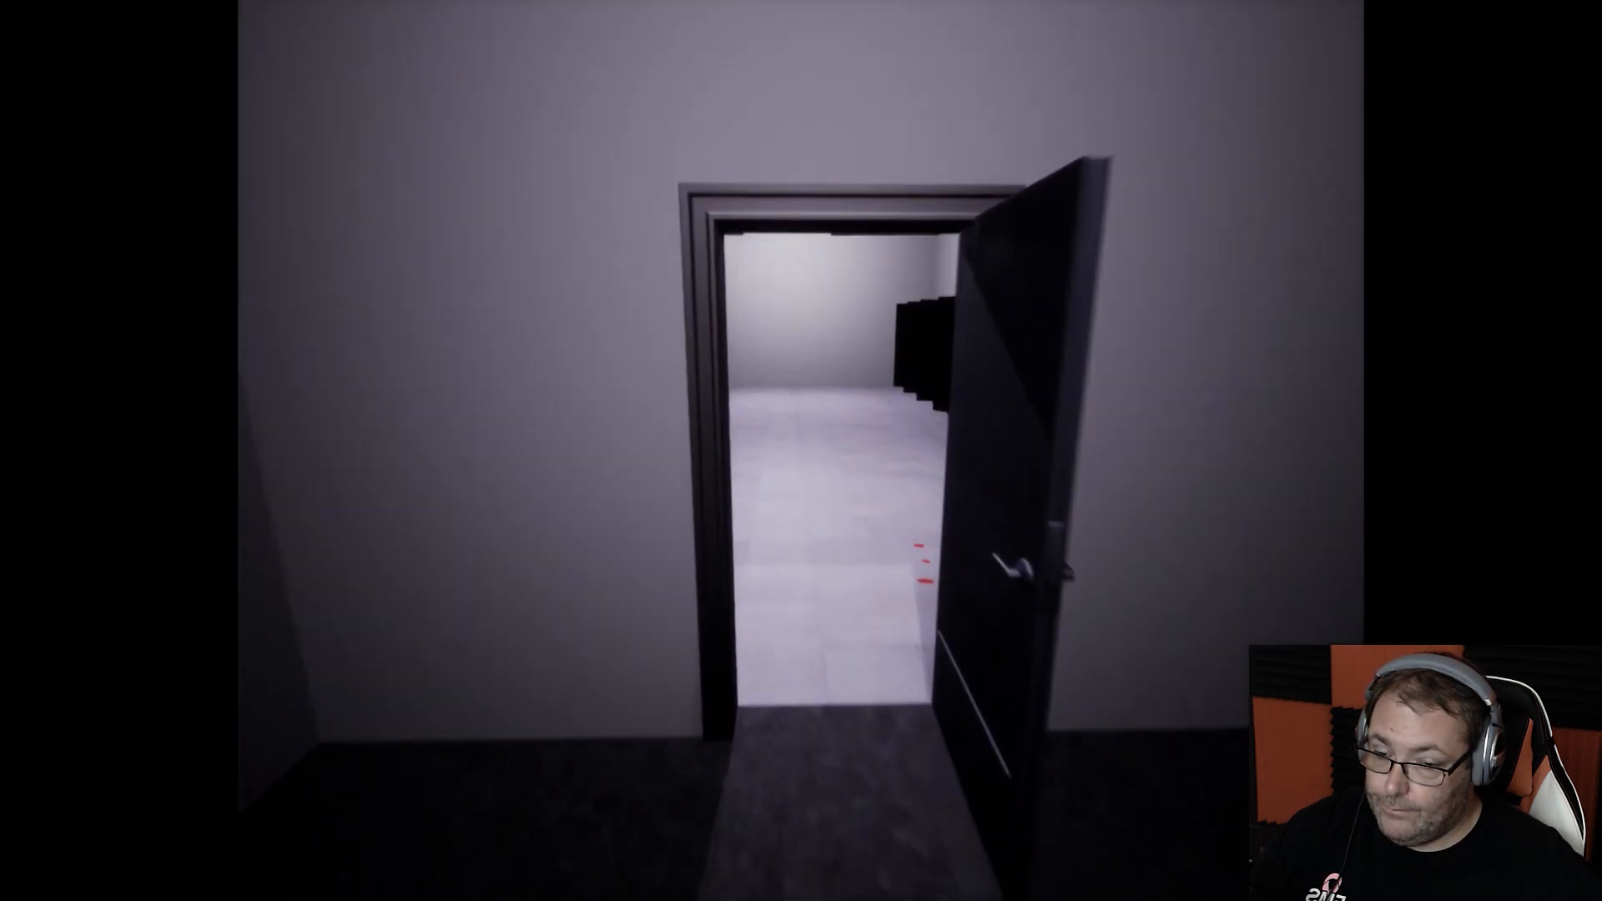
pyautogui.press('w')
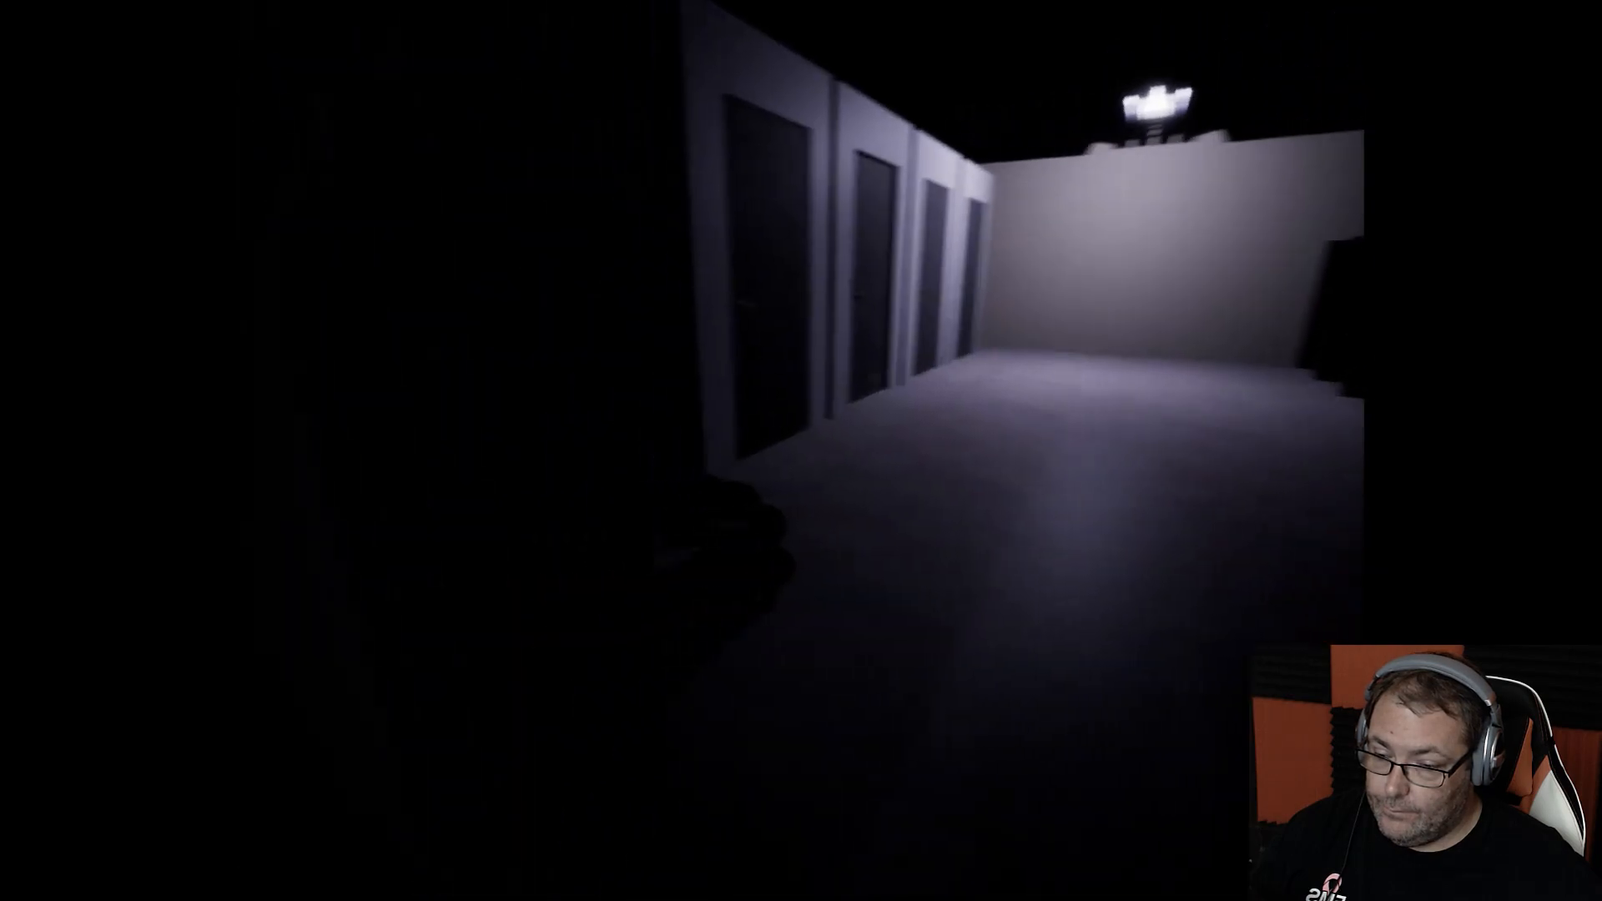
# Step: Look over the bloody bodies and sinks, reach the red-lit desk and pick up the phone
pyautogui.press('f')
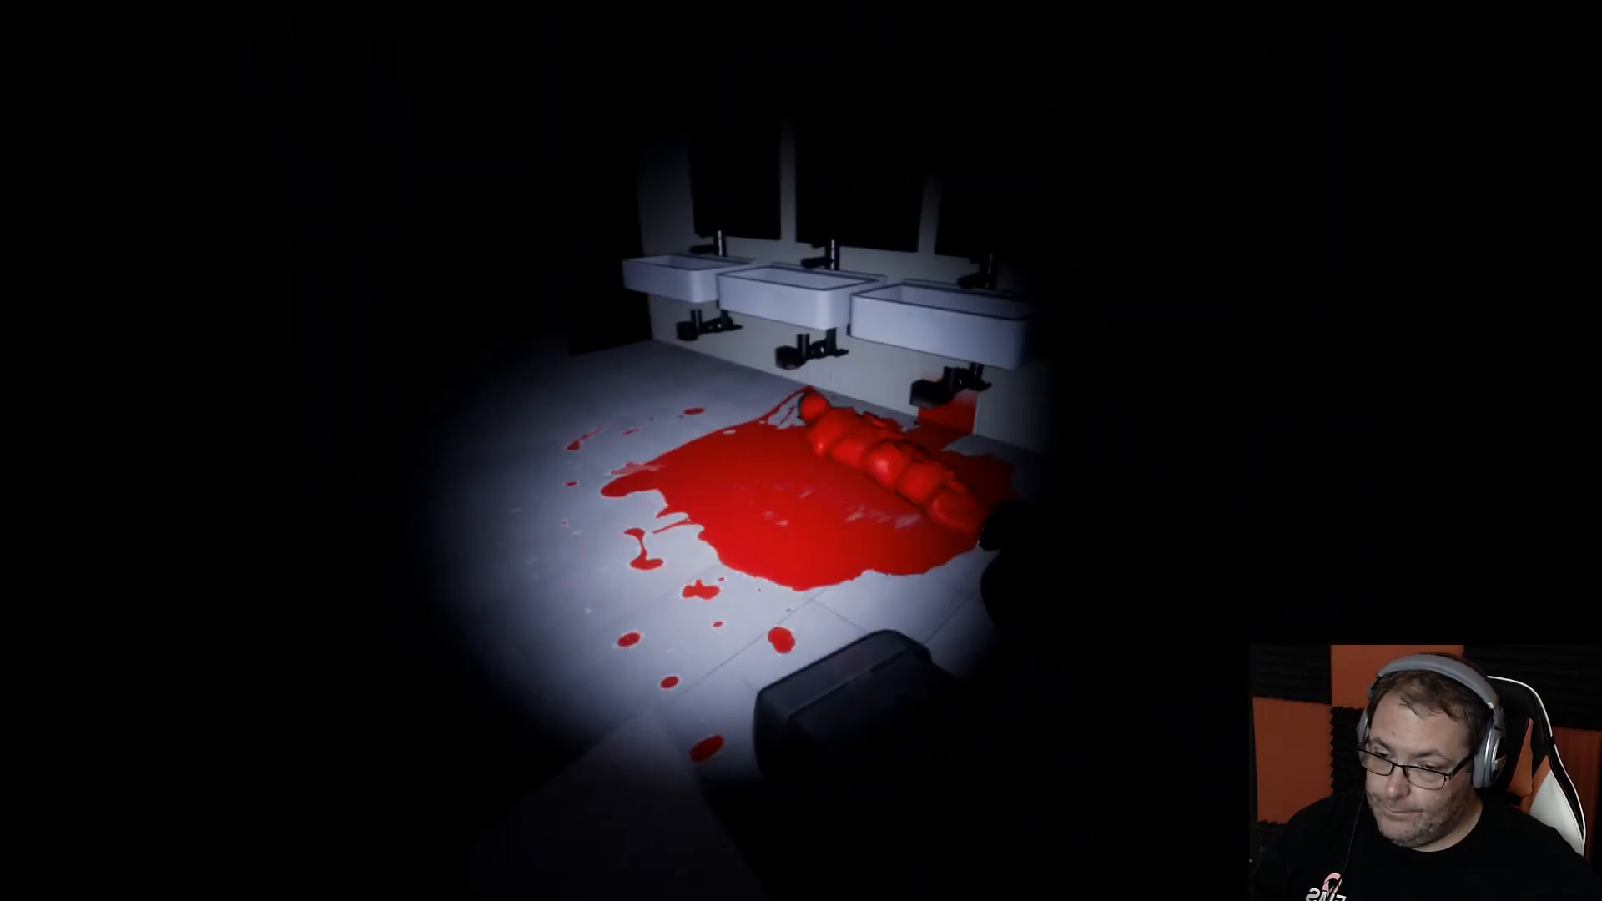
pyautogui.press('w')
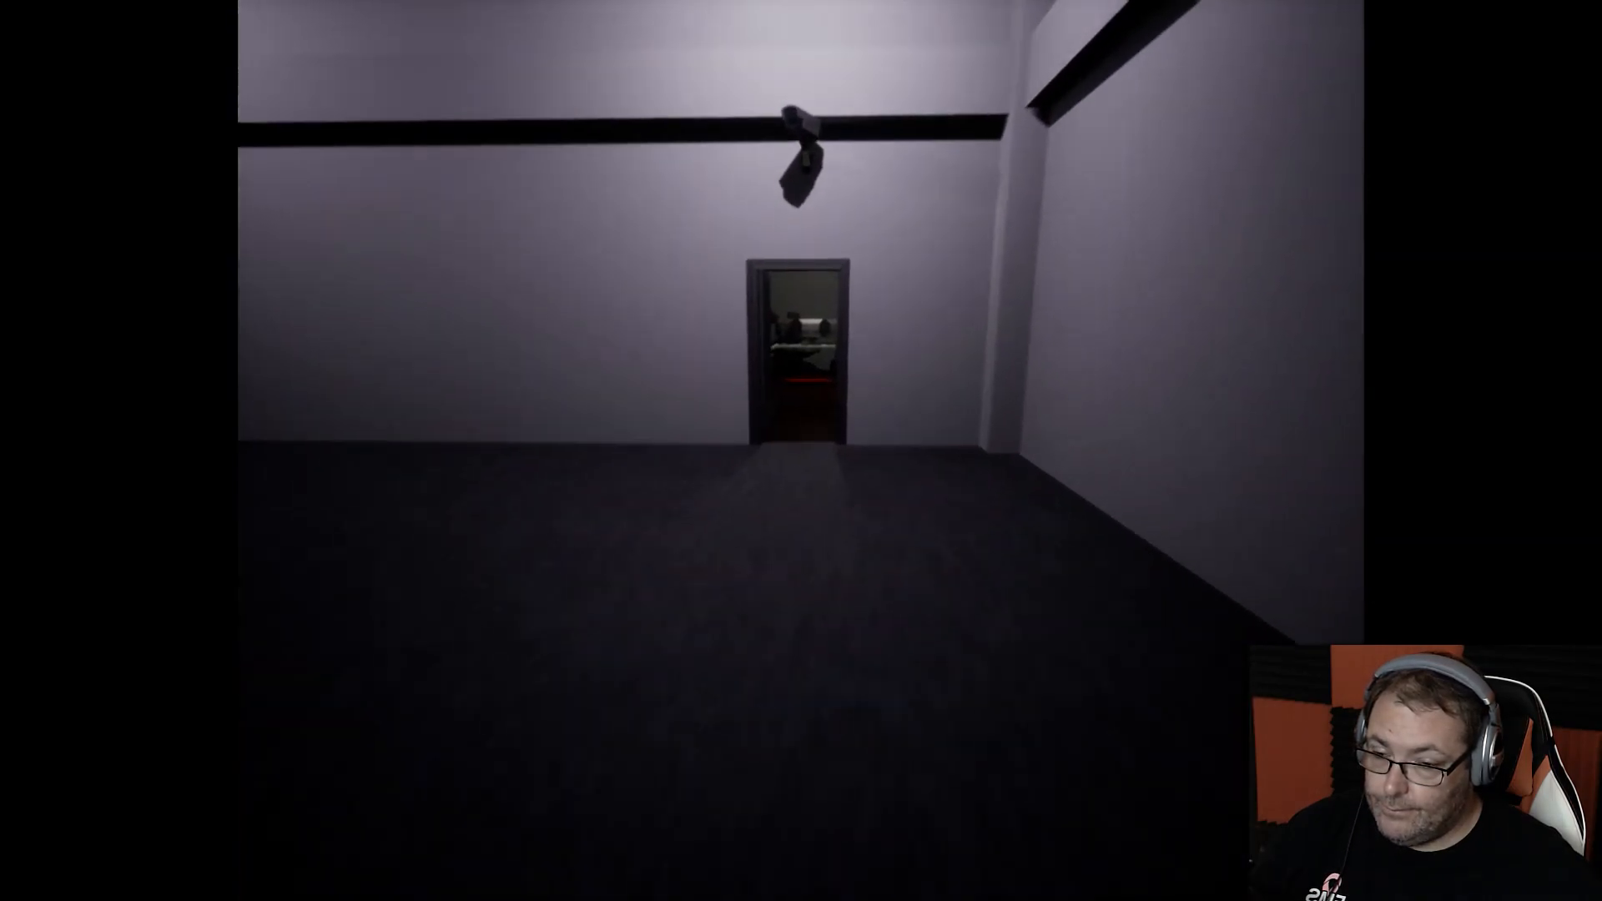
pyautogui.press('w')
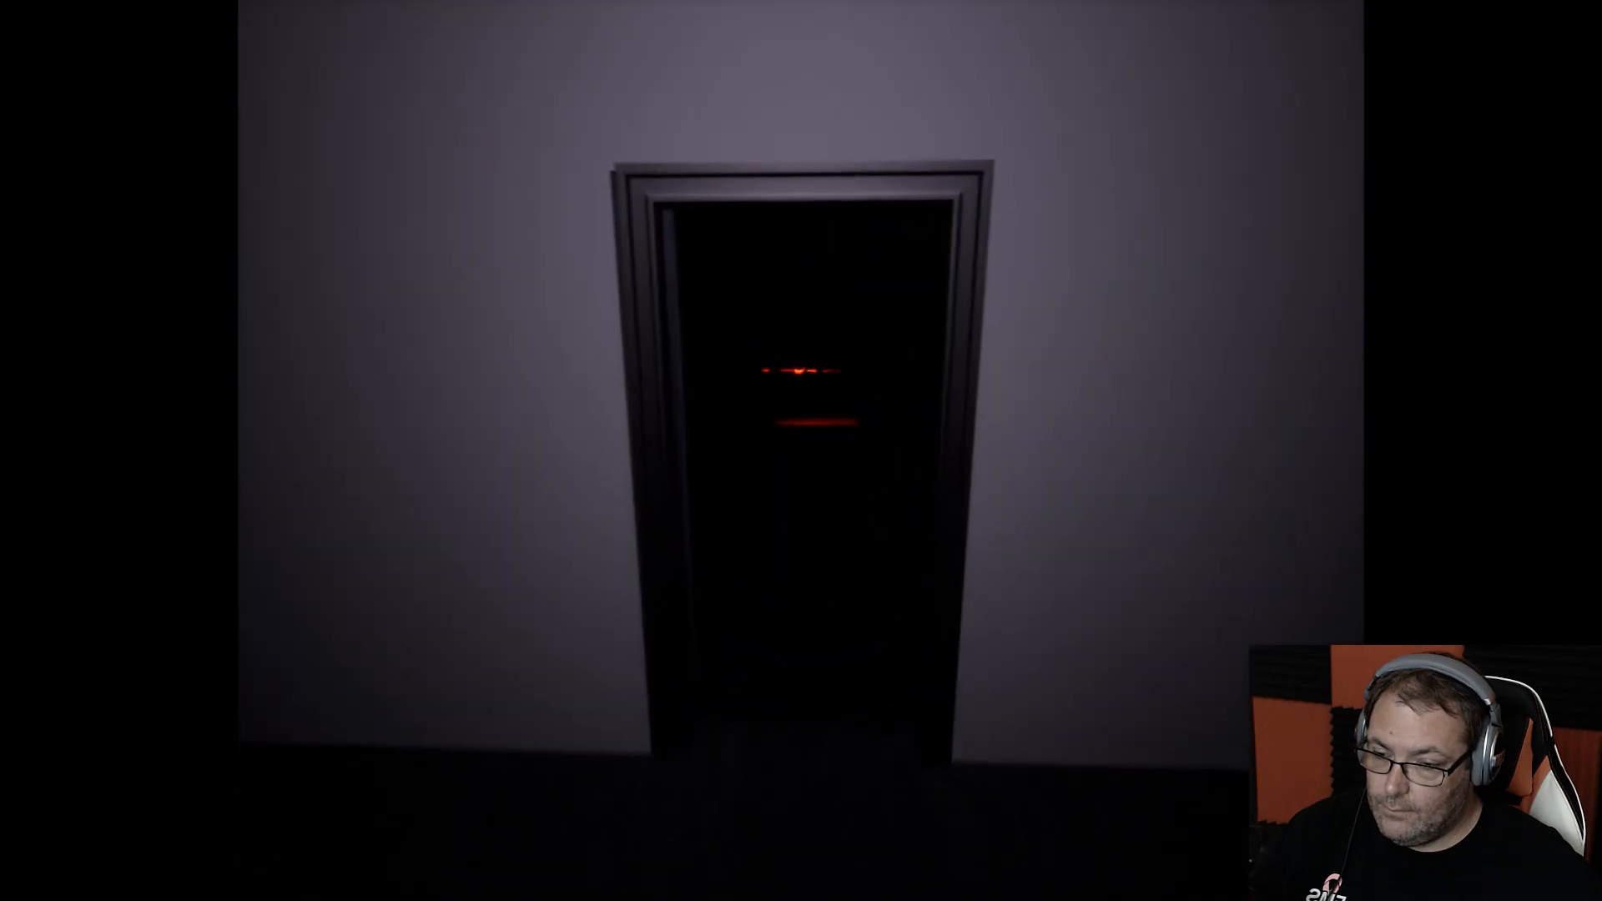
pyautogui.press('w')
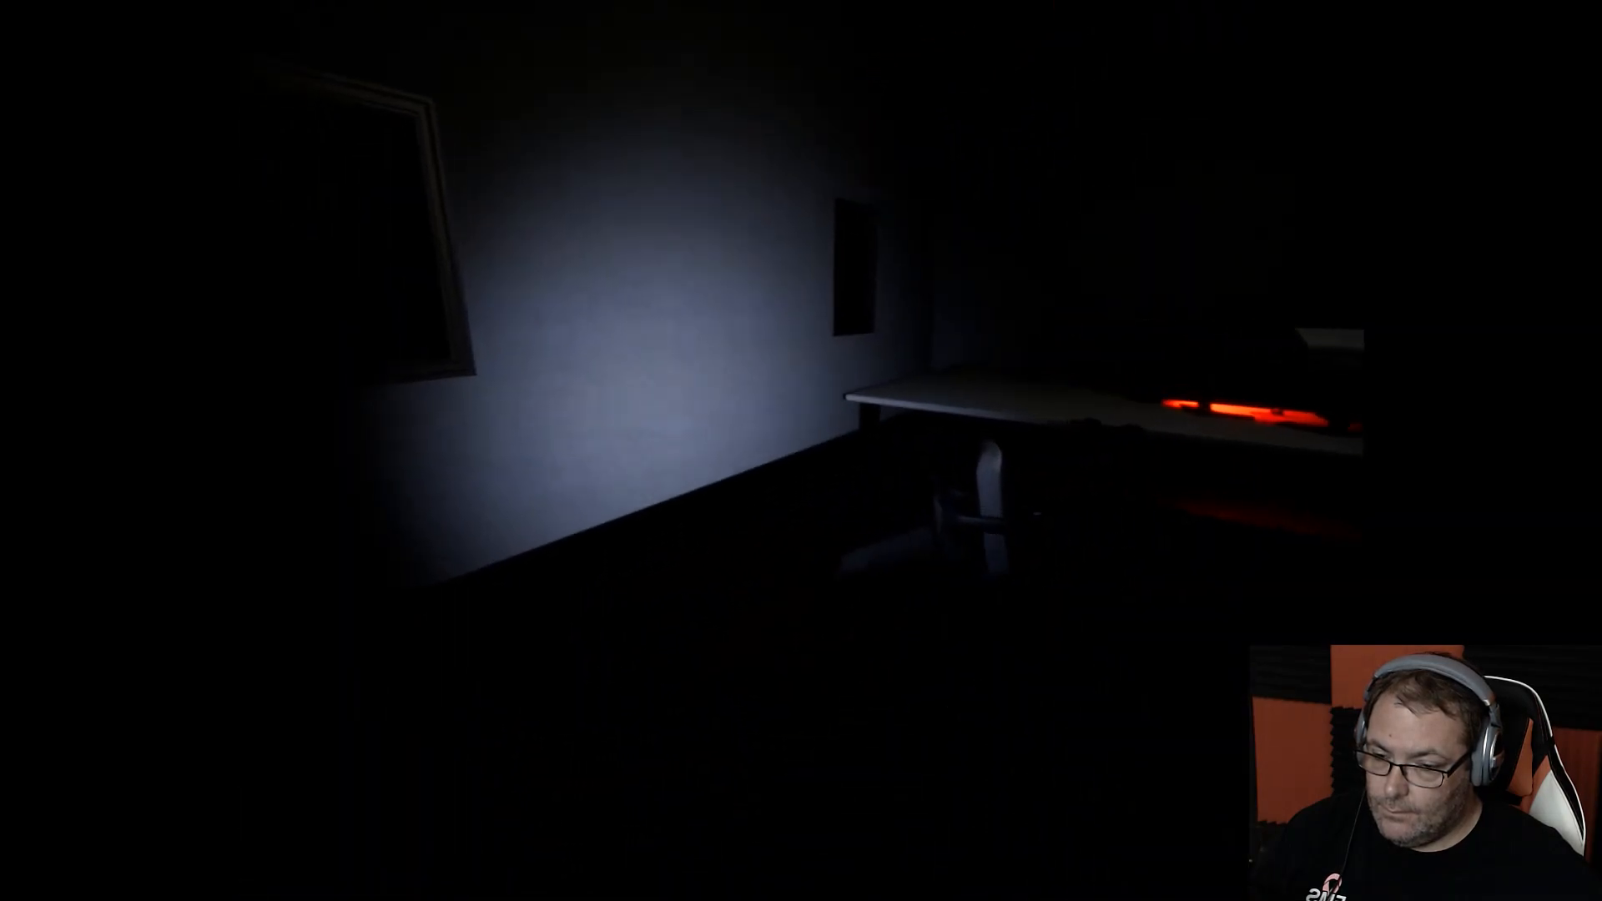
pyautogui.press('w')
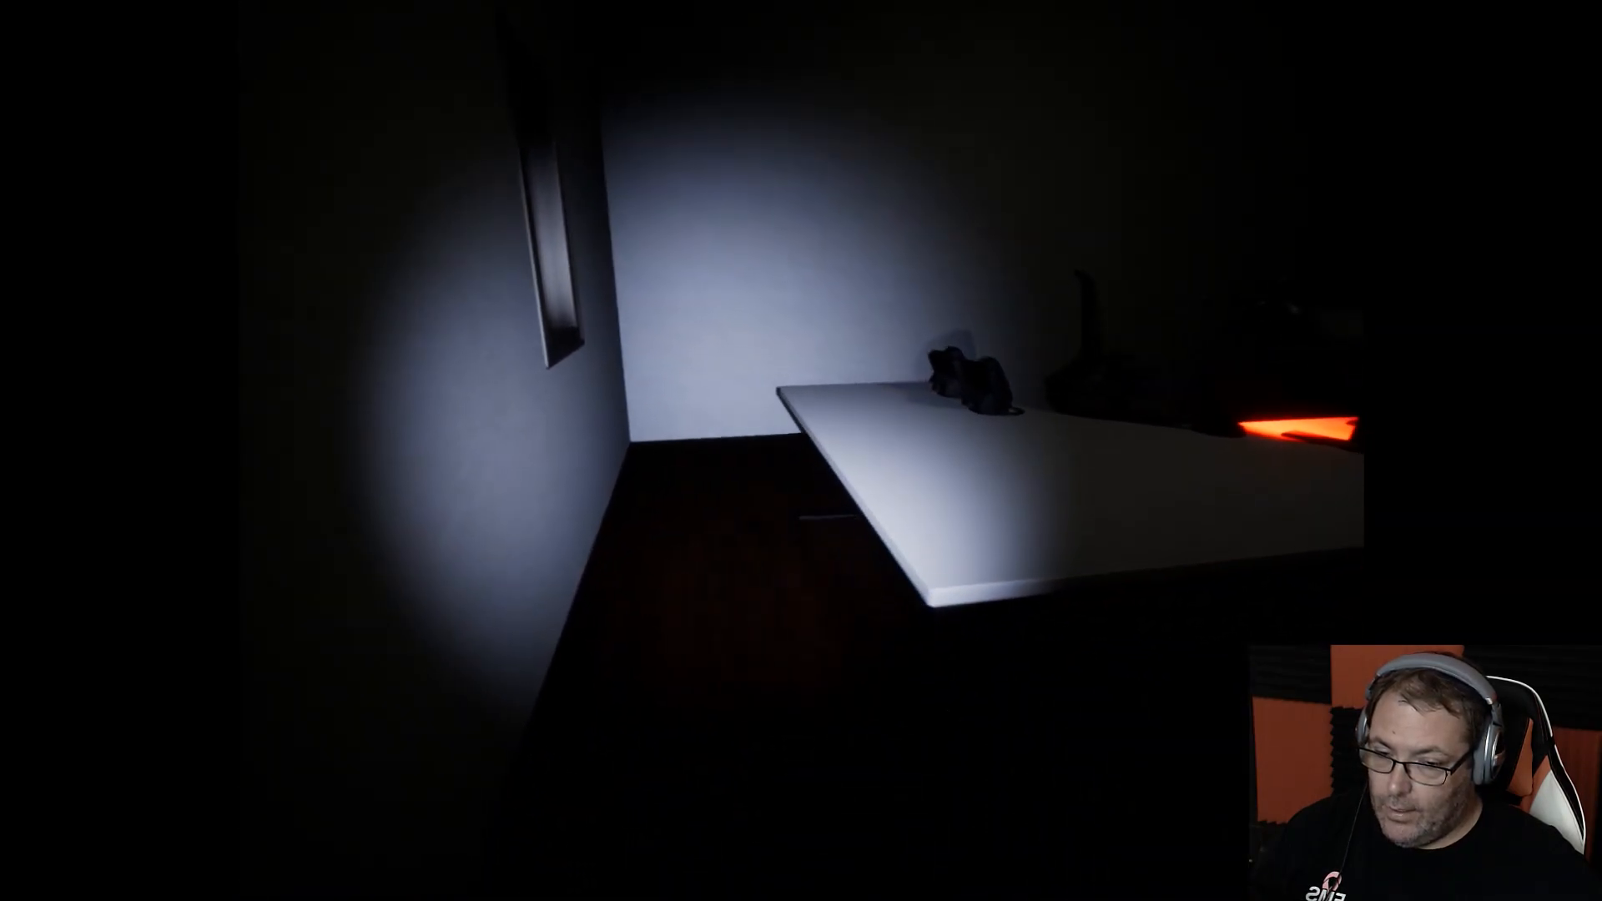
pyautogui.press('w')
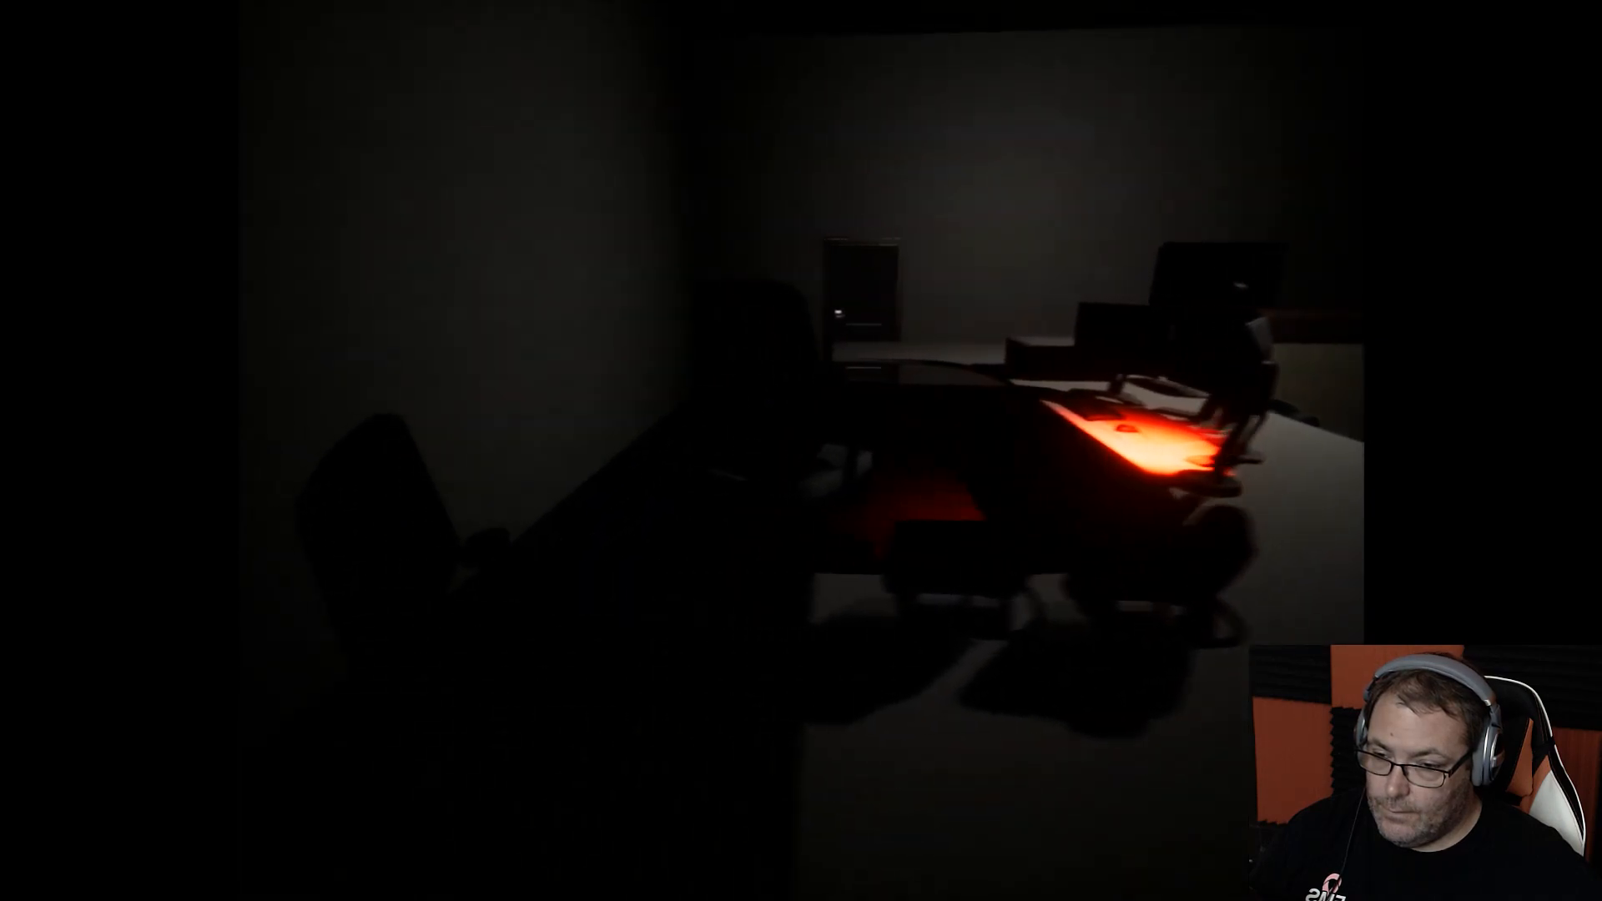
pyautogui.press('w')
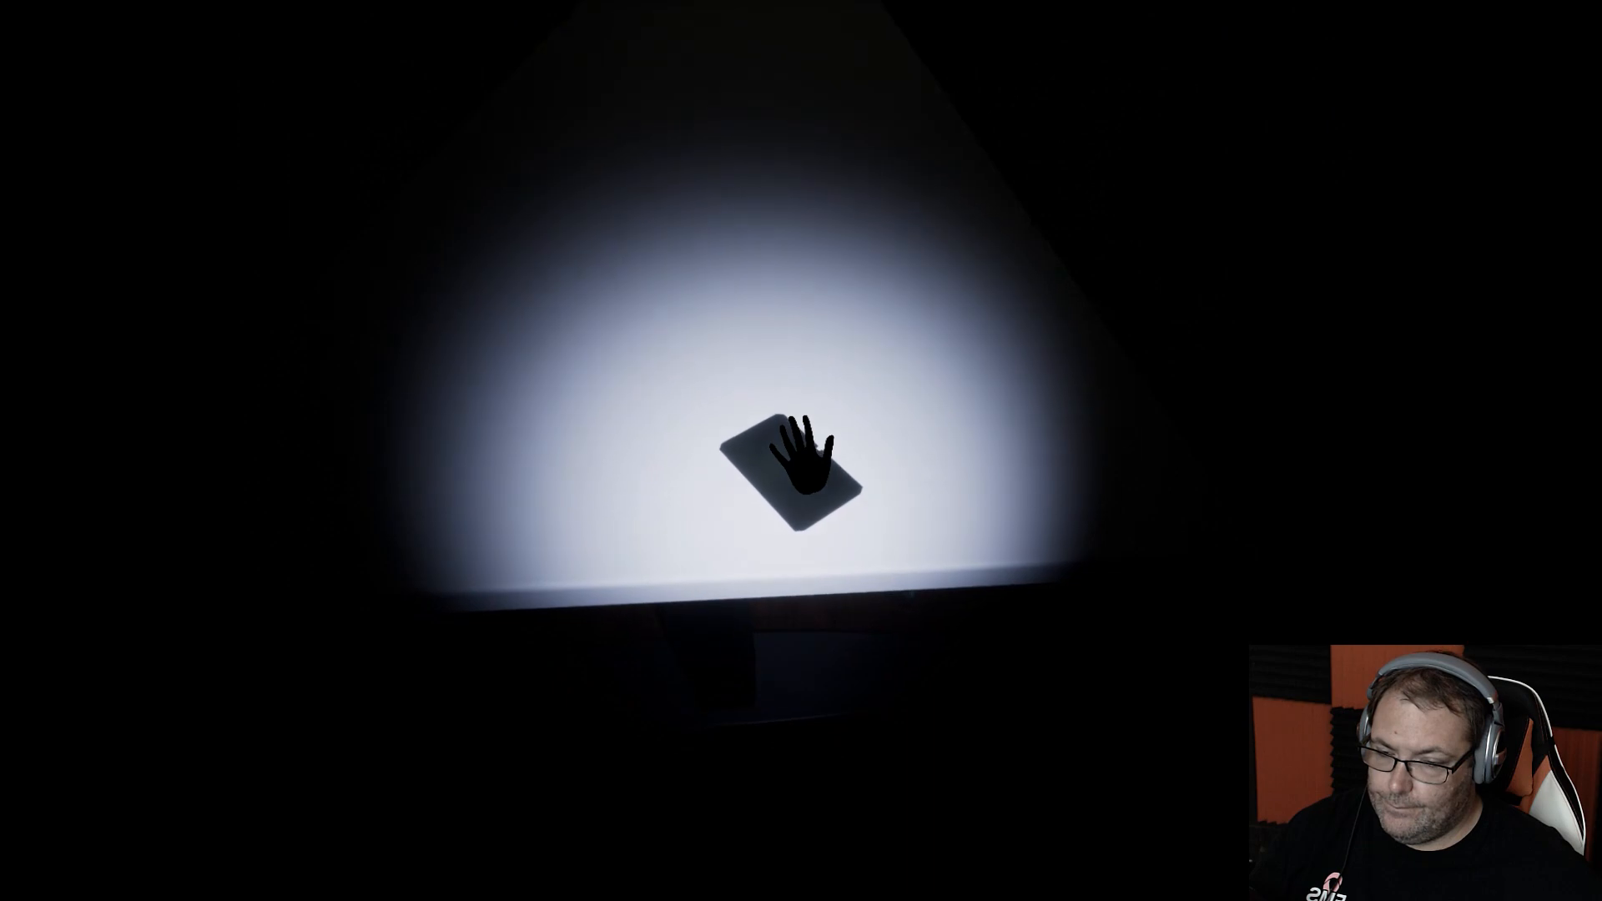
pyautogui.click(801, 446)
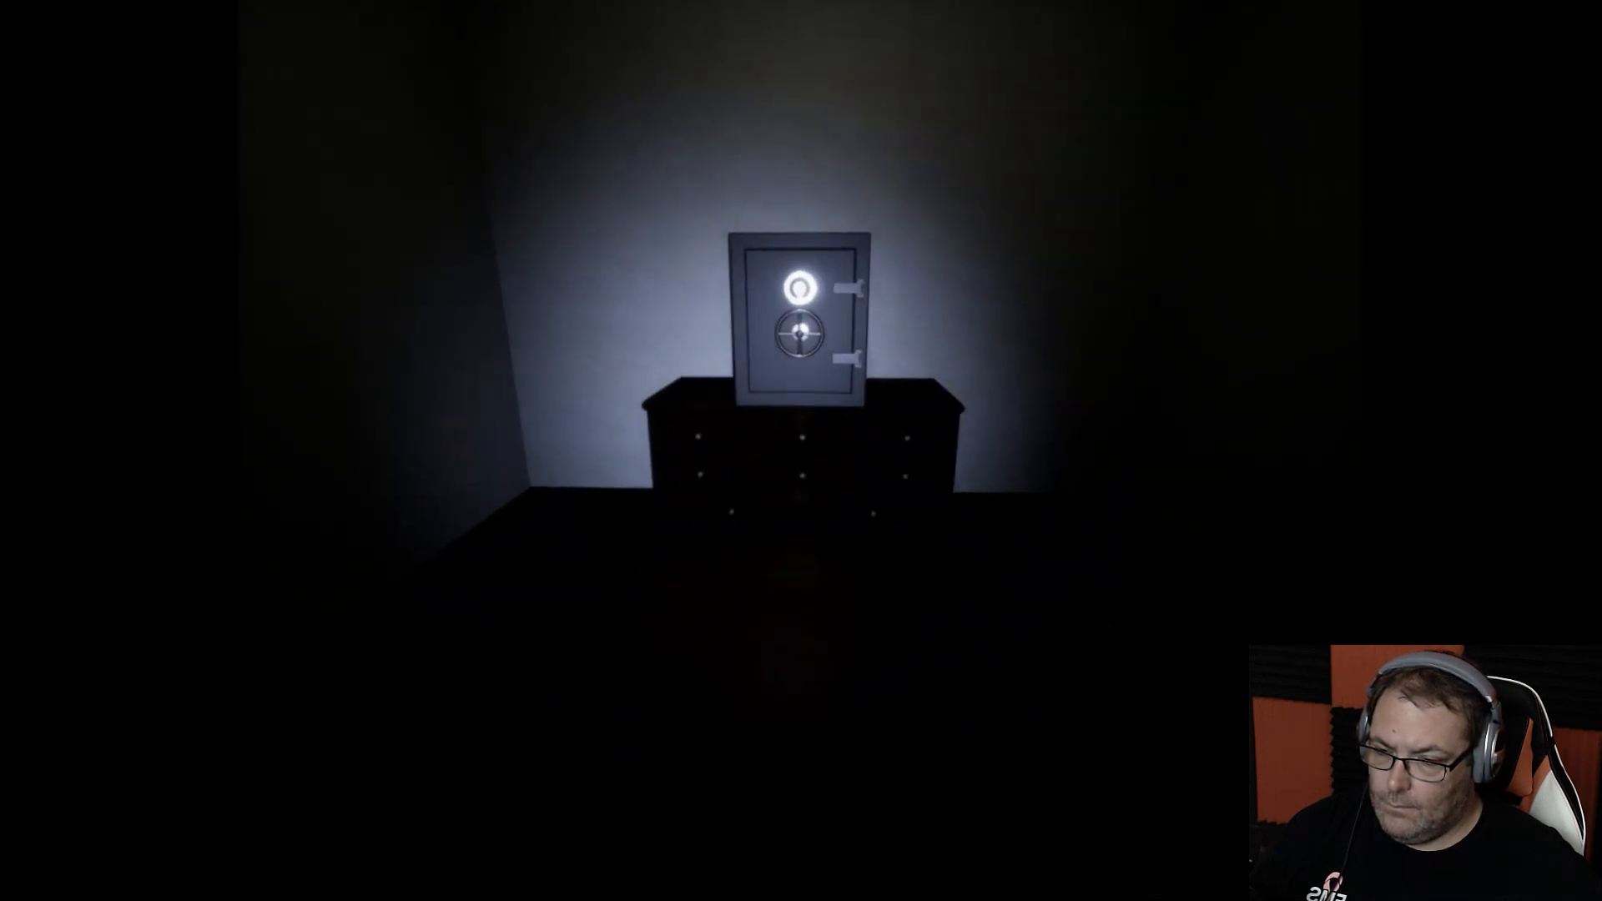
# Step: Submit the safe's password, then head down the corridor past the figure toward the elevator
pyautogui.press('e')
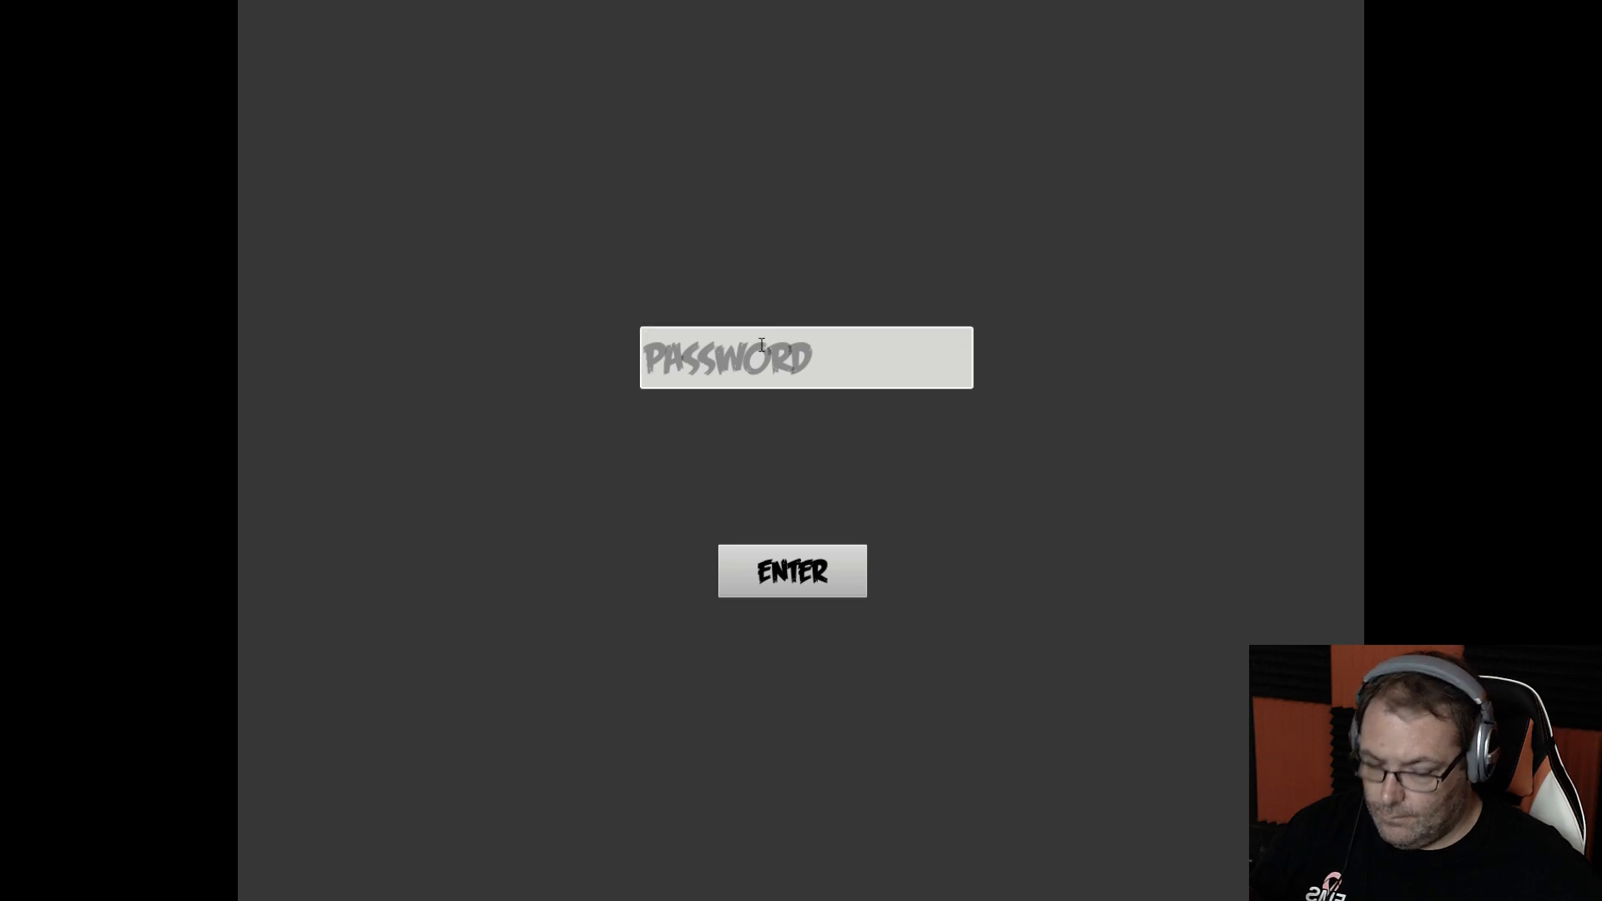
pyautogui.write('1')
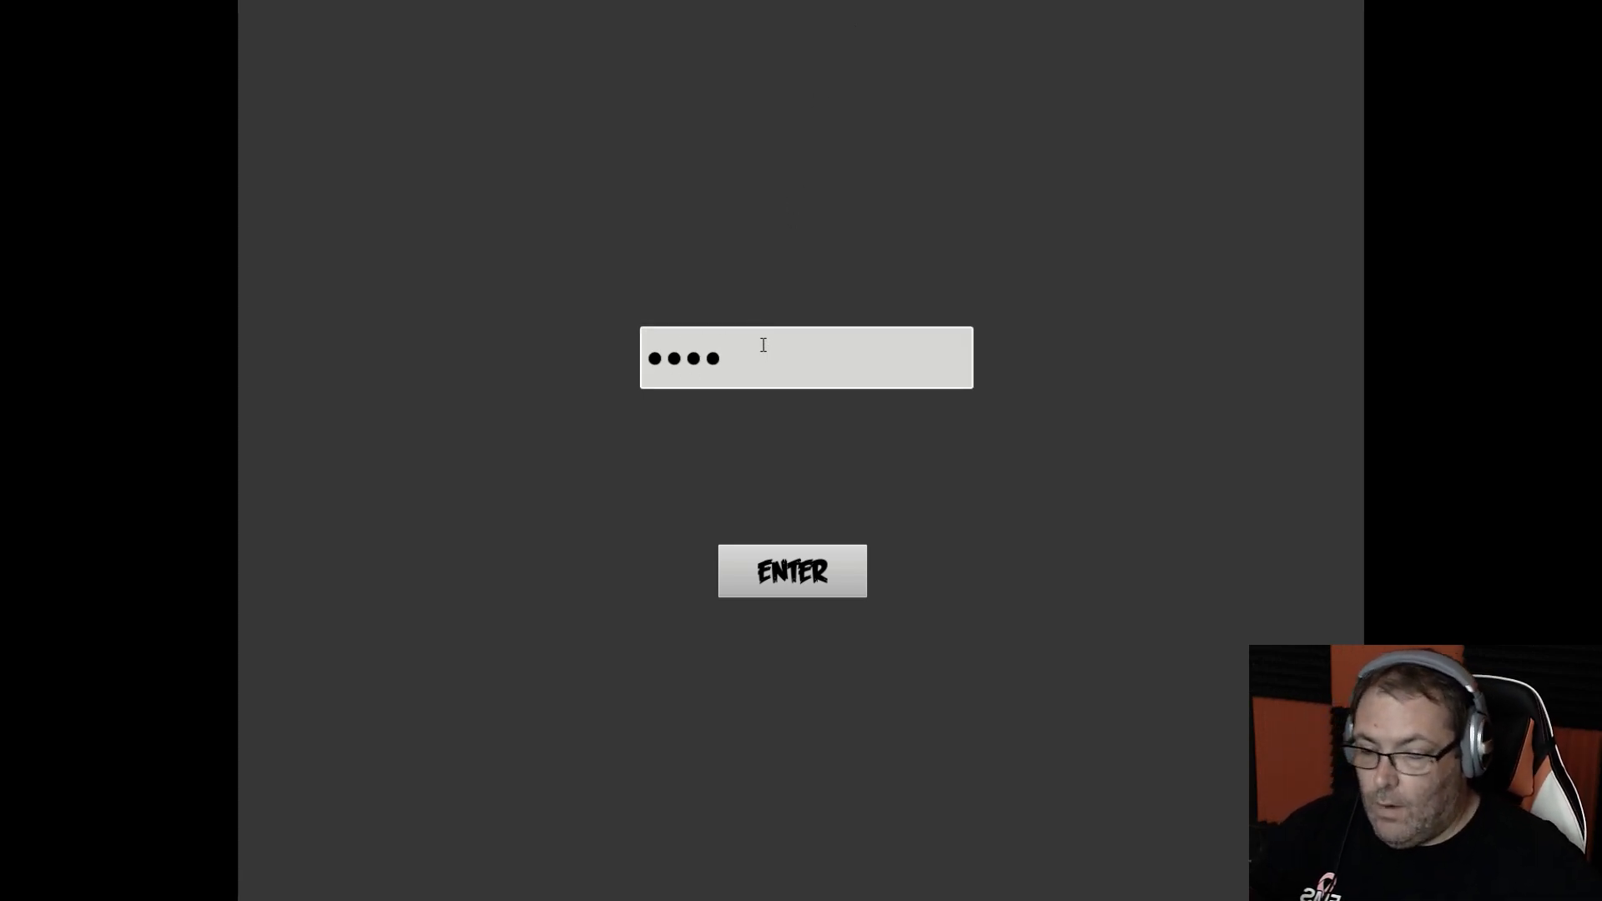
pyautogui.click(803, 553)
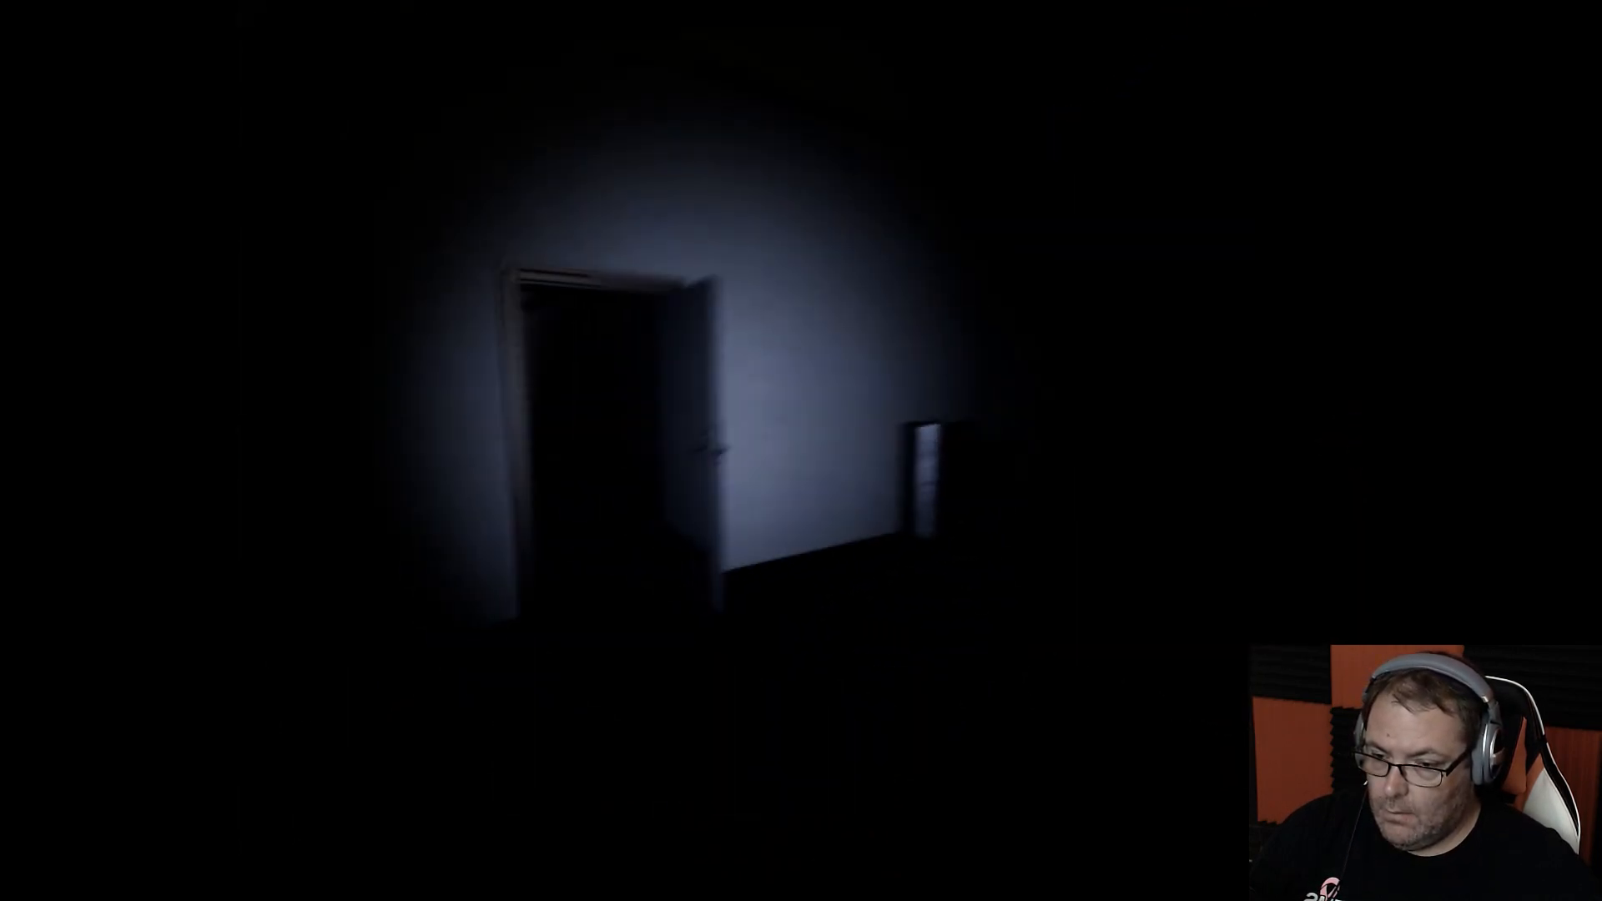
pyautogui.press('w')
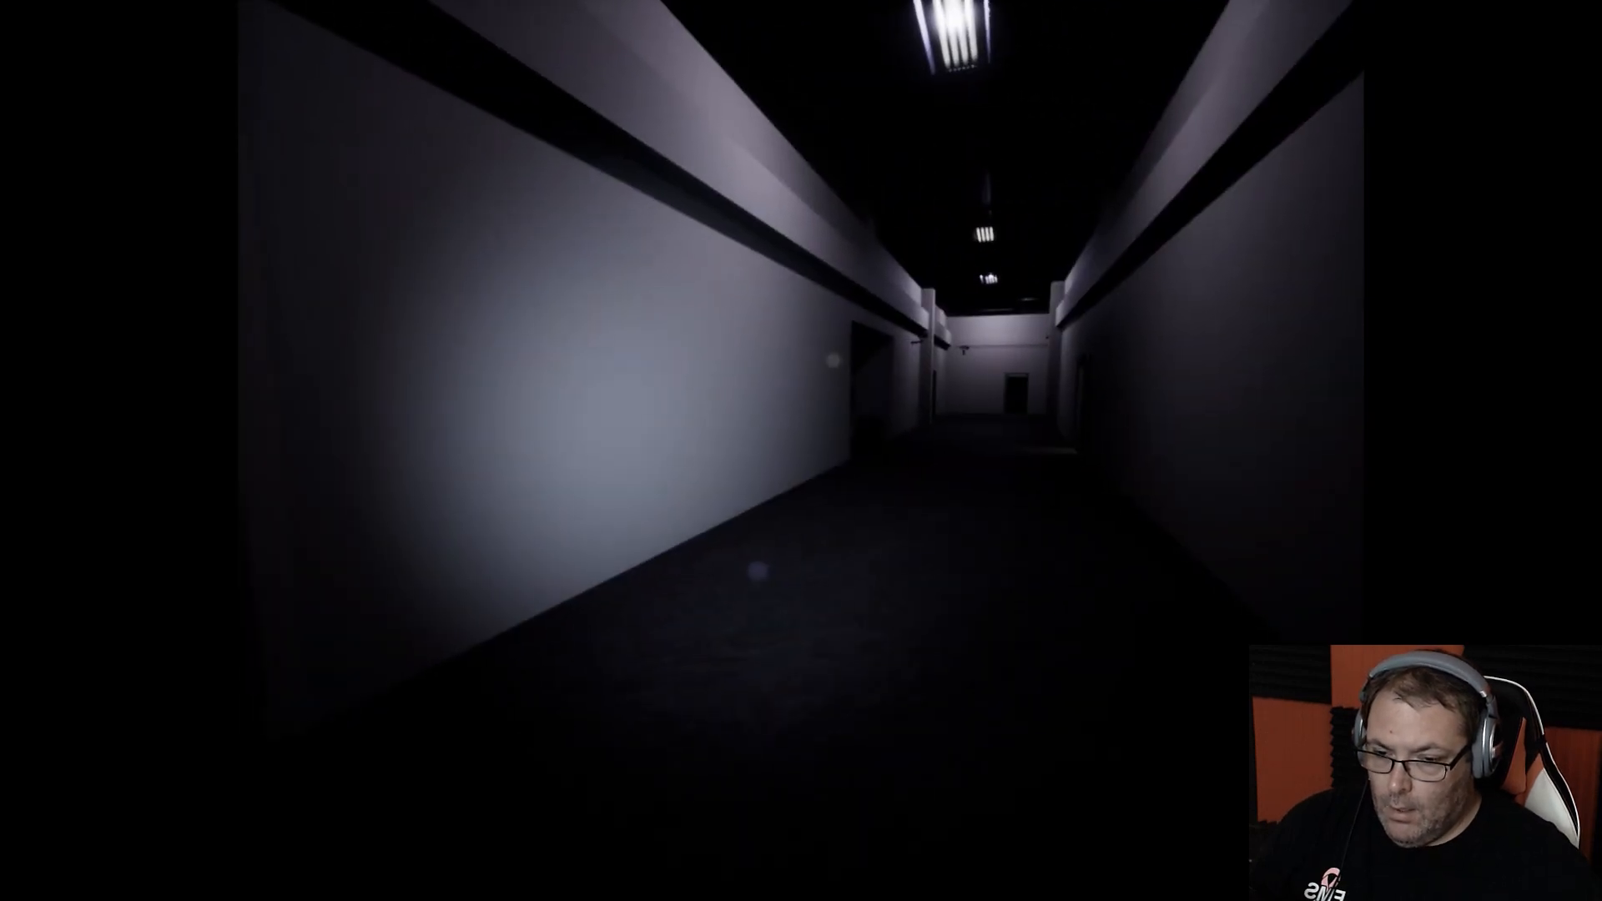
pyautogui.press('w')
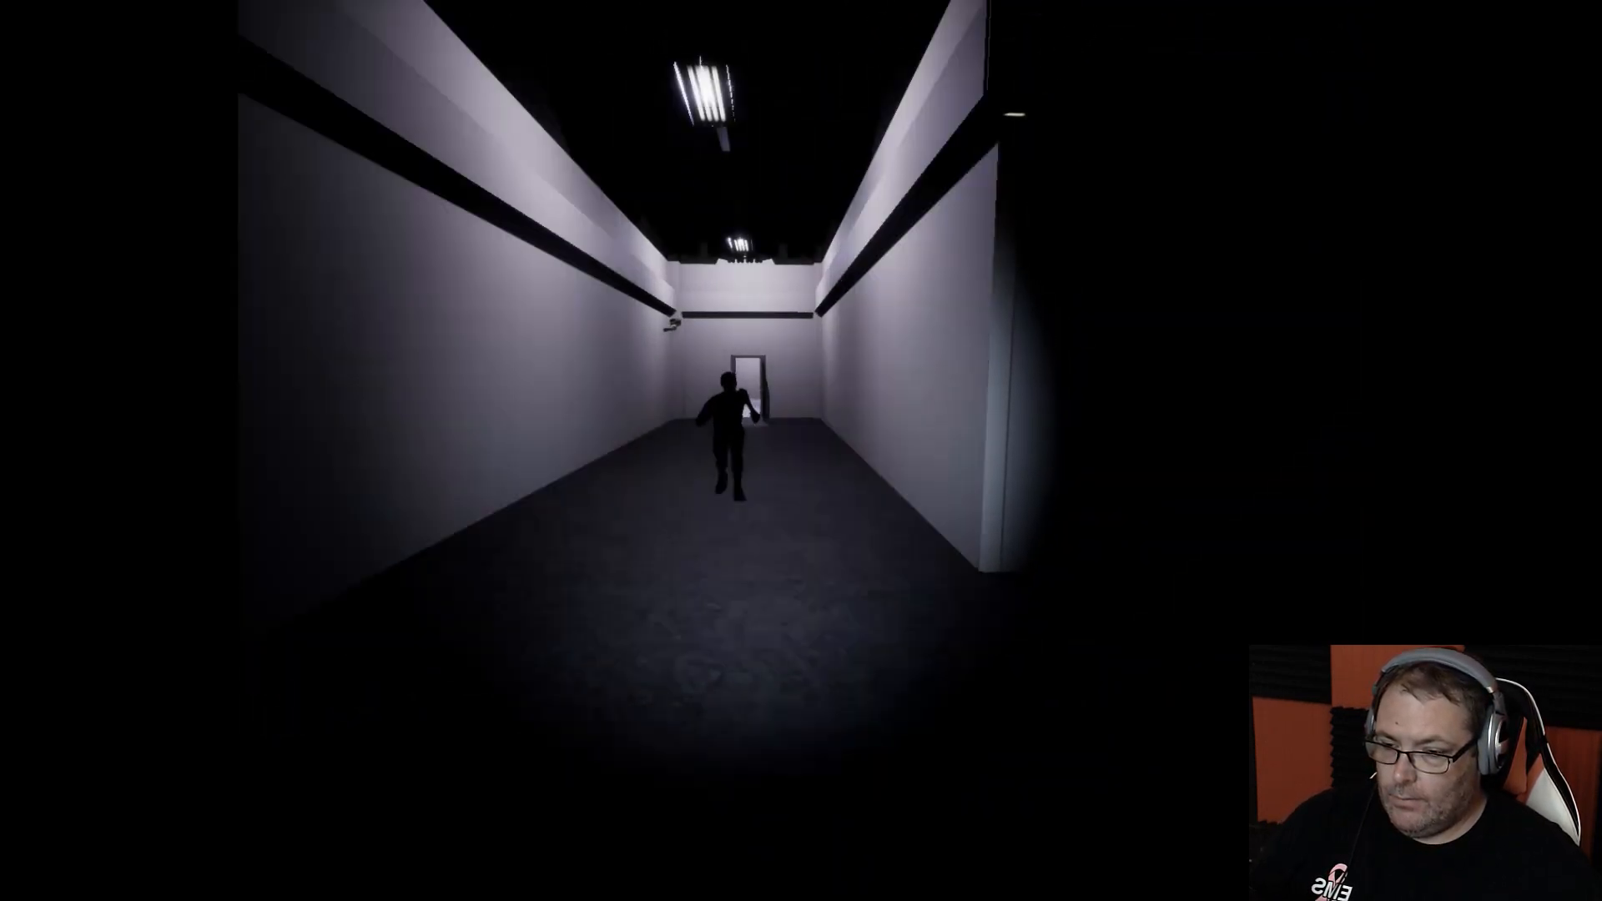
pyautogui.press('w')
pyautogui.press('w')
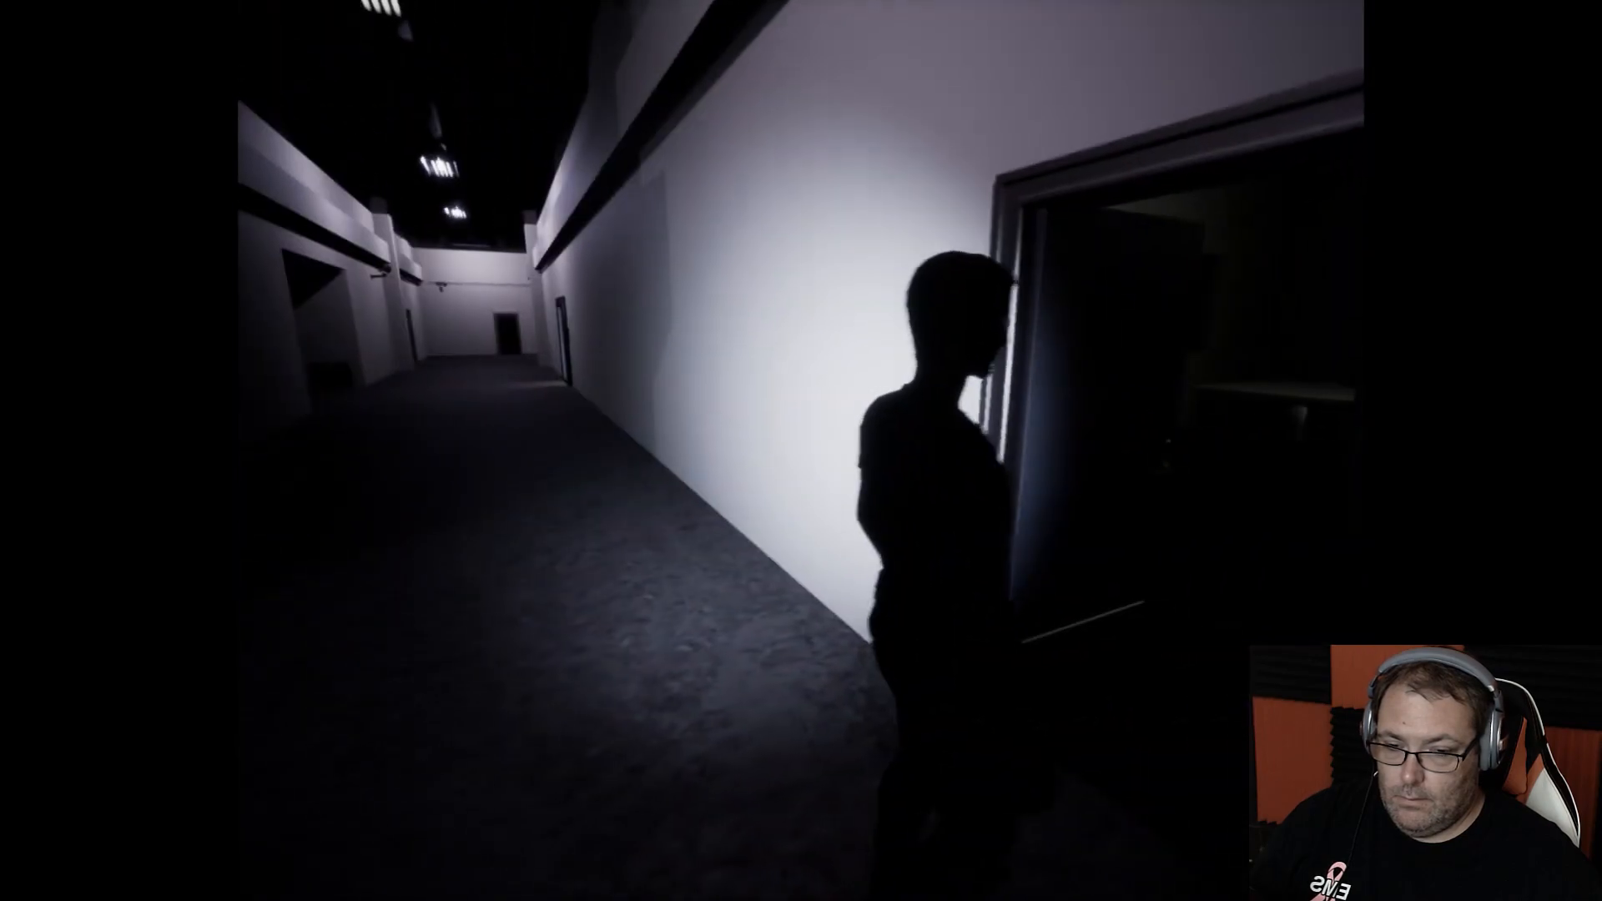
pyautogui.press('w')
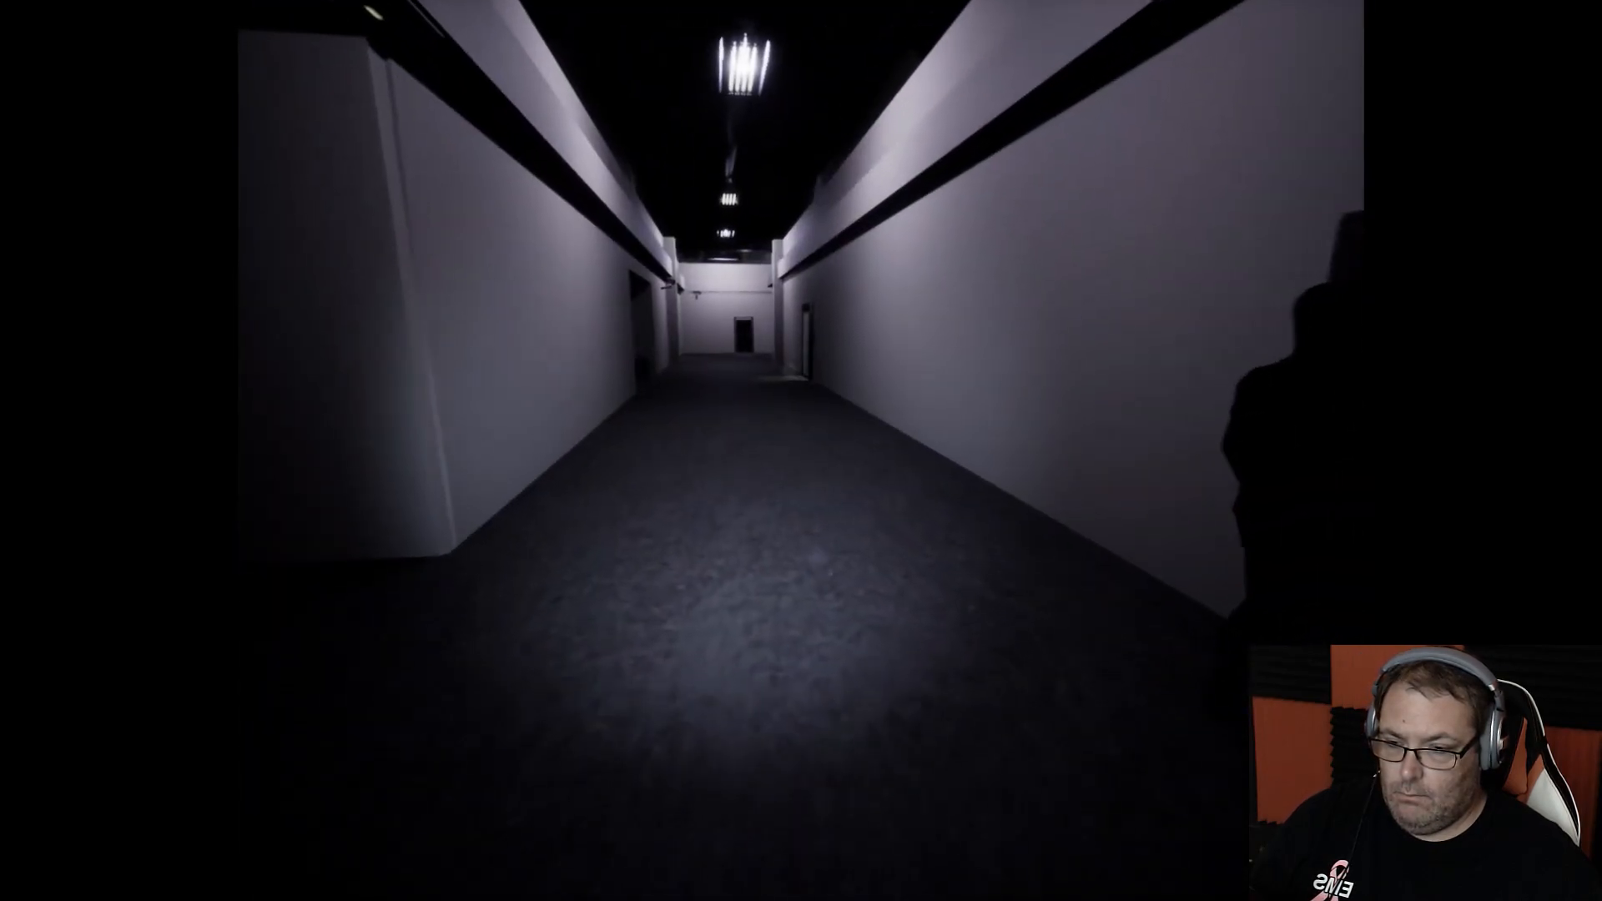
pyautogui.press('w')
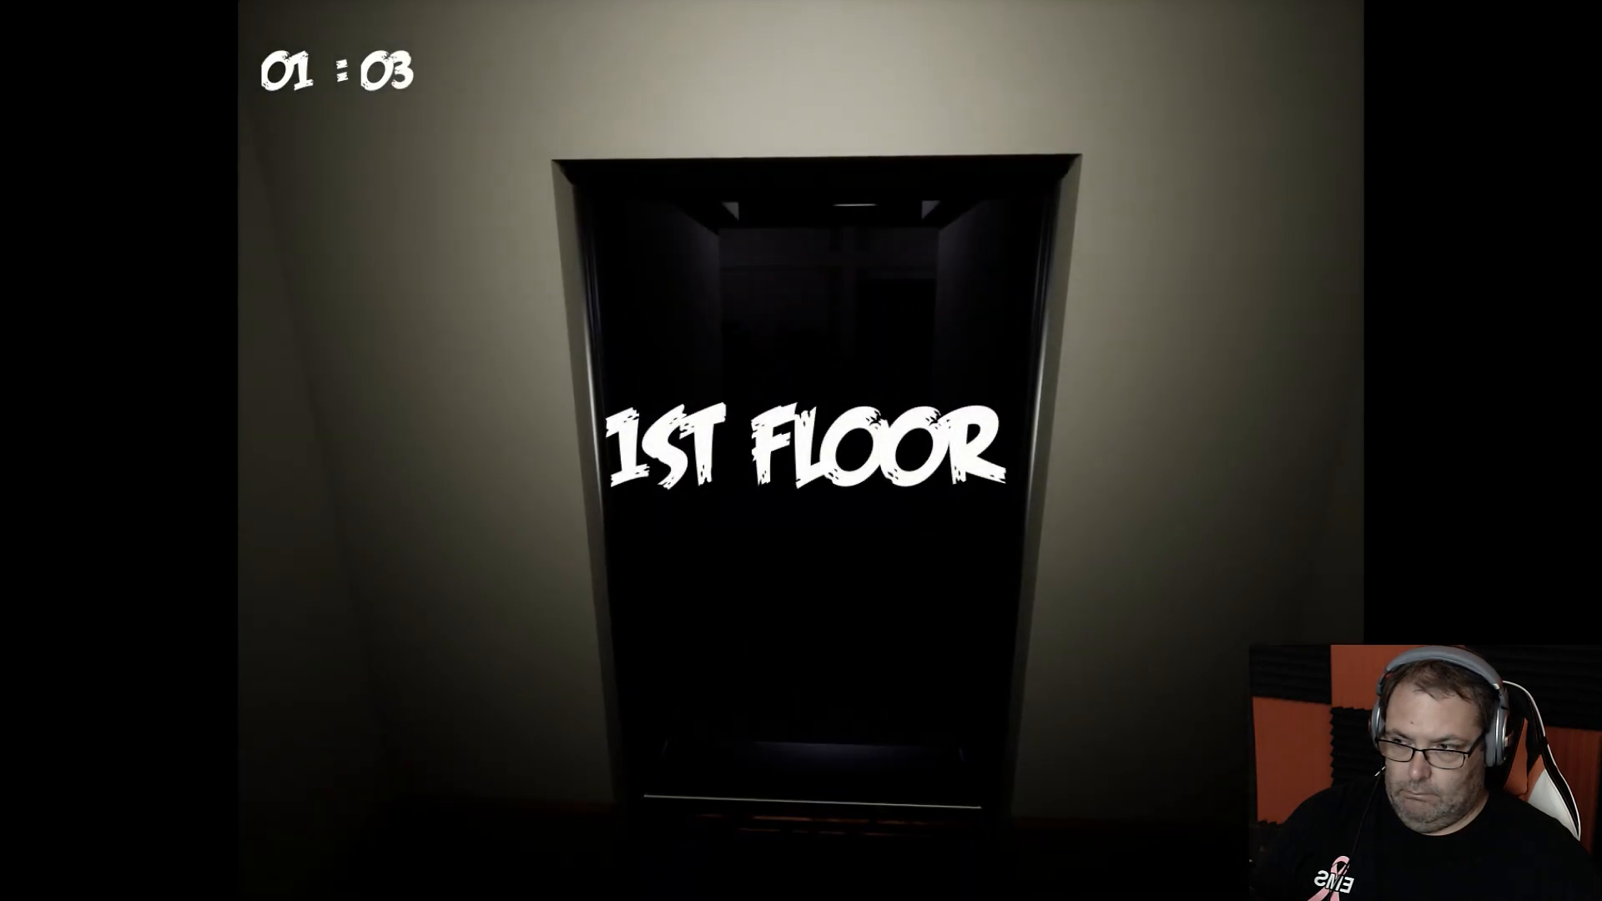
# Step: Cross the large dim room and head down the corridor toward the elevator
pyautogui.press('w')
pyautogui.press('w')
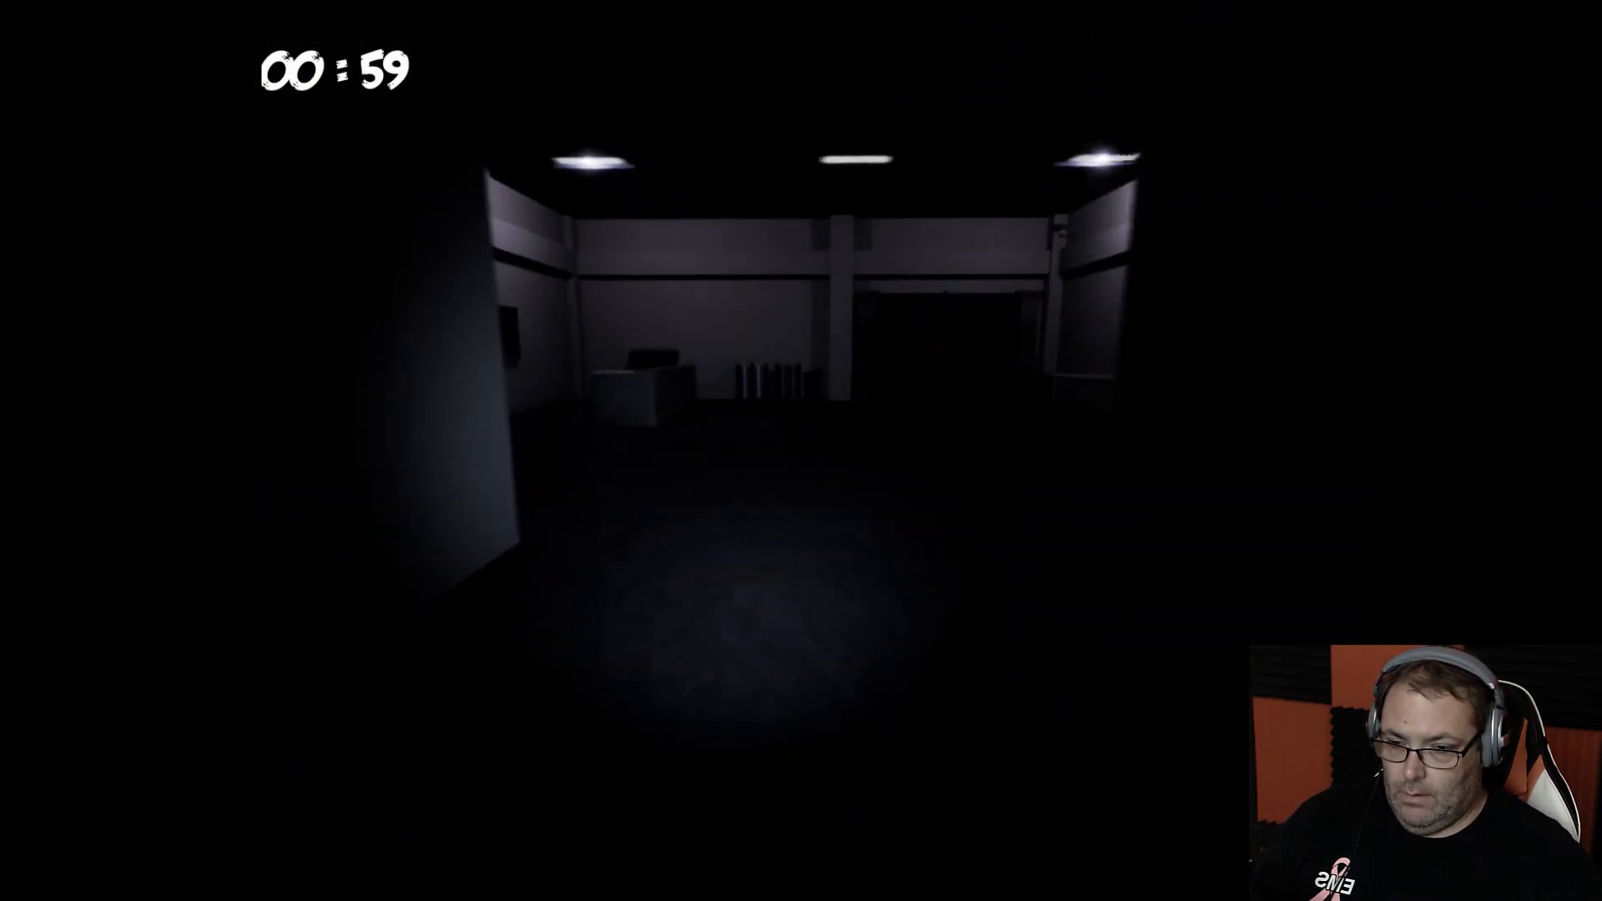
pyautogui.press('w')
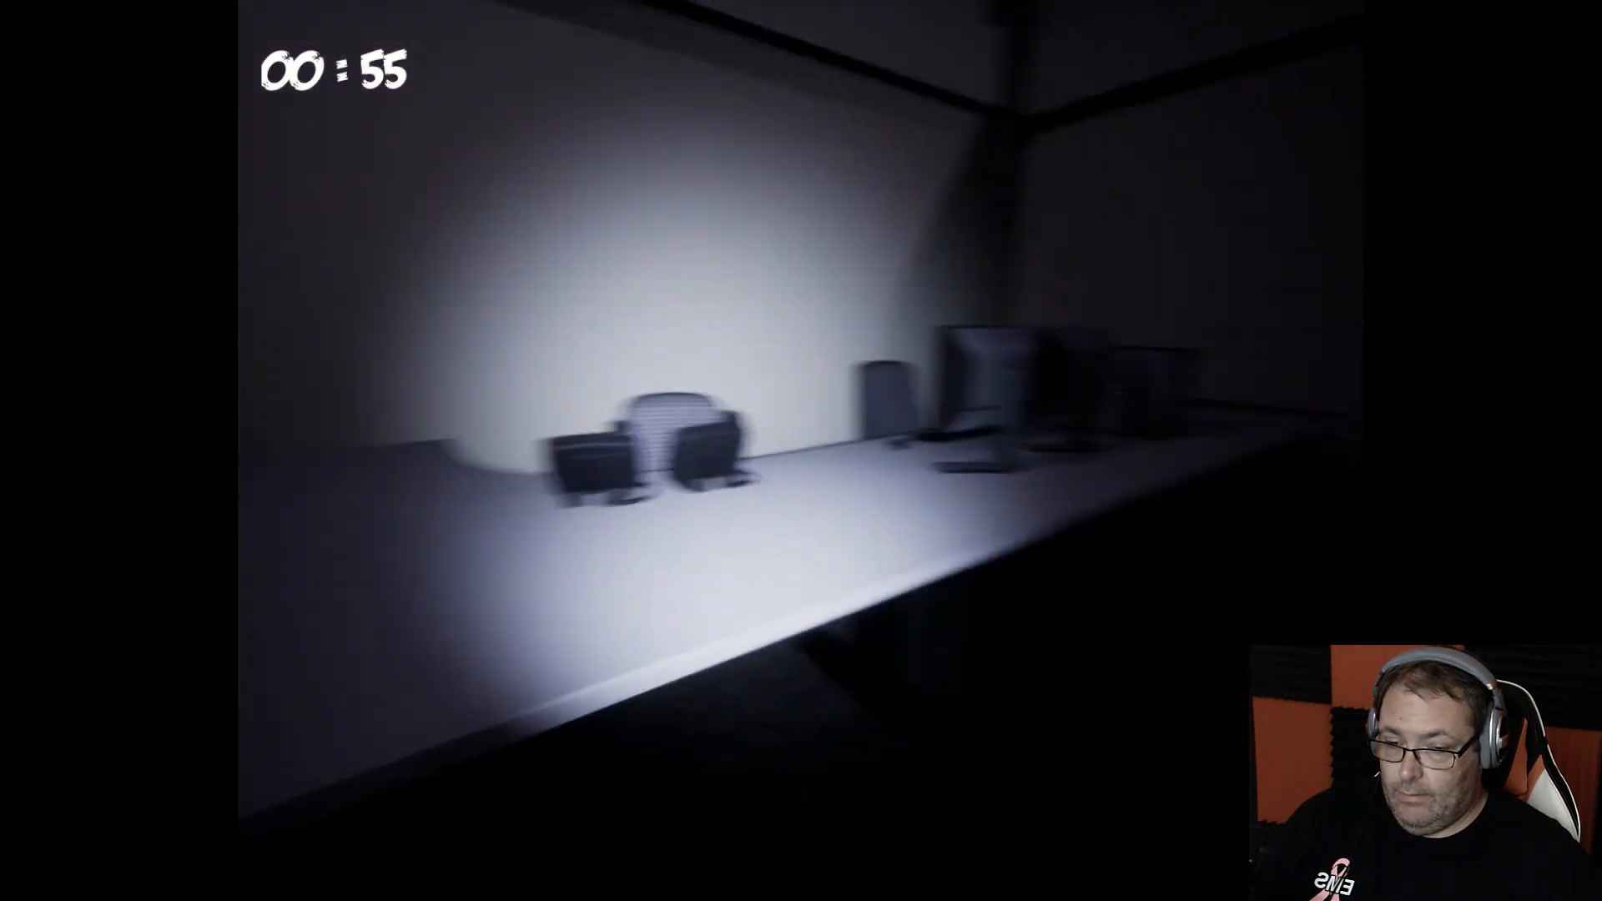
pyautogui.press('w')
pyautogui.press('w')
pyautogui.press('w')
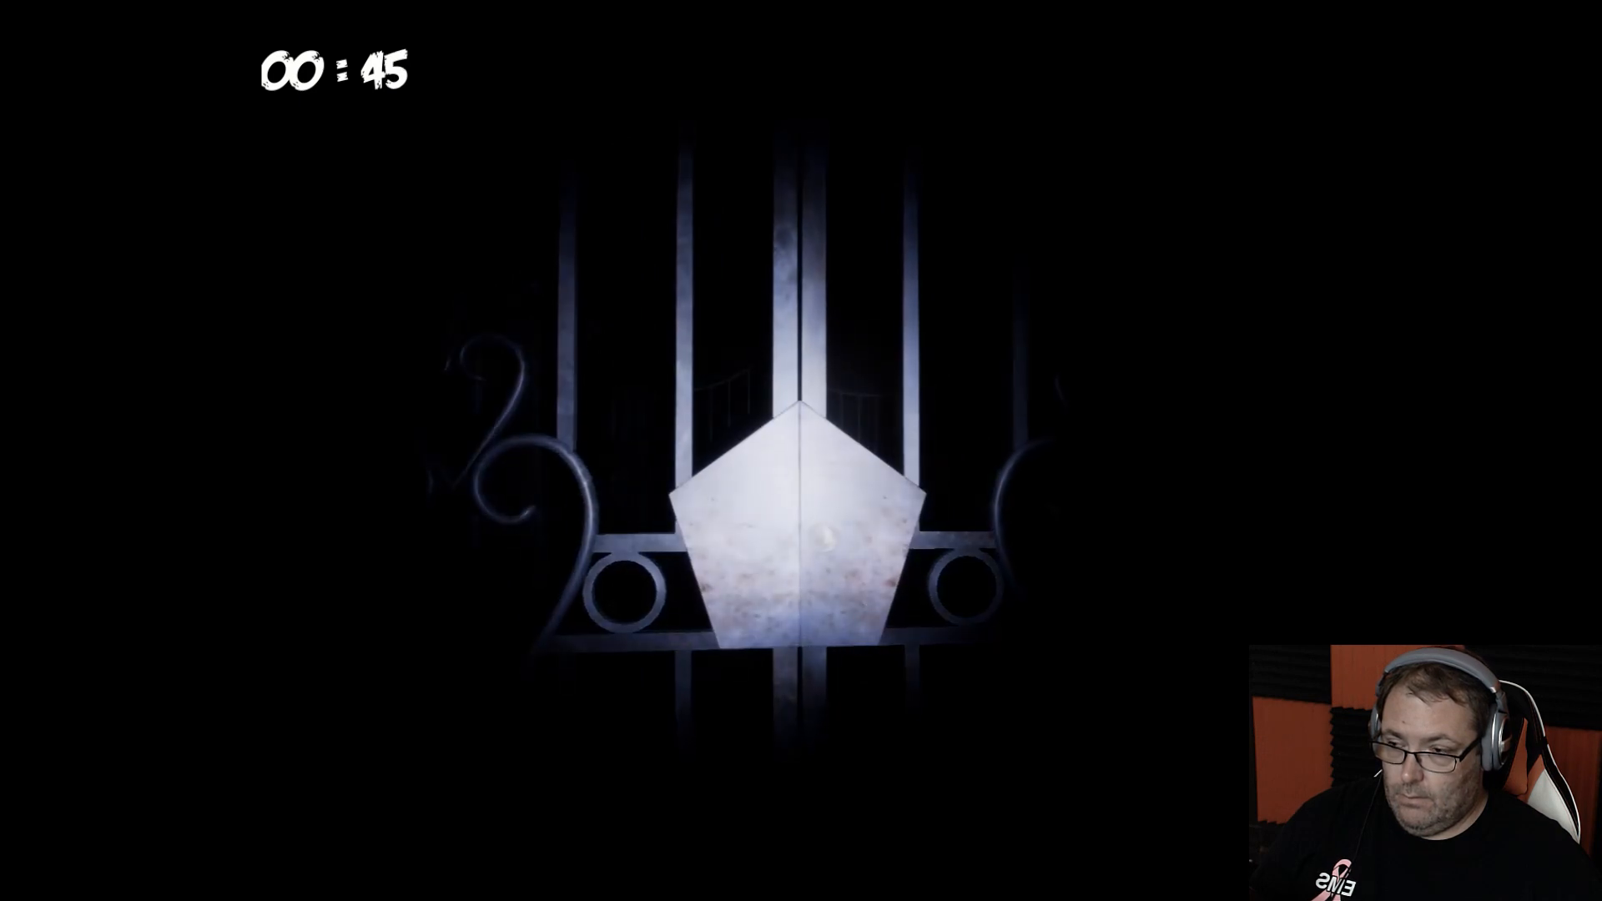
# Step: Use the key on the pentagon gate, light the flashlight, and unlock the locked door
pyautogui.press('w')
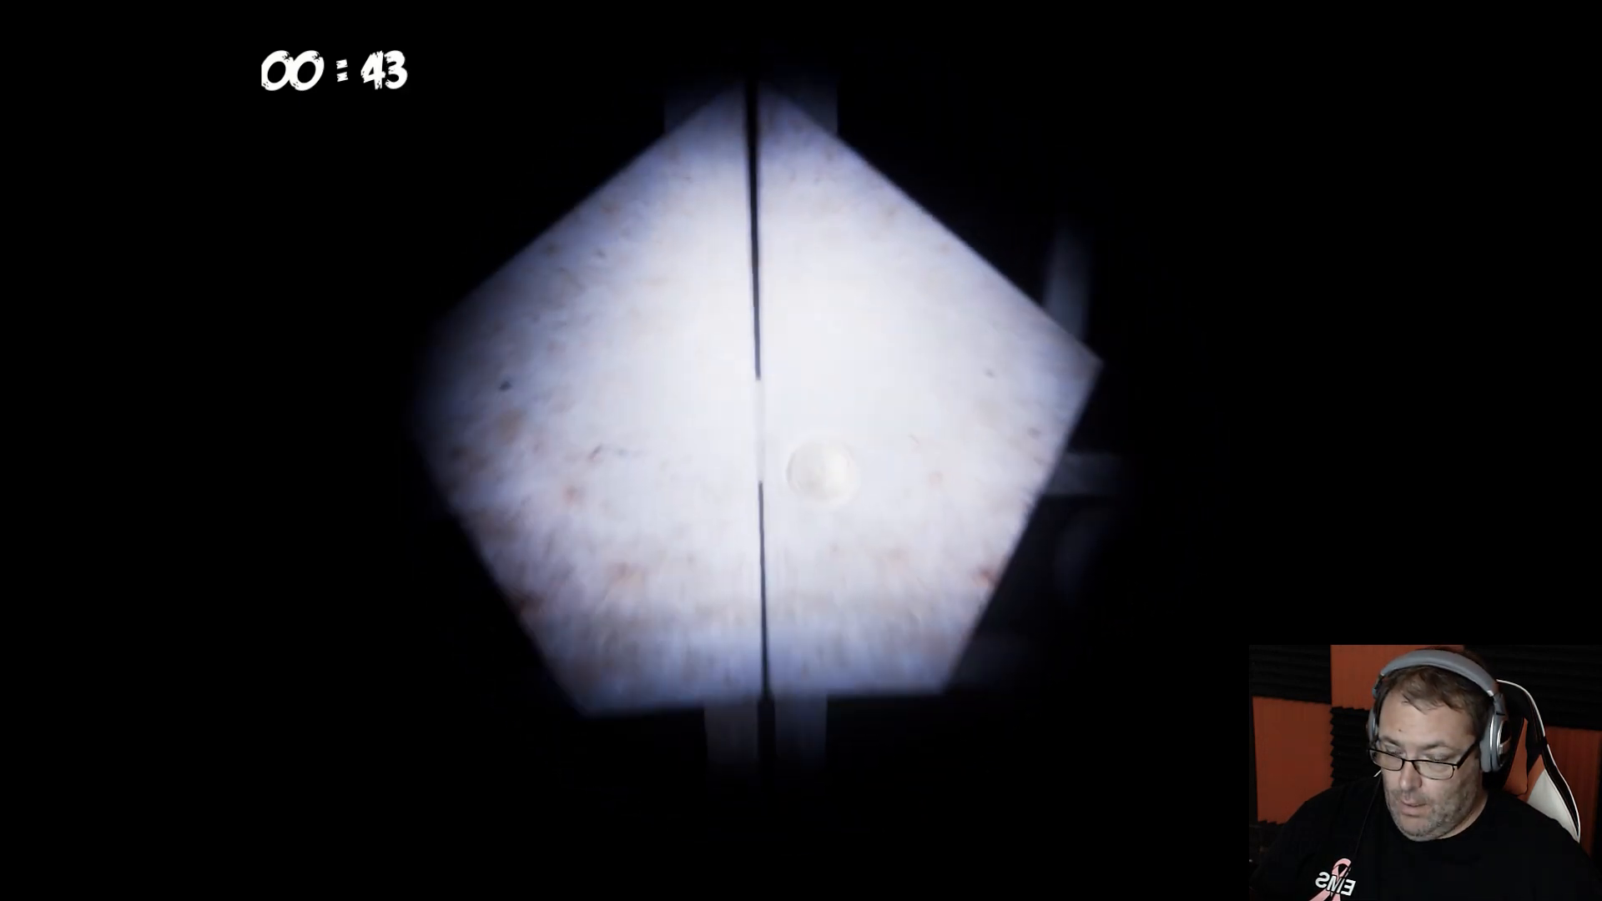
pyautogui.press('f')
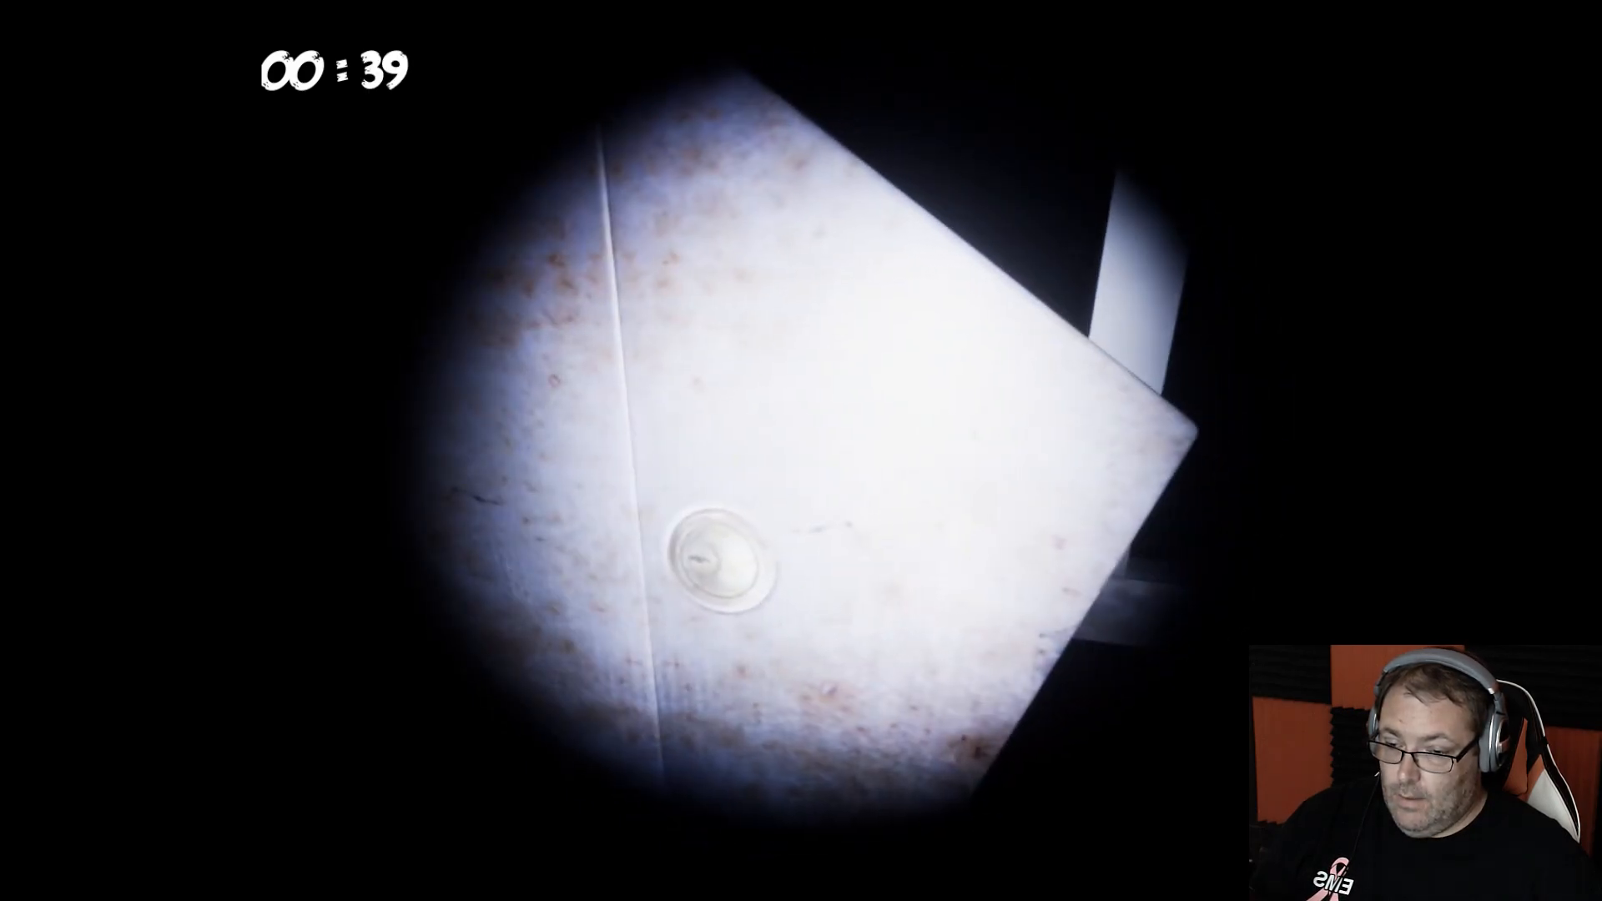
pyautogui.press('e')
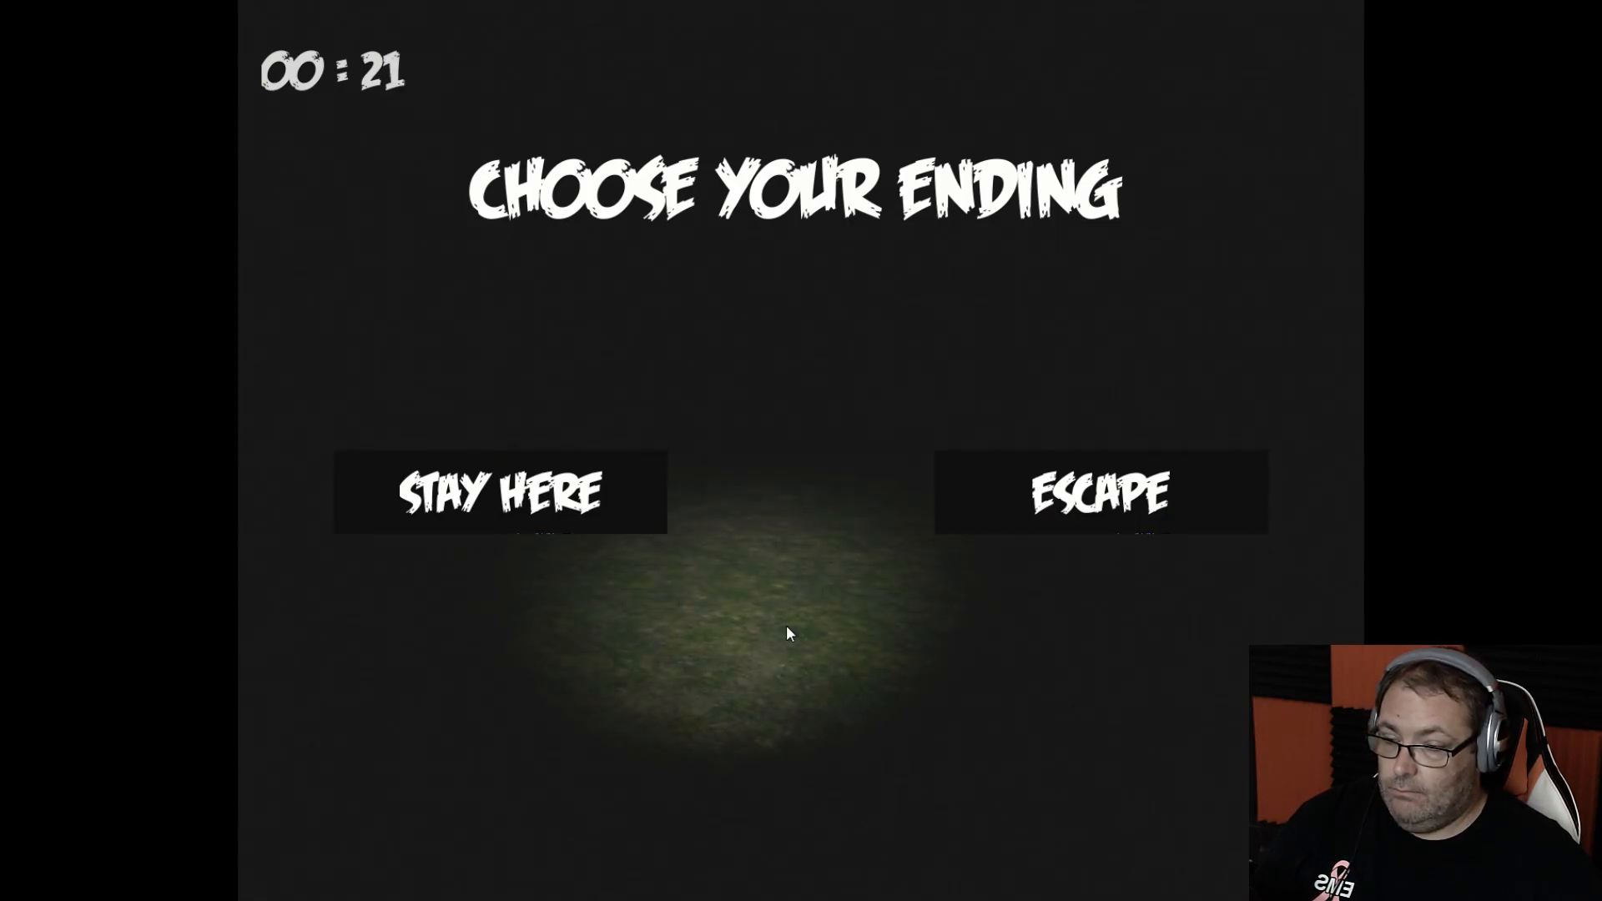
# Step: Choose the Escape ending, watch the Pink Slip play out, then pause the restarted game
pyautogui.click(1088, 504)
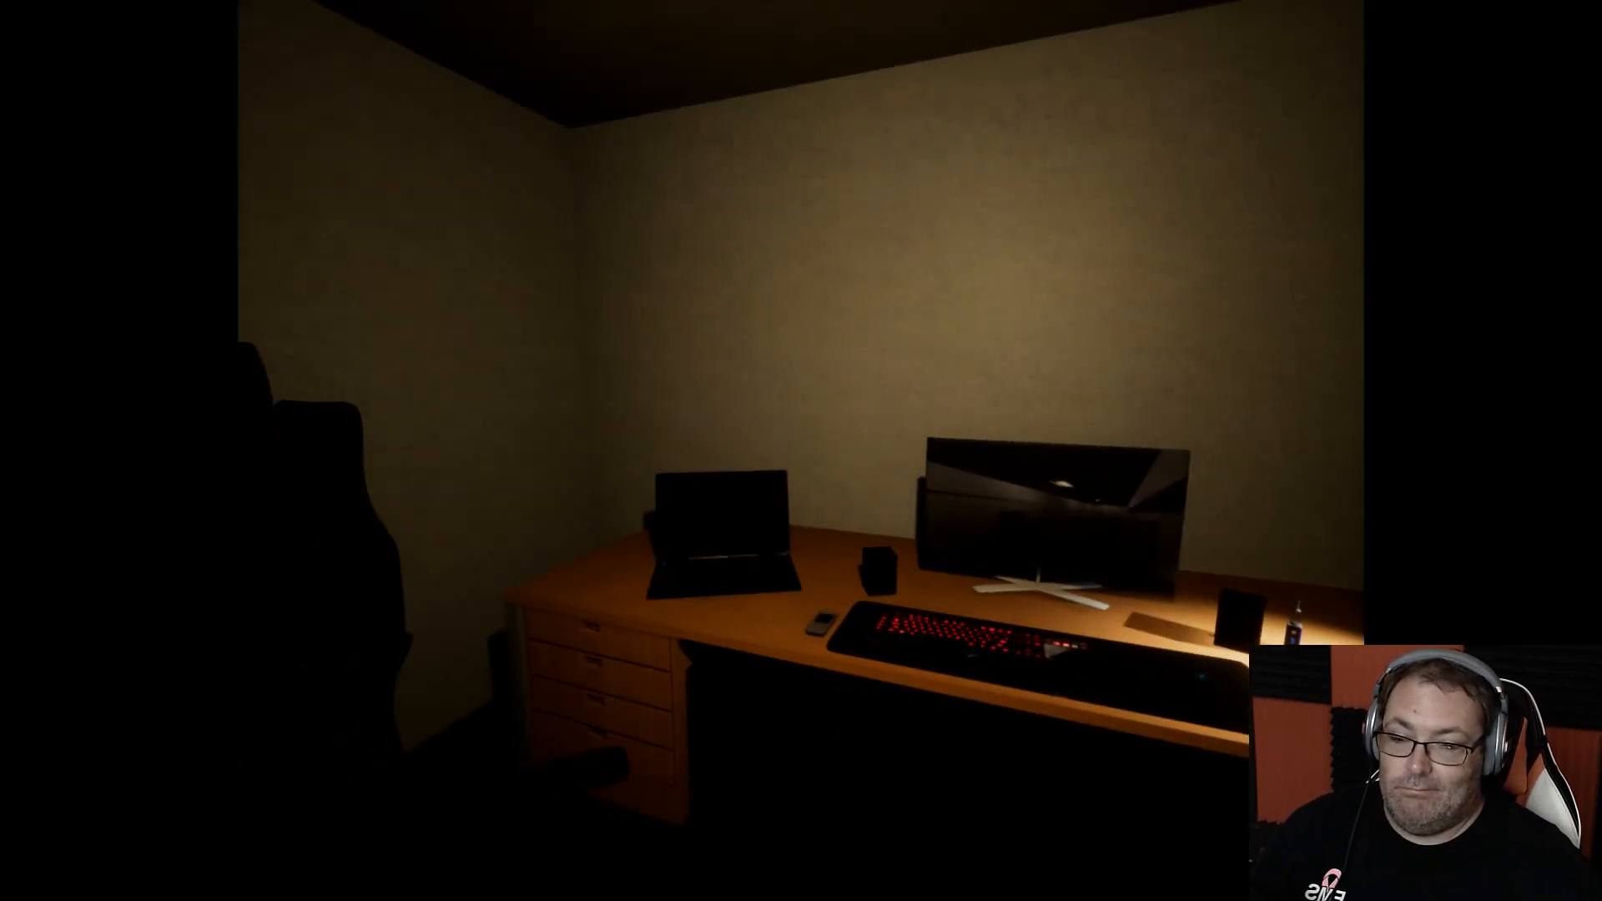
pyautogui.press('Escape')
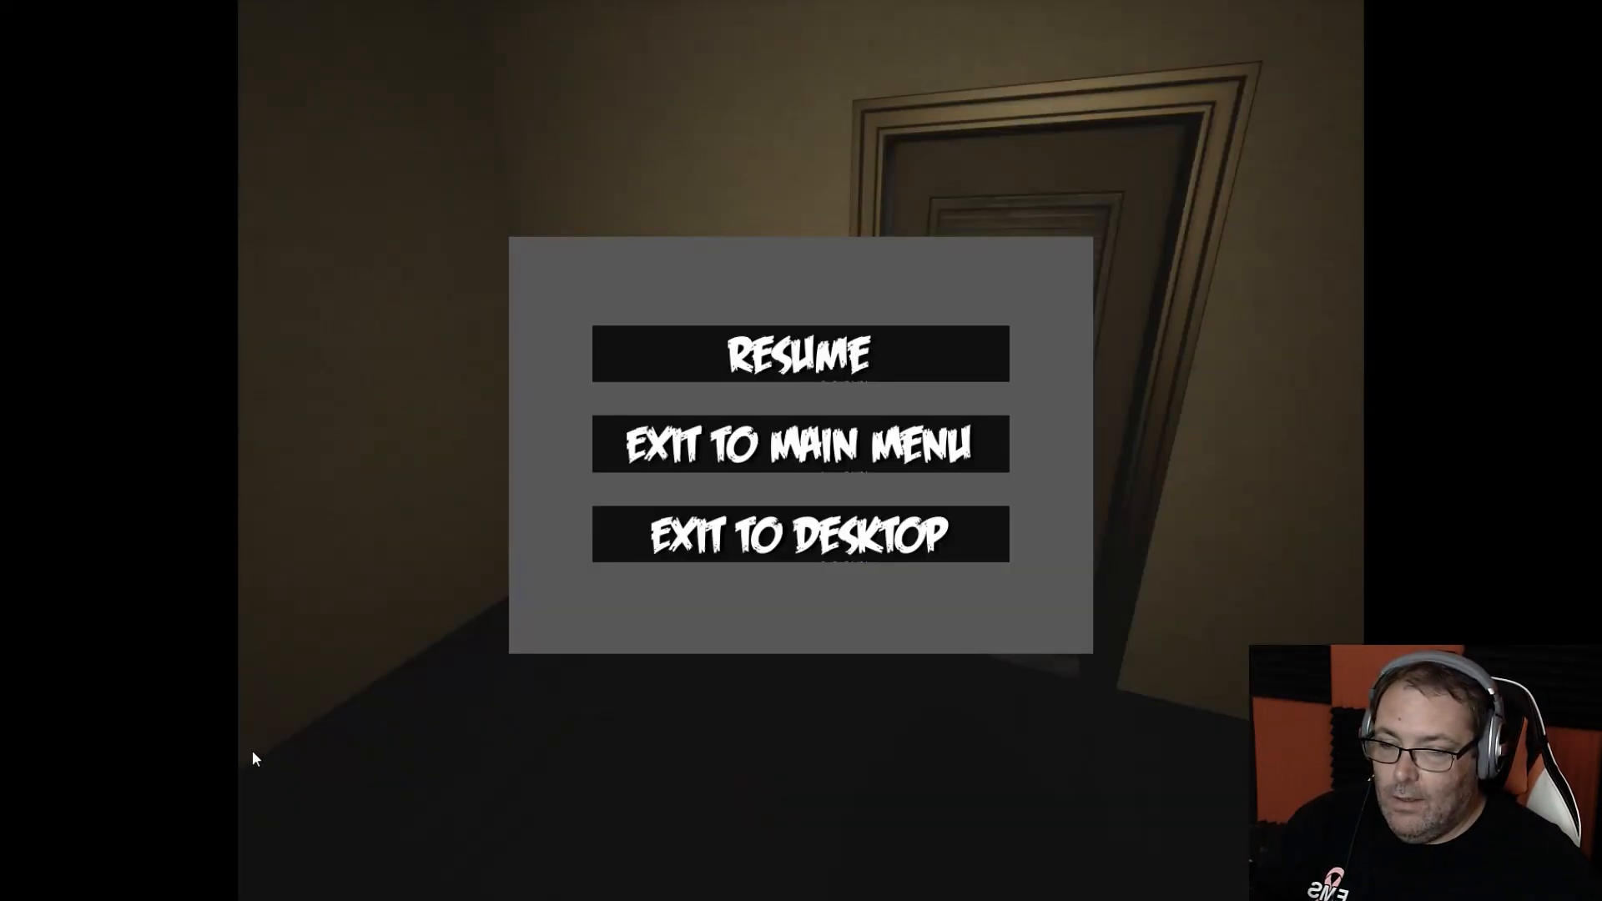